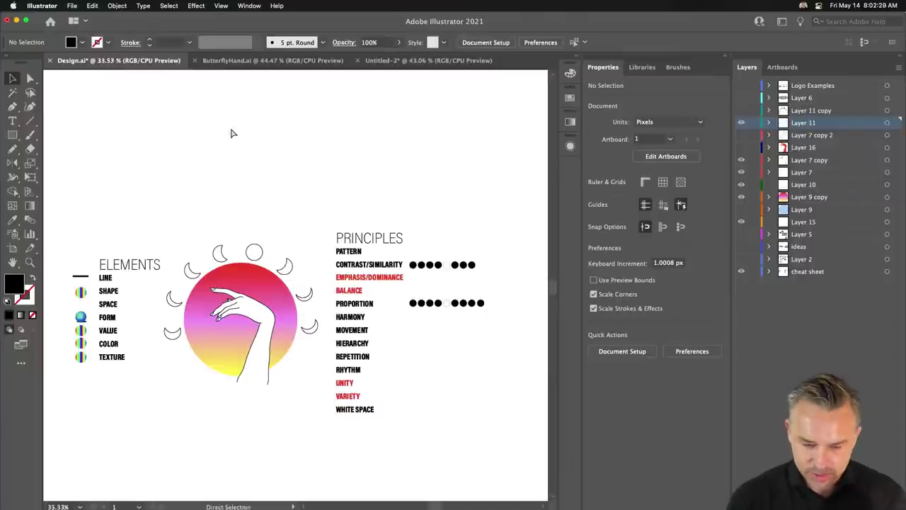
Step: Zoom in on the PRINCIPLES list and collapse the Properties panel to widen the canvas
{"action": "key", "text": "ctrl+plus"}
{"action": "left_click_drag", "start_coordinate": [230, 128], "coordinate": [239, 139]}
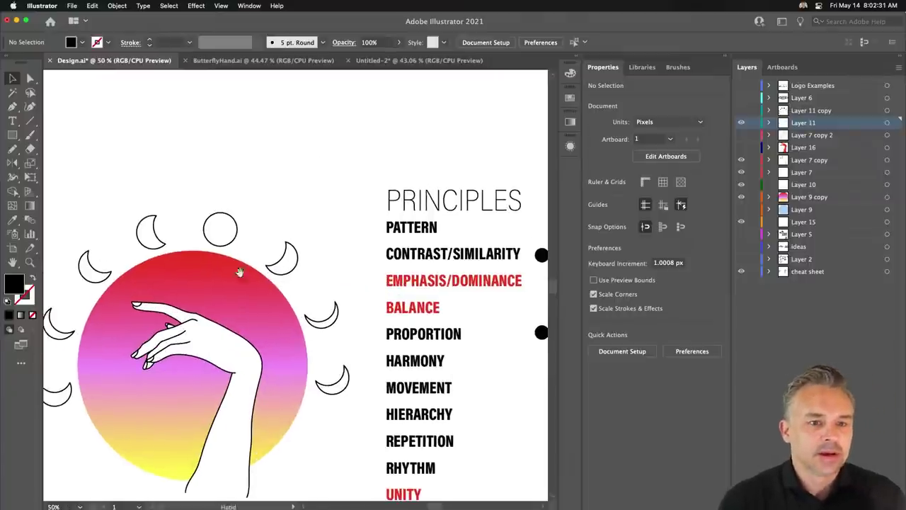
{"action": "left_click_drag", "start_coordinate": [240, 272], "coordinate": [221, 221]}
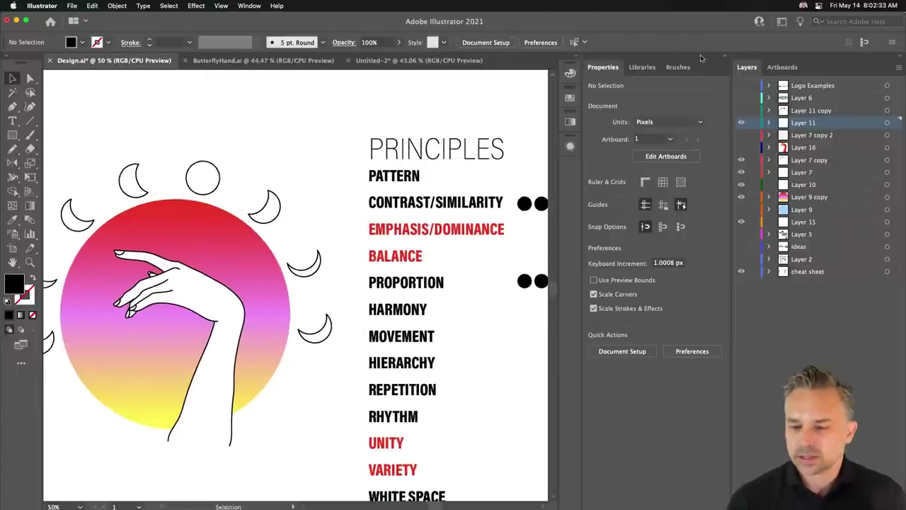
{"action": "left_click", "coordinate": [723, 59]}
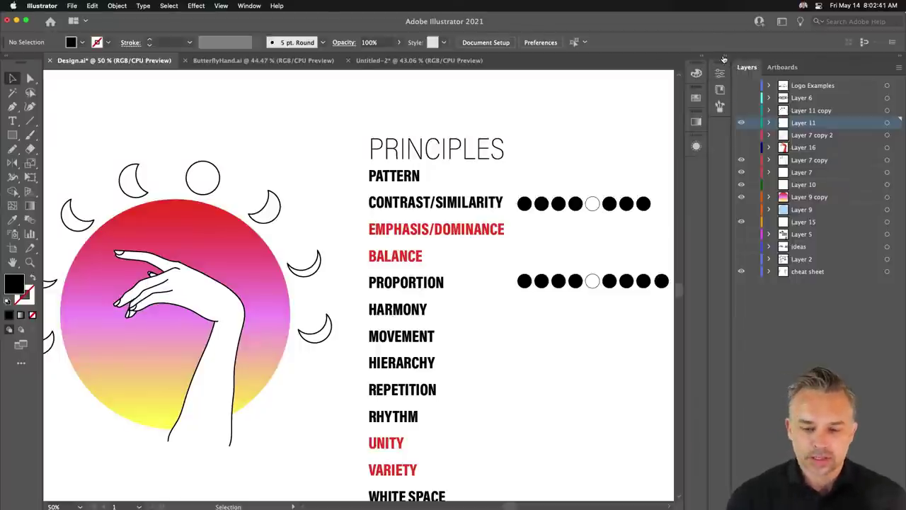
Step: Marquee-select both rows of dots beside the PRINCIPLES list and delete them
{"action": "mouse_move", "coordinate": [62, 196]}
{"action": "left_mouse_down"}
{"action": "mouse_move", "coordinate": [340, 151]}
{"action": "mouse_move", "coordinate": [72, 158]}
{"action": "left_mouse_up"}
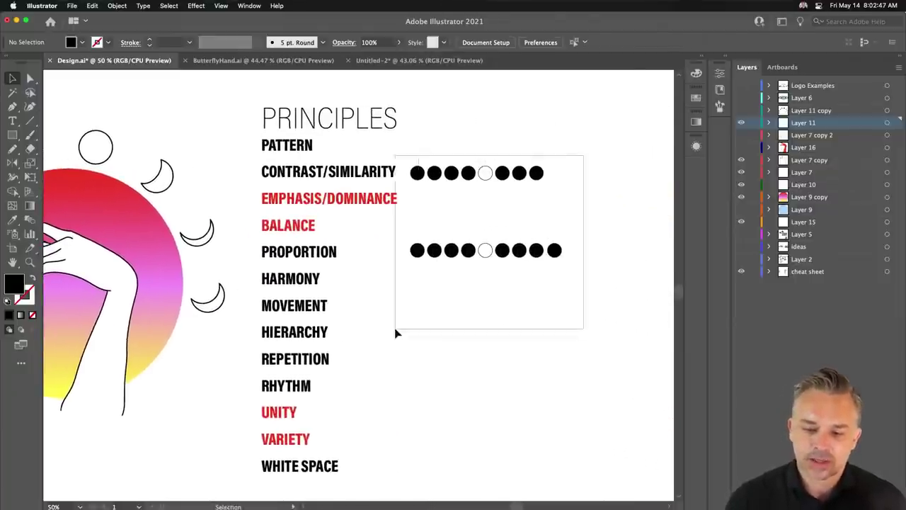
{"action": "left_click_drag", "start_coordinate": [576, 143], "coordinate": [412, 320]}
{"action": "key", "text": "Delete"}
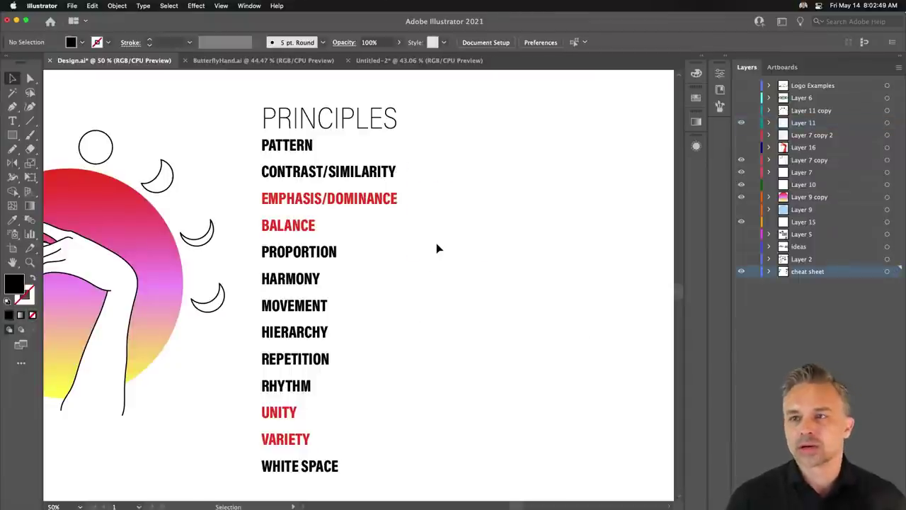
{"action": "left_click_drag", "start_coordinate": [446, 233], "coordinate": [558, 233]}
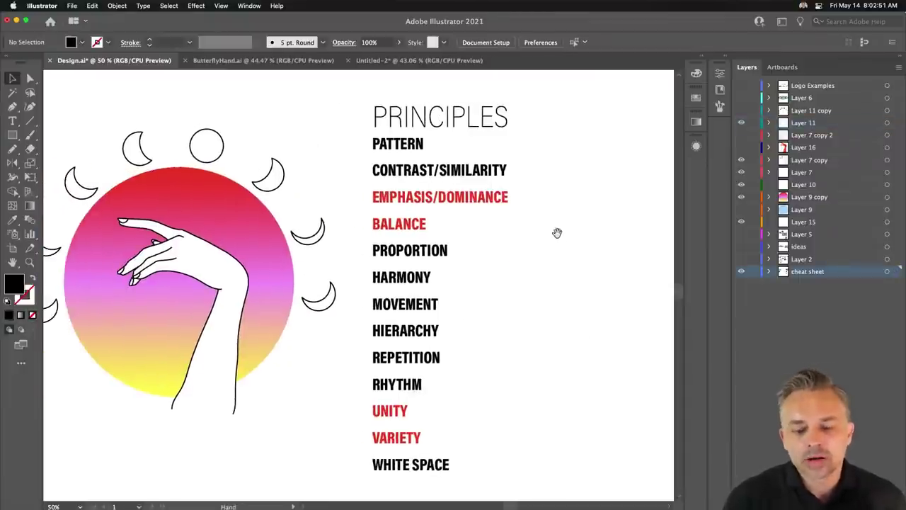
{"action": "left_click", "coordinate": [29, 263]}
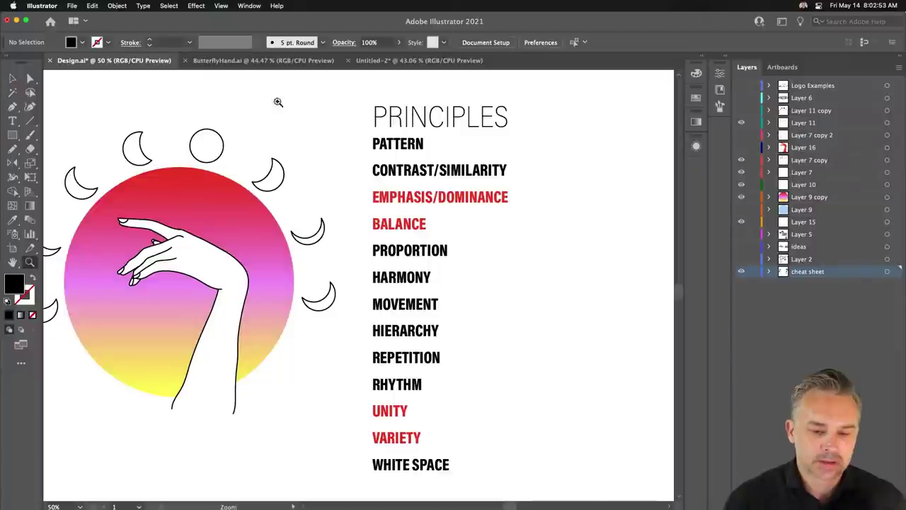
{"action": "left_click_drag", "start_coordinate": [422, 120], "coordinate": [585, 259]}
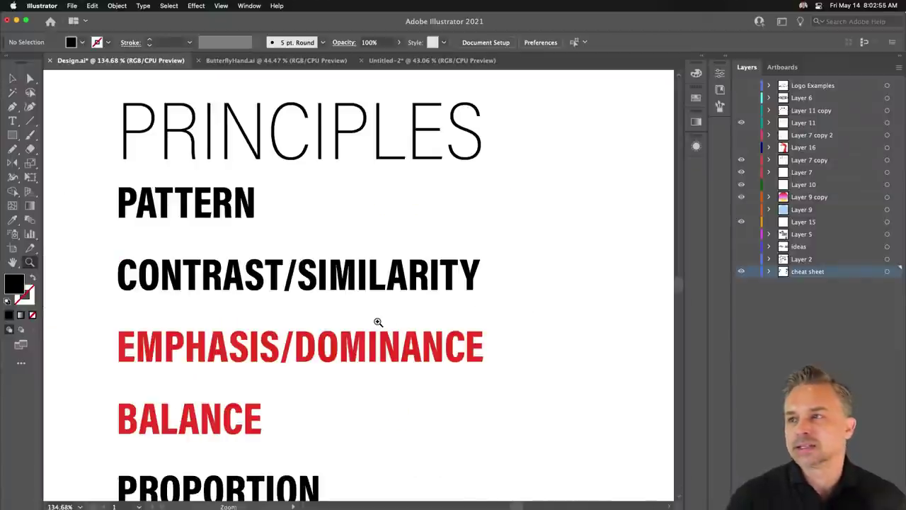
{"action": "left_click", "coordinate": [12, 81]}
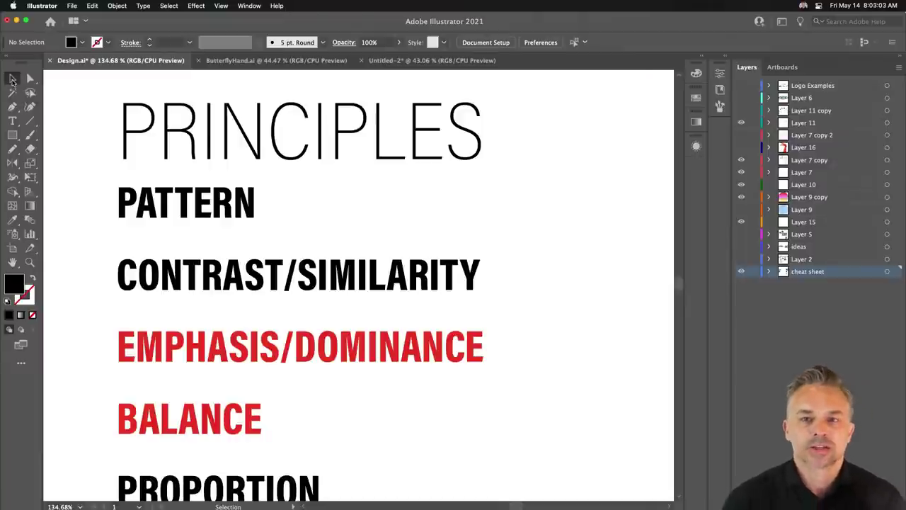
{"action": "scroll", "coordinate": [121, 192], "scroll_direction": "down", "scroll_amount": 10}
{"action": "scroll", "coordinate": [354, 276], "scroll_direction": "left", "scroll_amount": 5}
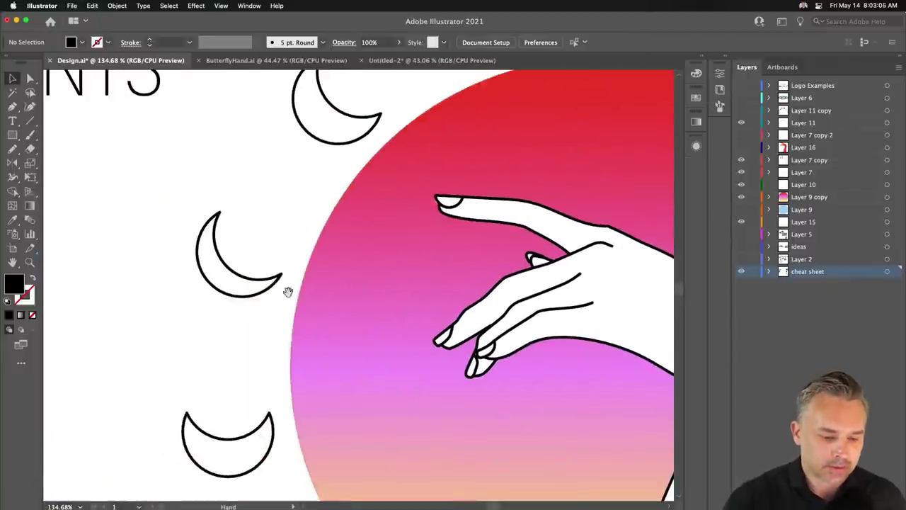
{"action": "scroll", "coordinate": [288, 292], "scroll_direction": "left", "scroll_amount": 10}
{"action": "scroll", "coordinate": [288, 292], "scroll_direction": "down", "scroll_amount": 4}
{"action": "scroll", "coordinate": [334, 195], "scroll_direction": "left", "scroll_amount": 1}
{"action": "left_click_drag", "start_coordinate": [412, 203], "coordinate": [73, 263]}
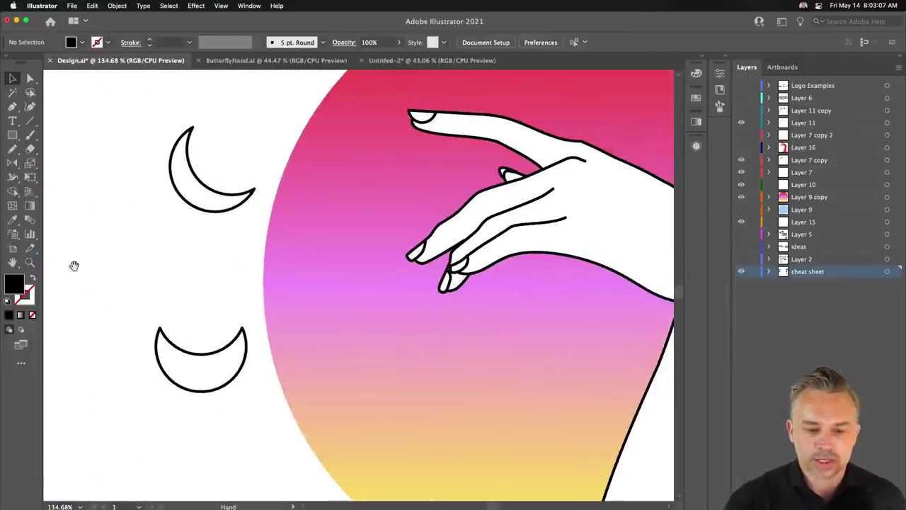
{"action": "mouse_move", "coordinate": [419, 221]}
{"action": "left_mouse_down"}
{"action": "mouse_move", "coordinate": [226, 284]}
{"action": "mouse_move", "coordinate": [109, 306]}
{"action": "mouse_move", "coordinate": [129, 249]}
{"action": "left_mouse_up"}
{"action": "scroll", "coordinate": [141, 255], "scroll_direction": "right", "scroll_amount": 5}
{"action": "scroll", "coordinate": [141, 255], "scroll_direction": "up", "scroll_amount": 3}
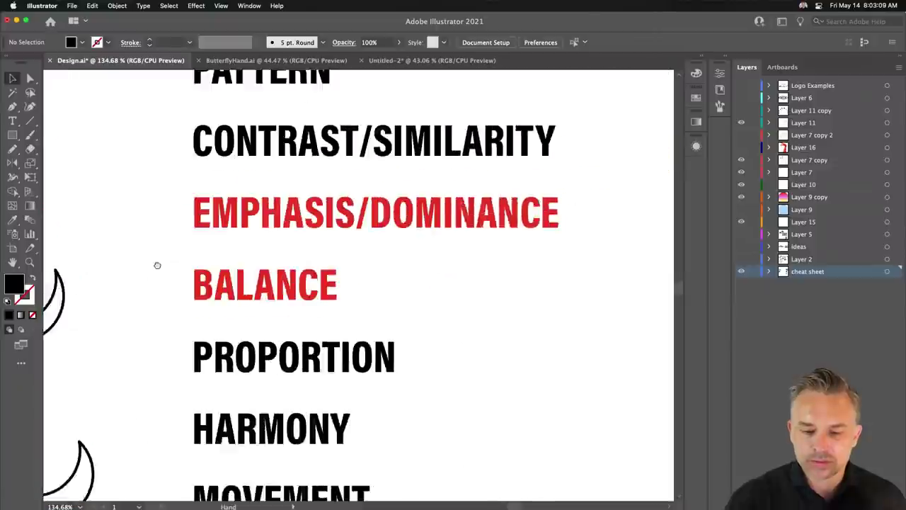
{"action": "scroll", "coordinate": [163, 311], "scroll_direction": "up", "scroll_amount": 5}
{"action": "scroll", "coordinate": [149, 365], "scroll_direction": "right", "scroll_amount": 2}
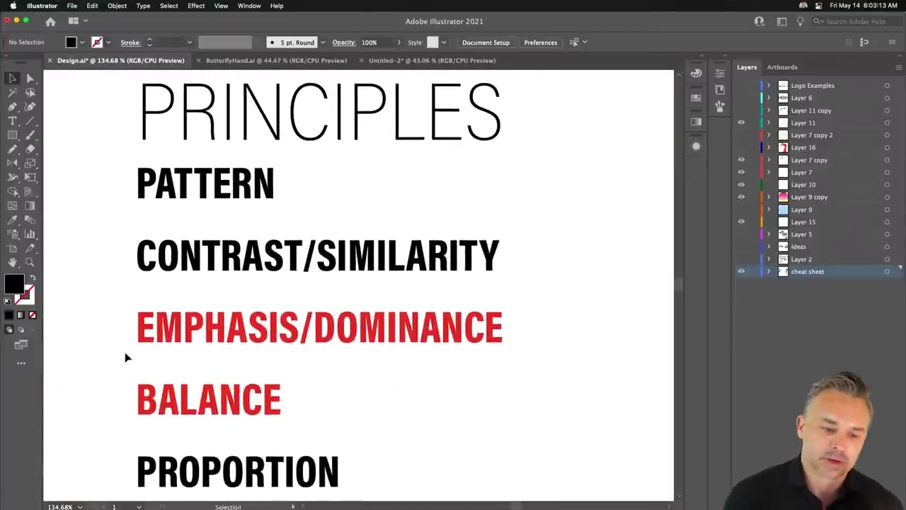
{"action": "key", "text": "super+1"}
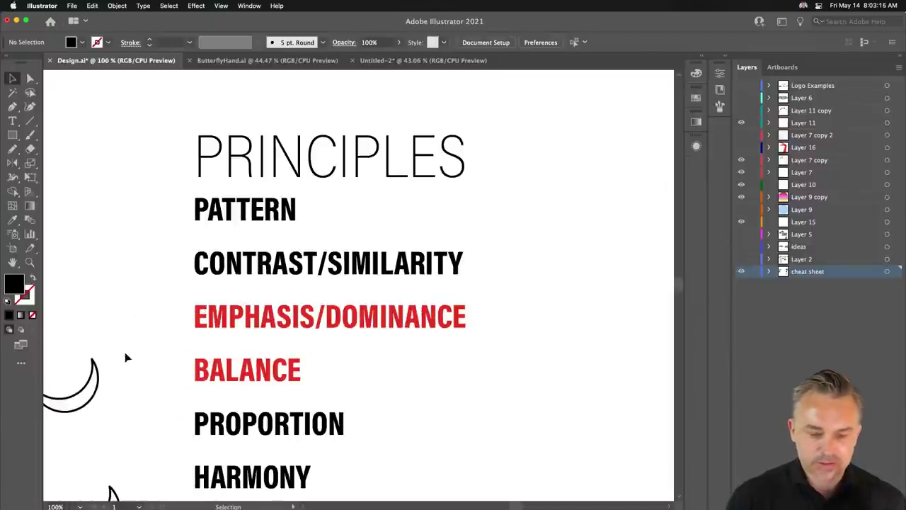
{"action": "left_click_drag", "start_coordinate": [169, 390], "coordinate": [208, 273]}
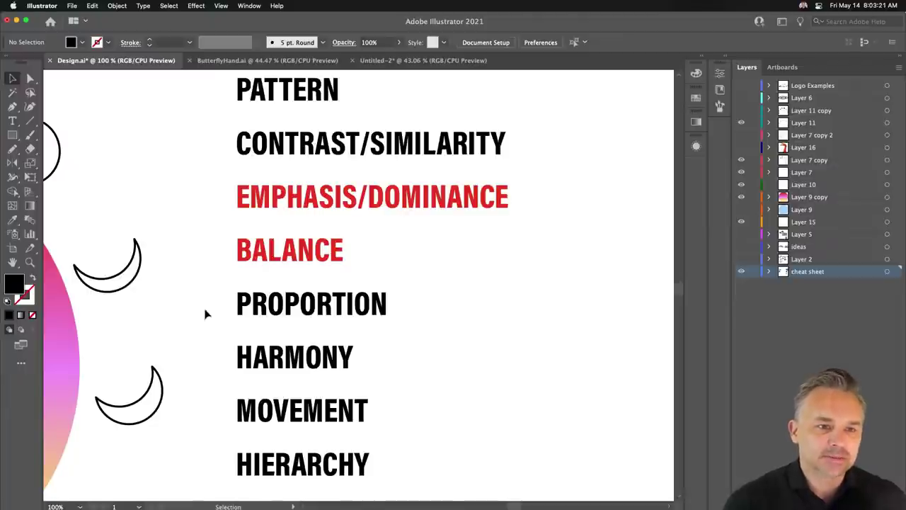
{"action": "mouse_move", "coordinate": [205, 313]}
{"action": "left_mouse_down"}
{"action": "mouse_move", "coordinate": [236, 197]}
{"action": "mouse_move", "coordinate": [265, 309]}
{"action": "left_mouse_up"}
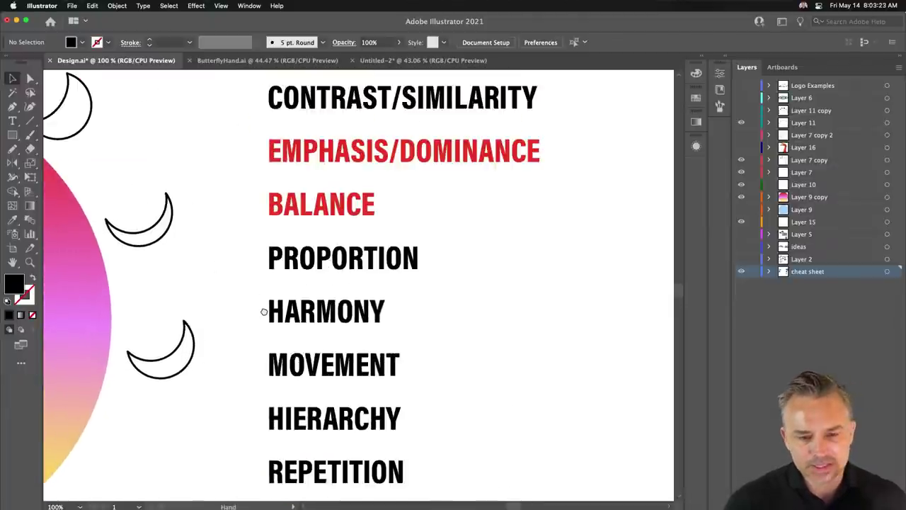
{"action": "left_click_drag", "start_coordinate": [358, 173], "coordinate": [325, 219]}
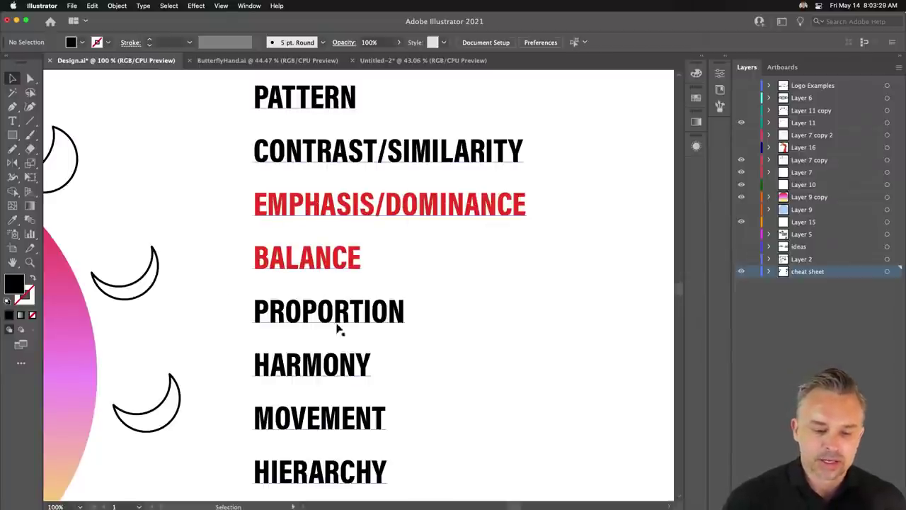
{"action": "left_click_drag", "start_coordinate": [336, 323], "coordinate": [405, 141]}
{"action": "mouse_move", "coordinate": [344, 435]}
{"action": "left_mouse_down"}
{"action": "mouse_move", "coordinate": [368, 261]}
{"action": "mouse_move", "coordinate": [357, 196]}
{"action": "left_mouse_up"}
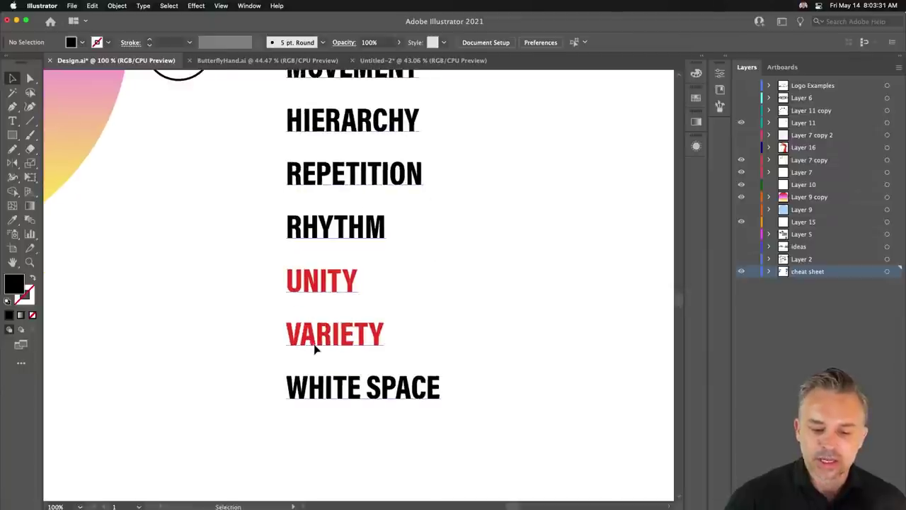
{"action": "left_click_drag", "start_coordinate": [297, 154], "coordinate": [286, 409]}
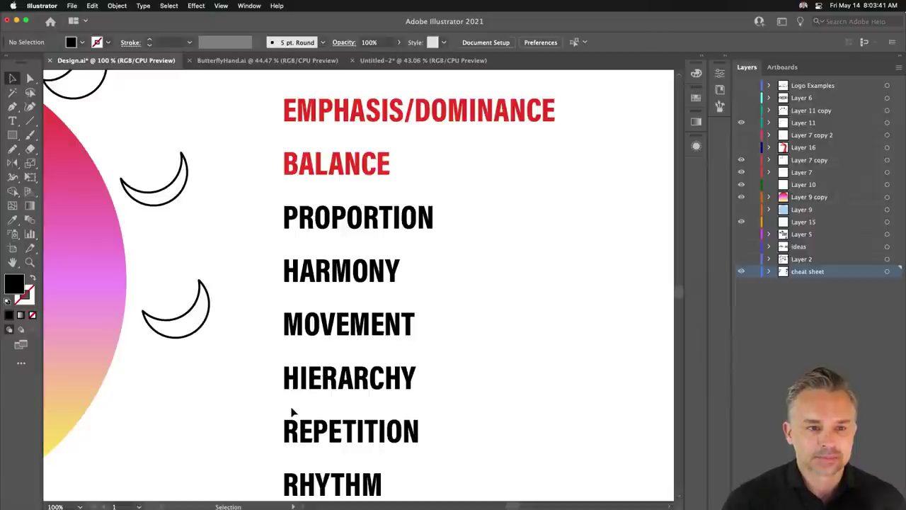
{"action": "left_click_drag", "start_coordinate": [225, 389], "coordinate": [256, 187]}
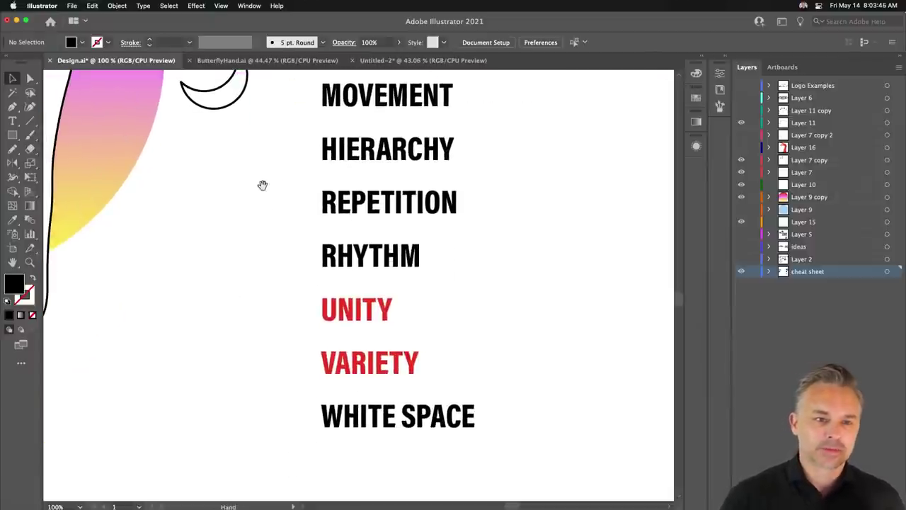
{"action": "left_click_drag", "start_coordinate": [263, 185], "coordinate": [252, 425]}
{"action": "left_click_drag", "start_coordinate": [298, 232], "coordinate": [297, 378]}
{"action": "left_click_drag", "start_coordinate": [263, 229], "coordinate": [244, 262]}
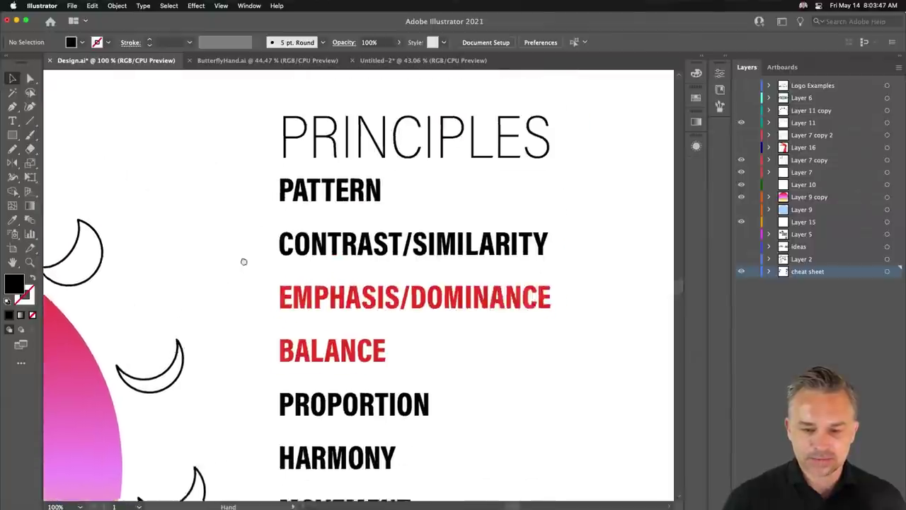
{"action": "key", "text": "super+minus"}
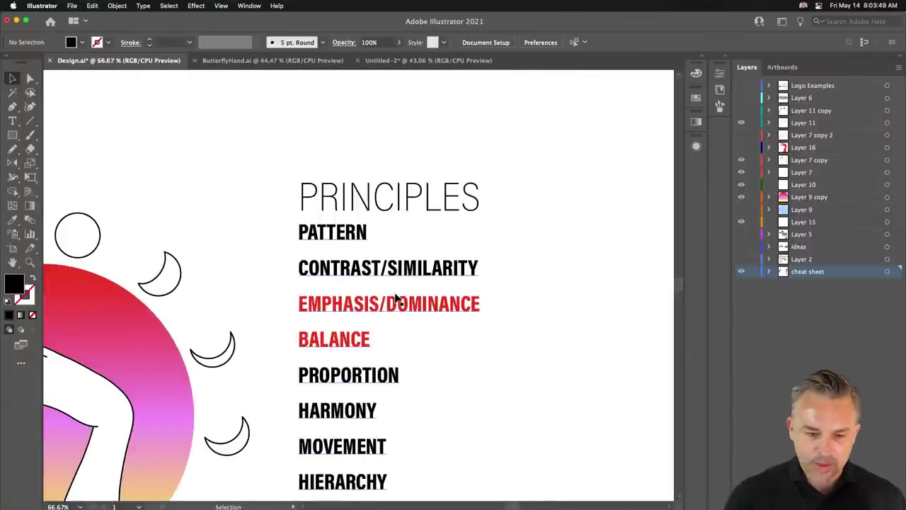
{"action": "left_click_drag", "start_coordinate": [159, 352], "coordinate": [446, 228]}
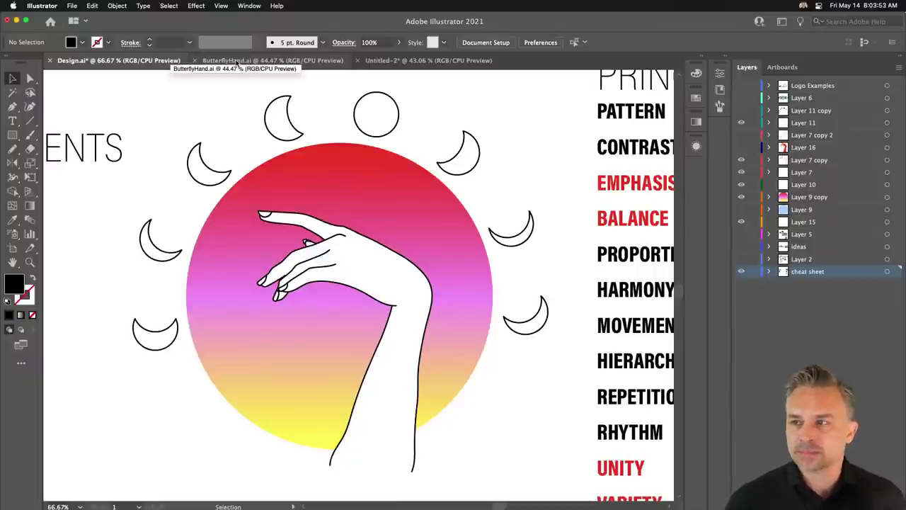
Step: Switch to ButterflyHand.ai and zoom in on the butterfly-on-hand artwork
{"action": "left_click", "coordinate": [237, 61]}
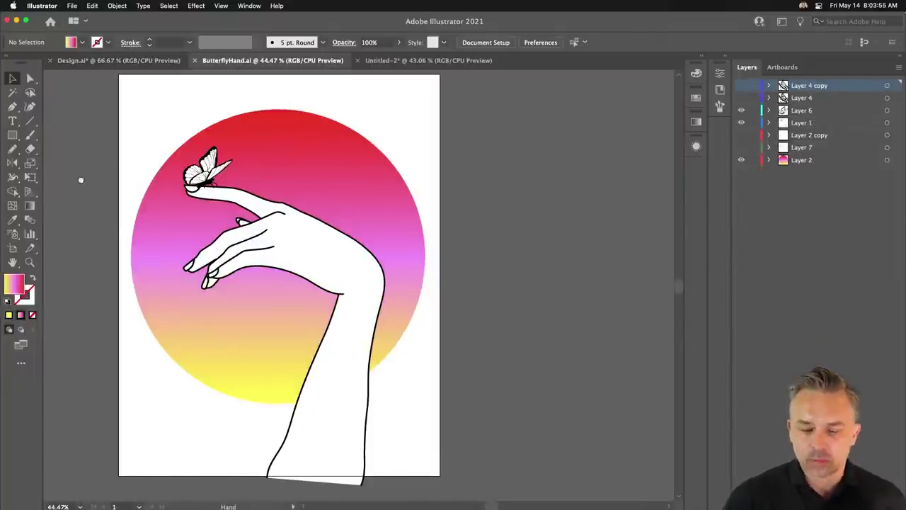
{"action": "mouse_move", "coordinate": [81, 180]}
{"action": "left_mouse_down"}
{"action": "mouse_move", "coordinate": [188, 222]}
{"action": "mouse_move", "coordinate": [191, 210]}
{"action": "left_mouse_up"}
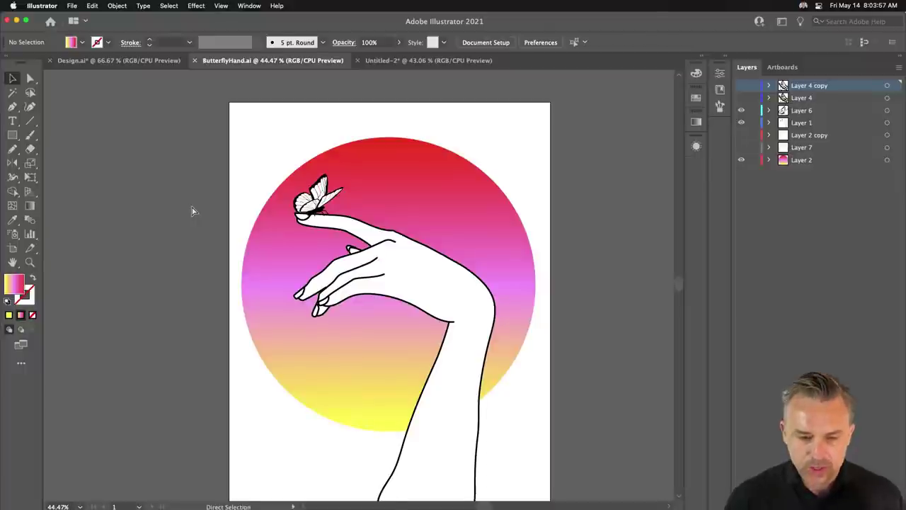
{"action": "key", "text": "ctrl+equal"}
{"action": "key", "text": "ctrl+equal"}
{"action": "left_click_drag", "start_coordinate": [191, 204], "coordinate": [148, 233]}
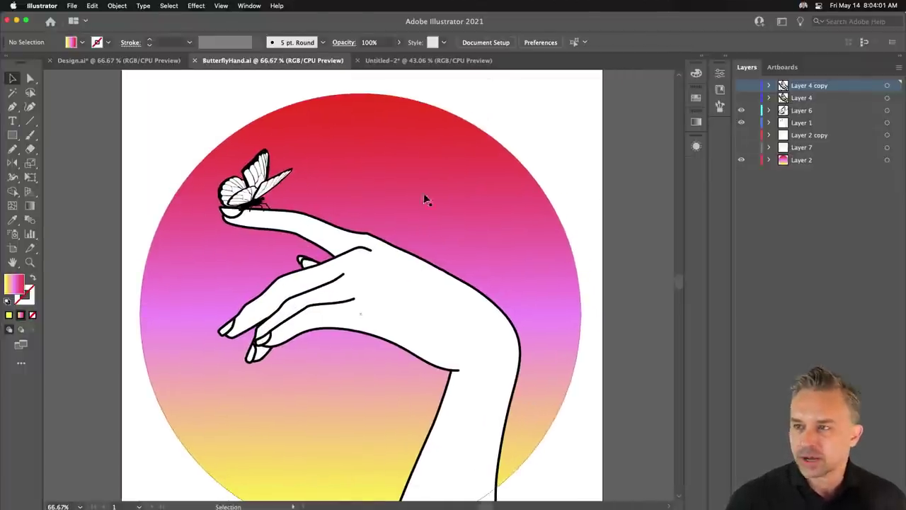
{"action": "left_click", "coordinate": [259, 211]}
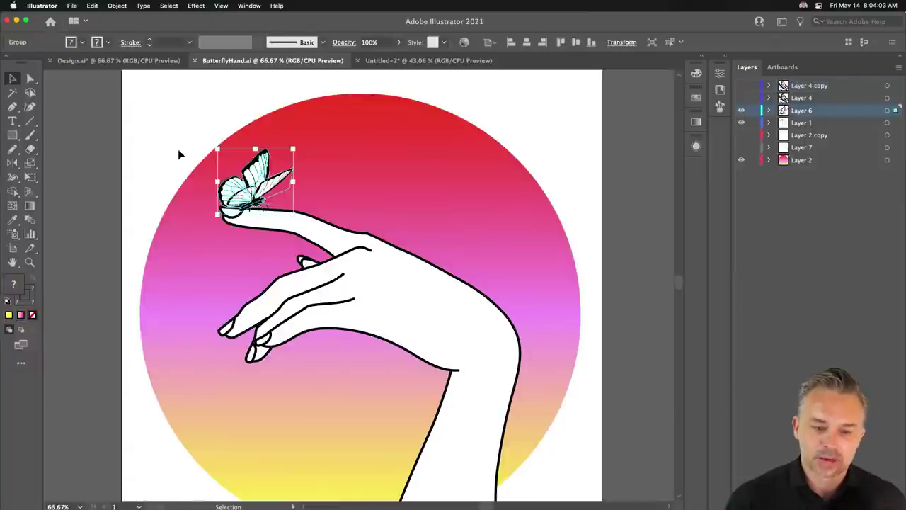
{"action": "left_click", "coordinate": [591, 65]}
Step: Bring up the Libraries panel with the Nature butterfly assets
{"action": "left_click", "coordinate": [703, 59]}
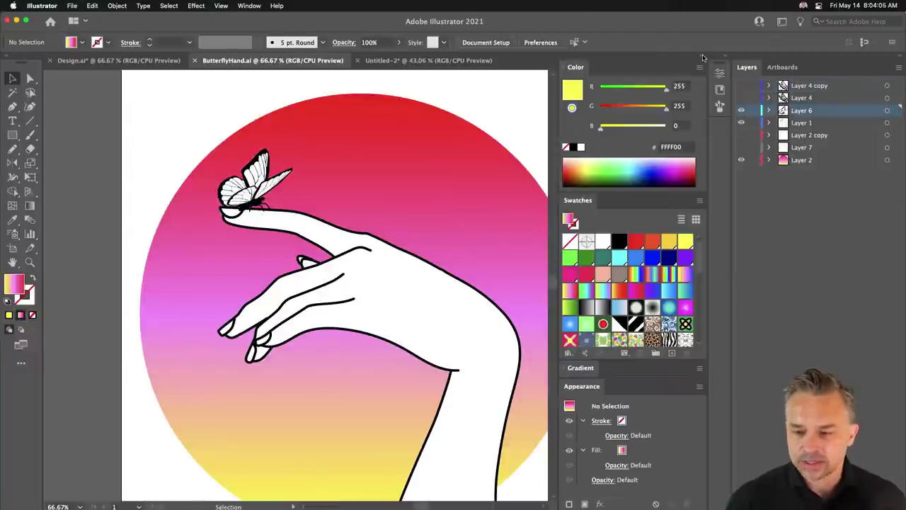
{"action": "left_click", "coordinate": [702, 57]}
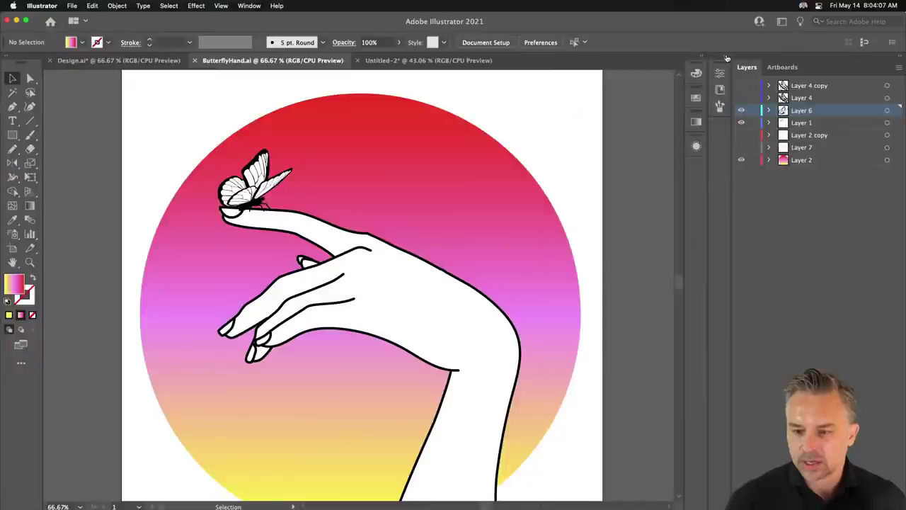
{"action": "left_click", "coordinate": [633, 67]}
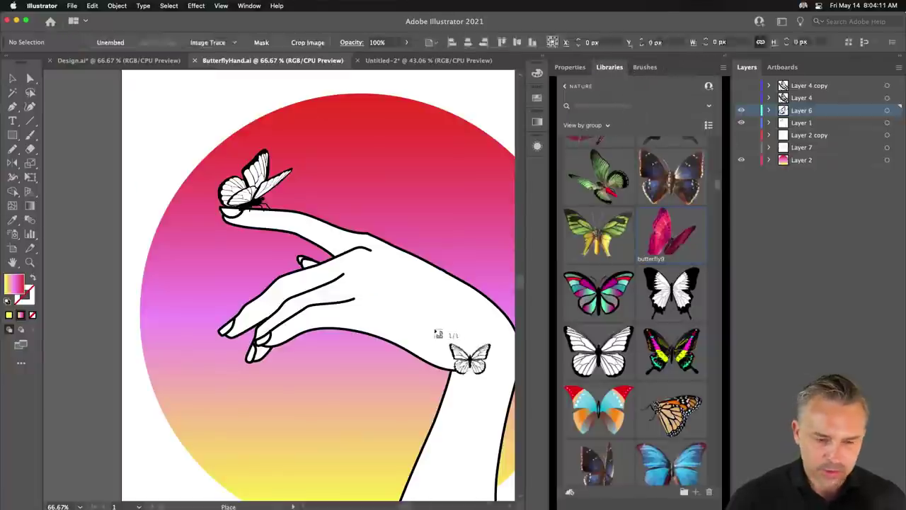
Step: Place the white butterfly as a linked image, left of the artboard
{"action": "left_click_drag", "start_coordinate": [92, 177], "coordinate": [722, 358]}
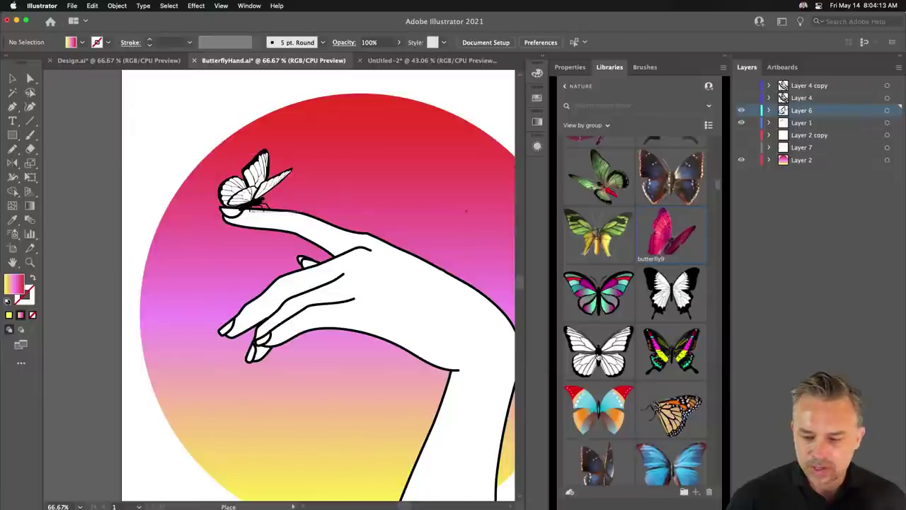
{"action": "right_click", "coordinate": [599, 357]}
{"action": "left_click", "coordinate": [621, 371]}
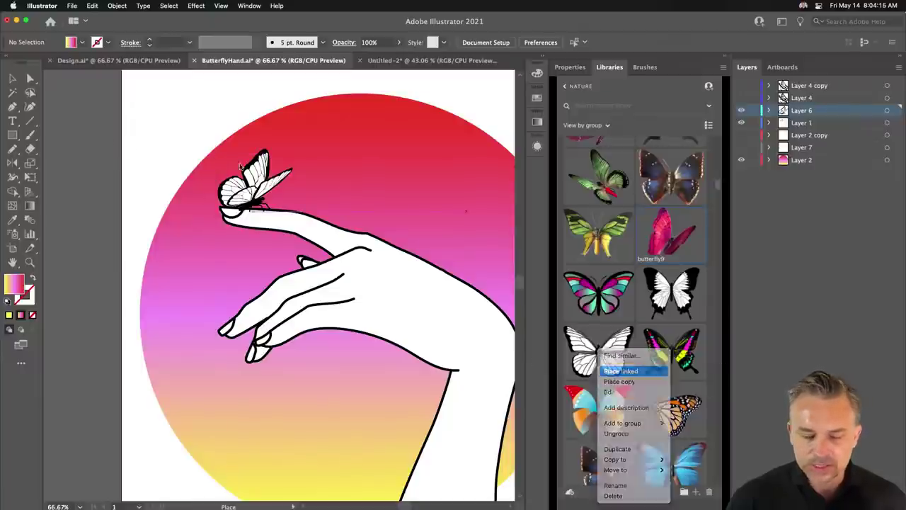
{"action": "left_click", "coordinate": [61, 107]}
{"action": "left_click_drag", "start_coordinate": [120, 183], "coordinate": [376, 231]}
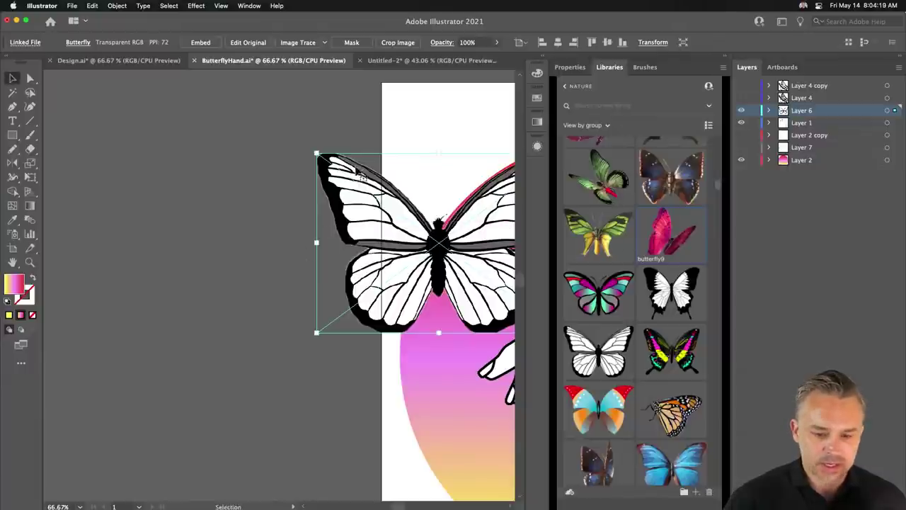
{"action": "left_click_drag", "start_coordinate": [357, 175], "coordinate": [154, 151]}
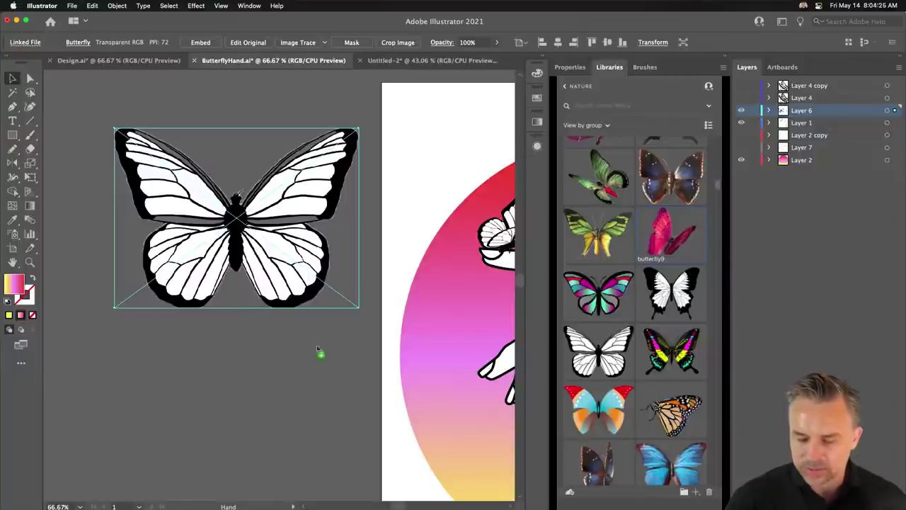
Step: Place the black-and-yellow butterfly below it and a small monarch above the artboard
{"action": "mouse_move", "coordinate": [202, 365]}
{"action": "left_mouse_down"}
{"action": "mouse_move", "coordinate": [167, 343]}
{"action": "mouse_move", "coordinate": [288, 449]}
{"action": "left_mouse_up"}
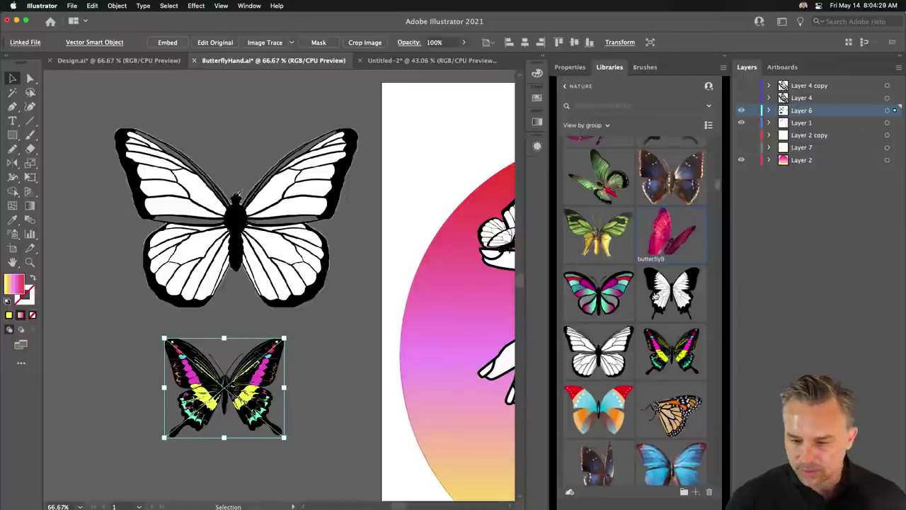
{"action": "left_click", "coordinate": [356, 147]}
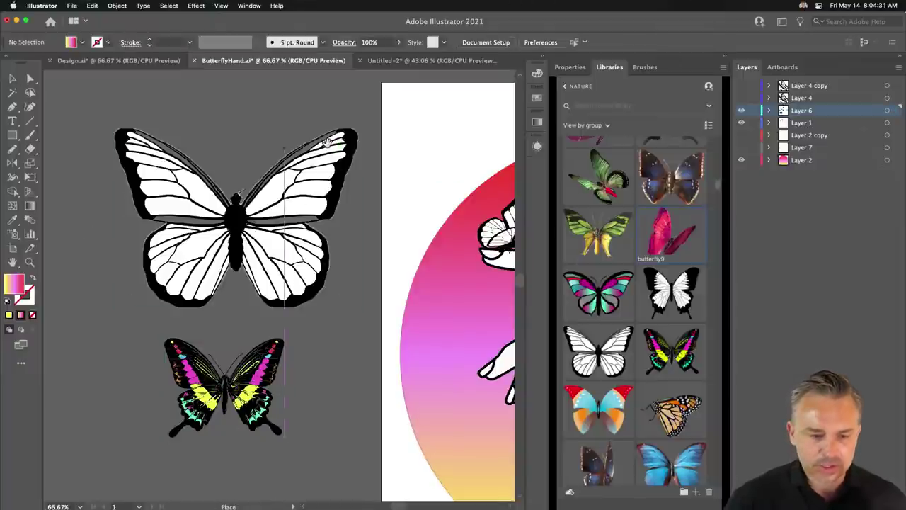
{"action": "scroll", "coordinate": [283, 284], "scroll_direction": "up", "scroll_amount": 5}
{"action": "scroll", "coordinate": [283, 283], "scroll_direction": "right", "scroll_amount": 5}
{"action": "left_click_drag", "start_coordinate": [671, 410], "coordinate": [220, 148]}
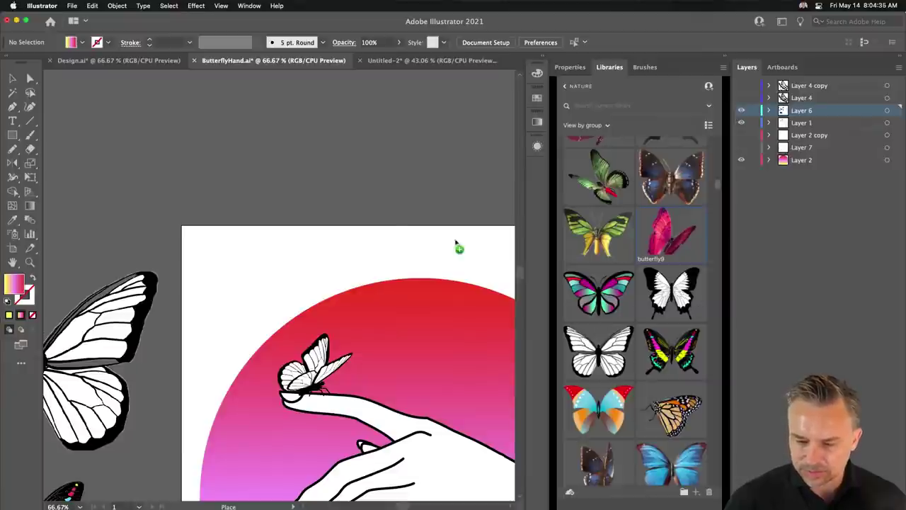
{"action": "left_click_drag", "start_coordinate": [243, 146], "coordinate": [284, 182]}
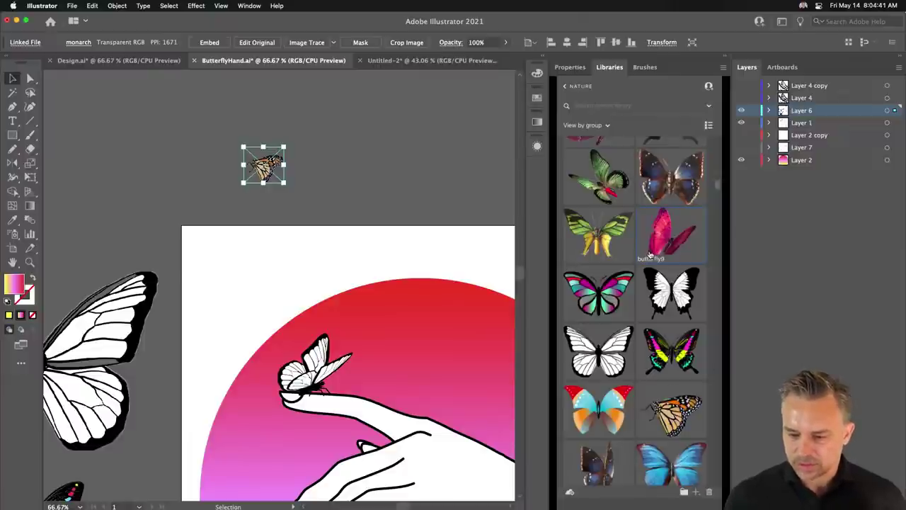
Step: Place a large black-and-yellow butterfly at the artboard's top, then select the large white one
{"action": "left_click", "coordinate": [388, 200]}
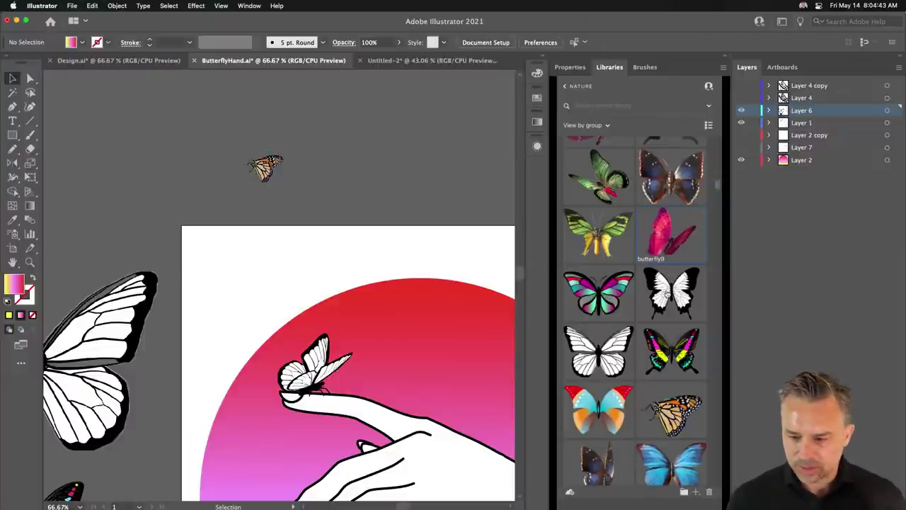
{"action": "left_click_drag", "start_coordinate": [349, 240], "coordinate": [327, 145]}
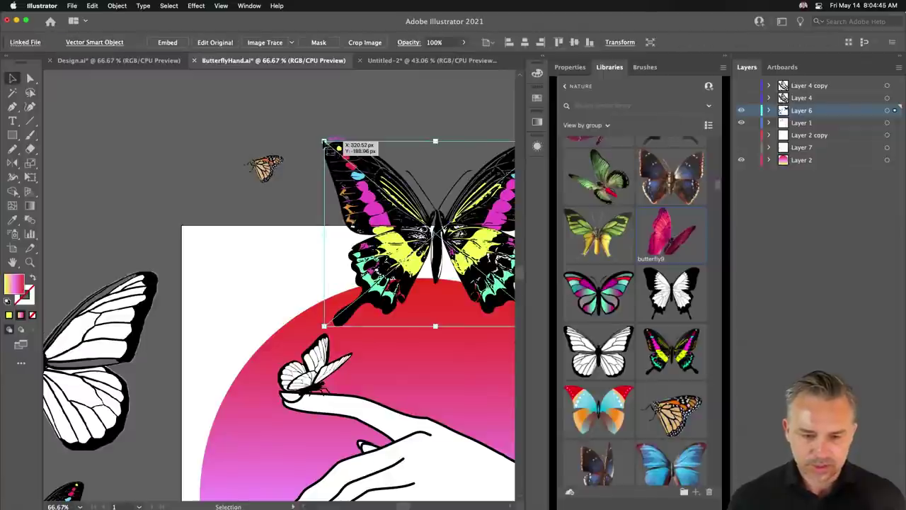
{"action": "mouse_move", "coordinate": [388, 234]}
{"action": "left_mouse_down"}
{"action": "mouse_move", "coordinate": [274, 288]}
{"action": "mouse_move", "coordinate": [318, 213]}
{"action": "left_mouse_up"}
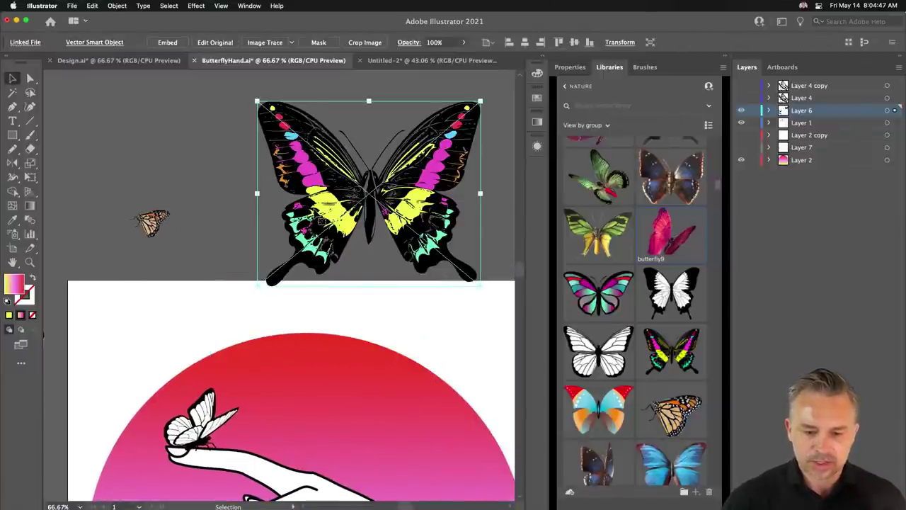
{"action": "left_click_drag", "start_coordinate": [165, 313], "coordinate": [123, 366]}
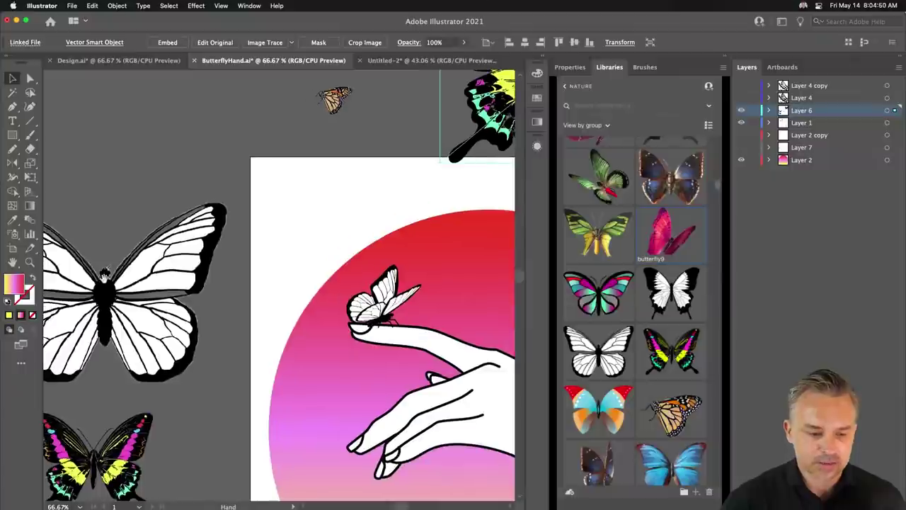
{"action": "left_click_drag", "start_coordinate": [285, 278], "coordinate": [213, 234]}
{"action": "left_click", "coordinate": [250, 244]}
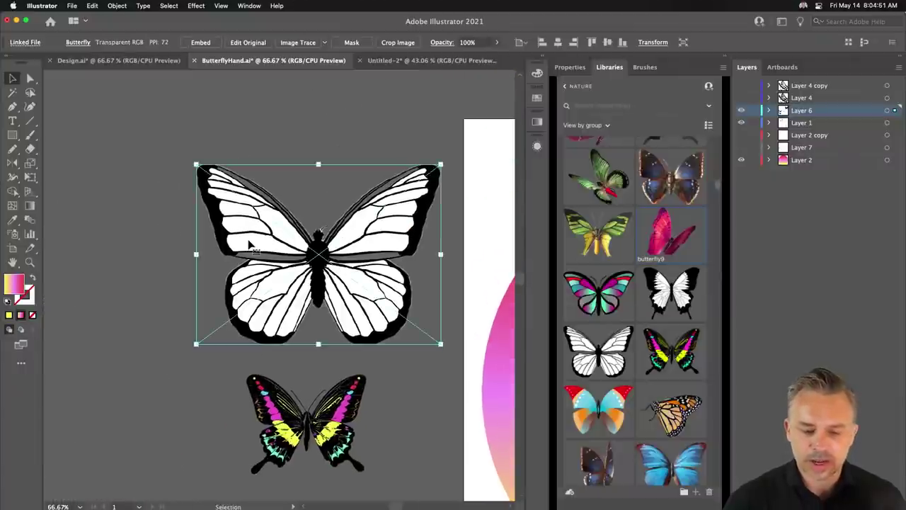
{"action": "left_click_drag", "start_coordinate": [327, 338], "coordinate": [268, 324]}
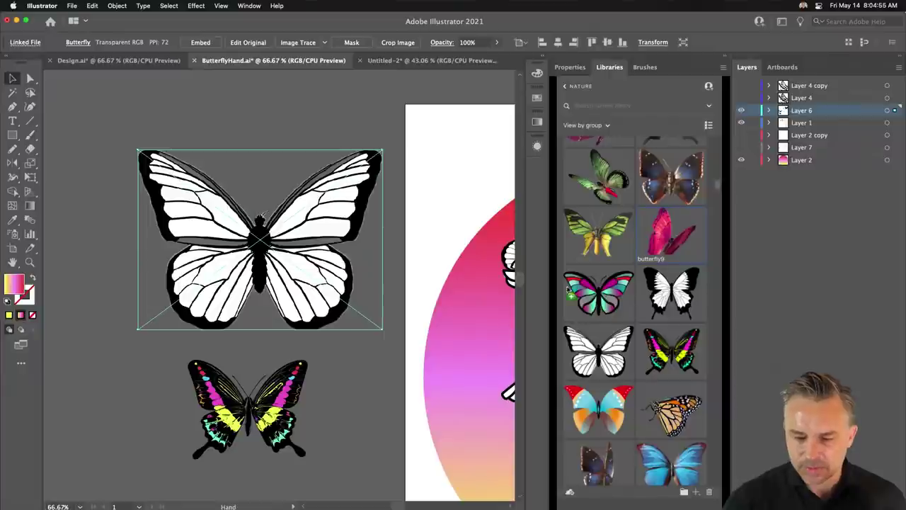
Step: Place a large and a small red-blue-orange butterfly plus a small white butterfly
{"action": "left_click", "coordinate": [279, 120]}
{"action": "scroll", "coordinate": [297, 333], "scroll_direction": "up", "scroll_amount": 5}
{"action": "scroll", "coordinate": [297, 333], "scroll_direction": "up", "scroll_amount": 2}
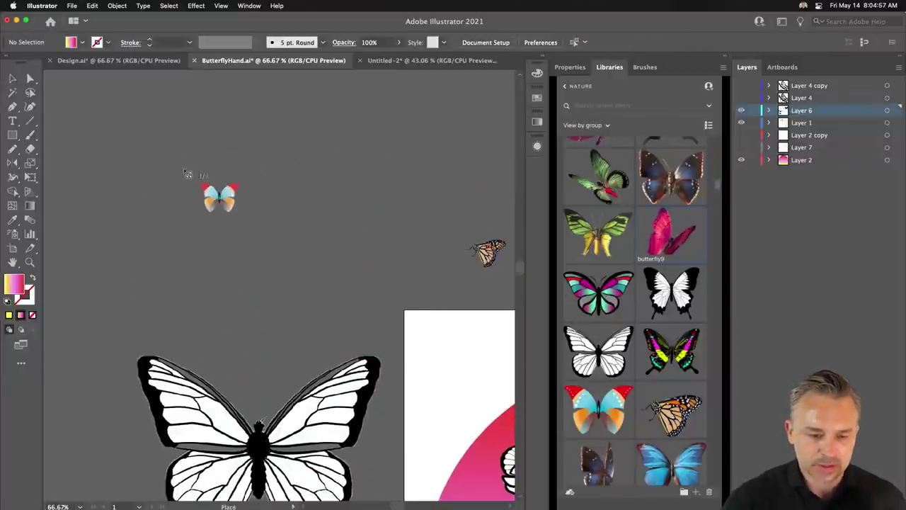
{"action": "left_click_drag", "start_coordinate": [269, 247], "coordinate": [328, 303]}
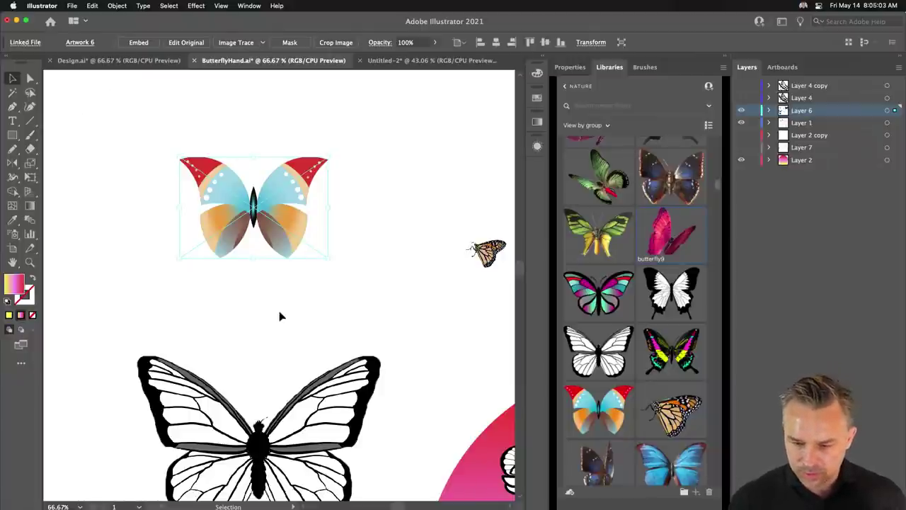
{"action": "left_click", "coordinate": [362, 230]}
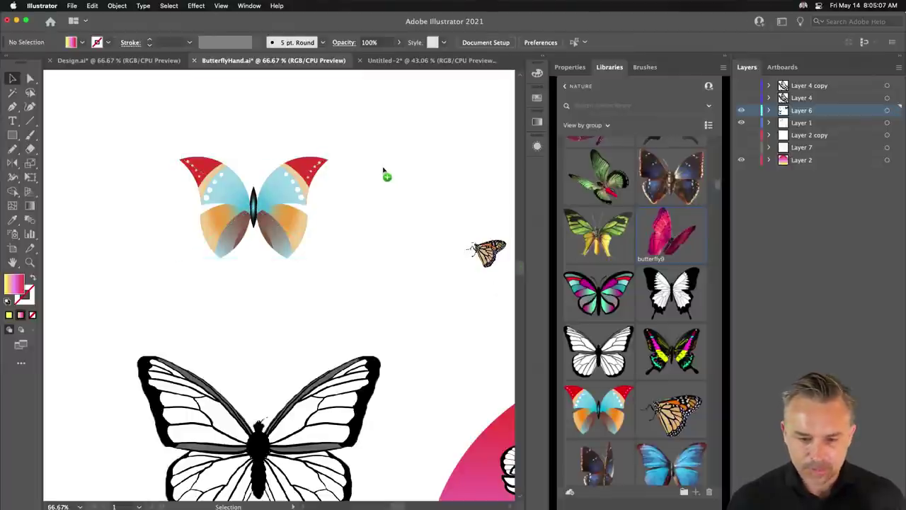
{"action": "left_click_drag", "start_coordinate": [361, 162], "coordinate": [474, 286]}
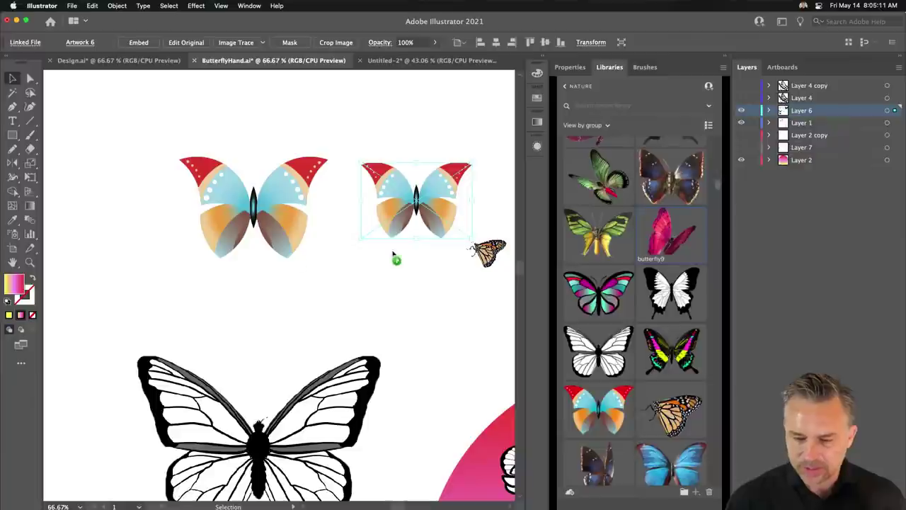
{"action": "left_click", "coordinate": [380, 302]}
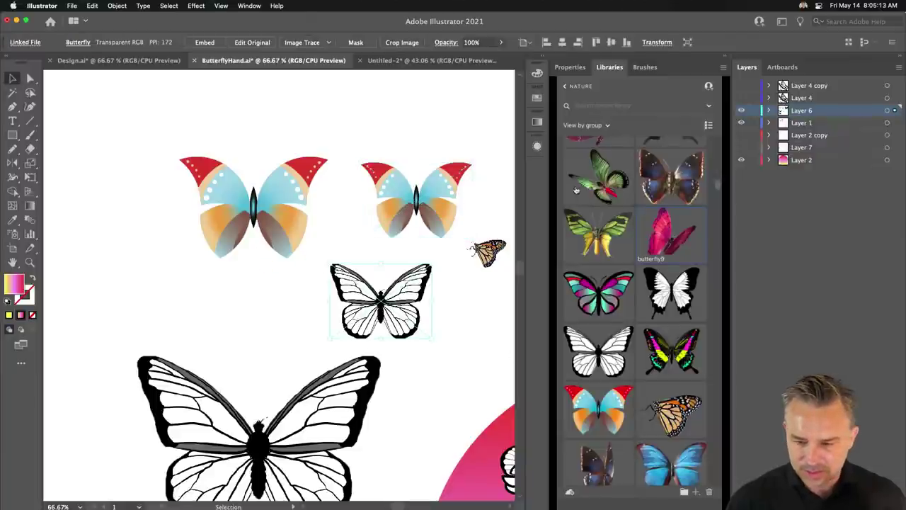
Step: Place the teal-and-magenta butterfly up and left, then embed it
{"action": "left_click_drag", "start_coordinate": [107, 240], "coordinate": [224, 318]}
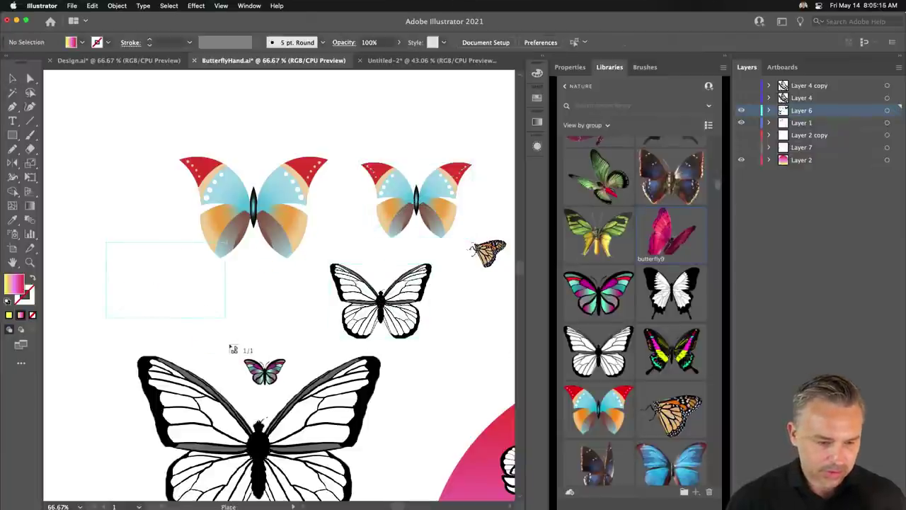
{"action": "left_click_drag", "start_coordinate": [222, 262], "coordinate": [442, 296]}
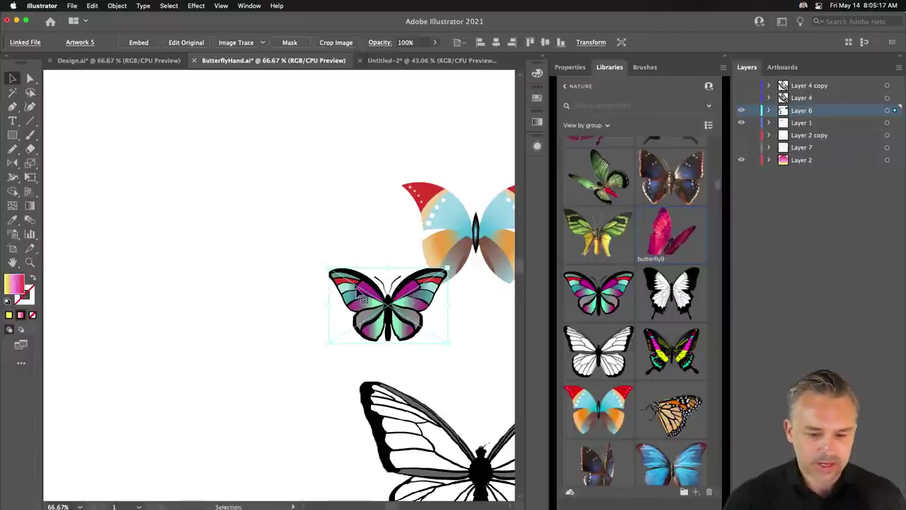
{"action": "left_click_drag", "start_coordinate": [363, 299], "coordinate": [226, 206]}
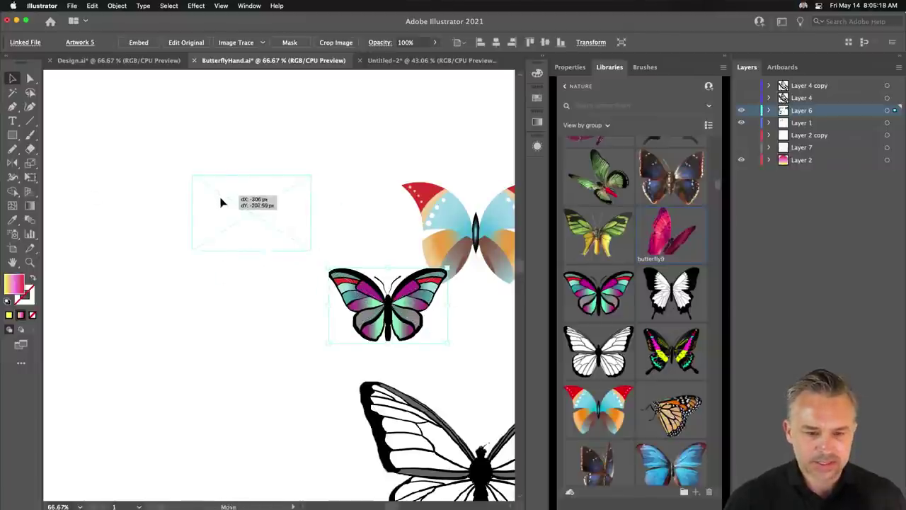
{"action": "left_click", "coordinate": [135, 43]}
Step: Ungroup the embedded teal-and-magenta butterfly and release its clipping mask
{"action": "left_click_drag", "start_coordinate": [220, 209], "coordinate": [268, 230]}
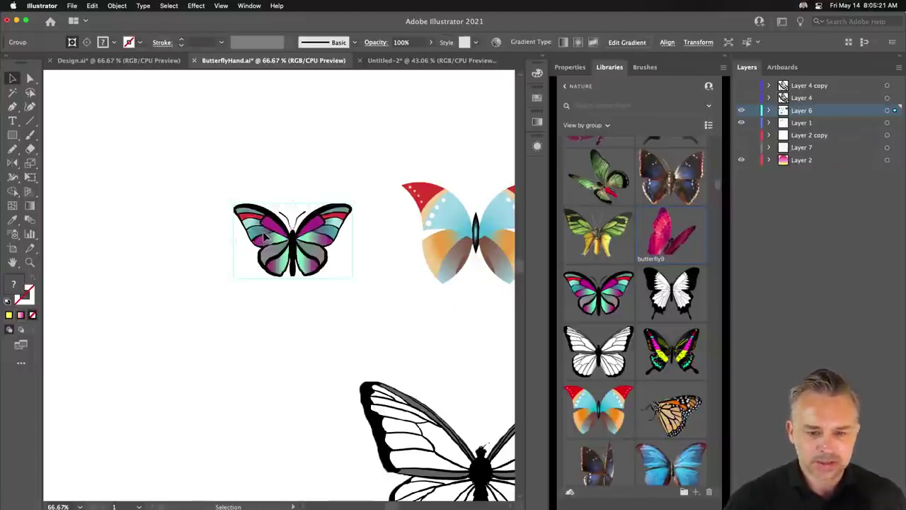
{"action": "right_click", "coordinate": [268, 230]}
{"action": "left_click", "coordinate": [287, 315]}
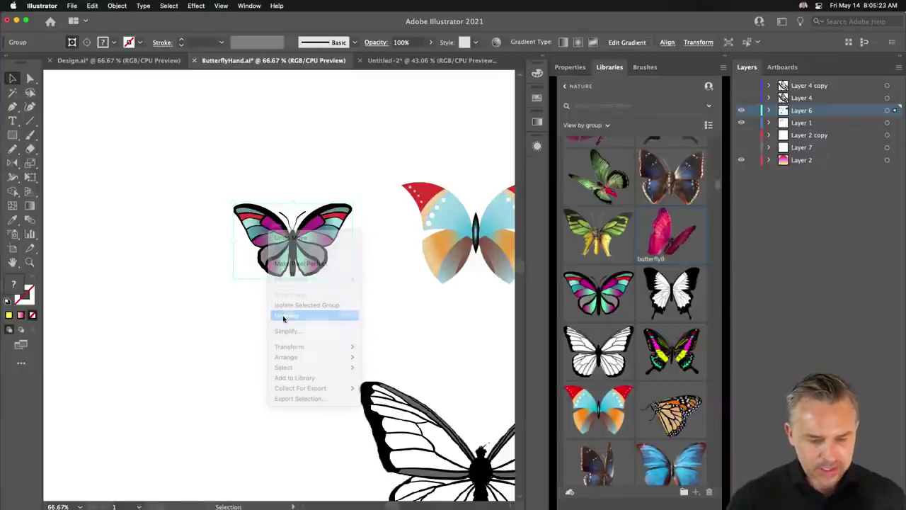
{"action": "right_click", "coordinate": [276, 241]}
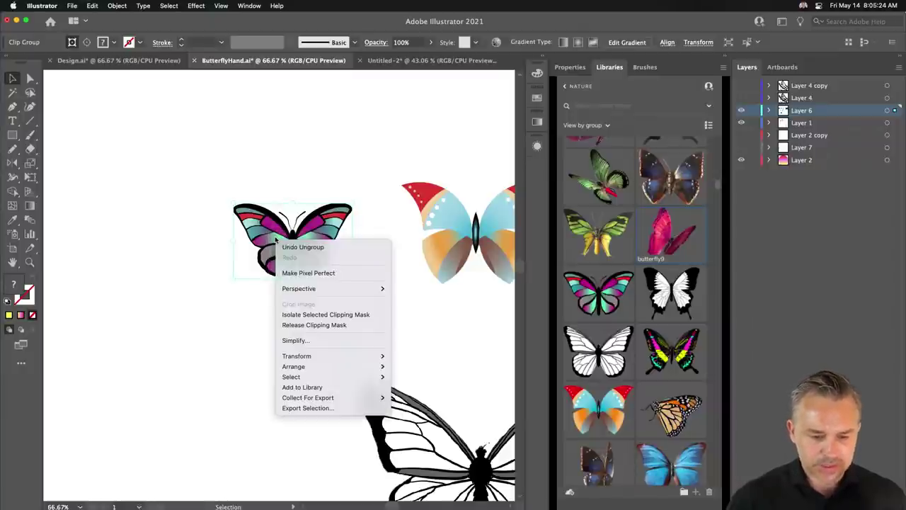
{"action": "left_click", "coordinate": [302, 325]}
Step: Zoom in, release the right wing's clipping mask and select its loose pieces
{"action": "key", "text": "ctrl+equal"}
{"action": "key", "text": "ctrl+equal"}
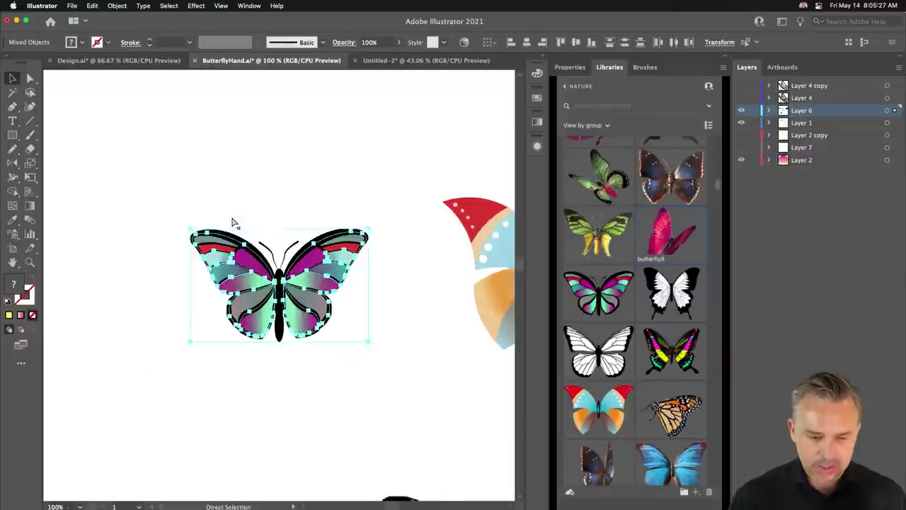
{"action": "left_click", "coordinate": [334, 213]}
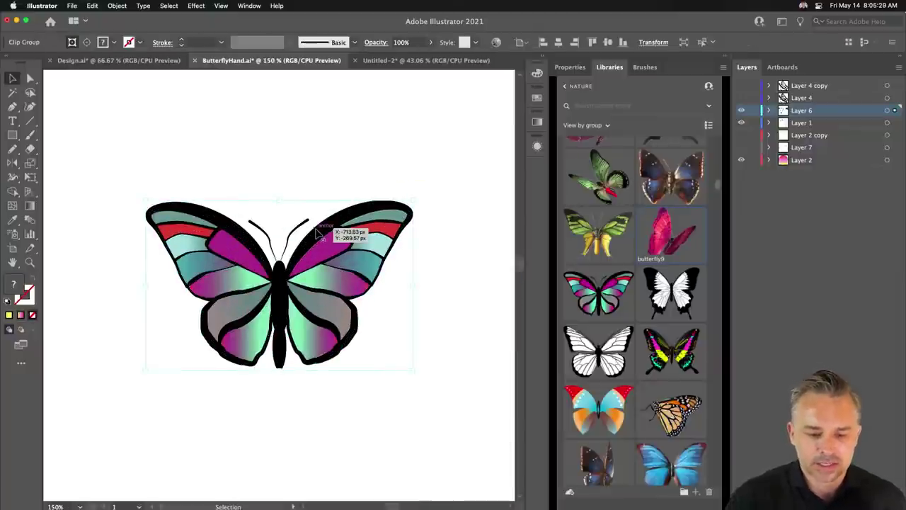
{"action": "right_click", "coordinate": [337, 221]}
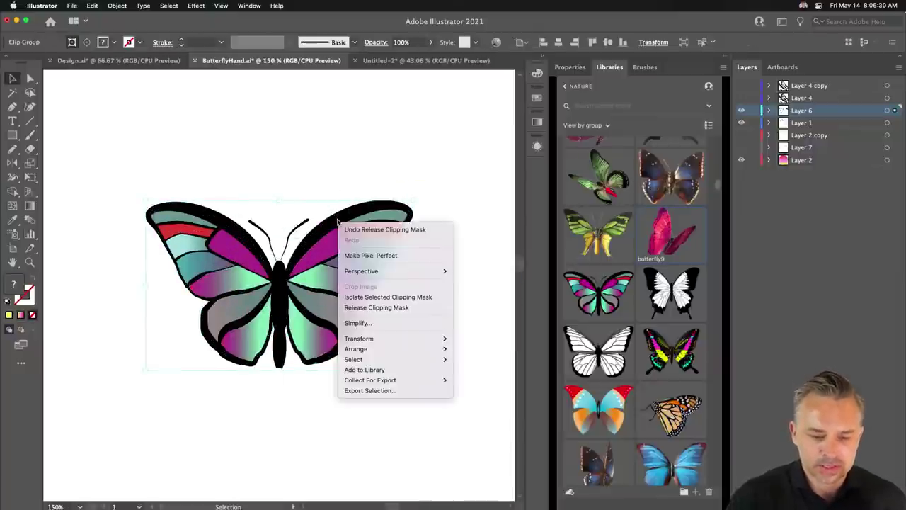
{"action": "left_click", "coordinate": [365, 307]}
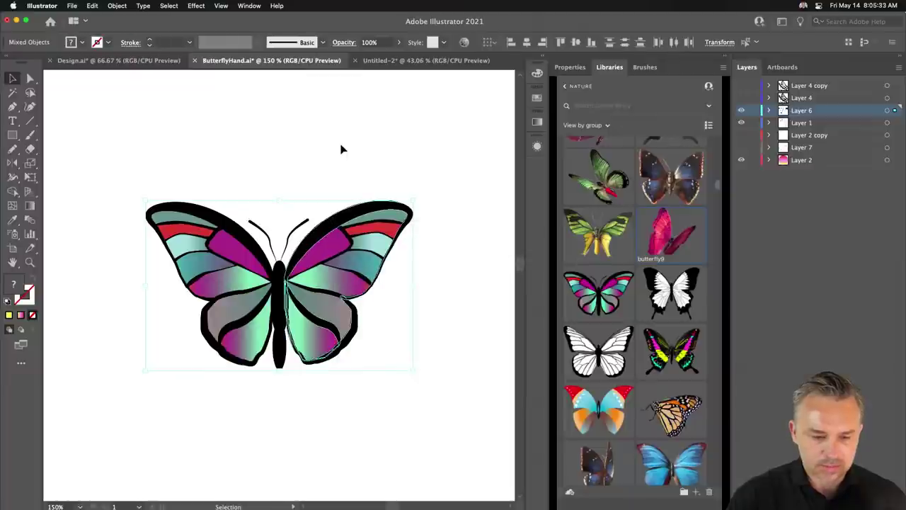
{"action": "left_click_drag", "start_coordinate": [456, 152], "coordinate": [314, 417]}
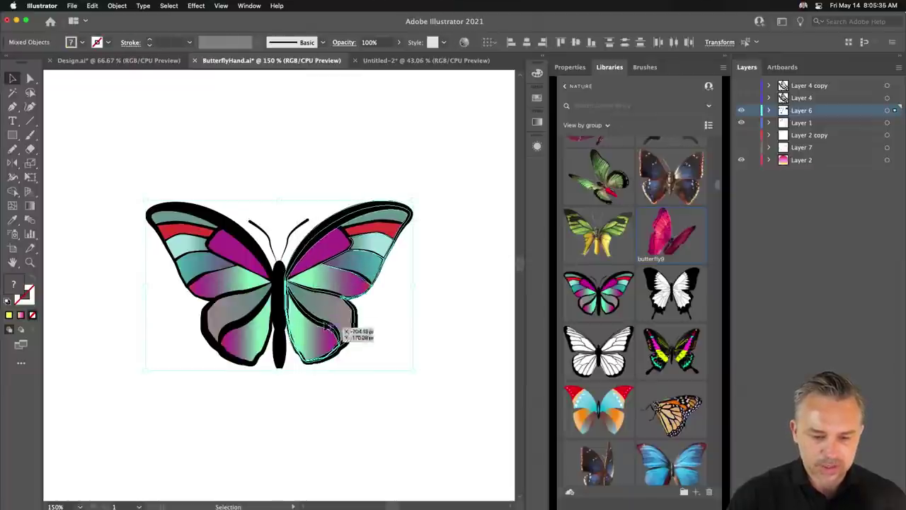
{"action": "left_click", "coordinate": [179, 179]}
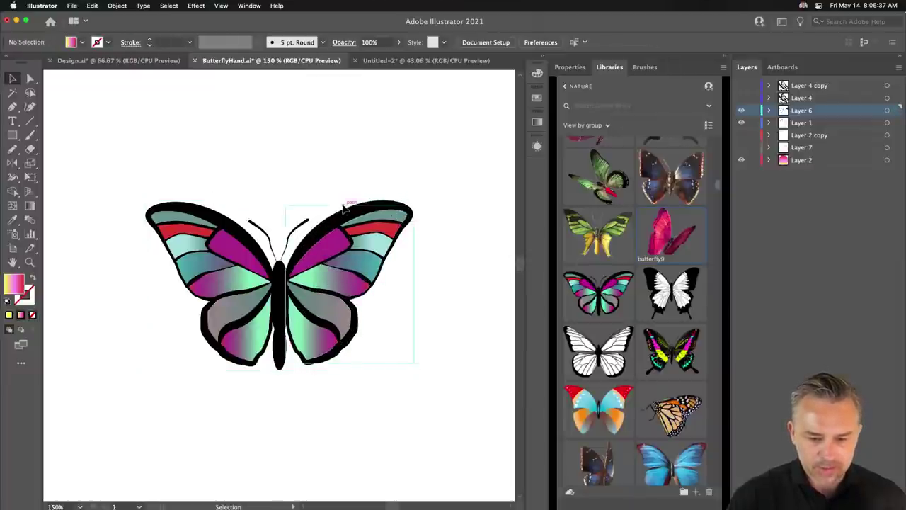
{"action": "key", "text": "slash"}
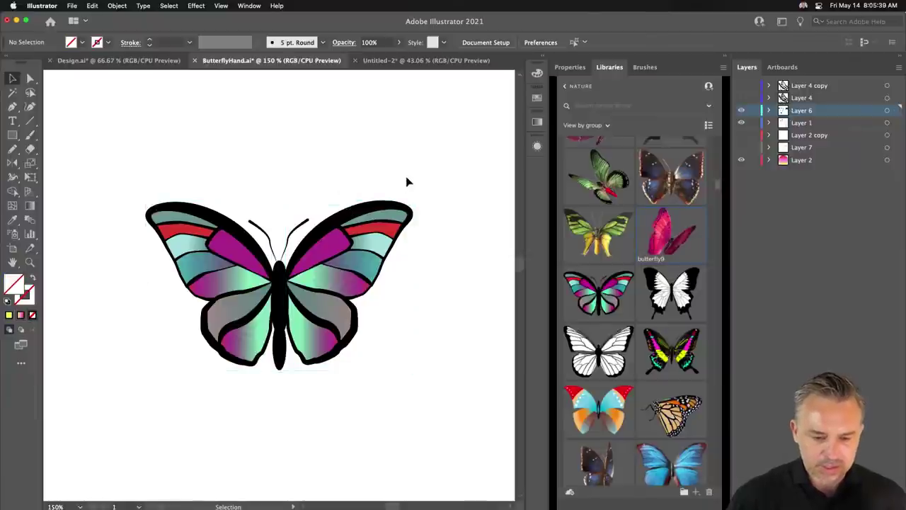
{"action": "left_click_drag", "start_coordinate": [311, 406], "coordinate": [312, 408]}
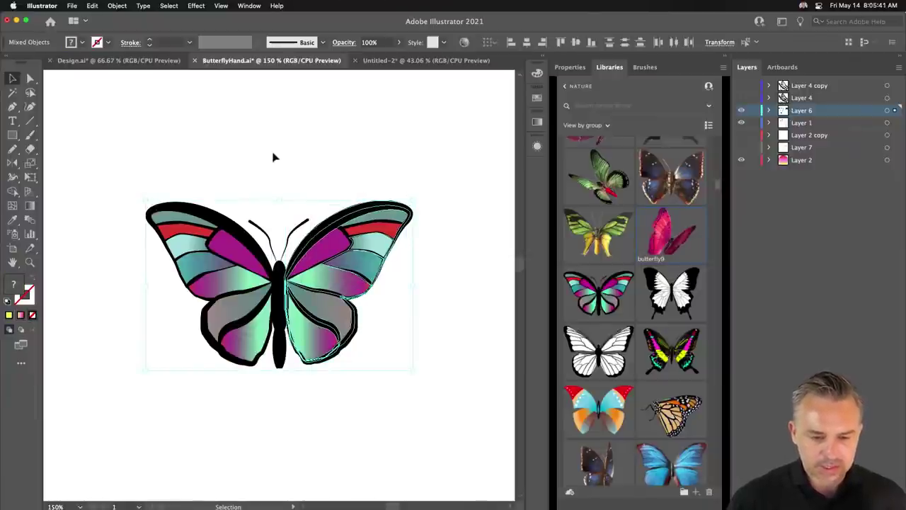
{"action": "left_click", "coordinate": [350, 182]}
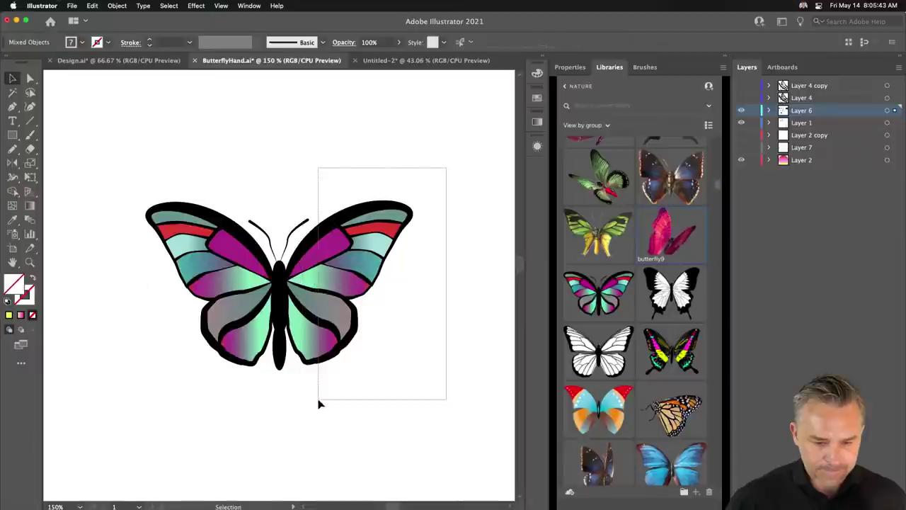
{"action": "left_click_drag", "start_coordinate": [444, 175], "coordinate": [312, 401]}
{"action": "mouse_move", "coordinate": [343, 200]}
{"action": "left_mouse_down"}
{"action": "mouse_move", "coordinate": [379, 327]}
{"action": "mouse_move", "coordinate": [374, 129]}
{"action": "left_mouse_up"}
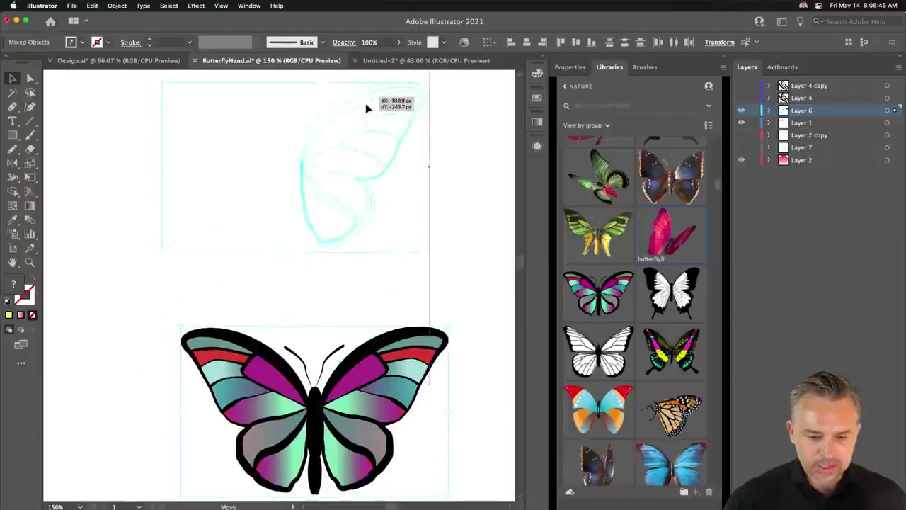
{"action": "left_click", "coordinate": [150, 123]}
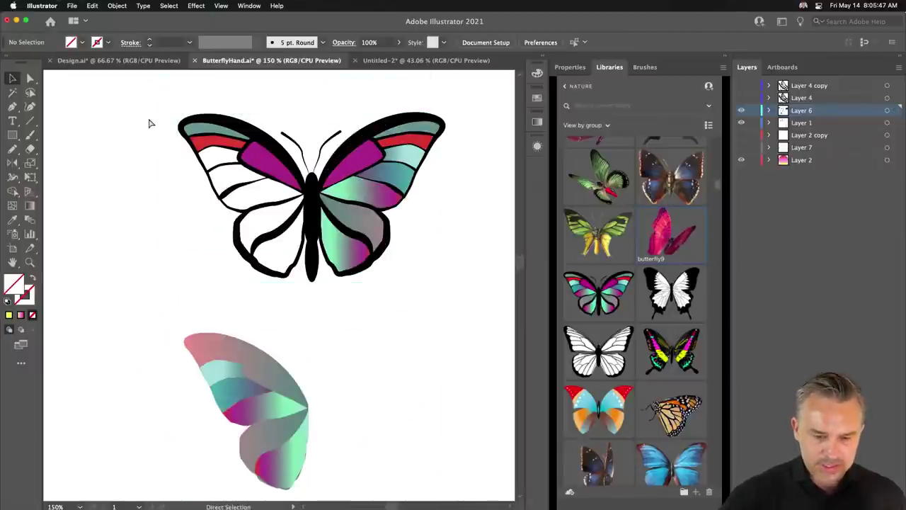
{"action": "key", "text": "super+z"}
{"action": "left_click_drag", "start_coordinate": [153, 283], "coordinate": [173, 100]}
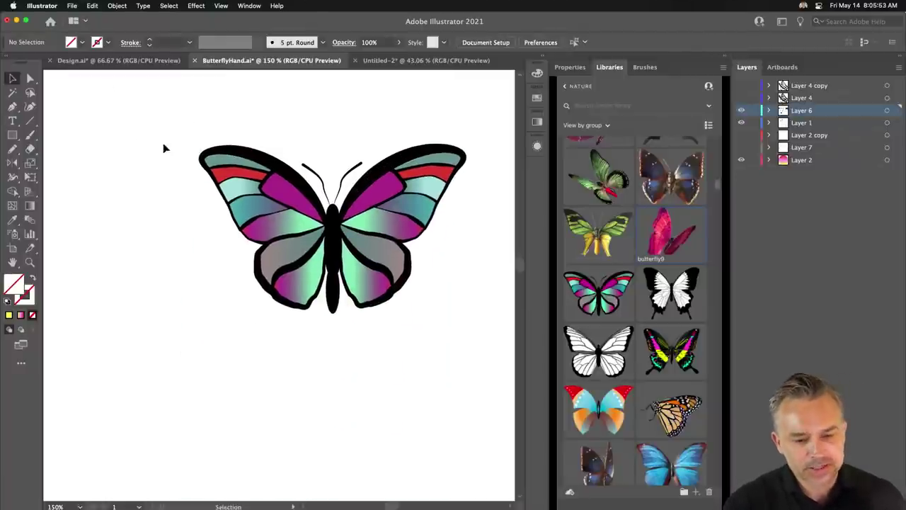
{"action": "mouse_move", "coordinate": [298, 258]}
{"action": "left_mouse_down"}
{"action": "mouse_move", "coordinate": [330, 358]}
{"action": "mouse_move", "coordinate": [214, 229]}
{"action": "mouse_move", "coordinate": [354, 243]}
{"action": "left_mouse_up"}
{"action": "left_click", "coordinate": [328, 356]}
{"action": "scroll", "coordinate": [338, 370], "scroll_direction": "right", "scroll_amount": 10}
{"action": "left_click", "coordinate": [354, 243]}
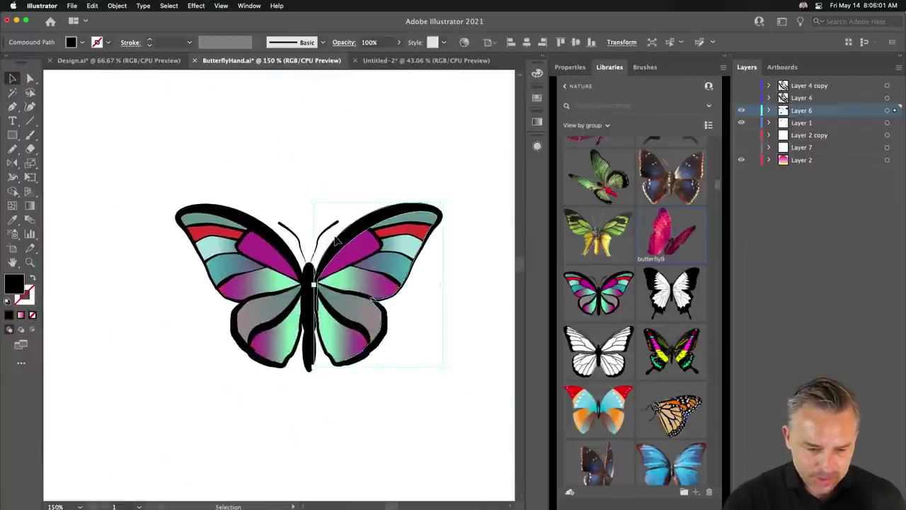
{"action": "left_click_drag", "start_coordinate": [375, 221], "coordinate": [384, 109]}
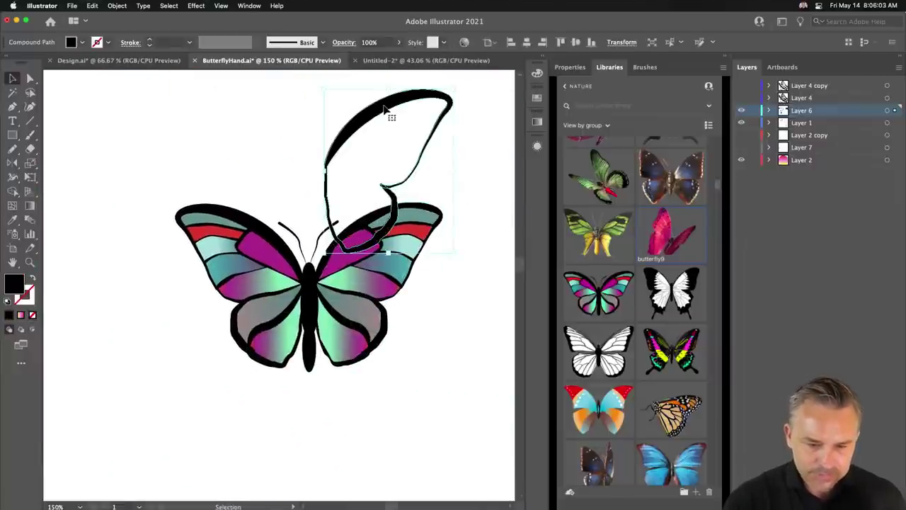
{"action": "left_click_drag", "start_coordinate": [350, 267], "coordinate": [337, 322]}
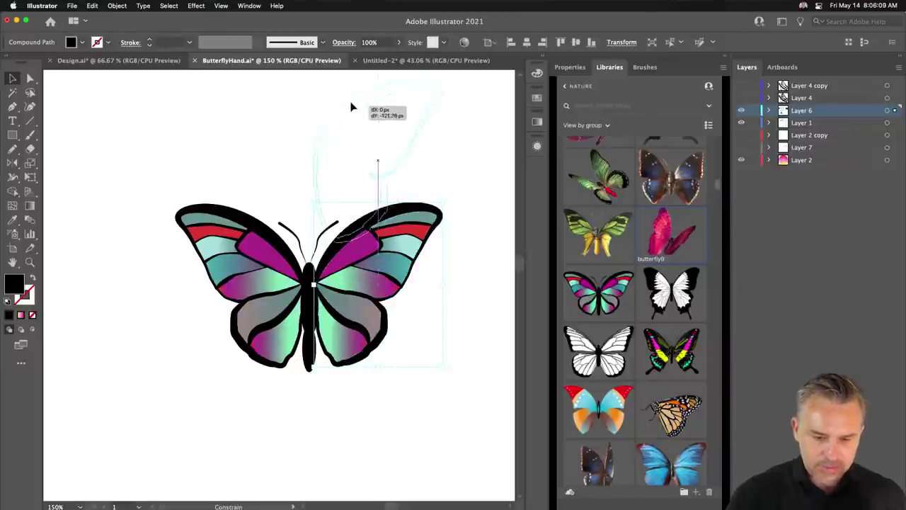
{"action": "left_click_drag", "start_coordinate": [349, 233], "coordinate": [349, 102]}
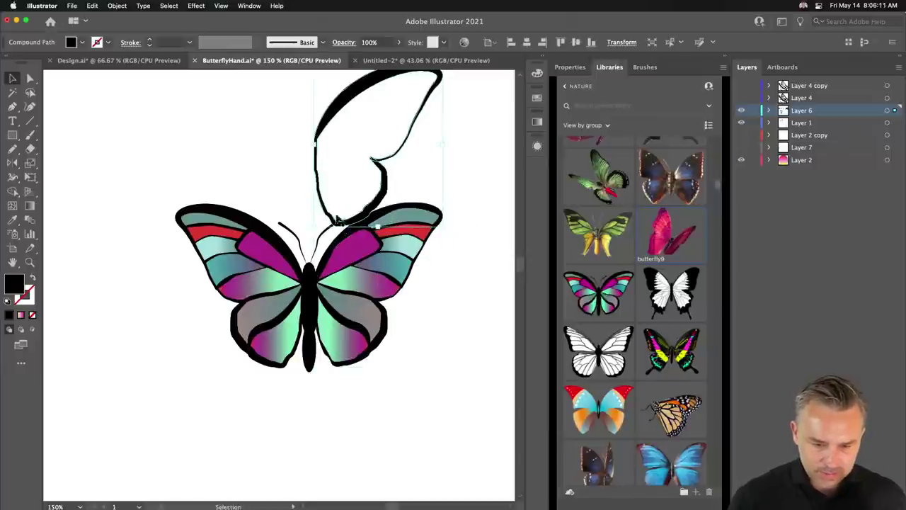
{"action": "key", "text": "ctrl+z"}
{"action": "left_click", "coordinate": [354, 192]}
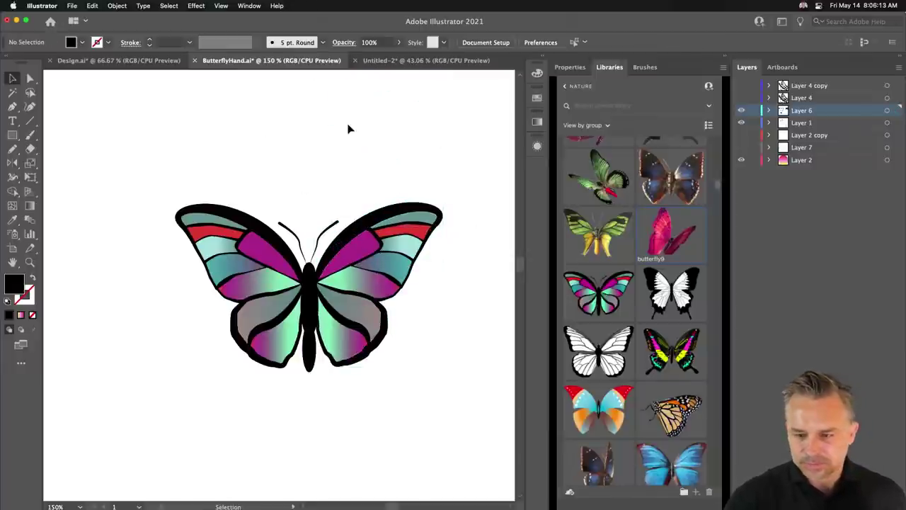
{"action": "left_click_drag", "start_coordinate": [458, 164], "coordinate": [345, 420]}
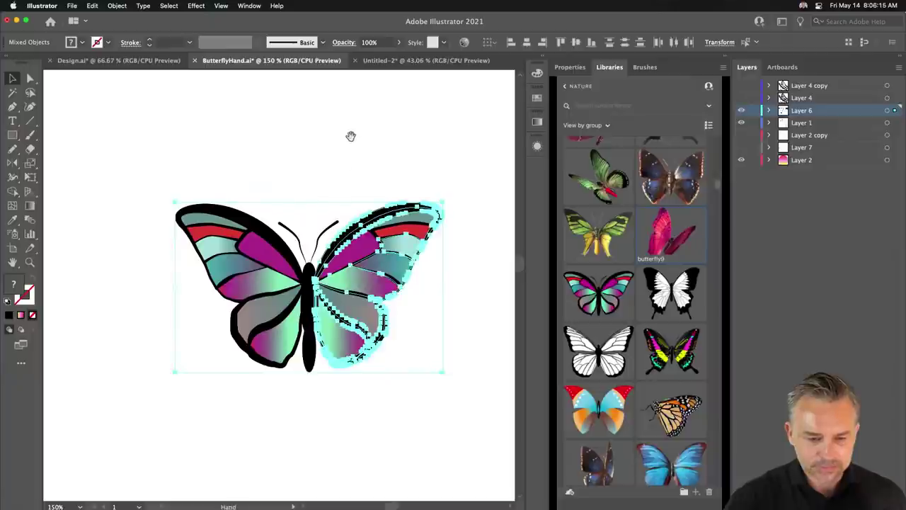
Step: Move the butterfly to the top of the artboard and release its clipping mask
{"action": "scroll", "coordinate": [350, 136], "scroll_direction": "up", "scroll_amount": 3}
{"action": "mouse_move", "coordinate": [345, 329]}
{"action": "left_mouse_down"}
{"action": "mouse_move", "coordinate": [360, 127]}
{"action": "mouse_move", "coordinate": [345, 129]}
{"action": "left_mouse_up"}
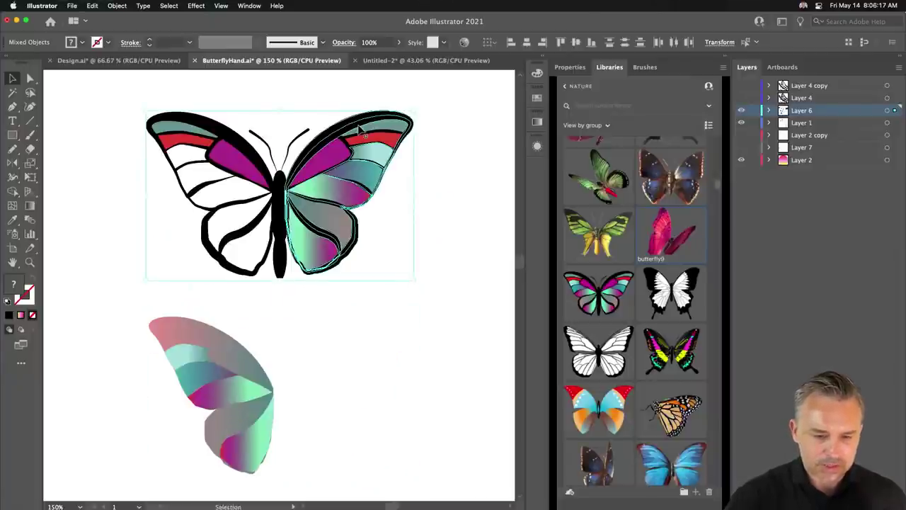
{"action": "right_click", "coordinate": [194, 115]}
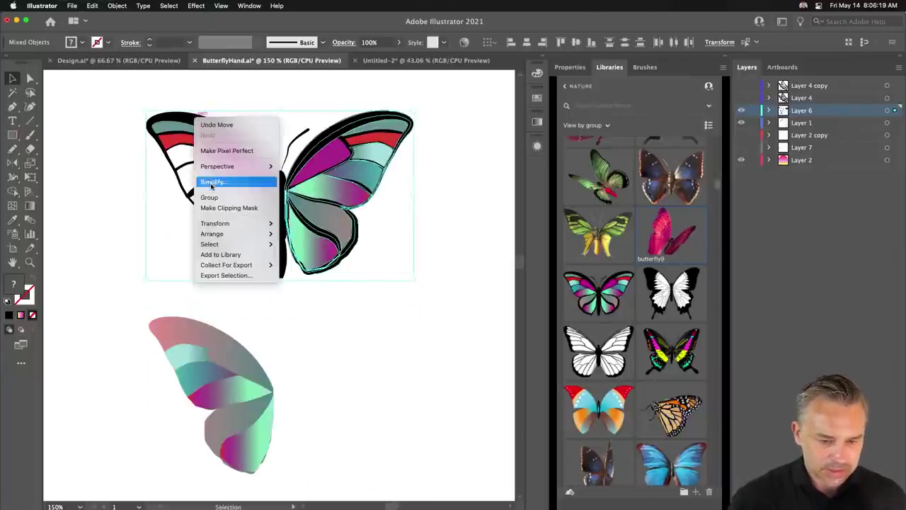
{"action": "left_click", "coordinate": [97, 196]}
{"action": "left_click", "coordinate": [217, 126]}
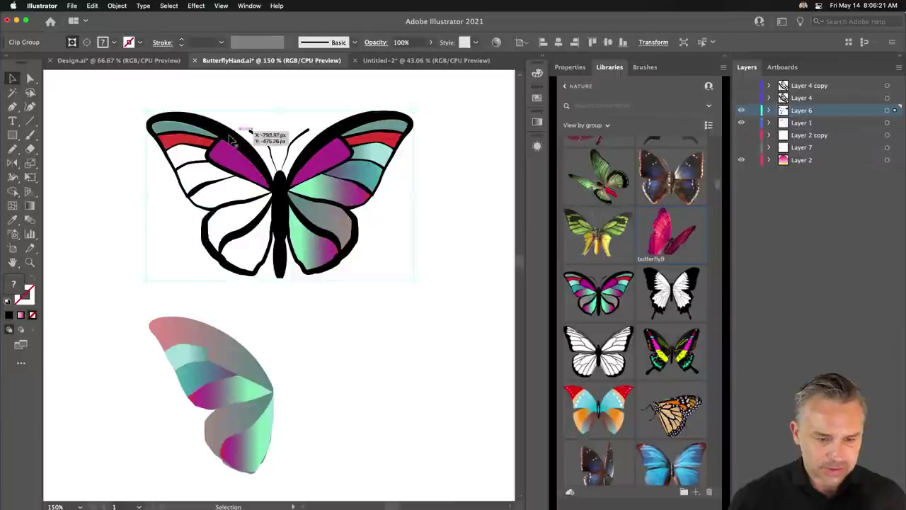
{"action": "right_click", "coordinate": [222, 129]}
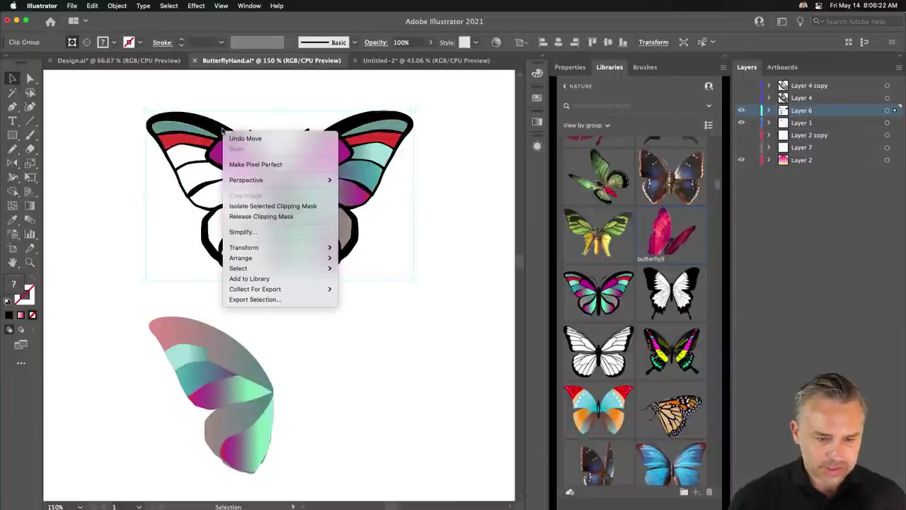
{"action": "left_click", "coordinate": [261, 216]}
{"action": "left_click", "coordinate": [121, 172]}
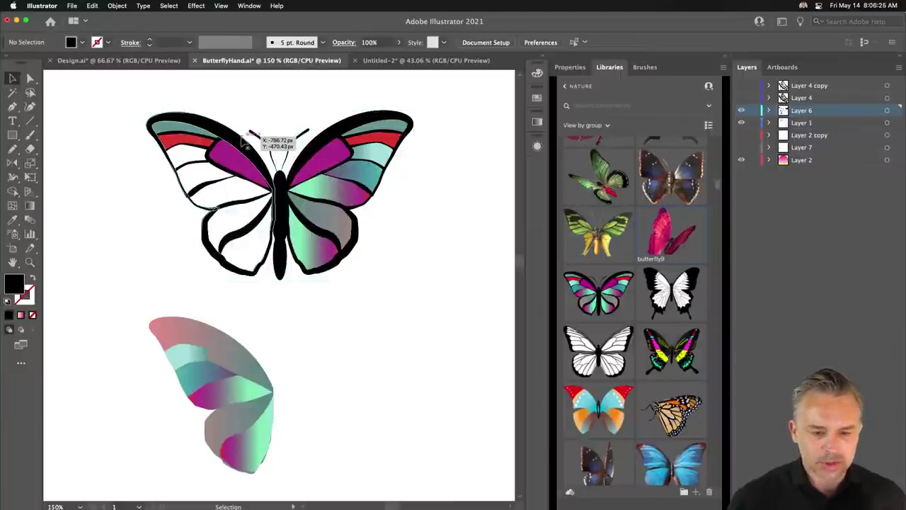
Step: Move the loose gradient wing onto the left wing and drag the right wing down
{"action": "left_click_drag", "start_coordinate": [99, 302], "coordinate": [273, 487]}
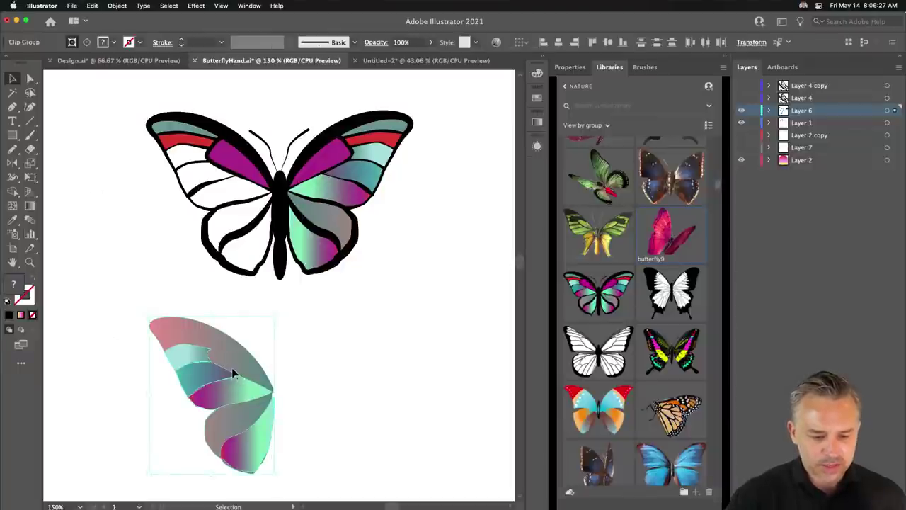
{"action": "left_click_drag", "start_coordinate": [228, 382], "coordinate": [227, 171]}
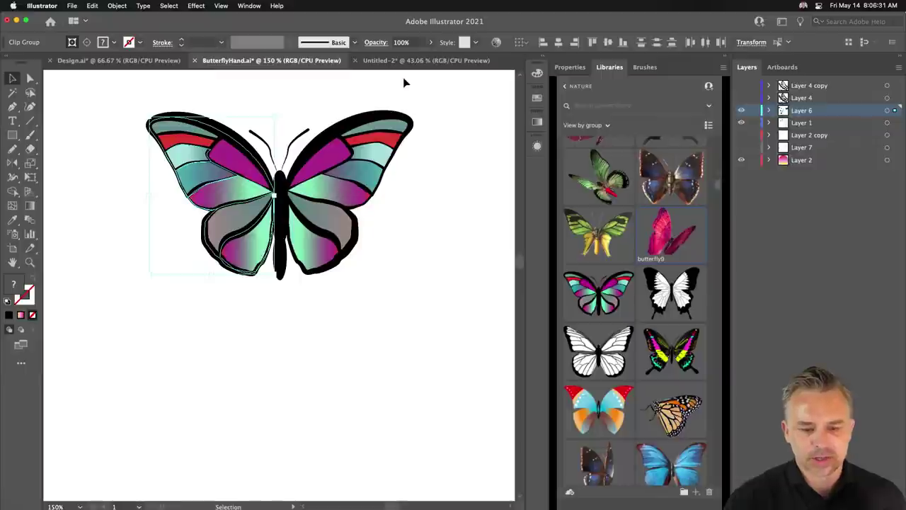
{"action": "left_click_drag", "start_coordinate": [443, 85], "coordinate": [317, 318]}
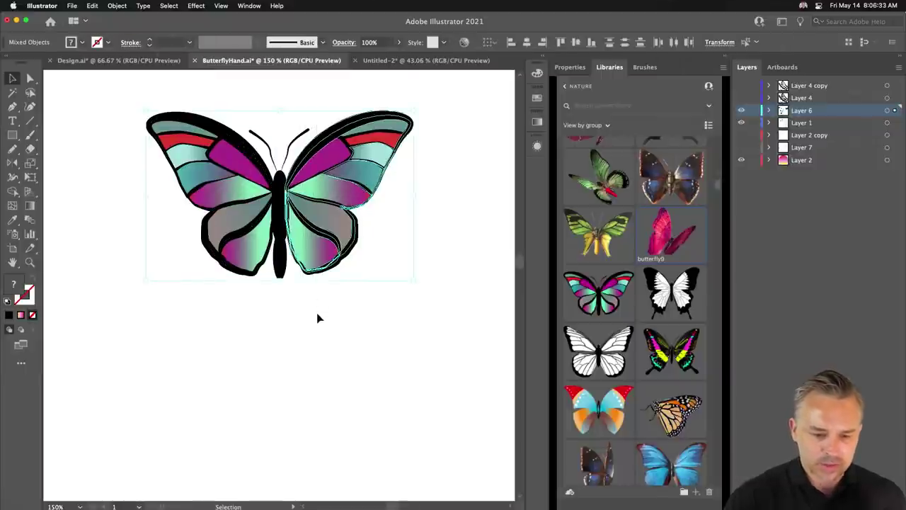
{"action": "left_click_drag", "start_coordinate": [320, 224], "coordinate": [320, 455]}
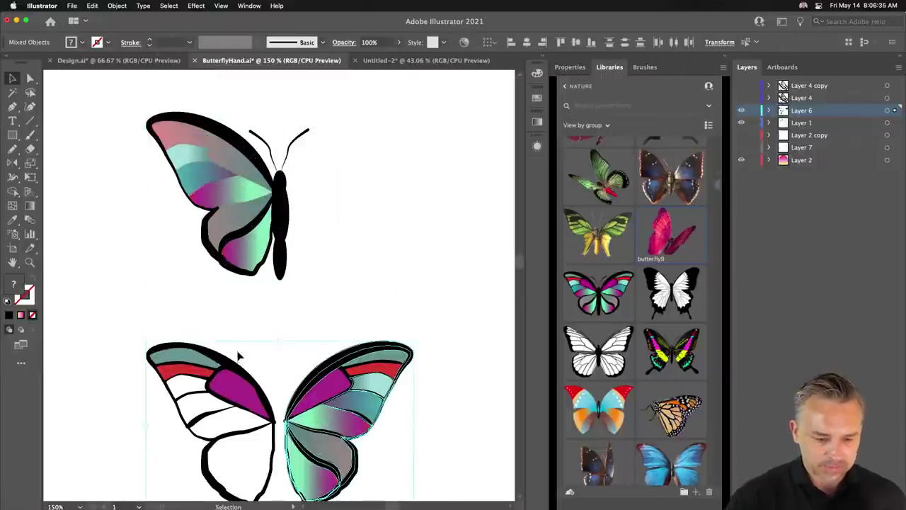
Step: Release the lower butterfly's clipping mask
{"action": "scroll", "coordinate": [269, 283], "scroll_direction": "down", "scroll_amount": 3}
{"action": "left_click", "coordinate": [287, 236]}
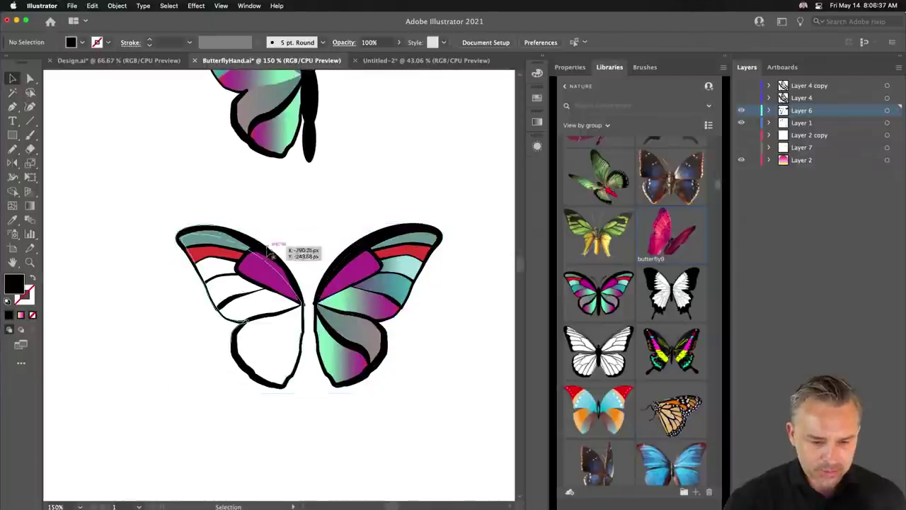
{"action": "left_click", "coordinate": [269, 248]}
{"action": "right_click", "coordinate": [269, 248]}
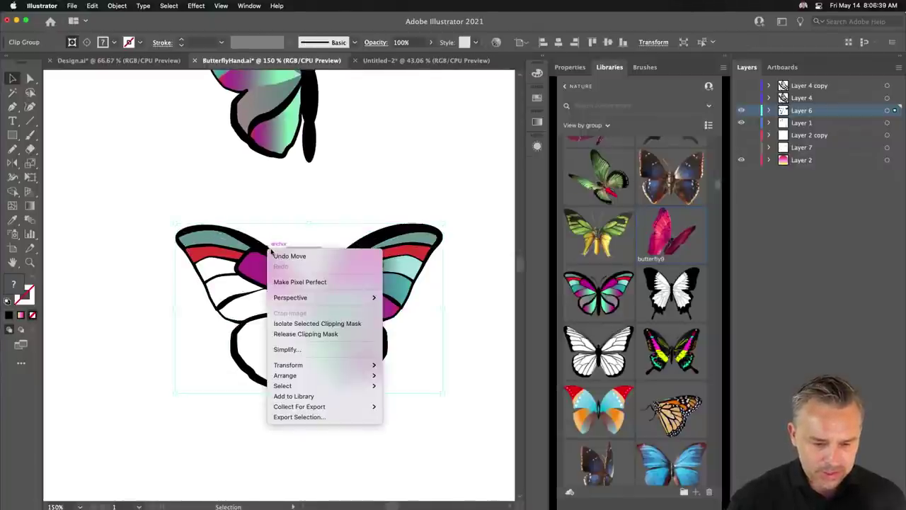
{"action": "left_click", "coordinate": [284, 335]}
{"action": "left_click", "coordinate": [338, 273]}
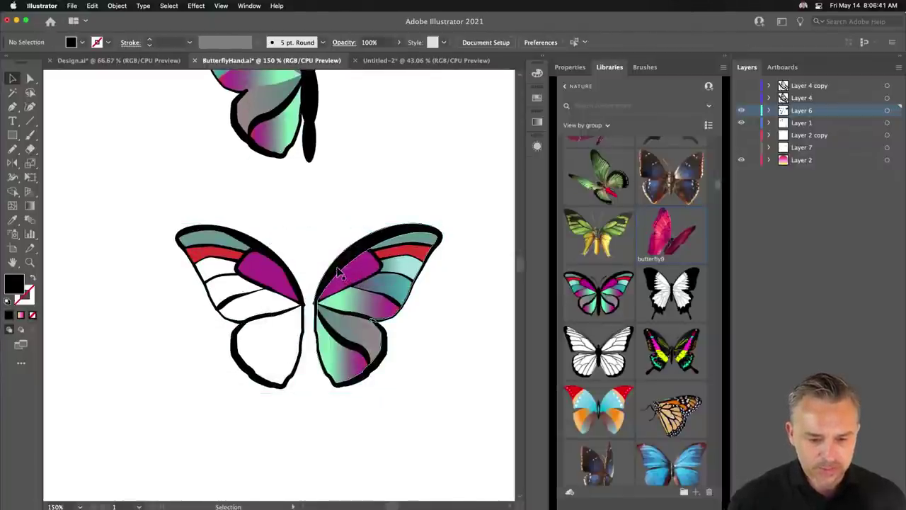
{"action": "left_click", "coordinate": [294, 212]}
Step: Move the lower butterfly's left wing onto the top butterfly, then undo the move
{"action": "left_click_drag", "start_coordinate": [179, 150], "coordinate": [222, 256]}
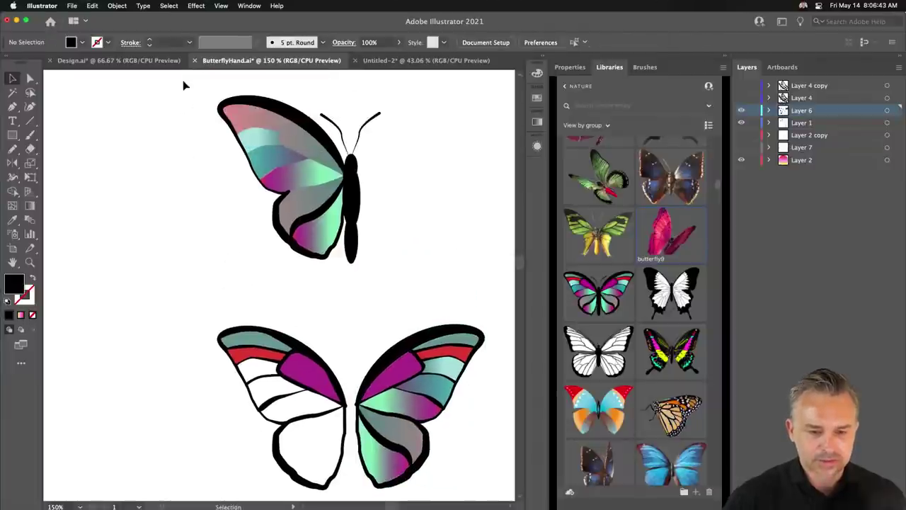
{"action": "left_click_drag", "start_coordinate": [189, 316], "coordinate": [496, 495]}
{"action": "scroll", "coordinate": [279, 203], "scroll_direction": "down", "scroll_amount": 5}
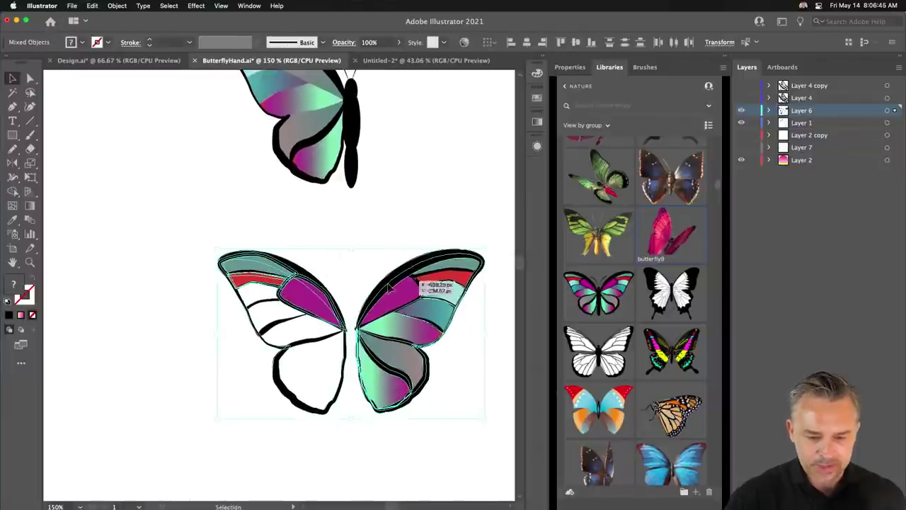
{"action": "left_click_drag", "start_coordinate": [141, 233], "coordinate": [325, 465]}
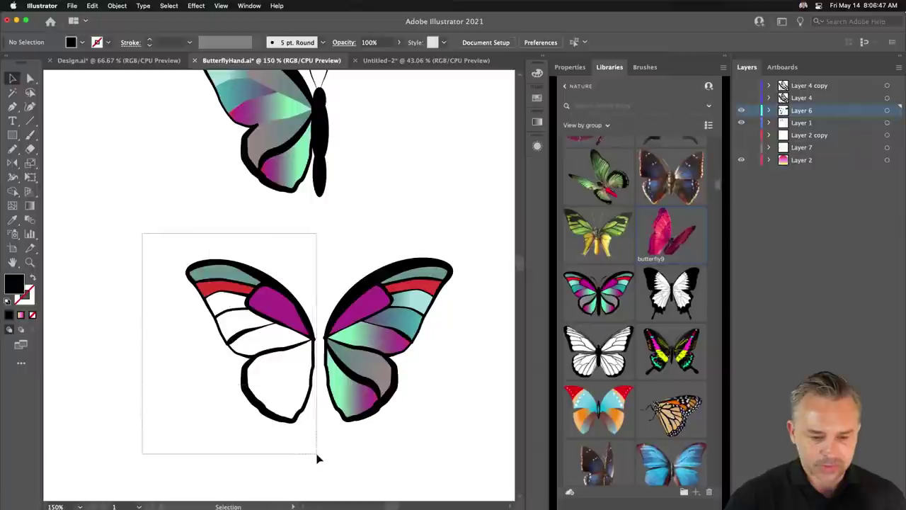
{"action": "left_click_drag", "start_coordinate": [197, 201], "coordinate": [206, 261]}
{"action": "left_click_drag", "start_coordinate": [213, 331], "coordinate": [210, 119]}
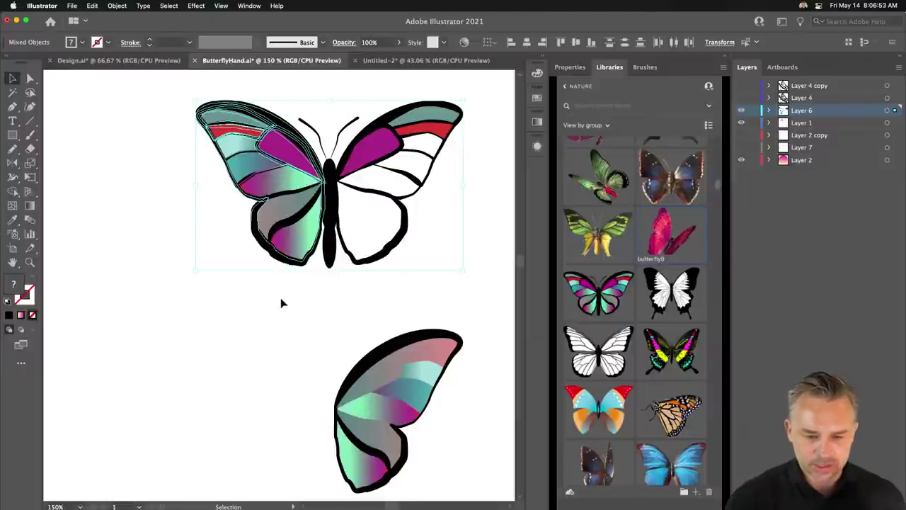
{"action": "key", "text": "ctrl+z"}
{"action": "key", "text": "ctrl+z"}
Step: Deselect and release the lower butterfly's clip group once more
{"action": "left_click", "coordinate": [117, 350]}
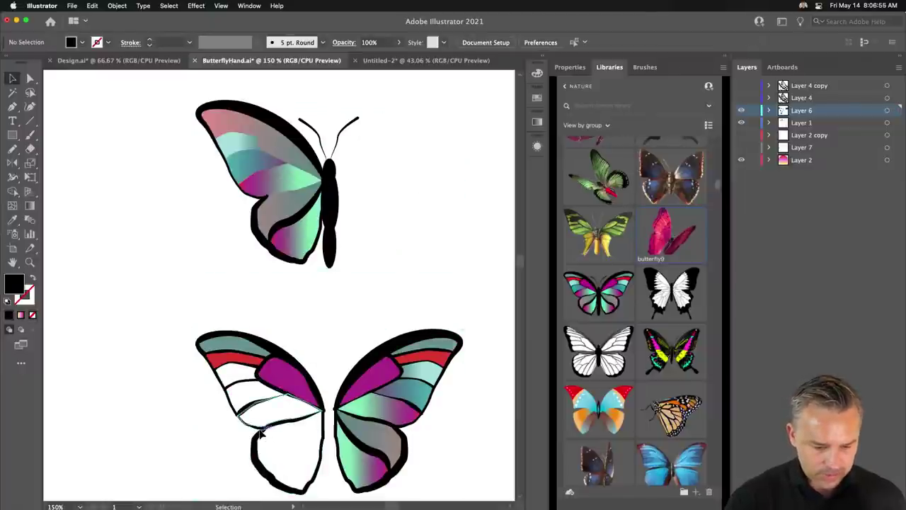
{"action": "left_click", "coordinate": [260, 434]}
{"action": "right_click", "coordinate": [260, 434]}
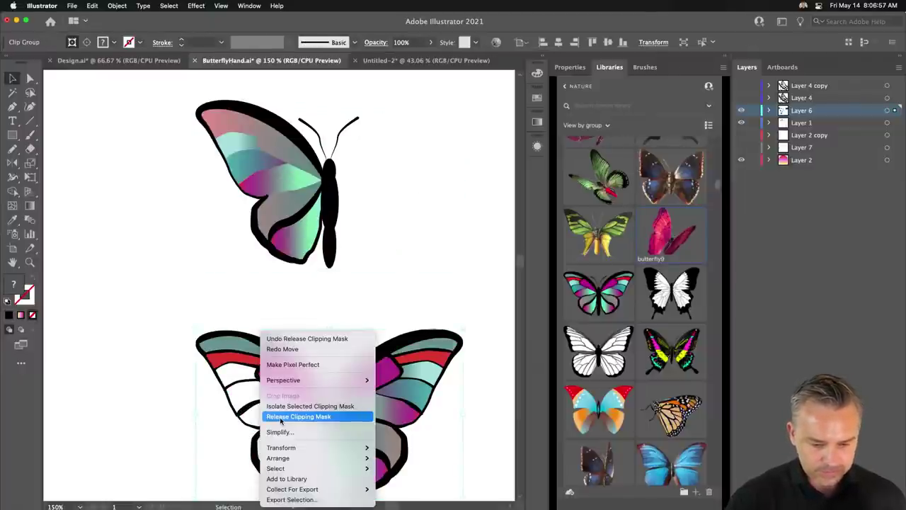
{"action": "left_click", "coordinate": [281, 418]}
{"action": "right_click", "coordinate": [258, 433]}
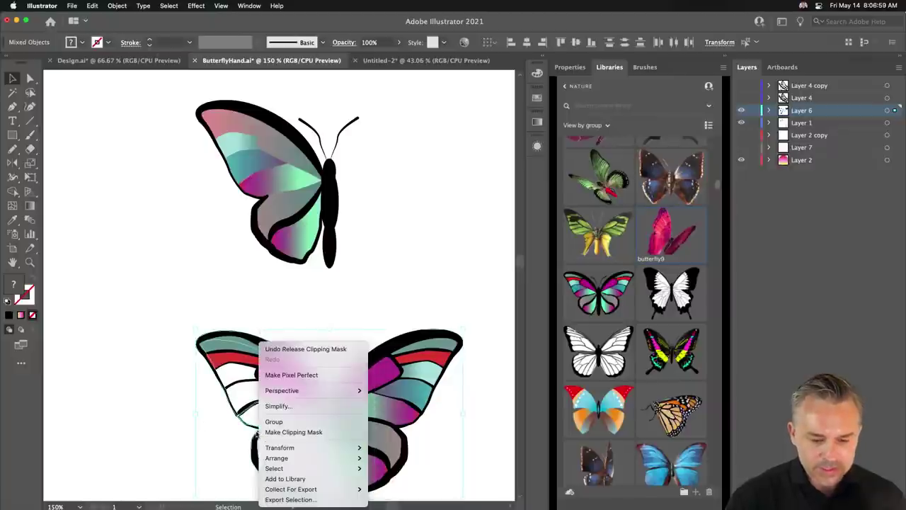
{"action": "left_click", "coordinate": [139, 337]}
Step: Select the right wing's anchor points, delete them, then undo the deletion
{"action": "mouse_move", "coordinate": [446, 311]}
{"action": "left_mouse_down"}
{"action": "mouse_move", "coordinate": [297, 298]}
{"action": "mouse_move", "coordinate": [431, 264]}
{"action": "mouse_move", "coordinate": [431, 187]}
{"action": "left_mouse_up"}
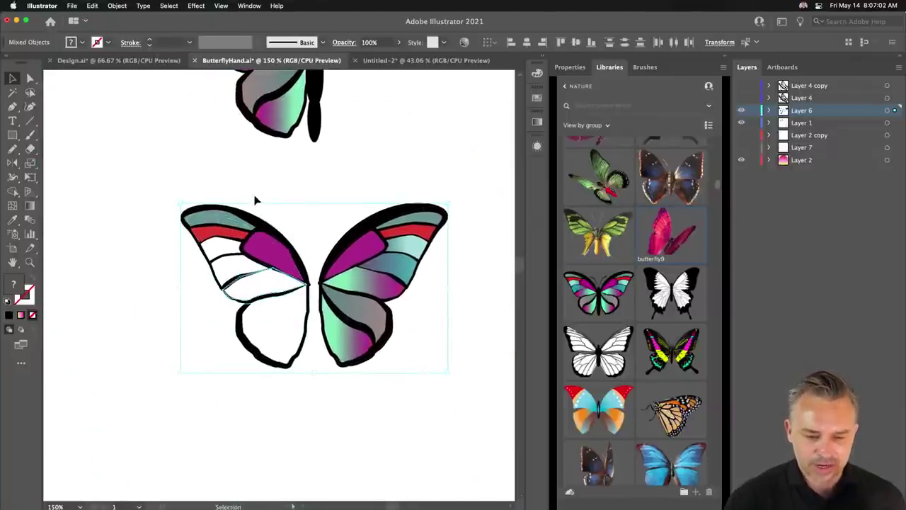
{"action": "left_click", "coordinate": [30, 78]}
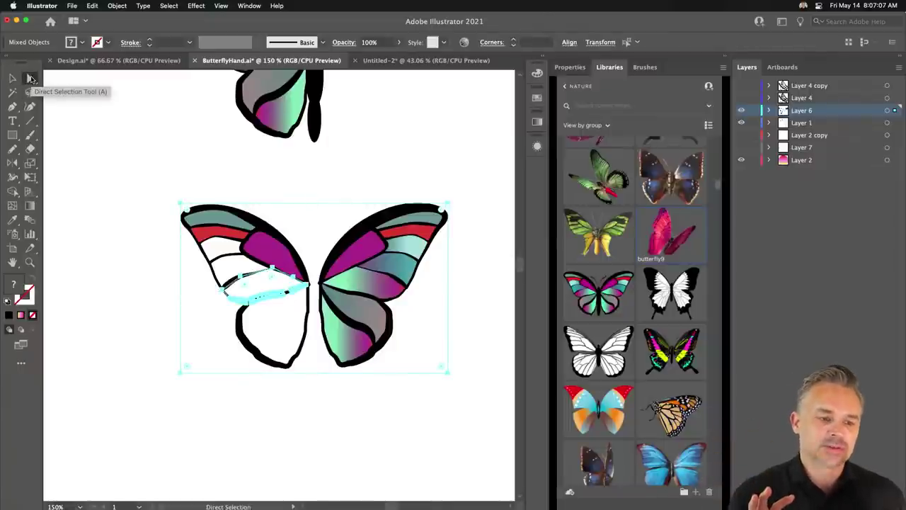
{"action": "left_click_drag", "start_coordinate": [477, 177], "coordinate": [318, 430]}
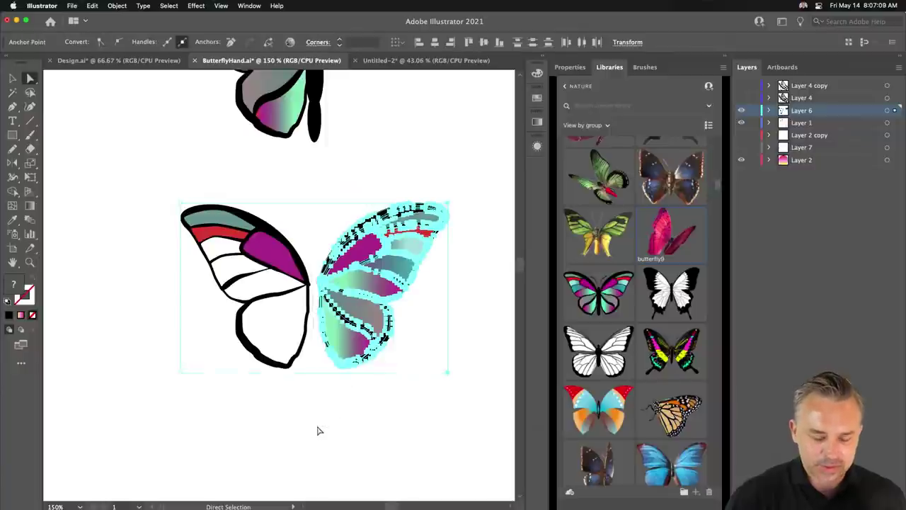
{"action": "left_click_drag", "start_coordinate": [288, 182], "coordinate": [177, 262]}
{"action": "key", "text": "Delete"}
{"action": "key", "text": "v"}
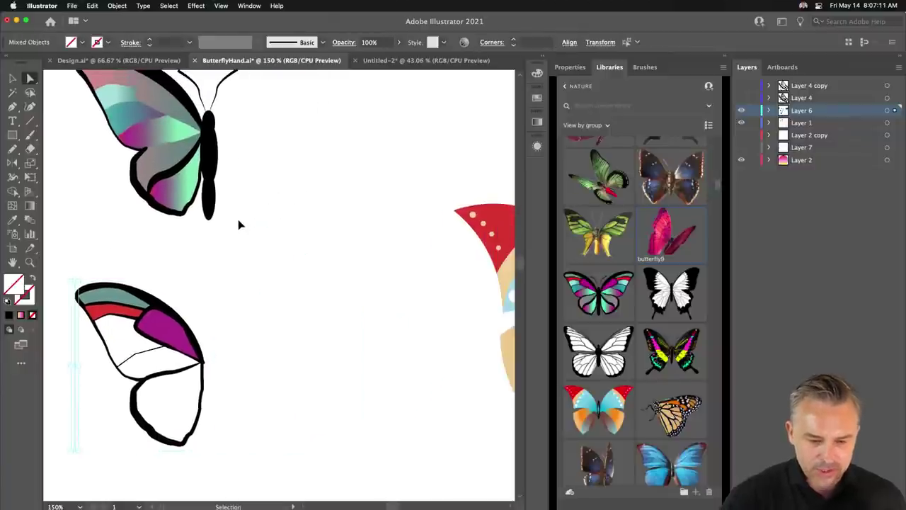
{"action": "key", "text": "ctrl+z"}
Step: Move the restored gradient wing up into the empty top area and reselect all its paths
{"action": "left_click_drag", "start_coordinate": [249, 205], "coordinate": [177, 261]}
{"action": "key", "text": "a"}
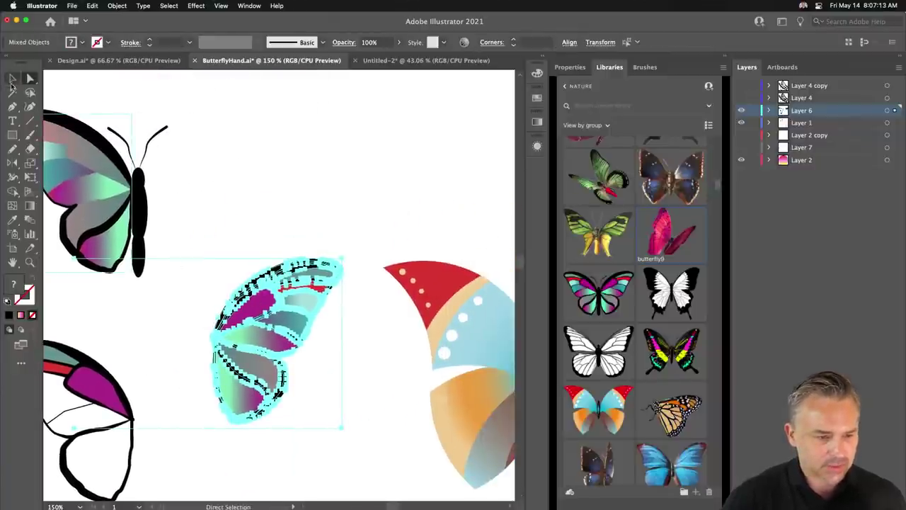
{"action": "left_click", "coordinate": [12, 80]}
{"action": "left_click_drag", "start_coordinate": [235, 310], "coordinate": [369, 200]}
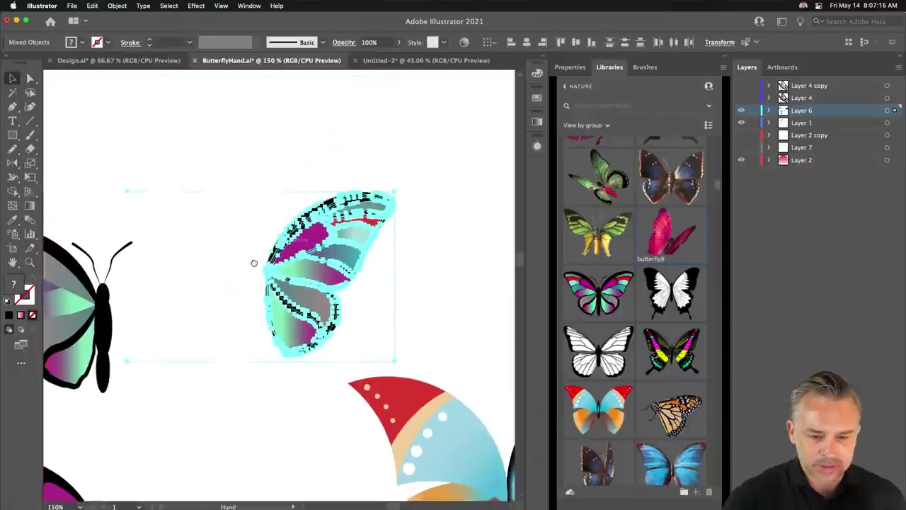
{"action": "left_click", "coordinate": [224, 121]}
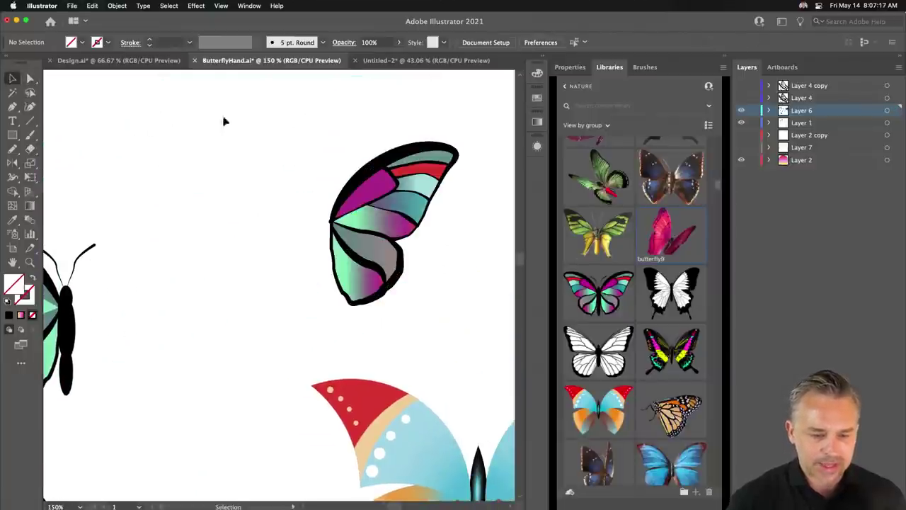
{"action": "left_click_drag", "start_coordinate": [182, 119], "coordinate": [259, 348]}
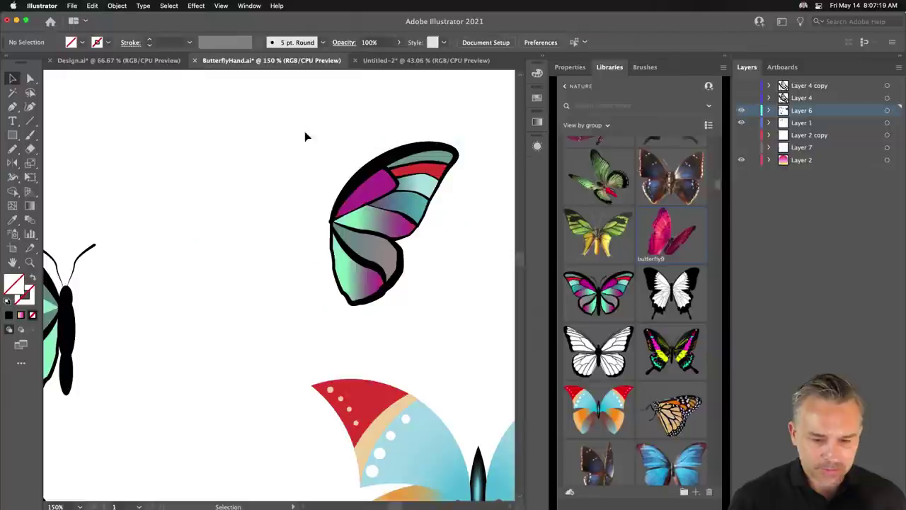
{"action": "left_click_drag", "start_coordinate": [297, 121], "coordinate": [470, 332]}
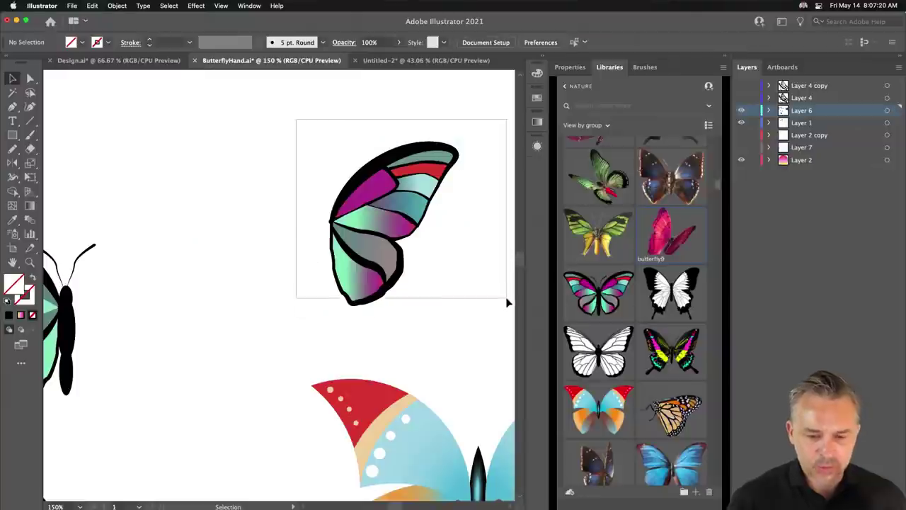
Step: Free Transform the gradient wing: stretch it, then drag corners in Perspective Distort mode
{"action": "left_click", "coordinate": [32, 165]}
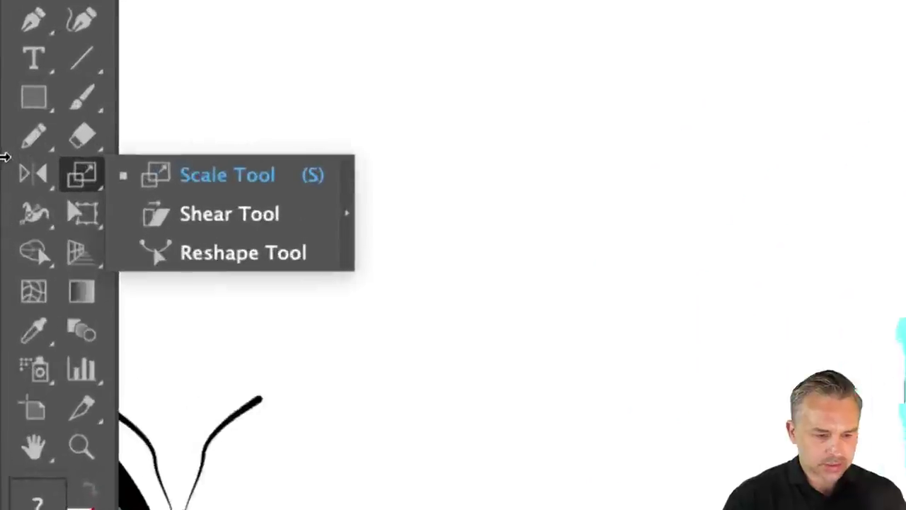
{"action": "left_click", "coordinate": [29, 179]}
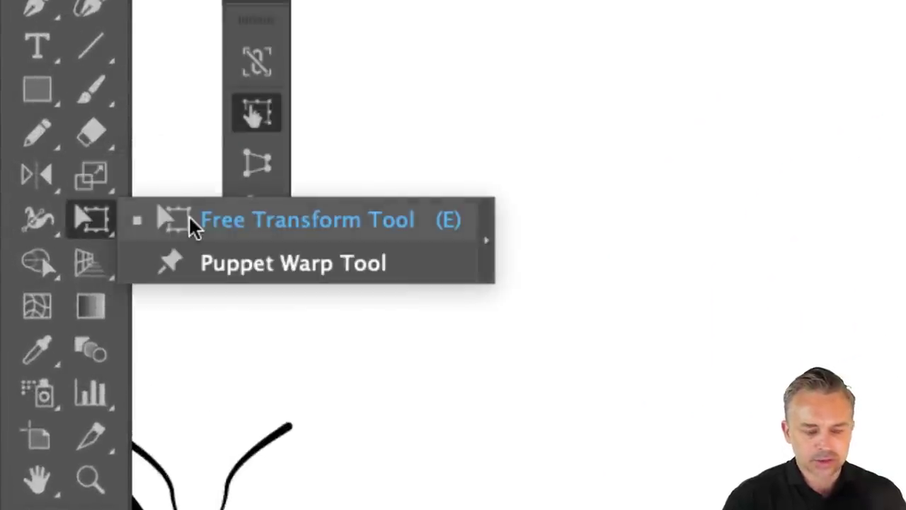
{"action": "left_click", "coordinate": [192, 221]}
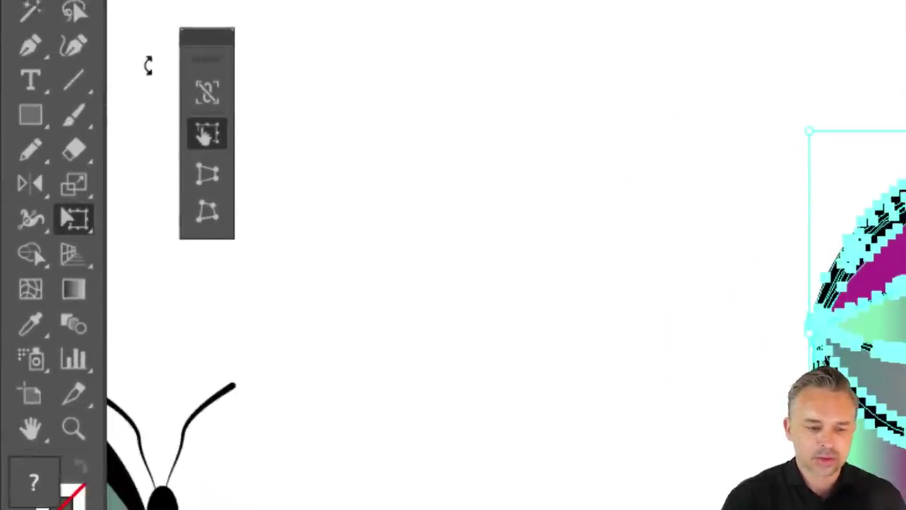
{"action": "left_click_drag", "start_coordinate": [162, 45], "coordinate": [628, 161]}
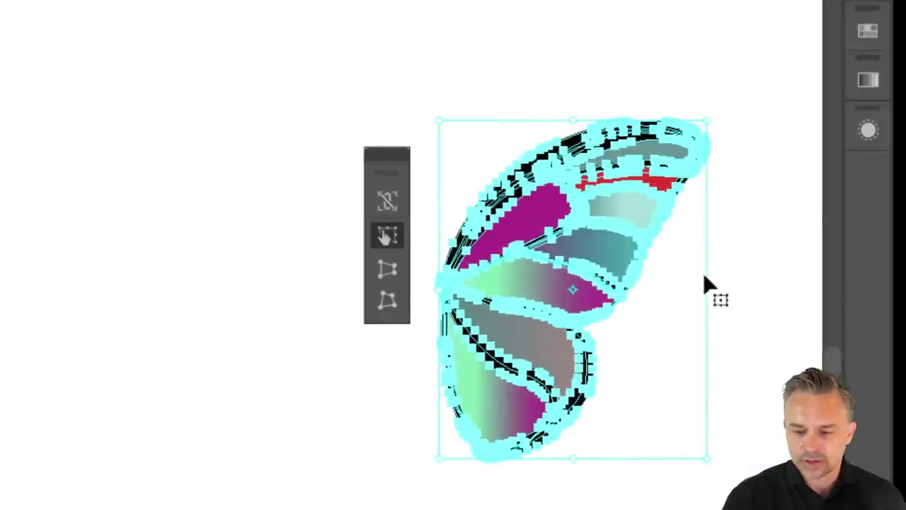
{"action": "left_click_drag", "start_coordinate": [703, 284], "coordinate": [696, 152]}
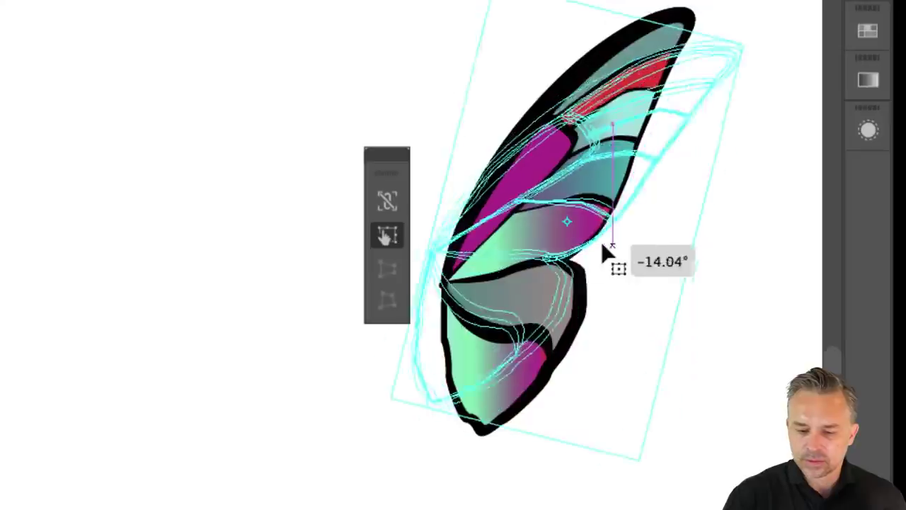
{"action": "left_click_drag", "start_coordinate": [697, 262], "coordinate": [572, 263]}
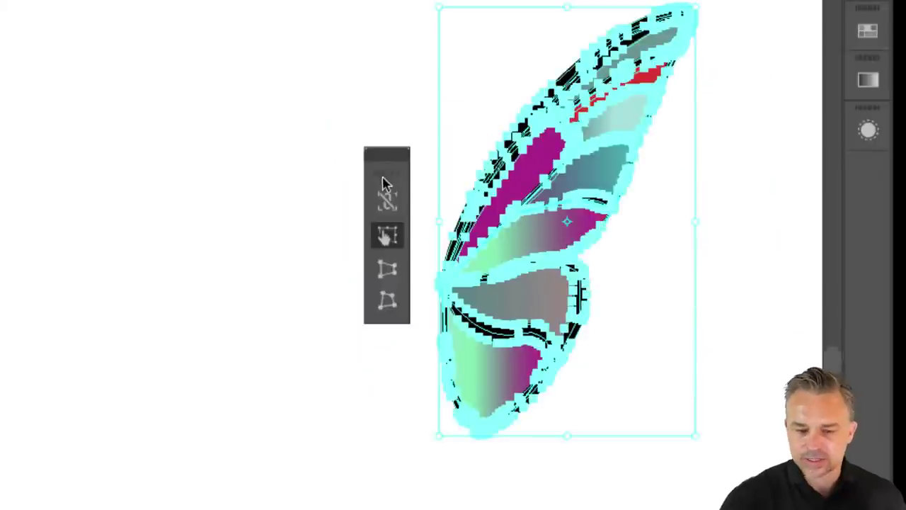
{"action": "left_click", "coordinate": [388, 274]}
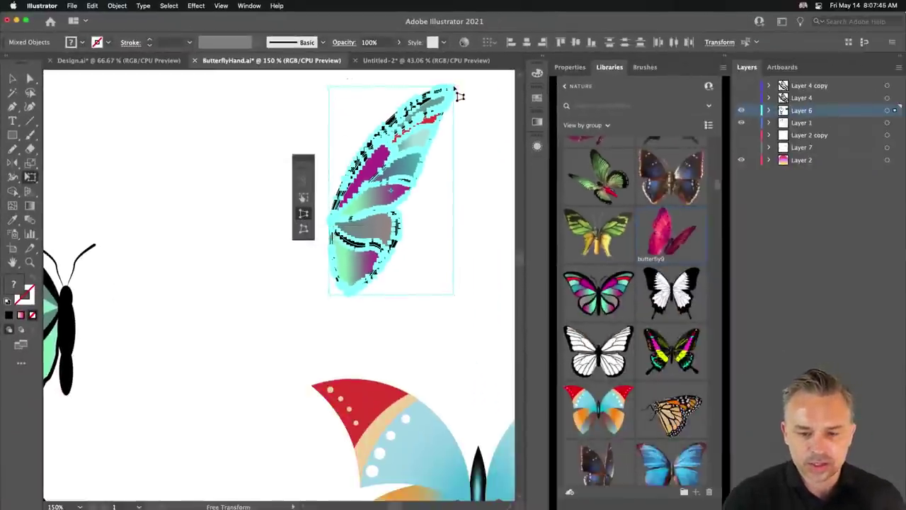
{"action": "mouse_move", "coordinate": [459, 96]}
{"action": "left_mouse_down"}
{"action": "mouse_move", "coordinate": [434, 78]}
{"action": "mouse_move", "coordinate": [447, 83]}
{"action": "mouse_move", "coordinate": [458, 158]}
{"action": "left_mouse_up"}
{"action": "left_click_drag", "start_coordinate": [261, 325], "coordinate": [325, 201]}
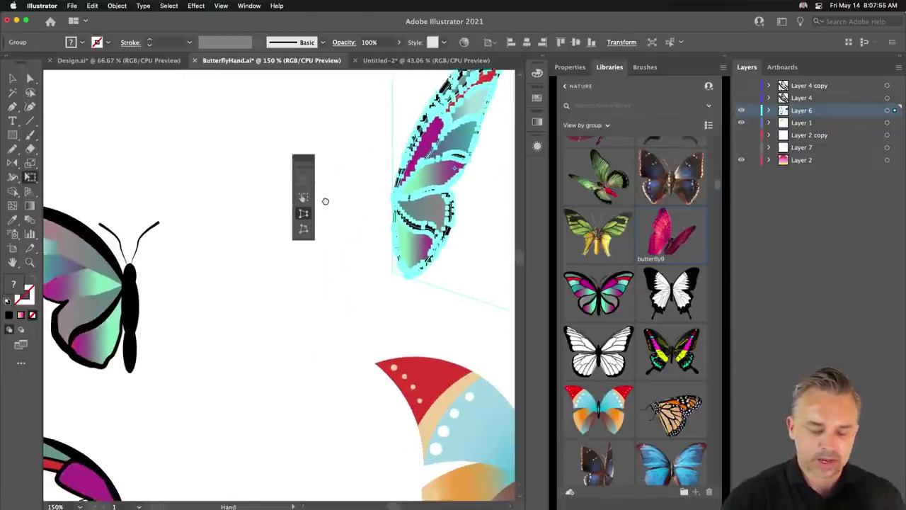
Step: Paste a copy of the wing, move it toward the canvas top and select it
{"action": "key", "text": "v"}
{"action": "left_click", "coordinate": [124, 172]}
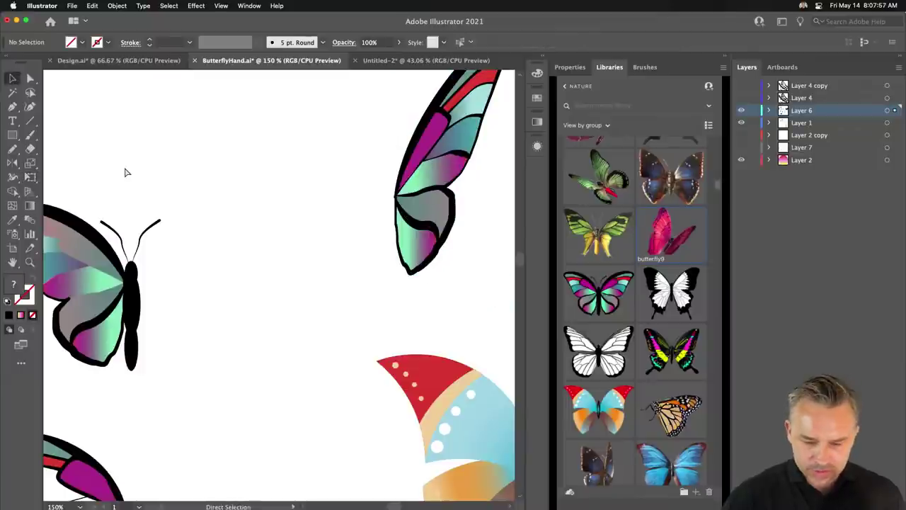
{"action": "key", "text": "cmd+v"}
{"action": "left_click_drag", "start_coordinate": [340, 298], "coordinate": [326, 177]}
{"action": "scroll", "coordinate": [284, 284], "scroll_direction": "up", "scroll_amount": 5}
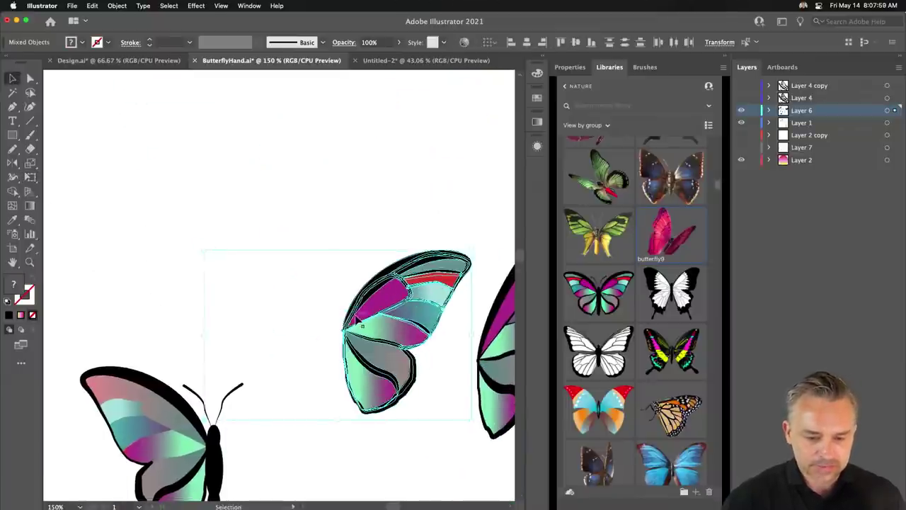
{"action": "left_click_drag", "start_coordinate": [359, 322], "coordinate": [337, 211]}
{"action": "left_click_drag", "start_coordinate": [117, 118], "coordinate": [234, 290]}
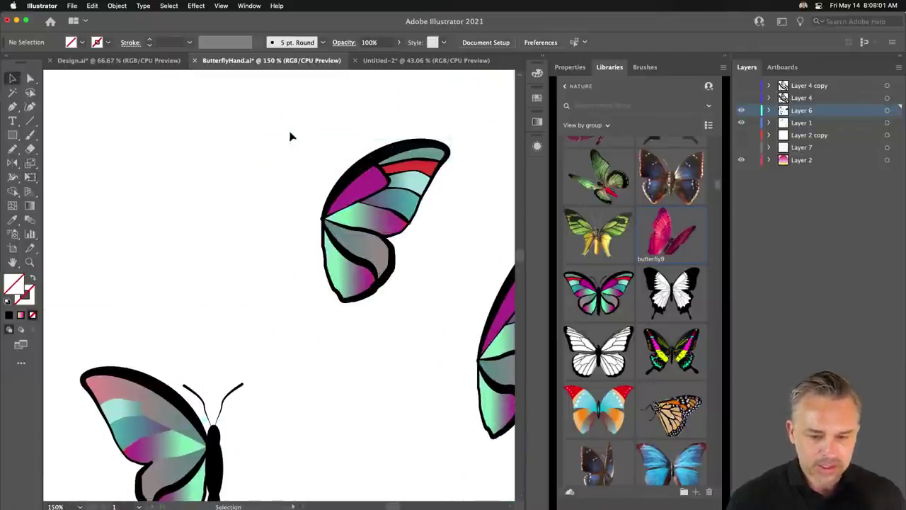
{"action": "left_click_drag", "start_coordinate": [280, 116], "coordinate": [468, 348]}
Step: Duplicate the wing to the left and reflect the copy across a vertical axis
{"action": "left_click", "coordinate": [196, 5]}
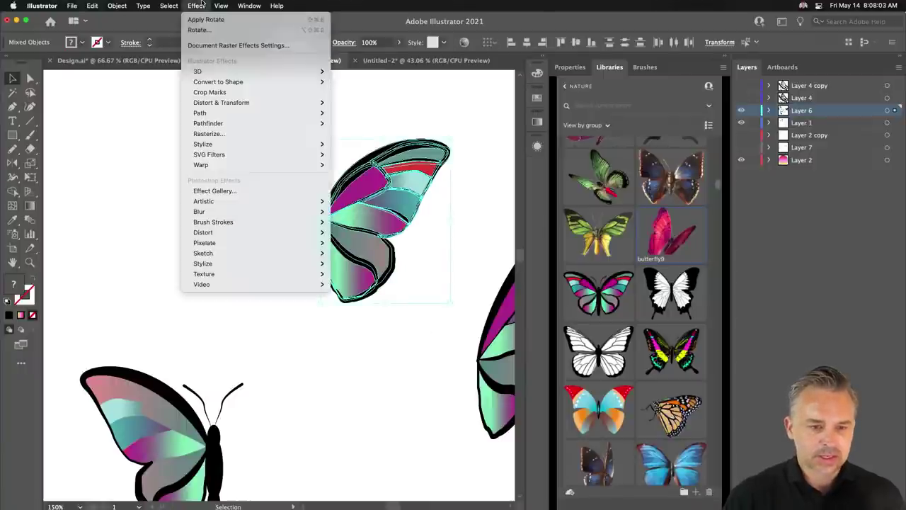
{"action": "left_click", "coordinate": [118, 129]}
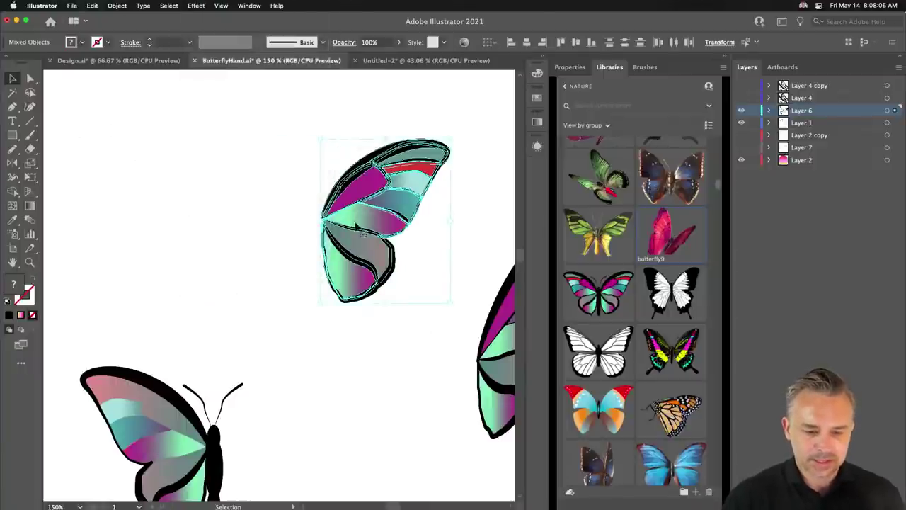
{"action": "left_click_drag", "start_coordinate": [364, 233], "coordinate": [211, 233]}
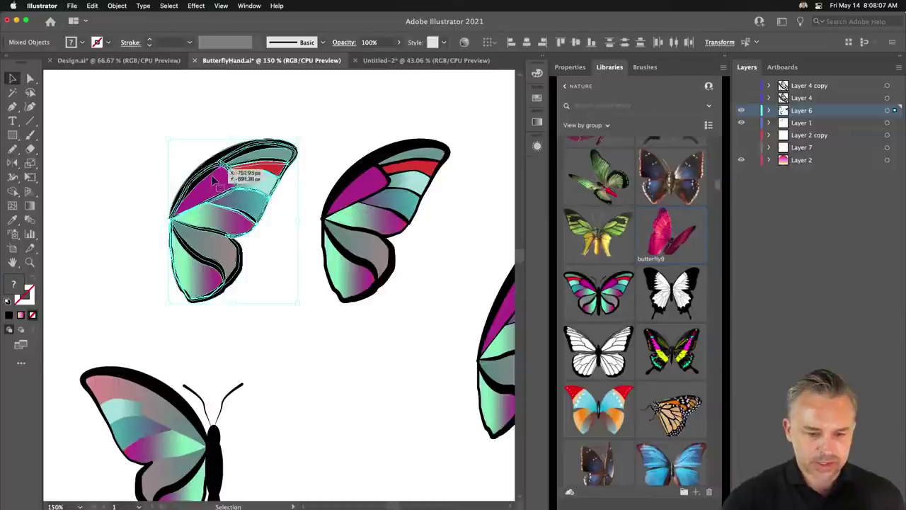
{"action": "key", "text": "o"}
{"action": "key", "text": "Return"}
{"action": "key", "text": "Return"}
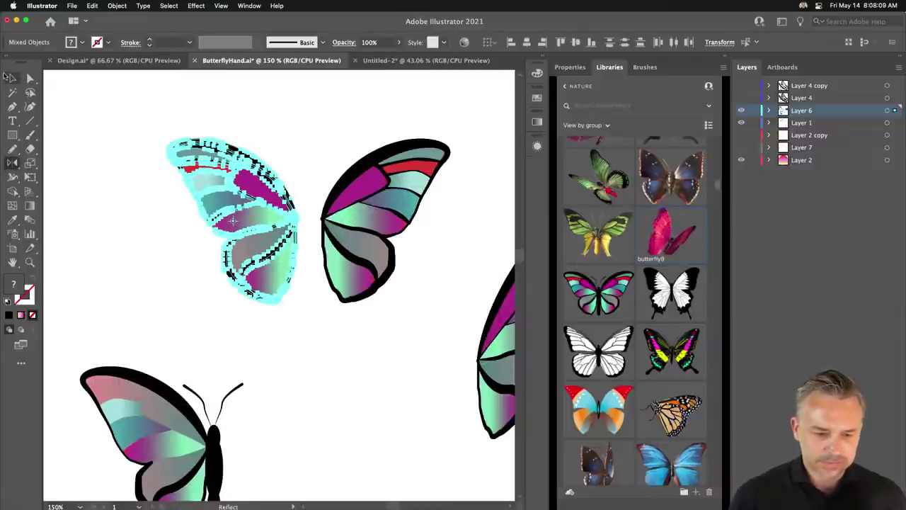
{"action": "key", "text": "v"}
Step: Select the right wing's paths and group them
{"action": "left_click_drag", "start_coordinate": [326, 133], "coordinate": [419, 327]}
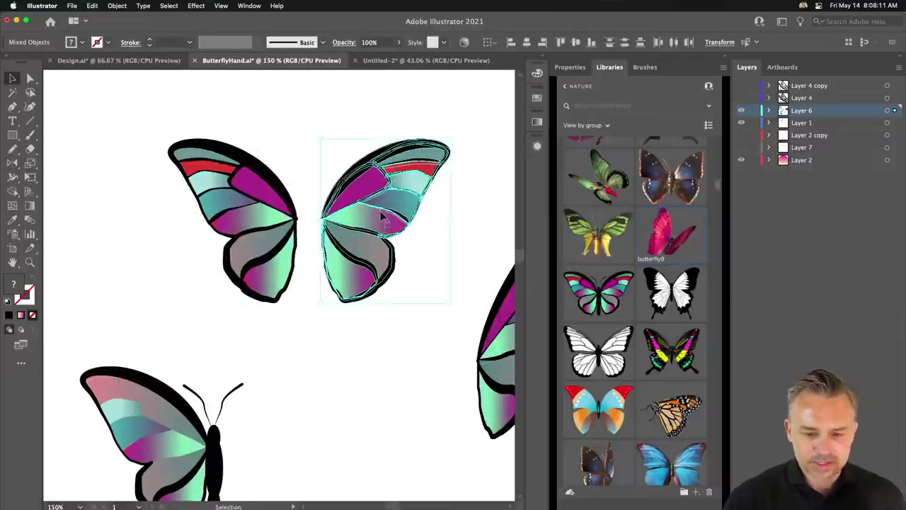
{"action": "right_click", "coordinate": [376, 206]}
{"action": "left_click", "coordinate": [409, 288]}
Step: Add a 3D Rotate effect to the wing and set its perspective to 51°
{"action": "left_click", "coordinate": [196, 6]}
{"action": "mouse_move", "coordinate": [152, 42]}
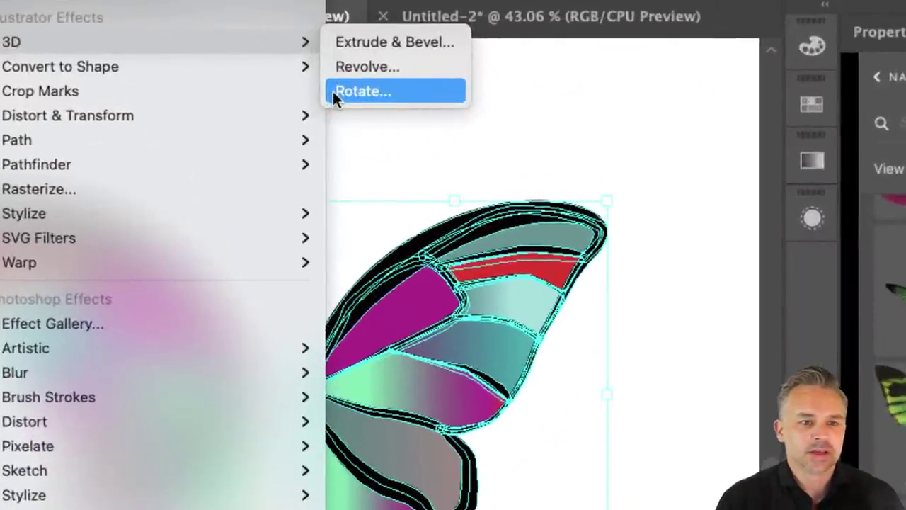
{"action": "left_click", "coordinate": [333, 91]}
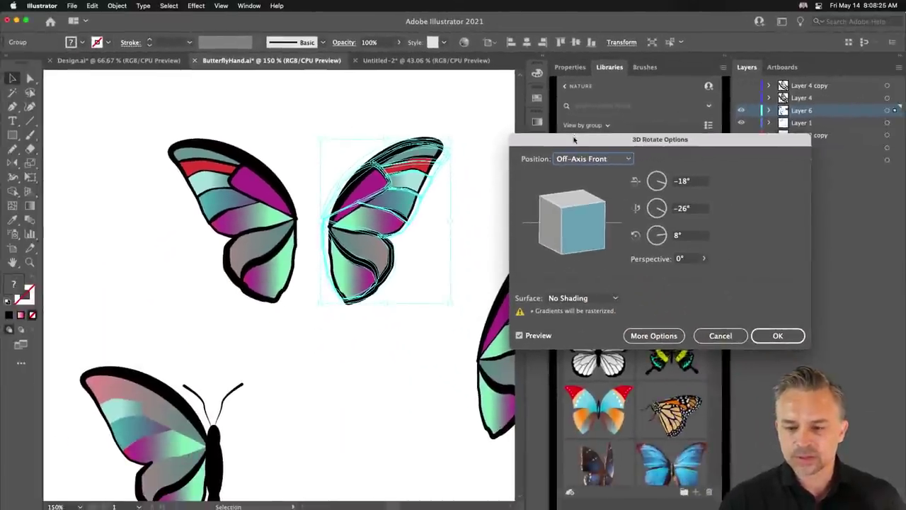
{"action": "mouse_move", "coordinate": [574, 139]}
{"action": "left_mouse_down"}
{"action": "mouse_move", "coordinate": [486, 107]}
{"action": "mouse_move", "coordinate": [490, 115]}
{"action": "left_mouse_up"}
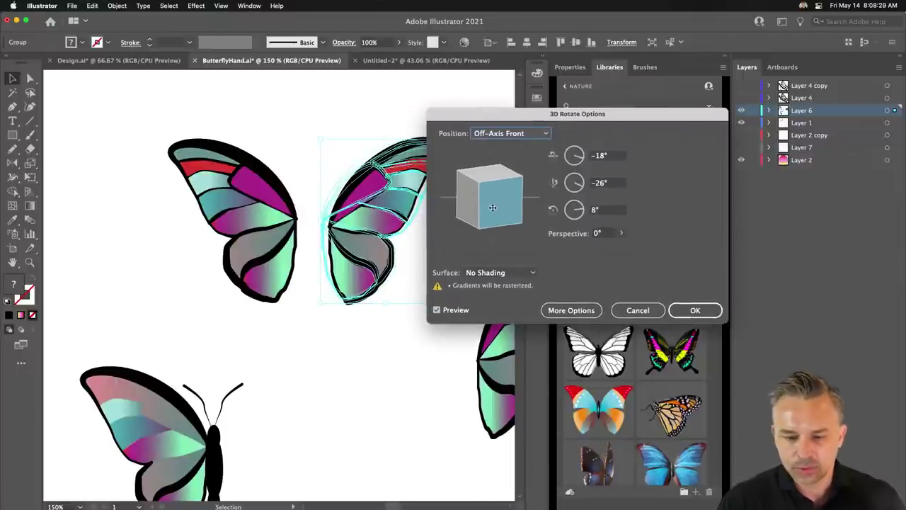
{"action": "mouse_move", "coordinate": [493, 208]}
{"action": "left_mouse_down"}
{"action": "mouse_move", "coordinate": [502, 193]}
{"action": "mouse_move", "coordinate": [489, 193]}
{"action": "left_mouse_up"}
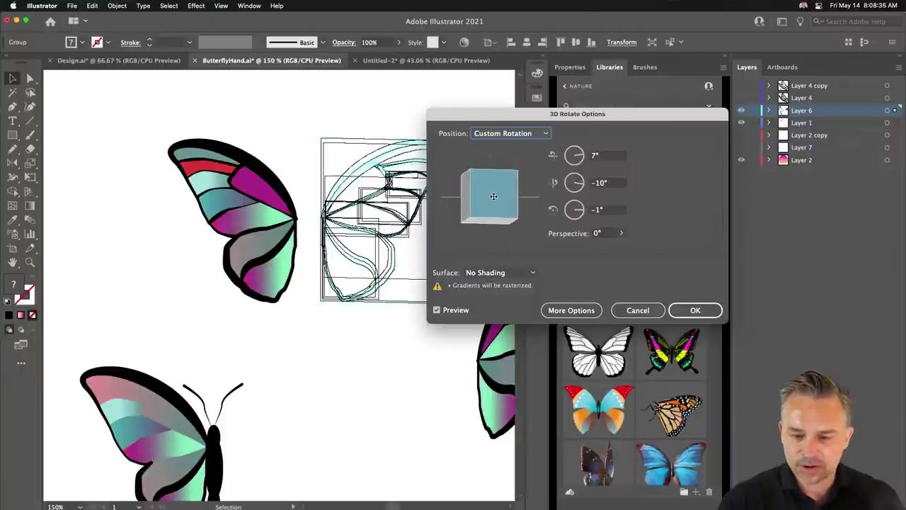
{"action": "left_click", "coordinate": [621, 234]}
{"action": "left_click", "coordinate": [587, 248]}
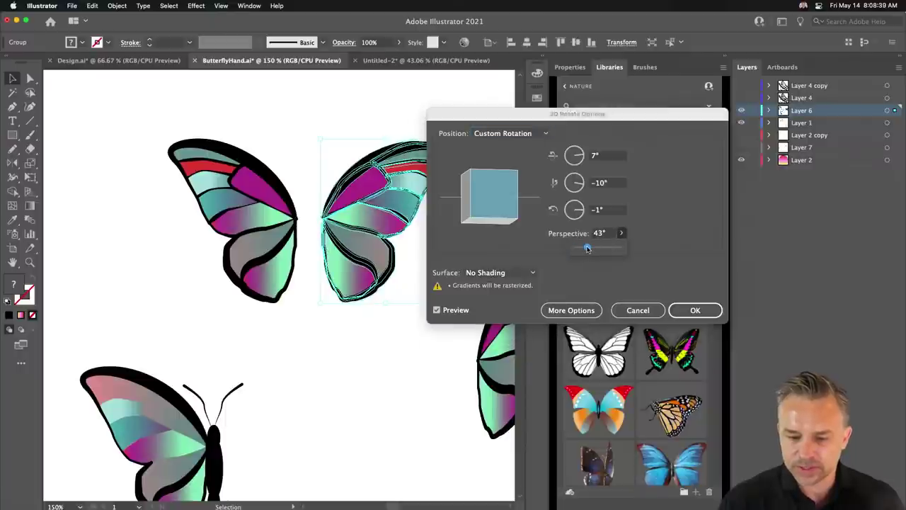
{"action": "left_click_drag", "start_coordinate": [592, 249], "coordinate": [591, 249]}
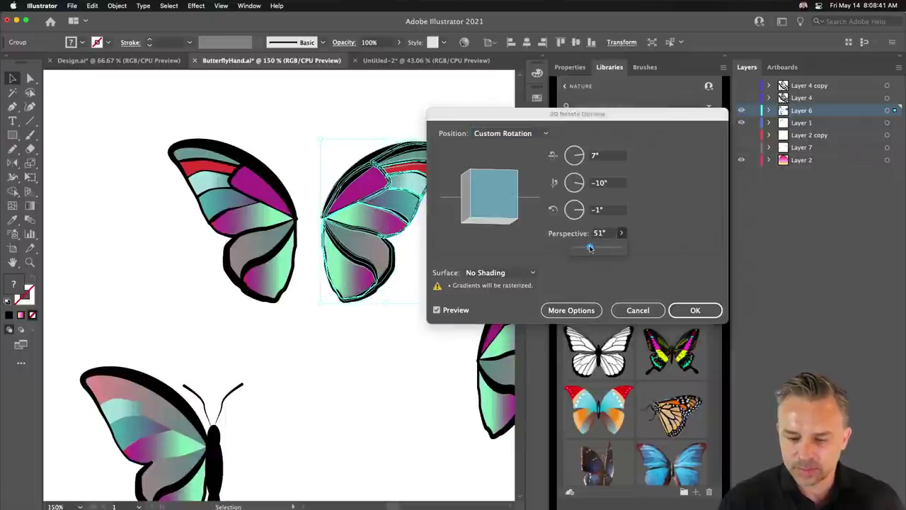
{"action": "left_click", "coordinate": [490, 187]}
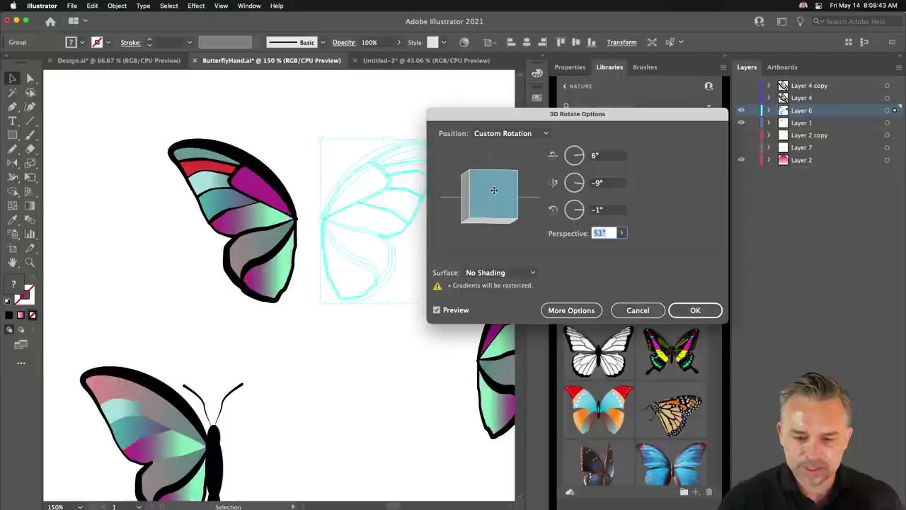
Step: Set the 3D rotation angles to 0°, -60°, 0° and apply the effect
{"action": "mouse_move", "coordinate": [505, 191]}
{"action": "left_mouse_down"}
{"action": "mouse_move", "coordinate": [487, 189]}
{"action": "mouse_move", "coordinate": [509, 186]}
{"action": "mouse_move", "coordinate": [500, 182]}
{"action": "left_mouse_up"}
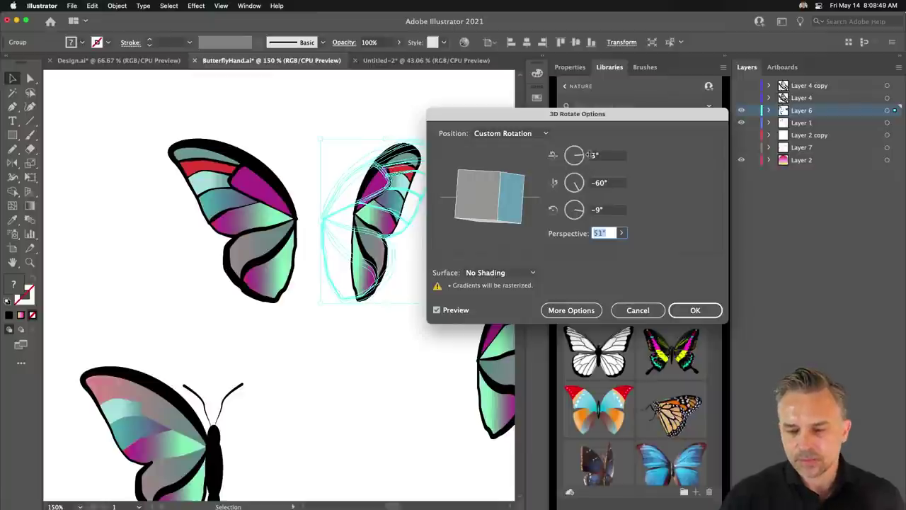
{"action": "left_click", "coordinate": [606, 155]}
{"action": "type", "text": "0"}
{"action": "key", "text": "Tab"}
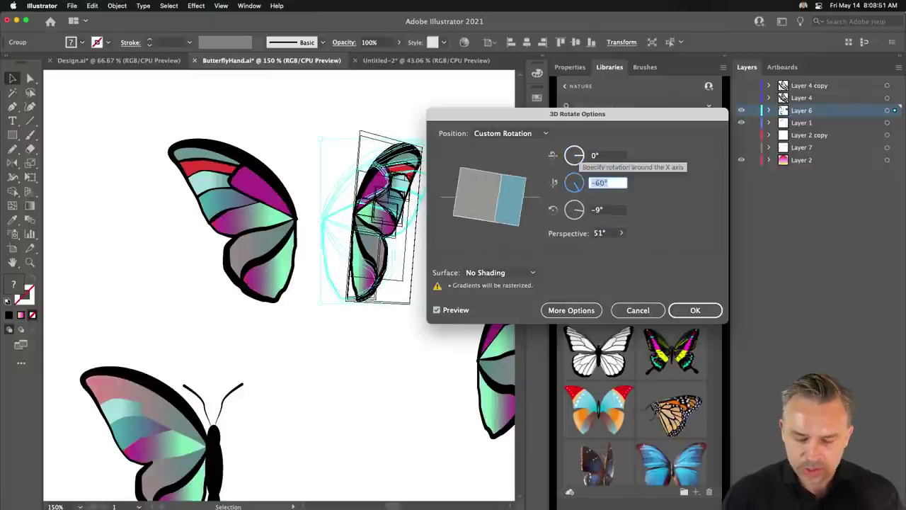
{"action": "key", "text": "Tab"}
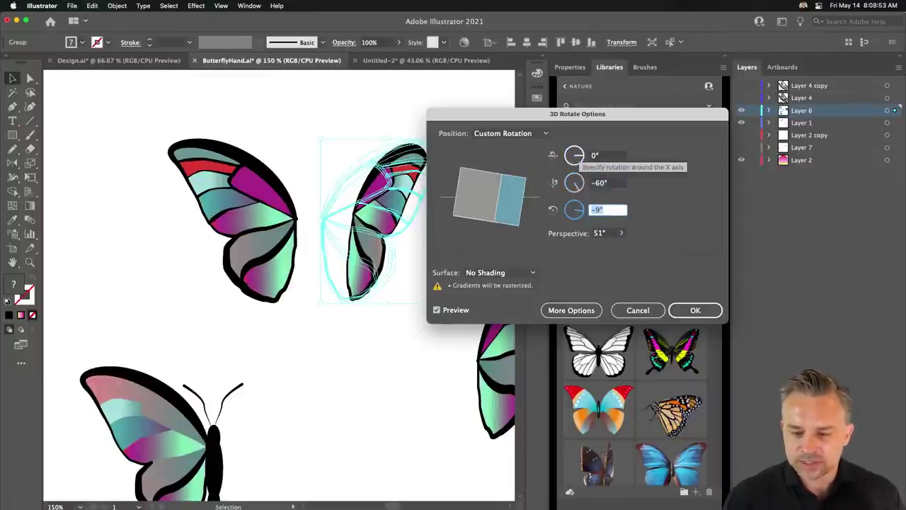
{"action": "type", "text": "0"}
{"action": "key", "text": "Tab"}
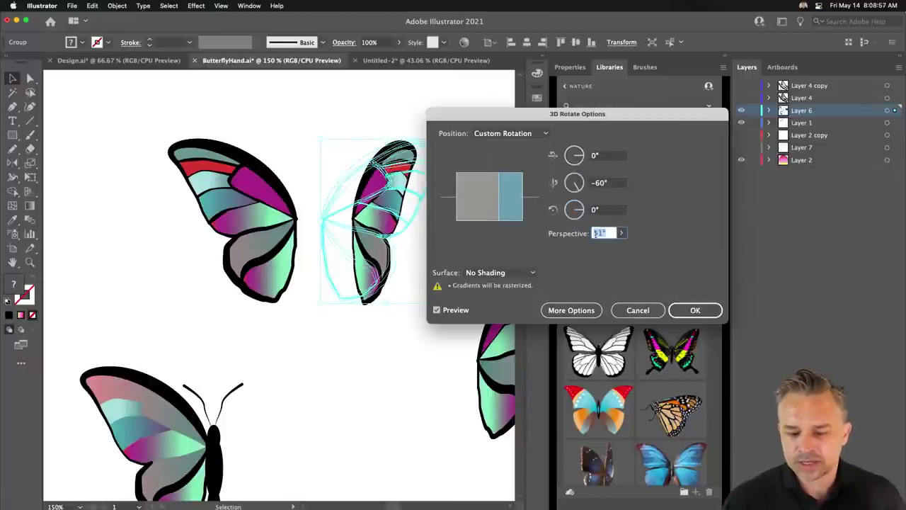
{"action": "left_click", "coordinate": [685, 310]}
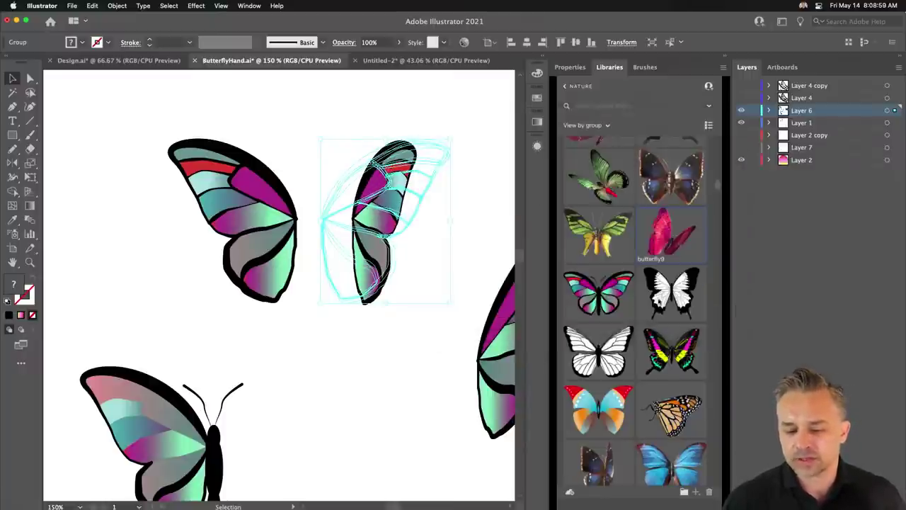
Step: Inspect the wing's 3D Rotate settings, cancel unchanged, deselect, and fit the whole artboard in view
{"action": "left_click", "coordinate": [395, 356]}
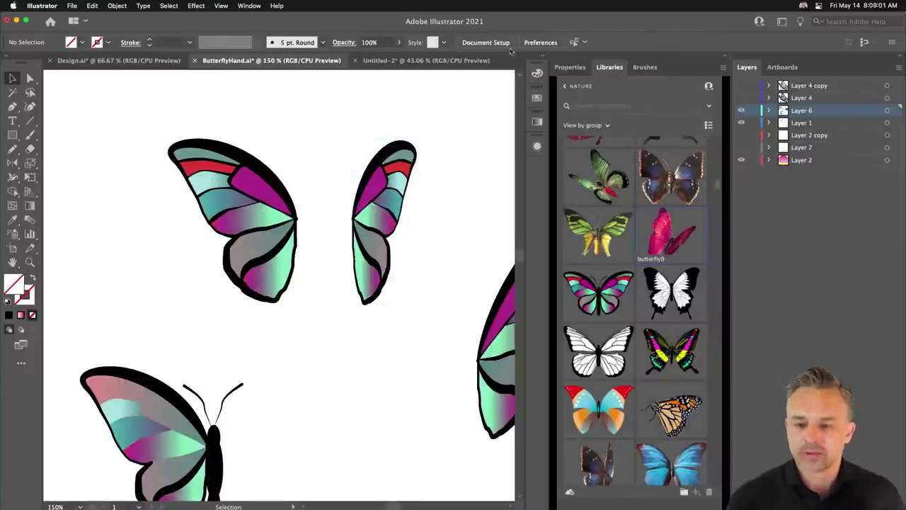
{"action": "left_click", "coordinate": [379, 182]}
{"action": "left_click", "coordinate": [579, 68]}
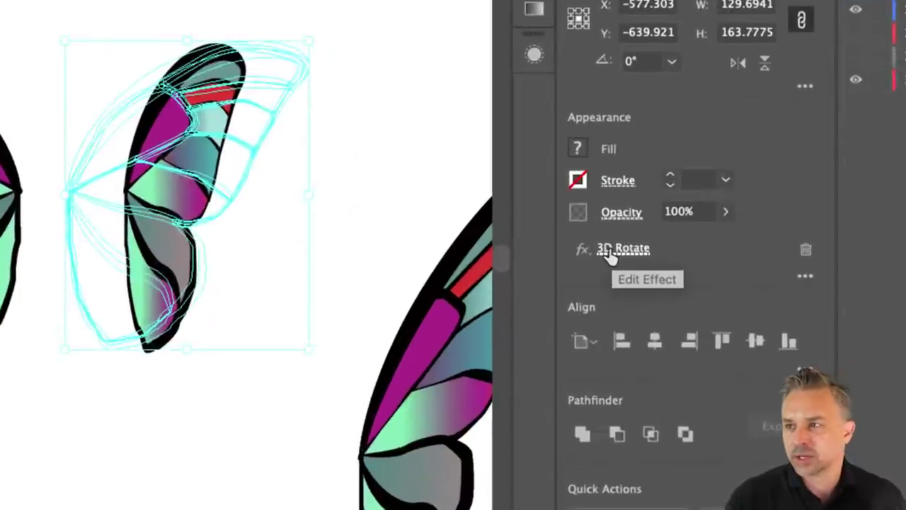
{"action": "left_click", "coordinate": [609, 252]}
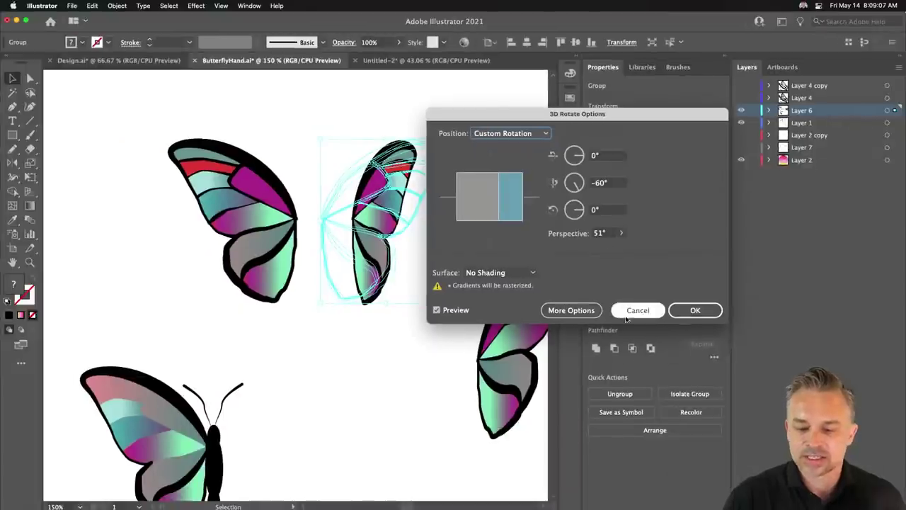
{"action": "left_click", "coordinate": [628, 316]}
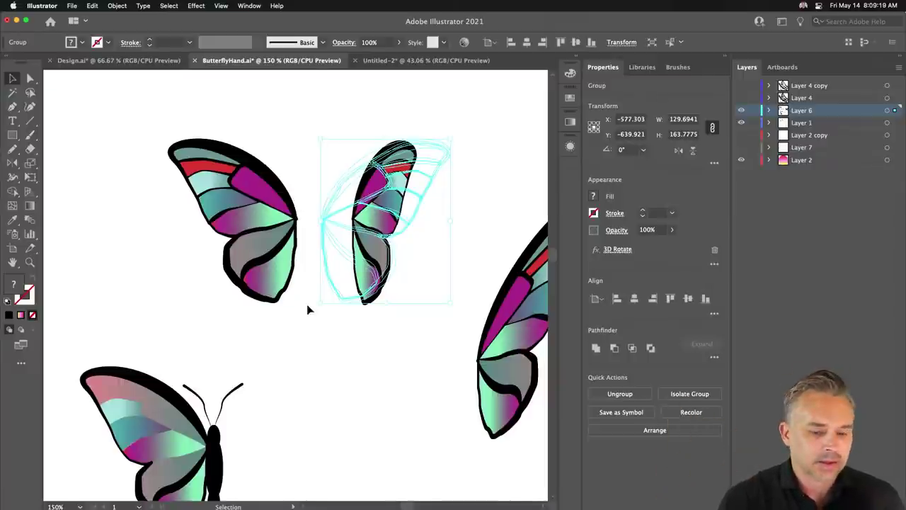
{"action": "left_click", "coordinate": [323, 394]}
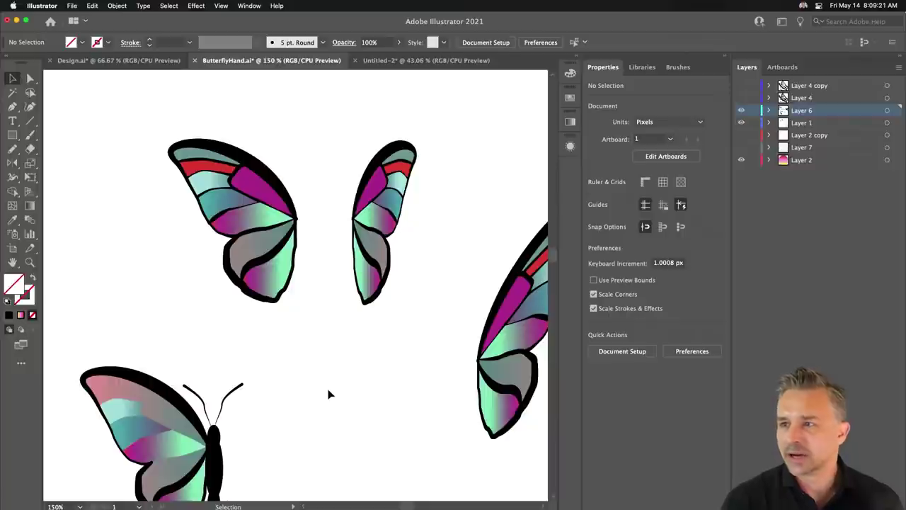
{"action": "key", "text": "super+0"}
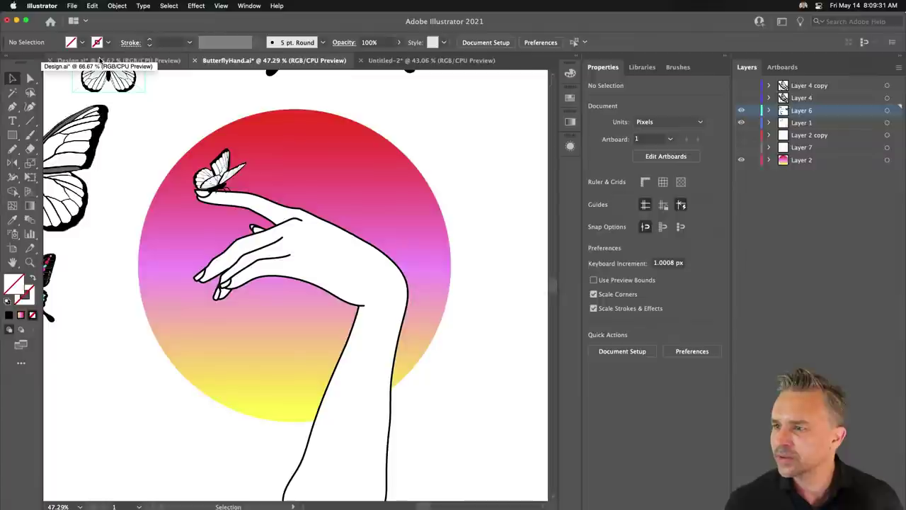
Step: Pan and zoom around the Design.ai ELEMENTS and PRINCIPLES sheet, then return to Untitled-2
{"action": "left_click", "coordinate": [99, 61]}
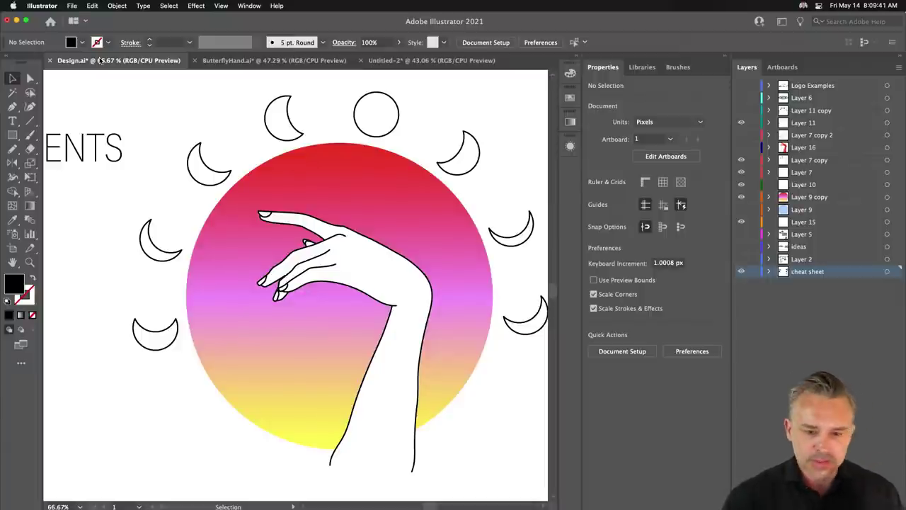
{"action": "mouse_move", "coordinate": [121, 209]}
{"action": "left_mouse_down"}
{"action": "mouse_move", "coordinate": [336, 253]}
{"action": "mouse_move", "coordinate": [295, 271]}
{"action": "mouse_move", "coordinate": [157, 264]}
{"action": "left_mouse_up"}
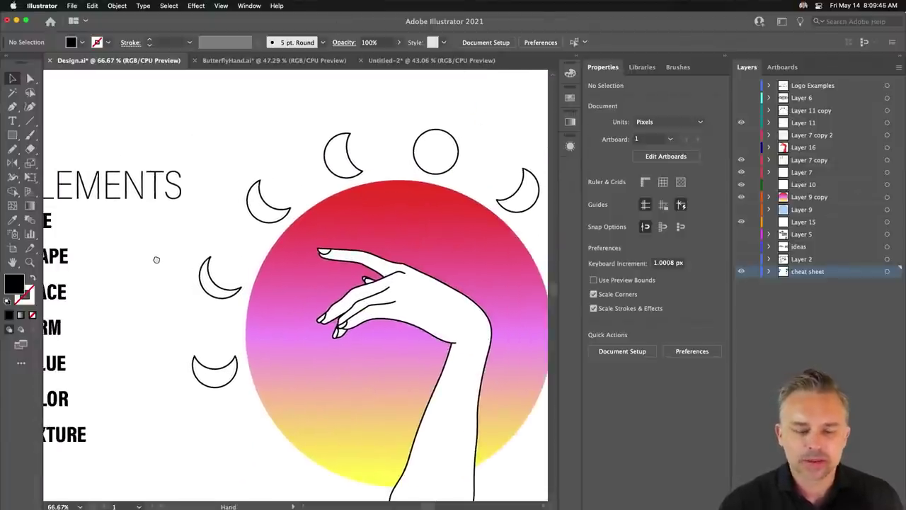
{"action": "scroll", "coordinate": [157, 263], "scroll_direction": "down", "scroll_amount": 1}
{"action": "scroll", "coordinate": [161, 259], "scroll_direction": "down", "scroll_amount": 1}
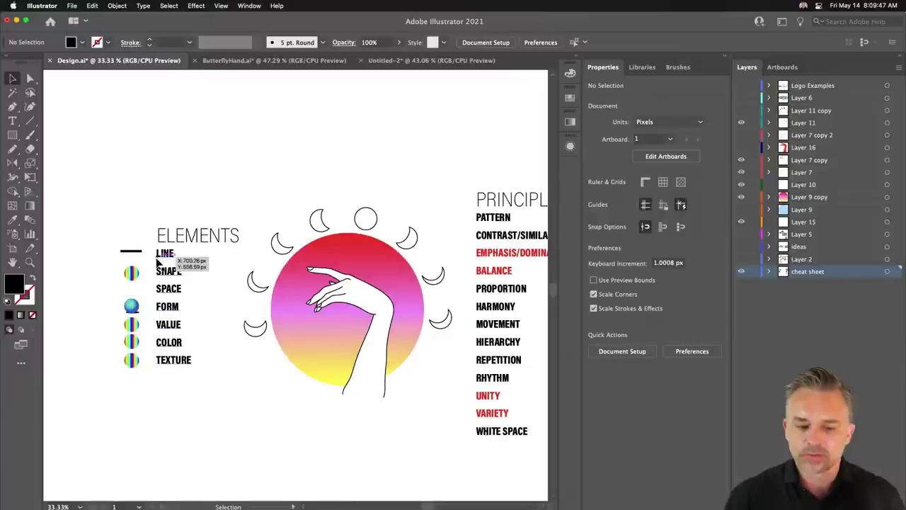
{"action": "left_click_drag", "start_coordinate": [199, 201], "coordinate": [151, 189]}
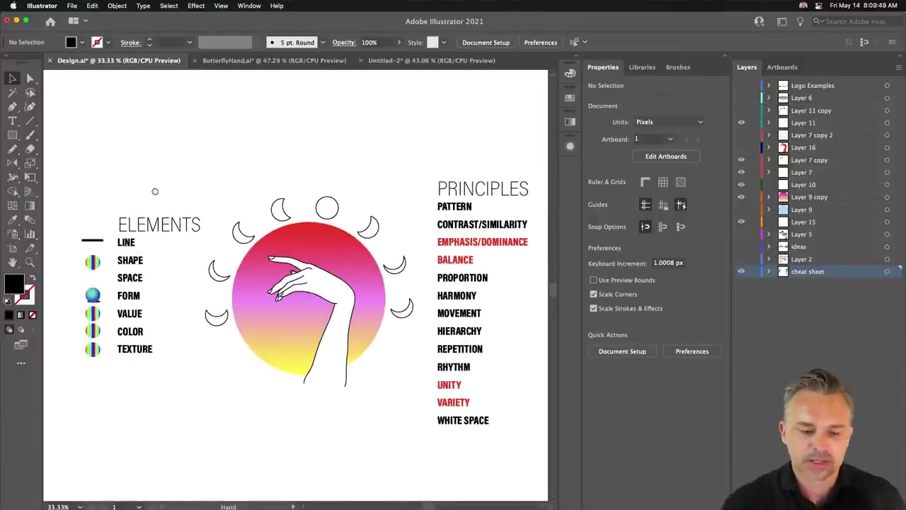
{"action": "left_click", "coordinate": [387, 61]}
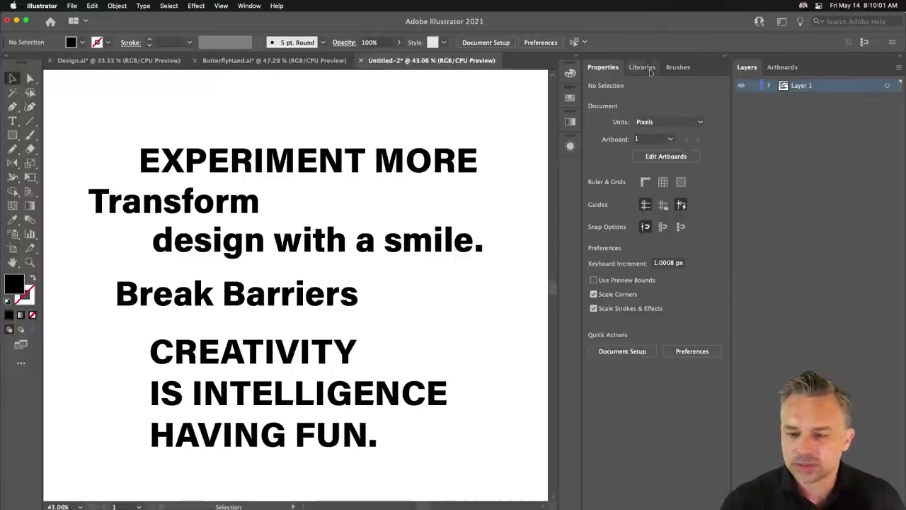
Step: Collapse the Properties panel and reposition the view around the text artwork
{"action": "left_click", "coordinate": [724, 59]}
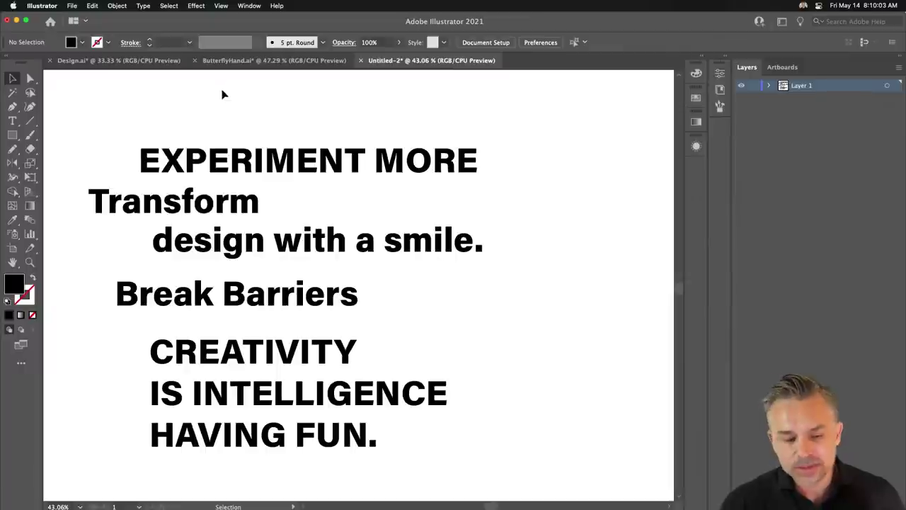
{"action": "mouse_move", "coordinate": [226, 128]}
{"action": "left_mouse_down"}
{"action": "mouse_move", "coordinate": [323, 180]}
{"action": "mouse_move", "coordinate": [269, 119]}
{"action": "left_mouse_up"}
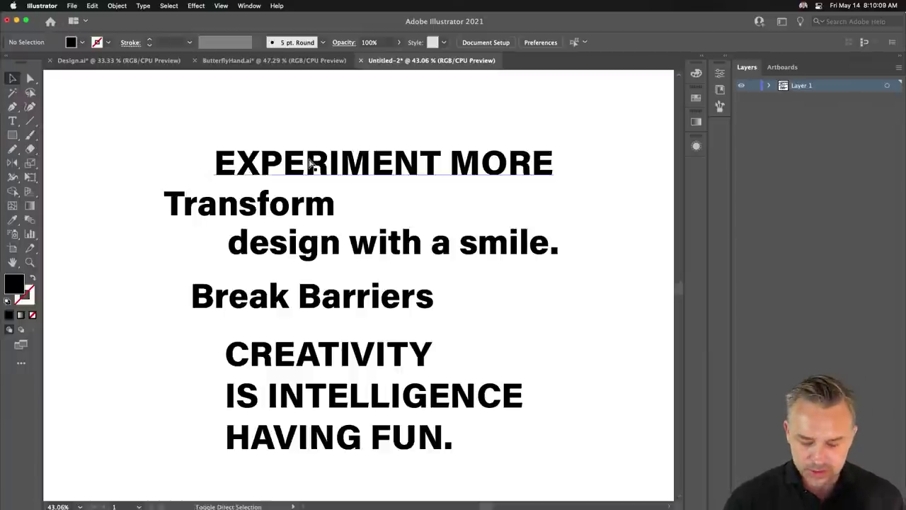
{"action": "key", "text": "ctrl+z"}
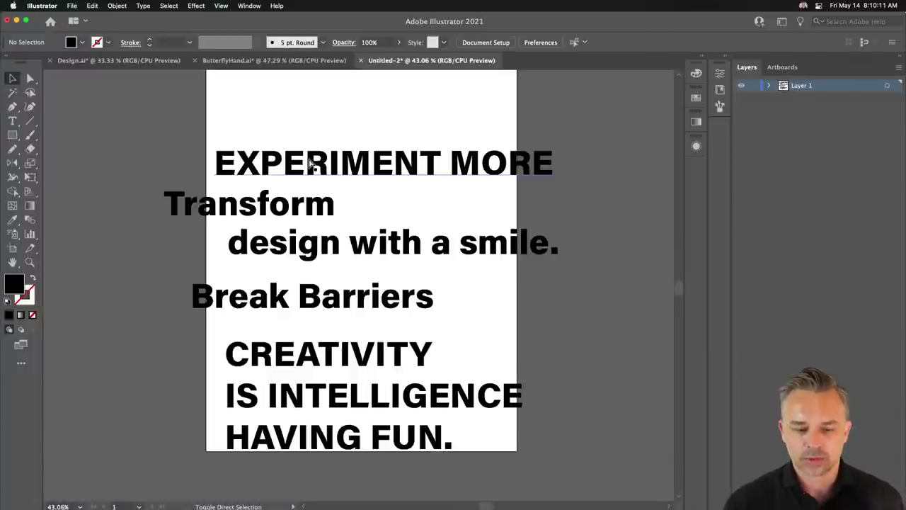
{"action": "key", "text": "ctrl+shift+z"}
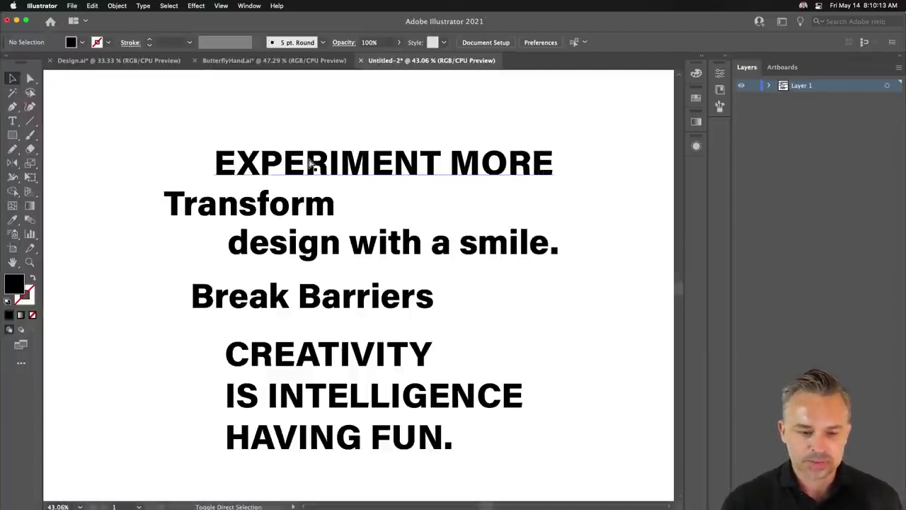
Step: Check the Transform, design with a smile., Break Barriers and CREATIVITY blocks, ending on EXPERIMENT MORE
{"action": "left_click", "coordinate": [221, 211]}
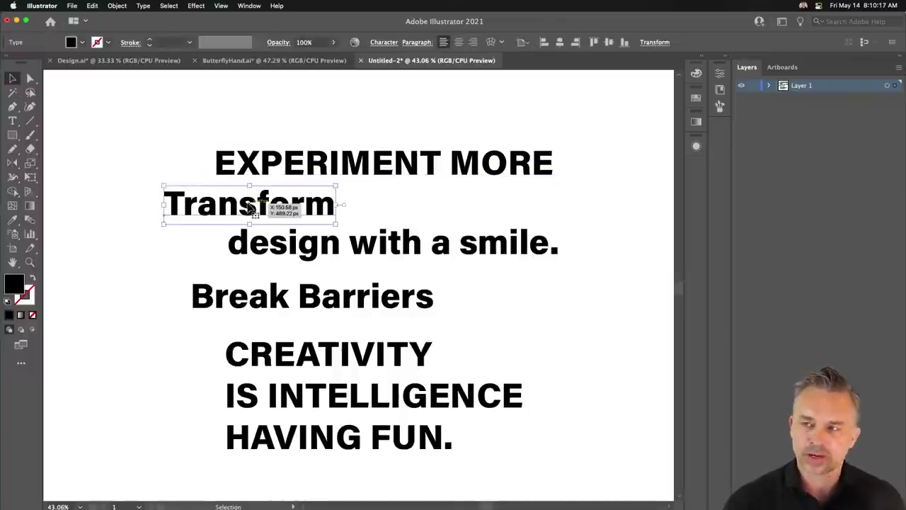
{"action": "left_click", "coordinate": [284, 247]}
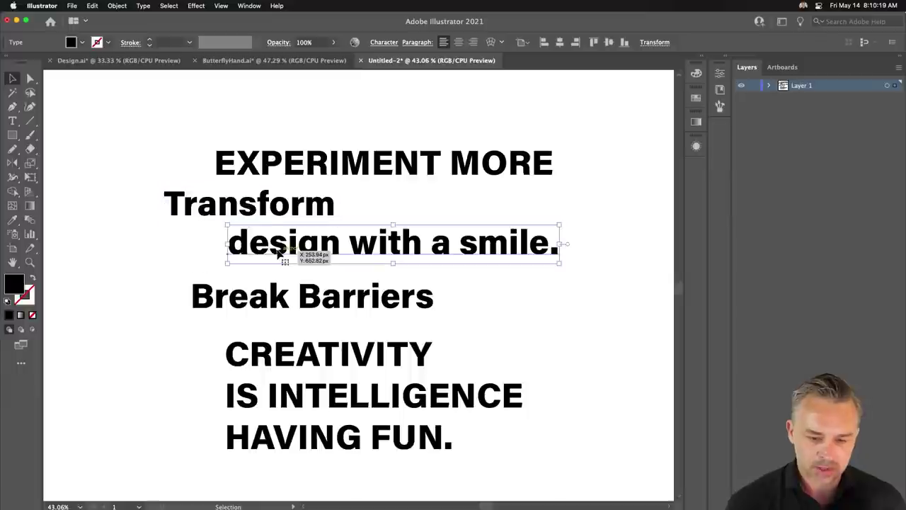
{"action": "left_click", "coordinate": [272, 296]}
{"action": "left_click", "coordinate": [301, 367]}
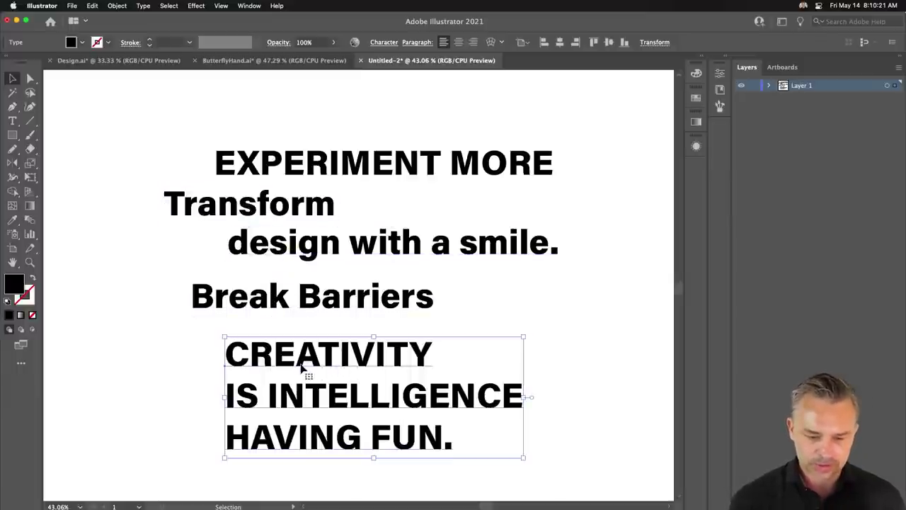
{"action": "left_click", "coordinate": [187, 376]}
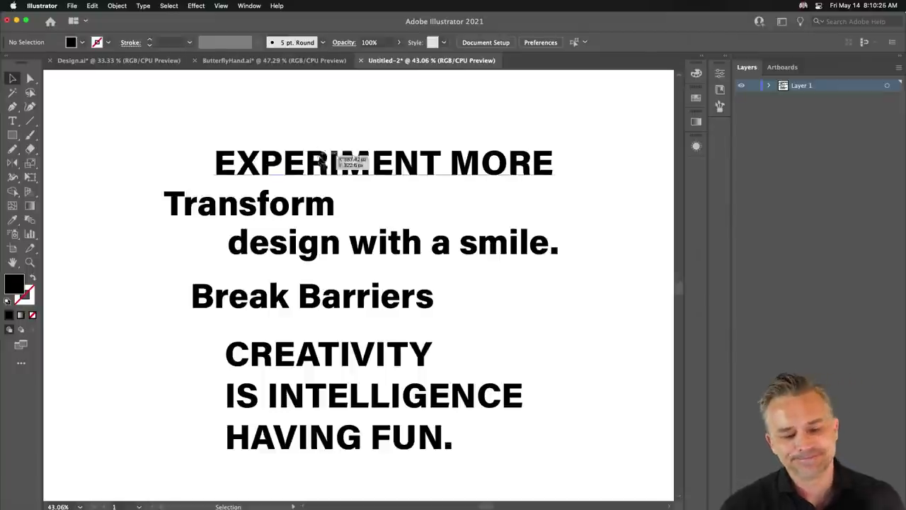
{"action": "left_click", "coordinate": [333, 152]}
{"action": "scroll", "coordinate": [223, 127], "scroll_direction": "up", "scroll_amount": 3}
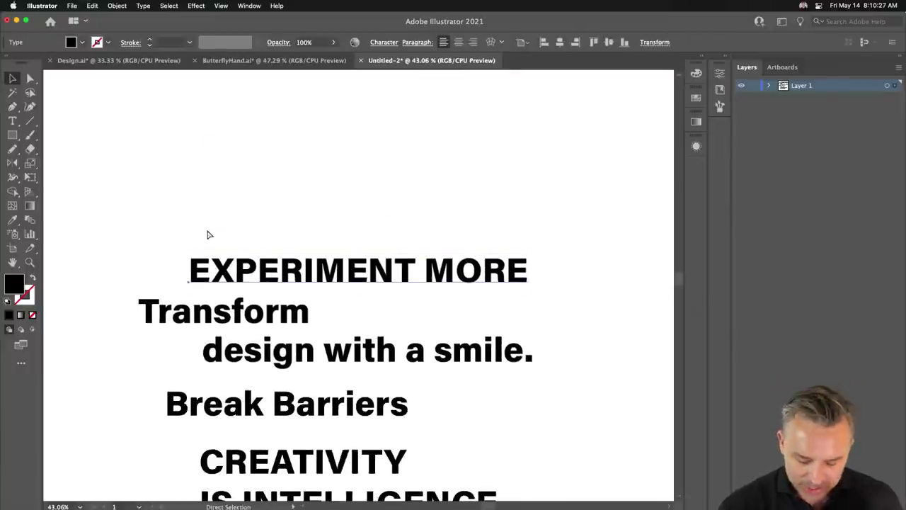
{"action": "key", "text": "ctrl+shift+b"}
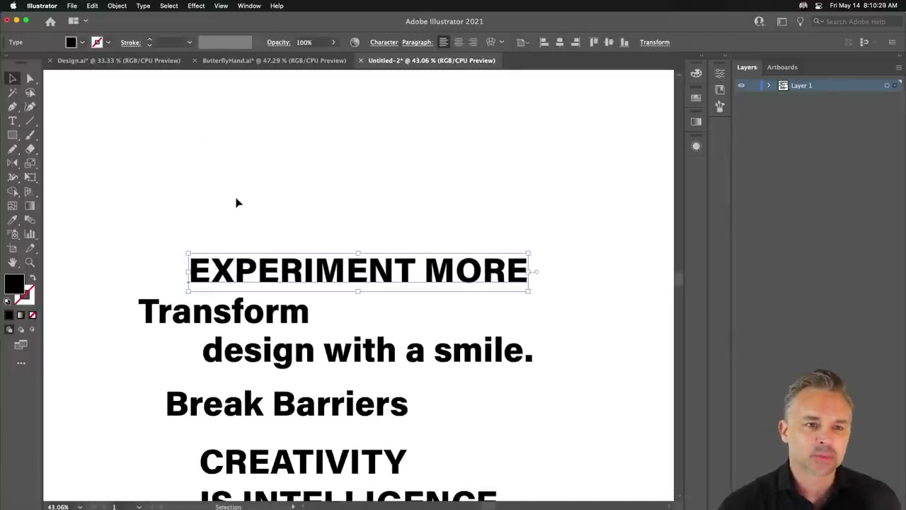
Step: Copy EXPERIMENT MORE above itself and delete MORE so the copy reads EXPERIMENT
{"action": "left_click_drag", "start_coordinate": [300, 263], "coordinate": [363, 165]}
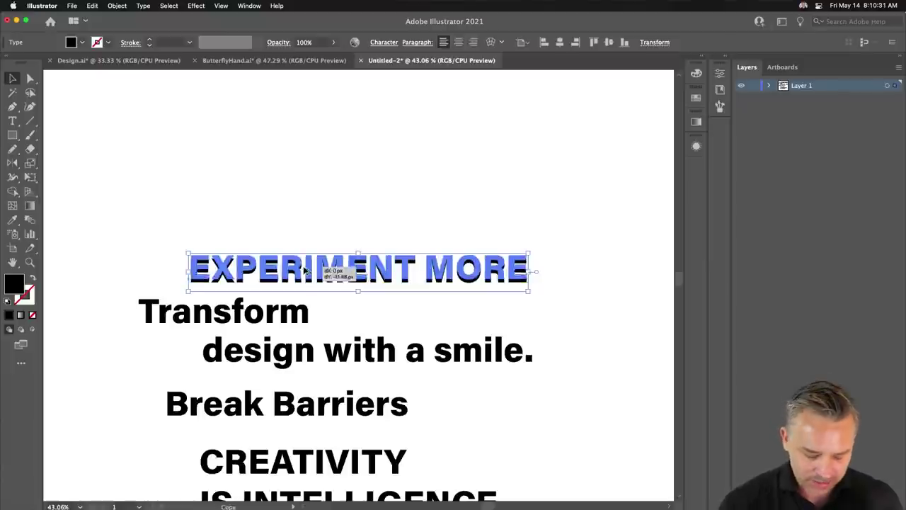
{"action": "double_click", "coordinate": [427, 156]}
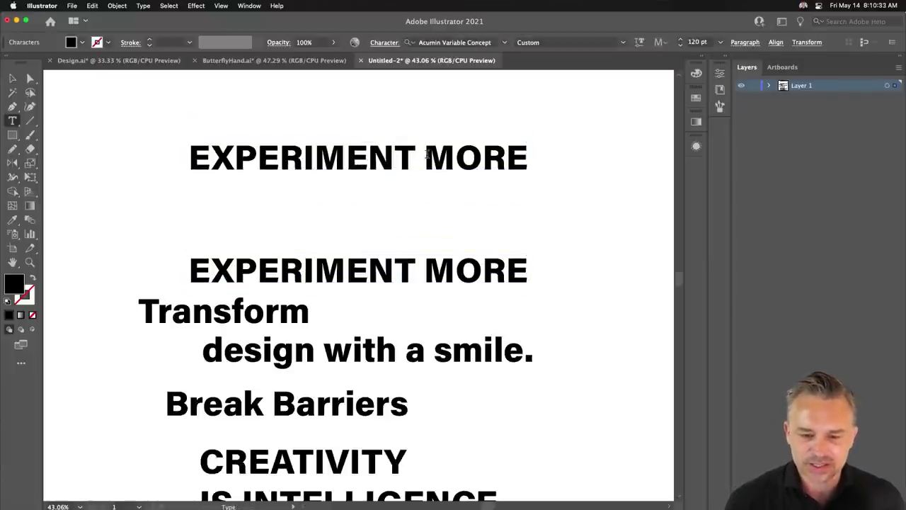
{"action": "left_click_drag", "start_coordinate": [416, 157], "coordinate": [538, 161]}
{"action": "key", "text": "BackSpace"}
{"action": "left_click", "coordinate": [12, 78]}
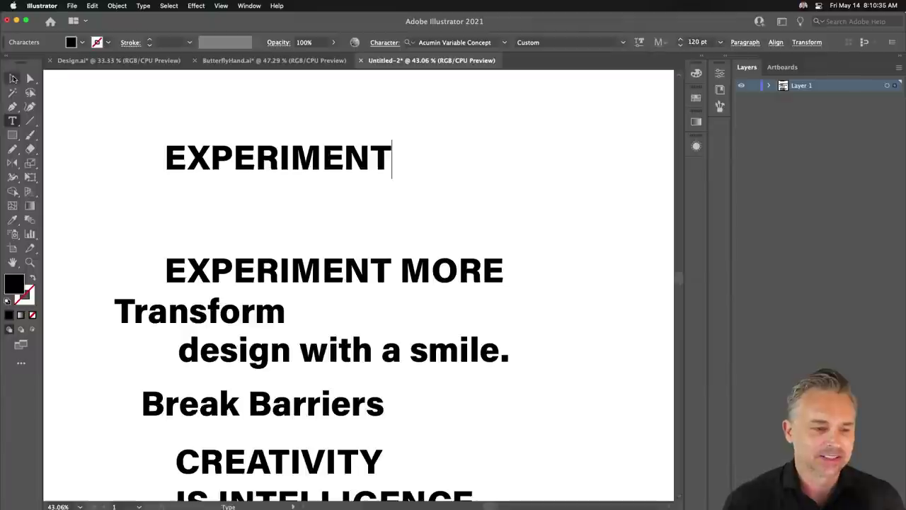
Step: Scale EXPERIMENT up into a large headline and move it above the other lines
{"action": "left_click_drag", "start_coordinate": [391, 178], "coordinate": [559, 191]}
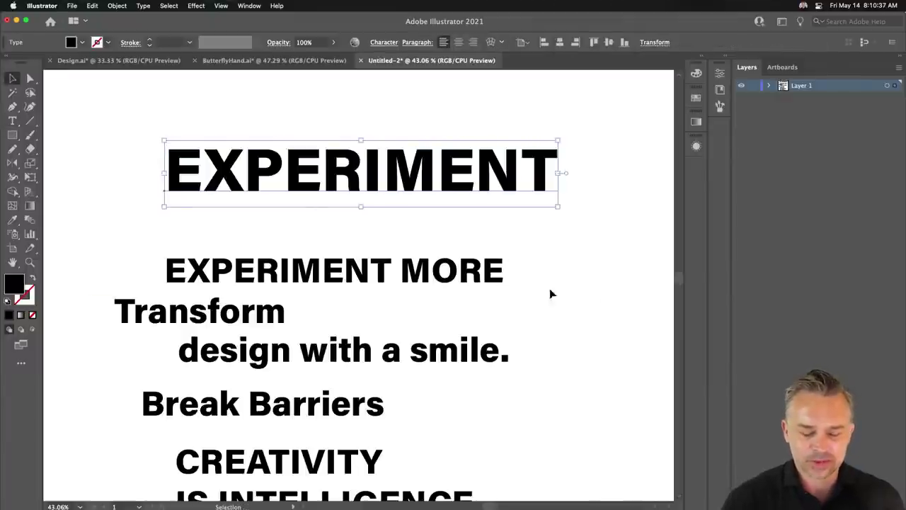
{"action": "left_click_drag", "start_coordinate": [320, 114], "coordinate": [351, 165]}
{"action": "left_click_drag", "start_coordinate": [377, 221], "coordinate": [378, 182]}
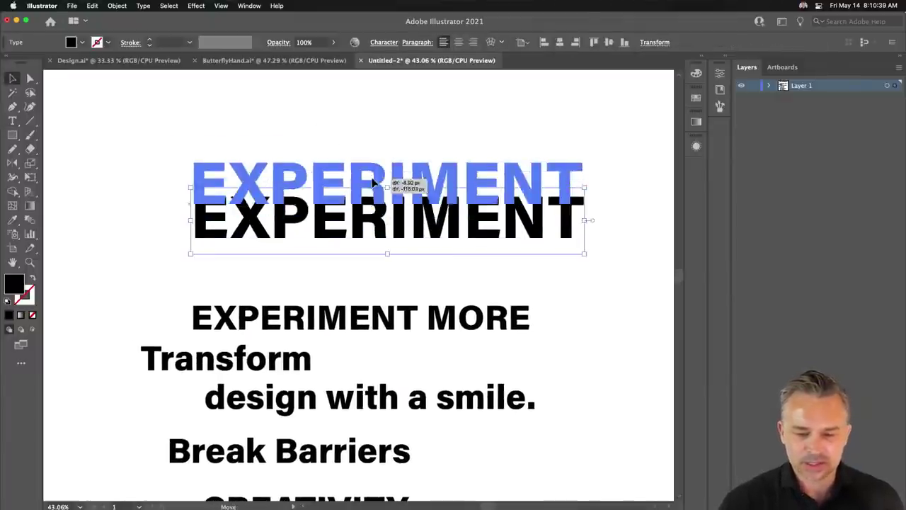
{"action": "scroll", "coordinate": [309, 123], "scroll_direction": "up", "scroll_amount": 5}
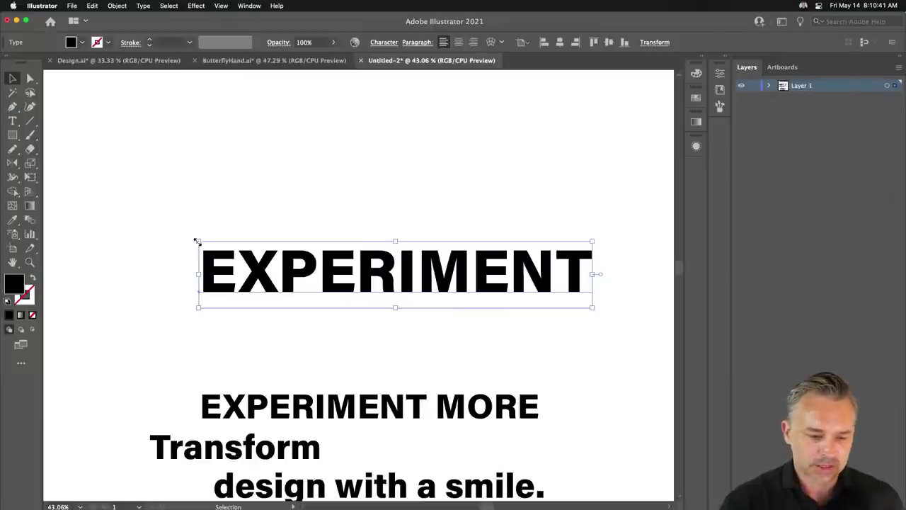
{"action": "left_click_drag", "start_coordinate": [197, 241], "coordinate": [116, 164]}
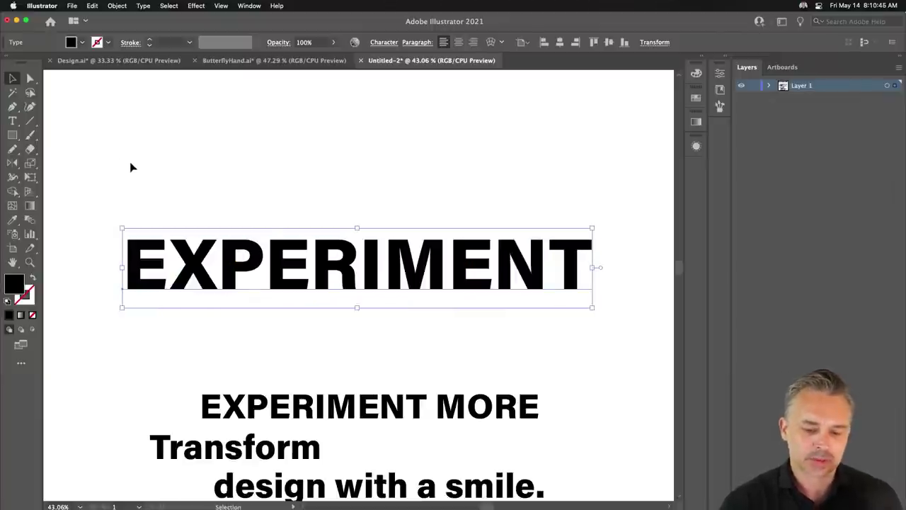
Step: Fill the EXPERIMENT headline teal and duplicate it directly below the original
{"action": "double_click", "coordinate": [16, 286]}
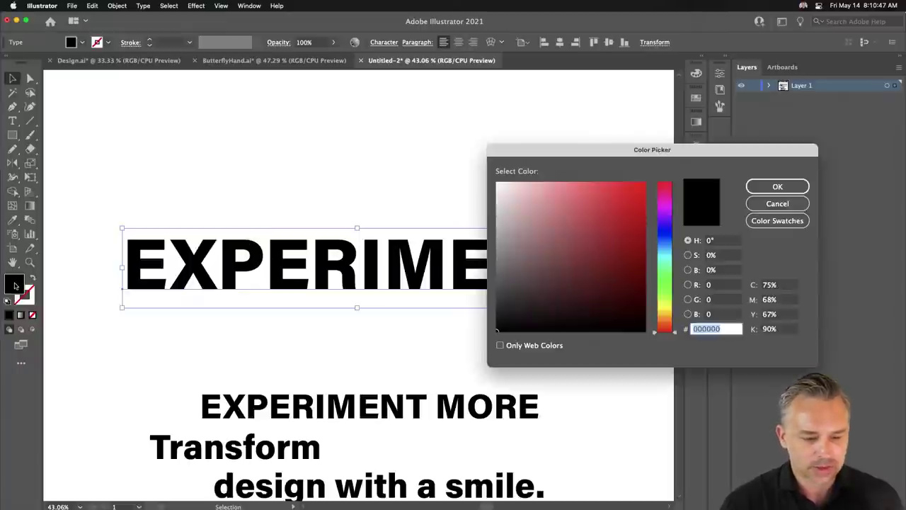
{"action": "left_click", "coordinate": [640, 229]}
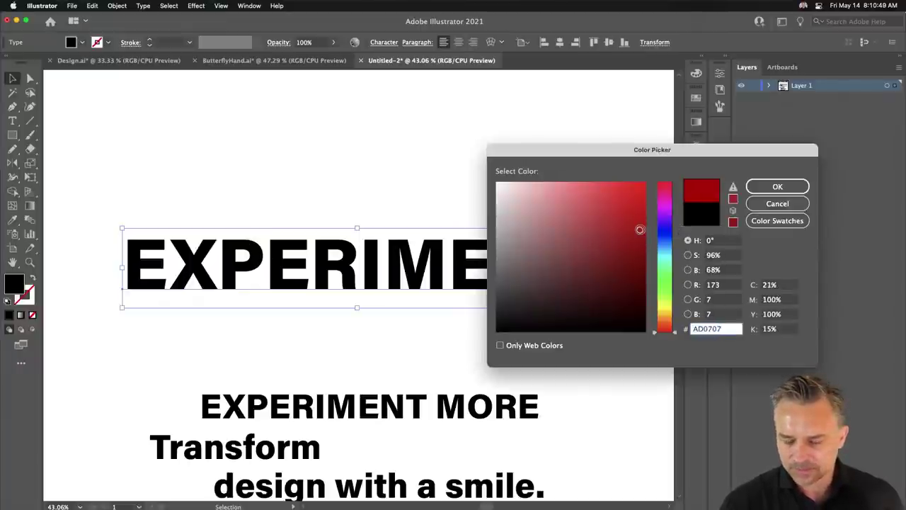
{"action": "left_click_drag", "start_coordinate": [666, 257], "coordinate": [664, 260]}
{"action": "left_click", "coordinate": [768, 187]}
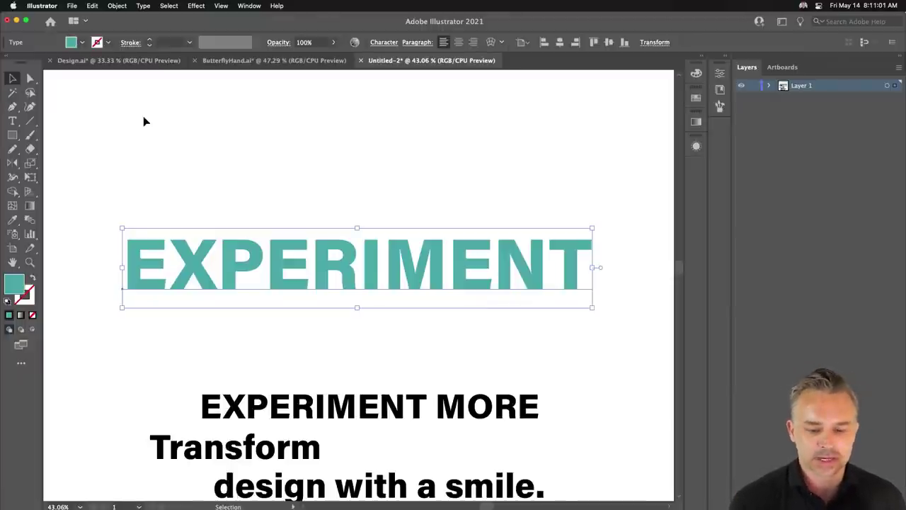
{"action": "mouse_move", "coordinate": [299, 263]}
{"action": "left_mouse_down"}
{"action": "mouse_move", "coordinate": [320, 303]}
{"action": "mouse_move", "coordinate": [327, 239]}
{"action": "left_mouse_up"}
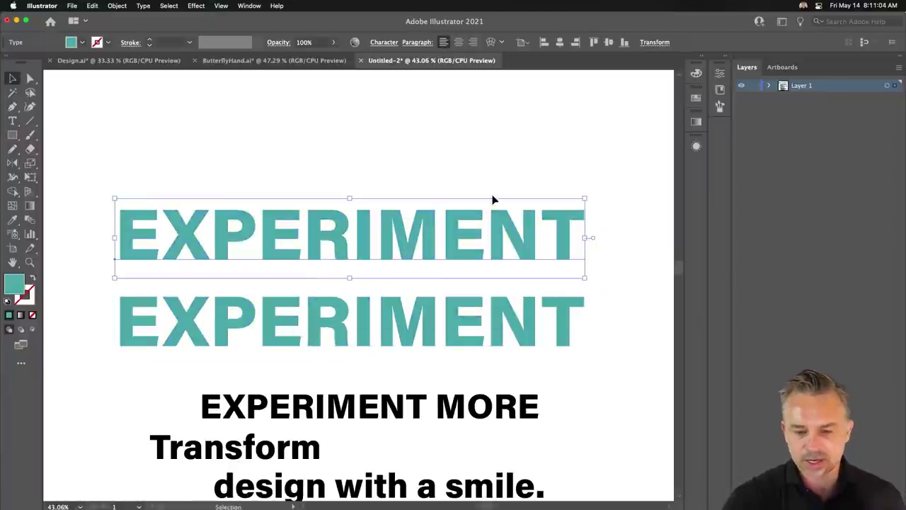
Step: Filter the font list to show only Decorative fonts
{"action": "left_click", "coordinate": [727, 57]}
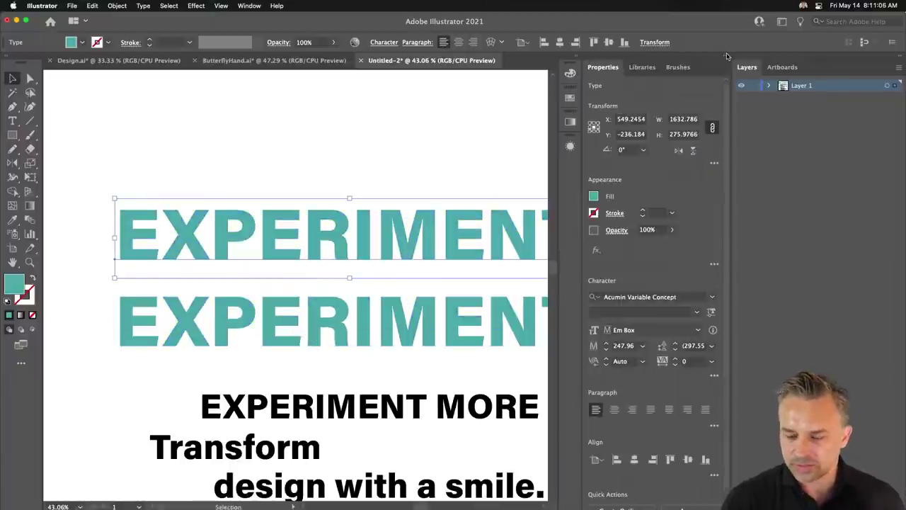
{"action": "left_click", "coordinate": [711, 298]}
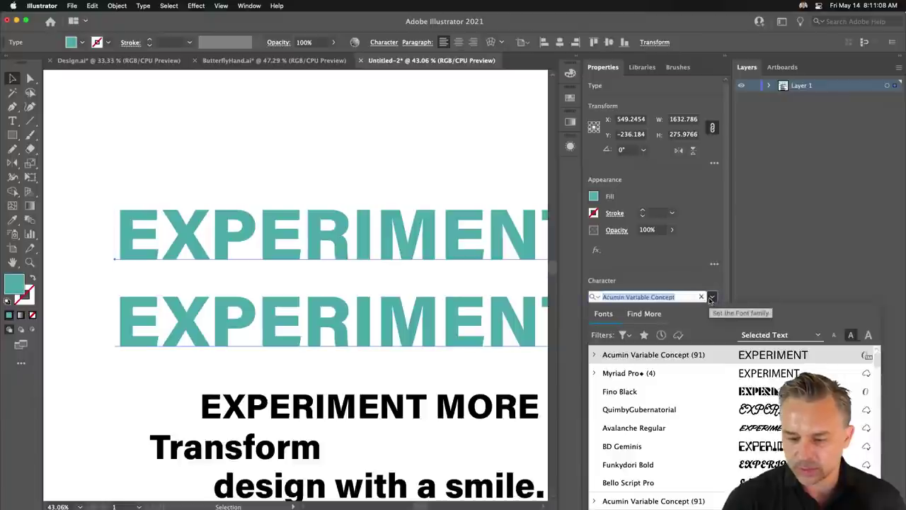
{"action": "left_click", "coordinate": [624, 335]}
{"action": "left_click", "coordinate": [641, 237]}
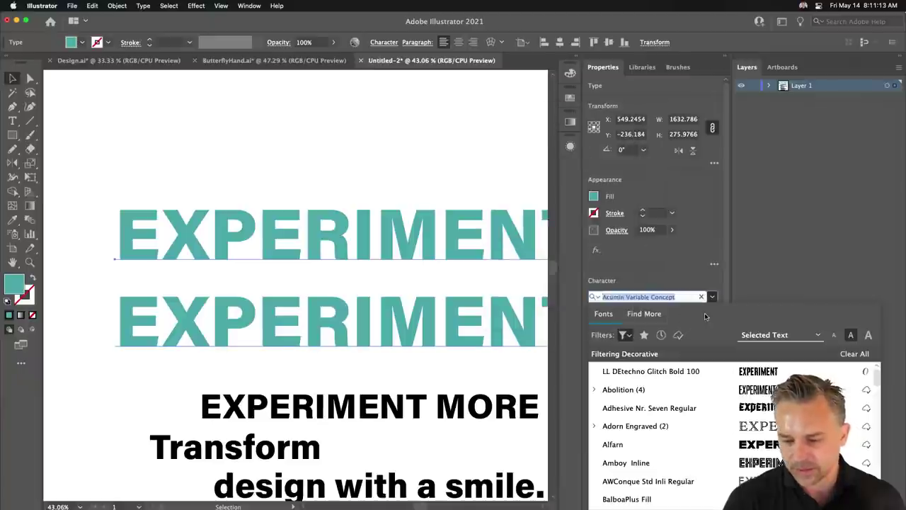
{"action": "left_click", "coordinate": [250, 148]}
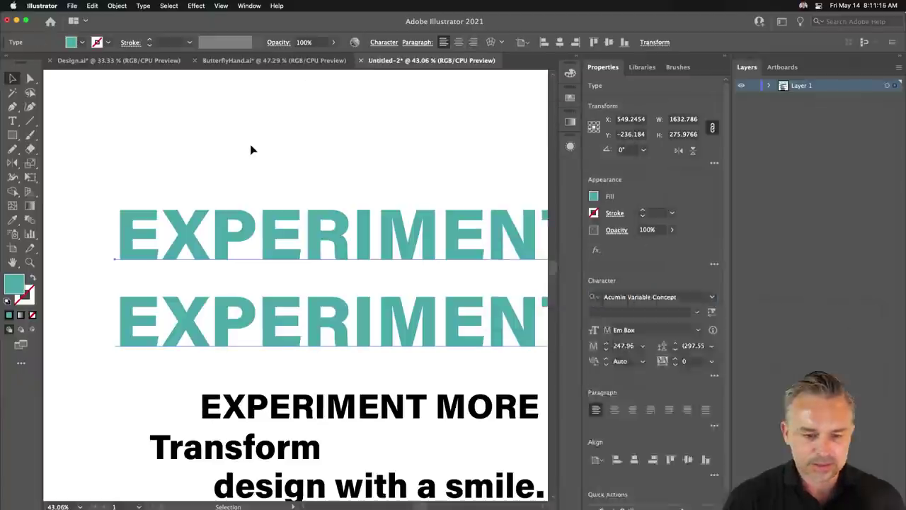
Step: Move the top EXPERIMENT up and to the left
{"action": "left_click", "coordinate": [253, 236]}
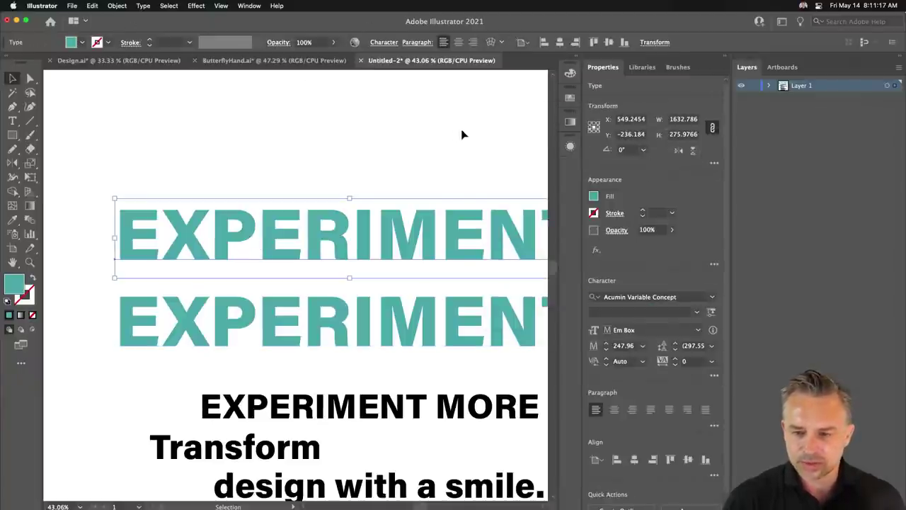
{"action": "double_click", "coordinate": [409, 233]}
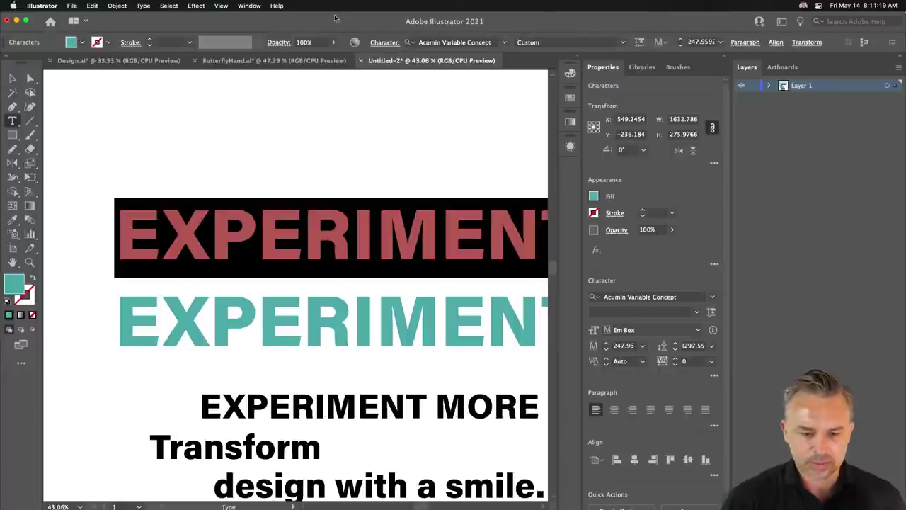
{"action": "left_click", "coordinate": [13, 78]}
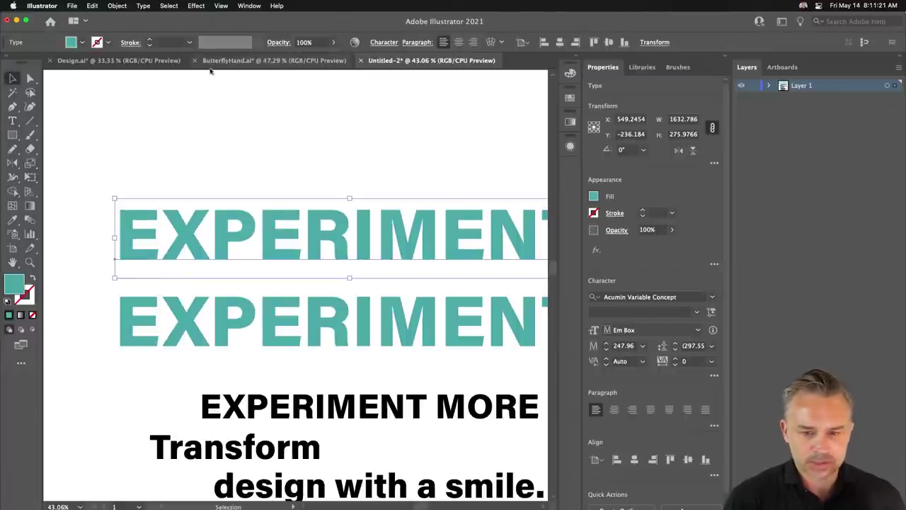
{"action": "left_click_drag", "start_coordinate": [362, 222], "coordinate": [257, 191]}
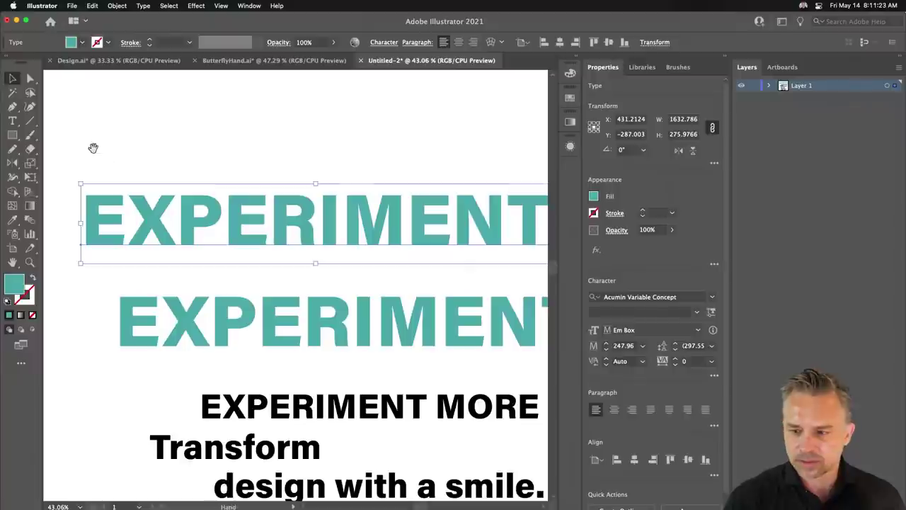
{"action": "left_click_drag", "start_coordinate": [93, 147], "coordinate": [140, 146]}
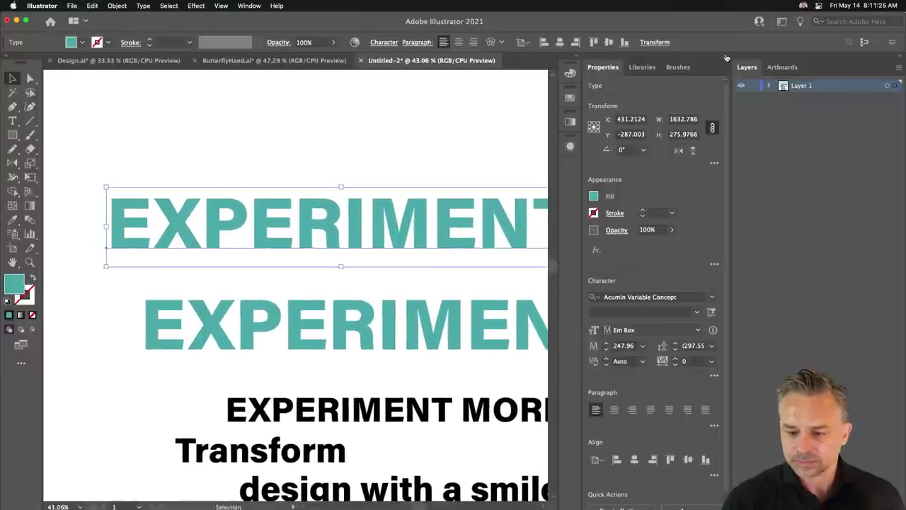
{"action": "scroll", "coordinate": [666, 179], "scroll_direction": "down", "scroll_amount": 1}
{"action": "left_click_drag", "start_coordinate": [364, 248], "coordinate": [326, 241]}
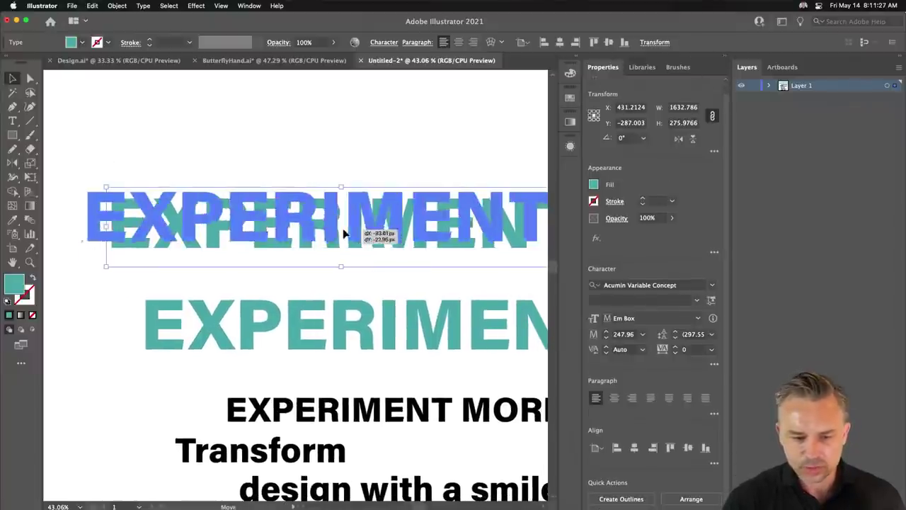
Step: Set the top EXPERIMENT in the Fit decorative typeface
{"action": "left_click", "coordinate": [713, 286]}
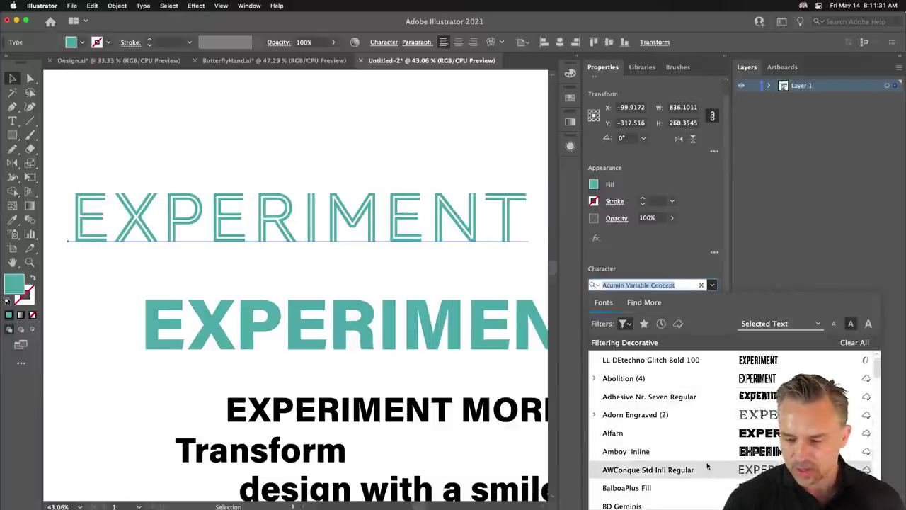
{"action": "scroll", "coordinate": [708, 425], "scroll_direction": "down", "scroll_amount": 5}
{"action": "scroll", "coordinate": [688, 370], "scroll_direction": "down", "scroll_amount": 1}
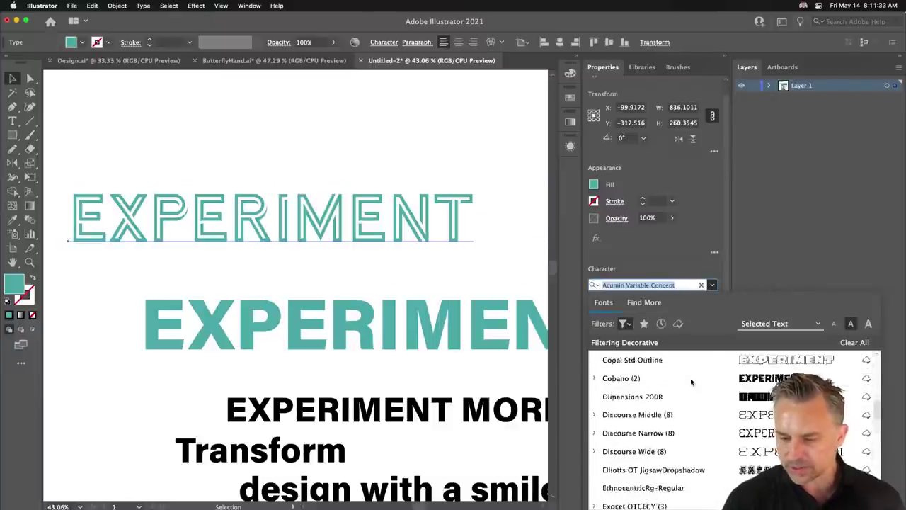
{"action": "scroll", "coordinate": [690, 410], "scroll_direction": "down", "scroll_amount": 3}
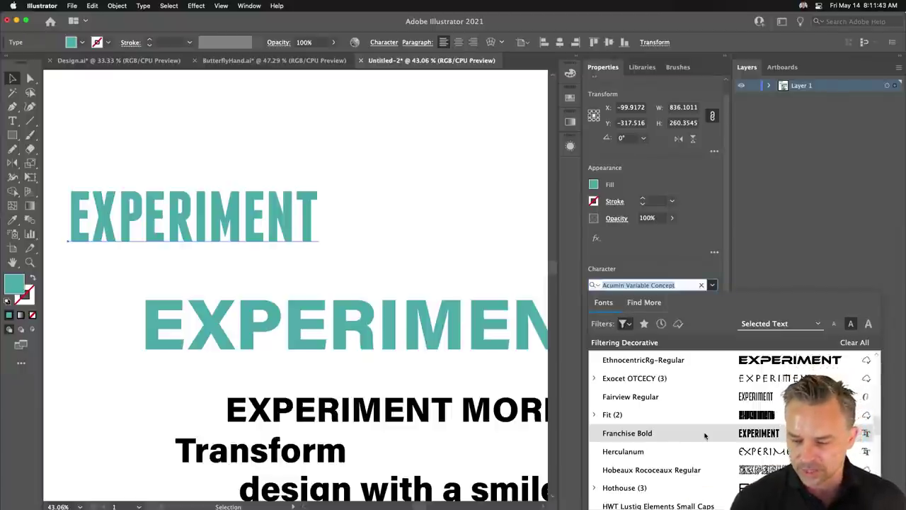
{"action": "left_click", "coordinate": [702, 415]}
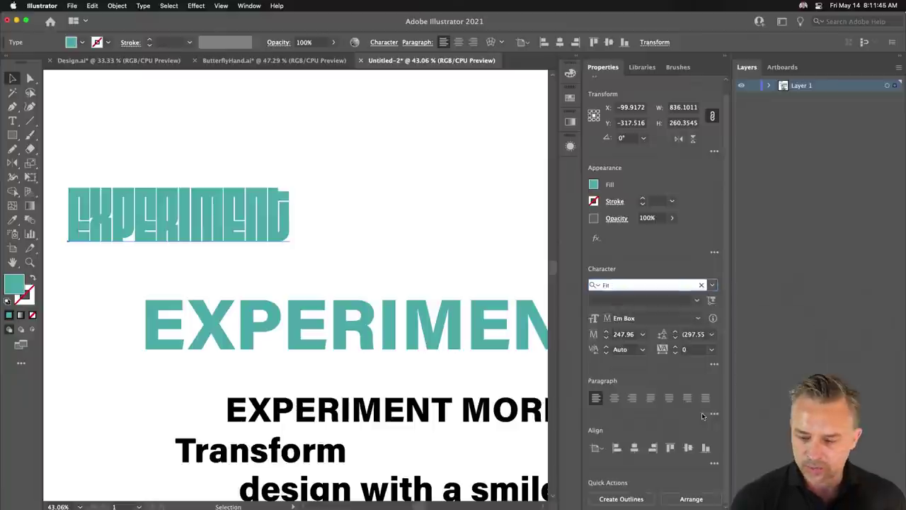
Step: Place a copy of the Fit EXPERIMENT lower on the artboard and scale it up
{"action": "right_click", "coordinate": [285, 177]}
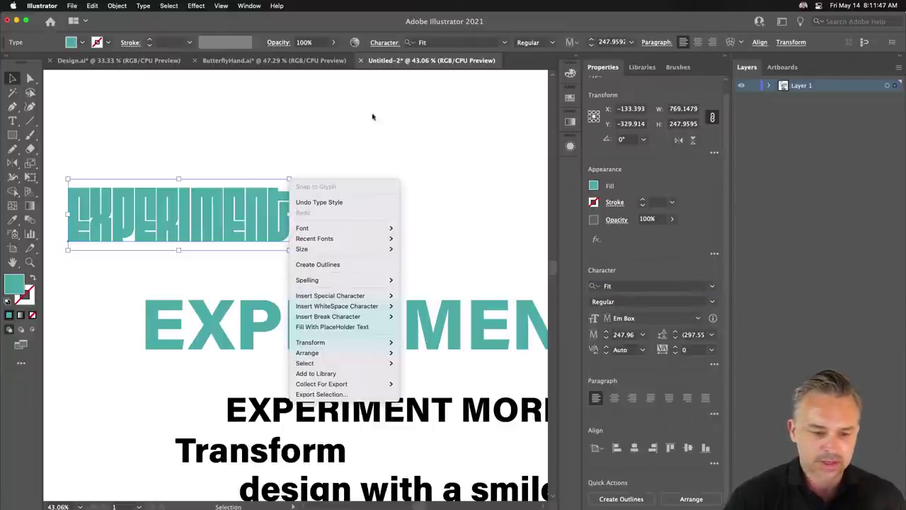
{"action": "left_click", "coordinate": [282, 171]}
{"action": "mouse_move", "coordinate": [229, 213]}
{"action": "left_mouse_down"}
{"action": "mouse_move", "coordinate": [237, 140]}
{"action": "mouse_move", "coordinate": [216, 148]}
{"action": "mouse_move", "coordinate": [229, 235]}
{"action": "mouse_move", "coordinate": [445, 249]}
{"action": "left_mouse_up"}
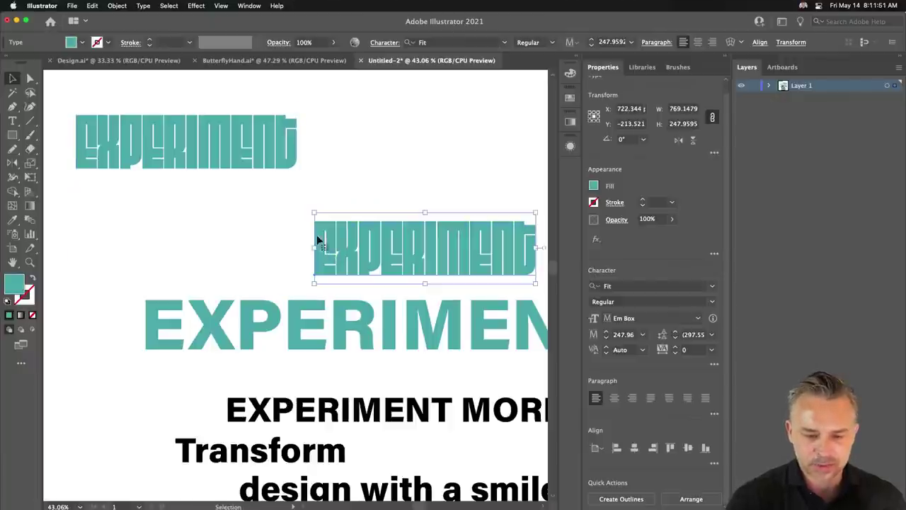
{"action": "left_click_drag", "start_coordinate": [314, 213], "coordinate": [226, 184]}
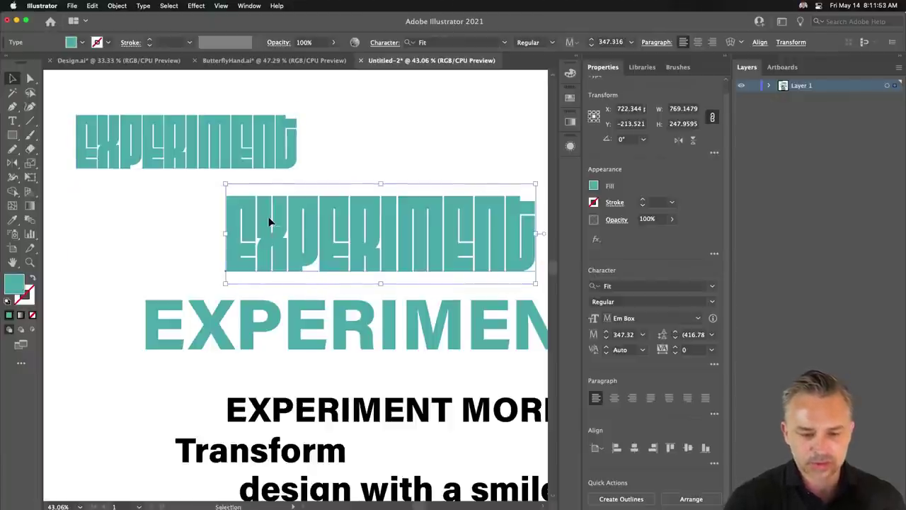
{"action": "left_click_drag", "start_coordinate": [269, 224], "coordinate": [230, 214]}
Step: Convert the enlarged copy to outlines, ungroup it, and reselect the whole word
{"action": "right_click", "coordinate": [230, 213]}
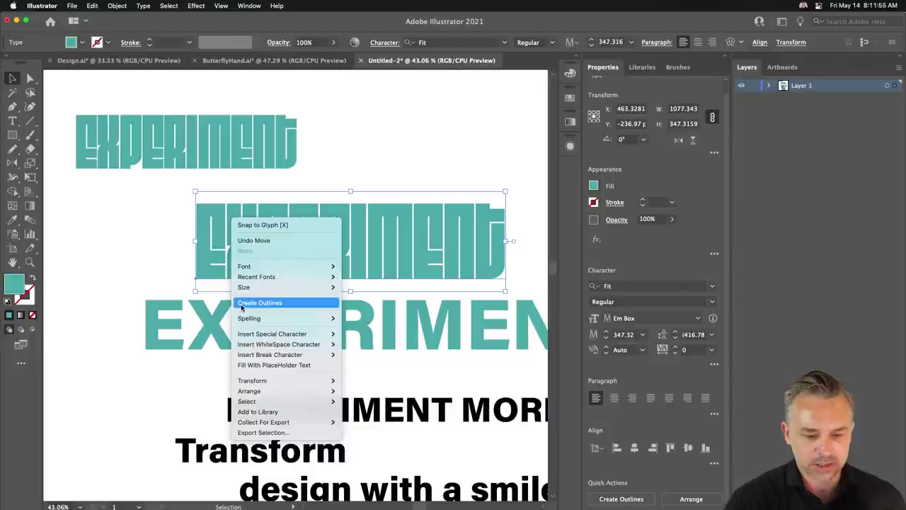
{"action": "left_click", "coordinate": [243, 304]}
{"action": "right_click", "coordinate": [242, 226]}
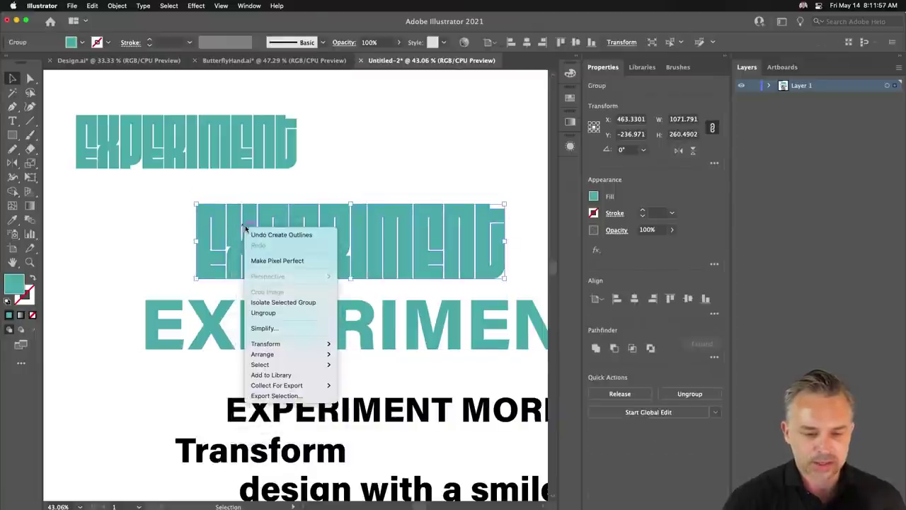
{"action": "left_click", "coordinate": [266, 313]}
{"action": "left_click", "coordinate": [153, 225]}
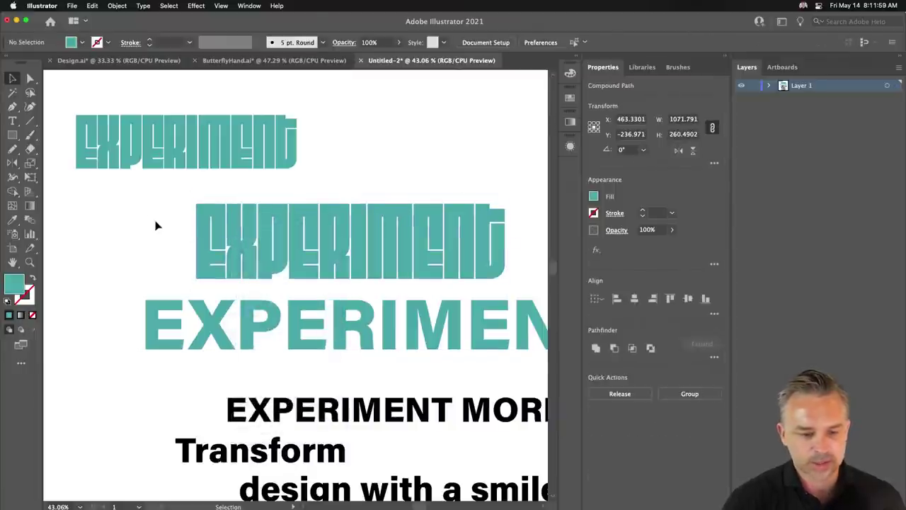
{"action": "left_click", "coordinate": [209, 231]}
{"action": "left_click", "coordinate": [120, 204]}
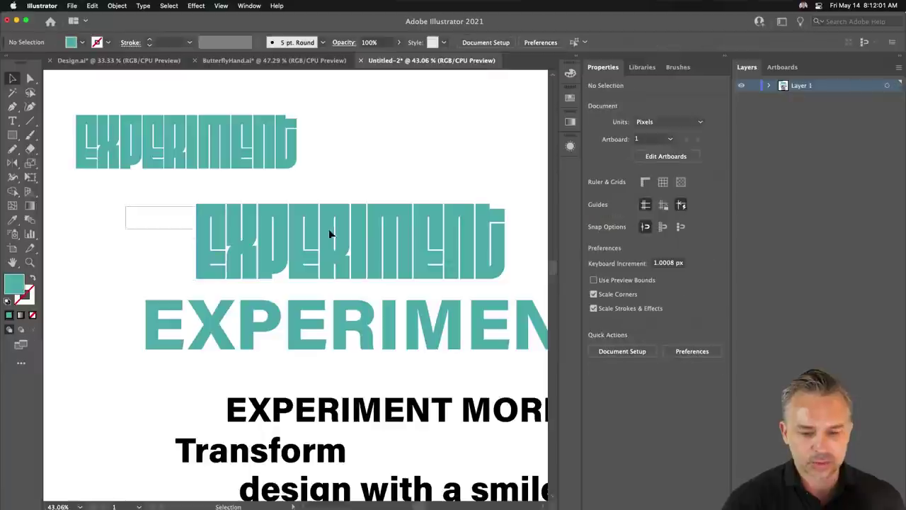
{"action": "left_click", "coordinate": [489, 250]}
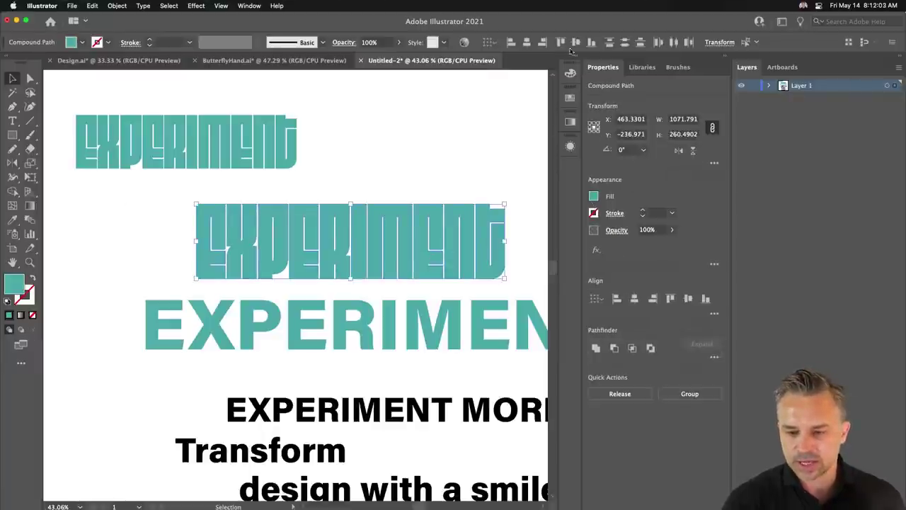
{"action": "left_click", "coordinate": [725, 59]}
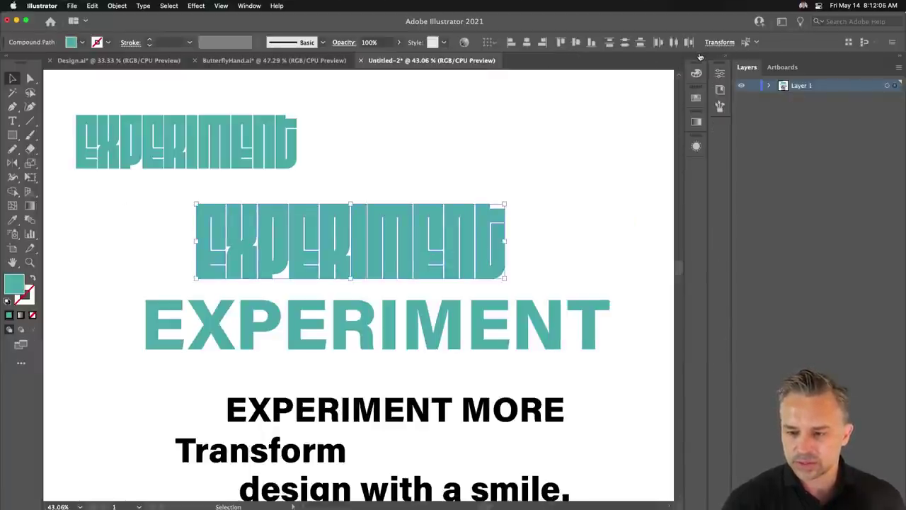
{"action": "left_click", "coordinate": [699, 57]}
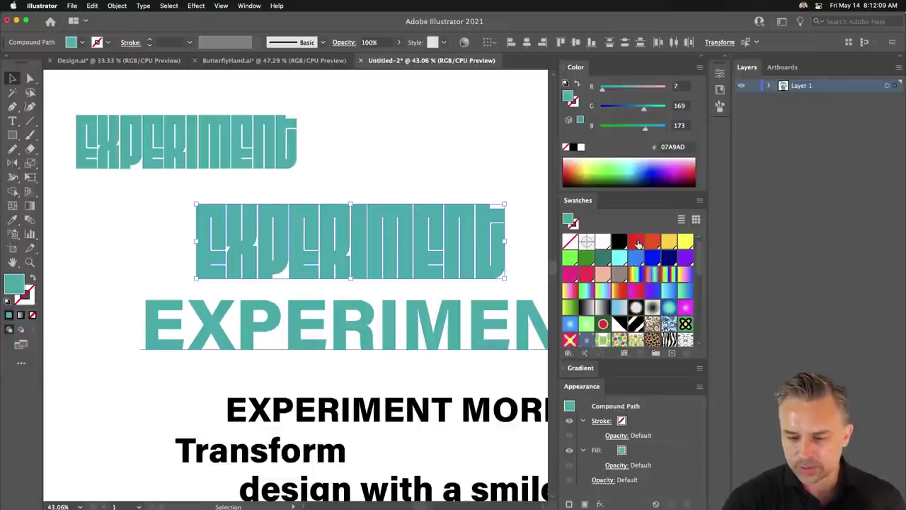
Step: Fill the outlined EXPERIMENT red, then colour each letter randomly with the RandomSwatchesFill script
{"action": "left_click", "coordinate": [637, 243]}
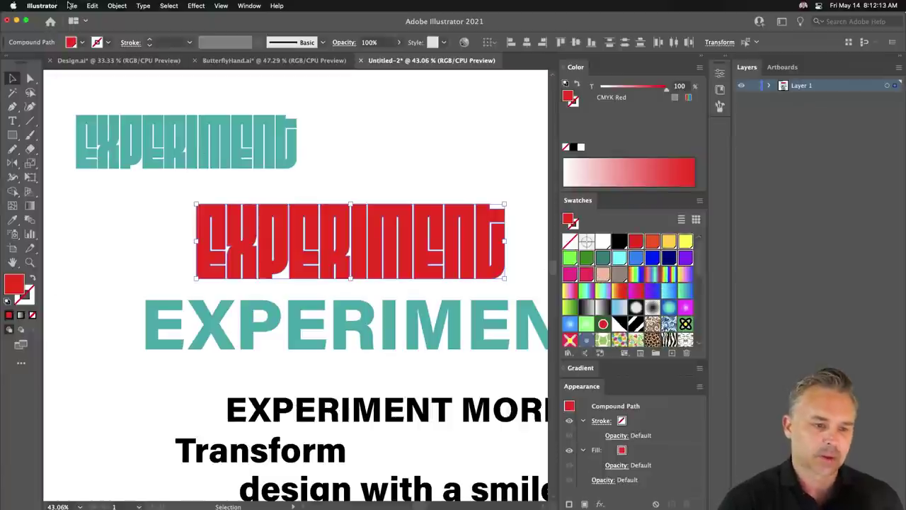
{"action": "left_click", "coordinate": [70, 5]}
{"action": "mouse_move", "coordinate": [78, 232]}
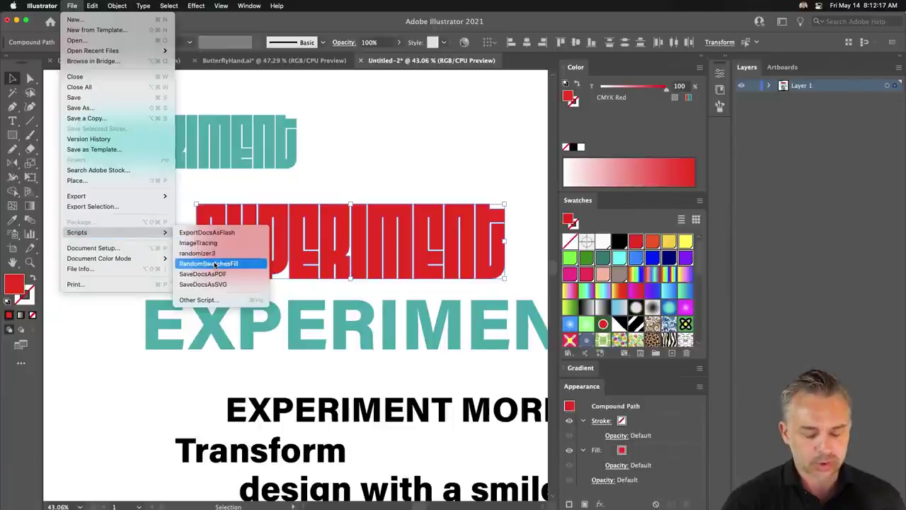
{"action": "left_click", "coordinate": [216, 263]}
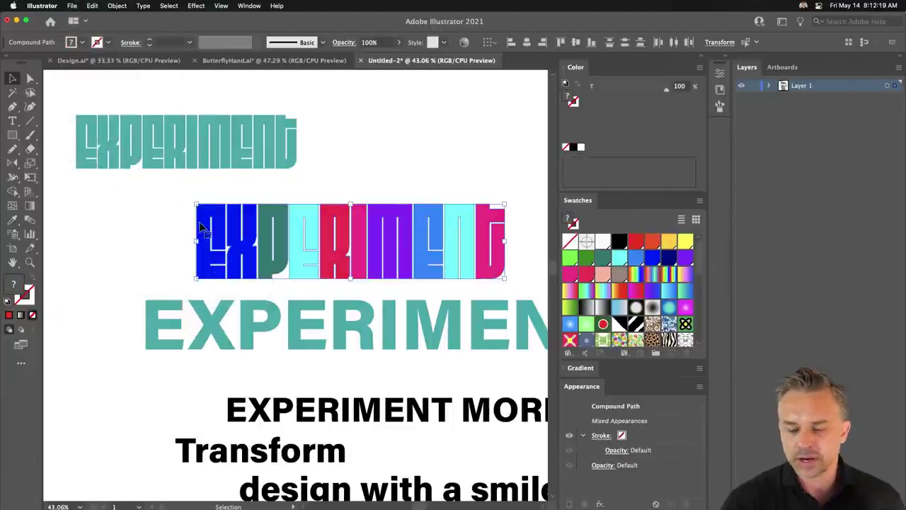
{"action": "left_click", "coordinate": [150, 228]}
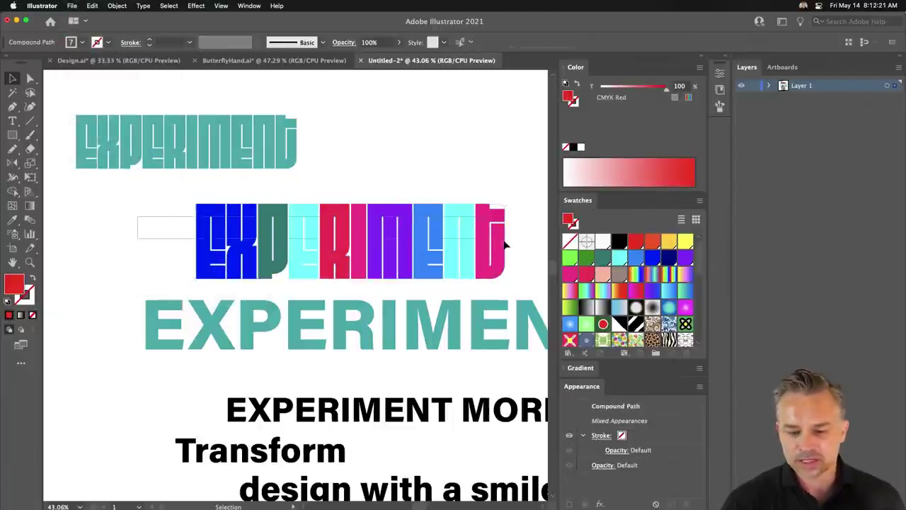
{"action": "left_click_drag", "start_coordinate": [156, 225], "coordinate": [204, 234]}
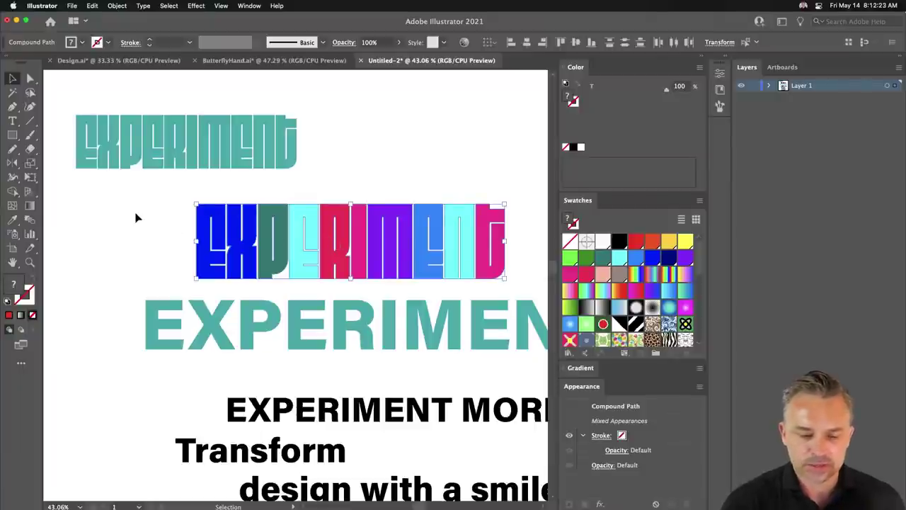
Step: Eyedrop pink from other letters onto the first E and the P
{"action": "left_click", "coordinate": [206, 260]}
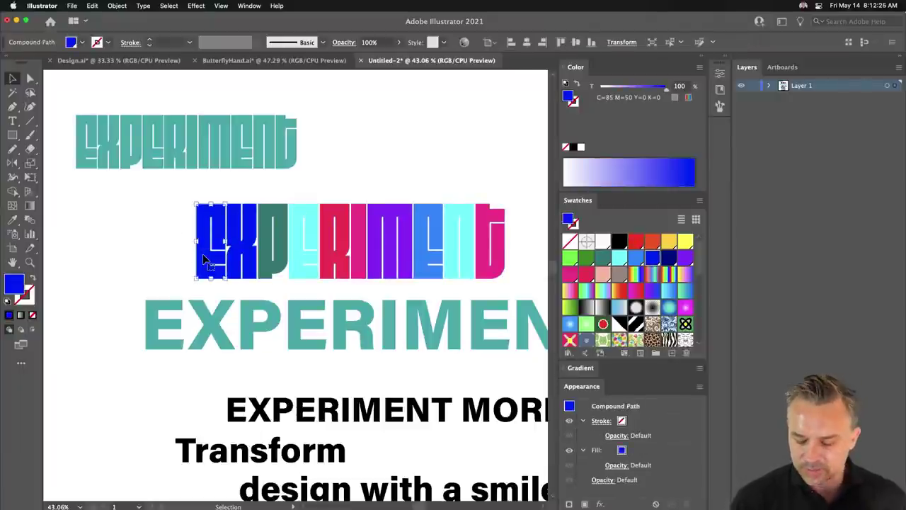
{"action": "key", "text": "i"}
{"action": "left_click", "coordinate": [354, 237]}
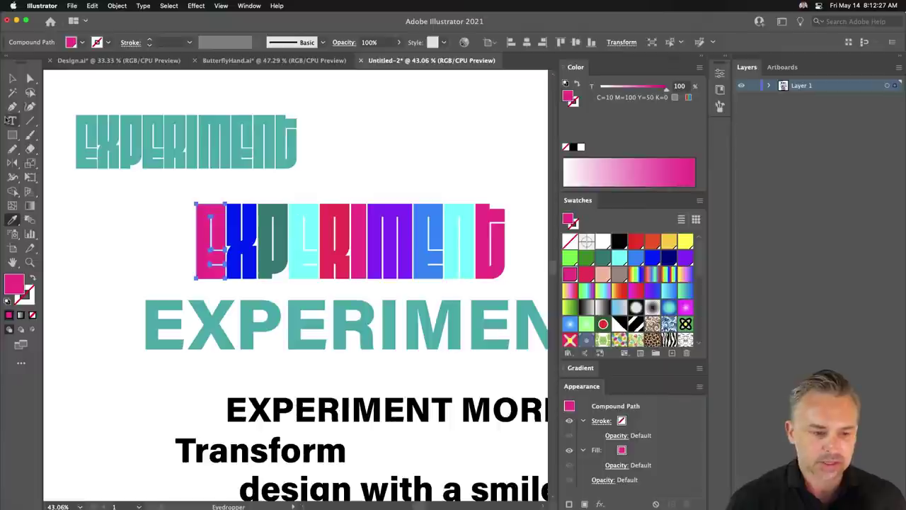
{"action": "left_click", "coordinate": [12, 78]}
{"action": "left_click", "coordinate": [385, 161]}
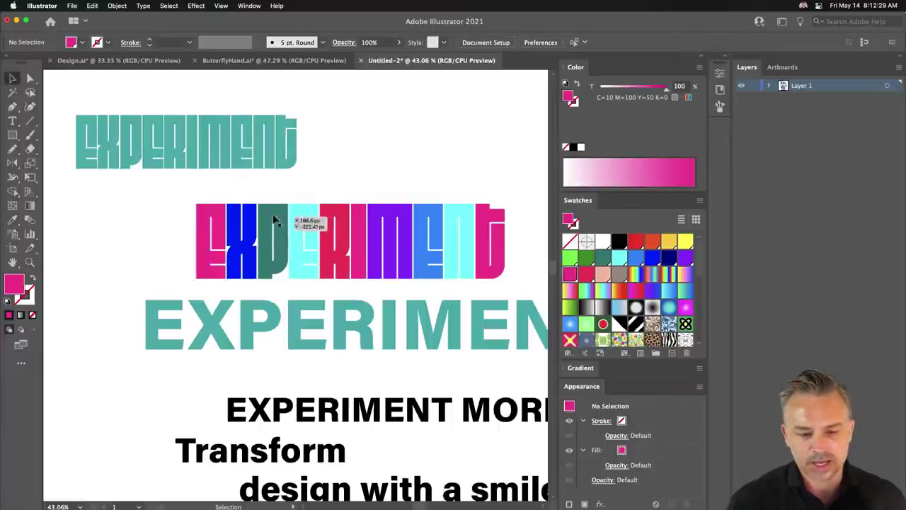
{"action": "left_click", "coordinate": [271, 241]}
{"action": "key", "text": "i"}
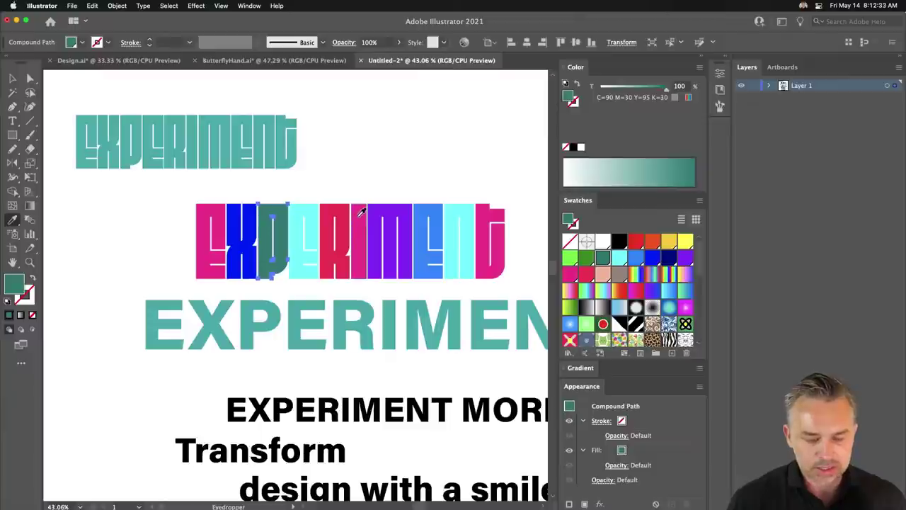
{"action": "left_click", "coordinate": [359, 213]}
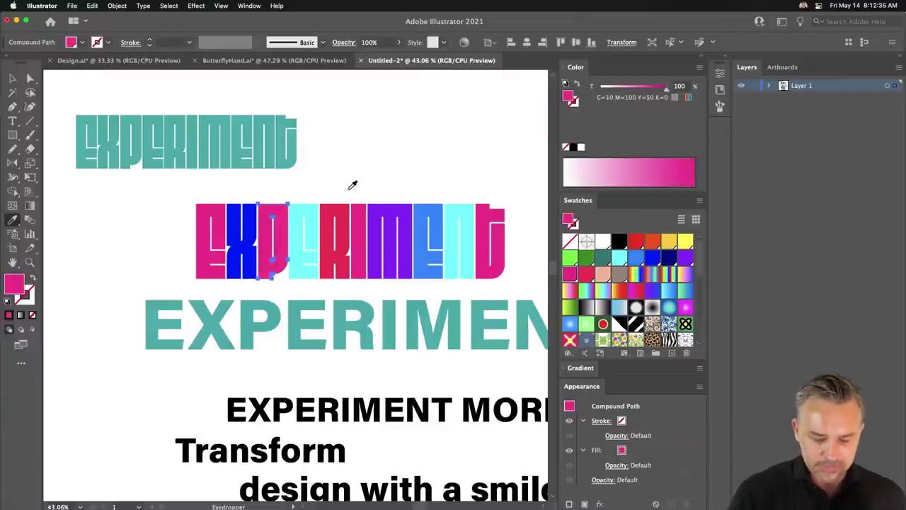
{"action": "left_click", "coordinate": [12, 78]}
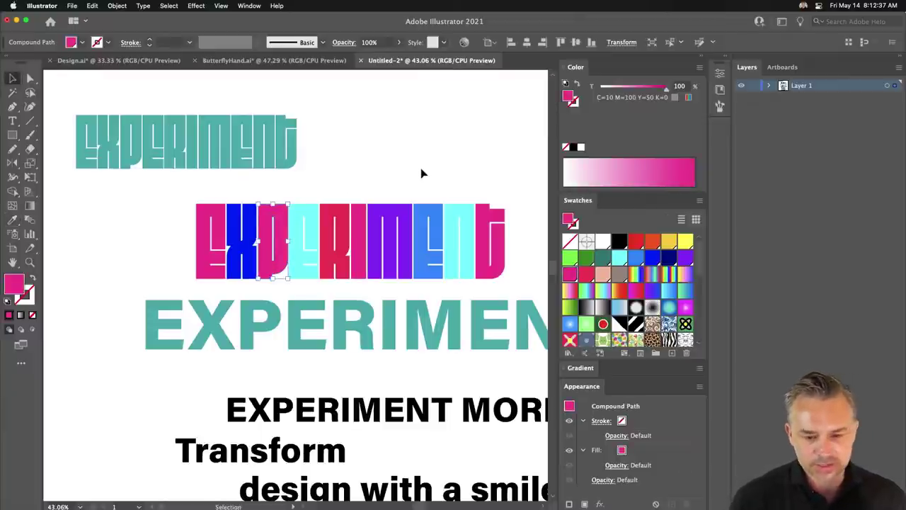
{"action": "left_click", "coordinate": [317, 195]}
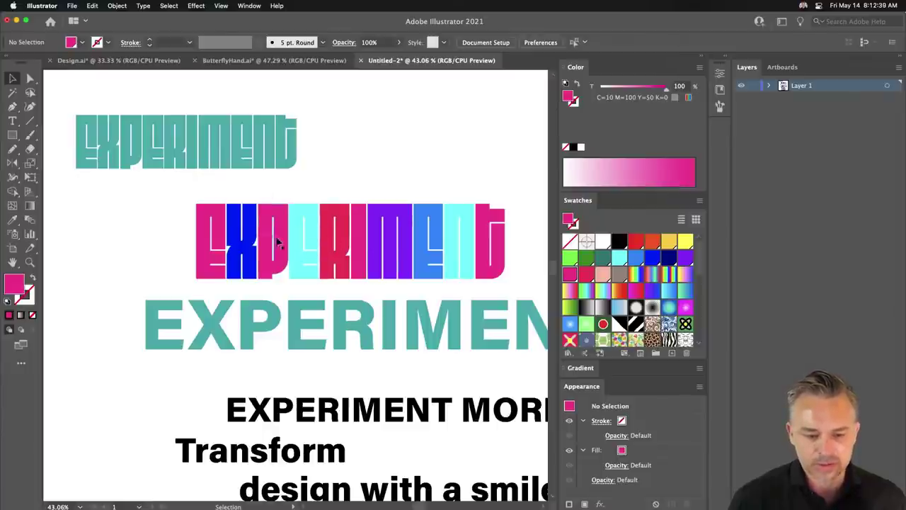
Step: Eyedrop the purple of the neighbouring I onto the R
{"action": "left_click", "coordinate": [329, 248]}
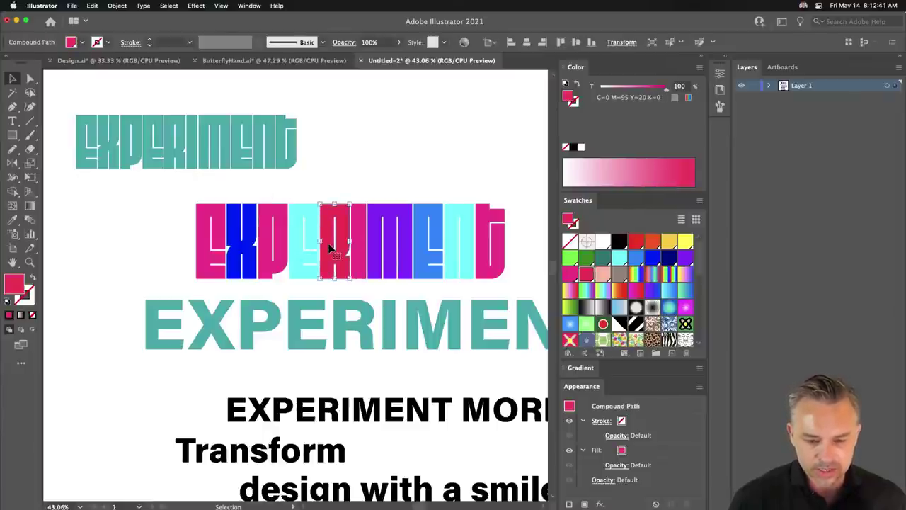
{"action": "key", "text": "i"}
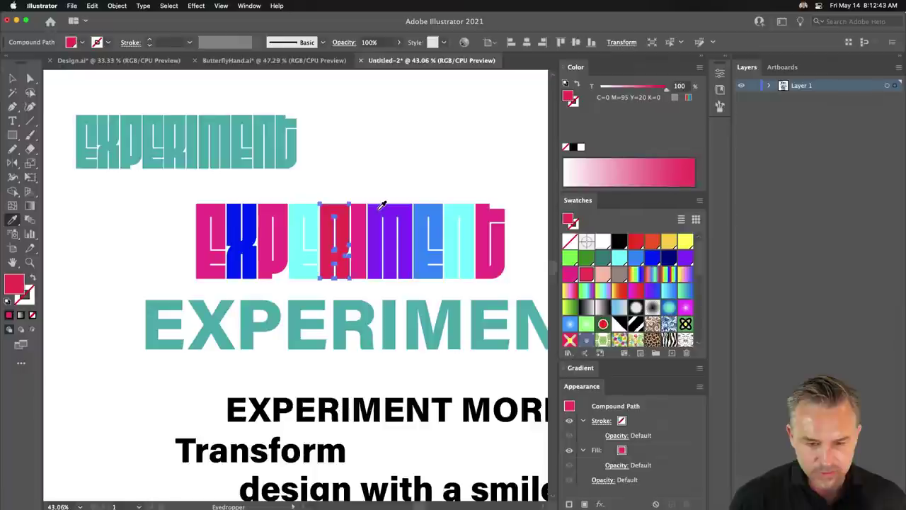
{"action": "left_click", "coordinate": [380, 209]}
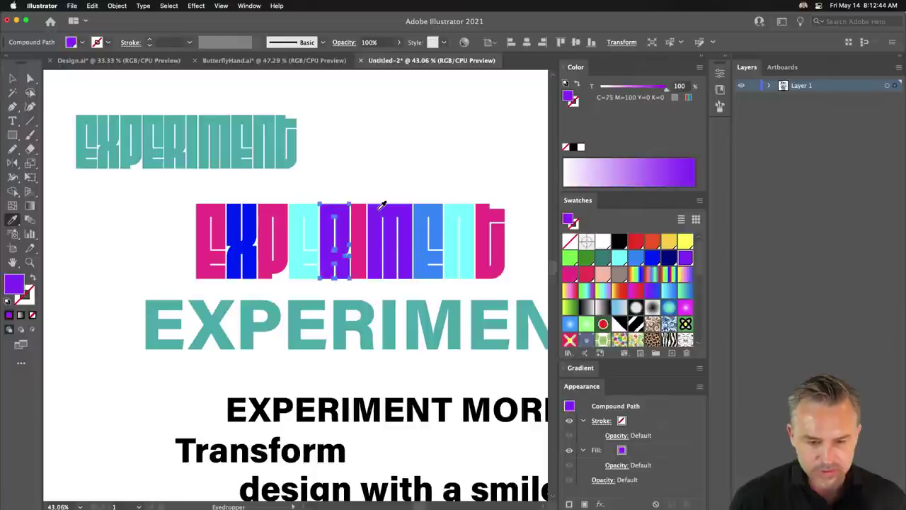
{"action": "left_click", "coordinate": [12, 80]}
{"action": "left_click", "coordinate": [137, 279]}
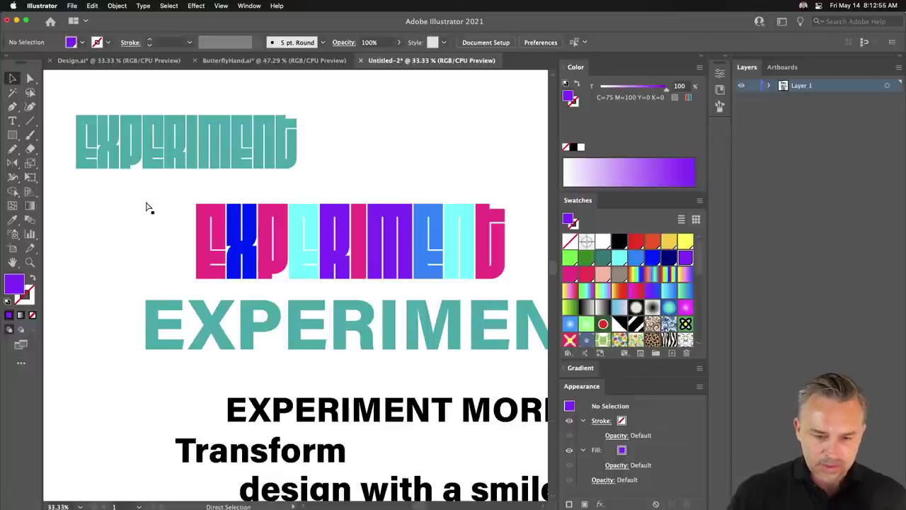
Step: Enlarge the multicoloured EXPERIMENT and move it into a clear area
{"action": "key", "text": "ctrl+minus"}
{"action": "key", "text": "ctrl+minus"}
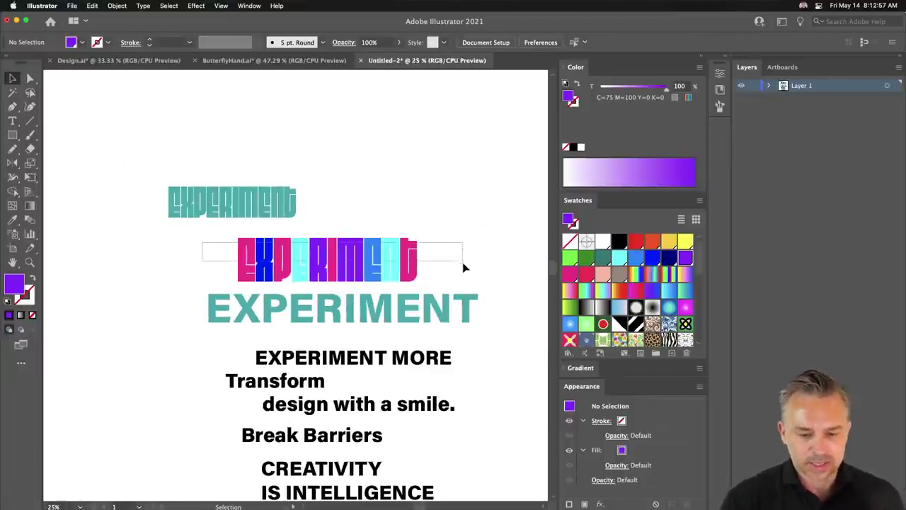
{"action": "left_click_drag", "start_coordinate": [204, 241], "coordinate": [465, 266]}
{"action": "left_click_drag", "start_coordinate": [323, 162], "coordinate": [318, 184]}
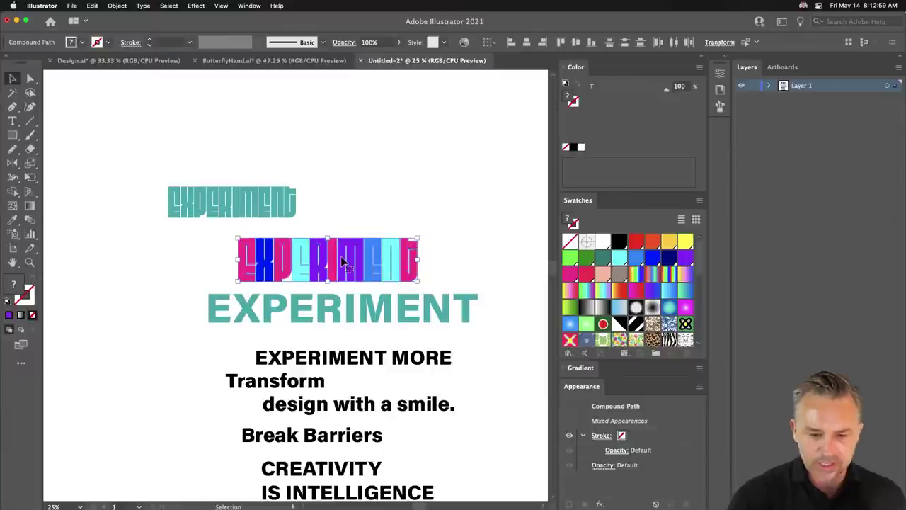
{"action": "left_click_drag", "start_coordinate": [329, 258], "coordinate": [484, 117]}
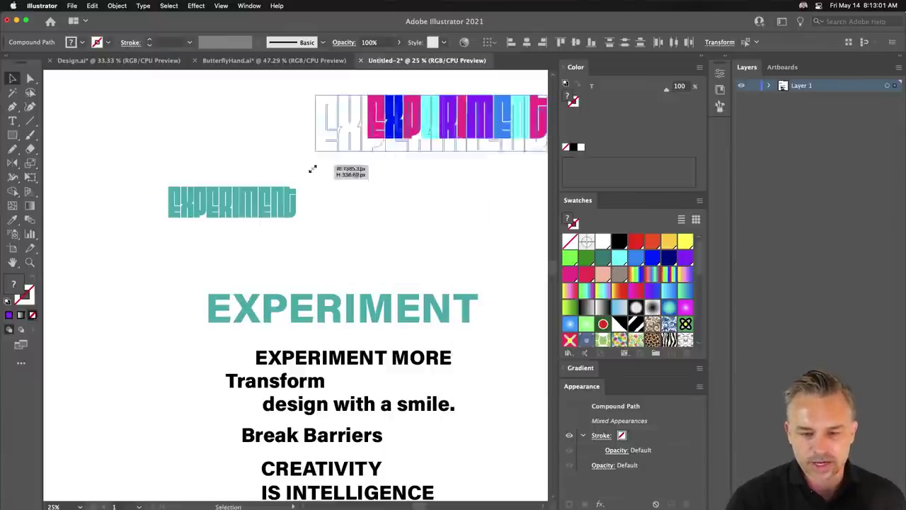
{"action": "left_click_drag", "start_coordinate": [368, 144], "coordinate": [239, 216]}
{"action": "scroll", "coordinate": [342, 110], "scroll_direction": "right", "scroll_amount": 2}
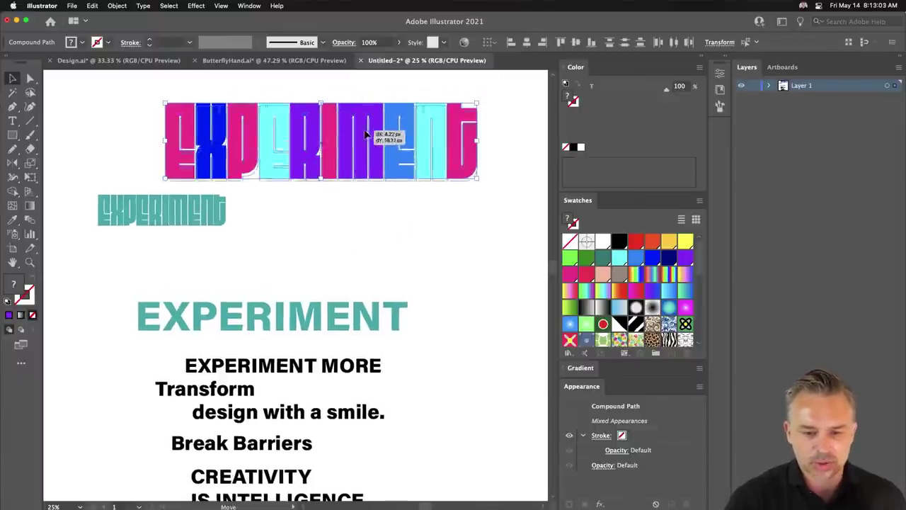
{"action": "left_click_drag", "start_coordinate": [343, 113], "coordinate": [384, 113]}
{"action": "scroll", "coordinate": [294, 142], "scroll_direction": "right", "scroll_amount": 2}
{"action": "left_click_drag", "start_coordinate": [295, 144], "coordinate": [323, 176]}
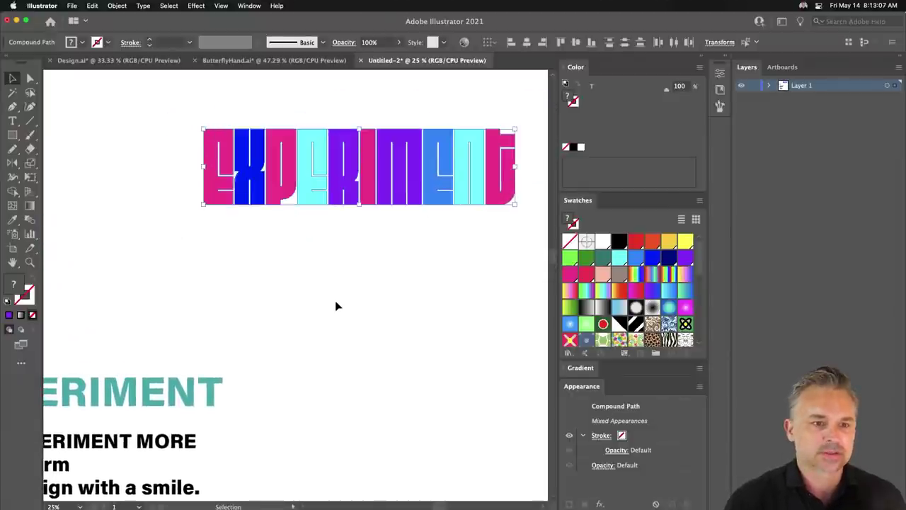
{"action": "left_click", "coordinate": [335, 304]}
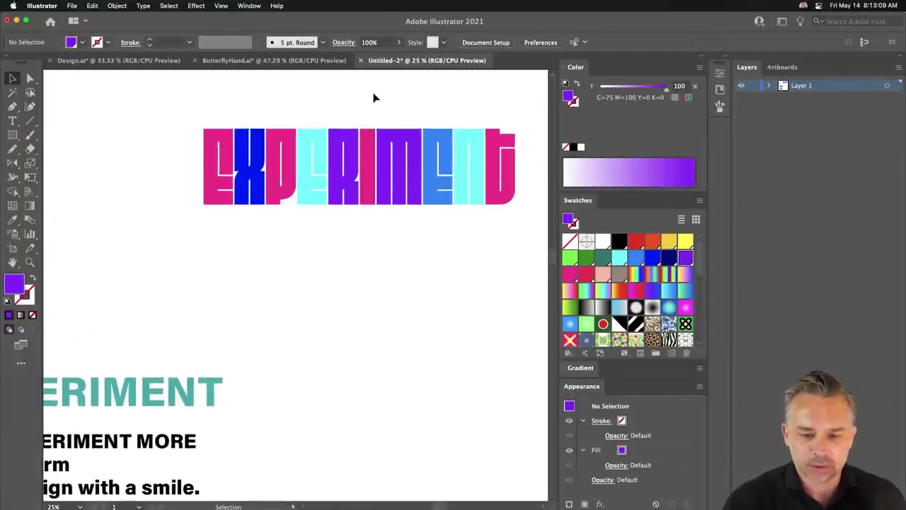
Step: Move the black-and-teal text off the artboard leftwards and lay EXPERIMENT across the artboard
{"action": "left_click_drag", "start_coordinate": [195, 113], "coordinate": [508, 253]}
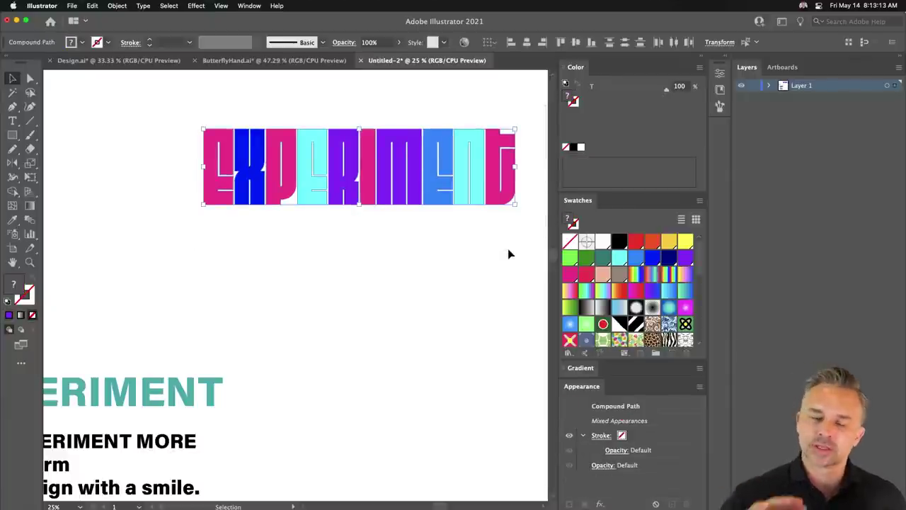
{"action": "key", "text": "super"}
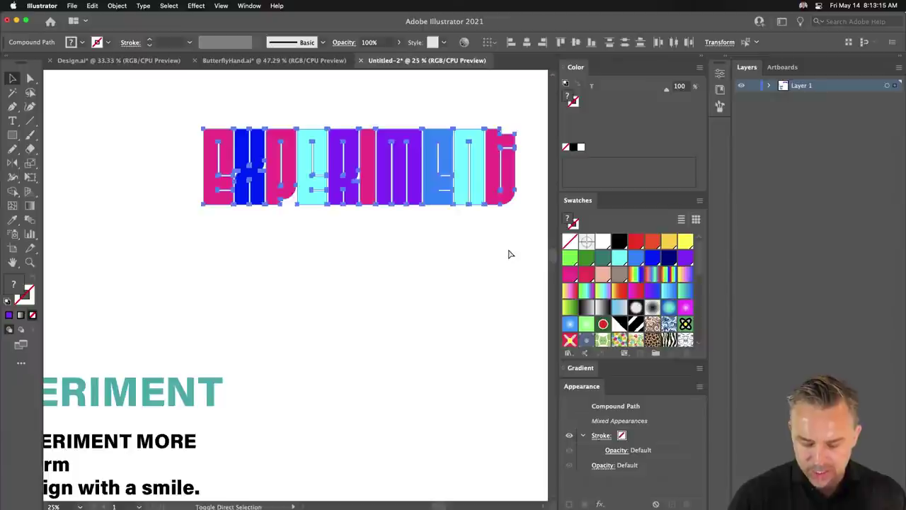
{"action": "left_click_drag", "start_coordinate": [161, 331], "coordinate": [307, 274]}
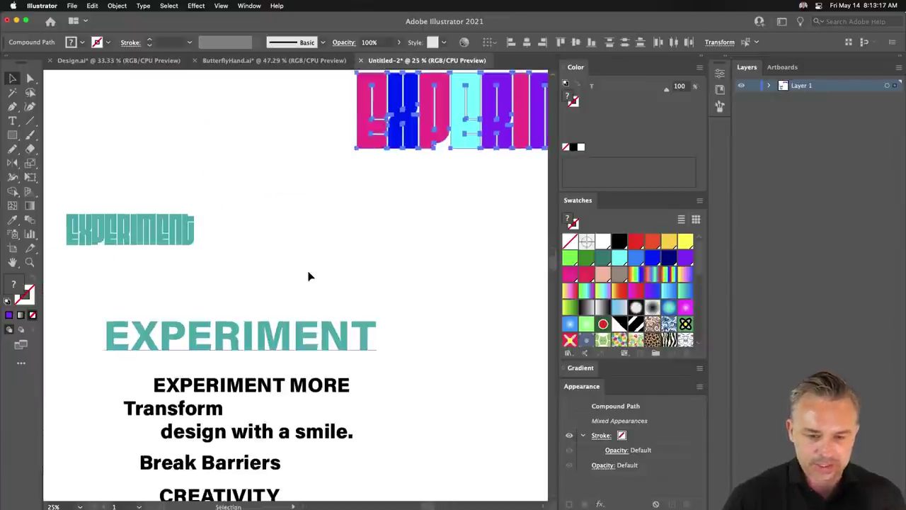
{"action": "key", "text": "super+minus"}
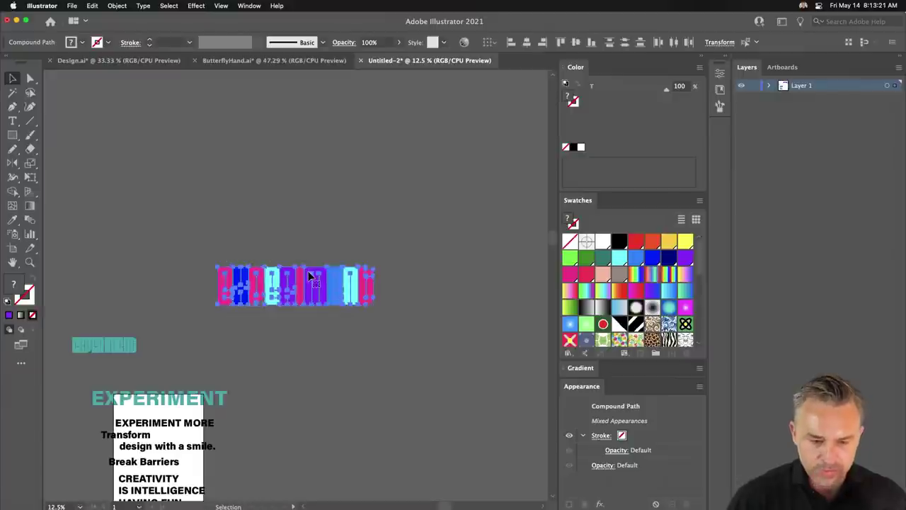
{"action": "left_click_drag", "start_coordinate": [300, 314], "coordinate": [437, 195]}
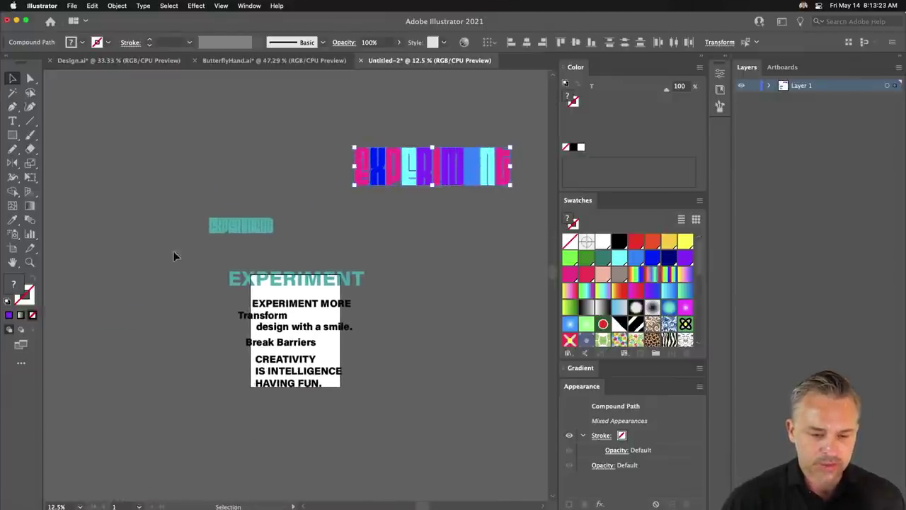
{"action": "left_click_drag", "start_coordinate": [351, 282], "coordinate": [211, 277]}
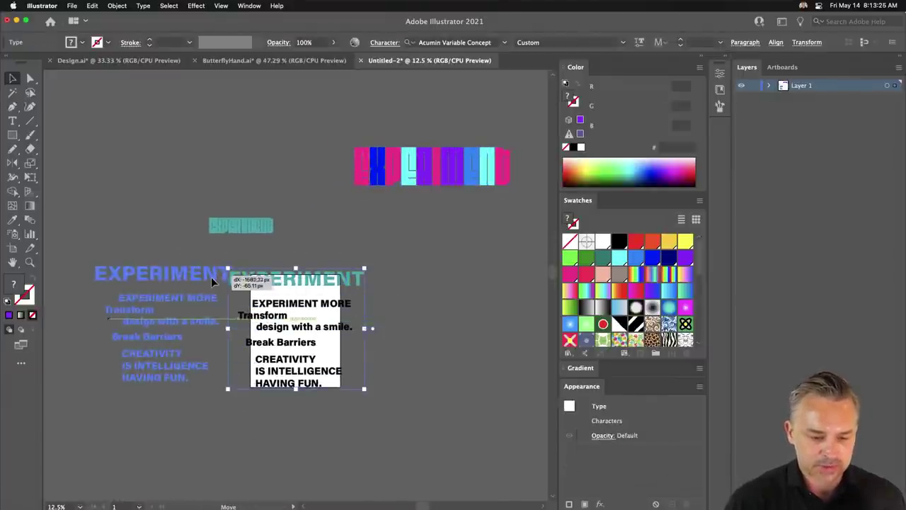
{"action": "left_click", "coordinate": [297, 135]}
{"action": "left_click", "coordinate": [425, 180]}
{"action": "left_click_drag", "start_coordinate": [453, 174], "coordinate": [302, 325]}
{"action": "key", "text": "super+equal"}
{"action": "key", "text": "super+equal"}
{"action": "key", "text": "super+equal"}
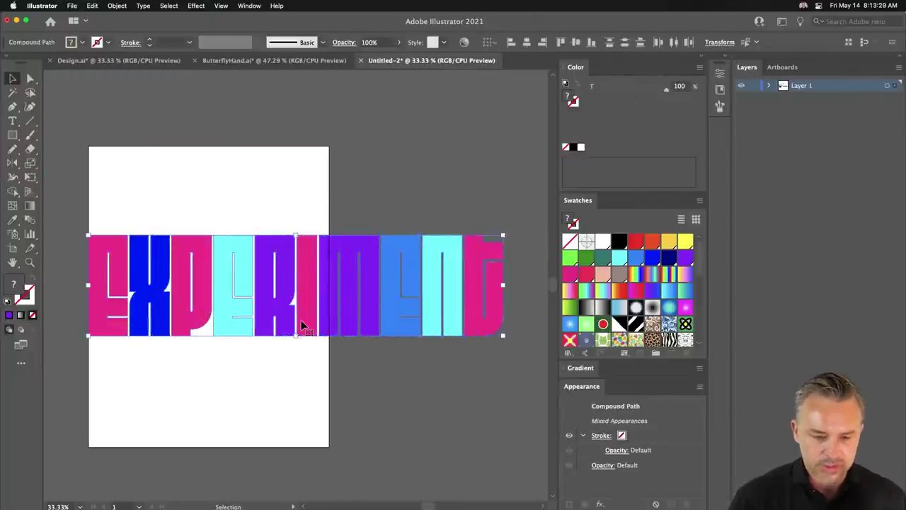
Step: Scale the multicoloured EXPERIMENT lettering down to the artboard's width
{"action": "left_click", "coordinate": [701, 58]}
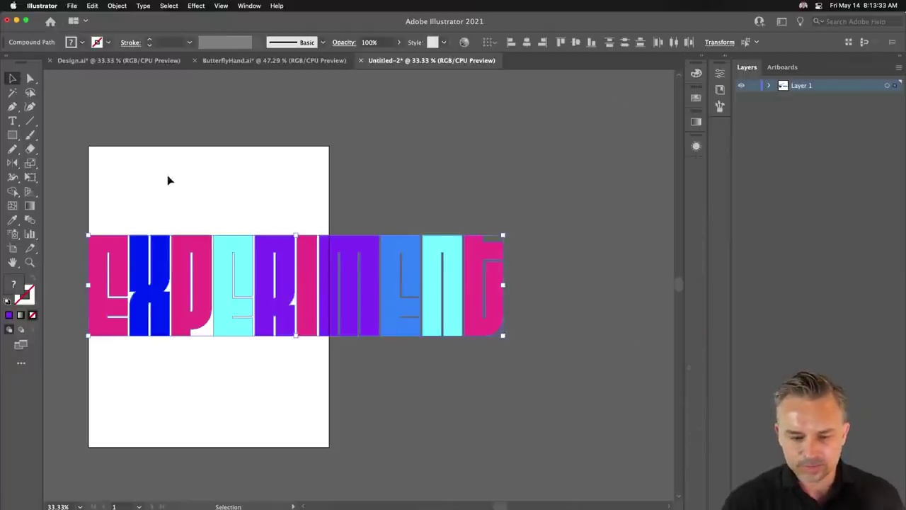
{"action": "left_click_drag", "start_coordinate": [168, 178], "coordinate": [364, 189]}
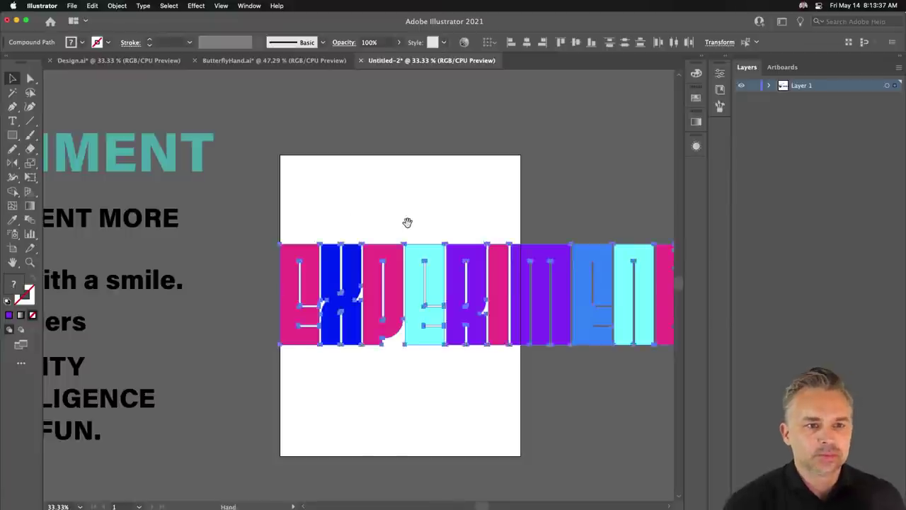
{"action": "mouse_move", "coordinate": [406, 223]}
{"action": "left_mouse_down"}
{"action": "mouse_move", "coordinate": [217, 222]}
{"action": "mouse_move", "coordinate": [264, 221]}
{"action": "left_mouse_up"}
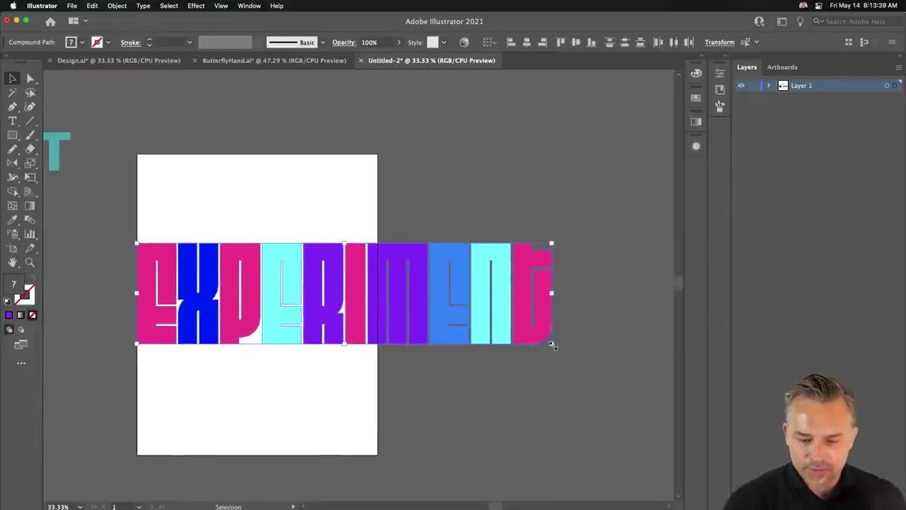
{"action": "left_click_drag", "start_coordinate": [553, 346], "coordinate": [376, 301]}
{"action": "mouse_move", "coordinate": [182, 201]}
{"action": "left_mouse_down"}
{"action": "mouse_move", "coordinate": [314, 210]}
{"action": "mouse_move", "coordinate": [306, 210]}
{"action": "left_mouse_up"}
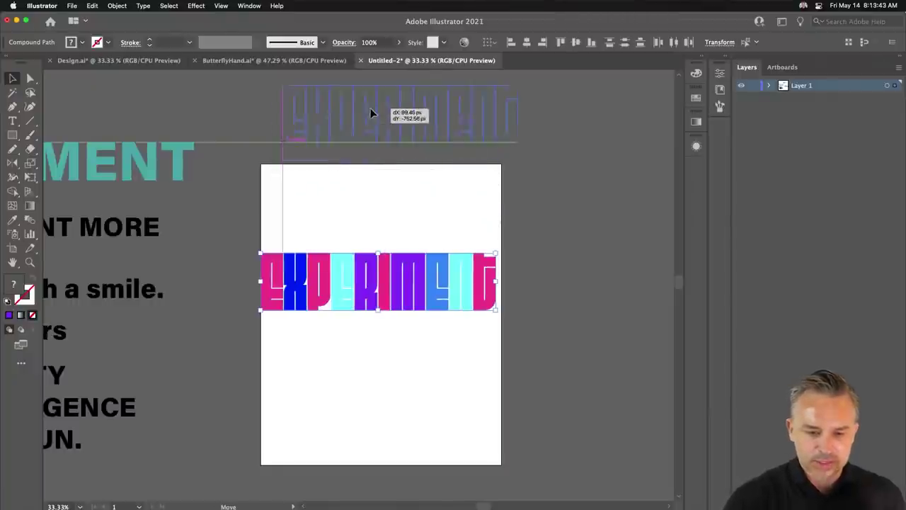
Step: Keep a copy above the artboard, widen MENT under EXPERI to match, and centre the stack
{"action": "mouse_move", "coordinate": [351, 281]}
{"action": "left_mouse_down"}
{"action": "mouse_move", "coordinate": [370, 113]}
{"action": "mouse_move", "coordinate": [351, 298]}
{"action": "mouse_move", "coordinate": [362, 303]}
{"action": "left_mouse_up"}
{"action": "left_click", "coordinate": [340, 214]}
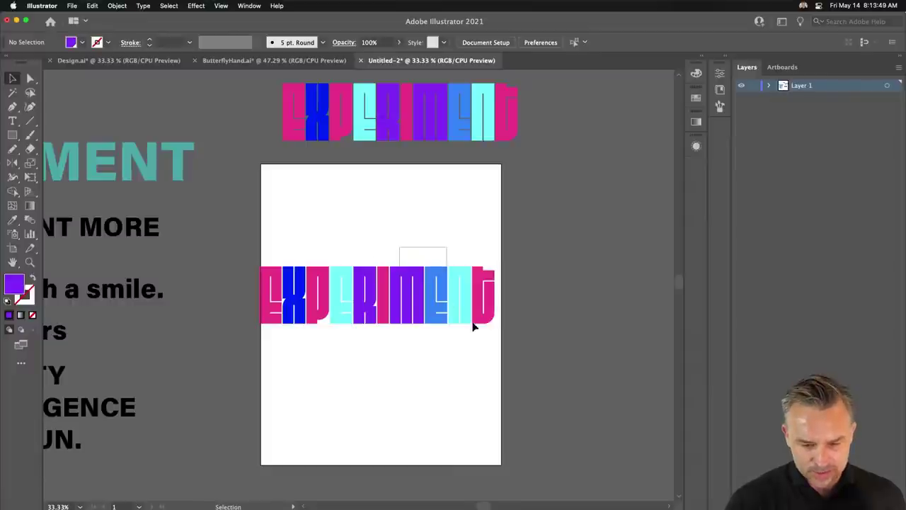
{"action": "mouse_move", "coordinate": [475, 326]}
{"action": "left_mouse_down"}
{"action": "mouse_move", "coordinate": [382, 289]}
{"action": "mouse_move", "coordinate": [283, 347]}
{"action": "left_mouse_up"}
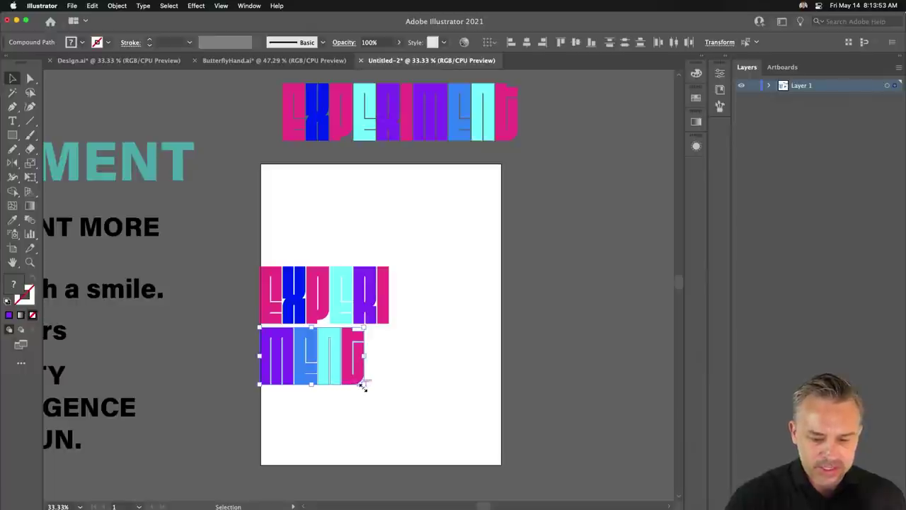
{"action": "left_click_drag", "start_coordinate": [363, 386], "coordinate": [389, 405]}
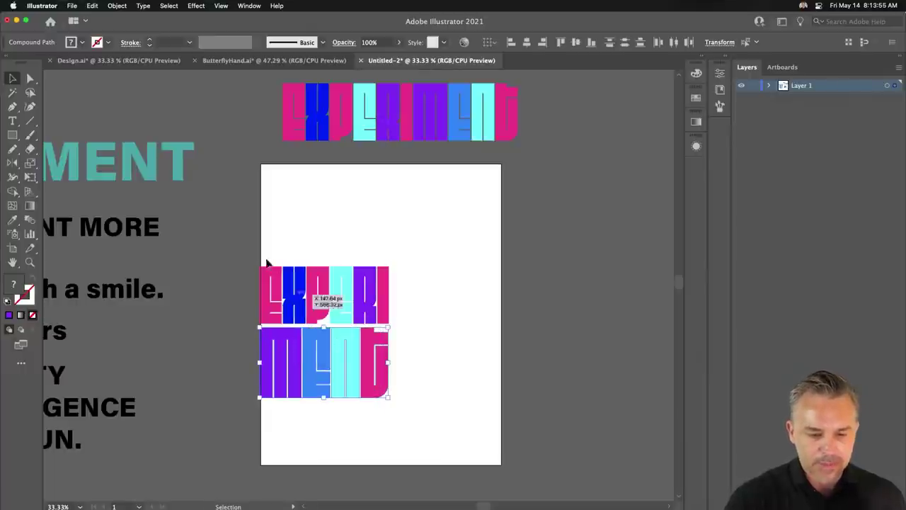
{"action": "left_click_drag", "start_coordinate": [263, 250], "coordinate": [382, 410]}
{"action": "left_click_drag", "start_coordinate": [337, 362], "coordinate": [398, 283]}
{"action": "left_click", "coordinate": [258, 238]}
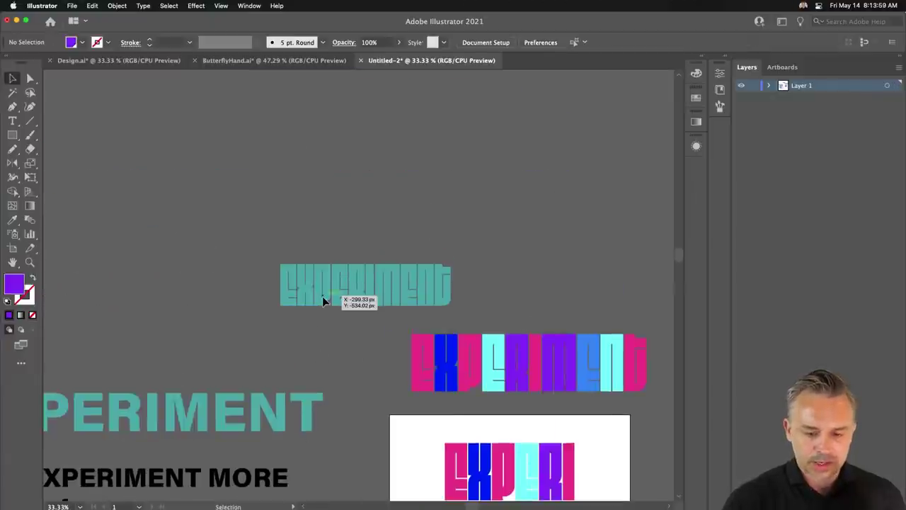
Step: Place the teal EXPERIMENT copy below the stack, retype it as MORE, and widen it
{"action": "left_click", "coordinate": [322, 296]}
{"action": "mouse_move", "coordinate": [322, 296]}
{"action": "left_mouse_down"}
{"action": "mouse_move", "coordinate": [236, 147]}
{"action": "mouse_move", "coordinate": [191, 98]}
{"action": "mouse_move", "coordinate": [449, 361]}
{"action": "mouse_move", "coordinate": [401, 445]}
{"action": "mouse_move", "coordinate": [330, 463]}
{"action": "left_mouse_up"}
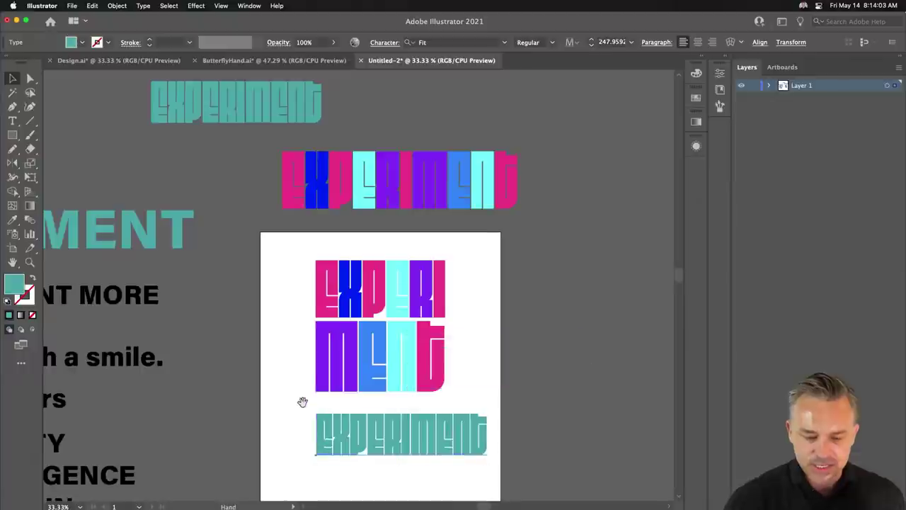
{"action": "left_click_drag", "start_coordinate": [303, 403], "coordinate": [336, 312]}
{"action": "double_click", "coordinate": [401, 354]}
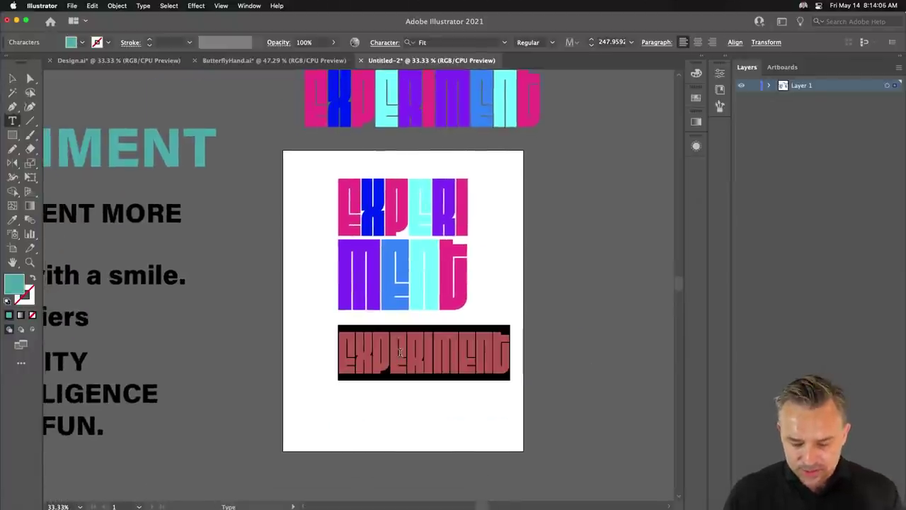
{"action": "type", "text": "MORE"}
{"action": "left_click", "coordinate": [12, 78]}
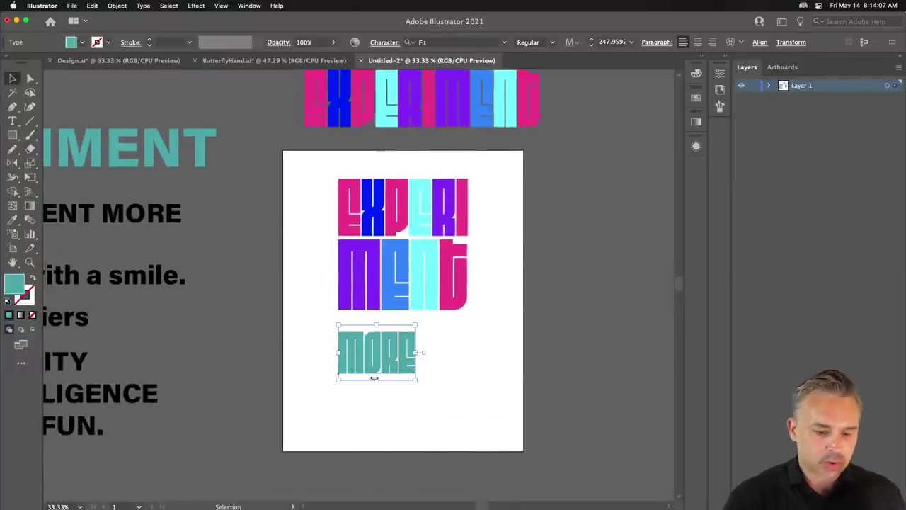
{"action": "left_click_drag", "start_coordinate": [415, 381], "coordinate": [466, 440]}
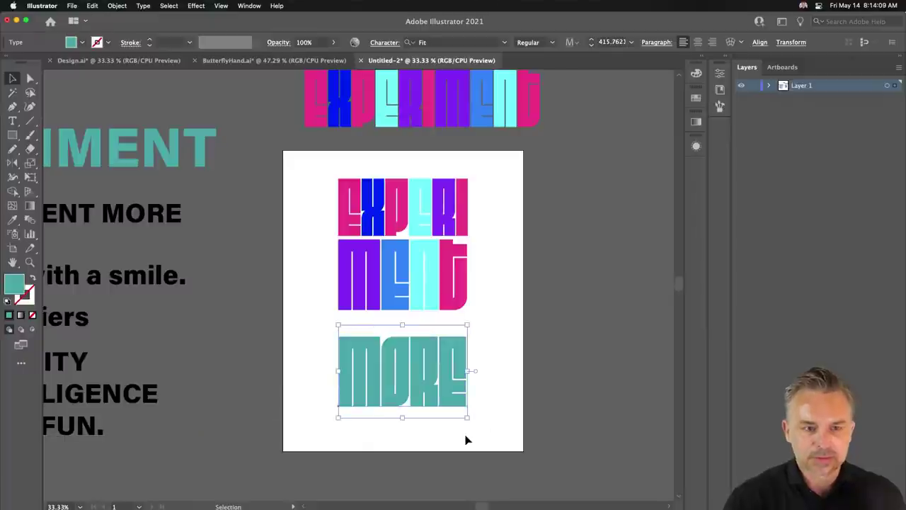
Step: Convert MORE to outlines and combine it into a single compound path
{"action": "key", "text": "super+equal"}
{"action": "key", "text": "super+equal"}
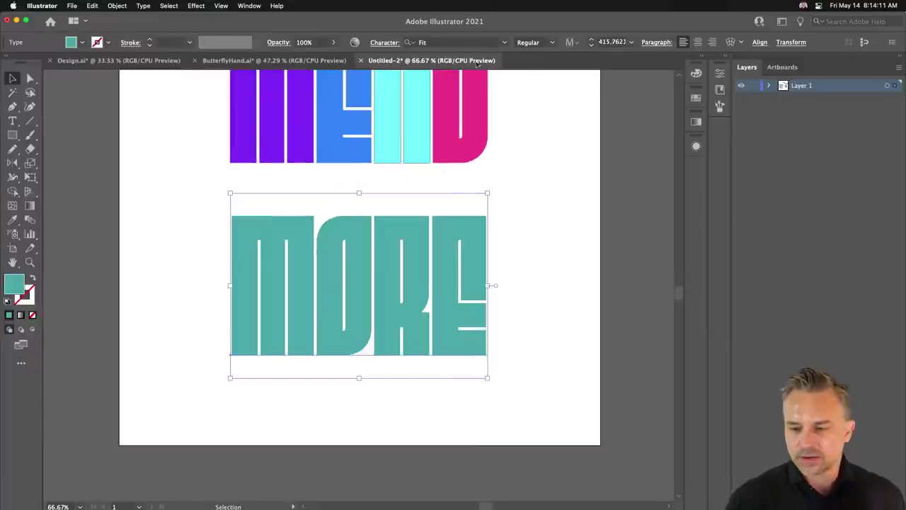
{"action": "right_click", "coordinate": [354, 211]}
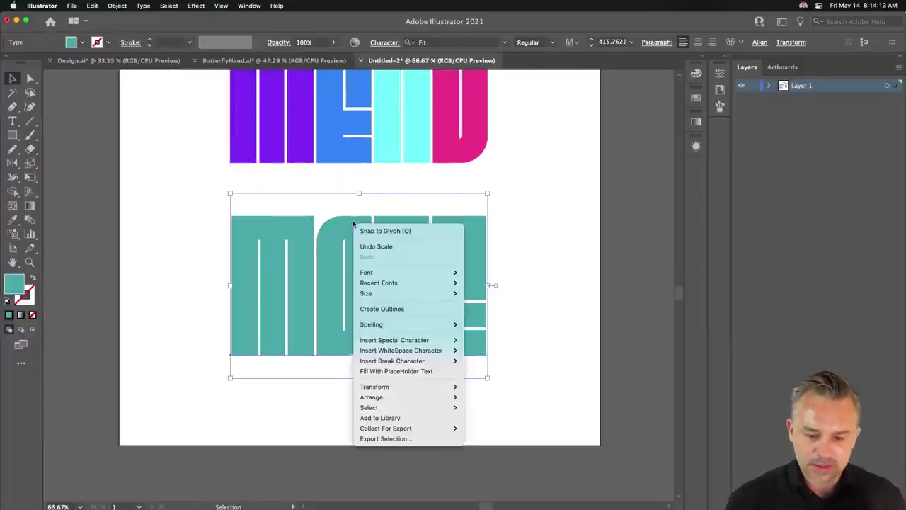
{"action": "left_click", "coordinate": [389, 309]}
{"action": "right_click", "coordinate": [358, 242]}
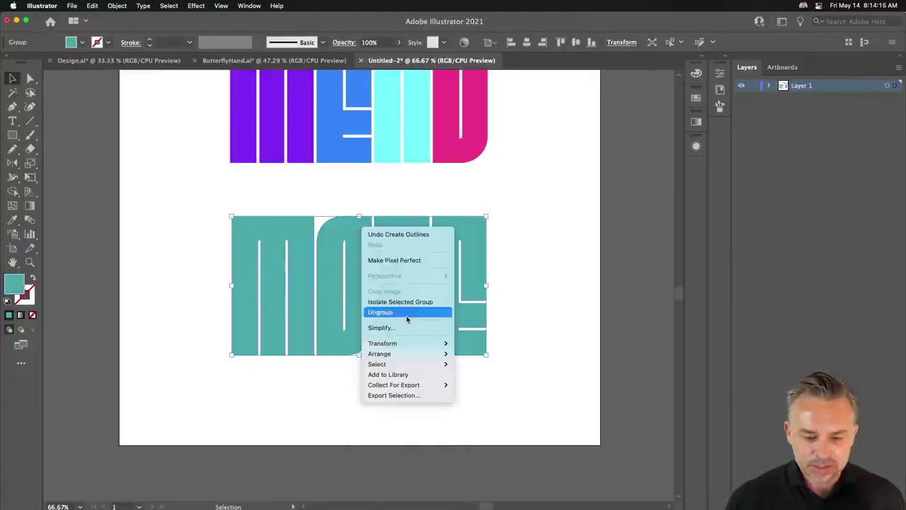
{"action": "left_click", "coordinate": [394, 313]}
{"action": "scroll", "coordinate": [383, 228], "scroll_direction": "up", "scroll_amount": 3}
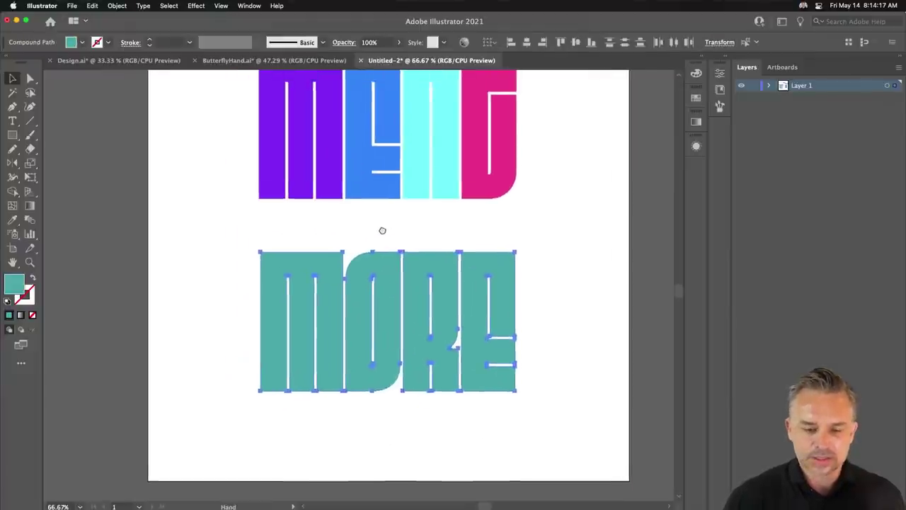
{"action": "left_click", "coordinate": [703, 58]}
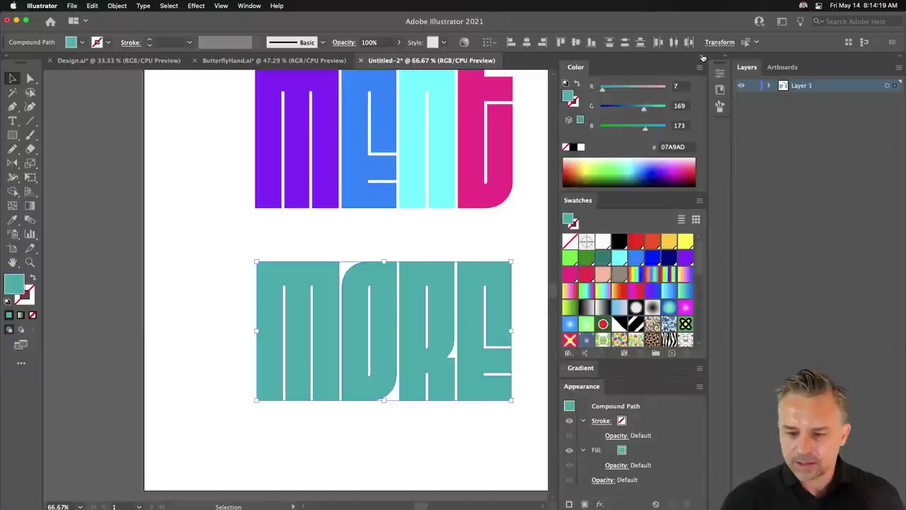
Step: Save MENT's cyan, blue, purple and magenta as a new colour group from the selected artwork
{"action": "double_click", "coordinate": [625, 69]}
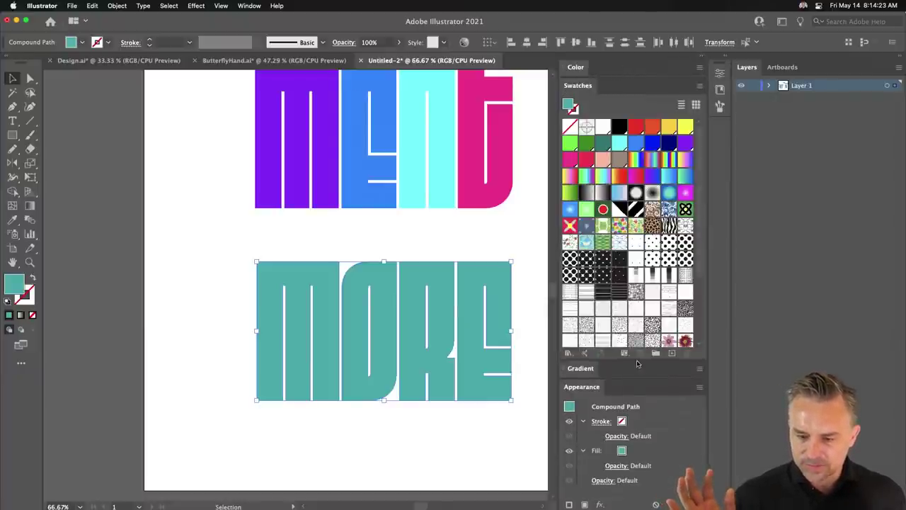
{"action": "double_click", "coordinate": [634, 385]}
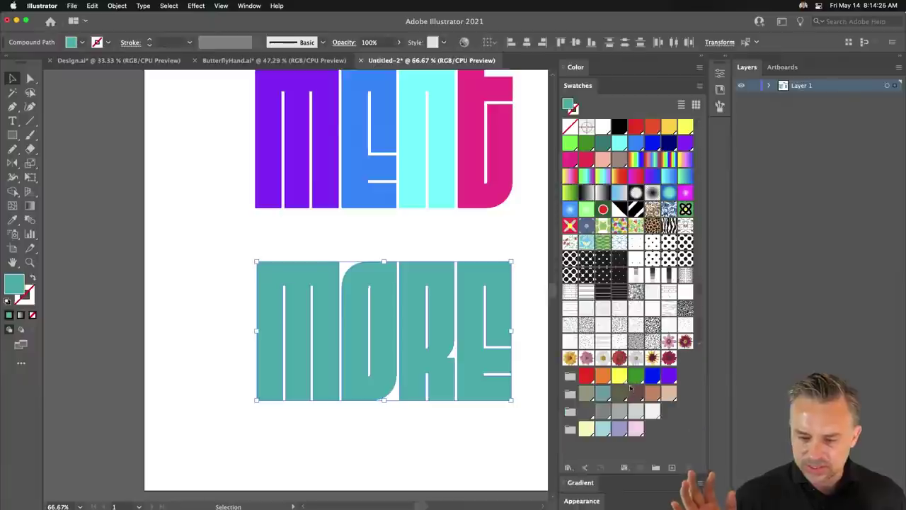
{"action": "mouse_move", "coordinate": [201, 128]}
{"action": "left_mouse_down"}
{"action": "mouse_move", "coordinate": [498, 181]}
{"action": "mouse_move", "coordinate": [611, 455]}
{"action": "left_mouse_up"}
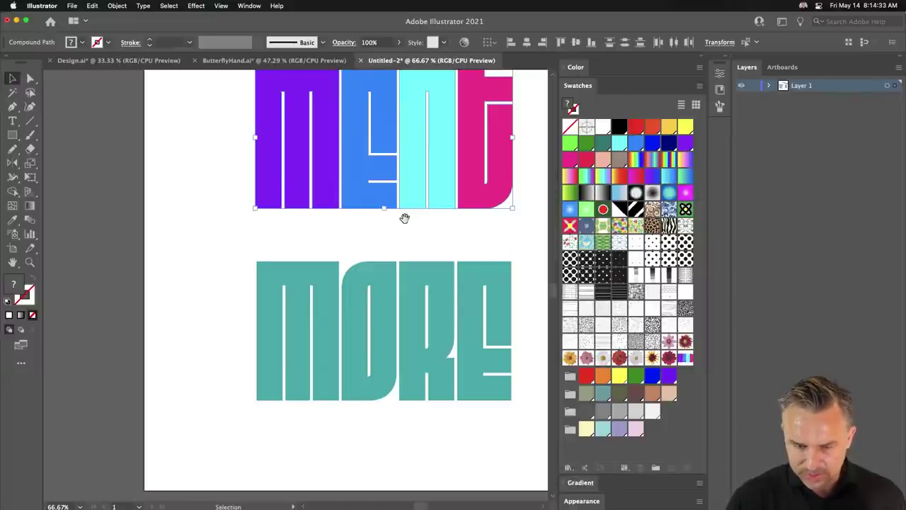
{"action": "scroll", "coordinate": [375, 217], "scroll_direction": "right", "scroll_amount": 3}
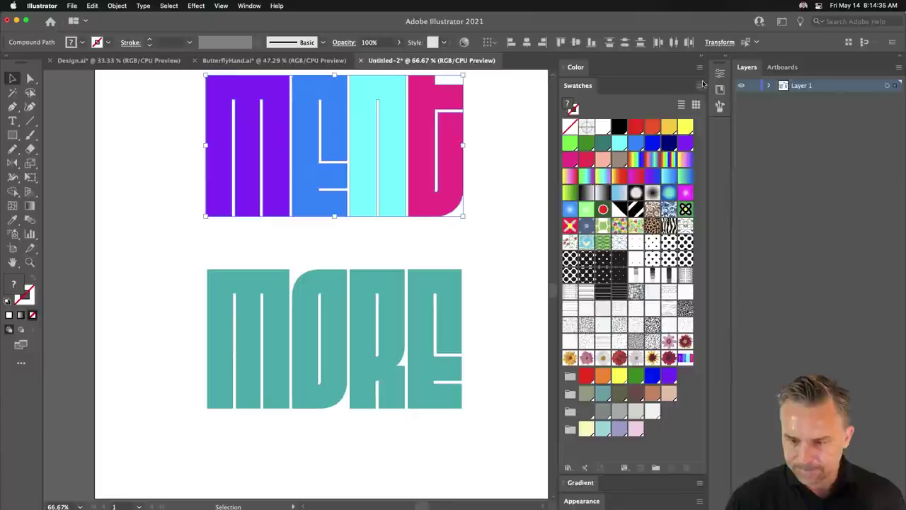
{"action": "left_click", "coordinate": [699, 86]}
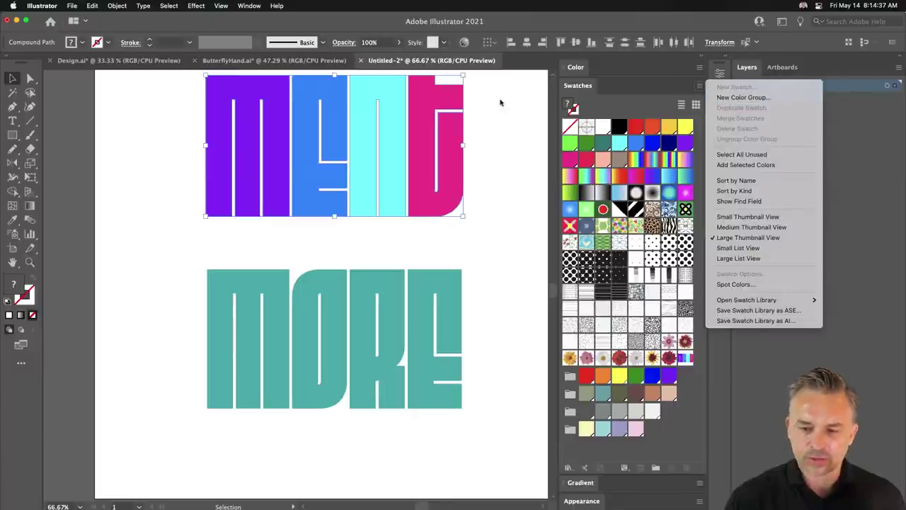
{"action": "left_click", "coordinate": [611, 317]}
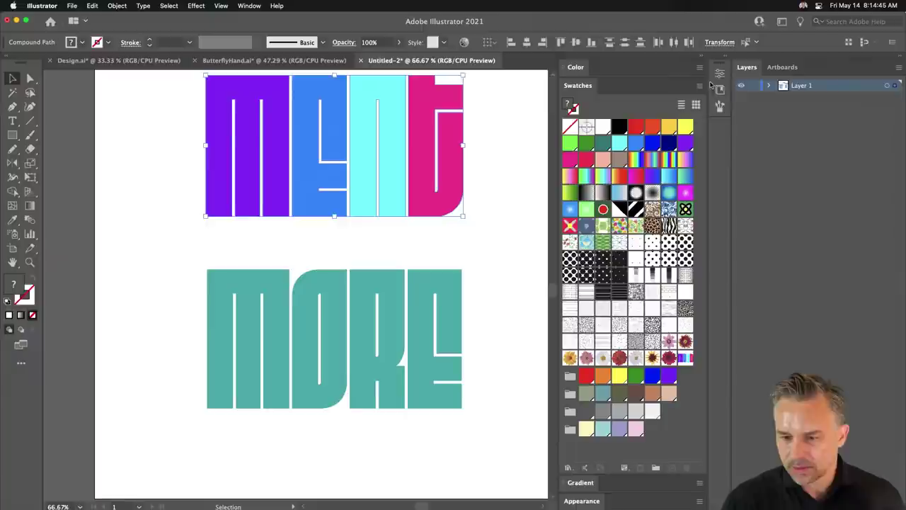
{"action": "left_click", "coordinate": [700, 86]}
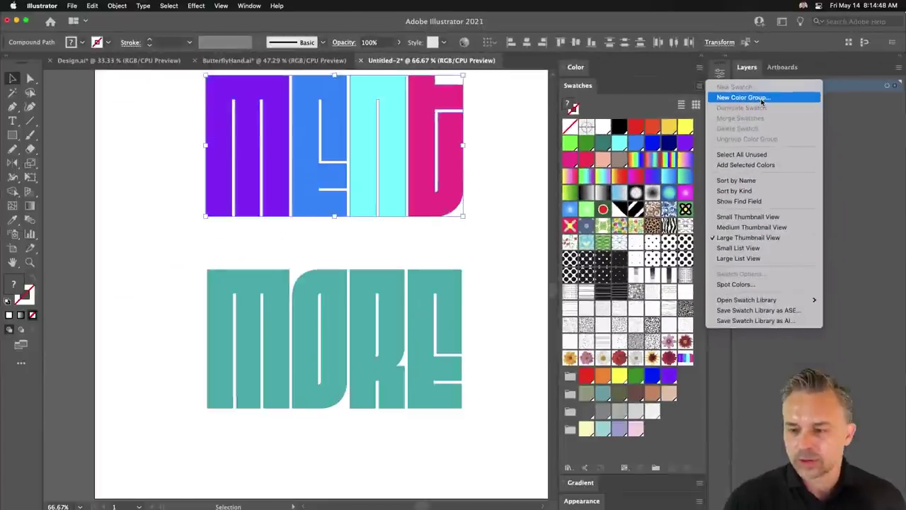
{"action": "left_click", "coordinate": [761, 99]}
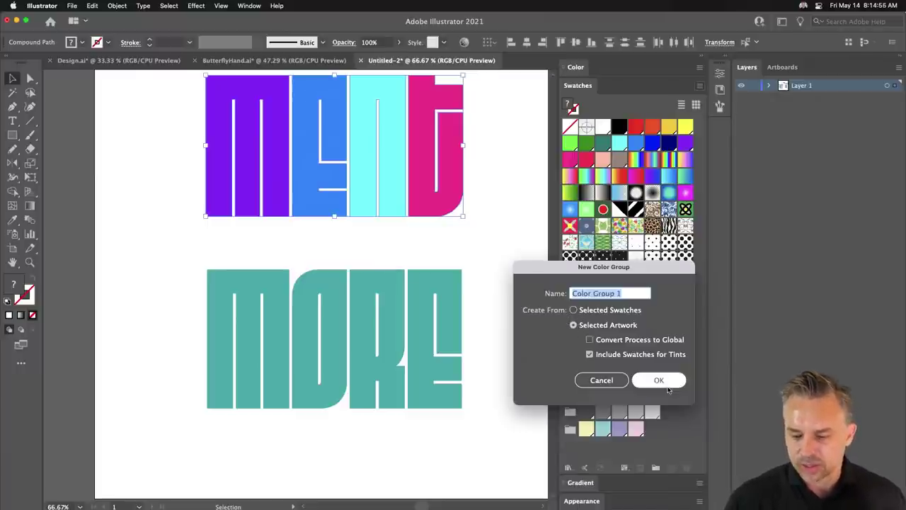
{"action": "left_click", "coordinate": [658, 380]}
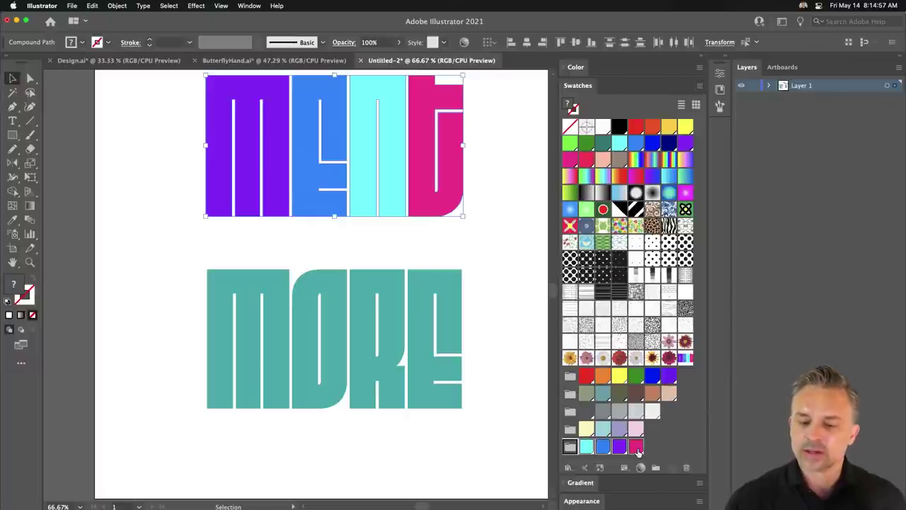
Step: Move the colour group to the top of Swatches and fill MORE with its cyan
{"action": "left_click", "coordinate": [415, 241]}
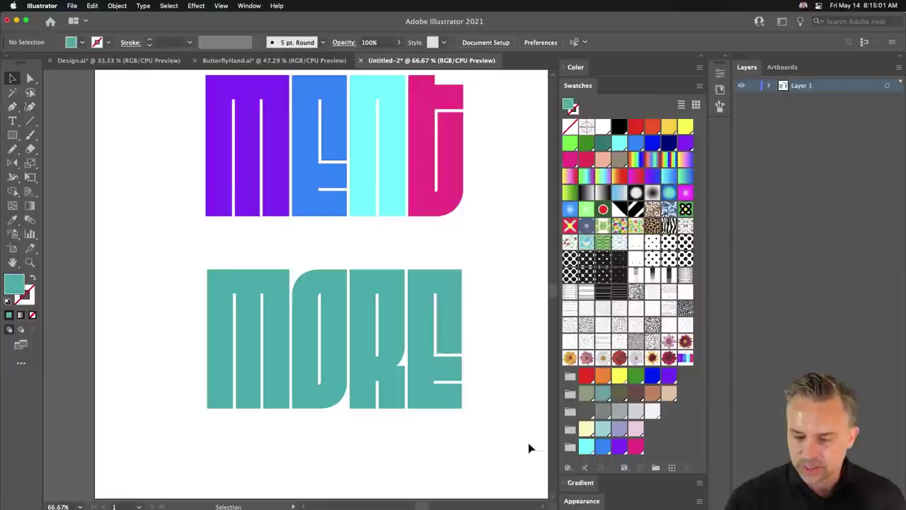
{"action": "left_click", "coordinate": [567, 447]}
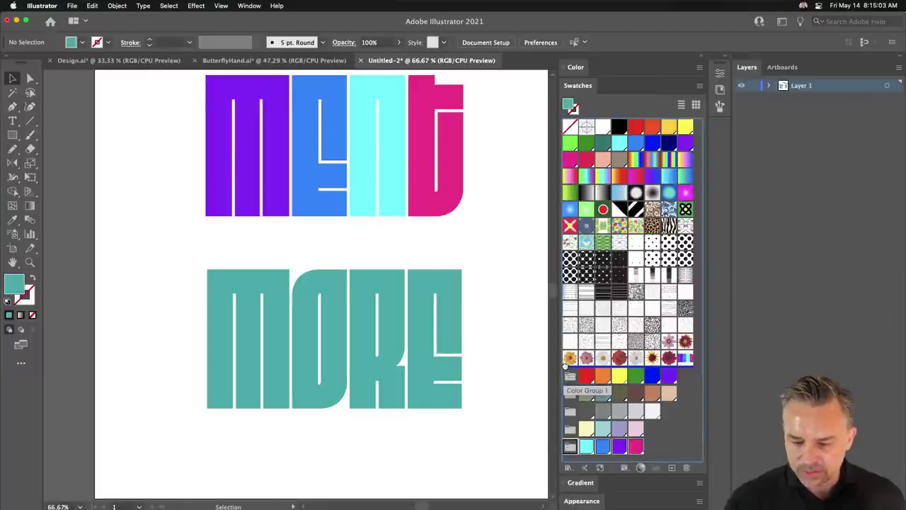
{"action": "left_click_drag", "start_coordinate": [566, 366], "coordinate": [566, 365]}
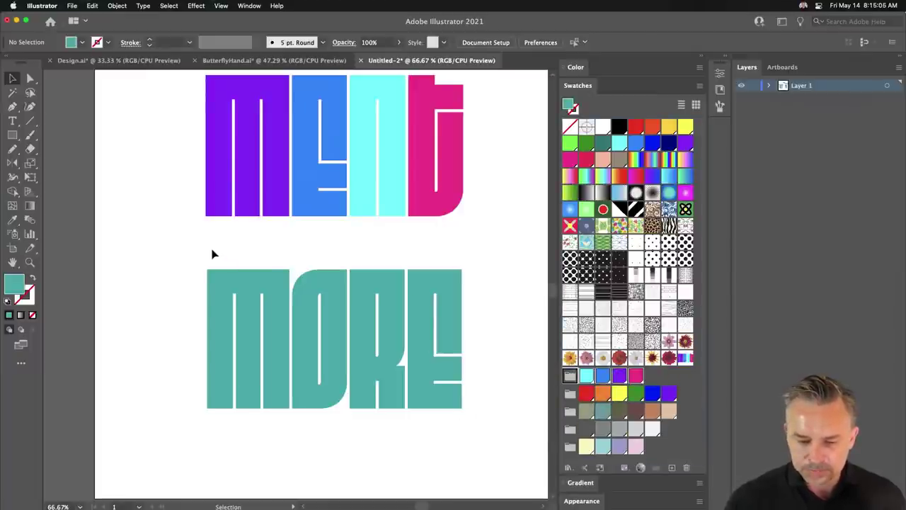
{"action": "left_click_drag", "start_coordinate": [176, 257], "coordinate": [417, 347]}
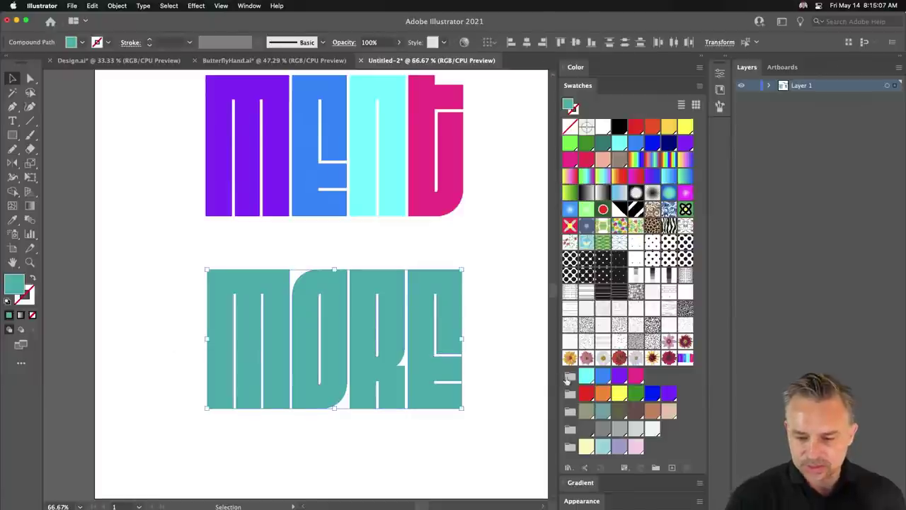
{"action": "left_click", "coordinate": [587, 376]}
{"action": "left_click", "coordinate": [637, 377], "text": "shift"}
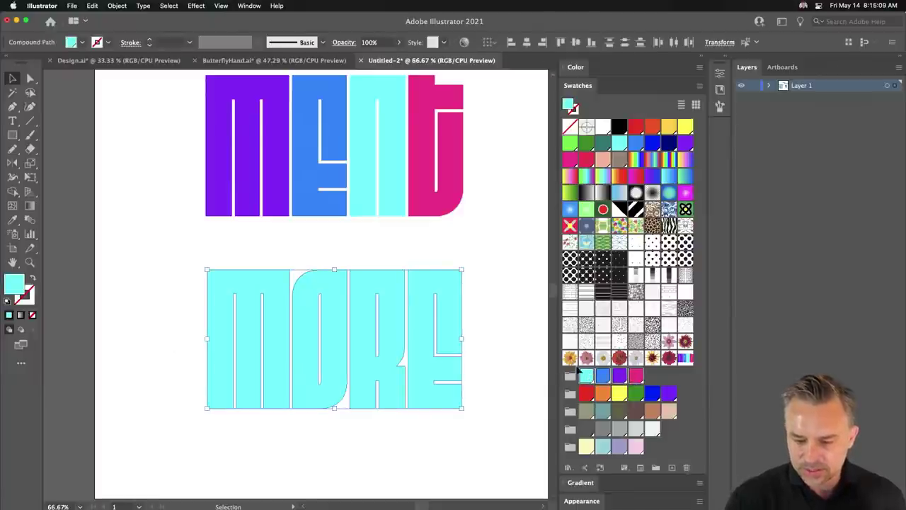
Step: Colour MORE's letters randomly from the four-colour group using the RandomSwatchesFill script
{"action": "left_click", "coordinate": [71, 6]}
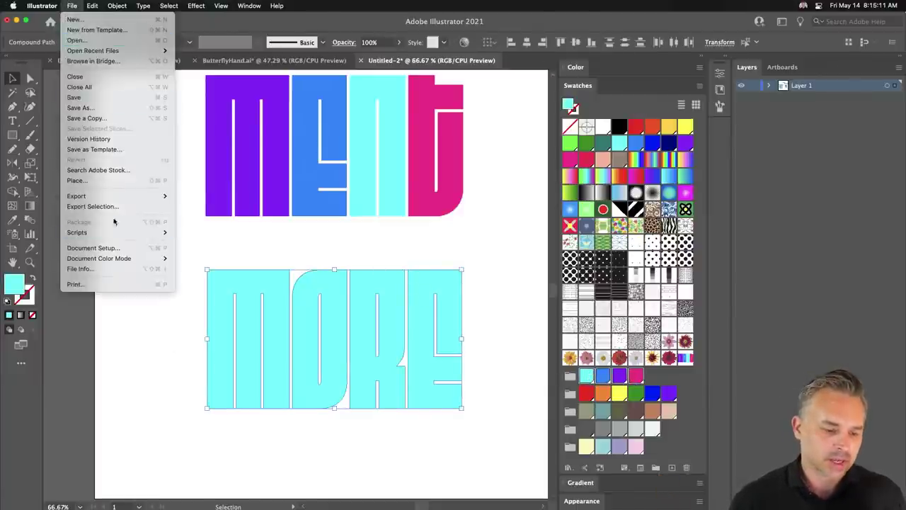
{"action": "mouse_move", "coordinate": [113, 232]}
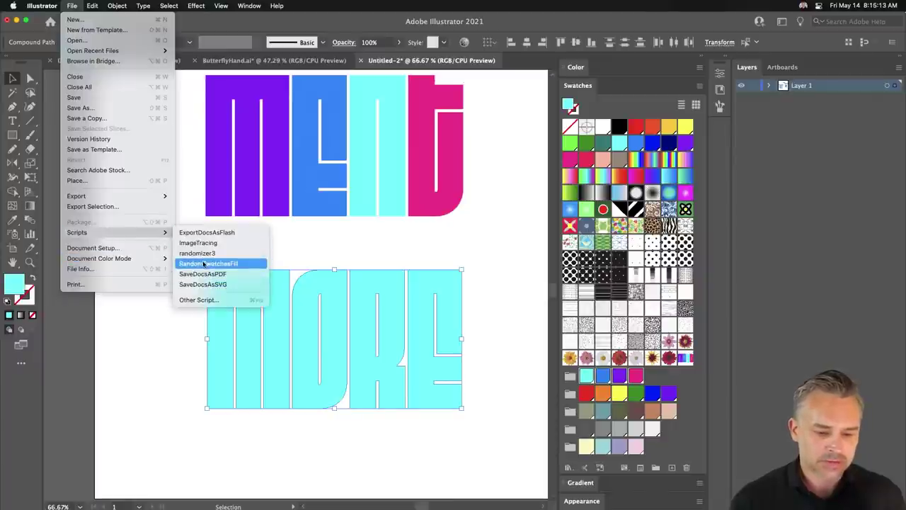
{"action": "left_click", "coordinate": [204, 264]}
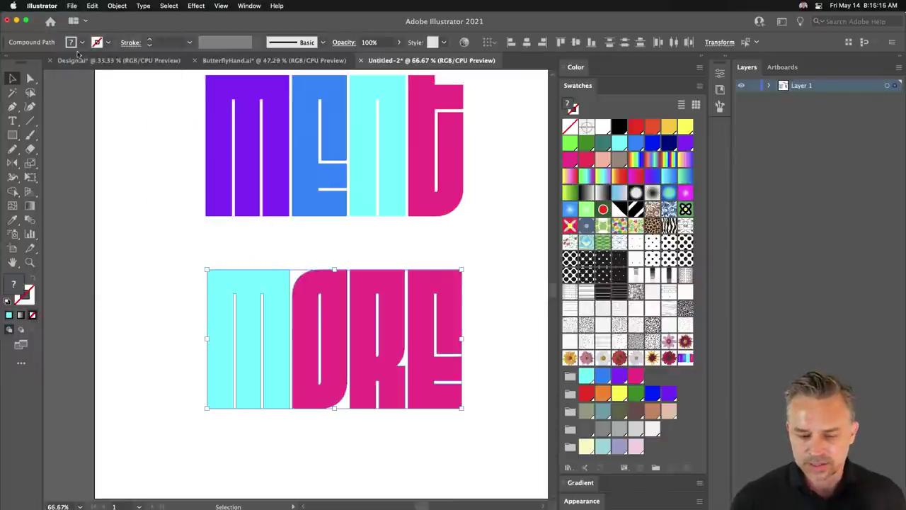
{"action": "left_click", "coordinate": [71, 6]}
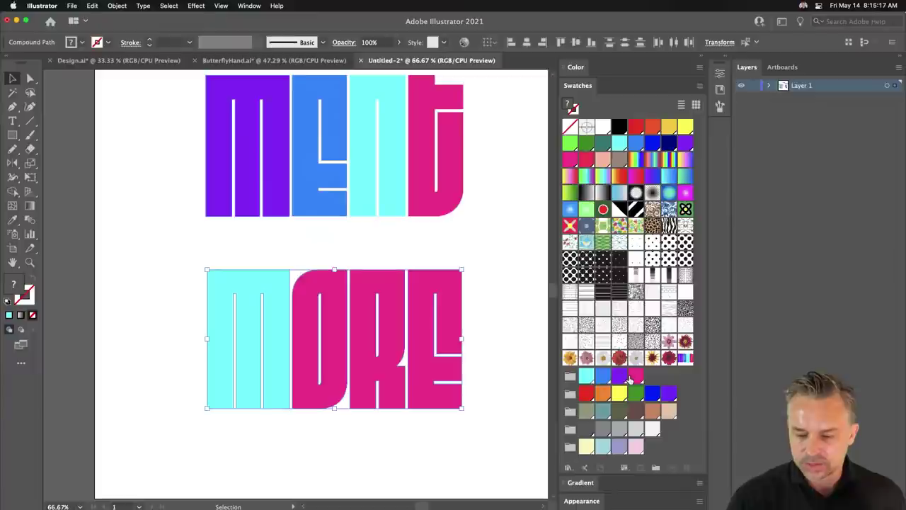
{"action": "left_click", "coordinate": [635, 375]}
{"action": "left_click", "coordinate": [570, 376]}
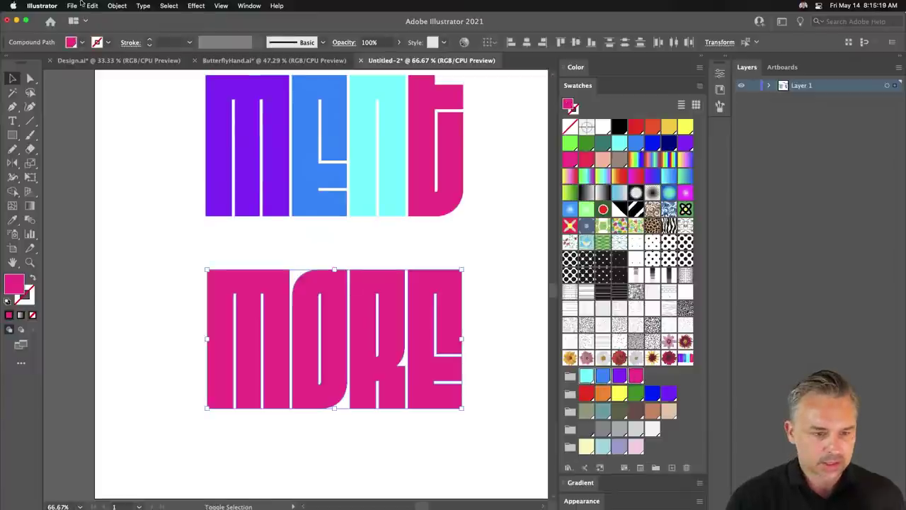
{"action": "left_click", "coordinate": [73, 6]}
{"action": "mouse_move", "coordinate": [77, 232]}
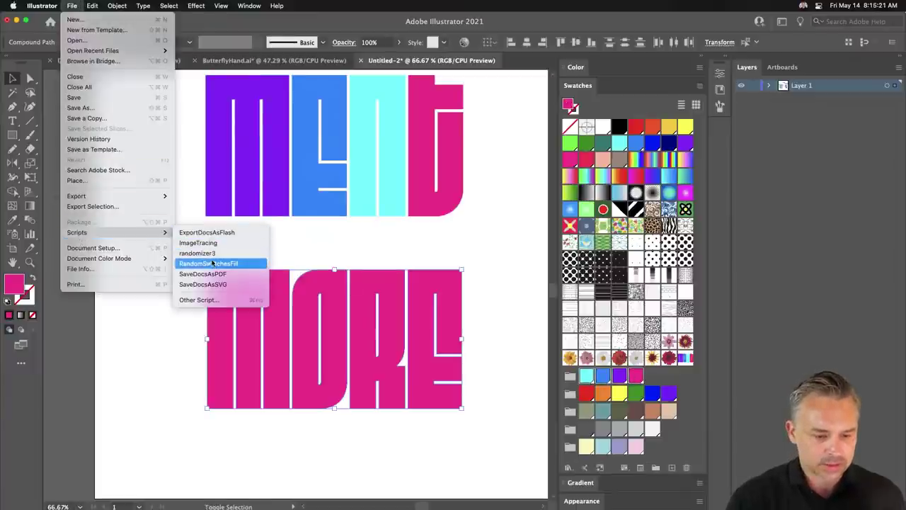
{"action": "left_click", "coordinate": [212, 264]}
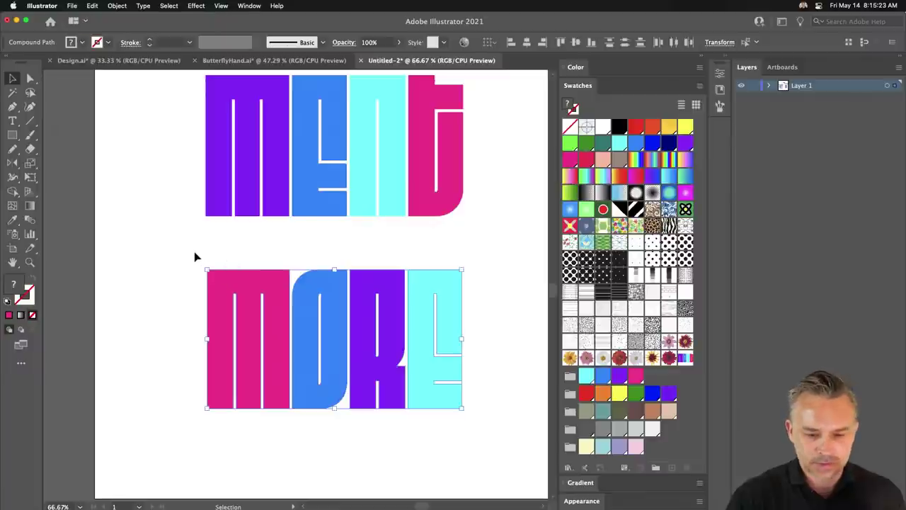
Step: Reselect MORE and move it up snugly beneath MENT
{"action": "left_click", "coordinate": [196, 257]}
{"action": "left_click_drag", "start_coordinate": [147, 277], "coordinate": [436, 398]}
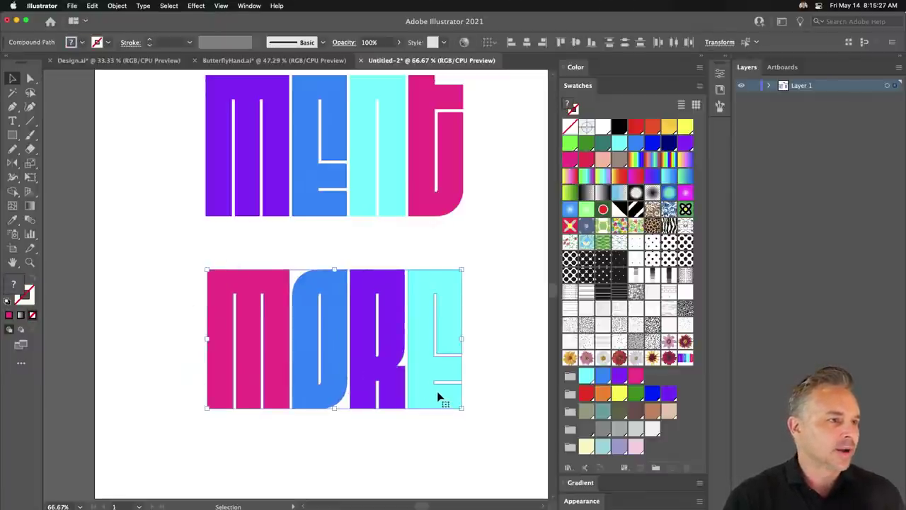
{"action": "left_click_drag", "start_coordinate": [374, 347], "coordinate": [359, 298]}
Step: Scale the stacked EXPERI/MENT/MORE lettering out from its corners and sides to reach the artboard edges
{"action": "key", "text": "super+minus"}
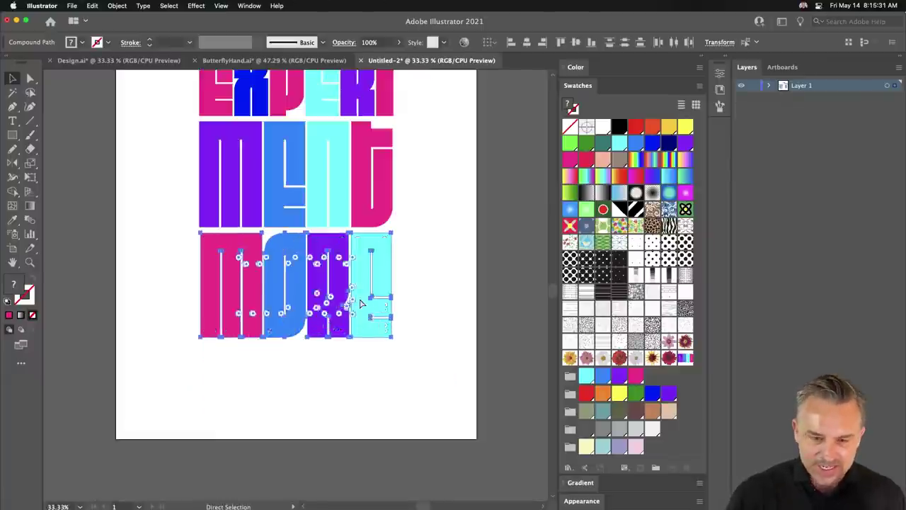
{"action": "key", "text": "super+minus"}
{"action": "key", "text": "super+minus"}
{"action": "left_click", "coordinate": [224, 231]}
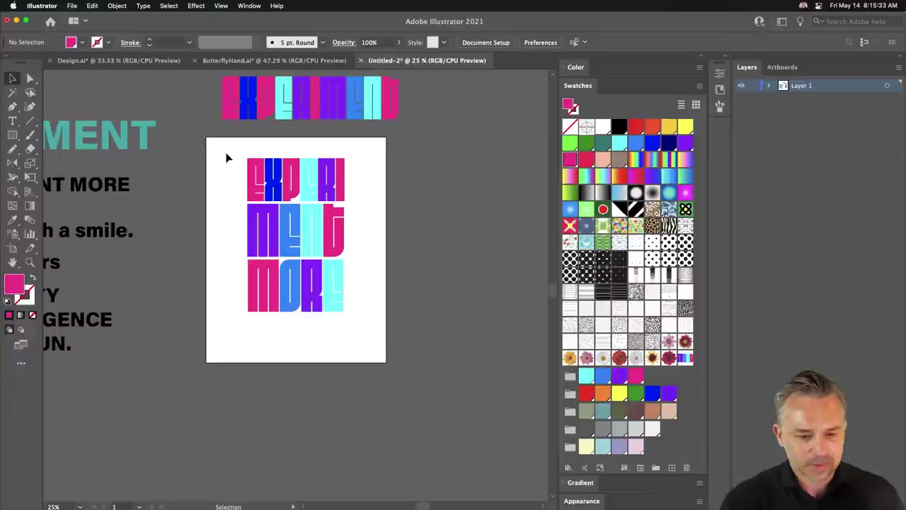
{"action": "left_click_drag", "start_coordinate": [227, 148], "coordinate": [375, 342]}
{"action": "left_click_drag", "start_coordinate": [246, 312], "coordinate": [224, 348]}
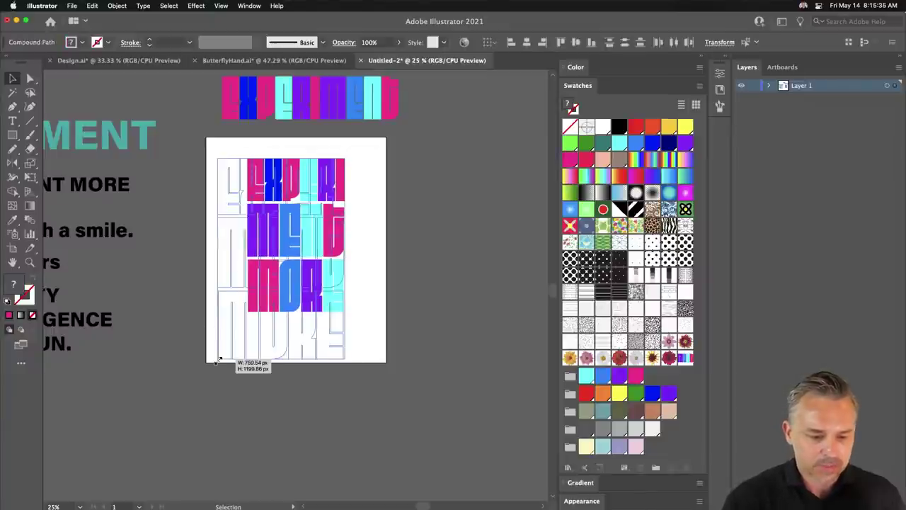
{"action": "left_click_drag", "start_coordinate": [343, 157], "coordinate": [354, 141]}
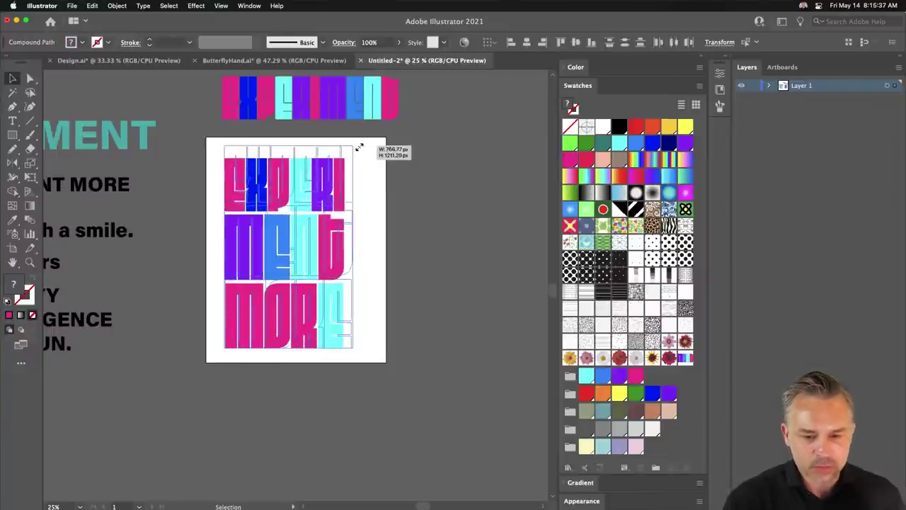
{"action": "left_click_drag", "start_coordinate": [224, 244], "coordinate": [211, 244]}
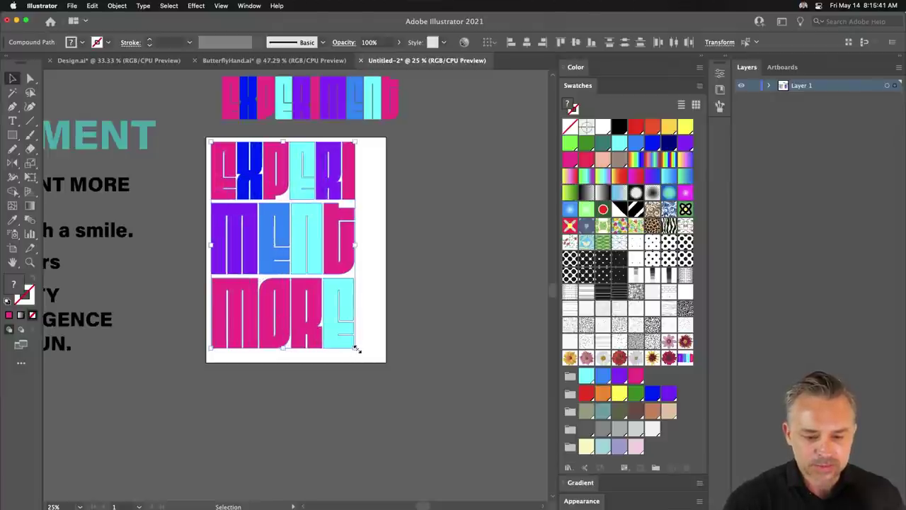
{"action": "left_click_drag", "start_coordinate": [356, 348], "coordinate": [380, 359]}
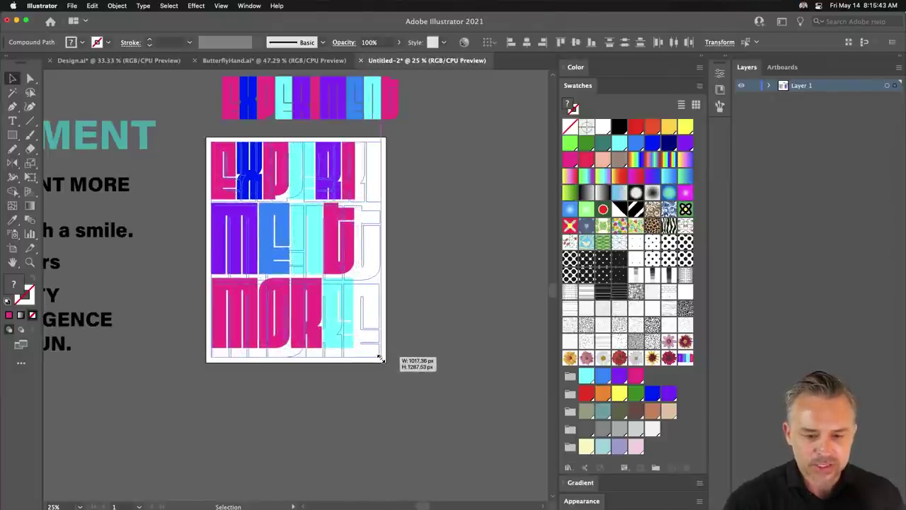
{"action": "left_click", "coordinate": [180, 214]}
{"action": "left_click_drag", "start_coordinate": [180, 178], "coordinate": [293, 233]}
{"action": "left_click", "coordinate": [386, 369]}
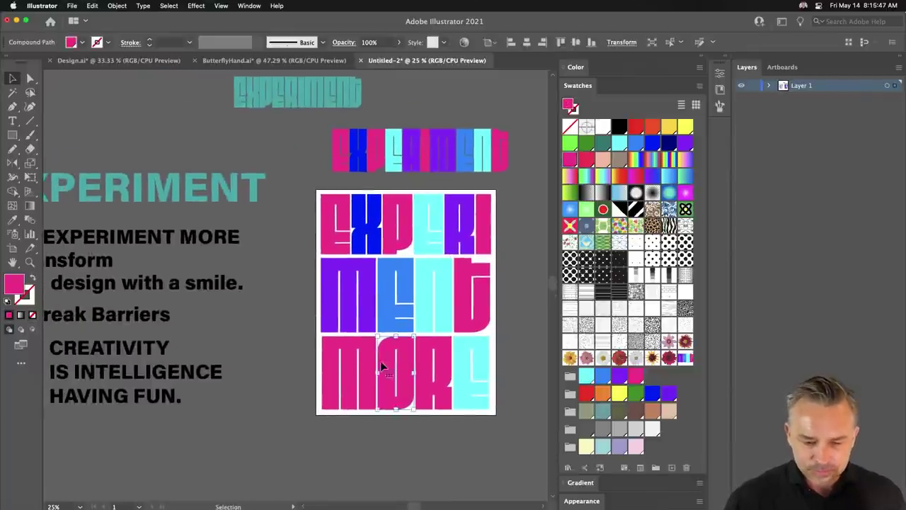
Step: Recolour MORE's M cyan and its pink R purple by sampling colours from other letters
{"action": "left_click", "coordinate": [335, 363]}
{"action": "key", "text": "i"}
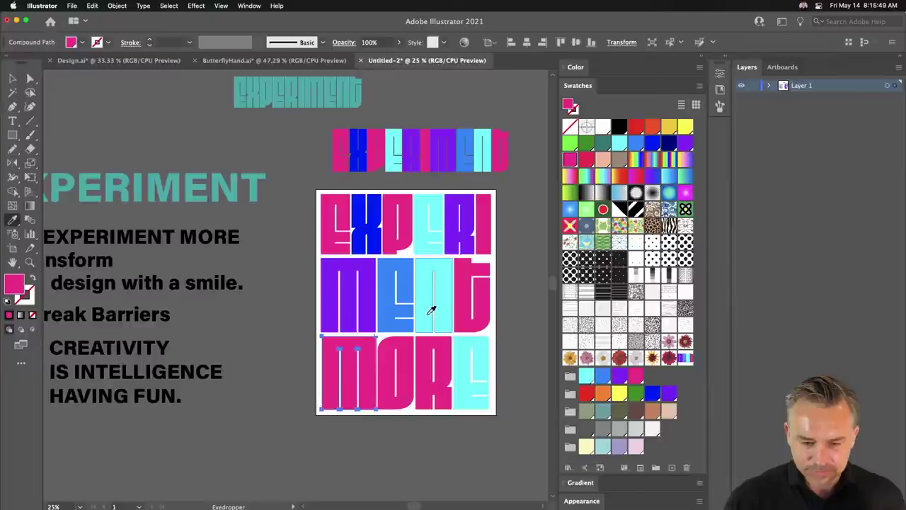
{"action": "left_click", "coordinate": [426, 313]}
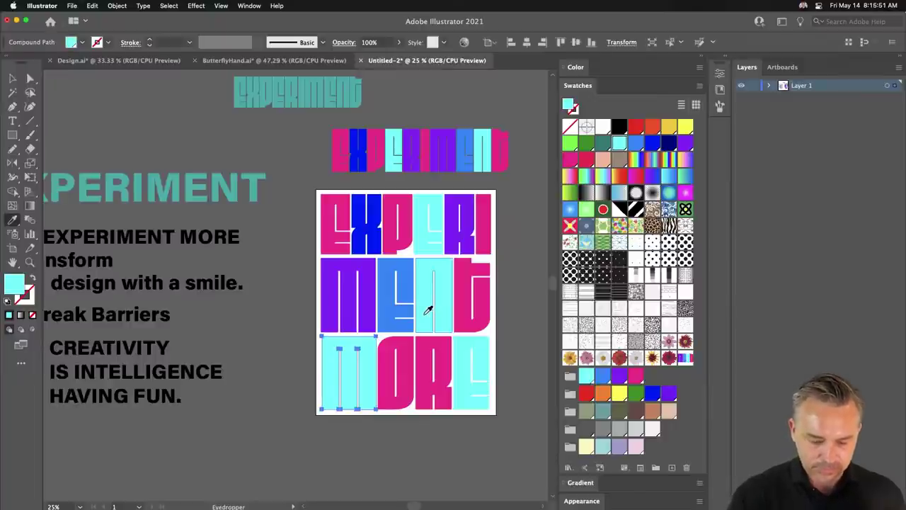
{"action": "key", "text": "a"}
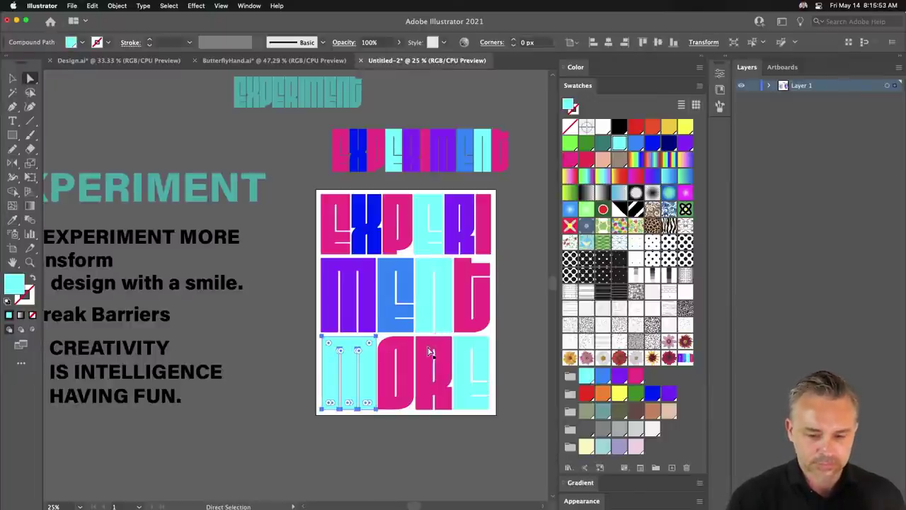
{"action": "left_click", "coordinate": [429, 357]}
{"action": "key", "text": "i"}
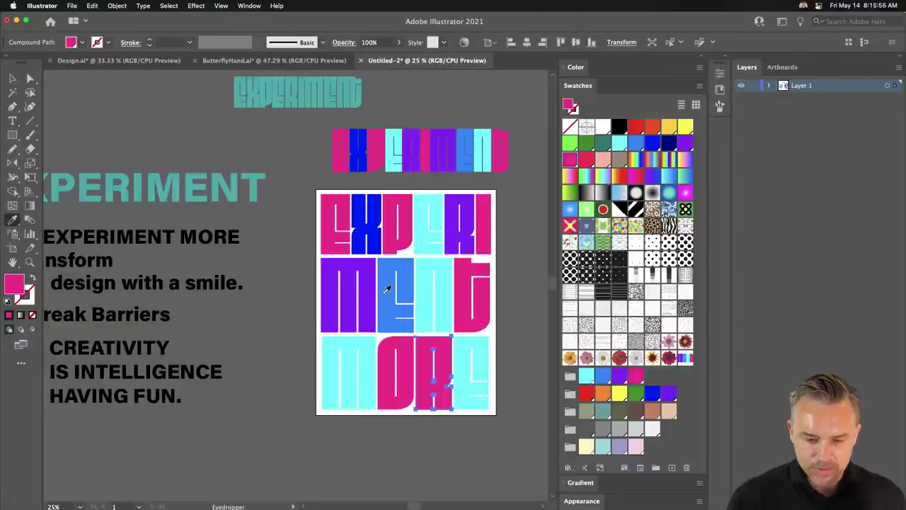
{"action": "left_click", "coordinate": [367, 275]}
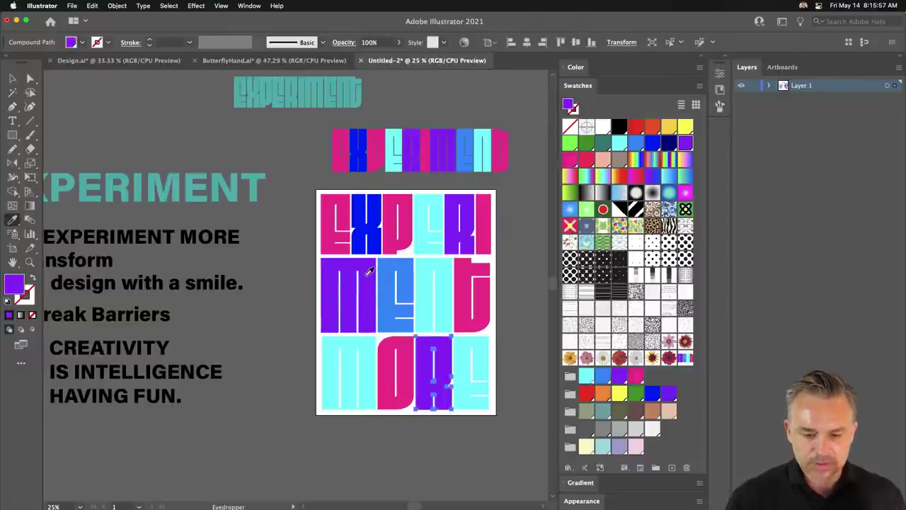
{"action": "left_click", "coordinate": [12, 78]}
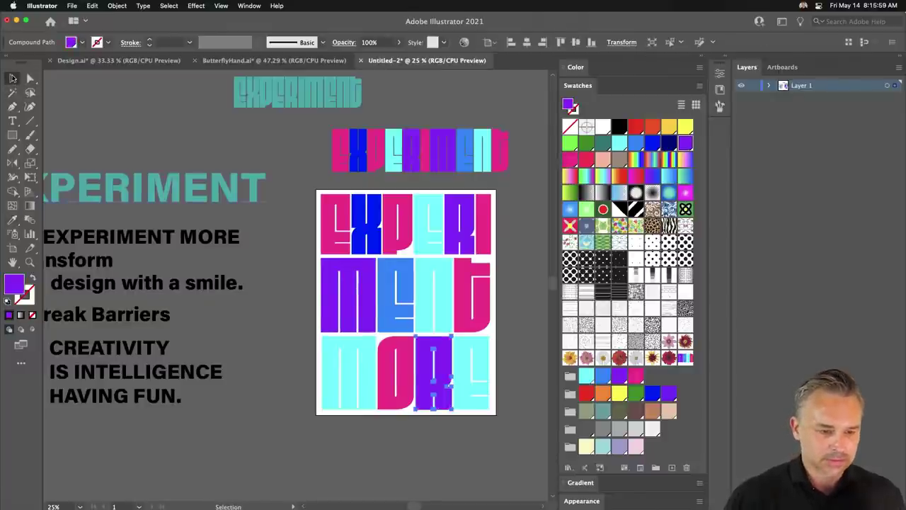
{"action": "left_click", "coordinate": [249, 235]}
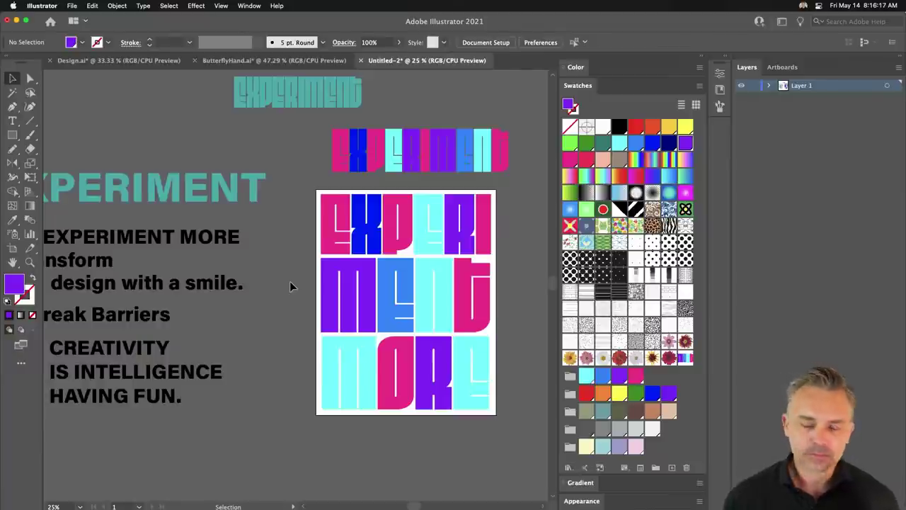
Step: Move the lettering in place onto a new layer named Experiment 1, adding Layer 3 above
{"action": "scroll", "coordinate": [290, 286], "scroll_direction": "up", "scroll_amount": 1}
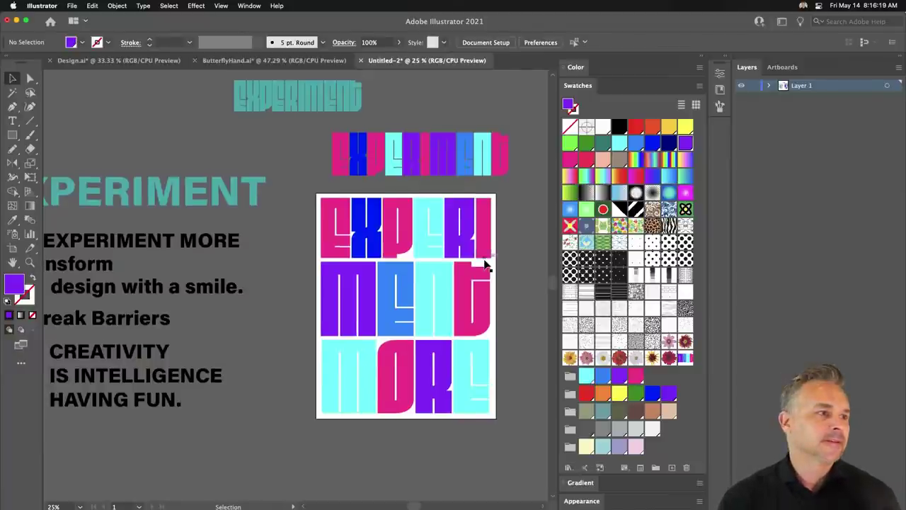
{"action": "mouse_move", "coordinate": [283, 252]}
{"action": "left_mouse_down"}
{"action": "mouse_move", "coordinate": [231, 218]}
{"action": "mouse_move", "coordinate": [287, 257]}
{"action": "left_mouse_up"}
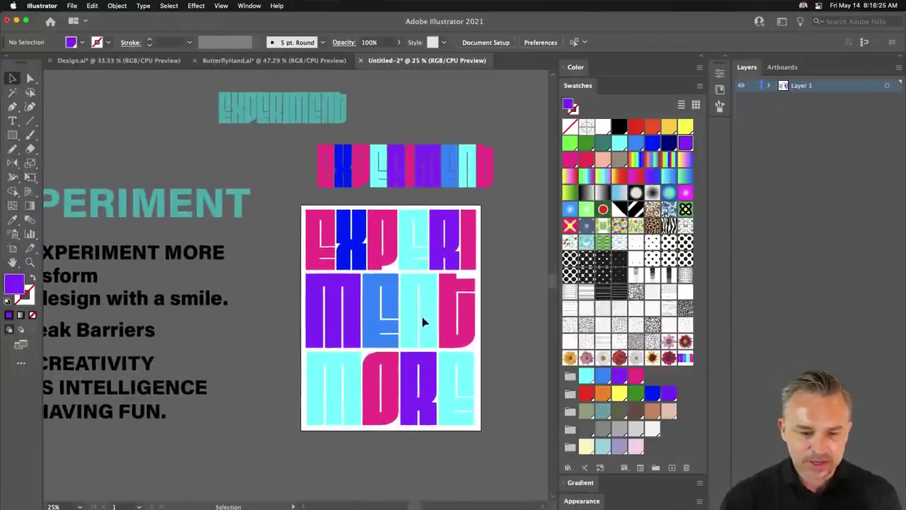
{"action": "left_click_drag", "start_coordinate": [515, 448], "coordinate": [297, 201]}
{"action": "key", "text": "Delete"}
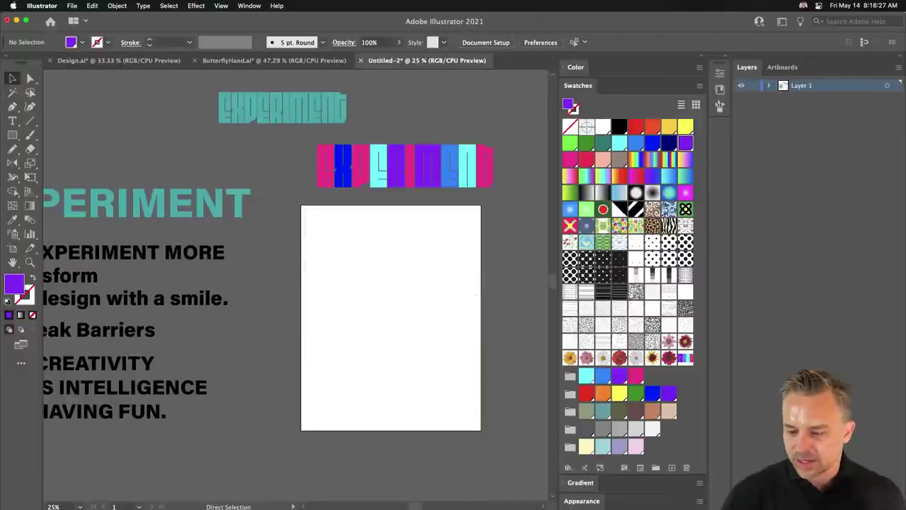
{"action": "key", "text": "super+l"}
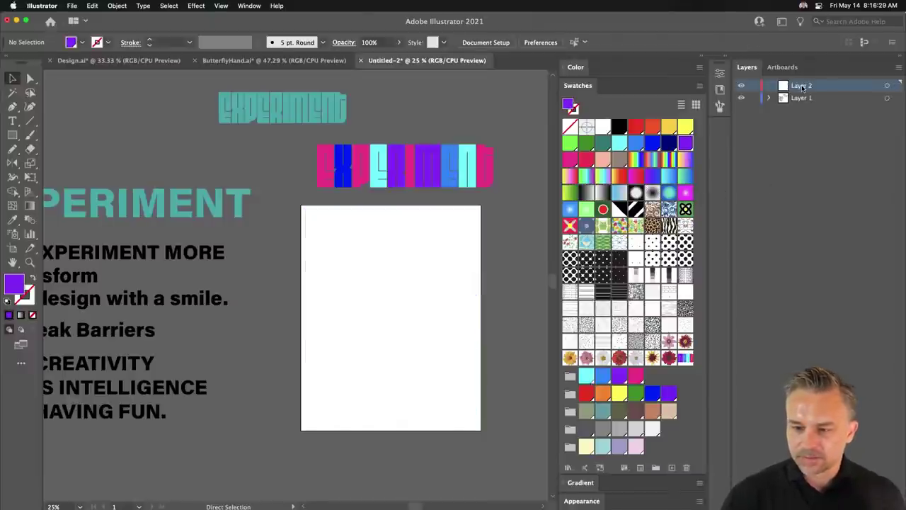
{"action": "double_click", "coordinate": [802, 87]}
{"action": "type", "text": "Experi"}
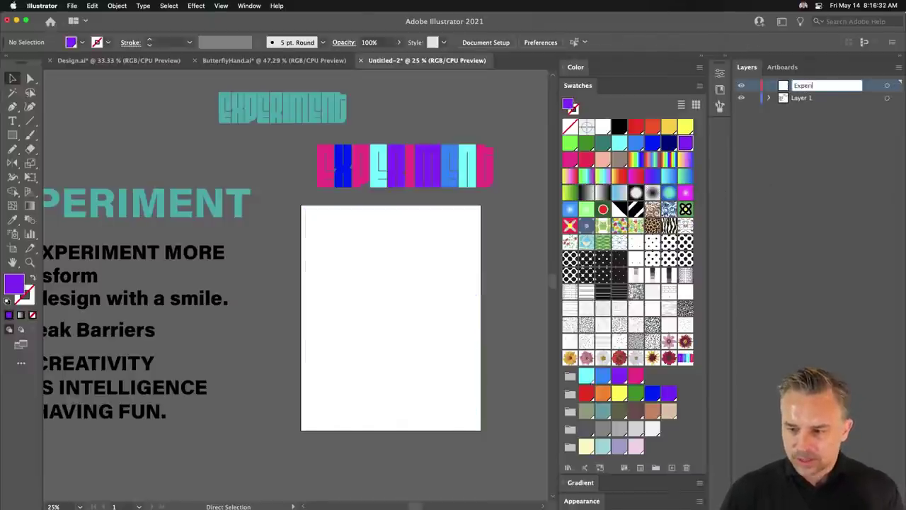
{"action": "type", "text": "ment 1"}
{"action": "key", "text": "Return"}
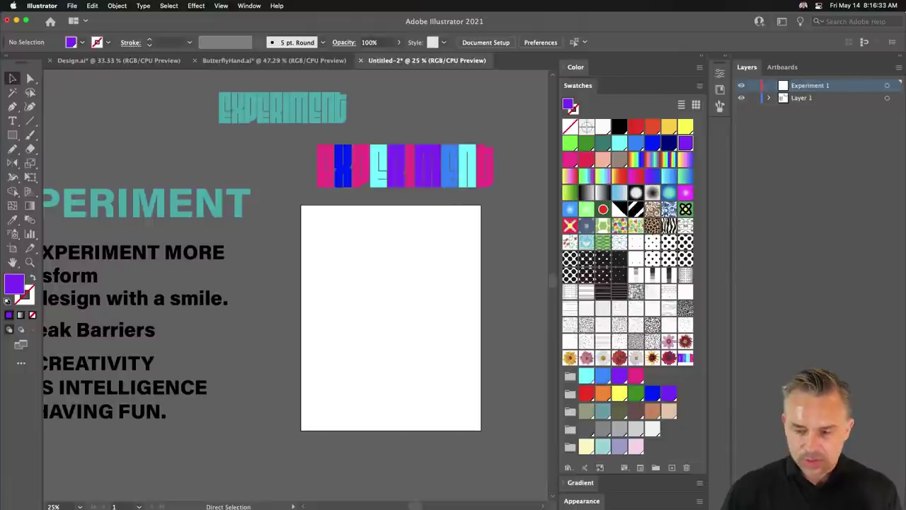
{"action": "key", "text": "super+f"}
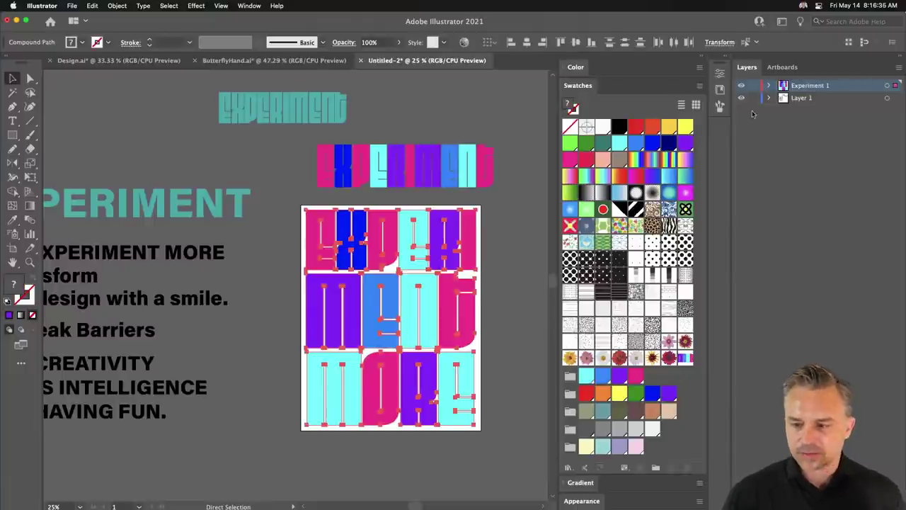
{"action": "key", "text": "super+l"}
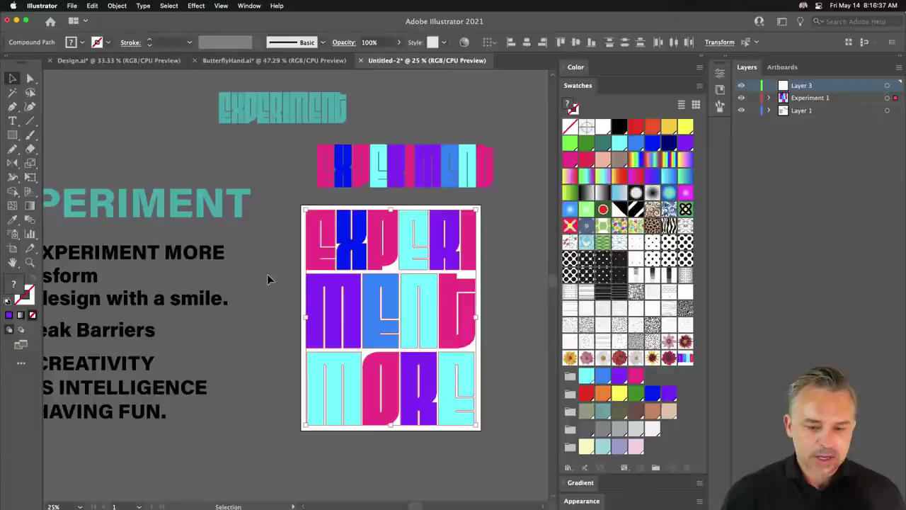
{"action": "left_click", "coordinate": [267, 274]}
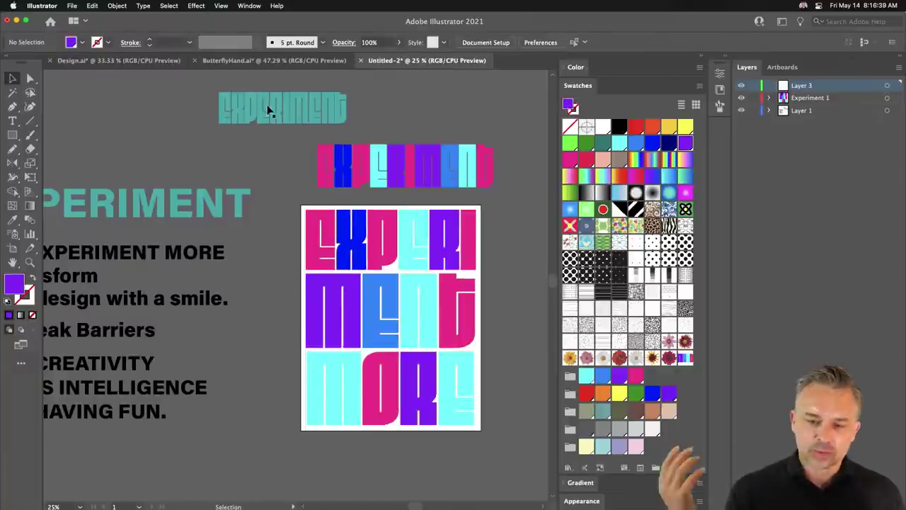
Step: Copy the PRINCIPLES list from Design.ai and place it right of the Untitled-2 artboard
{"action": "left_click", "coordinate": [85, 62]}
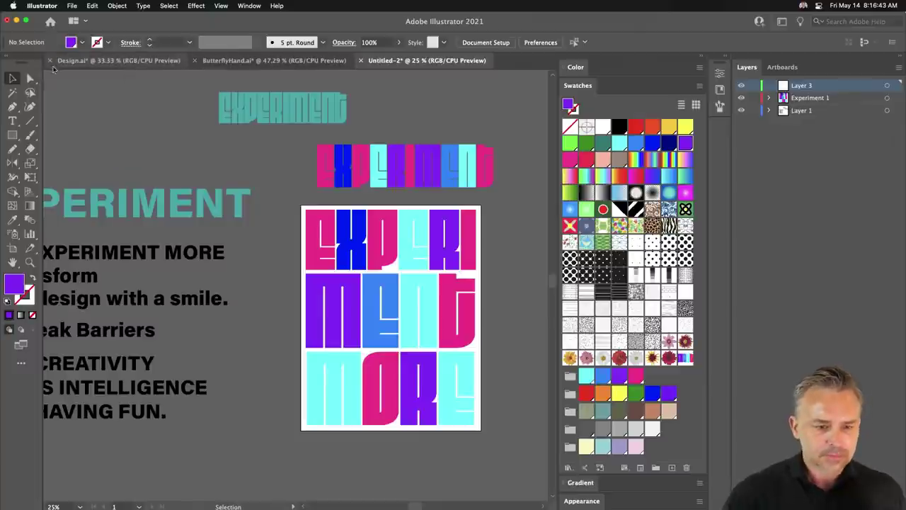
{"action": "scroll", "coordinate": [269, 140], "scroll_direction": "right", "scroll_amount": 3}
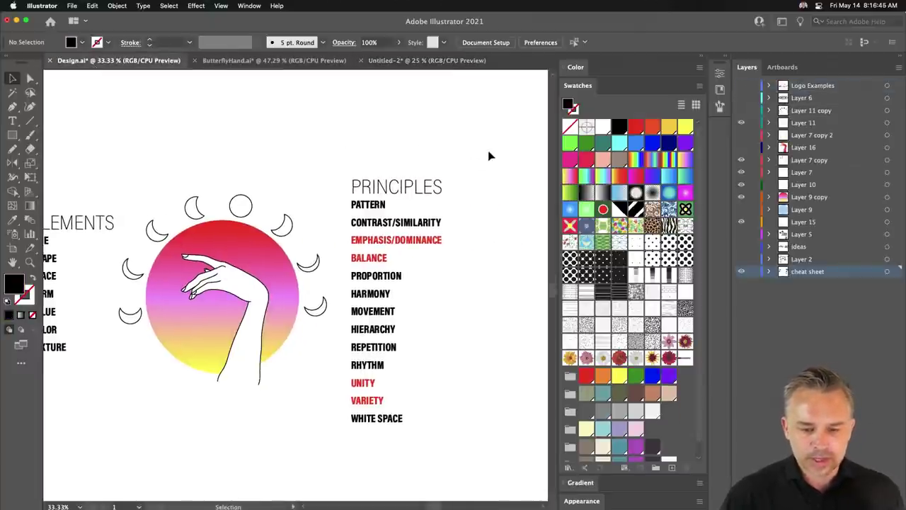
{"action": "left_click", "coordinate": [347, 458]}
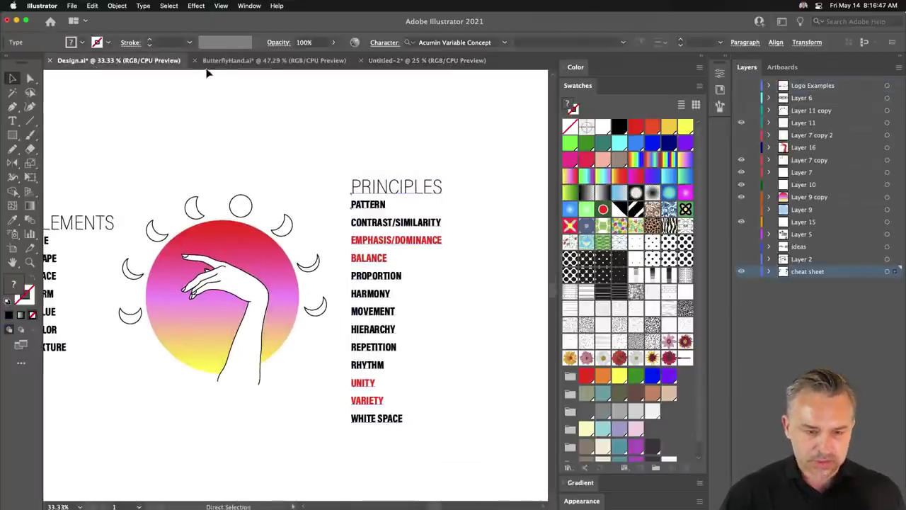
{"action": "key", "text": "ctrl+shift+Tab"}
{"action": "left_click_drag", "start_coordinate": [247, 154], "coordinate": [395, 235]}
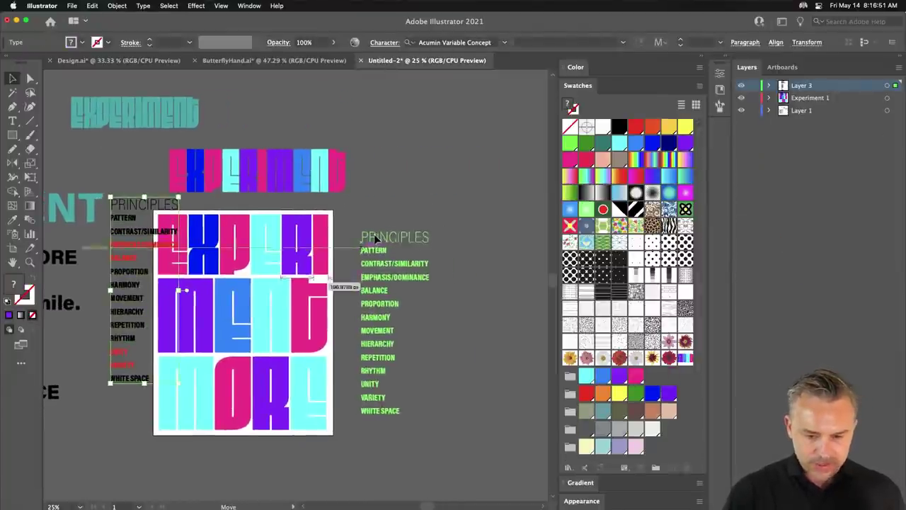
{"action": "left_click_drag", "start_coordinate": [395, 236], "coordinate": [371, 228]}
{"action": "key", "text": "ctrl+plus"}
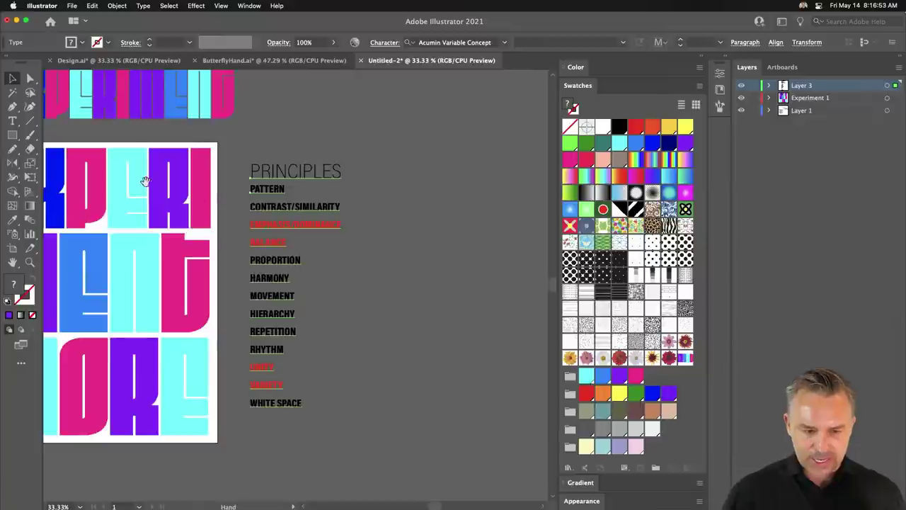
{"action": "scroll", "coordinate": [371, 229], "scroll_direction": "left", "scroll_amount": 5}
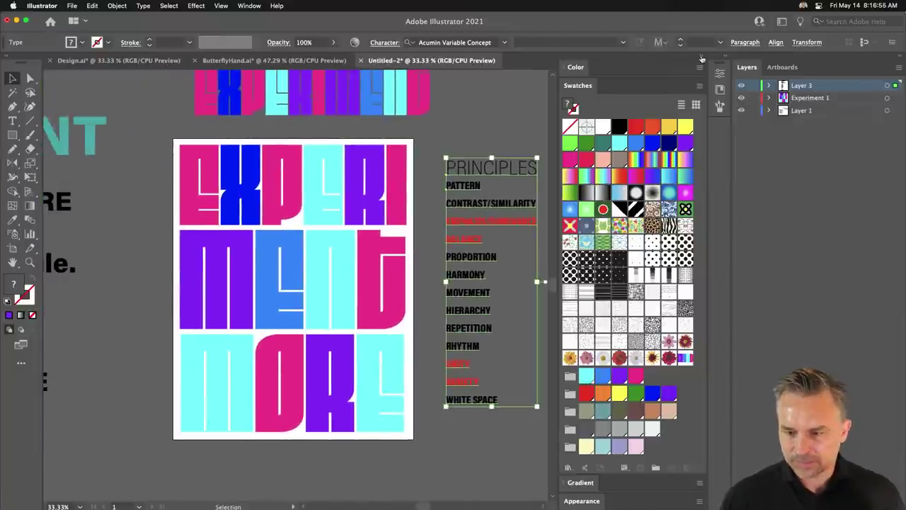
Step: Collapse the panels, centre the poster in view, and show it in Presentation Mode
{"action": "left_click", "coordinate": [702, 57]}
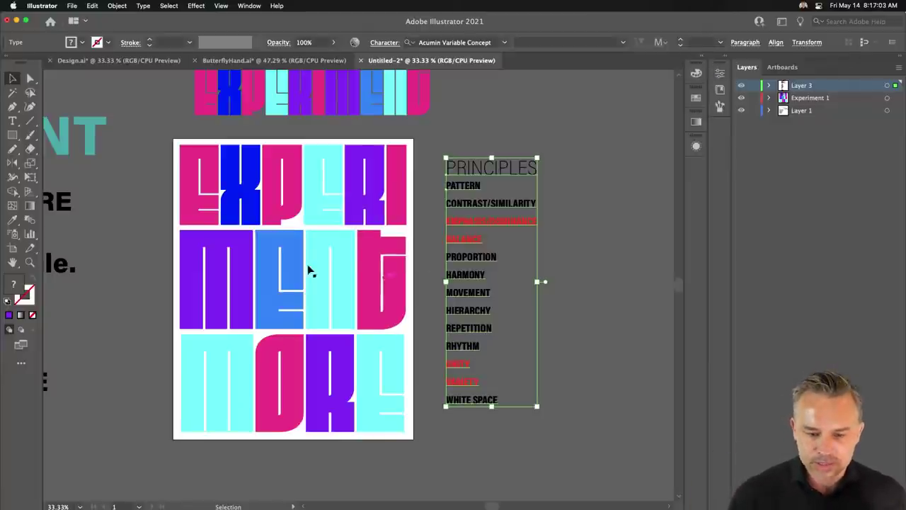
{"action": "left_click", "coordinate": [131, 223]}
{"action": "left_click_drag", "start_coordinate": [142, 235], "coordinate": [233, 241]}
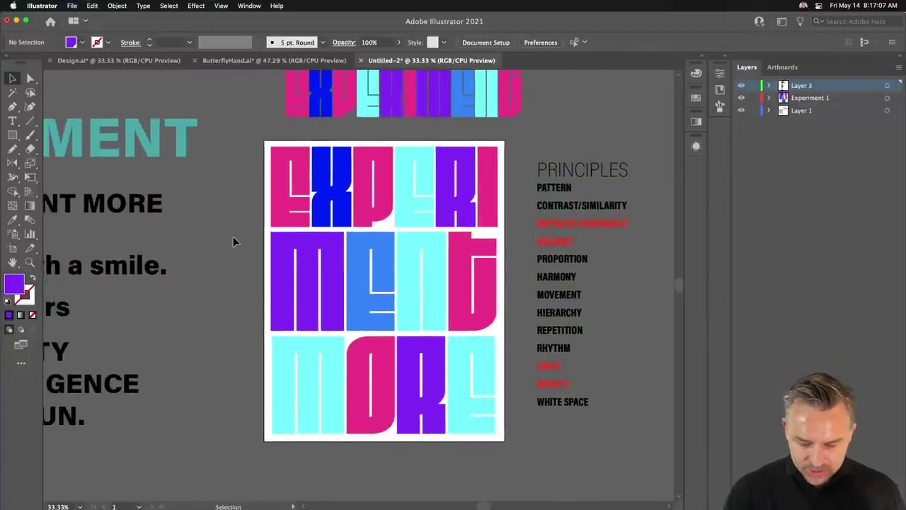
{"action": "key", "text": "shift+f"}
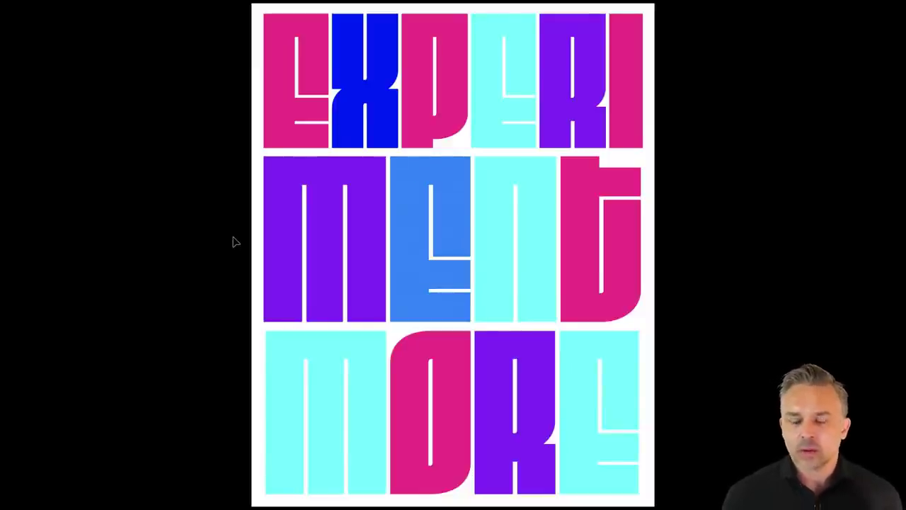
{"action": "key", "text": "Escape"}
{"action": "key", "text": "f"}
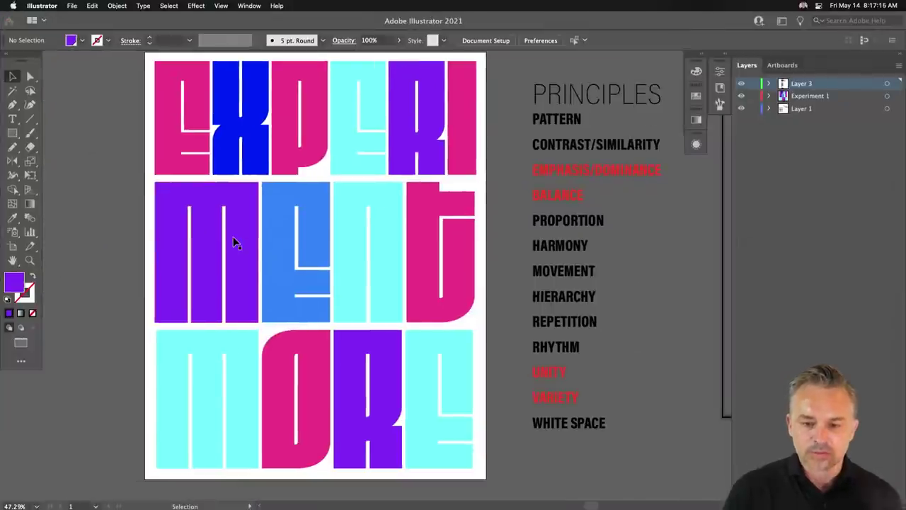
{"action": "key", "text": "f"}
{"action": "left_click_drag", "start_coordinate": [236, 243], "coordinate": [340, 283]}
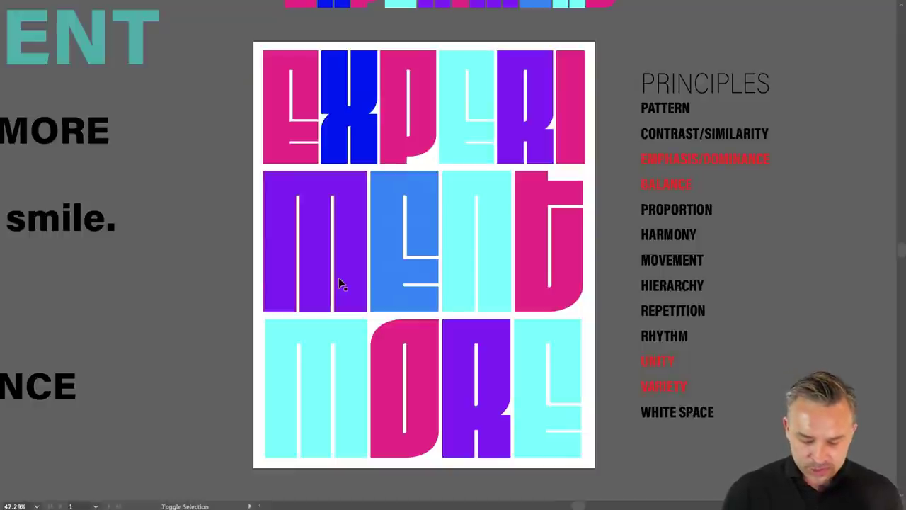
{"action": "key", "text": "shift+f"}
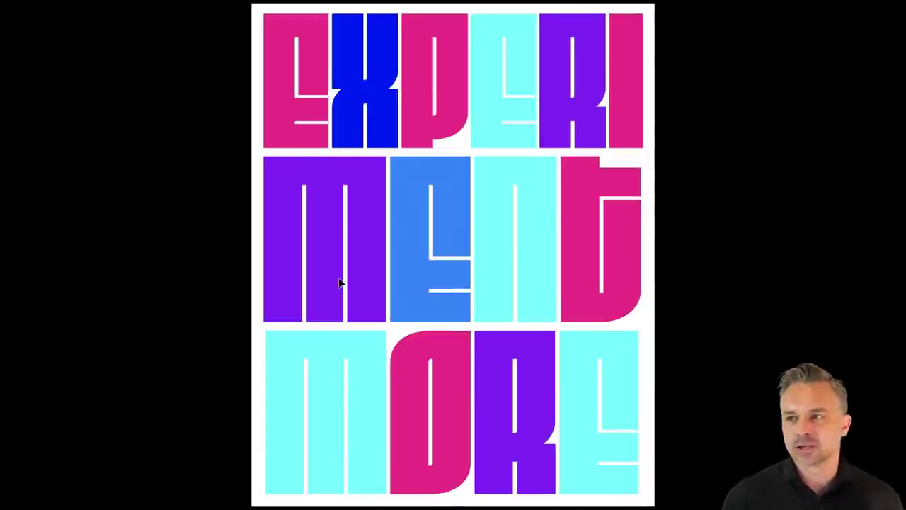
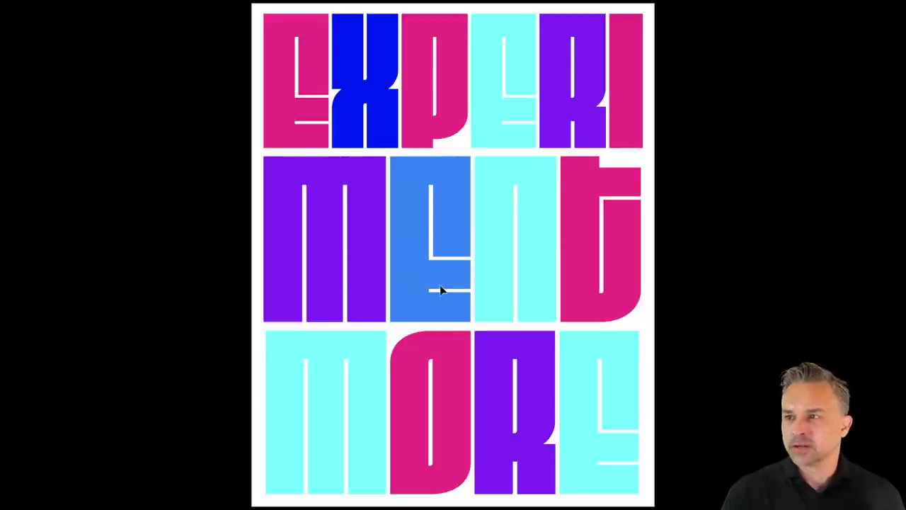
Step: Exit full-screen preview and select every cyan letter block via Select > Same > Fill Color
{"action": "key", "text": "Escape"}
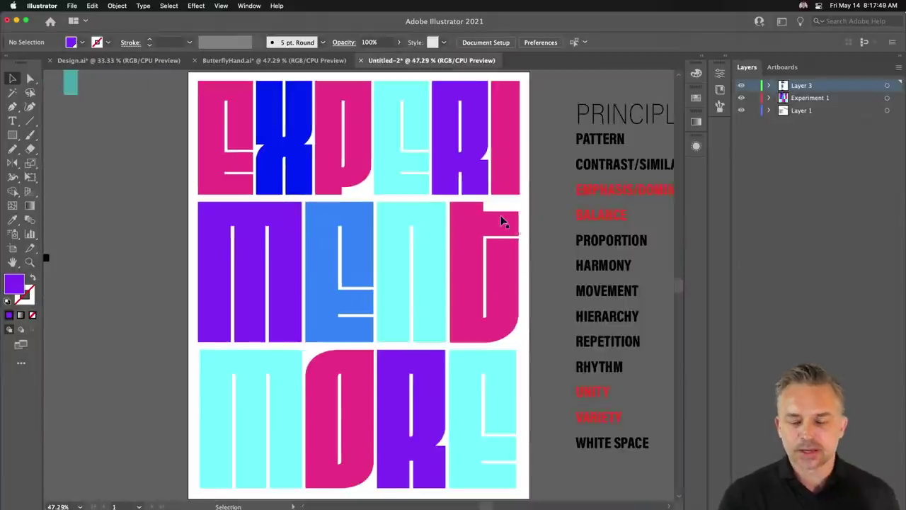
{"action": "left_click", "coordinate": [384, 221]}
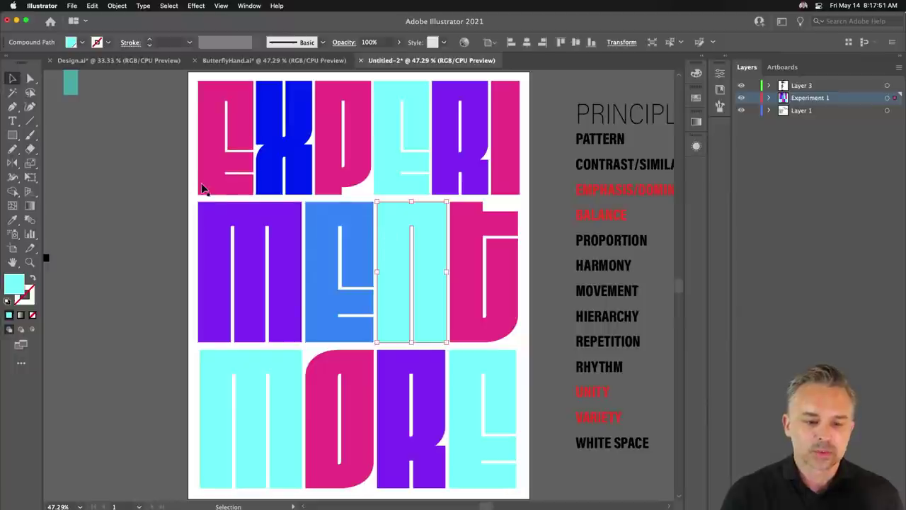
{"action": "left_click", "coordinate": [164, 6]}
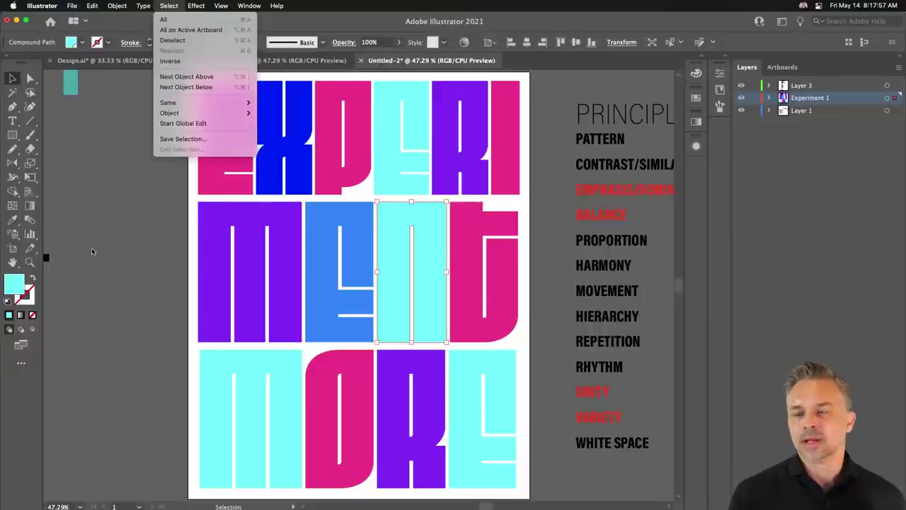
{"action": "mouse_move", "coordinate": [167, 102]}
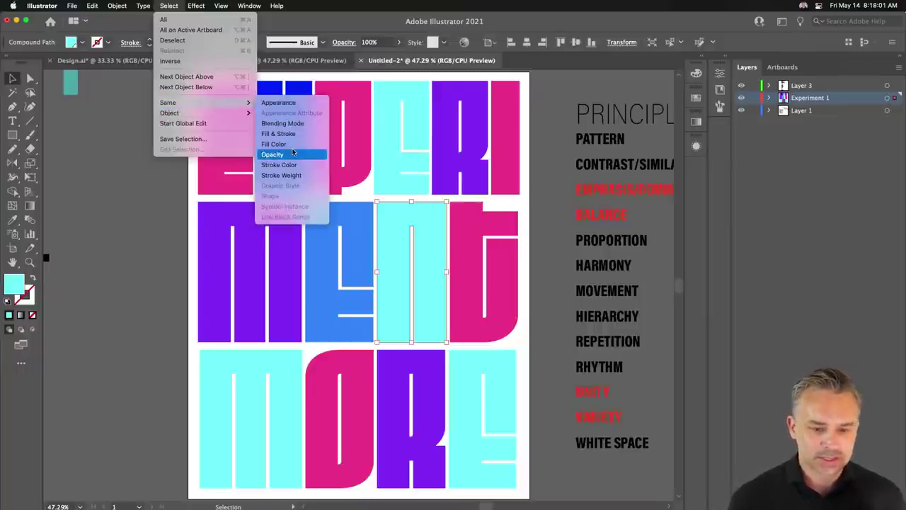
{"action": "left_click", "coordinate": [291, 151]}
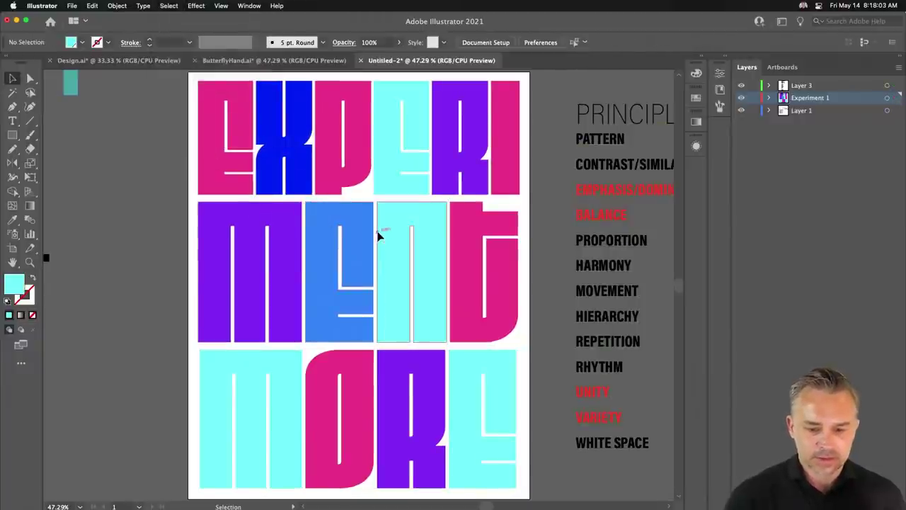
{"action": "left_click", "coordinate": [166, 6]}
{"action": "mouse_move", "coordinate": [168, 103]}
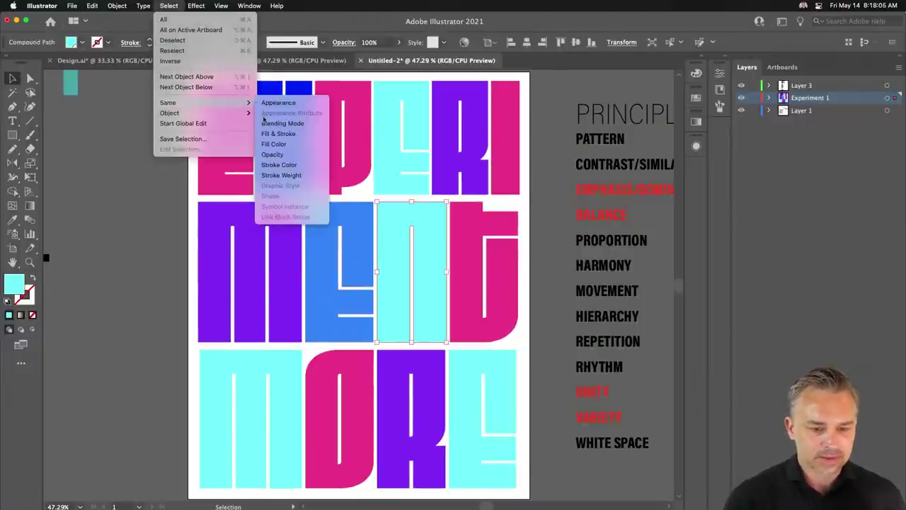
{"action": "left_click", "coordinate": [273, 144]}
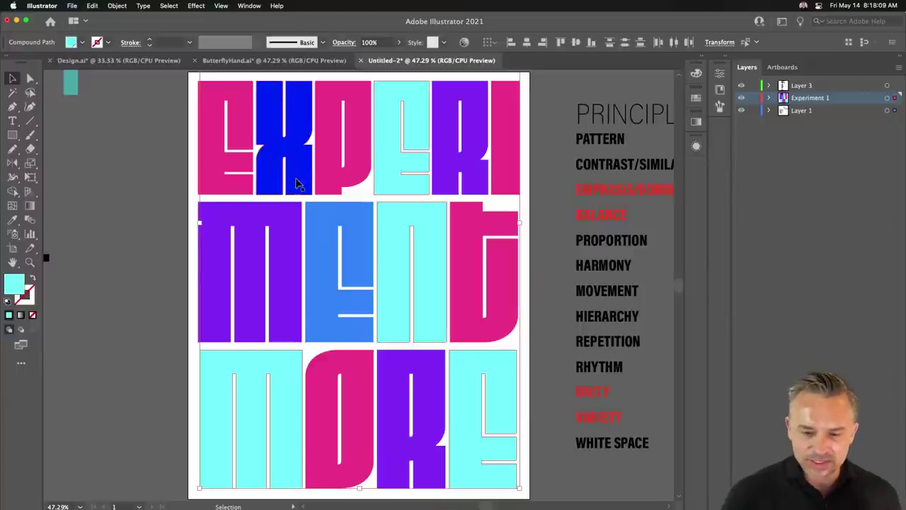
{"action": "double_click", "coordinate": [13, 283]}
{"action": "left_click", "coordinate": [752, 202]}
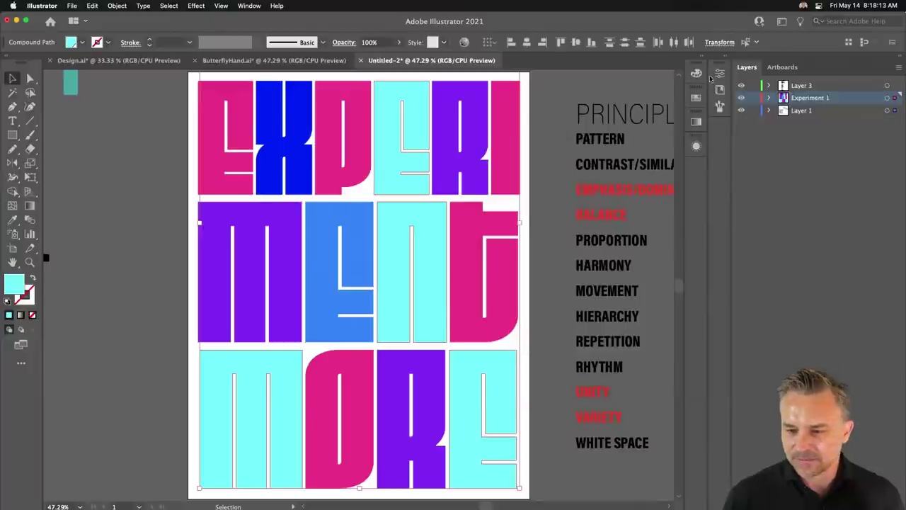
Step: Edit the cyan global swatch to teal R 0, G 200, B 184 with Preview on
{"action": "left_click", "coordinate": [699, 58]}
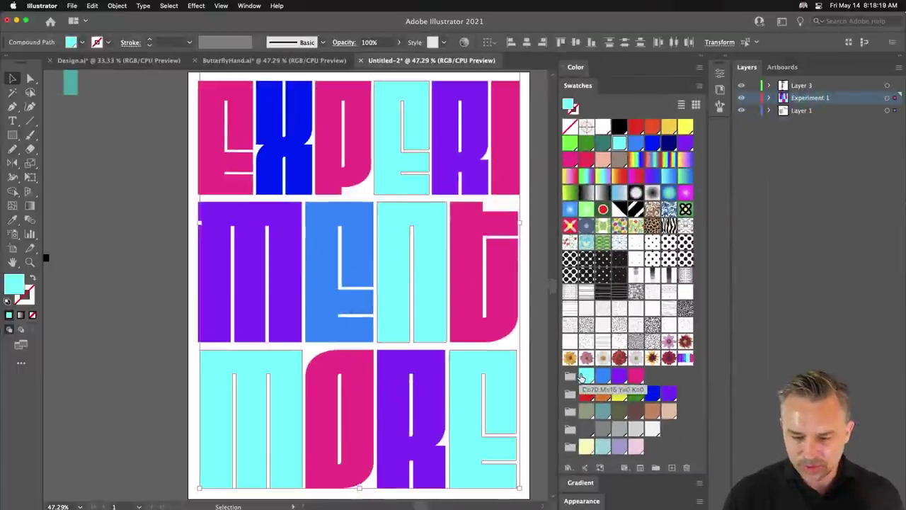
{"action": "left_click", "coordinate": [585, 376]}
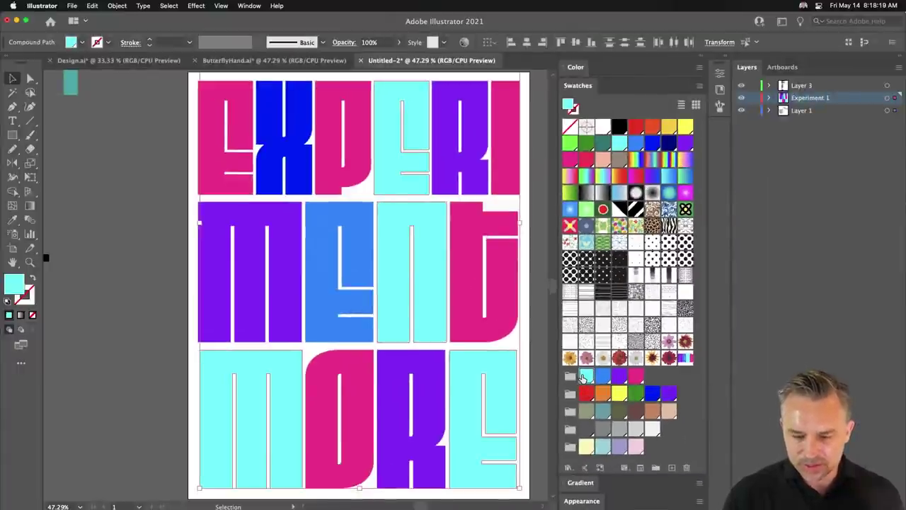
{"action": "double_click", "coordinate": [585, 376]}
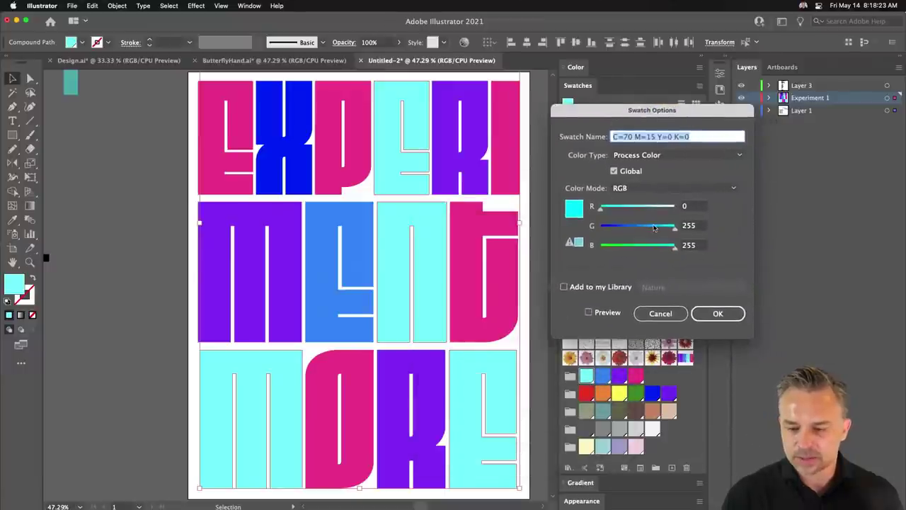
{"action": "left_click", "coordinate": [653, 227]}
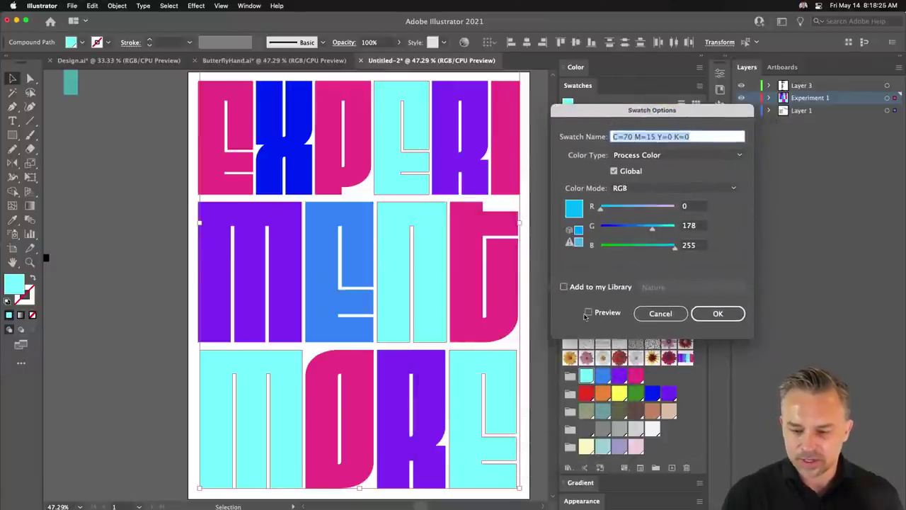
{"action": "left_click", "coordinate": [588, 312]}
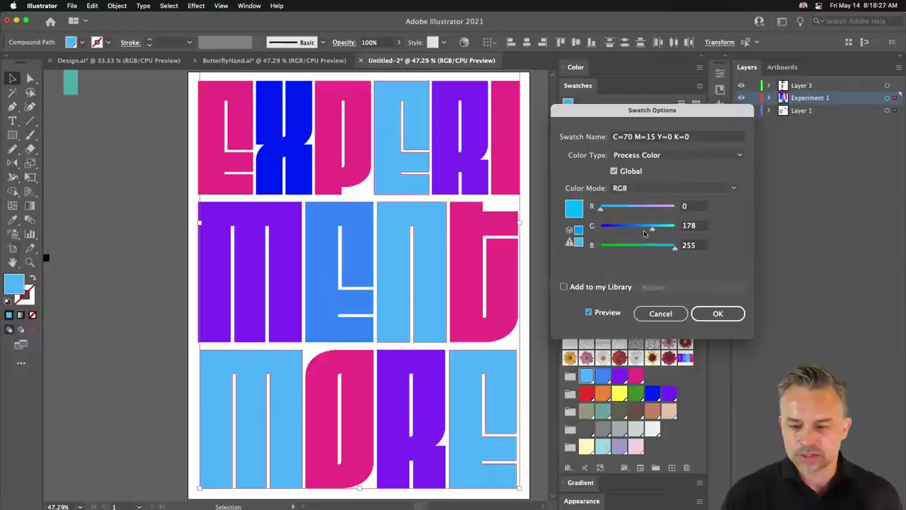
{"action": "left_click", "coordinate": [654, 249]}
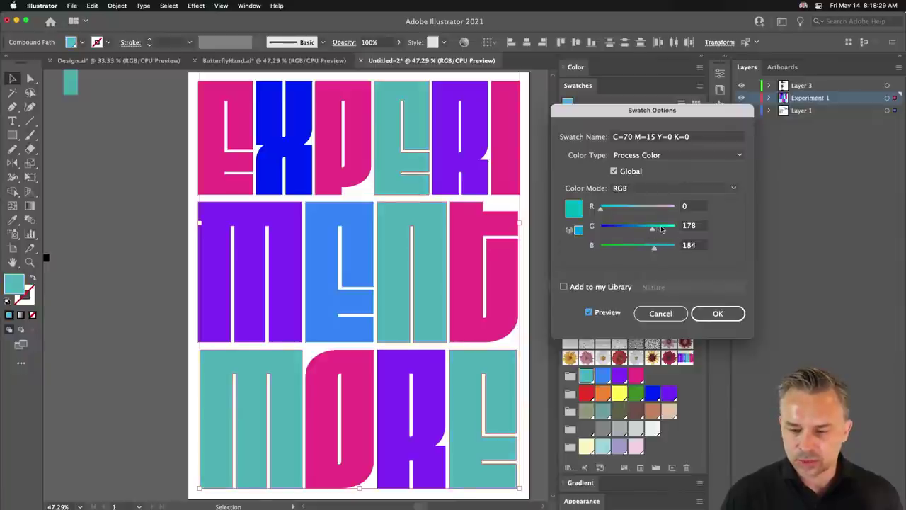
{"action": "left_click_drag", "start_coordinate": [661, 228], "coordinate": [666, 230]}
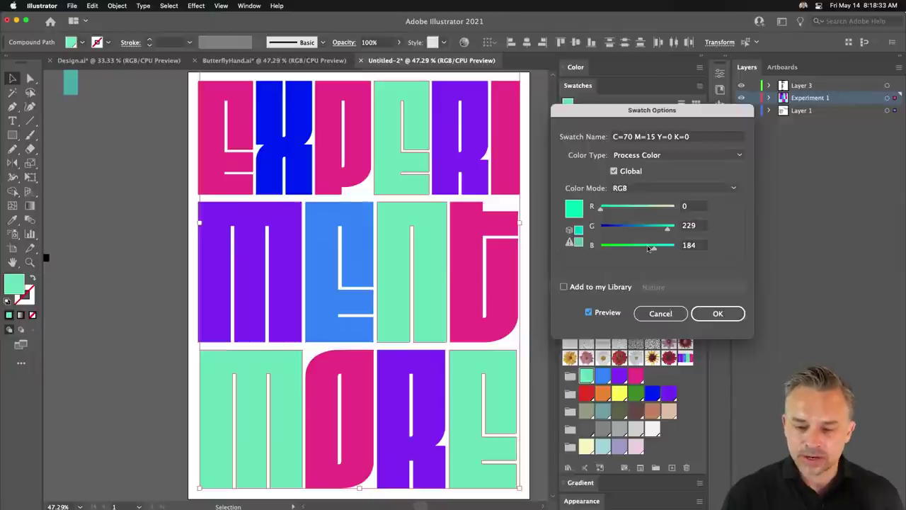
{"action": "left_click_drag", "start_coordinate": [656, 228], "coordinate": [660, 230]}
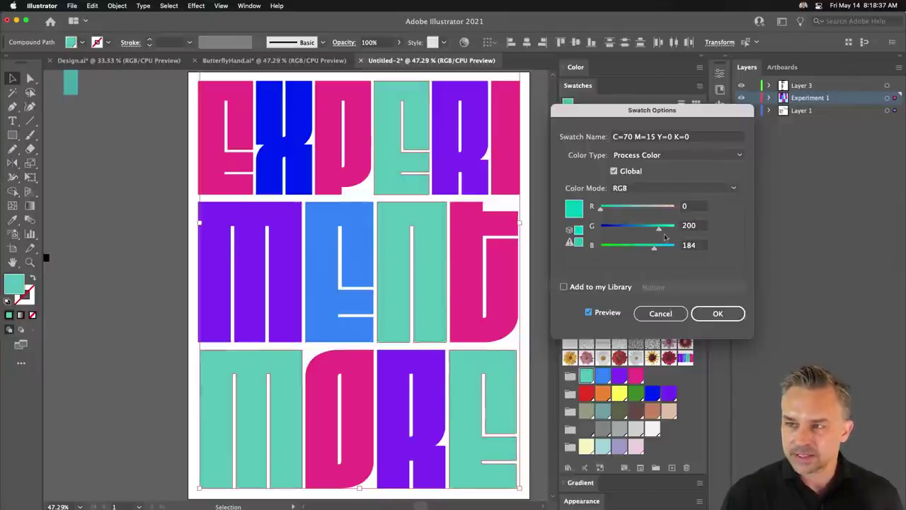
{"action": "left_click", "coordinate": [695, 315]}
Step: Collapse the colour and swatches panels and pan to reveal the PRINCIPLES list
{"action": "left_click", "coordinate": [181, 254]}
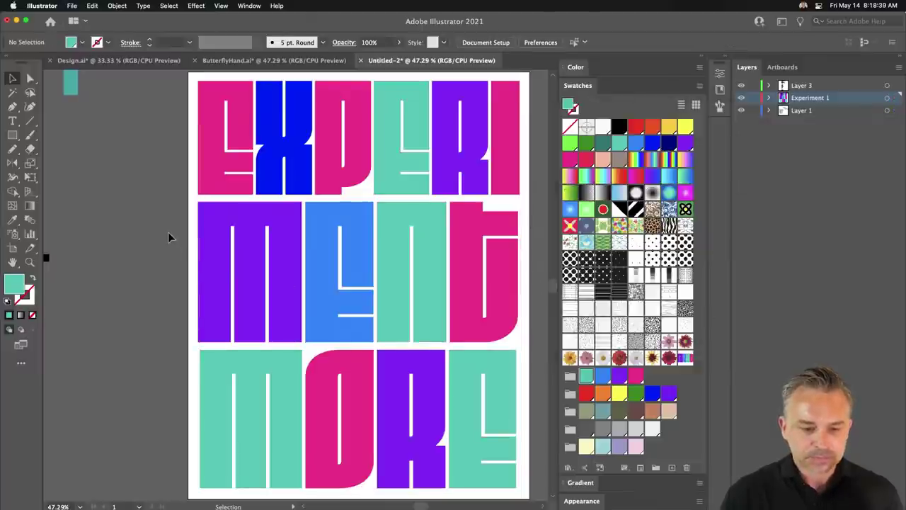
{"action": "mouse_move", "coordinate": [330, 223]}
{"action": "left_mouse_down"}
{"action": "mouse_move", "coordinate": [151, 224]}
{"action": "mouse_move", "coordinate": [202, 226]}
{"action": "left_mouse_up"}
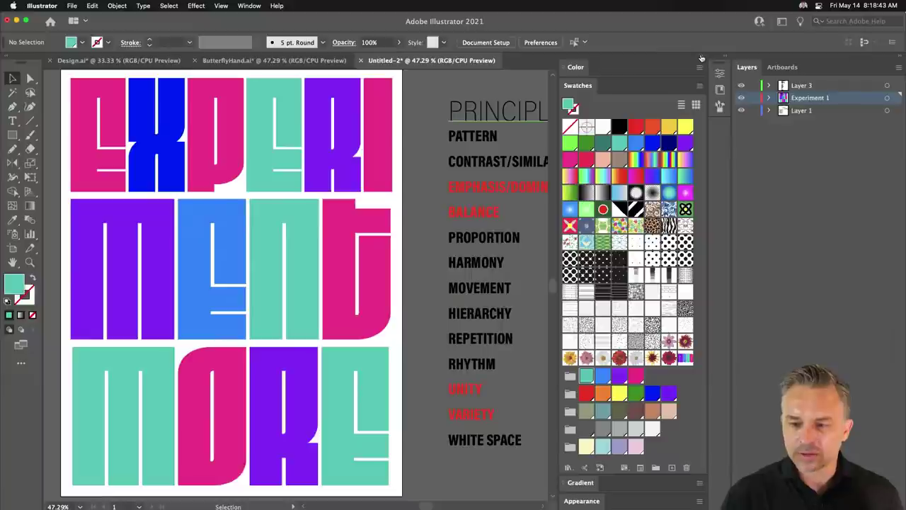
{"action": "left_click", "coordinate": [704, 59]}
{"action": "scroll", "coordinate": [429, 125], "scroll_direction": "left", "scroll_amount": 3}
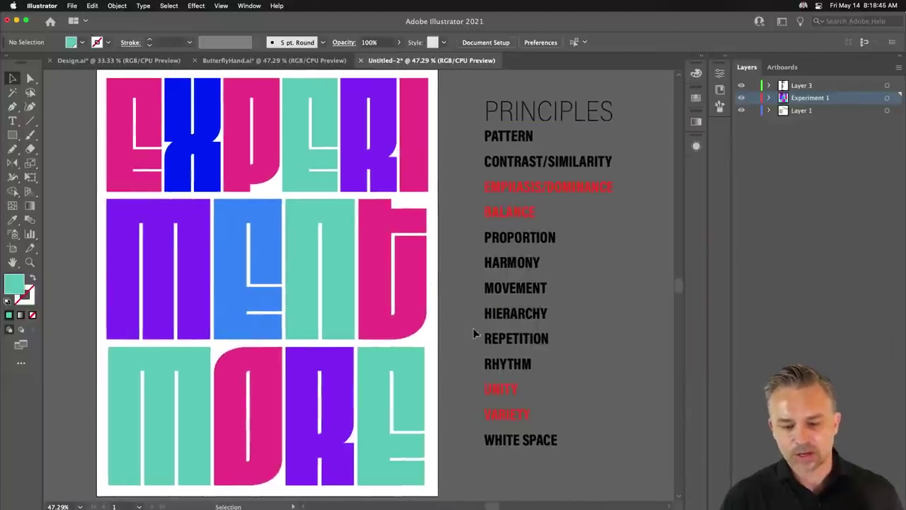
{"action": "left_click", "coordinate": [495, 342]}
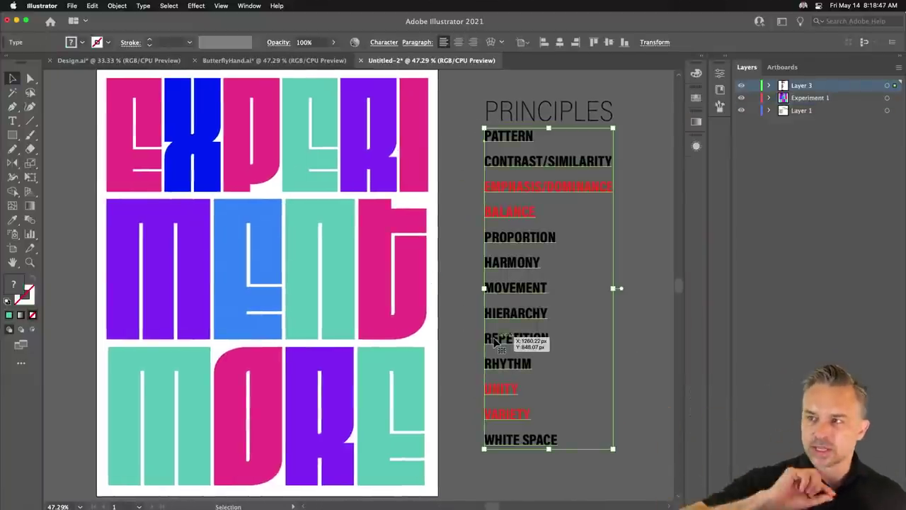
{"action": "left_click", "coordinate": [451, 288]}
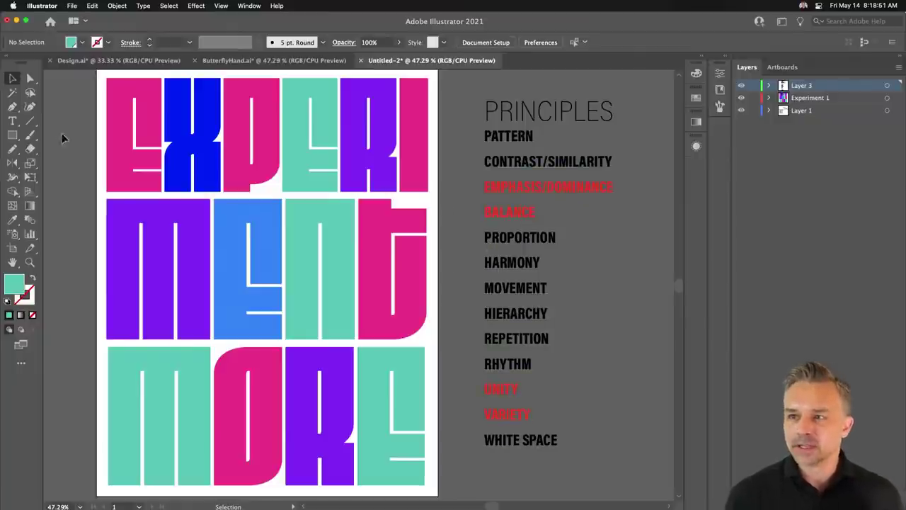
Step: Click through the pink P, purple M and MENT/MORE group to inspect the letter blocks
{"action": "left_click", "coordinate": [177, 211]}
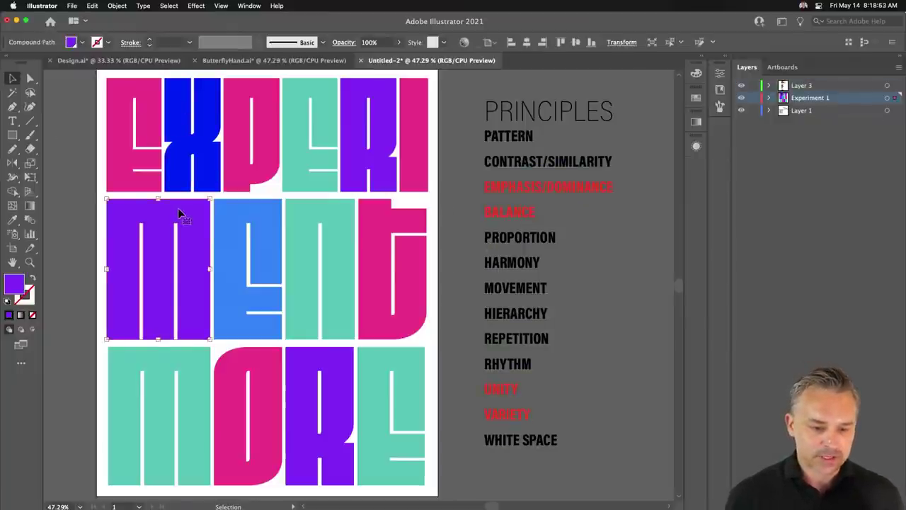
{"action": "left_click", "coordinate": [225, 145]}
{"action": "left_click", "coordinate": [137, 243]}
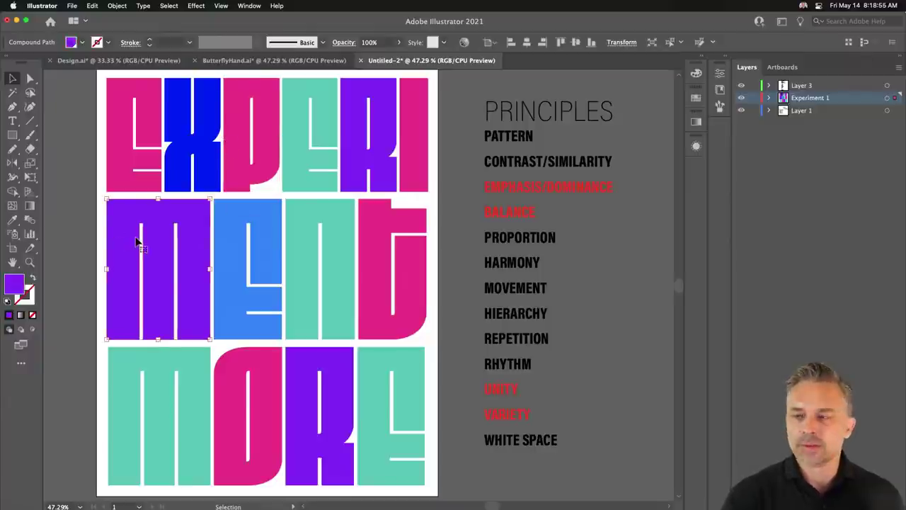
{"action": "left_click", "coordinate": [97, 236]}
{"action": "left_click_drag", "start_coordinate": [92, 226], "coordinate": [120, 234]}
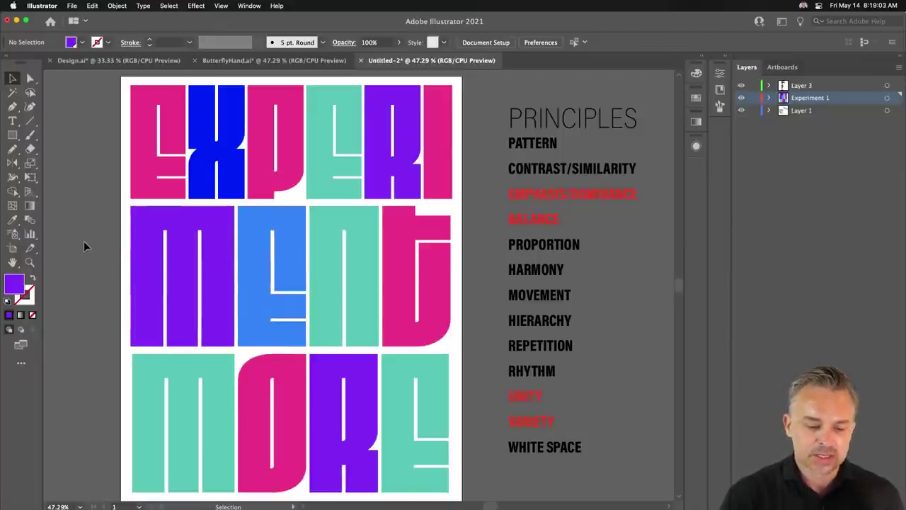
{"action": "left_click", "coordinate": [418, 423]}
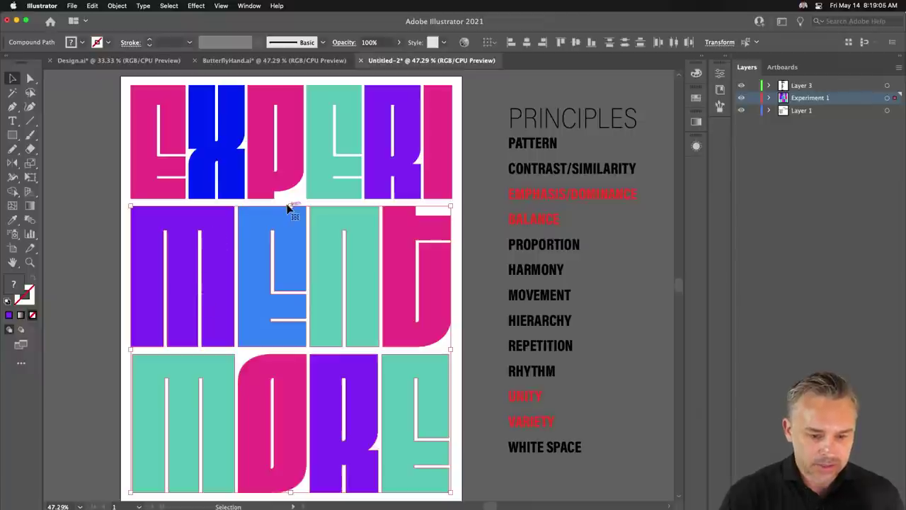
{"action": "left_click", "coordinate": [456, 145]}
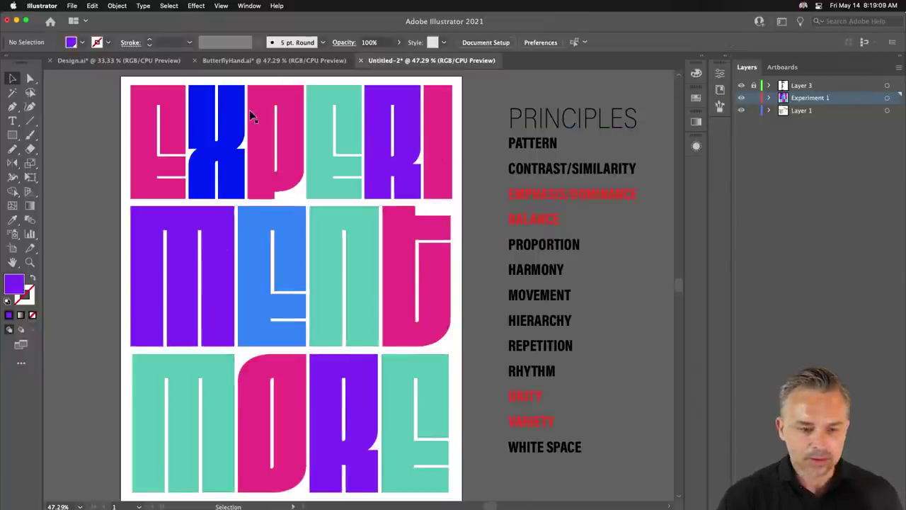
Step: Pan the artwork right and select the MENT row shape
{"action": "mouse_move", "coordinate": [250, 112]}
{"action": "left_mouse_down"}
{"action": "mouse_move", "coordinate": [332, 119]}
{"action": "mouse_move", "coordinate": [319, 118]}
{"action": "left_mouse_up"}
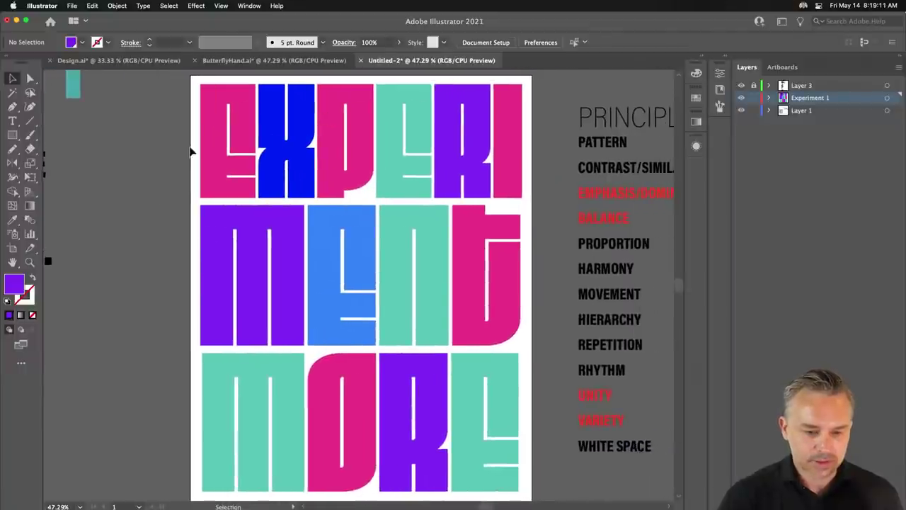
{"action": "left_click", "coordinate": [205, 134]}
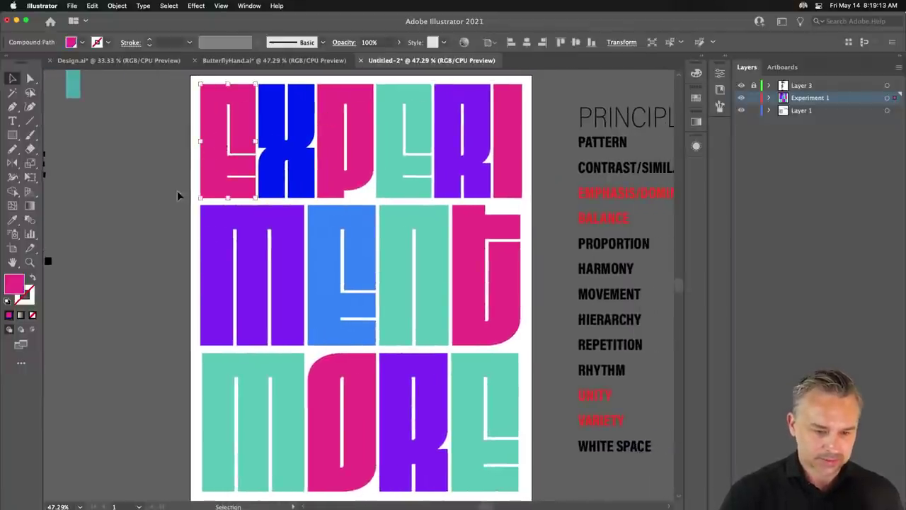
{"action": "left_click", "coordinate": [164, 209]}
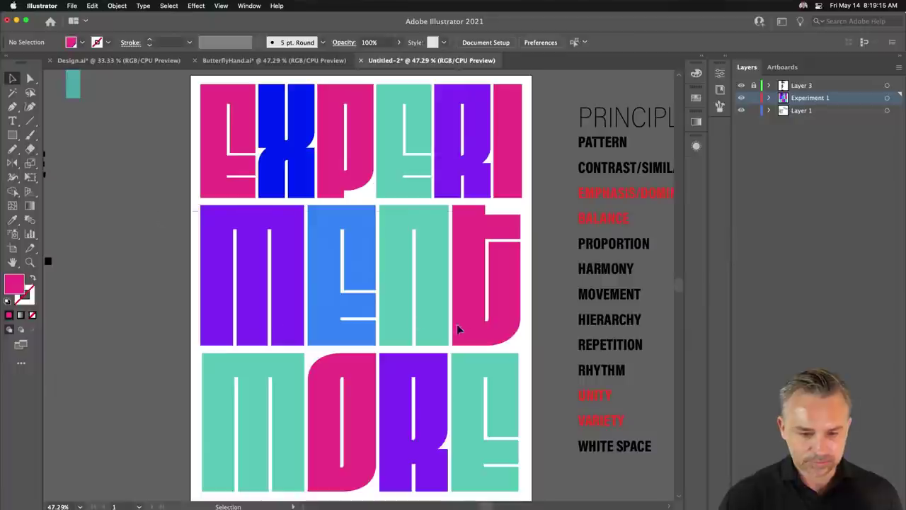
{"action": "left_click", "coordinate": [327, 300]}
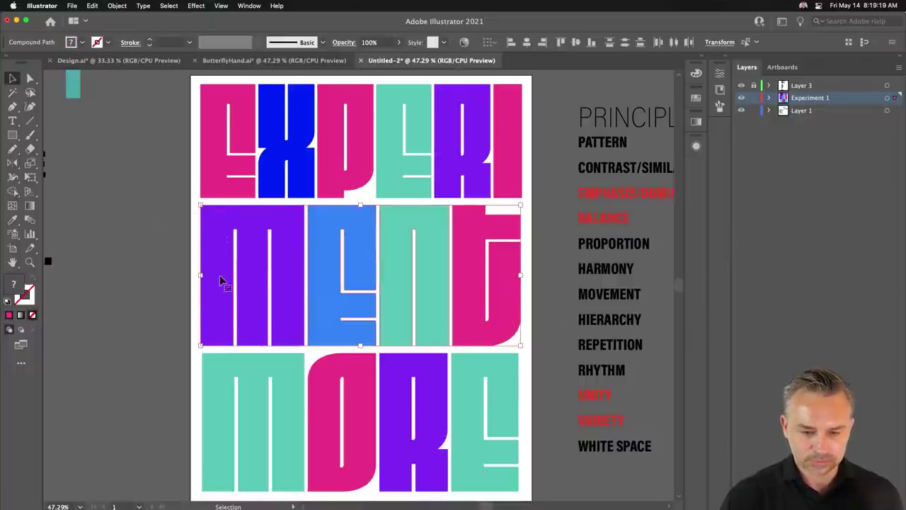
Step: Move the MENT row aside, shorten it, and place it in the middle row
{"action": "left_click_drag", "start_coordinate": [221, 281], "coordinate": [547, 155]}
{"action": "scroll", "coordinate": [537, 238], "scroll_direction": "right", "scroll_amount": 5}
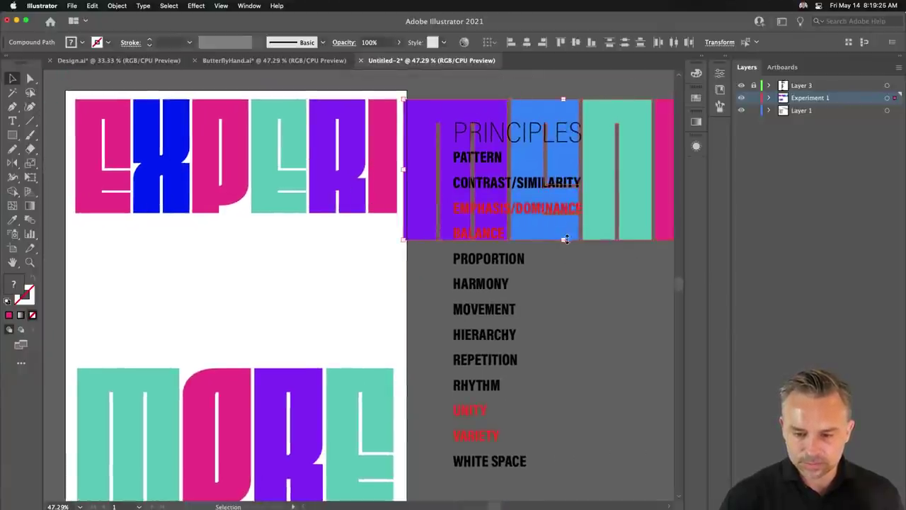
{"action": "left_click_drag", "start_coordinate": [565, 240], "coordinate": [563, 211]}
{"action": "mouse_move", "coordinate": [607, 126]}
{"action": "left_mouse_down"}
{"action": "mouse_move", "coordinate": [261, 266]}
{"action": "mouse_move", "coordinate": [247, 307]}
{"action": "left_mouse_up"}
Step: Select the four MORE letters and move them beside the artboard
{"action": "left_click", "coordinate": [170, 417]}
{"action": "left_click_drag", "start_coordinate": [172, 418], "coordinate": [213, 330]}
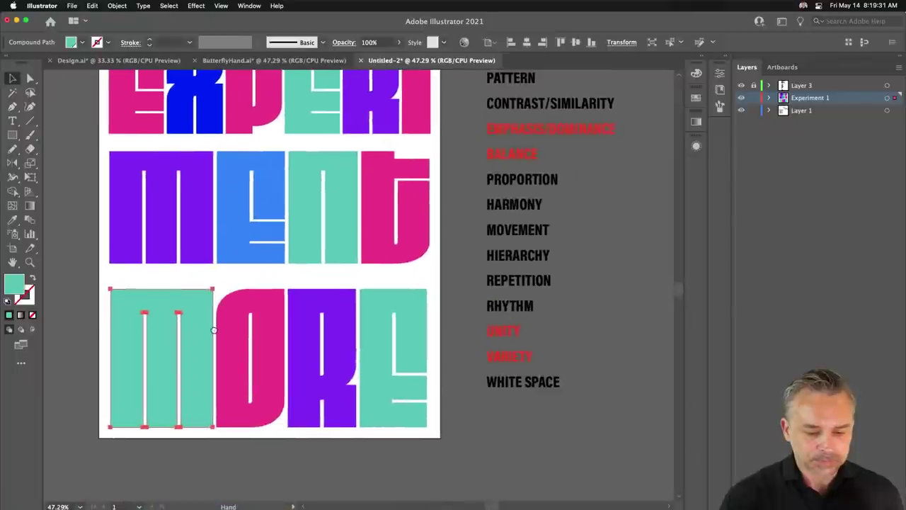
{"action": "left_click_drag", "start_coordinate": [89, 340], "coordinate": [398, 394]}
{"action": "left_click_drag", "start_coordinate": [261, 318], "coordinate": [283, 376]}
{"action": "left_click_drag", "start_coordinate": [135, 415], "coordinate": [479, 124]}
Step: Shorten the MORE row and line it up beneath MENT
{"action": "scroll", "coordinate": [478, 277], "scroll_direction": "right", "scroll_amount": 3}
{"action": "scroll", "coordinate": [478, 276], "scroll_direction": "up", "scroll_amount": 1}
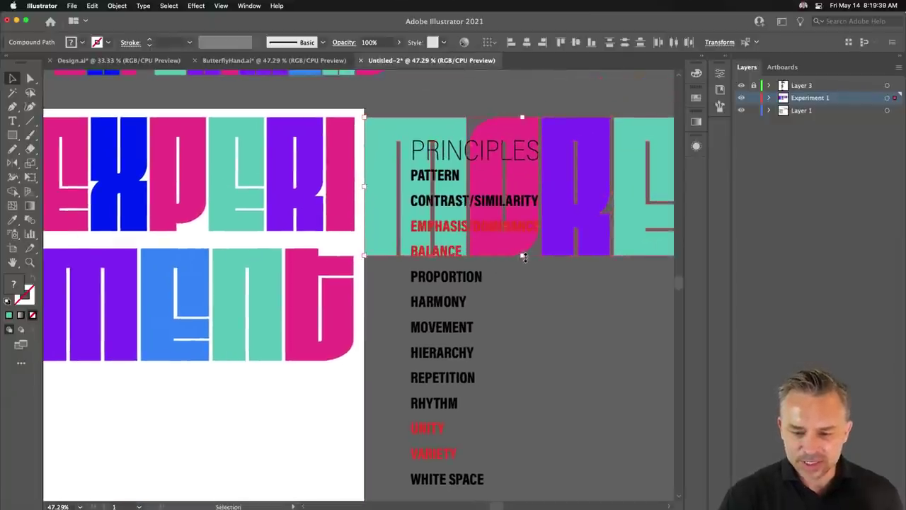
{"action": "left_click_drag", "start_coordinate": [524, 256], "coordinate": [523, 230]}
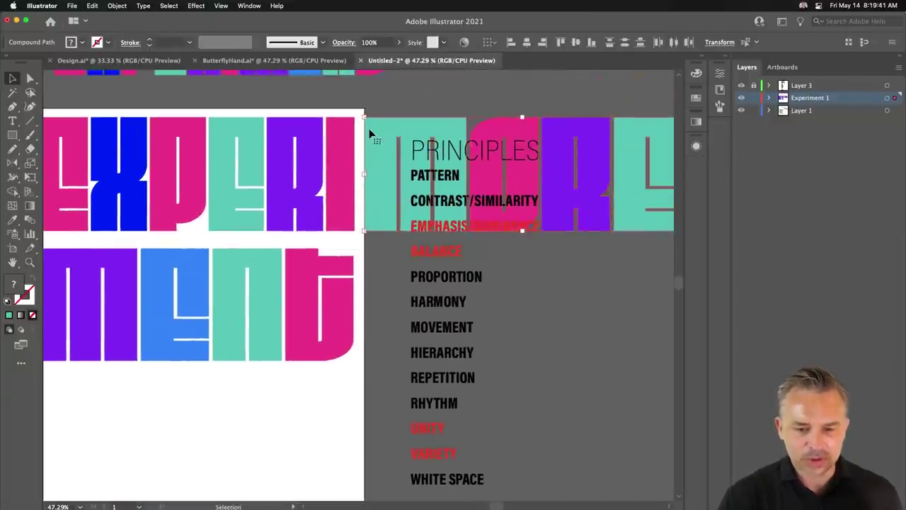
{"action": "left_click_drag", "start_coordinate": [370, 134], "coordinate": [142, 392]}
{"action": "scroll", "coordinate": [275, 348], "scroll_direction": "left", "scroll_amount": 4}
{"action": "scroll", "coordinate": [338, 353], "scroll_direction": "down", "scroll_amount": 1}
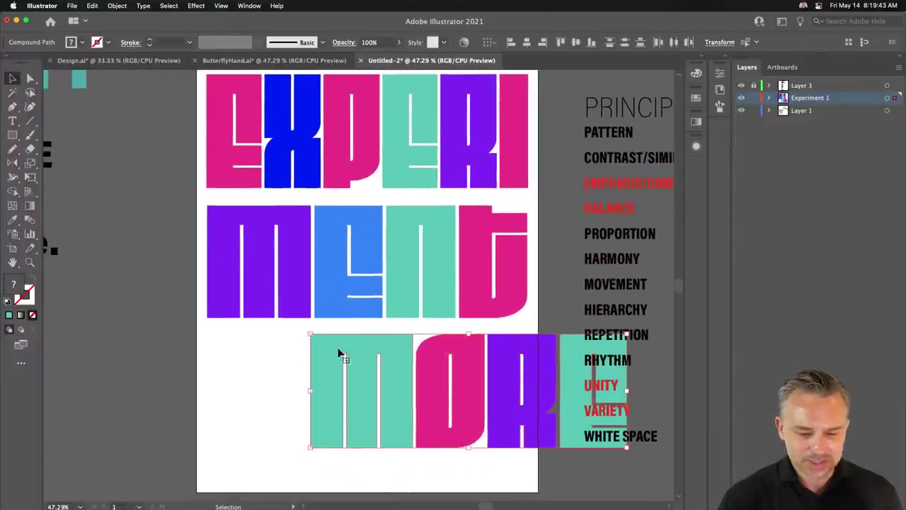
{"action": "left_click_drag", "start_coordinate": [339, 353], "coordinate": [233, 337]}
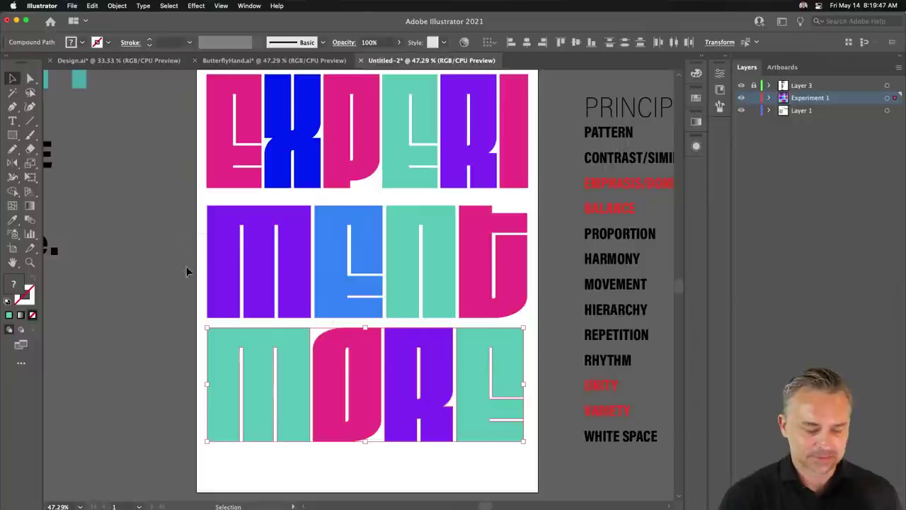
{"action": "left_click_drag", "start_coordinate": [494, 451], "coordinate": [206, 443]}
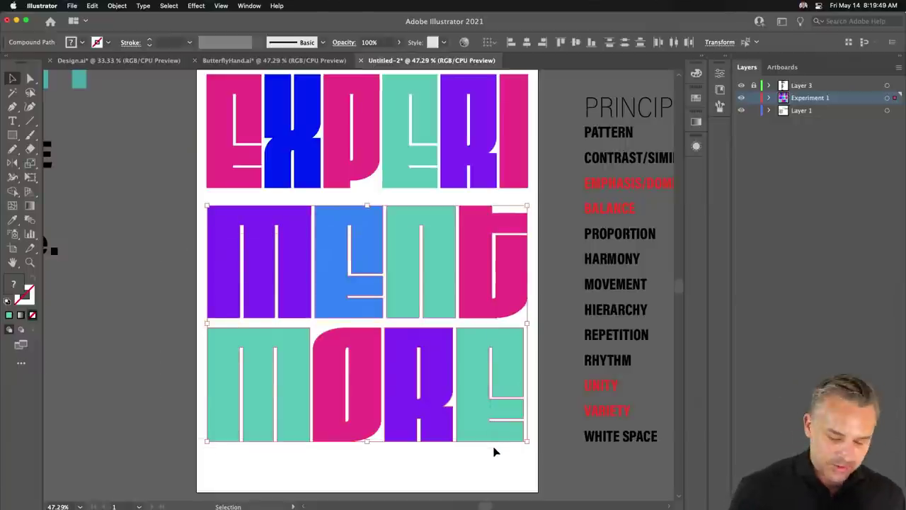
Step: Nudge the MENT and MORE rows up with the arrow keys to close the gaps
{"action": "key", "text": "shift+Up"}
{"action": "key", "text": "shift+Up"}
{"action": "key", "text": "shift+Up"}
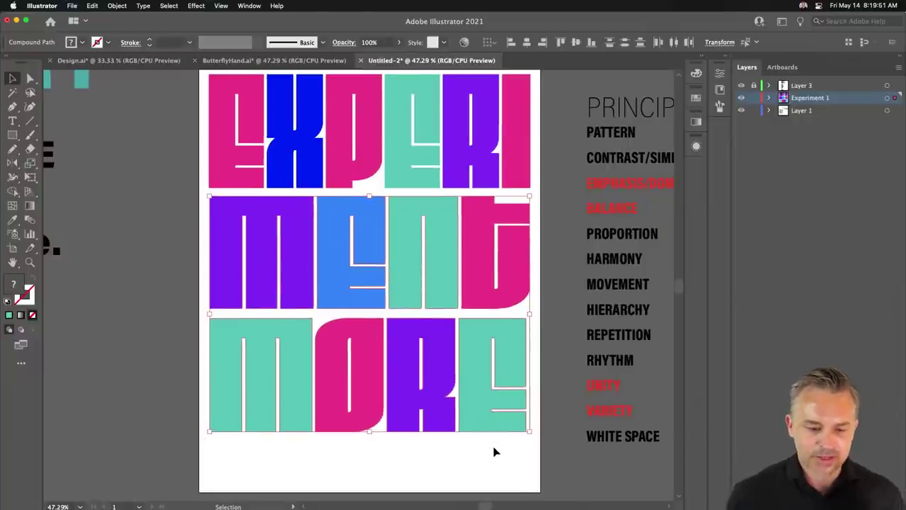
{"action": "left_click", "coordinate": [182, 166]}
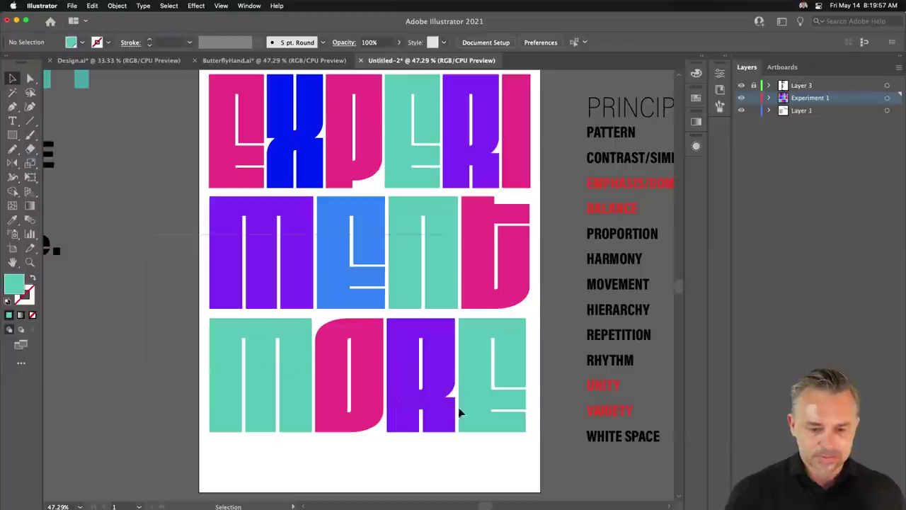
{"action": "left_click", "coordinate": [531, 413]}
{"action": "key", "text": "shift+Up"}
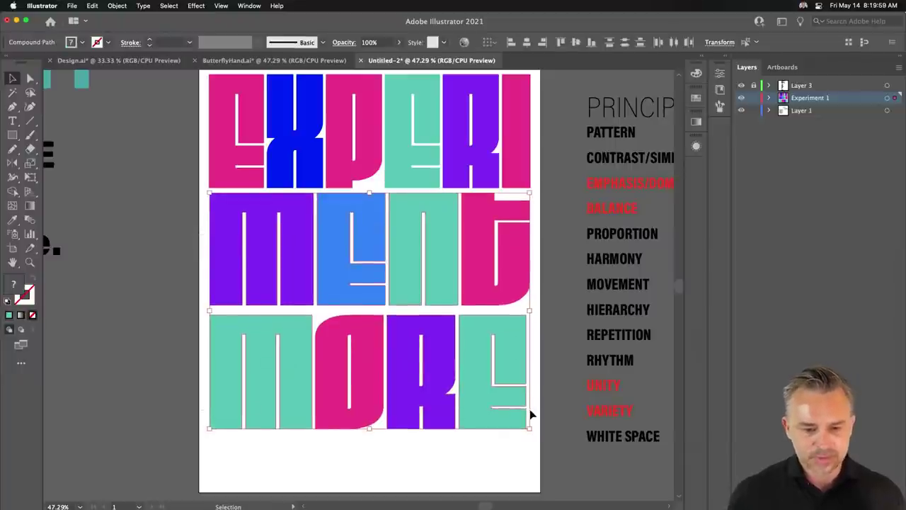
{"action": "mouse_move", "coordinate": [204, 347]}
{"action": "left_mouse_down"}
{"action": "mouse_move", "coordinate": [427, 454]}
{"action": "mouse_move", "coordinate": [526, 451]}
{"action": "left_mouse_up"}
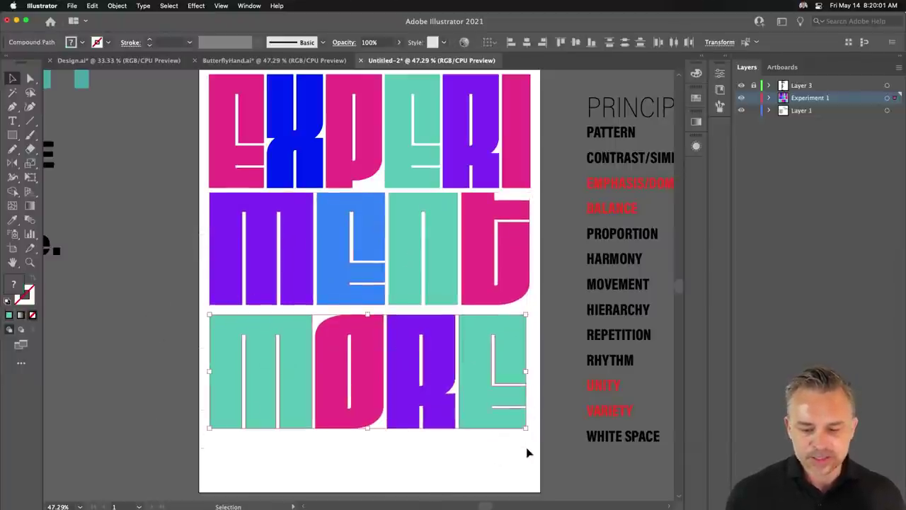
{"action": "key", "text": "shift+Up"}
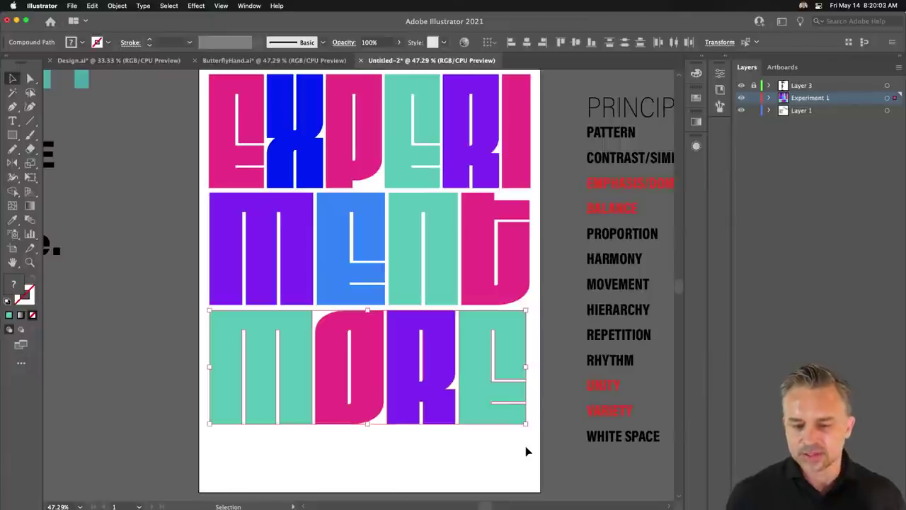
{"action": "key", "text": "Up"}
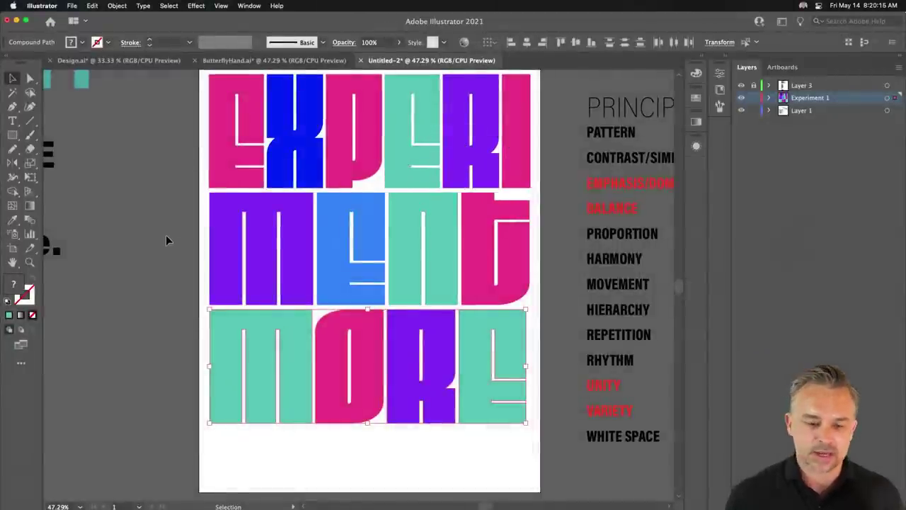
{"action": "left_click_drag", "start_coordinate": [166, 235], "coordinate": [523, 449]}
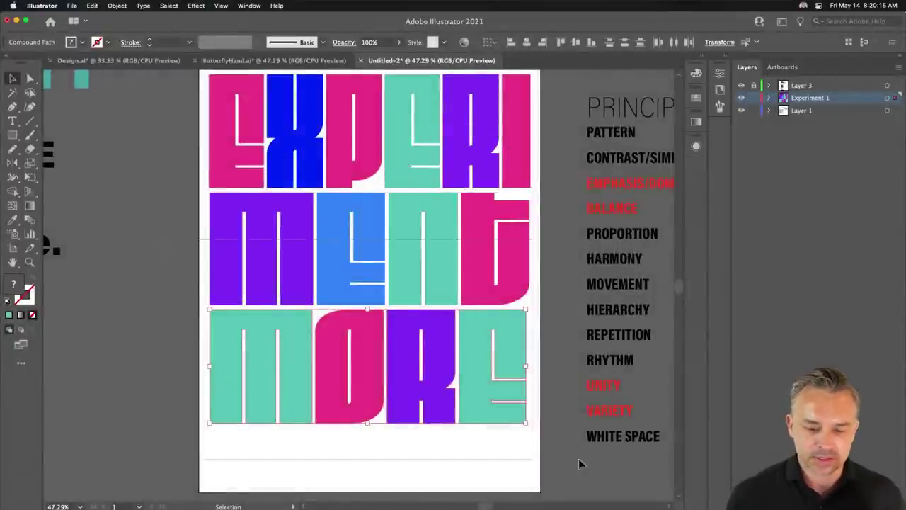
{"action": "left_click_drag", "start_coordinate": [146, 344], "coordinate": [494, 448]}
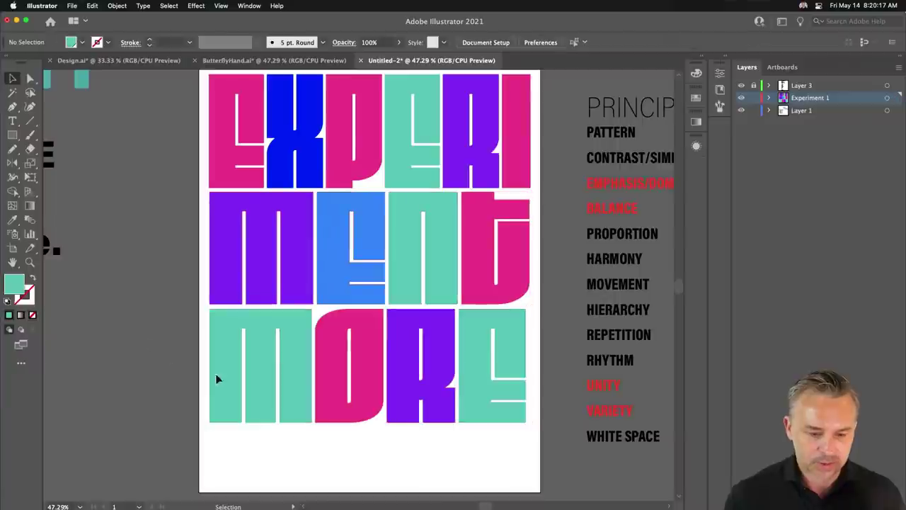
{"action": "left_click", "coordinate": [569, 337]}
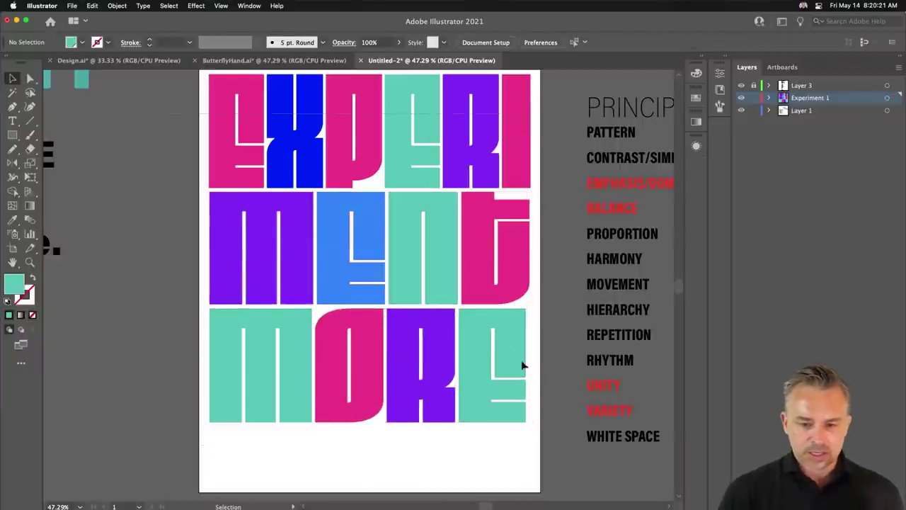
Step: Stretch all three letter rows down to fill the artboard's height
{"action": "left_click_drag", "start_coordinate": [524, 421], "coordinate": [199, 71]}
{"action": "mouse_move", "coordinate": [350, 335]}
{"action": "left_mouse_down"}
{"action": "mouse_move", "coordinate": [325, 330]}
{"action": "mouse_move", "coordinate": [298, 343]}
{"action": "left_mouse_up"}
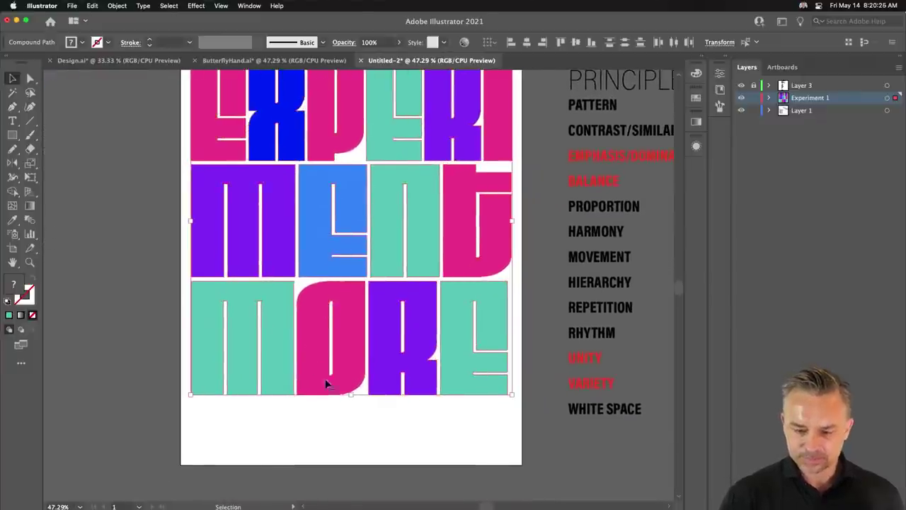
{"action": "left_click_drag", "start_coordinate": [352, 394], "coordinate": [352, 458]}
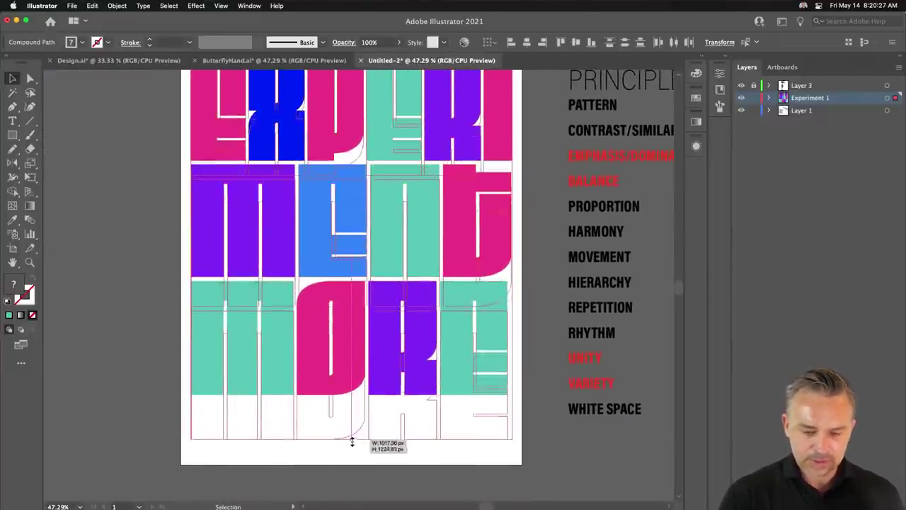
{"action": "key", "text": "super+shift+a"}
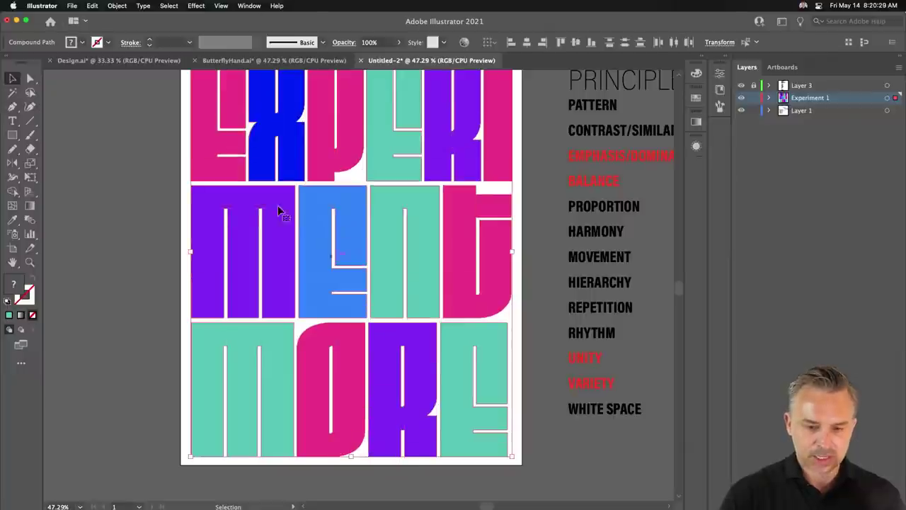
{"action": "mouse_move", "coordinate": [96, 142]}
{"action": "left_mouse_down"}
{"action": "mouse_move", "coordinate": [174, 175]}
{"action": "mouse_move", "coordinate": [157, 177]}
{"action": "left_mouse_up"}
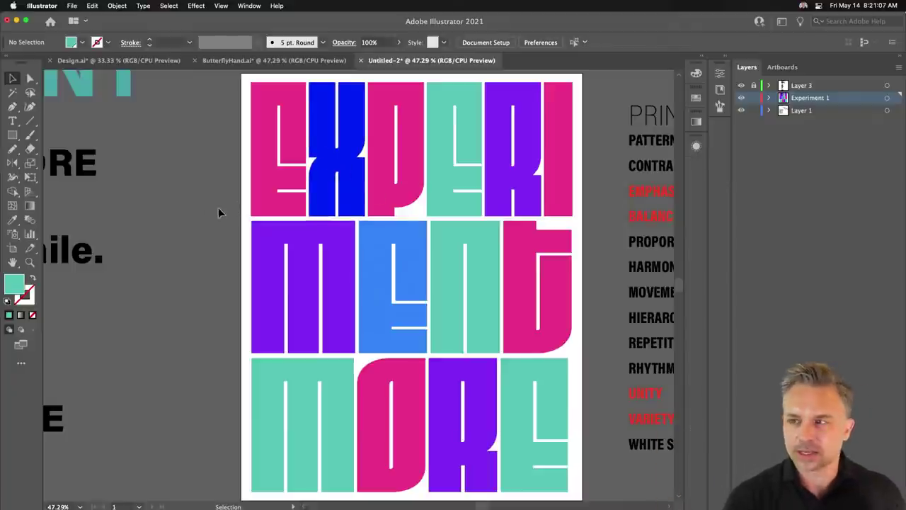
{"action": "scroll", "coordinate": [168, 236], "scroll_direction": "right", "scroll_amount": 5}
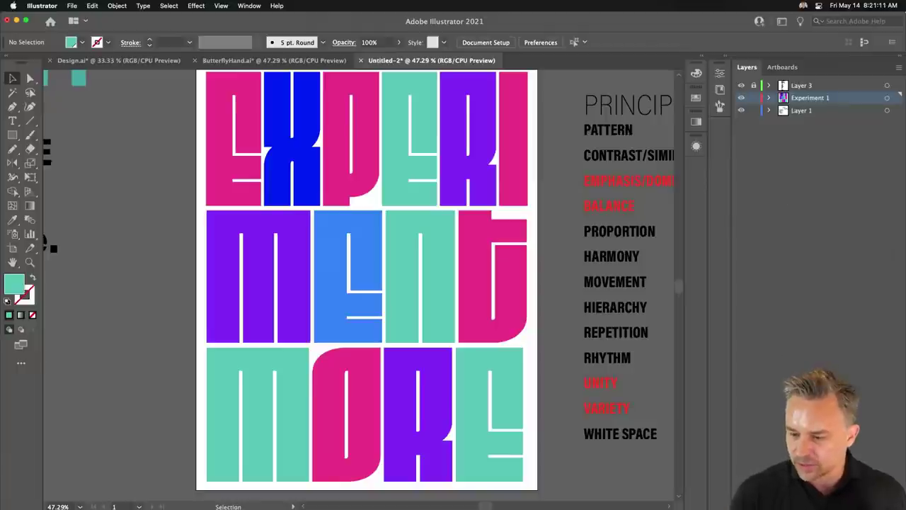
Step: Add a new layer, hide Experiment 1, and bring the Break Barriers text onto the artboard
{"action": "key", "text": "super+l"}
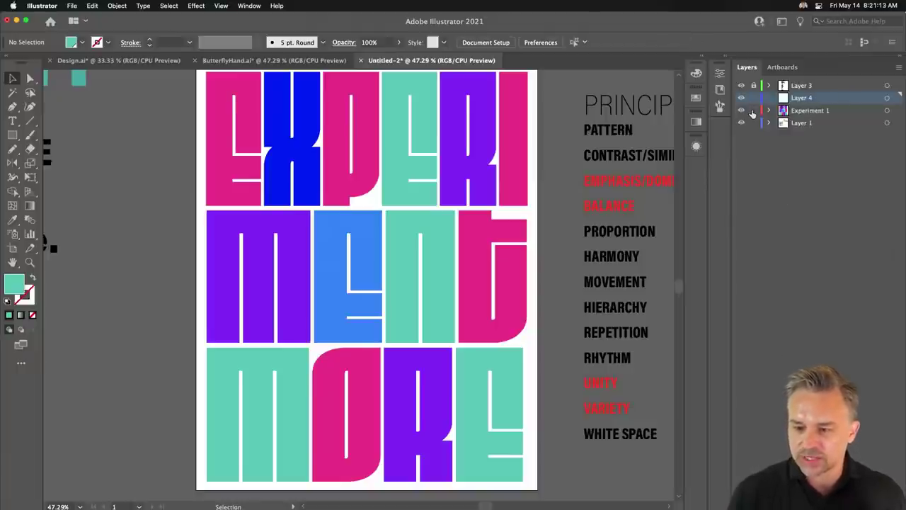
{"action": "left_click", "coordinate": [741, 111]}
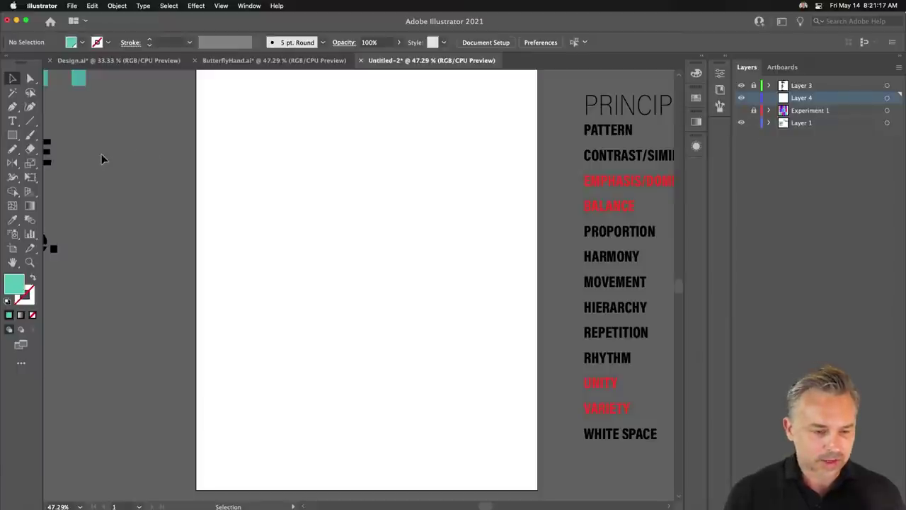
{"action": "left_click_drag", "start_coordinate": [101, 159], "coordinate": [481, 160]}
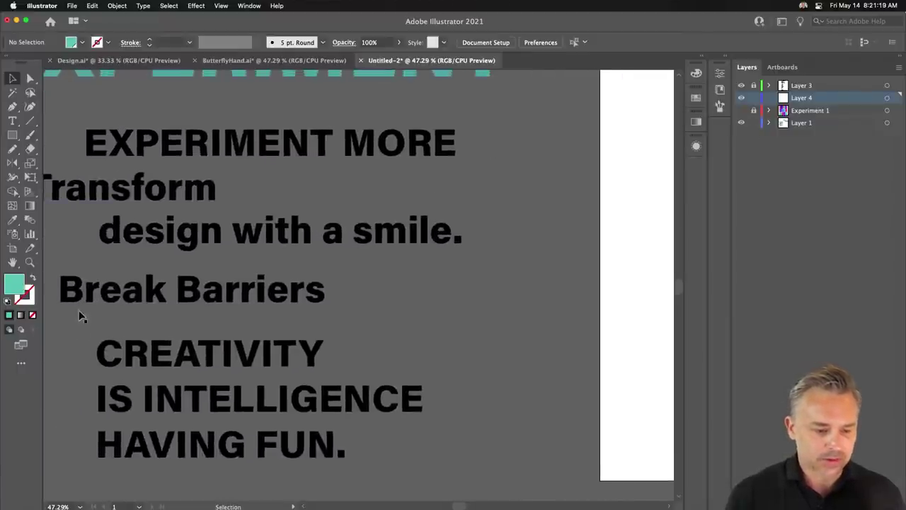
{"action": "scroll", "coordinate": [141, 315], "scroll_direction": "right", "scroll_amount": 5}
{"action": "left_click_drag", "start_coordinate": [172, 292], "coordinate": [627, 220]}
{"action": "scroll", "coordinate": [323, 234], "scroll_direction": "right", "scroll_amount": 8}
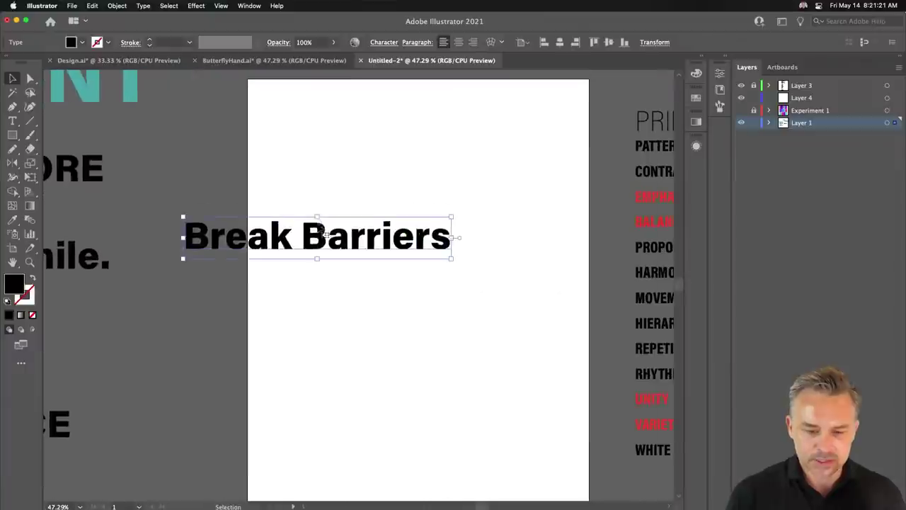
{"action": "left_click_drag", "start_coordinate": [303, 242], "coordinate": [378, 215]}
Step: Turn on All Caps in the Character options for the headline
{"action": "left_click", "coordinate": [720, 73]}
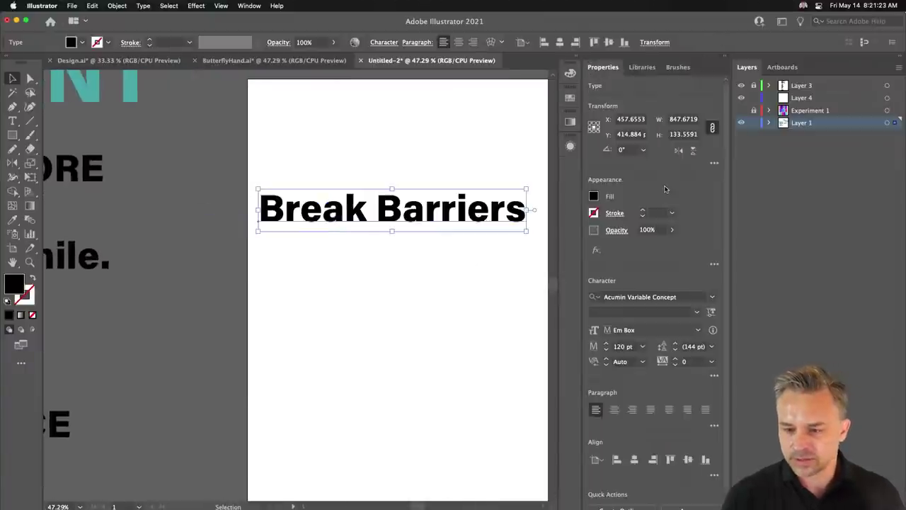
{"action": "left_click", "coordinate": [714, 376]}
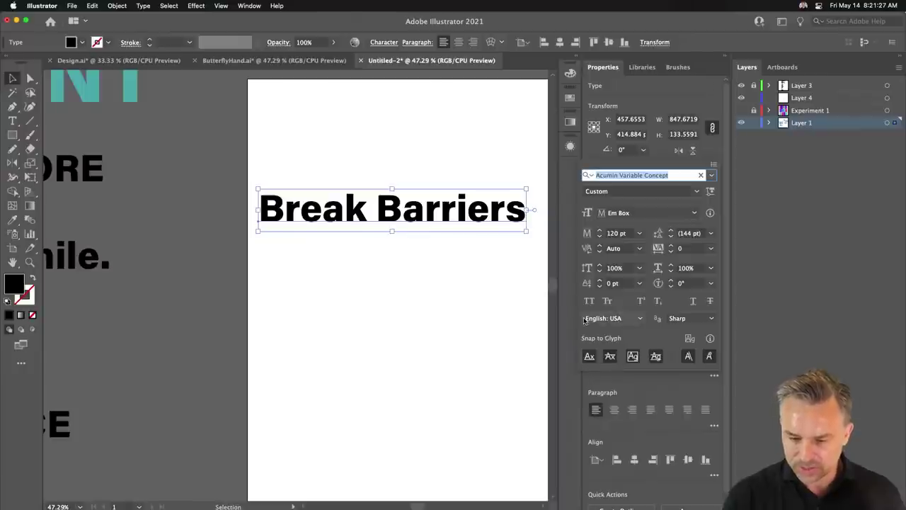
{"action": "left_click", "coordinate": [587, 300]}
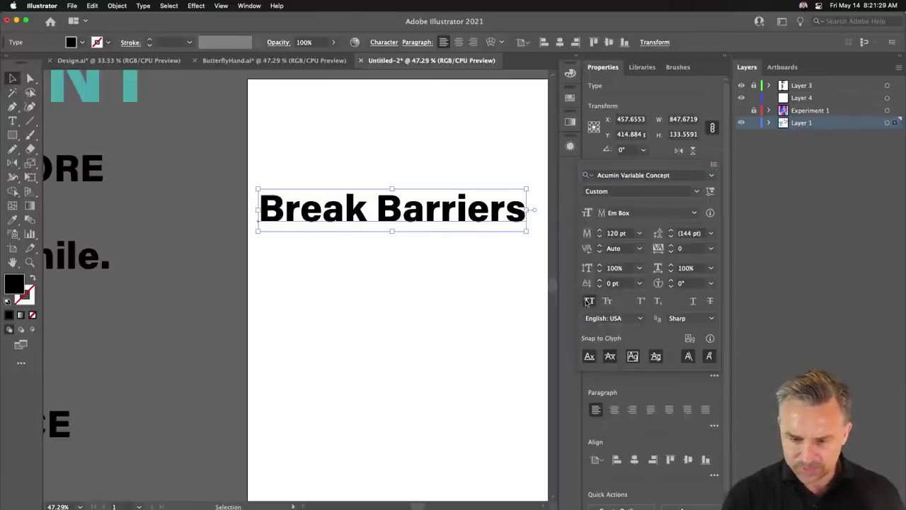
{"action": "key", "text": "space"}
{"action": "left_click_drag", "start_coordinate": [360, 278], "coordinate": [216, 282]}
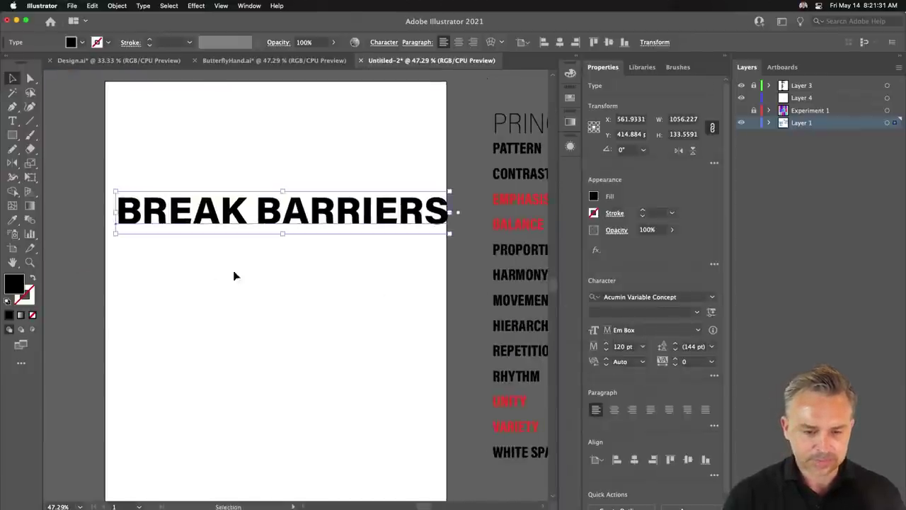
Step: Break the headline into two lines and make BREAK a separate text object above BARRIERS
{"action": "double_click", "coordinate": [252, 203]}
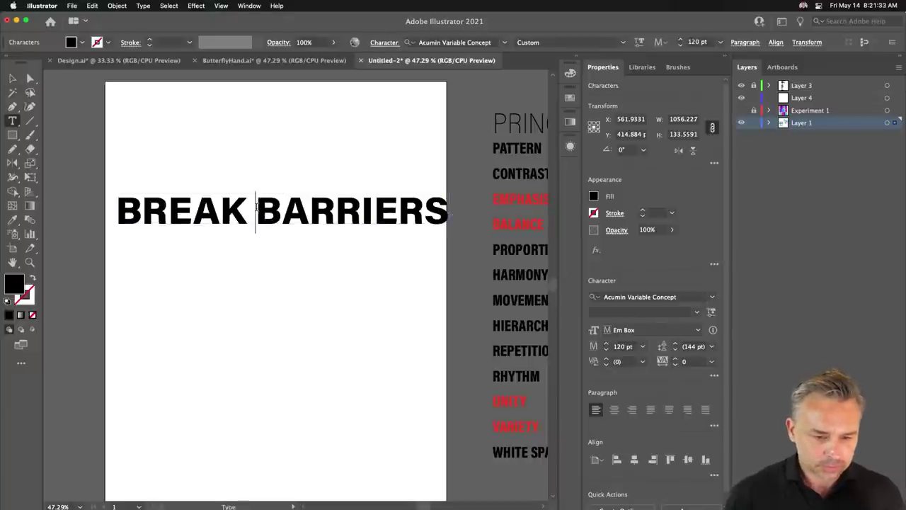
{"action": "key", "text": "BackSpace"}
{"action": "key", "text": "Return"}
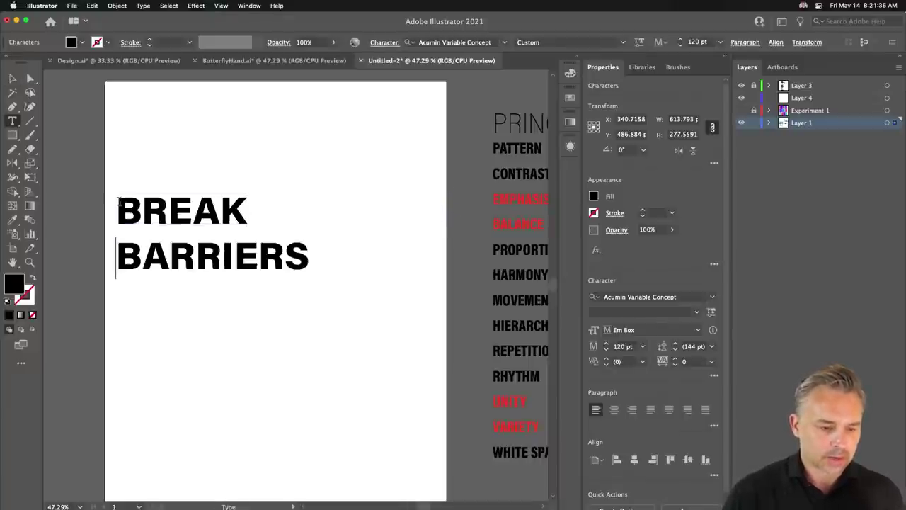
{"action": "left_click_drag", "start_coordinate": [119, 201], "coordinate": [245, 216]}
{"action": "key", "text": "BackSpace"}
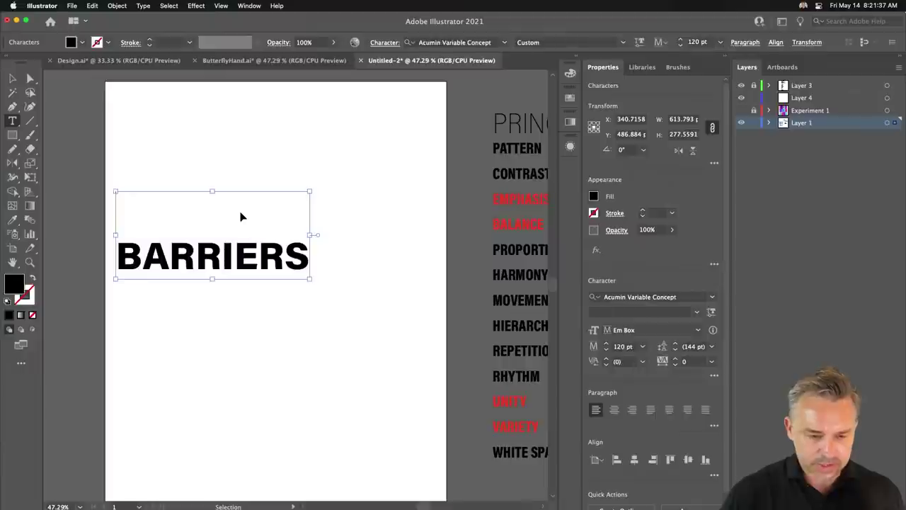
{"action": "key", "text": "Escape"}
{"action": "key", "text": "ctrl+v"}
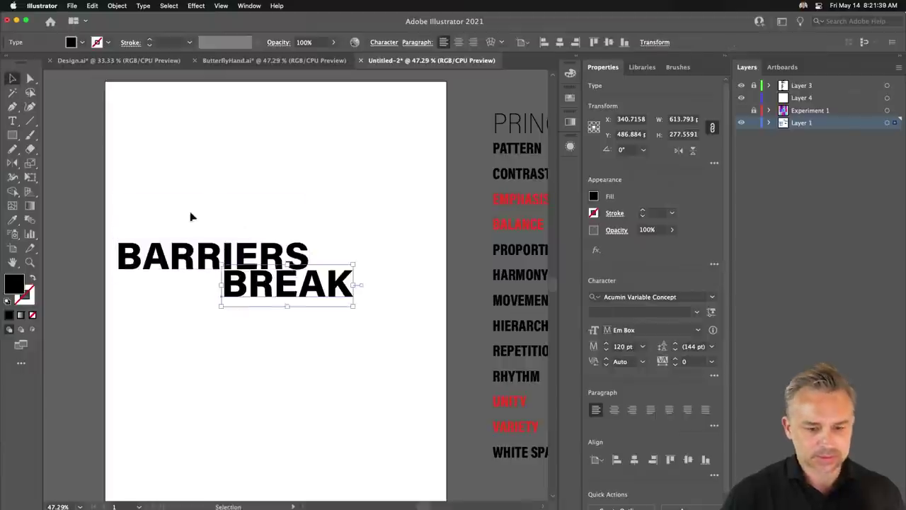
{"action": "mouse_move", "coordinate": [228, 287]}
{"action": "left_mouse_down"}
{"action": "mouse_move", "coordinate": [255, 160]}
{"action": "mouse_move", "coordinate": [105, 269]}
{"action": "mouse_move", "coordinate": [147, 330]}
{"action": "mouse_move", "coordinate": [151, 383]}
{"action": "mouse_move", "coordinate": [128, 298]}
{"action": "left_mouse_up"}
Step: Remove the empty line from BARRIERS, place it under BREAK, and move both toward centre
{"action": "double_click", "coordinate": [127, 299]}
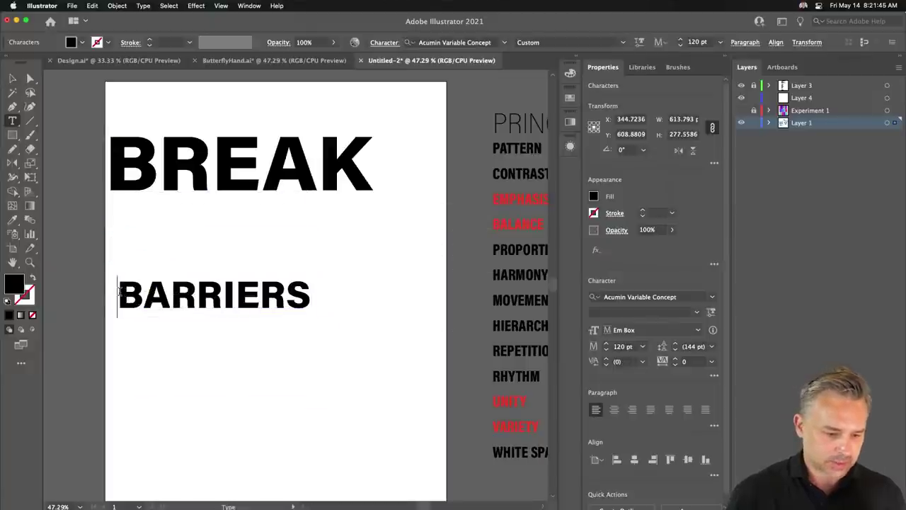
{"action": "key", "text": "BackSpace"}
{"action": "key", "text": "Escape"}
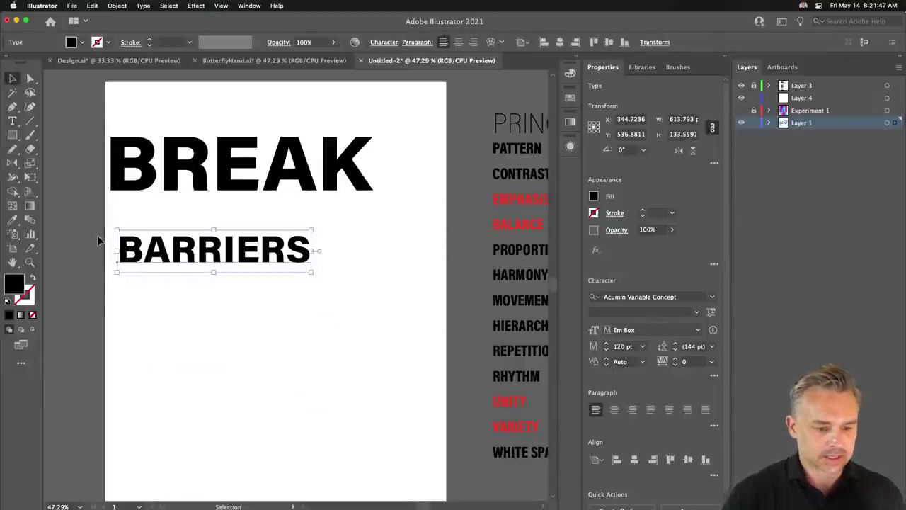
{"action": "mouse_move", "coordinate": [304, 268]}
{"action": "left_mouse_down"}
{"action": "mouse_move", "coordinate": [294, 221]}
{"action": "mouse_move", "coordinate": [378, 285]}
{"action": "left_mouse_up"}
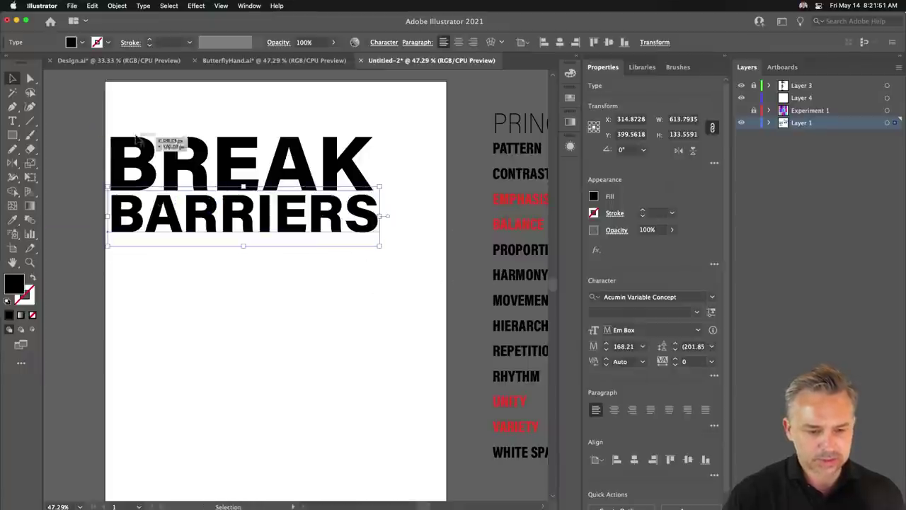
{"action": "left_click_drag", "start_coordinate": [99, 117], "coordinate": [364, 283]}
{"action": "mouse_move", "coordinate": [337, 159]}
{"action": "left_mouse_down"}
{"action": "mouse_move", "coordinate": [384, 283]}
{"action": "mouse_move", "coordinate": [373, 290]}
{"action": "left_mouse_up"}
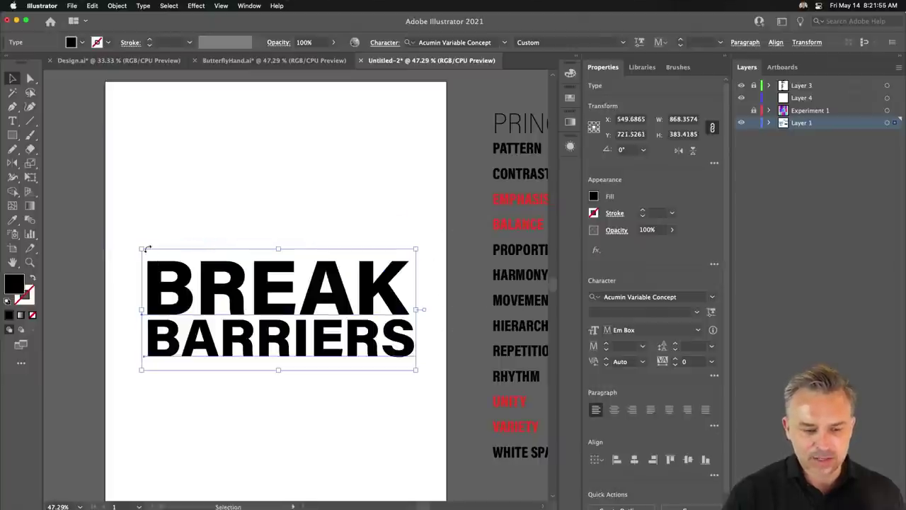
Step: Enlarge both words together and stack BREAK tightly above BARRIERS
{"action": "left_click_drag", "start_coordinate": [147, 249], "coordinate": [124, 241]}
{"action": "left_click_drag", "start_coordinate": [193, 280], "coordinate": [205, 243]}
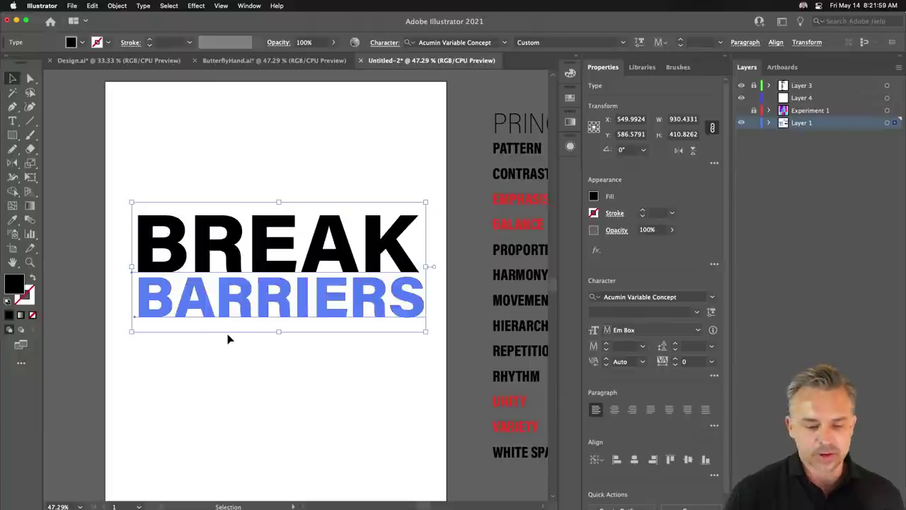
{"action": "left_click", "coordinate": [238, 340]}
{"action": "left_click_drag", "start_coordinate": [223, 304], "coordinate": [223, 354]}
{"action": "left_click", "coordinate": [239, 263]}
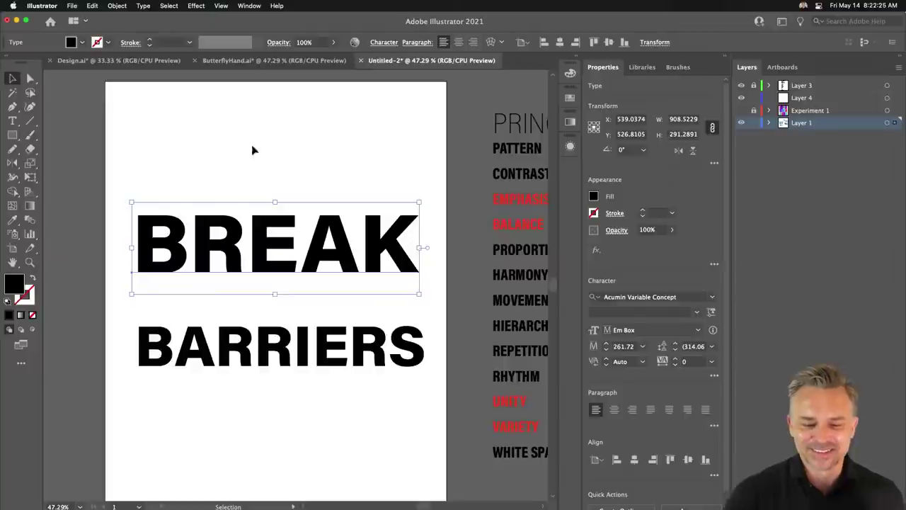
{"action": "left_click_drag", "start_coordinate": [325, 249], "coordinate": [314, 295]}
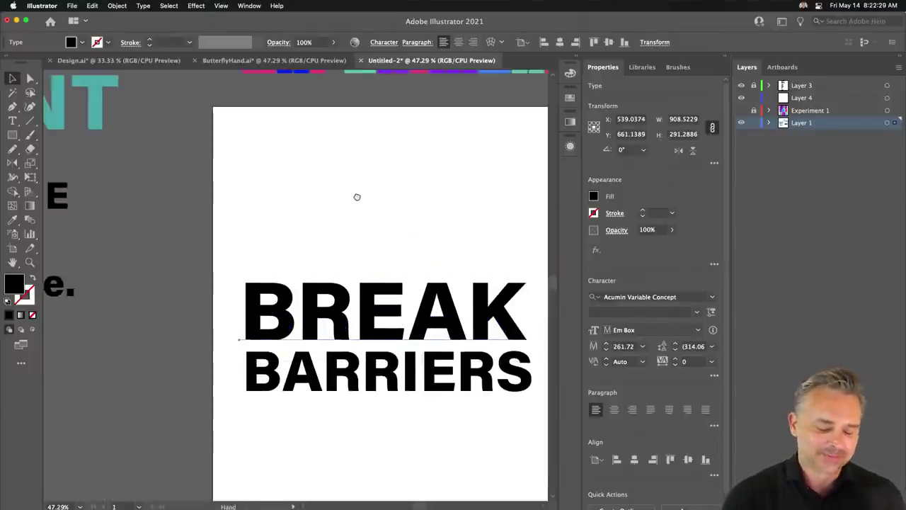
{"action": "scroll", "coordinate": [319, 180], "scroll_direction": "left", "scroll_amount": 3}
{"action": "scroll", "coordinate": [312, 198], "scroll_direction": "down", "scroll_amount": 2}
{"action": "scroll", "coordinate": [311, 198], "scroll_direction": "right", "scroll_amount": 2}
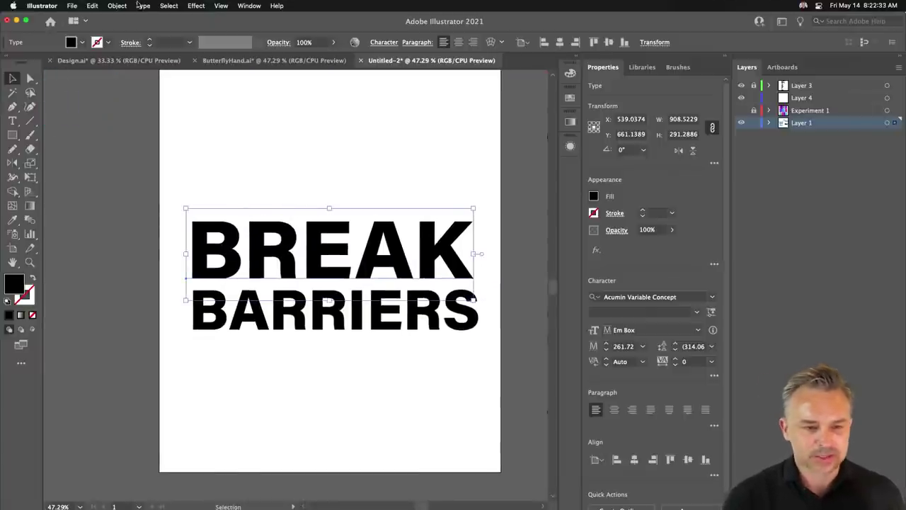
Step: Create outlines from the headline and move BREAK up away from BARRIERS
{"action": "right_click", "coordinate": [281, 244]}
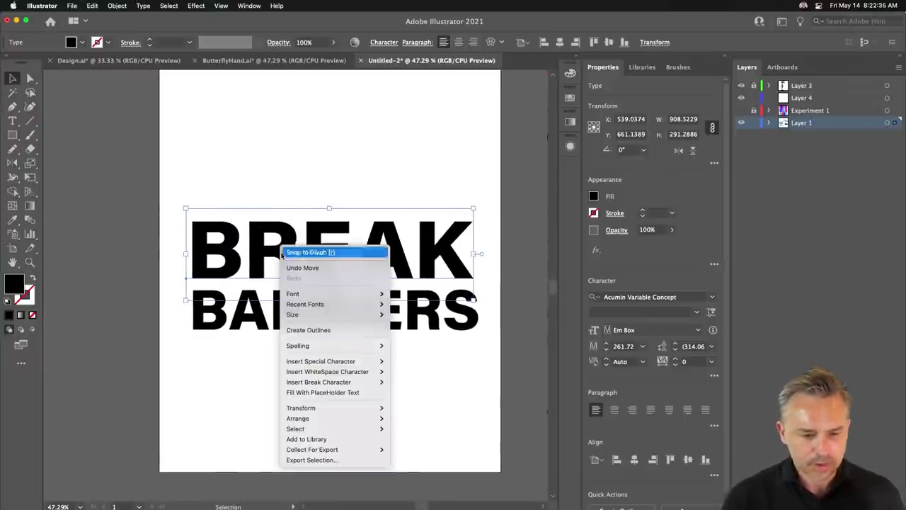
{"action": "left_click", "coordinate": [329, 333]}
{"action": "left_click", "coordinate": [262, 251]}
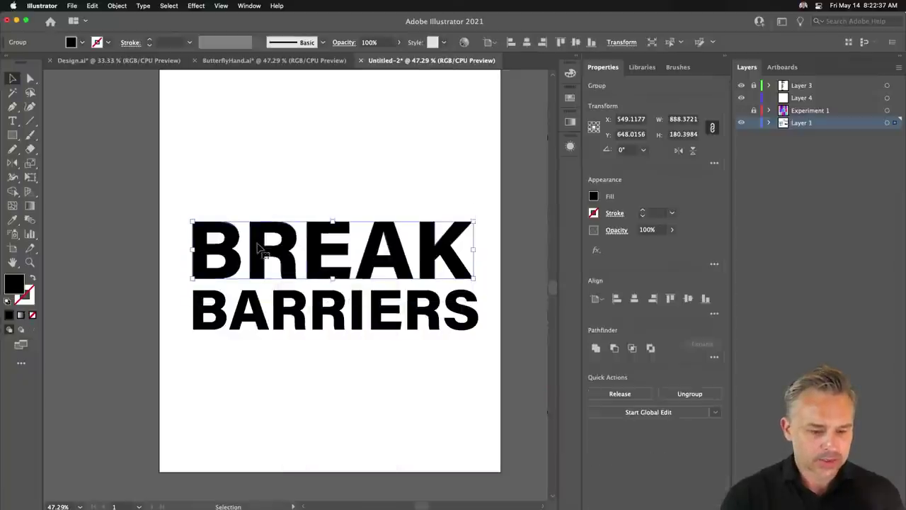
{"action": "left_click_drag", "start_coordinate": [262, 251], "coordinate": [262, 189]}
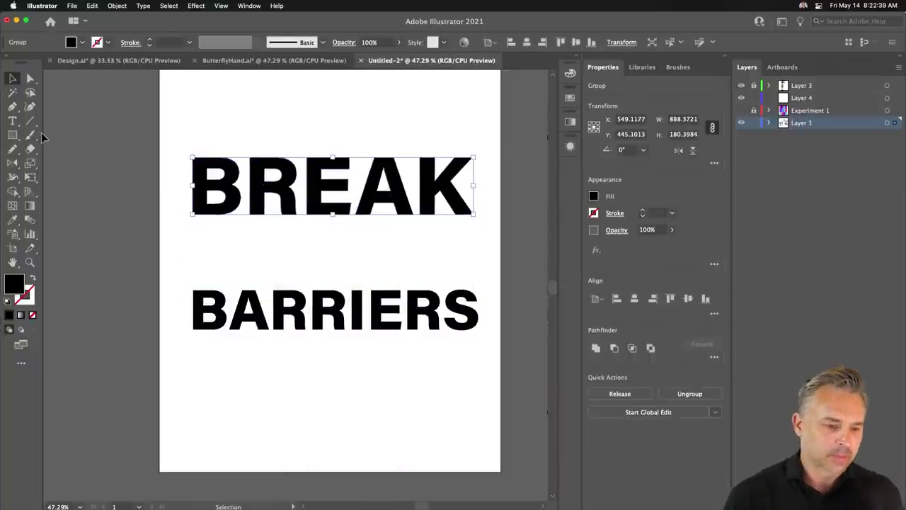
Step: Slice BREAK with three Knife tool cuts across its letters
{"action": "left_click", "coordinate": [31, 150]}
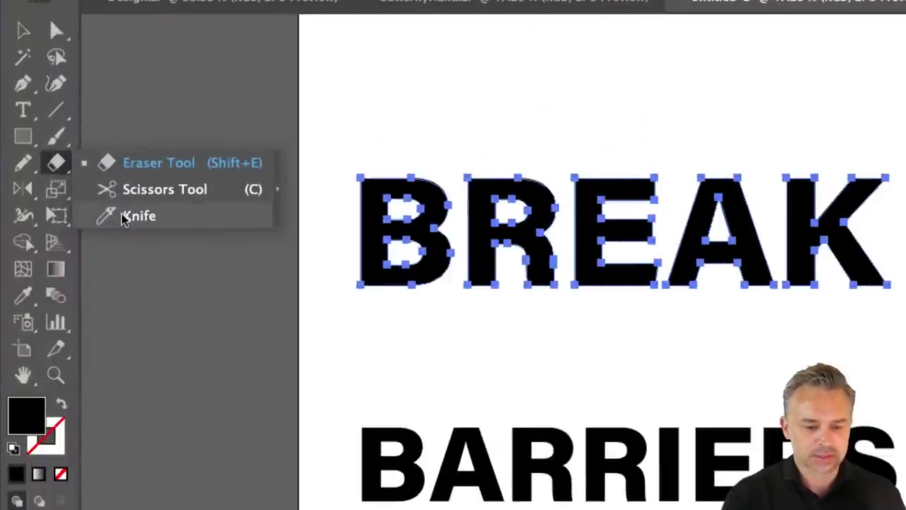
{"action": "left_click", "coordinate": [68, 177]}
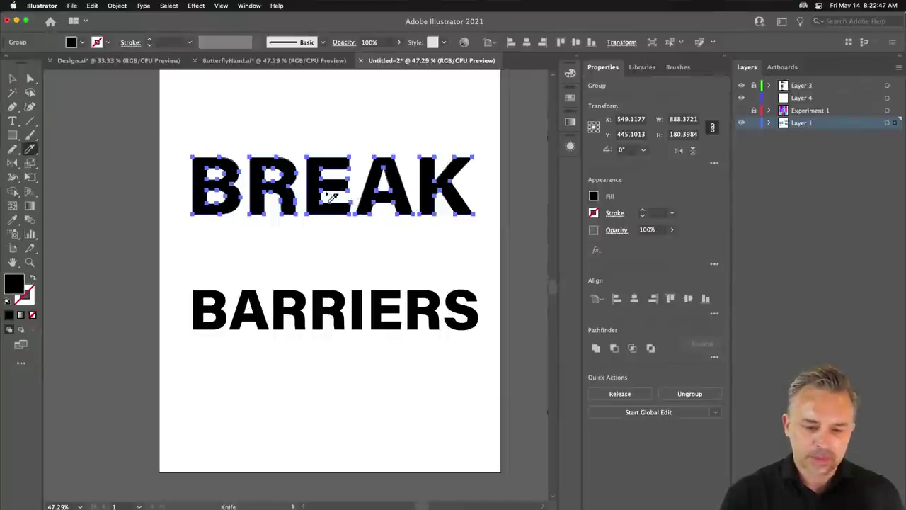
{"action": "mouse_move", "coordinate": [167, 140]}
{"action": "left_mouse_down"}
{"action": "mouse_move", "coordinate": [349, 201]}
{"action": "mouse_move", "coordinate": [475, 121]}
{"action": "left_mouse_up"}
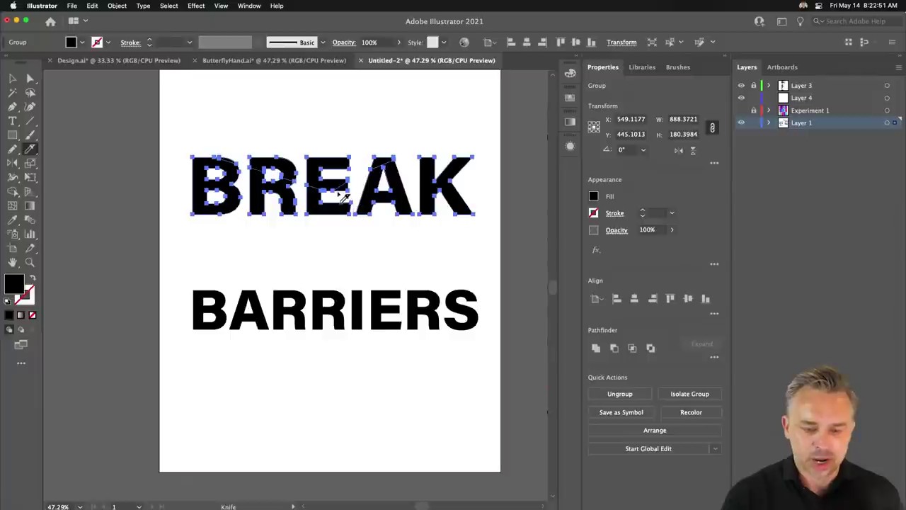
{"action": "left_click_drag", "start_coordinate": [346, 198], "coordinate": [514, 178]}
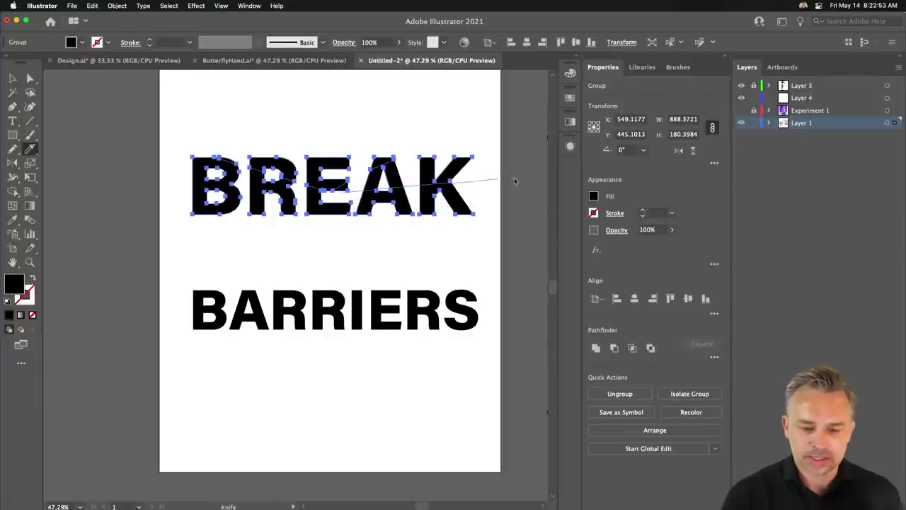
{"action": "left_click_drag", "start_coordinate": [351, 200], "coordinate": [438, 259]}
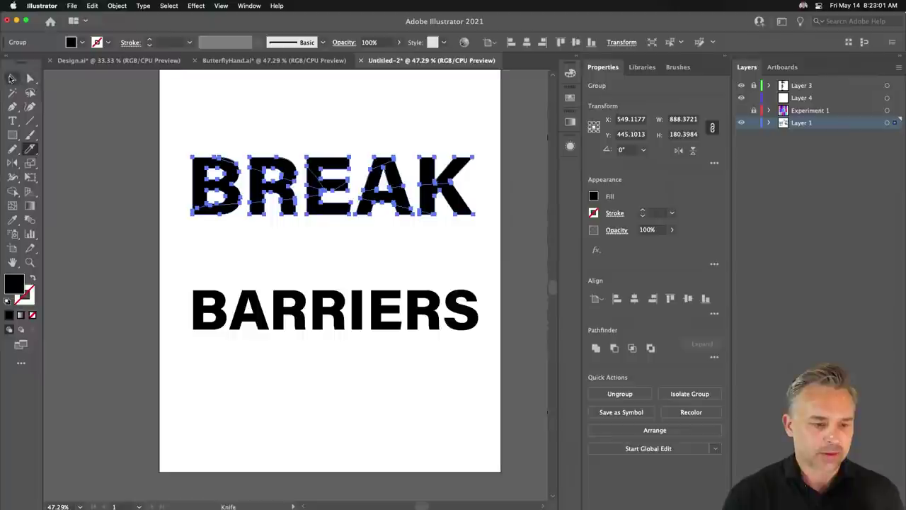
Step: Ungroup the sliced BREAK pieces so each fragment can move independently
{"action": "left_click", "coordinate": [11, 77]}
{"action": "left_click", "coordinate": [227, 113]}
{"action": "left_click", "coordinate": [315, 166]}
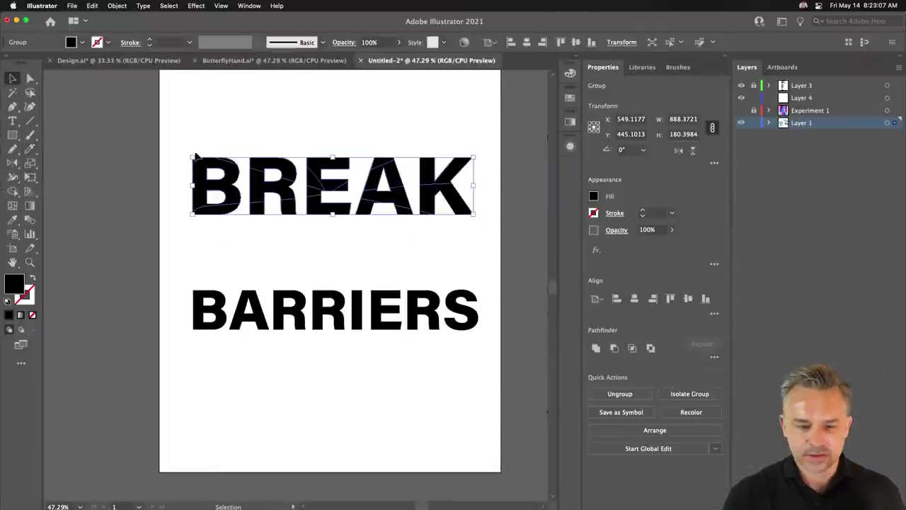
{"action": "key", "text": "ctrl+plus"}
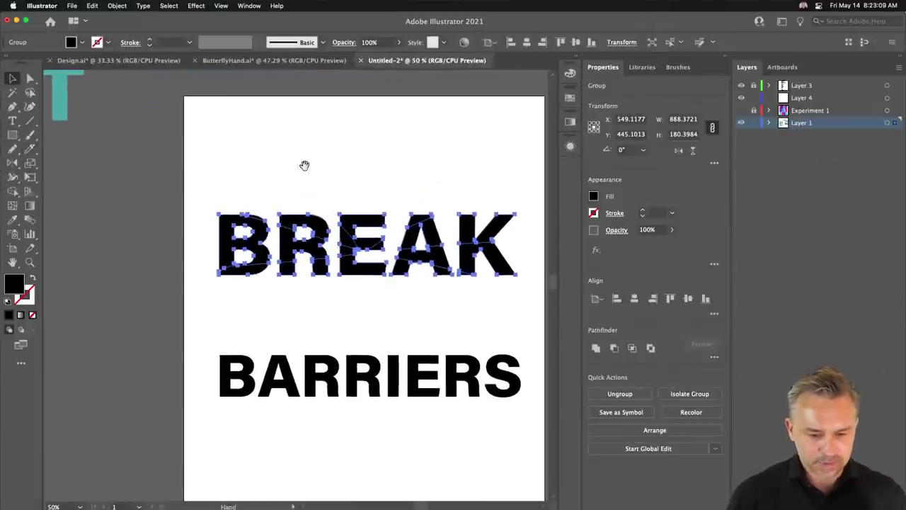
{"action": "right_click", "coordinate": [303, 220]}
{"action": "left_click", "coordinate": [319, 303]}
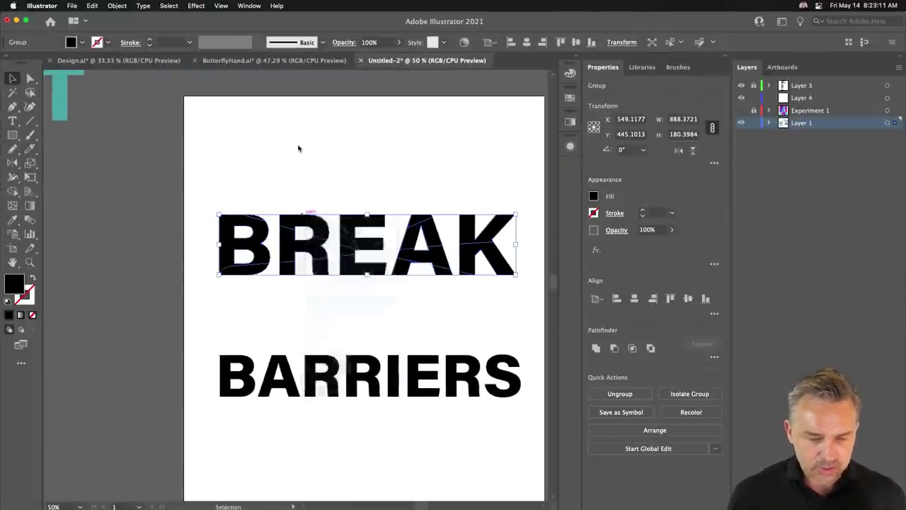
{"action": "left_click", "coordinate": [301, 148]}
{"action": "left_click", "coordinate": [296, 220]}
Step: Nudge BREAK's top slice and the small E and A slice pieces upward
{"action": "left_click_drag", "start_coordinate": [298, 179], "coordinate": [446, 231]}
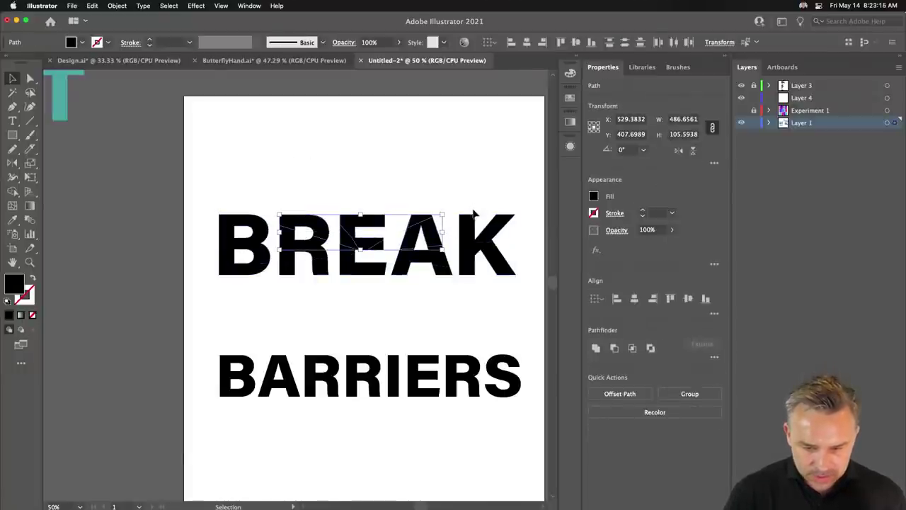
{"action": "left_click", "coordinate": [468, 225], "text": "shift"}
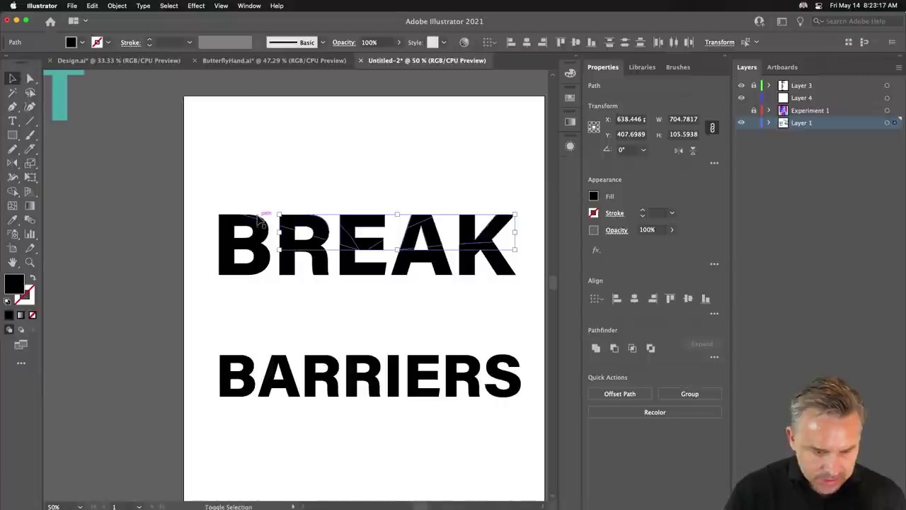
{"action": "left_click", "coordinate": [259, 222], "text": "shift"}
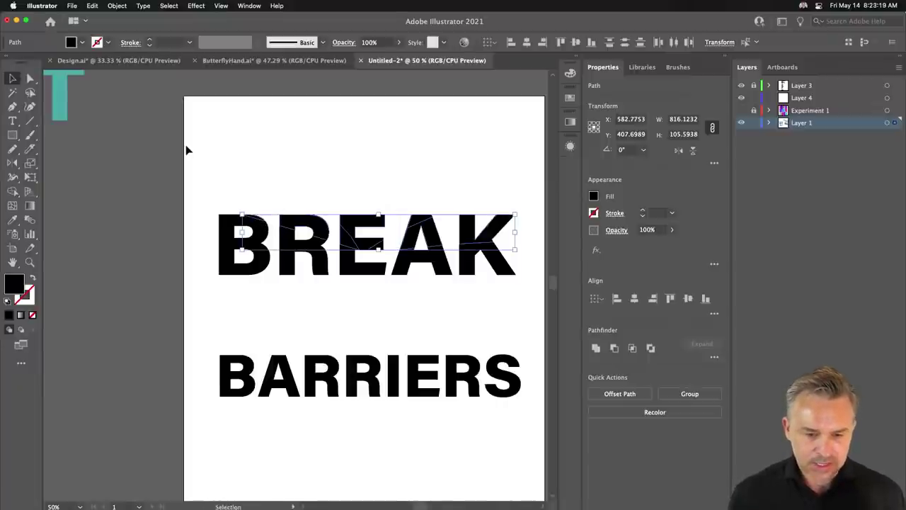
{"action": "key", "text": "Up"}
{"action": "key", "text": "Up"}
{"action": "key", "text": "Up"}
{"action": "key", "text": "Up"}
{"action": "key", "text": "Up"}
{"action": "key", "text": "Up"}
{"action": "key", "text": "Up"}
{"action": "key", "text": "Up"}
{"action": "key", "text": "Up"}
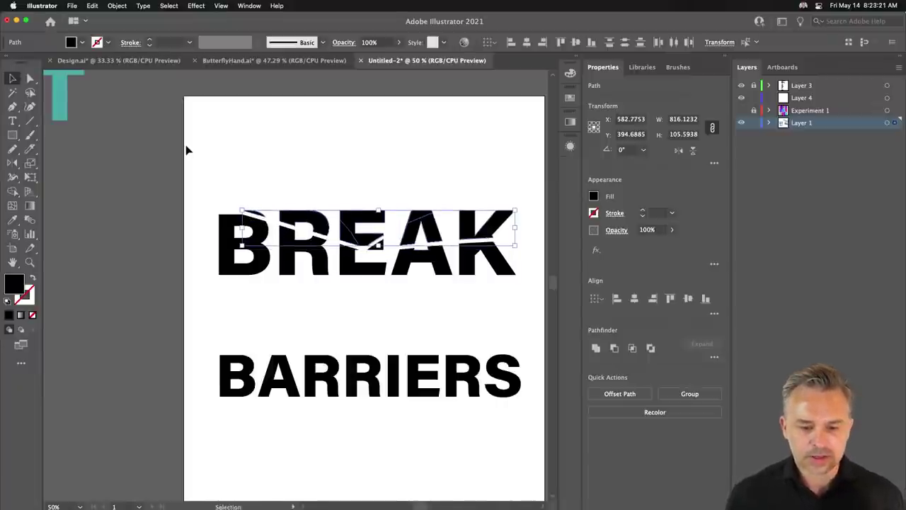
{"action": "left_click", "coordinate": [338, 123]}
{"action": "left_click", "coordinate": [354, 225]}
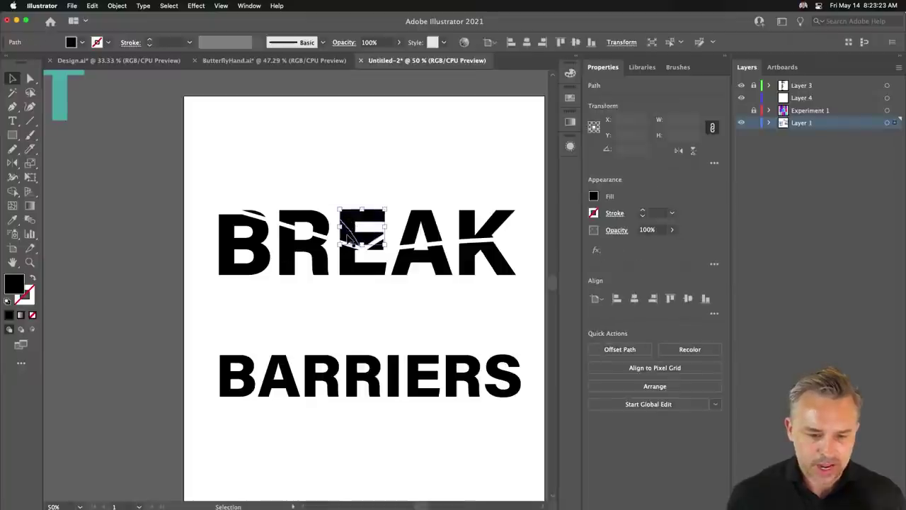
{"action": "key", "text": "Up"}
{"action": "key", "text": "Up"}
{"action": "key", "text": "Up"}
{"action": "key", "text": "Up"}
{"action": "key", "text": "Up"}
{"action": "key", "text": "Up"}
{"action": "left_click", "coordinate": [423, 216]}
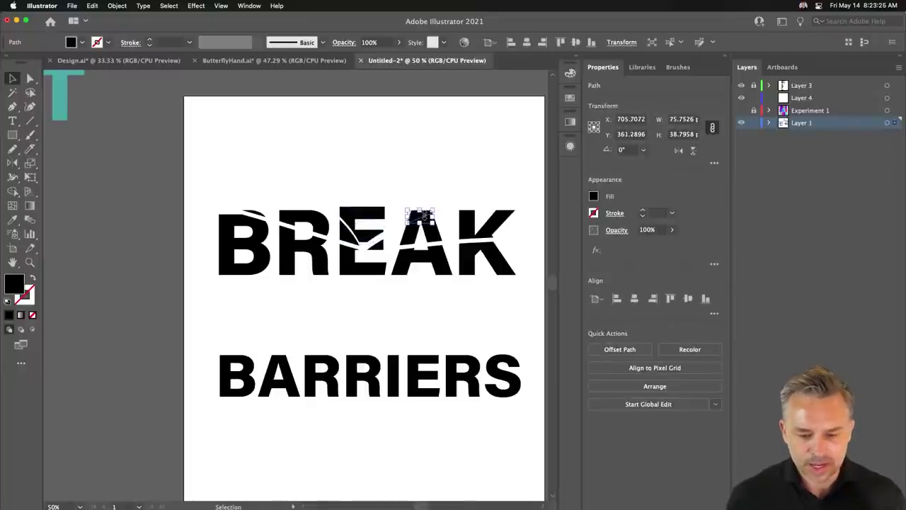
{"action": "key", "text": "Up"}
{"action": "key", "text": "Up"}
{"action": "key", "text": "Up"}
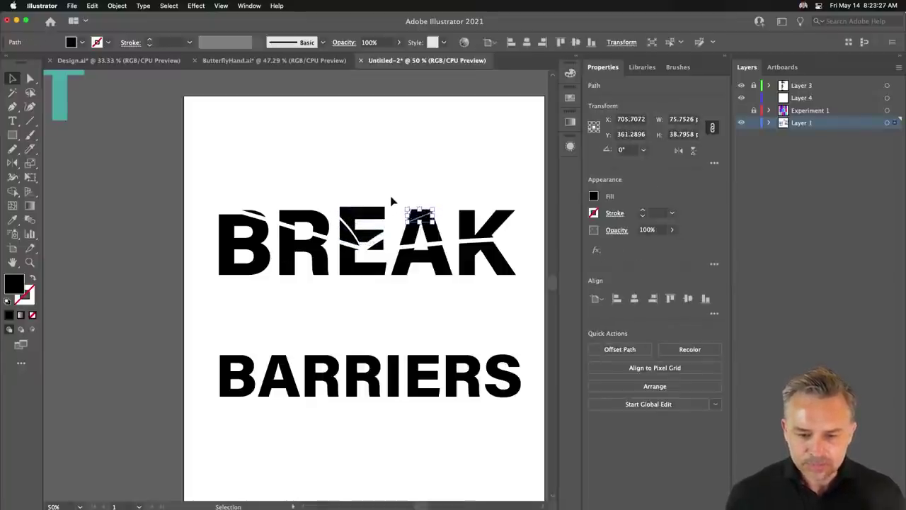
{"action": "key", "text": "Up"}
{"action": "key", "text": "Up"}
{"action": "key", "text": "Up"}
Step: Tilt the K's top slice counter-clockwise and shift and tilt the lower E piece
{"action": "left_click", "coordinate": [467, 237]}
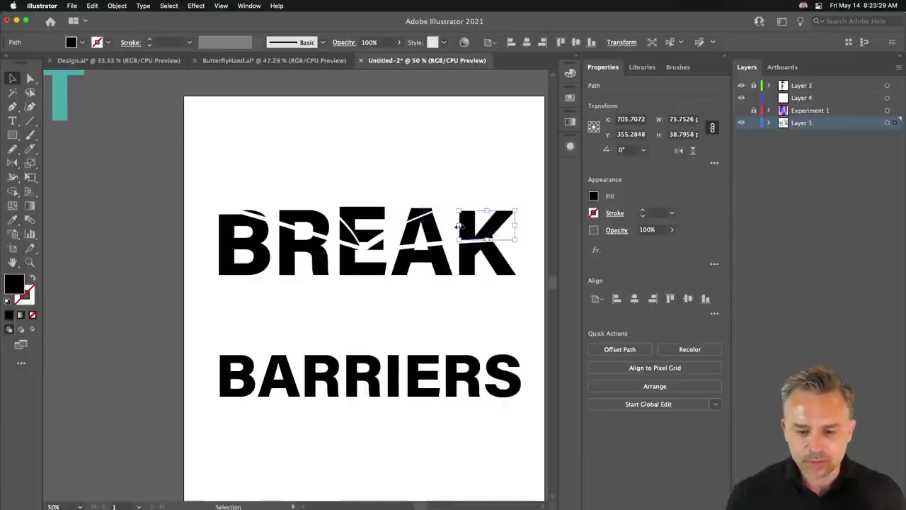
{"action": "left_click_drag", "start_coordinate": [455, 208], "coordinate": [427, 210]}
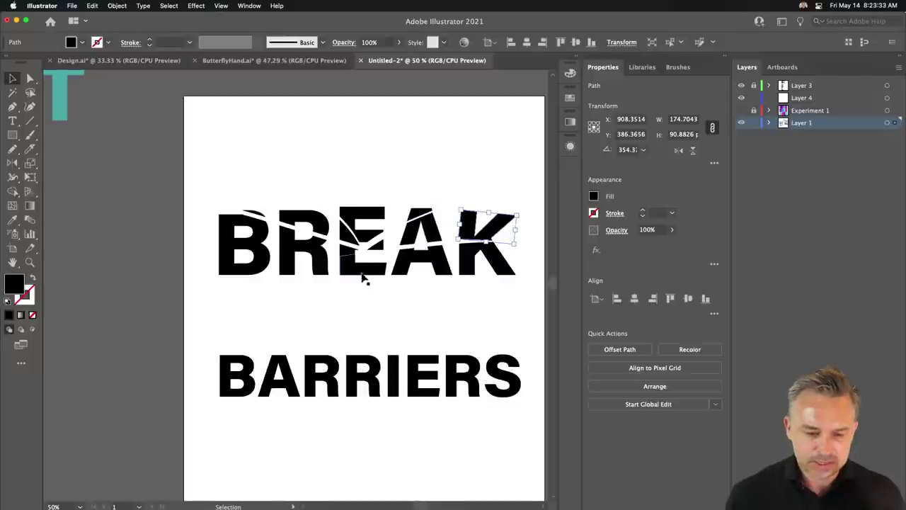
{"action": "left_click", "coordinate": [360, 273]}
{"action": "mouse_move", "coordinate": [361, 279]}
{"action": "left_mouse_down"}
{"action": "mouse_move", "coordinate": [337, 268]}
{"action": "mouse_move", "coordinate": [297, 276]}
{"action": "left_mouse_up"}
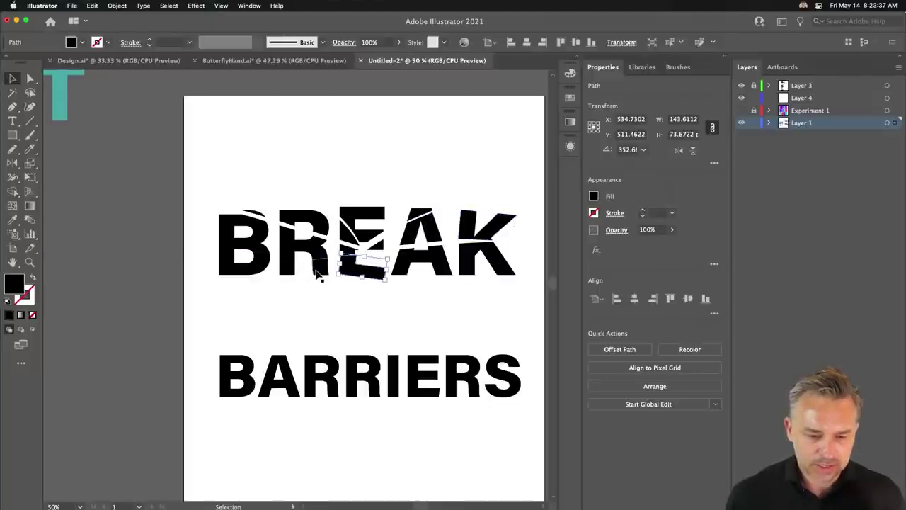
{"action": "left_click_drag", "start_coordinate": [338, 263], "coordinate": [327, 248]}
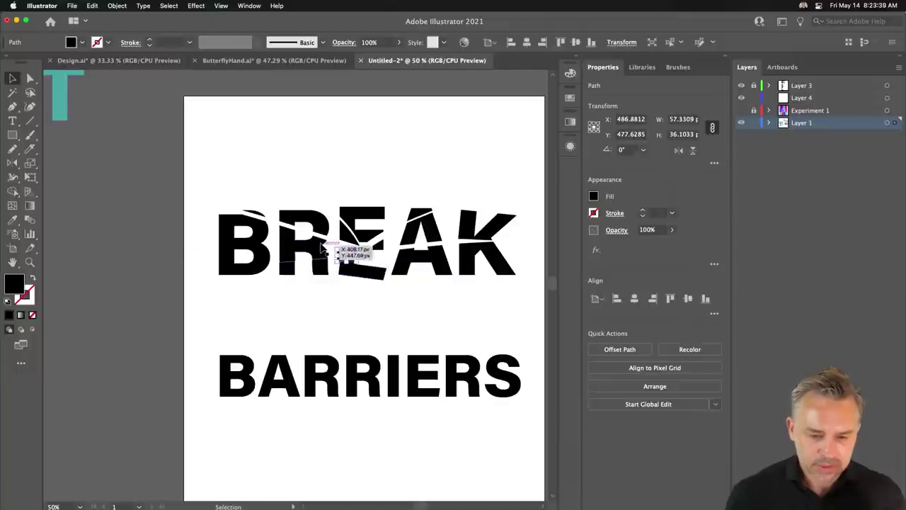
{"action": "left_click", "coordinate": [365, 277]}
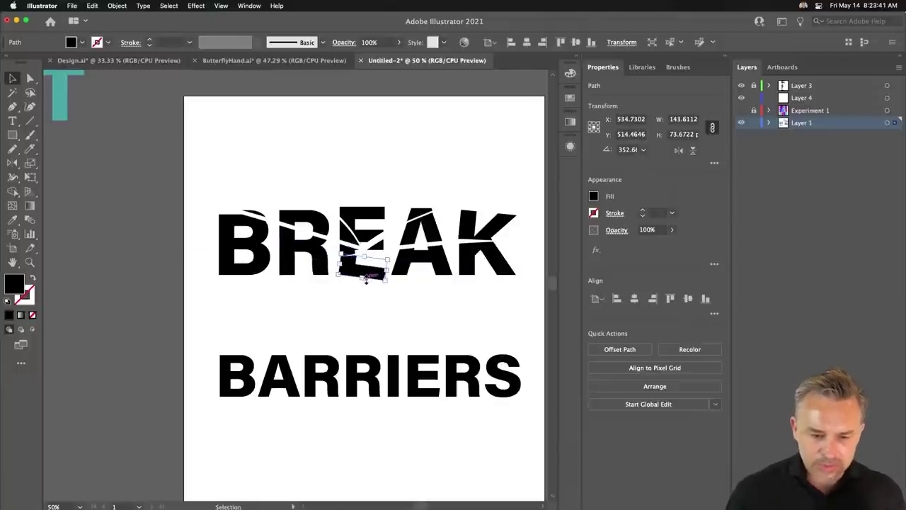
{"action": "left_click_drag", "start_coordinate": [334, 251], "coordinate": [328, 261]}
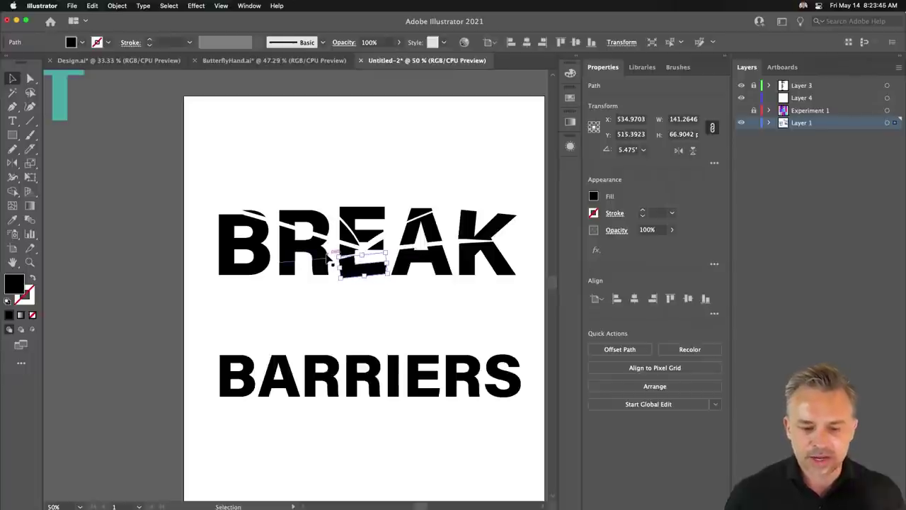
{"action": "left_click", "coordinate": [316, 308]}
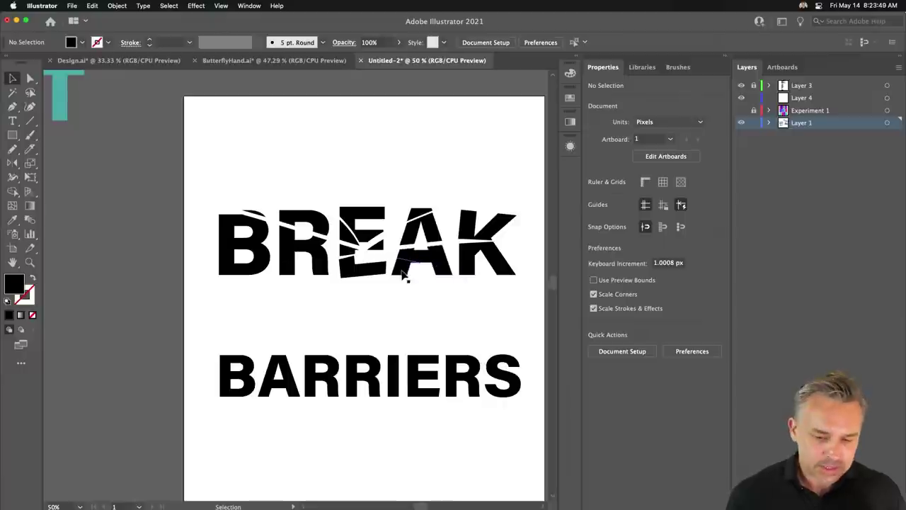
Step: Shift the broken pieces under the A right and rotate them into place
{"action": "left_click_drag", "start_coordinate": [403, 274], "coordinate": [442, 275]}
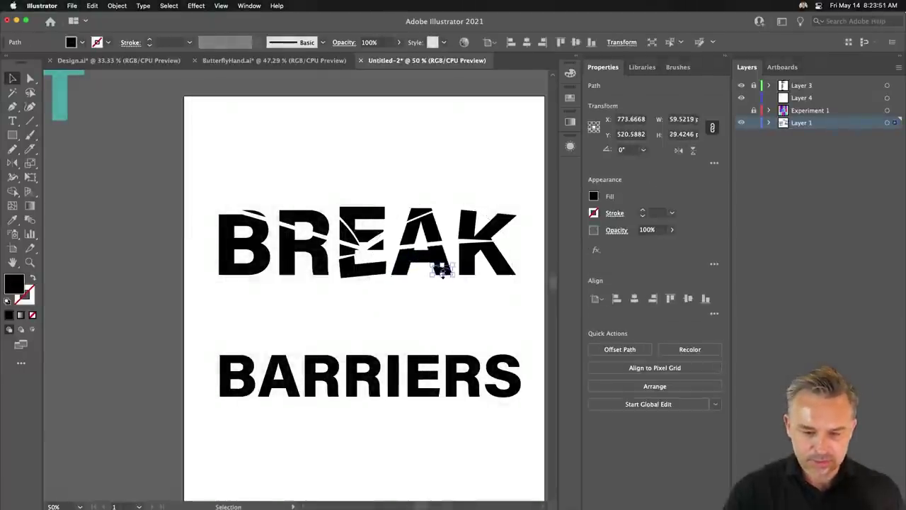
{"action": "left_click", "coordinate": [411, 274], "text": "shift"}
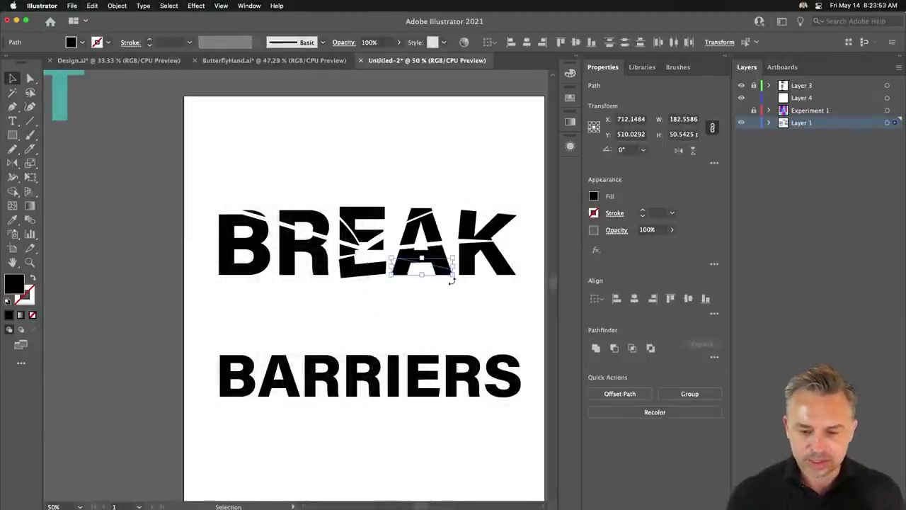
{"action": "left_click_drag", "start_coordinate": [451, 281], "coordinate": [449, 289]}
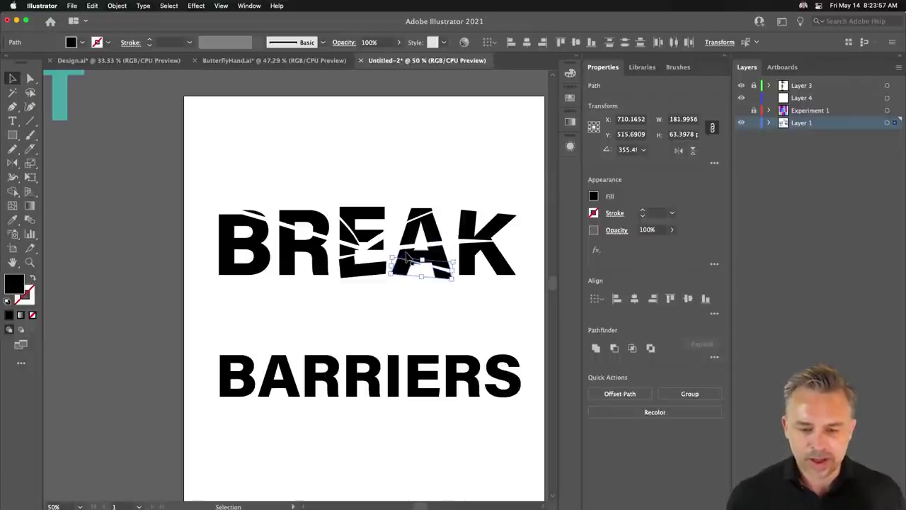
{"action": "left_click_drag", "start_coordinate": [387, 253], "coordinate": [387, 254]}
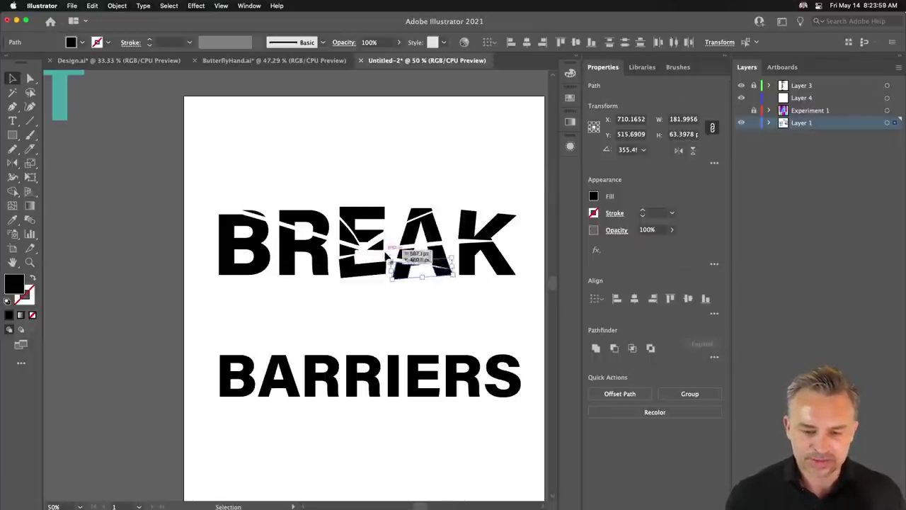
{"action": "left_click_drag", "start_coordinate": [386, 255], "coordinate": [412, 257]}
Step: Select the small fragments near the R, then deselect them
{"action": "left_click", "coordinate": [288, 266]}
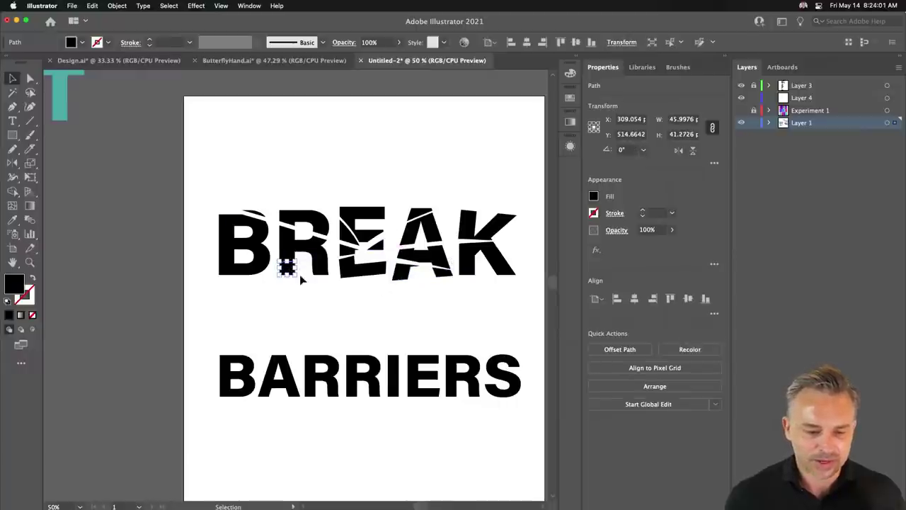
{"action": "left_click_drag", "start_coordinate": [295, 274], "coordinate": [271, 268]}
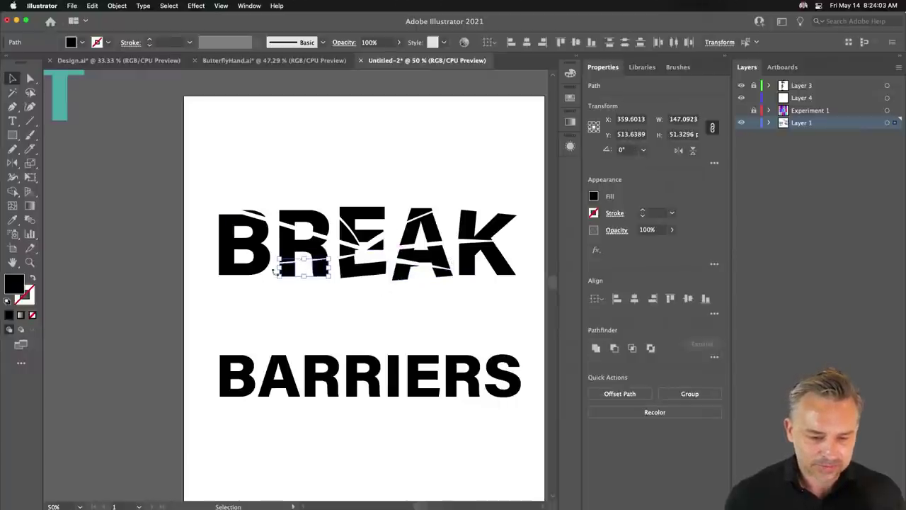
{"action": "left_click", "coordinate": [272, 293]}
{"action": "left_click", "coordinate": [285, 273]}
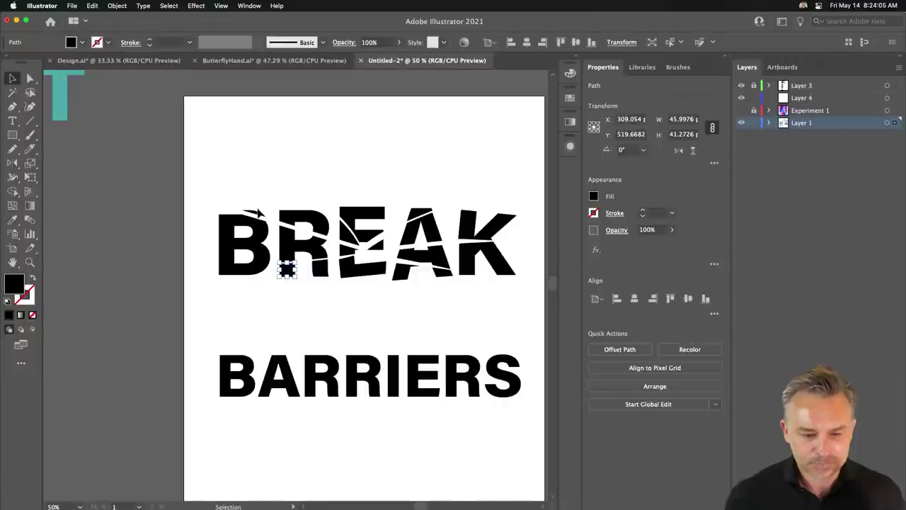
{"action": "left_click", "coordinate": [223, 176]}
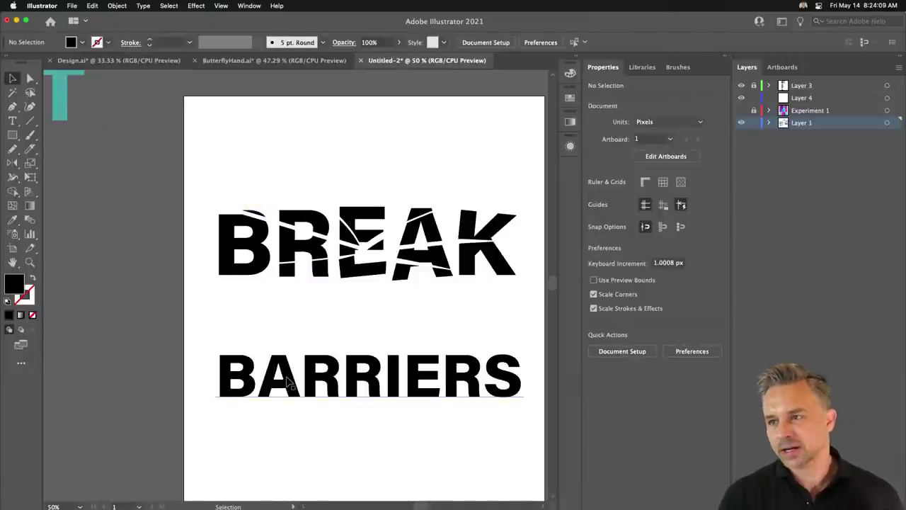
Step: Move BARRIERS up closer to BREAK
{"action": "left_click_drag", "start_coordinate": [289, 382], "coordinate": [286, 326]}
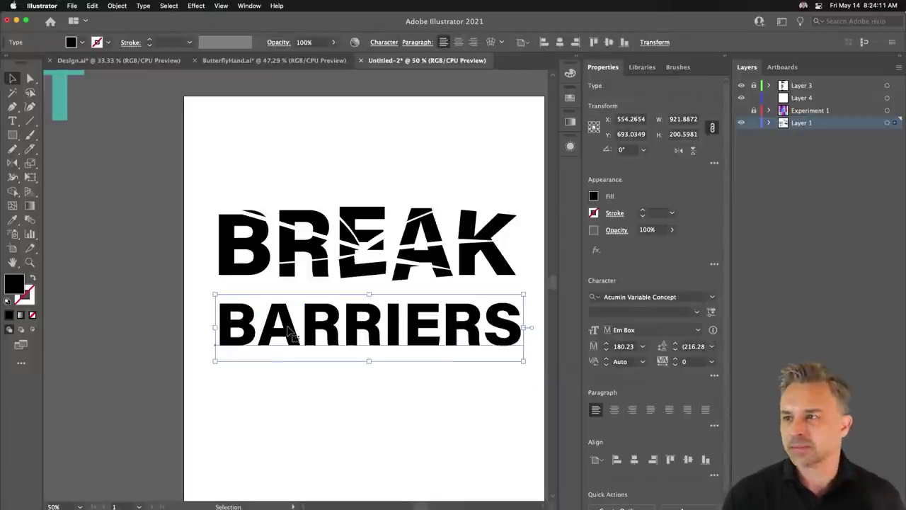
{"action": "left_click", "coordinate": [299, 216]}
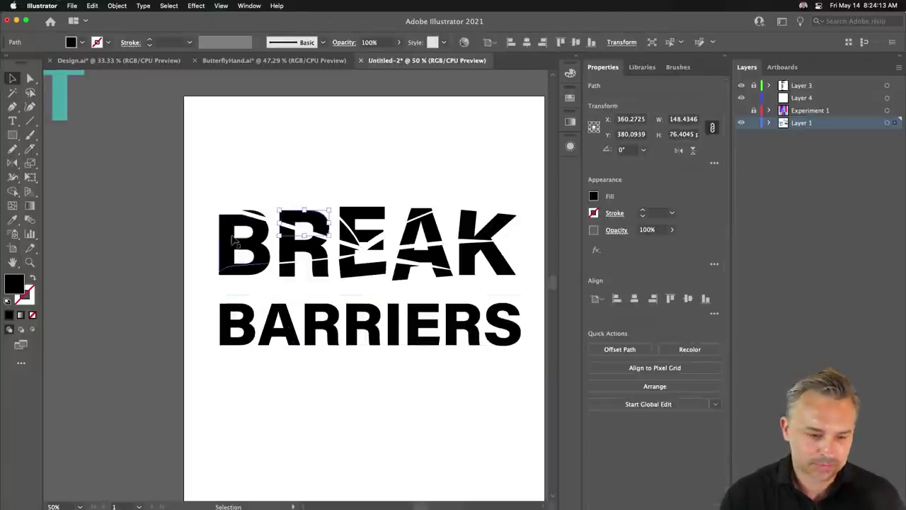
{"action": "left_click", "coordinate": [240, 250]}
Step: Nudge the lower B fragment down and tilt the fragments under the R and at the B/R junction
{"action": "left_click", "coordinate": [247, 283]}
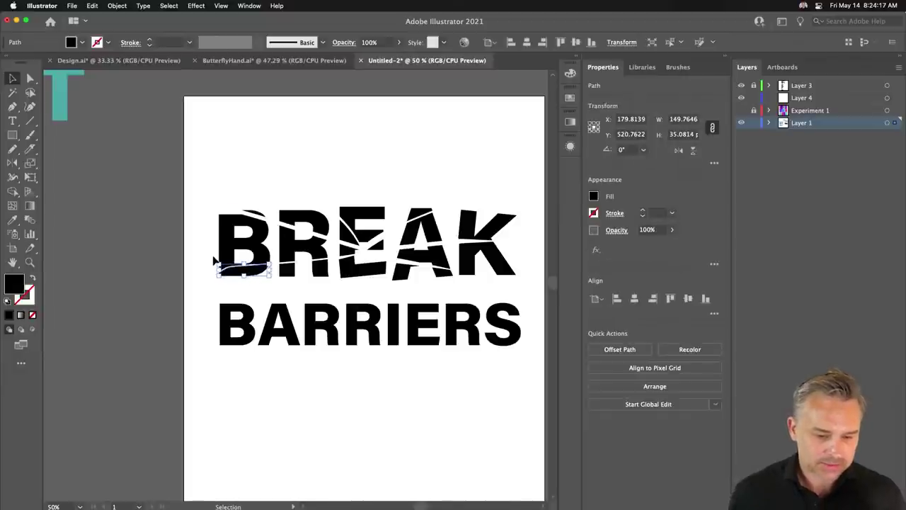
{"action": "key", "text": "Down"}
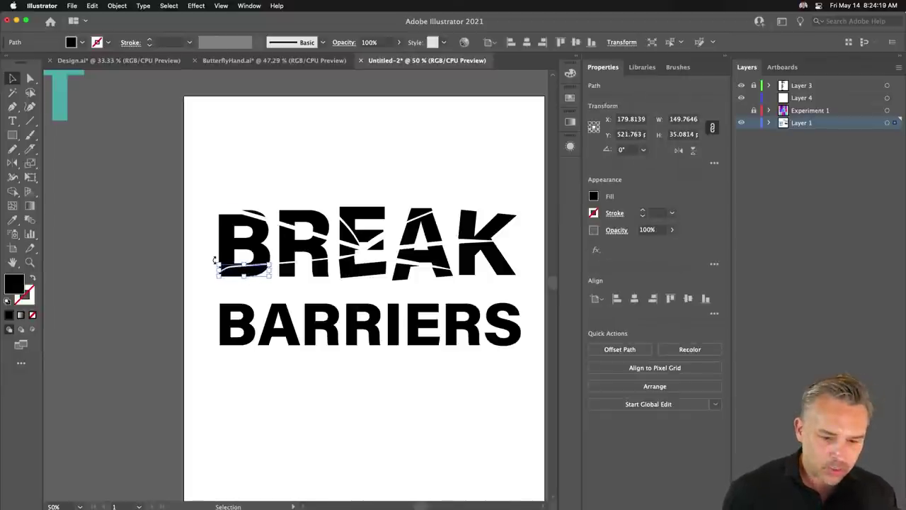
{"action": "left_click_drag", "start_coordinate": [213, 259], "coordinate": [215, 253]}
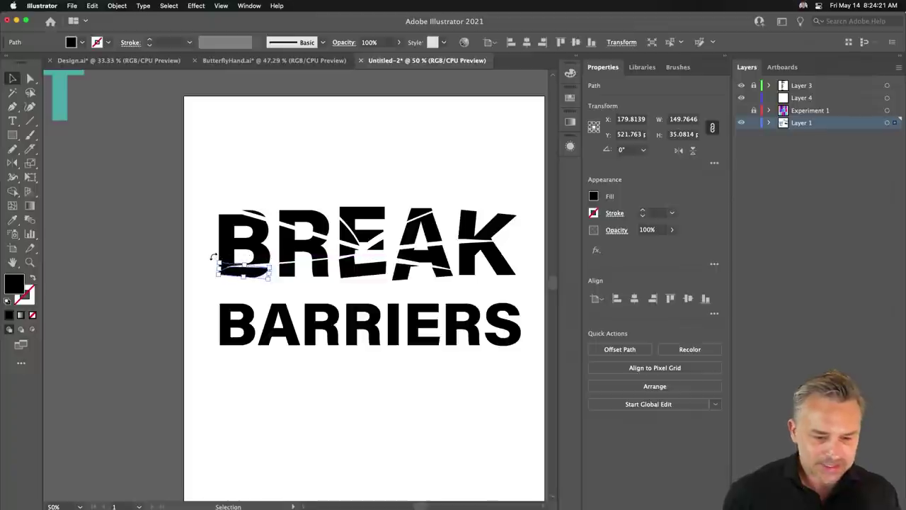
{"action": "left_click", "coordinate": [313, 263]}
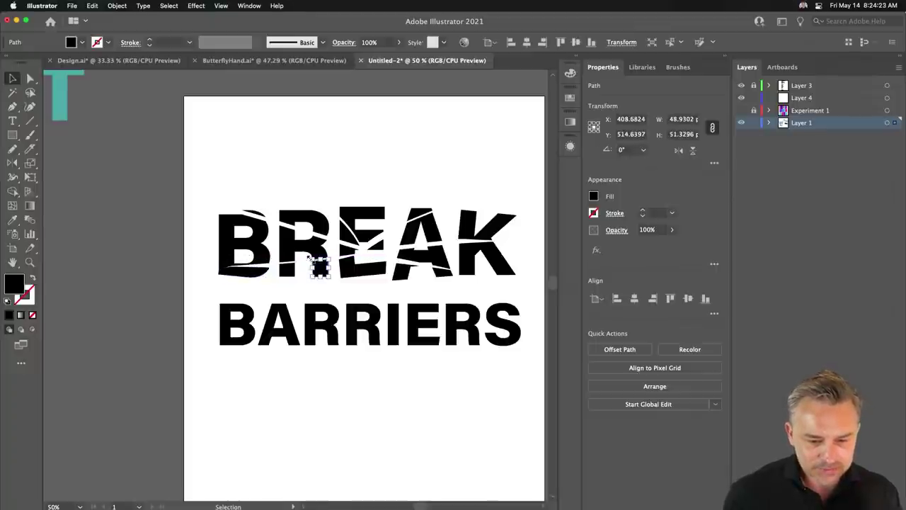
{"action": "left_click_drag", "start_coordinate": [303, 256], "coordinate": [290, 256]}
{"action": "left_click", "coordinate": [276, 264]}
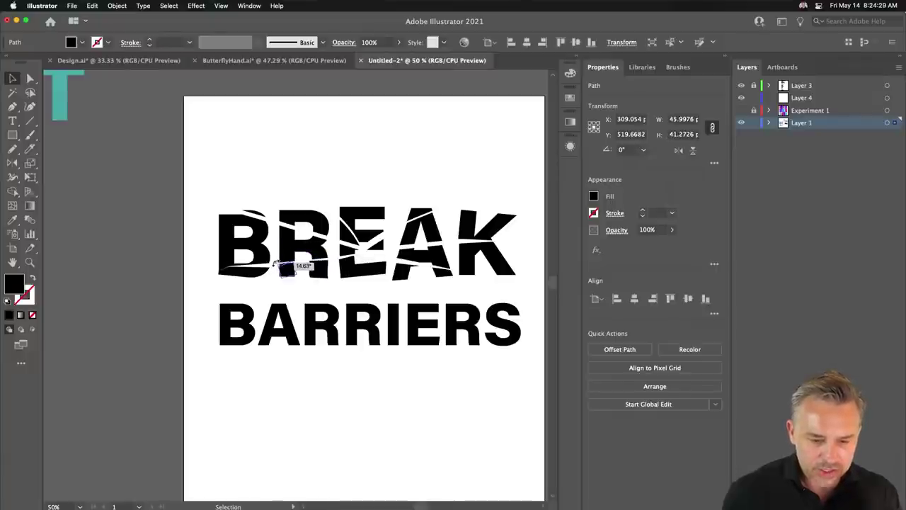
{"action": "left_click_drag", "start_coordinate": [276, 263], "coordinate": [279, 266]}
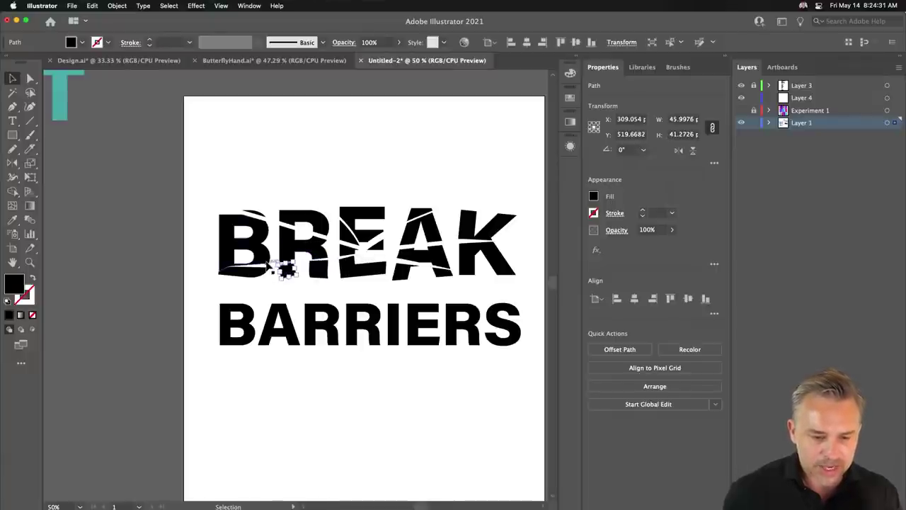
{"action": "left_click", "coordinate": [180, 281]}
Step: Knife-cut the small square fragment under the R across its upper-left corner
{"action": "key", "text": "super+equal"}
{"action": "key", "text": "super+equal"}
{"action": "key", "text": "super+equal"}
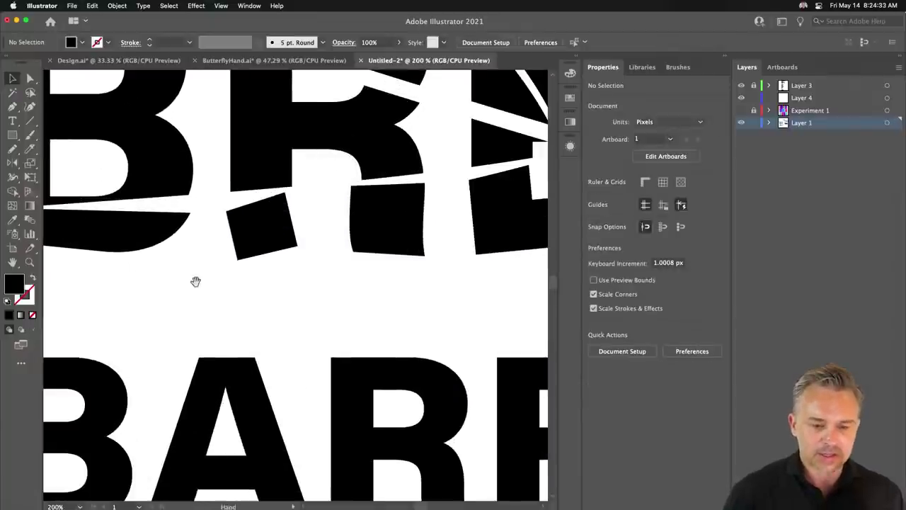
{"action": "key", "text": "super+equal"}
{"action": "left_click", "coordinate": [338, 266]}
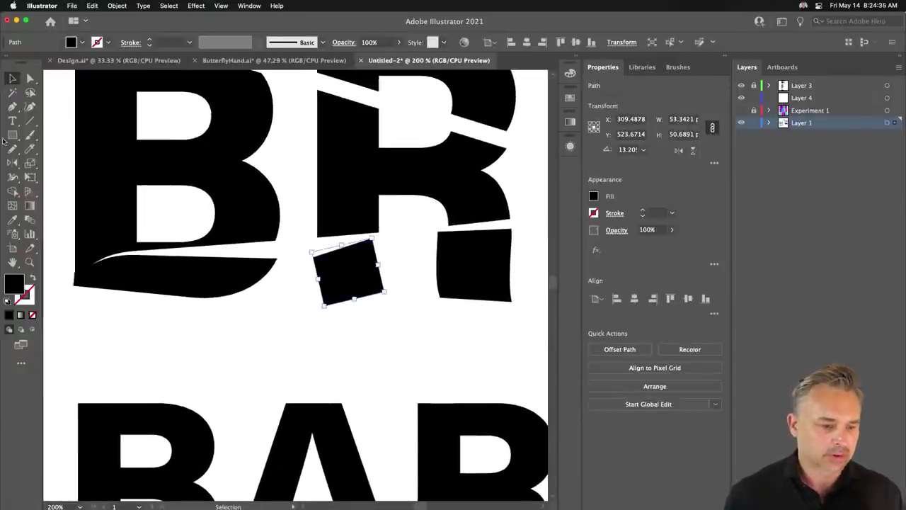
{"action": "left_click", "coordinate": [30, 150]}
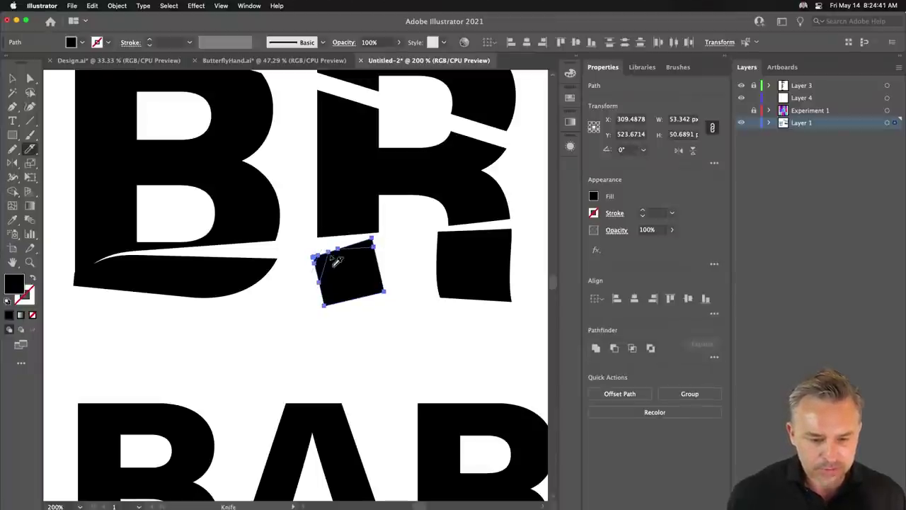
{"action": "left_click_drag", "start_coordinate": [333, 259], "coordinate": [402, 277]}
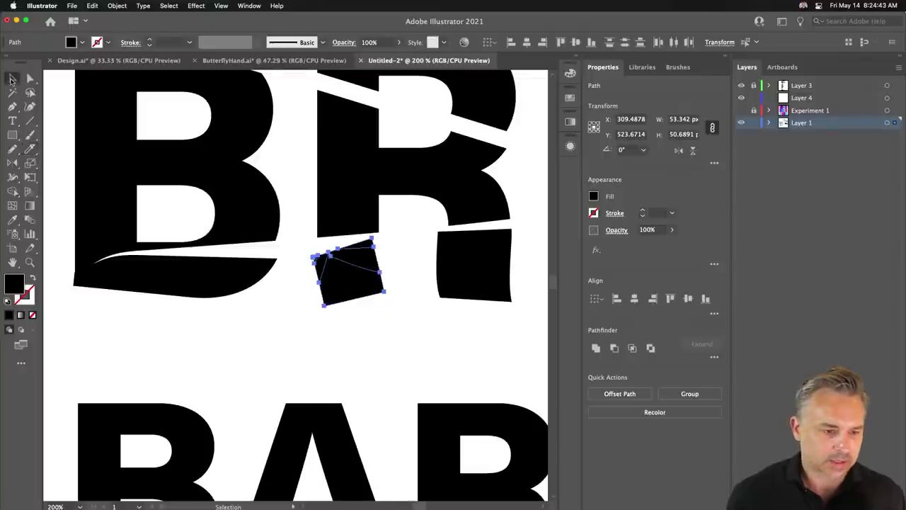
{"action": "left_click", "coordinate": [301, 333]}
{"action": "left_click", "coordinate": [323, 266]}
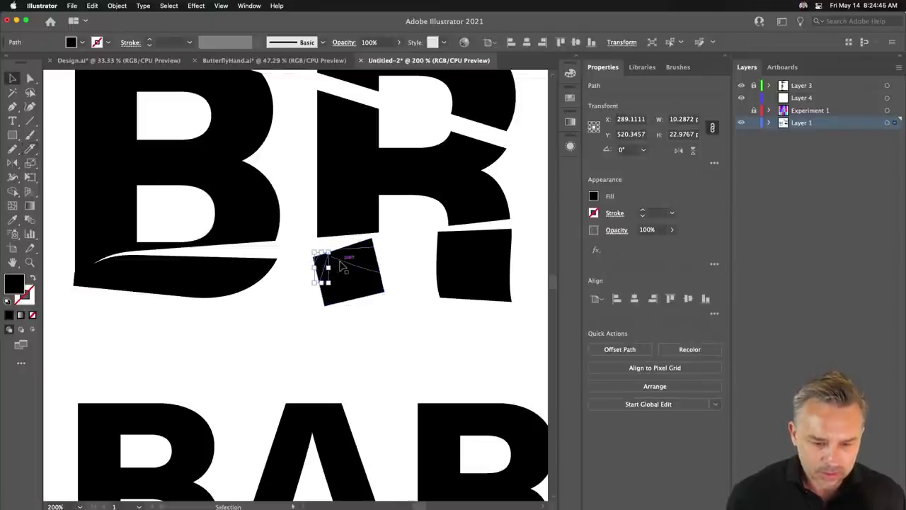
{"action": "left_click", "coordinate": [343, 262], "text": "shift"}
Step: Slice the square fragment again from its left corner
{"action": "key", "text": "super+equal"}
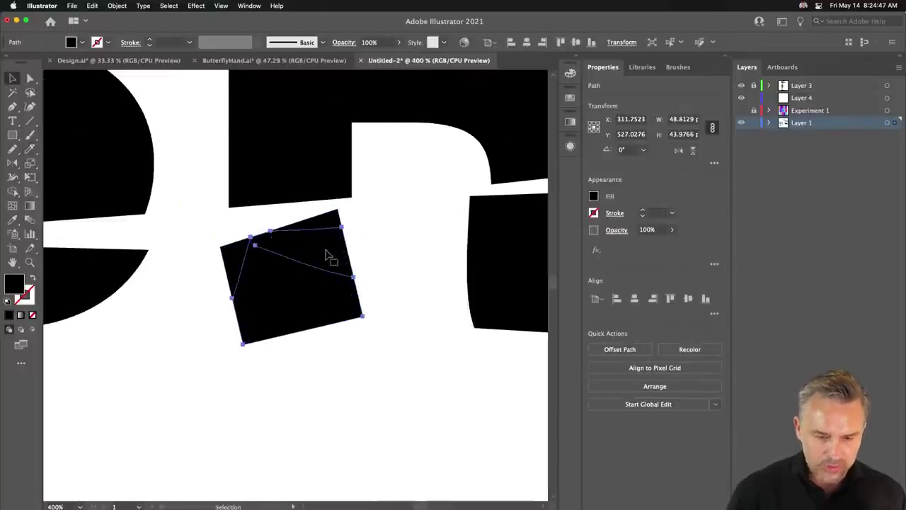
{"action": "left_click_drag", "start_coordinate": [276, 276], "coordinate": [335, 324]}
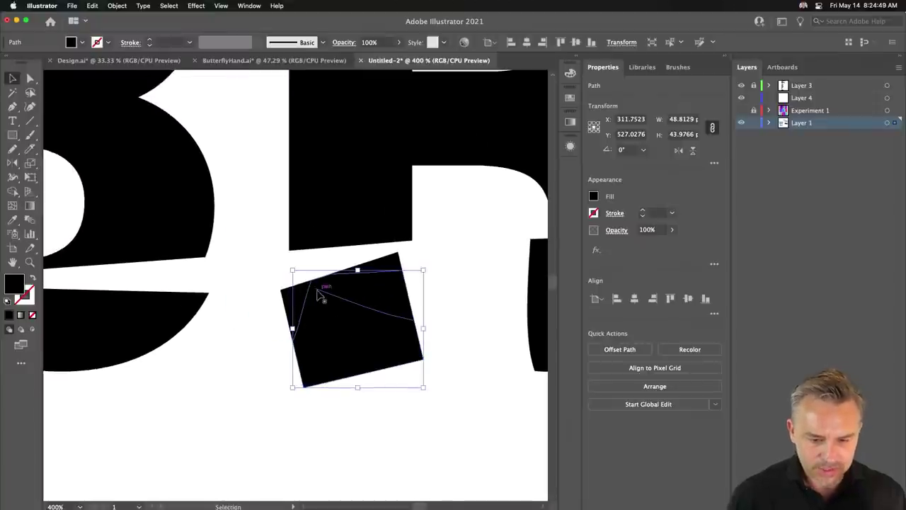
{"action": "left_click", "coordinate": [317, 292], "text": "shift"}
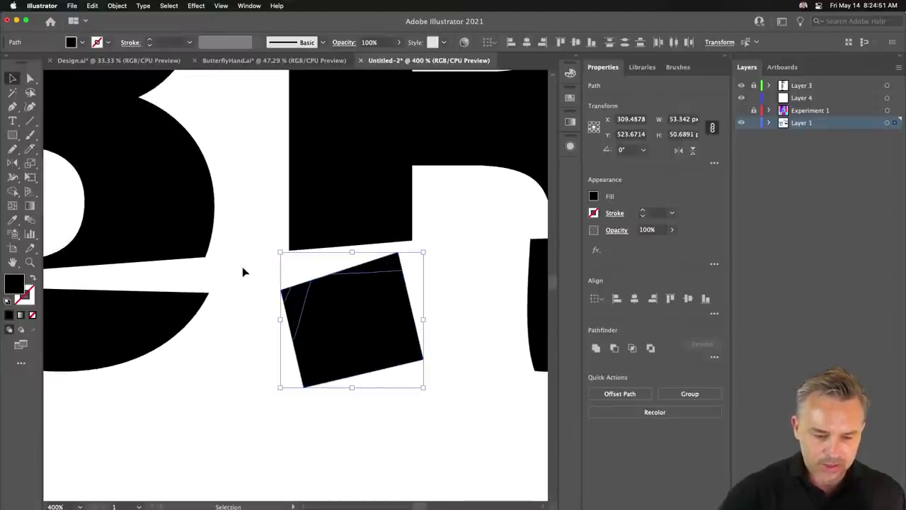
{"action": "left_click", "coordinate": [30, 149]}
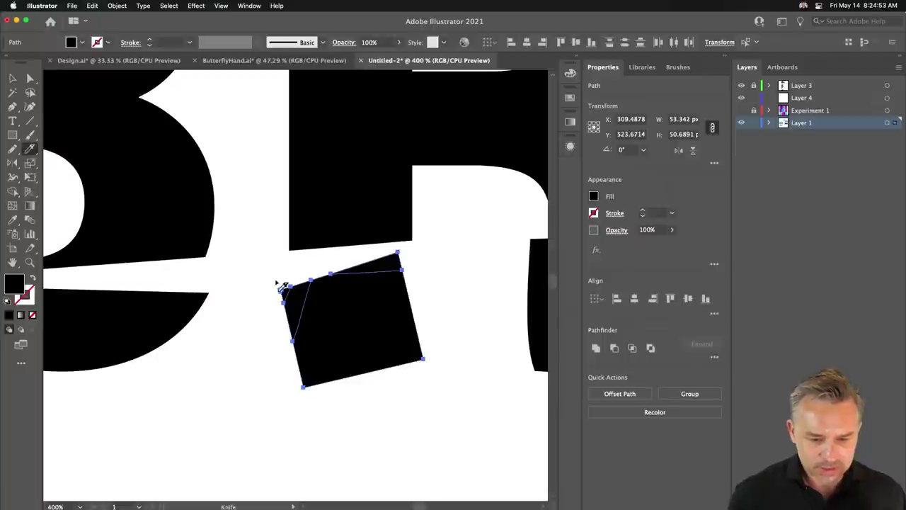
{"action": "left_click_drag", "start_coordinate": [277, 283], "coordinate": [450, 323]}
Step: Pull the corner piece away to leave a notch and tilt the jagged piece below it
{"action": "left_click", "coordinate": [11, 78]}
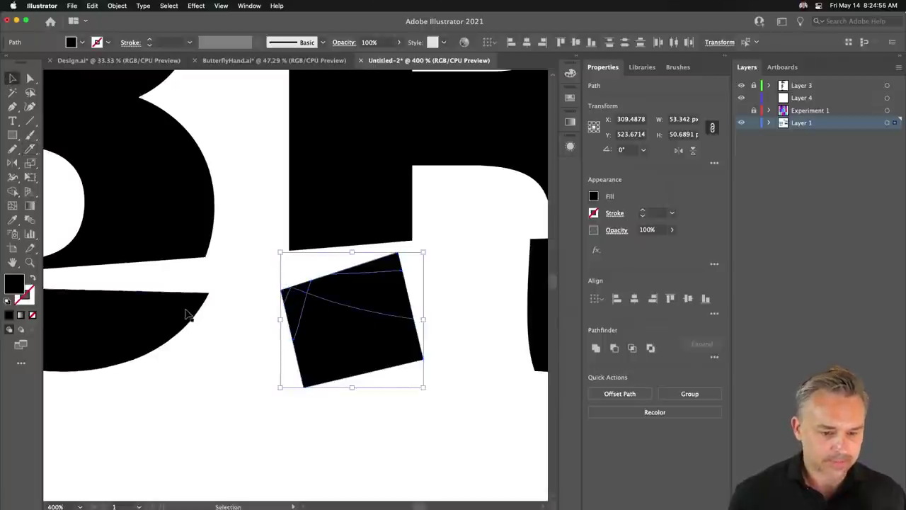
{"action": "left_click", "coordinate": [182, 315]}
{"action": "left_click", "coordinate": [286, 298]}
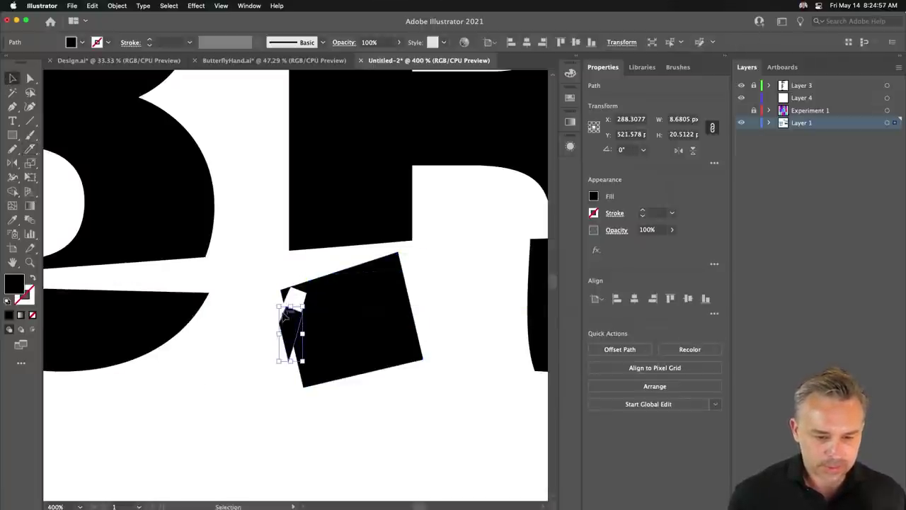
{"action": "mouse_move", "coordinate": [292, 299]}
{"action": "left_mouse_down"}
{"action": "mouse_move", "coordinate": [274, 294]}
{"action": "mouse_move", "coordinate": [382, 267]}
{"action": "mouse_move", "coordinate": [315, 251]}
{"action": "mouse_move", "coordinate": [331, 250]}
{"action": "left_mouse_up"}
{"action": "left_click", "coordinate": [276, 296]}
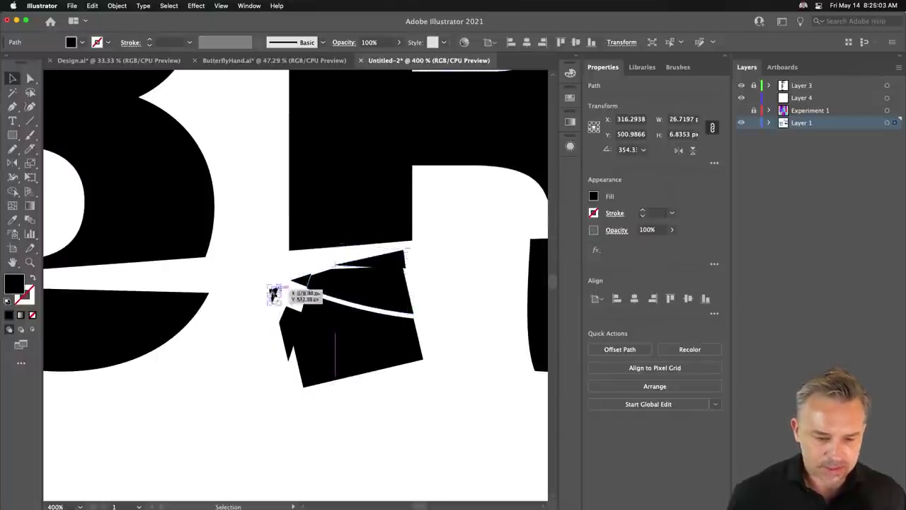
{"action": "left_click", "coordinate": [286, 327]}
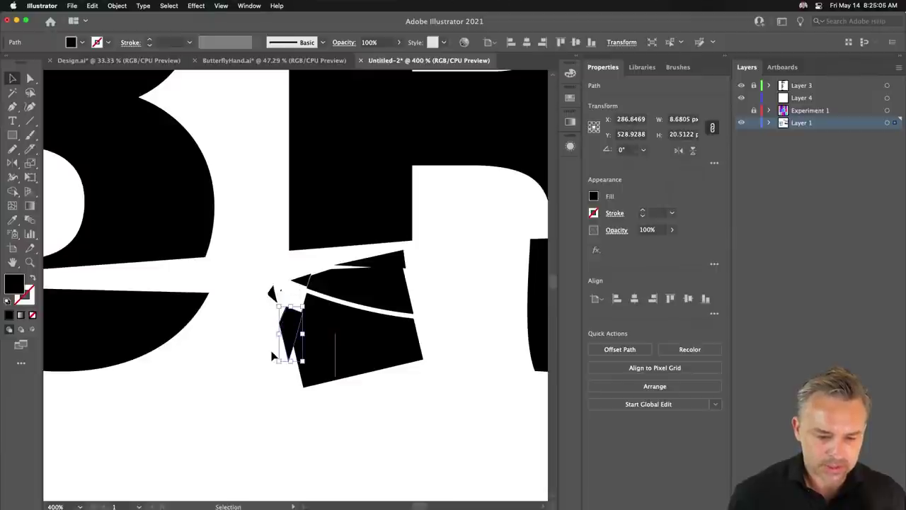
{"action": "left_click", "coordinate": [273, 361]}
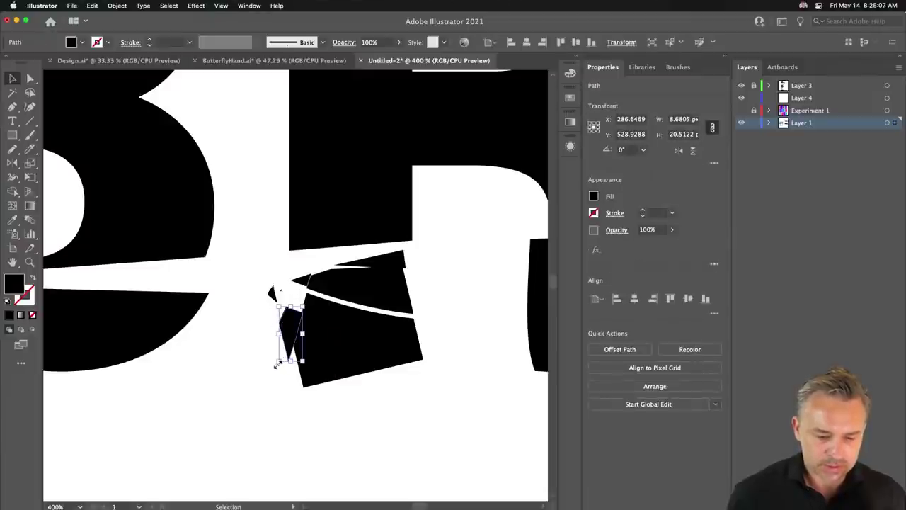
{"action": "left_click_drag", "start_coordinate": [275, 366], "coordinate": [266, 360]}
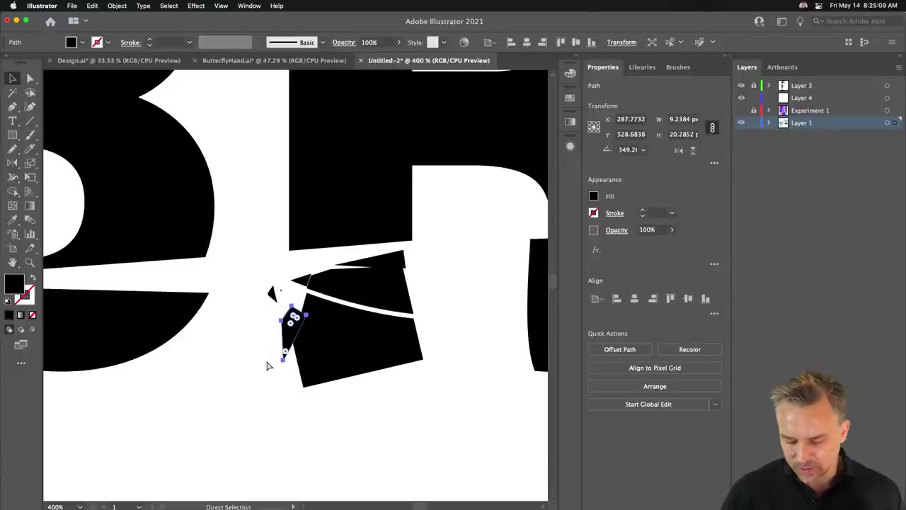
{"action": "key", "text": "super+0"}
Step: Zoom to 150% and drag the sliver under BREAK's B down about 32 px
{"action": "left_click", "coordinate": [194, 356]}
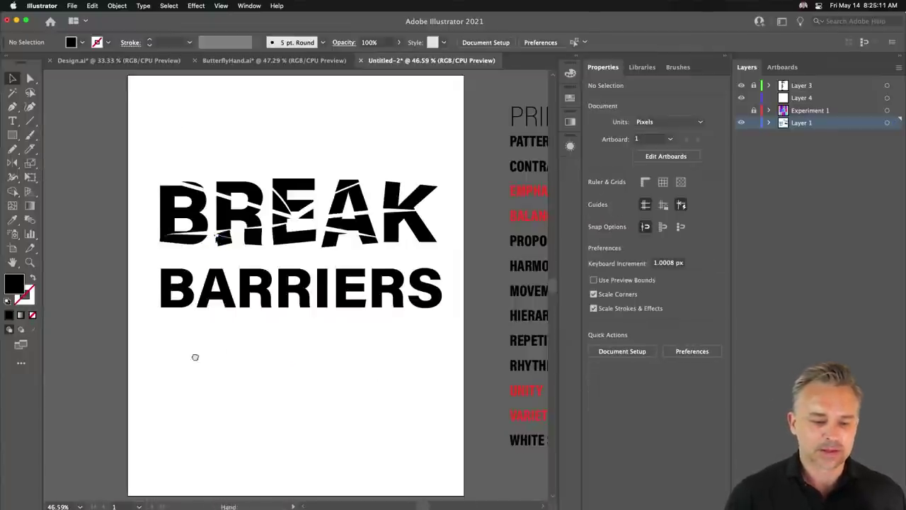
{"action": "left_click_drag", "start_coordinate": [193, 356], "coordinate": [242, 381]}
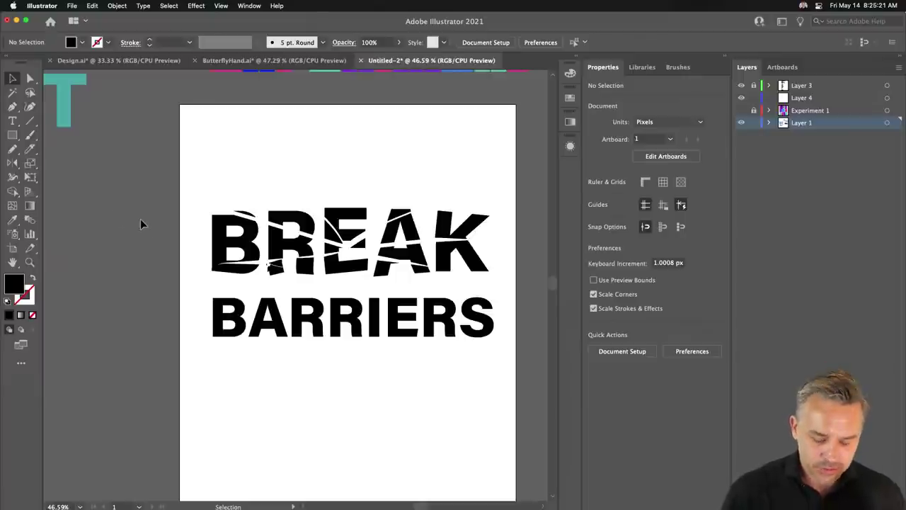
{"action": "key", "text": "super+equal"}
{"action": "key", "text": "super+equal"}
{"action": "key", "text": "super+equal"}
{"action": "key", "text": "super+equal"}
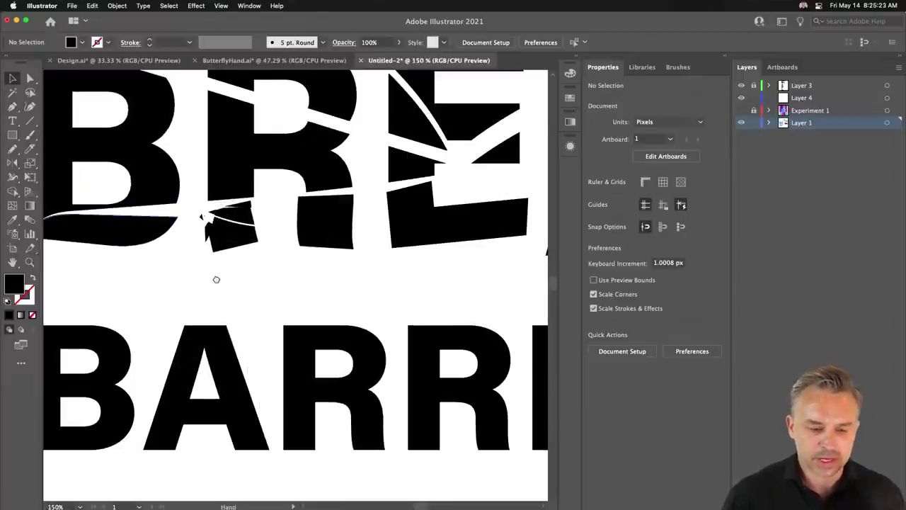
{"action": "left_click_drag", "start_coordinate": [216, 279], "coordinate": [492, 330]}
{"action": "left_click_drag", "start_coordinate": [384, 286], "coordinate": [380, 297]}
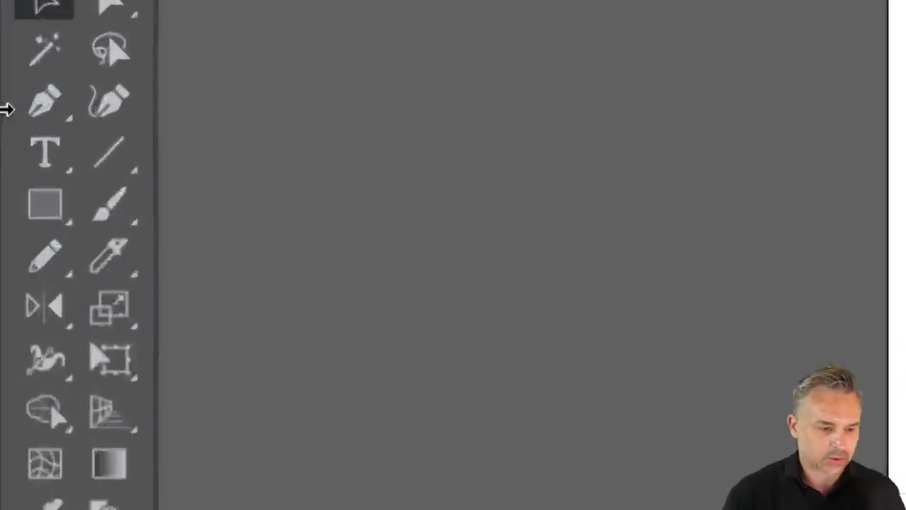
{"action": "left_click", "coordinate": [92, 275]}
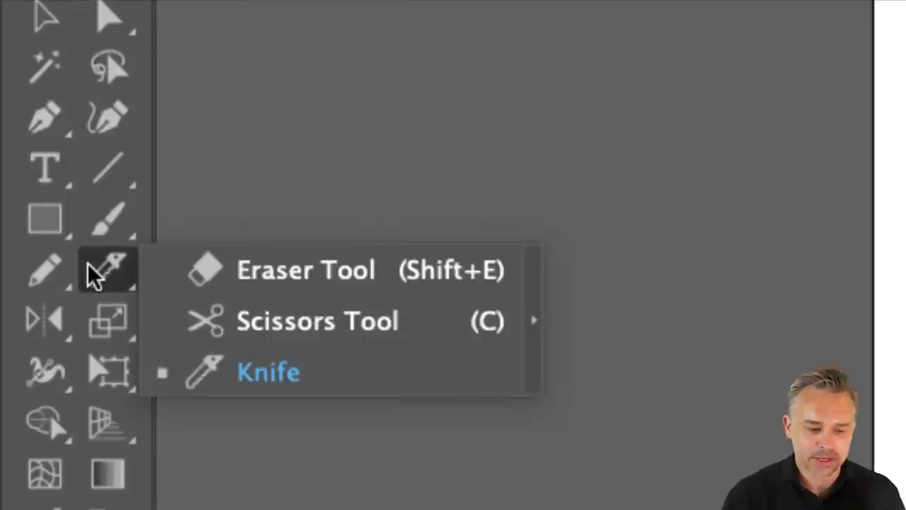
Step: Knife-slice the left end of the B's sliver into small shards
{"action": "left_click", "coordinate": [282, 372]}
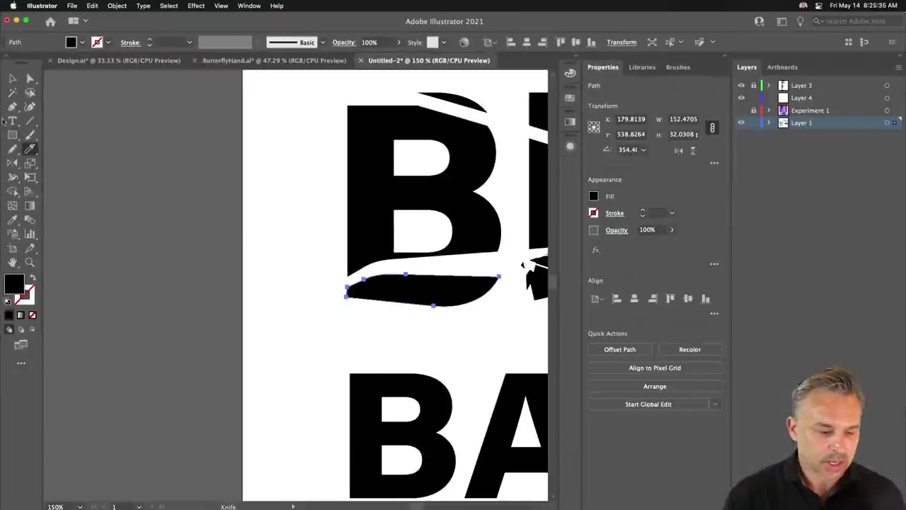
{"action": "left_click", "coordinate": [19, 364]}
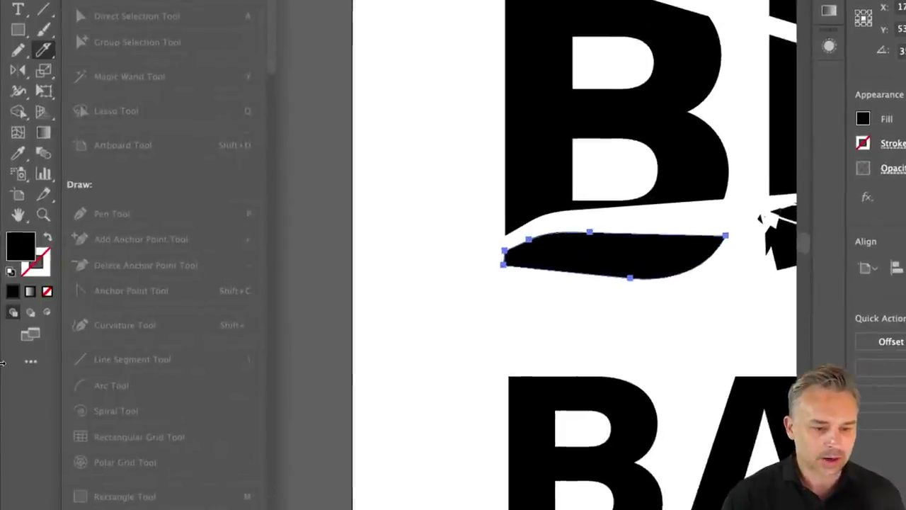
{"action": "mouse_move", "coordinate": [271, 106]}
{"action": "left_mouse_down"}
{"action": "mouse_move", "coordinate": [275, 201]}
{"action": "mouse_move", "coordinate": [280, 85]}
{"action": "mouse_move", "coordinate": [269, 193]}
{"action": "left_mouse_up"}
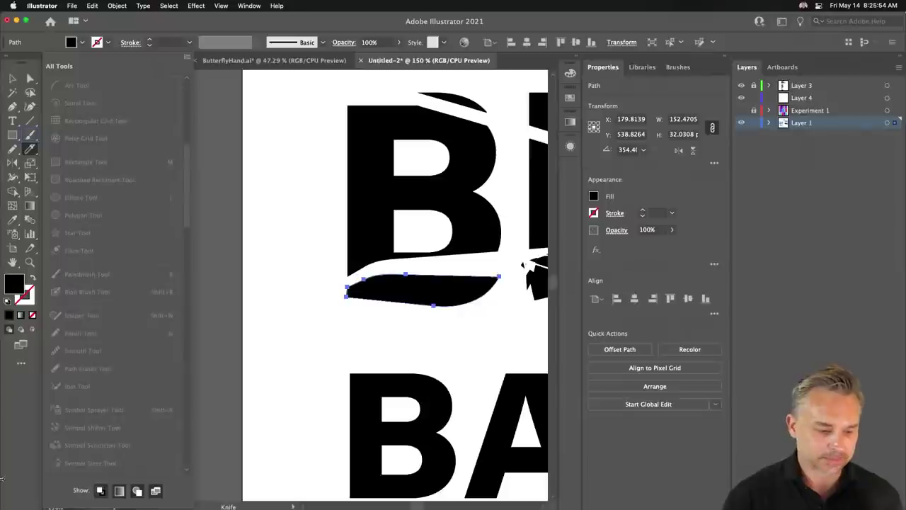
{"action": "left_click", "coordinate": [9, 467]}
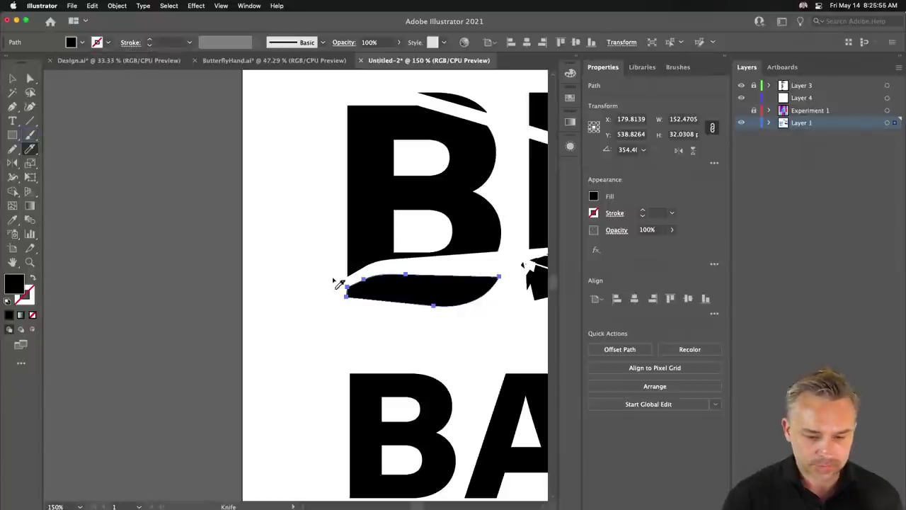
{"action": "mouse_move", "coordinate": [382, 314]}
{"action": "left_mouse_down"}
{"action": "mouse_move", "coordinate": [374, 287]}
{"action": "mouse_move", "coordinate": [367, 317]}
{"action": "left_mouse_up"}
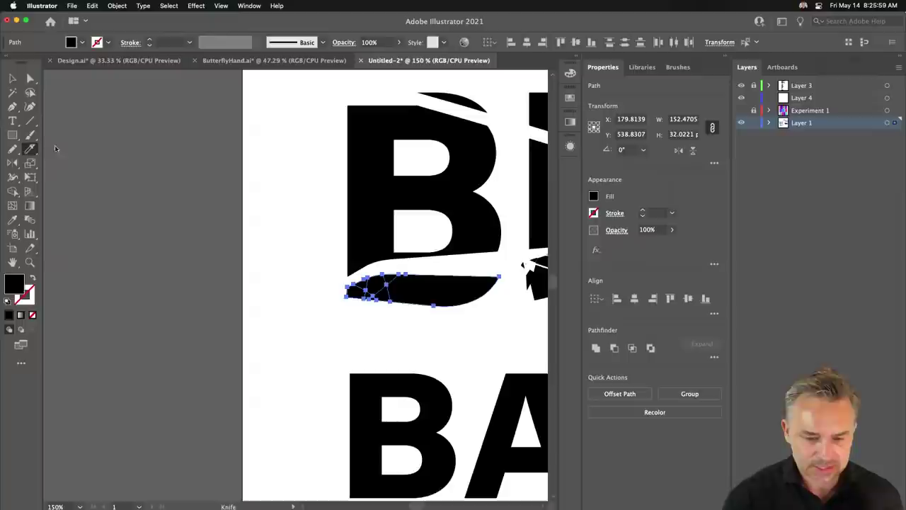
Step: Tilt one small shard and shift another right and down out of place
{"action": "left_click", "coordinate": [12, 78]}
{"action": "left_click", "coordinate": [265, 288]}
{"action": "left_click", "coordinate": [355, 298]}
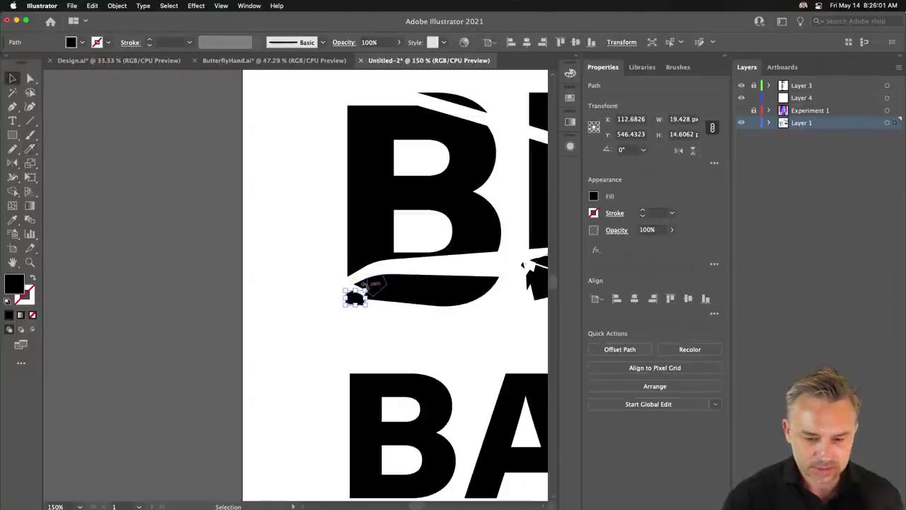
{"action": "left_click_drag", "start_coordinate": [363, 283], "coordinate": [367, 287]}
{"action": "left_click", "coordinate": [328, 285]}
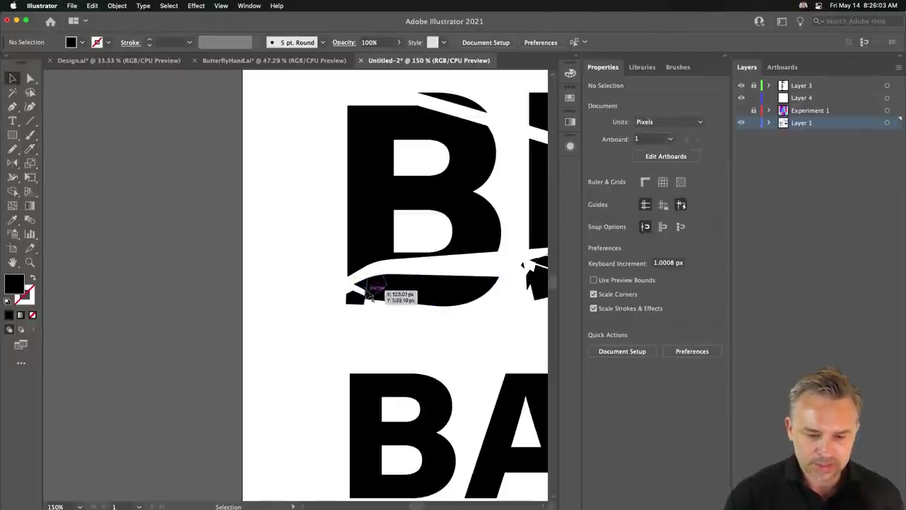
{"action": "left_click", "coordinate": [361, 290]}
{"action": "left_click_drag", "start_coordinate": [374, 301], "coordinate": [394, 305]}
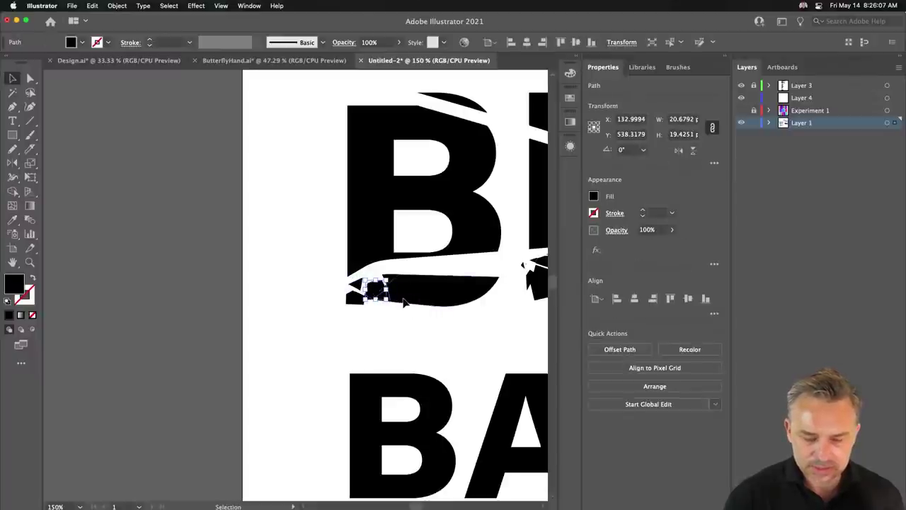
{"action": "left_click", "coordinate": [405, 301]}
{"action": "left_click", "coordinate": [304, 244]}
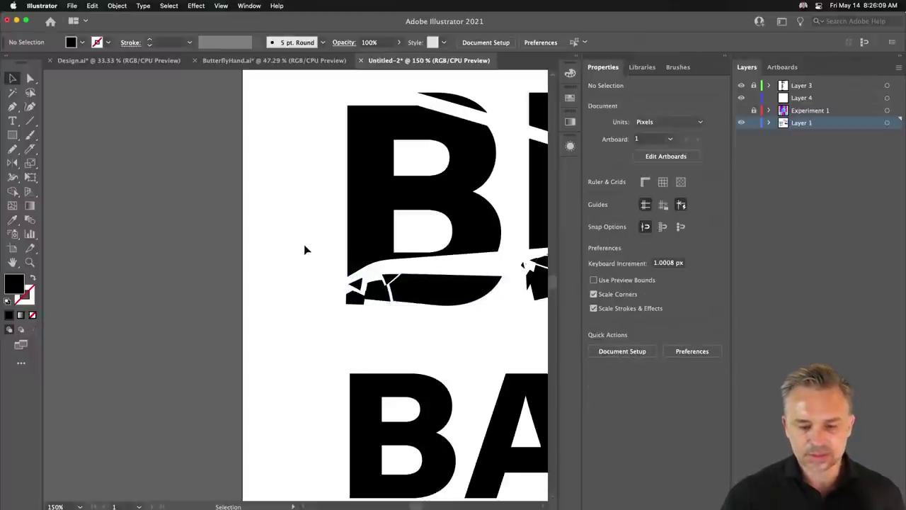
{"action": "key", "text": "super+minus"}
{"action": "key", "text": "super+minus"}
{"action": "key", "text": "super+minus"}
Step: Convert the BARRIERS text to outlines
{"action": "scroll", "coordinate": [273, 241], "scroll_direction": "right", "scroll_amount": 2}
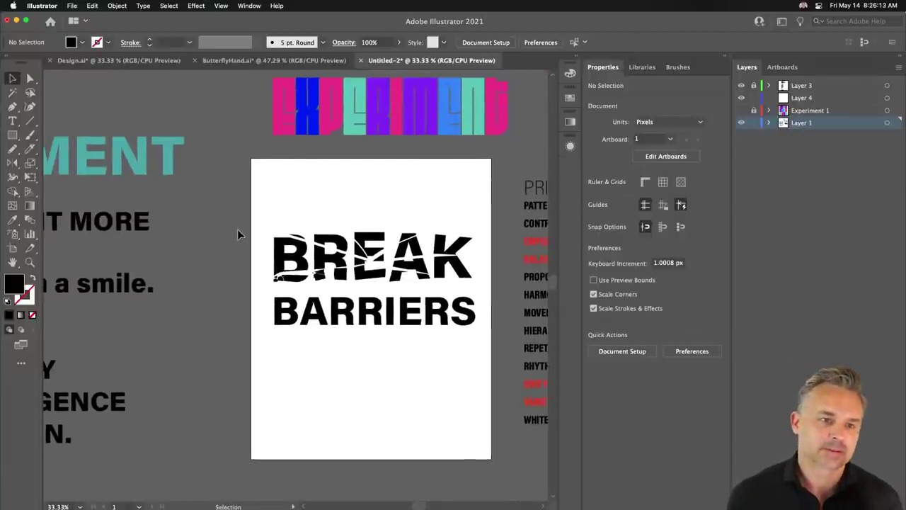
{"action": "left_click", "coordinate": [320, 314]}
{"action": "right_click", "coordinate": [331, 323]}
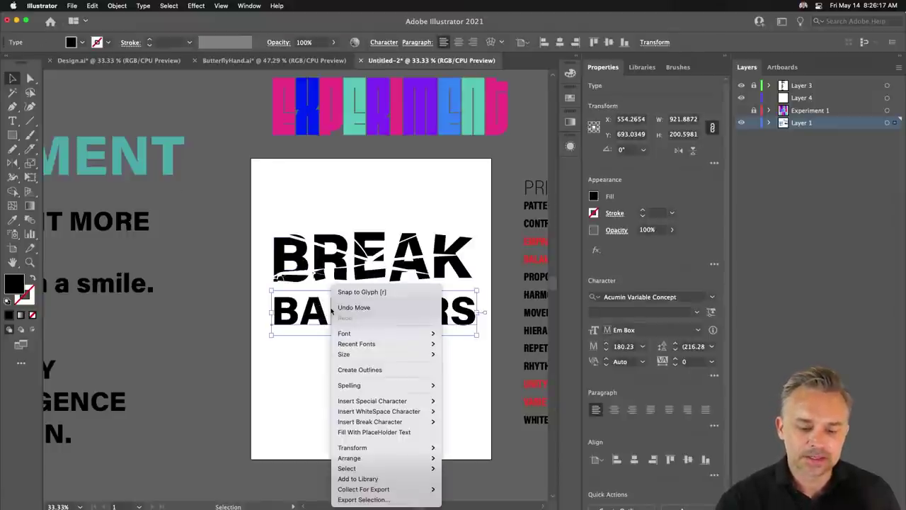
{"action": "left_click", "coordinate": [354, 372]}
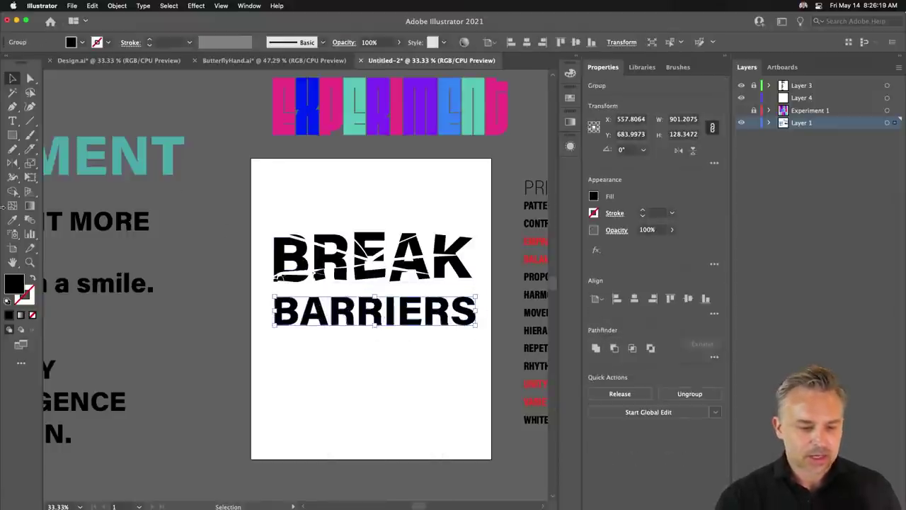
Step: Draw two freehand knife cuts through the BARRIERS letters and select the resulting group
{"action": "left_click", "coordinate": [31, 149]}
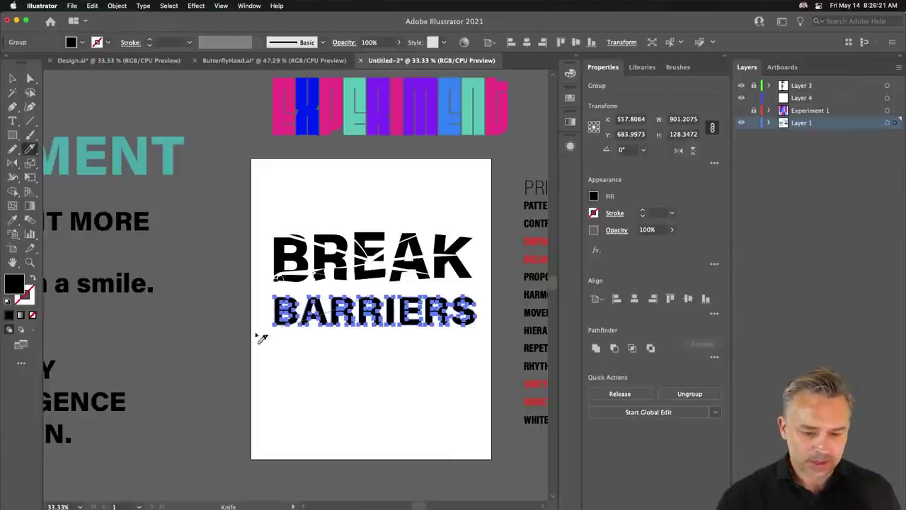
{"action": "left_click_drag", "start_coordinate": [260, 339], "coordinate": [354, 303]}
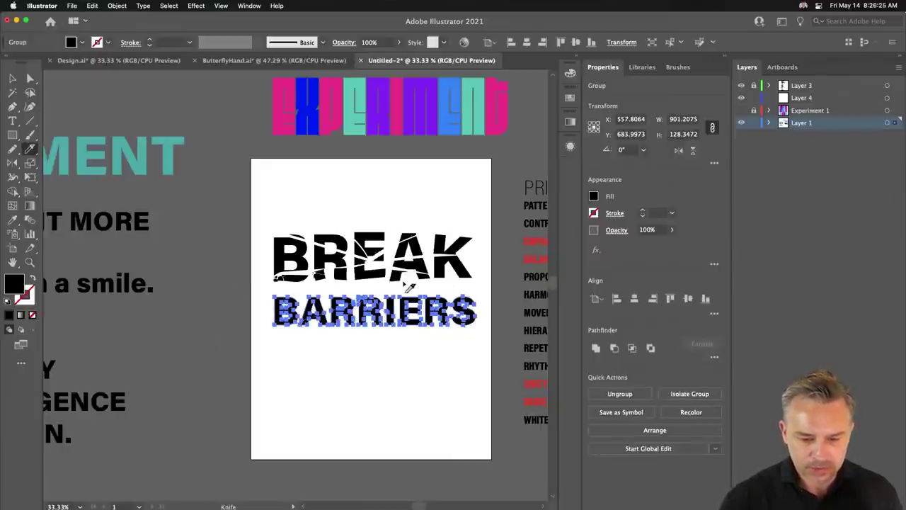
{"action": "left_click_drag", "start_coordinate": [409, 286], "coordinate": [487, 341]}
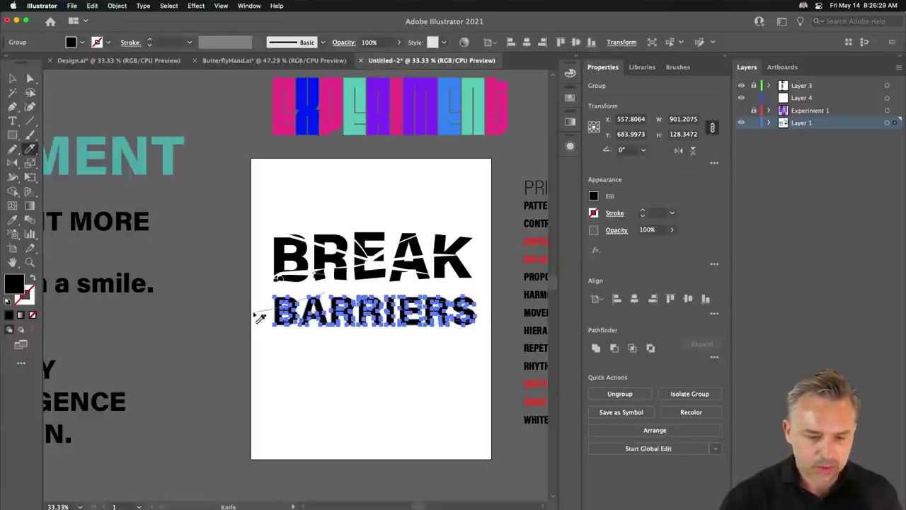
{"action": "left_click", "coordinate": [11, 78]}
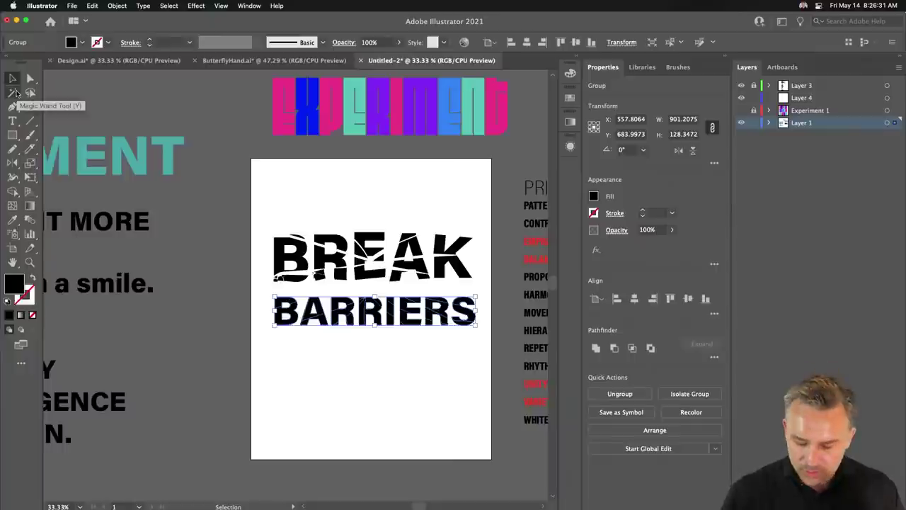
{"action": "key", "text": "super+plus"}
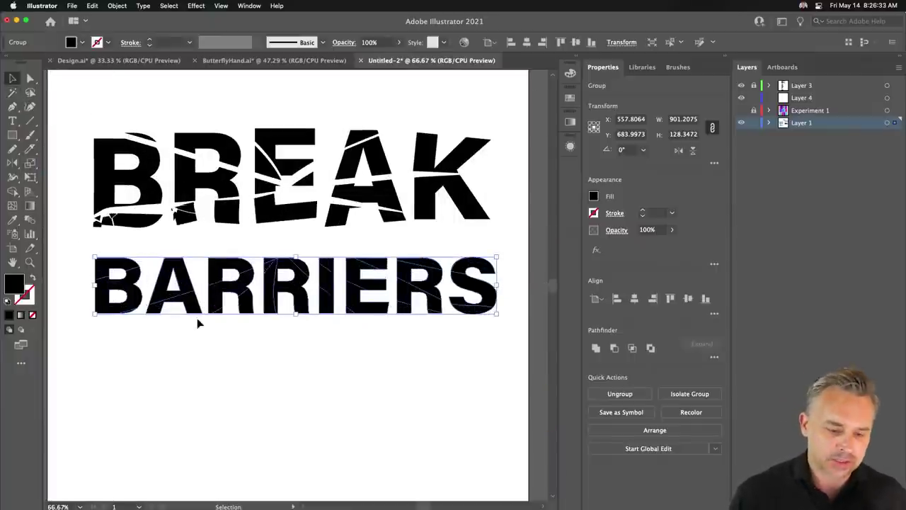
{"action": "left_click", "coordinate": [197, 319]}
{"action": "left_click", "coordinate": [247, 311]}
{"action": "right_click", "coordinate": [248, 311]}
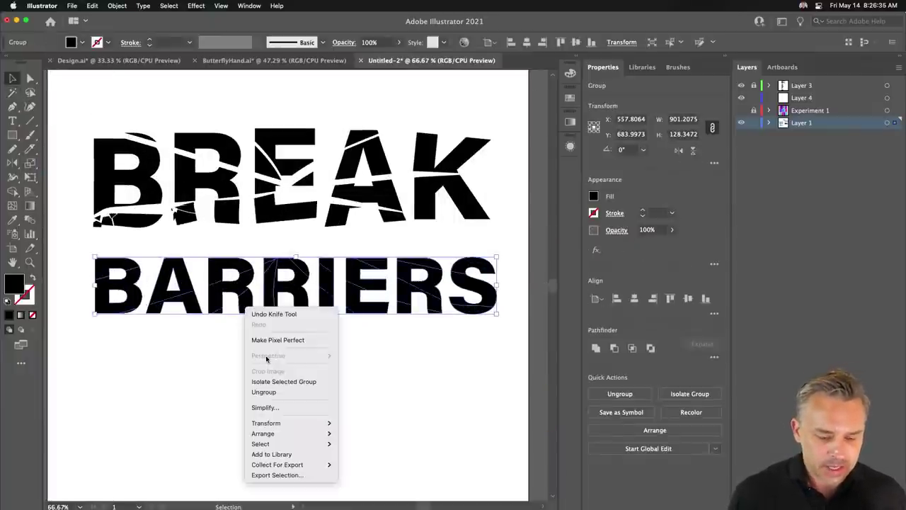
Step: Ungroup the BARRIERS shards and push fragments of the R's and E out of line
{"action": "left_click", "coordinate": [264, 392]}
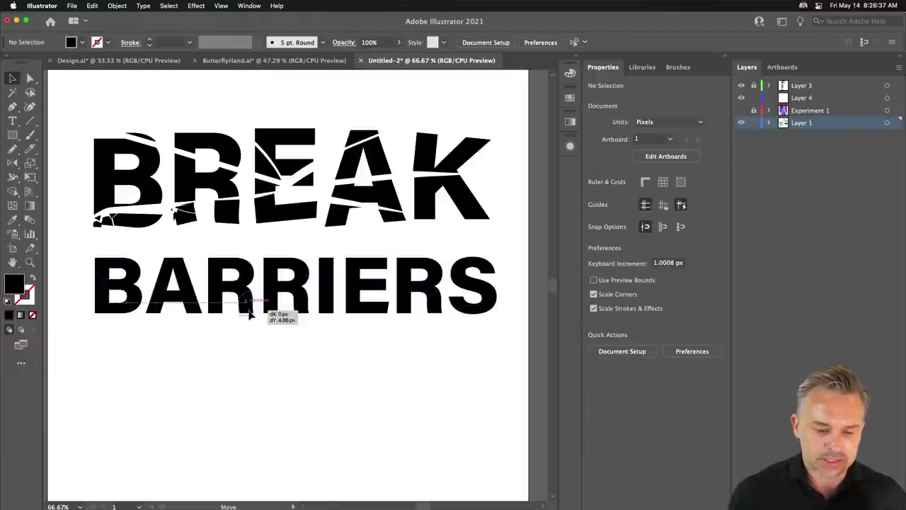
{"action": "left_click_drag", "start_coordinate": [239, 304], "coordinate": [226, 259]}
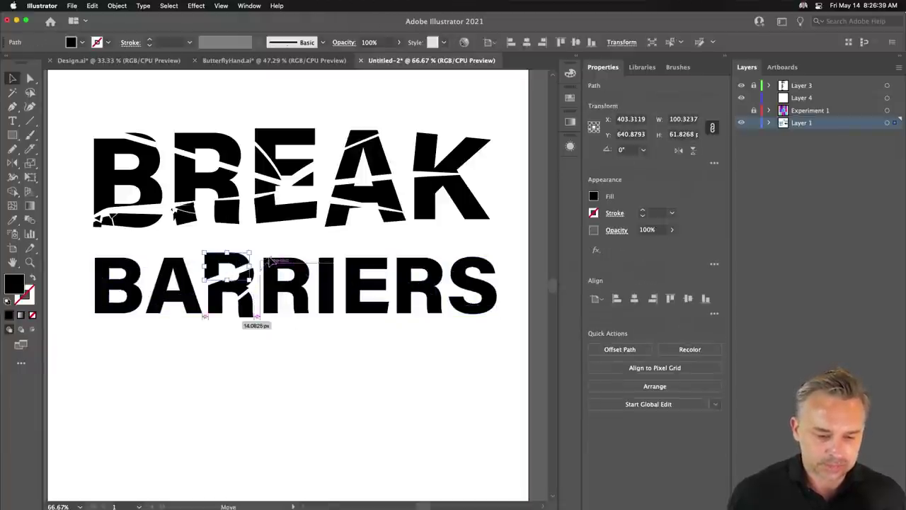
{"action": "left_click", "coordinate": [267, 264]}
{"action": "left_click_drag", "start_coordinate": [308, 267], "coordinate": [364, 264]}
{"action": "left_click", "coordinate": [366, 265]}
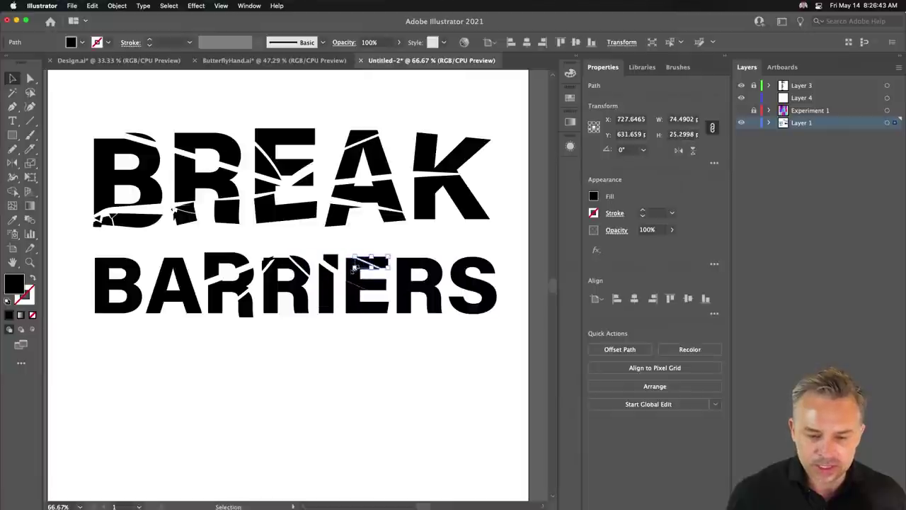
{"action": "left_click", "coordinate": [367, 301]}
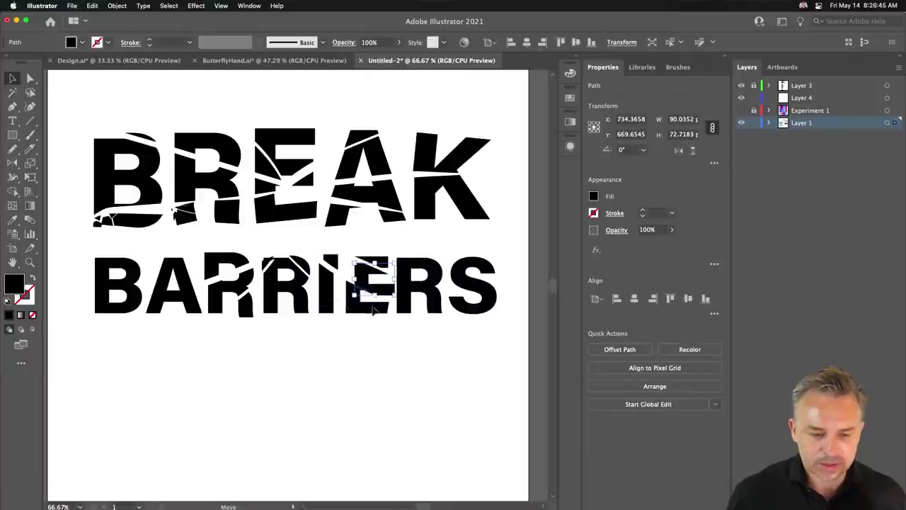
{"action": "left_click_drag", "start_coordinate": [363, 299], "coordinate": [412, 260]}
Step: Offset the top and bottom fragments of the B, then raise all of BARRIERS toward BREAK
{"action": "left_click", "coordinate": [419, 273]}
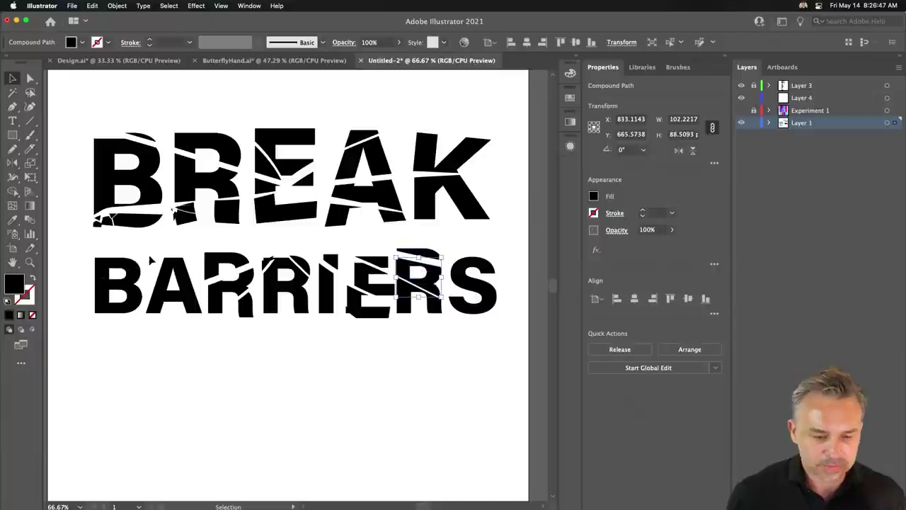
{"action": "left_click_drag", "start_coordinate": [171, 269], "coordinate": [106, 245]}
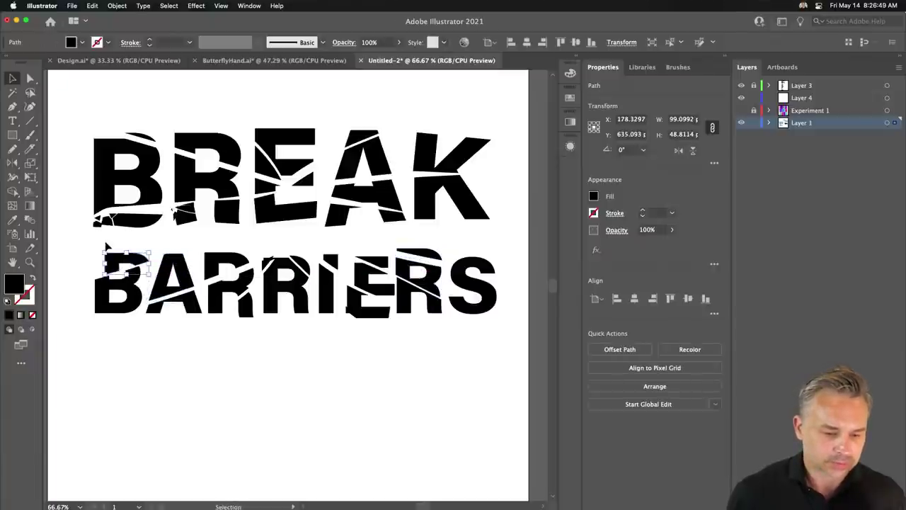
{"action": "left_click", "coordinate": [105, 291]}
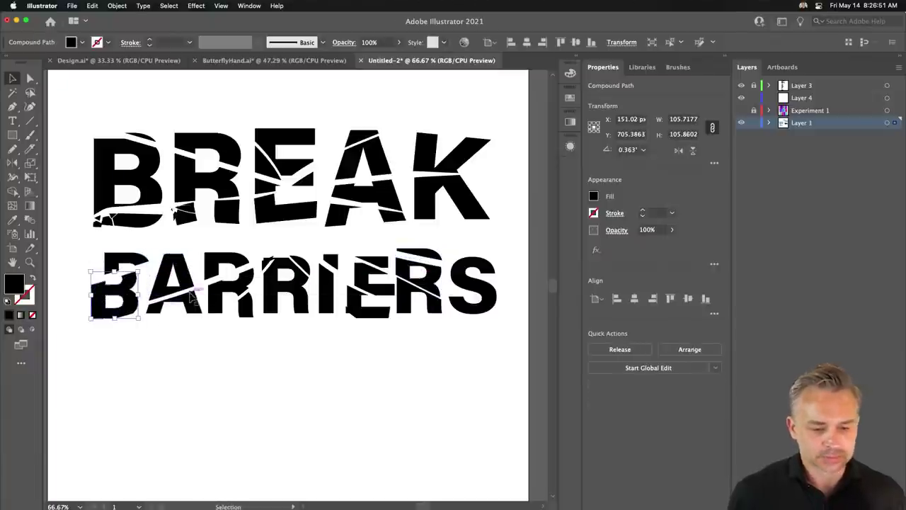
{"action": "left_click_drag", "start_coordinate": [191, 303], "coordinate": [195, 307]}
{"action": "left_click", "coordinate": [219, 263]}
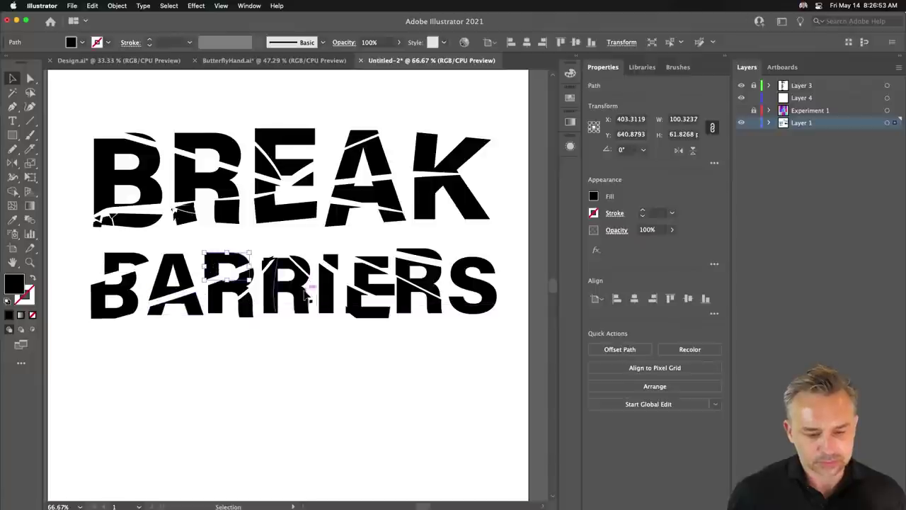
{"action": "left_click", "coordinate": [466, 262]}
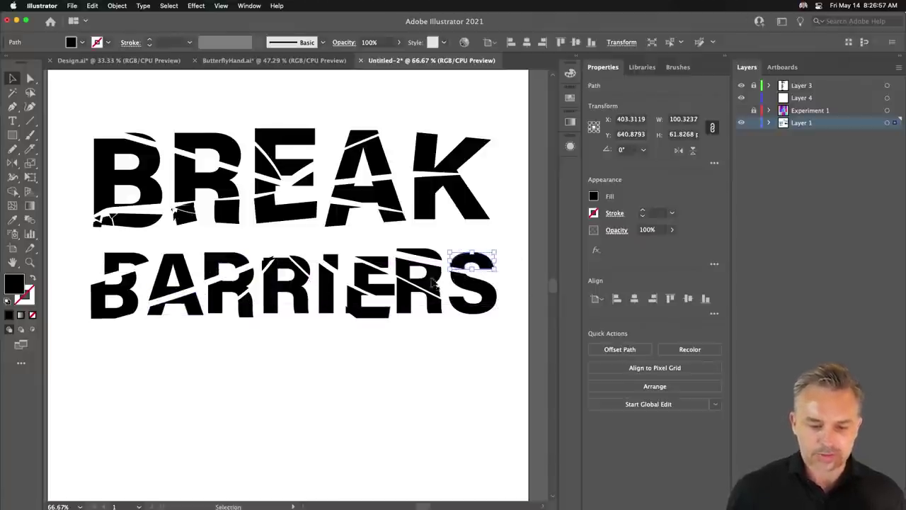
{"action": "left_click", "coordinate": [366, 349]}
{"action": "left_click_drag", "start_coordinate": [71, 247], "coordinate": [509, 344]}
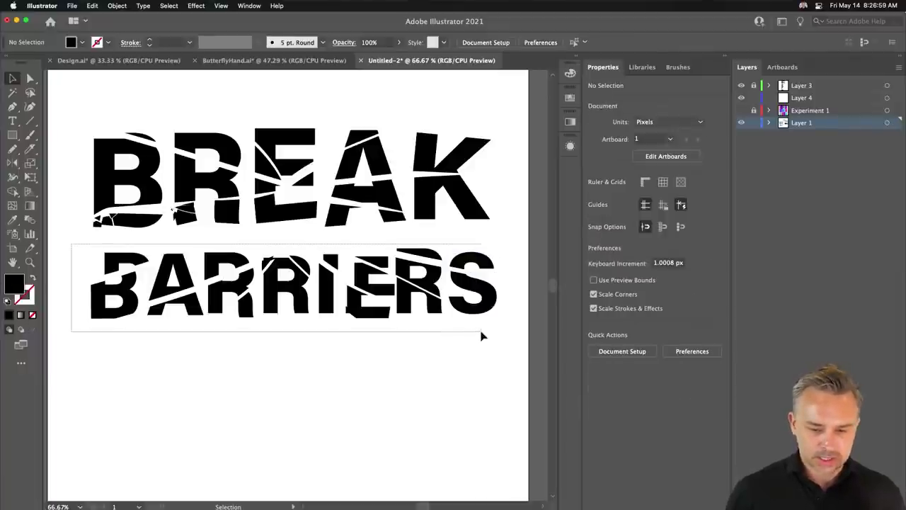
{"action": "key", "text": "shift+Up"}
{"action": "key", "text": "shift+Up"}
{"action": "key", "text": "shift+Up"}
{"action": "key", "text": "shift+Up"}
{"action": "key", "text": "shift+Up"}
{"action": "key", "text": "shift+Up"}
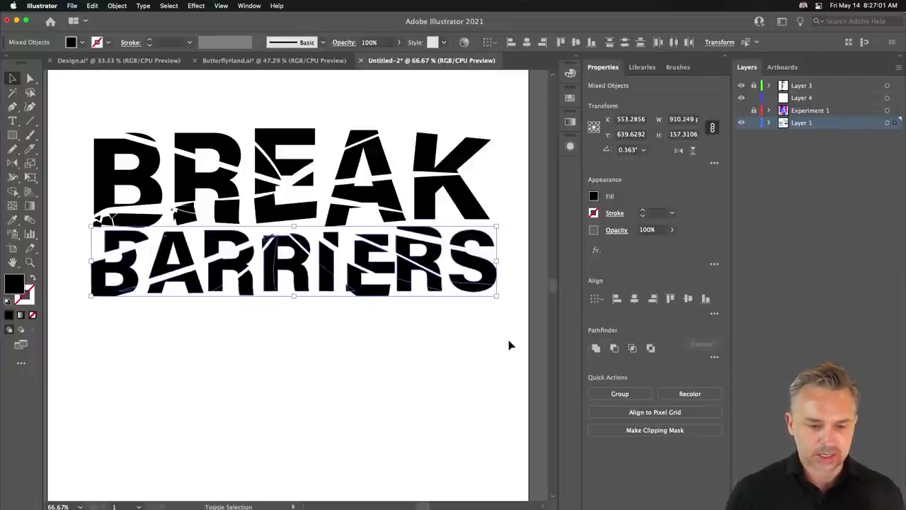
Step: Scale both words up proportionally to about 1007 × 419 px via the corner handles
{"action": "key", "text": "ctrl+0"}
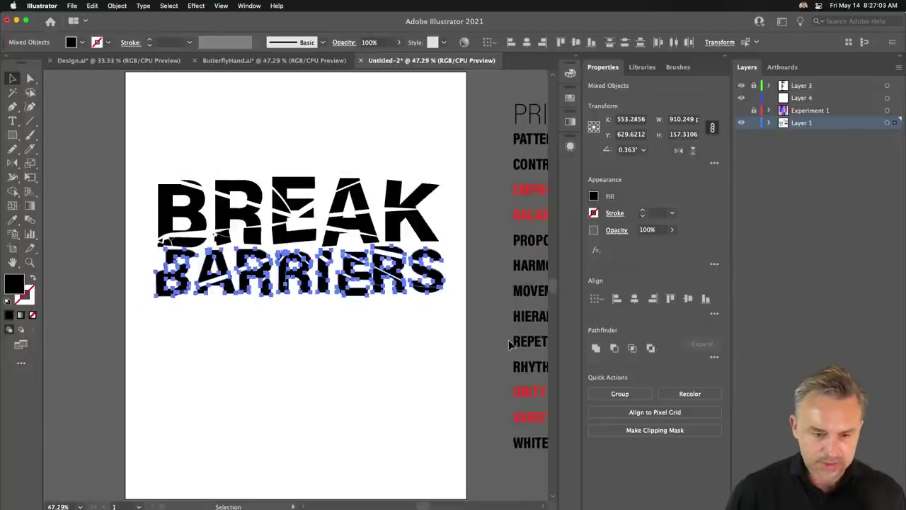
{"action": "left_click_drag", "start_coordinate": [301, 343], "coordinate": [206, 358]}
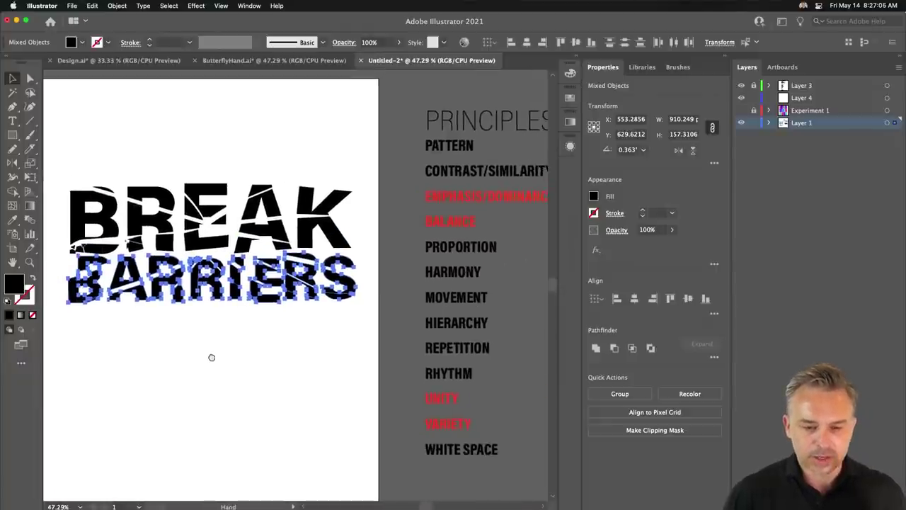
{"action": "left_click", "coordinate": [723, 57]}
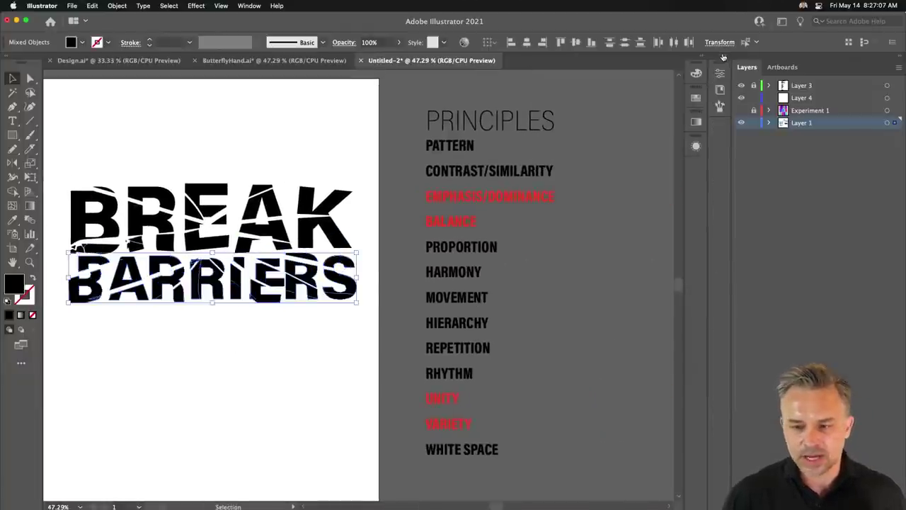
{"action": "left_click_drag", "start_coordinate": [233, 148], "coordinate": [334, 158]}
{"action": "left_click", "coordinate": [297, 157]}
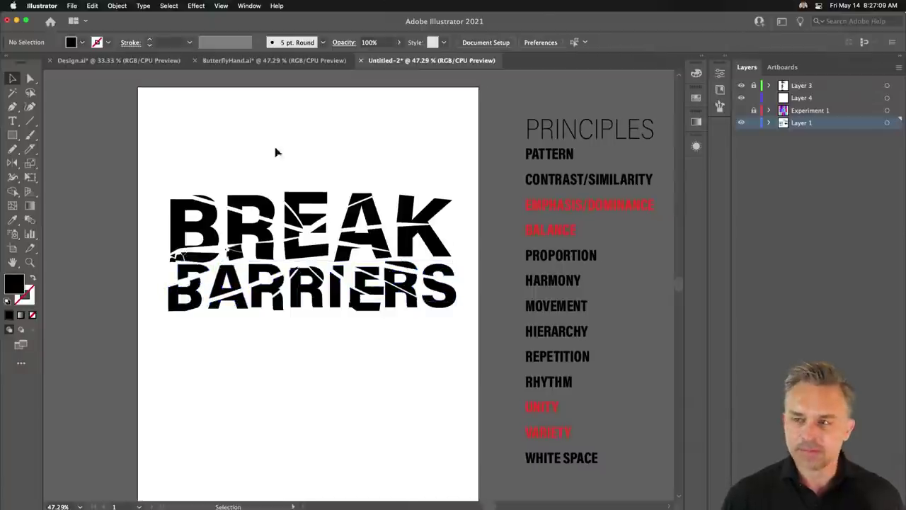
{"action": "left_click_drag", "start_coordinate": [150, 177], "coordinate": [445, 344]}
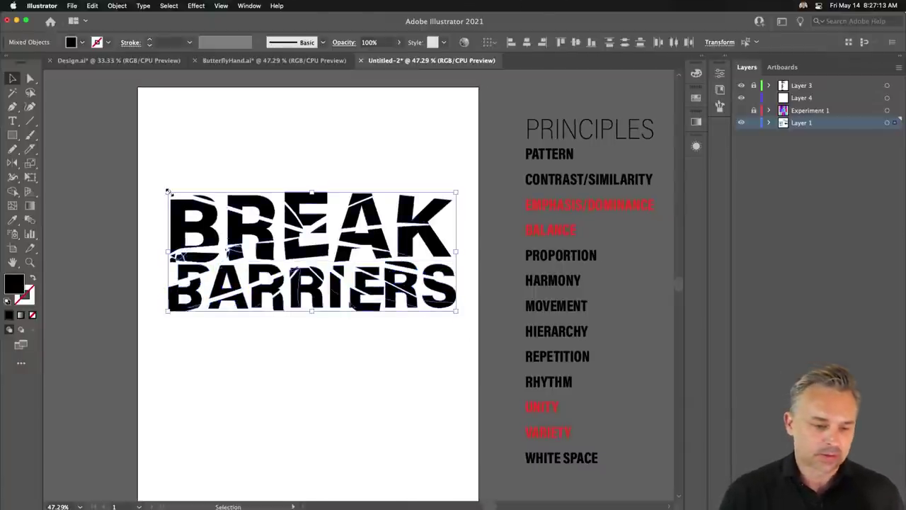
{"action": "left_click_drag", "start_coordinate": [168, 191], "coordinate": [150, 170]}
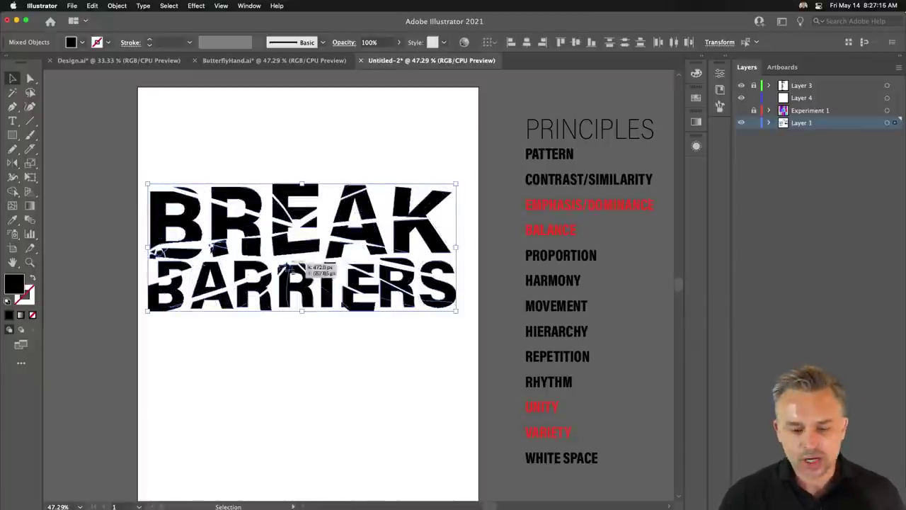
{"action": "left_click_drag", "start_coordinate": [455, 310], "coordinate": [467, 317]}
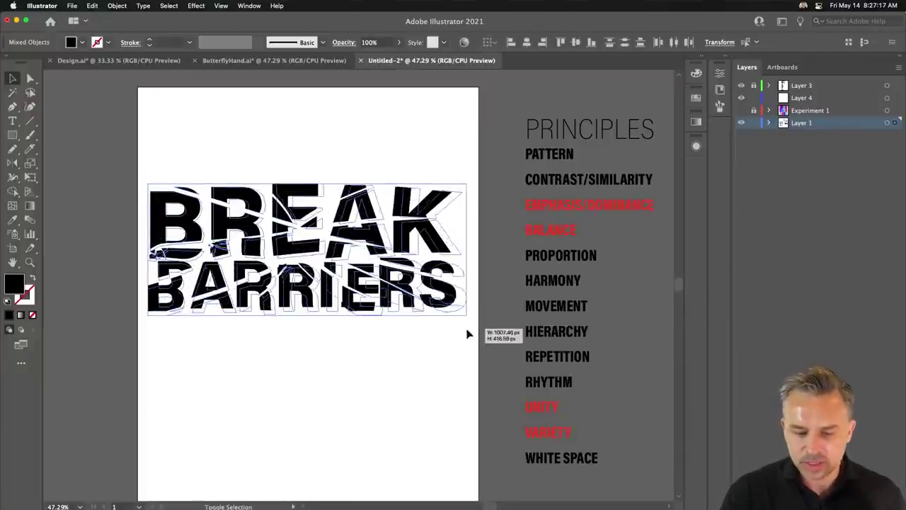
{"action": "left_click", "coordinate": [426, 364]}
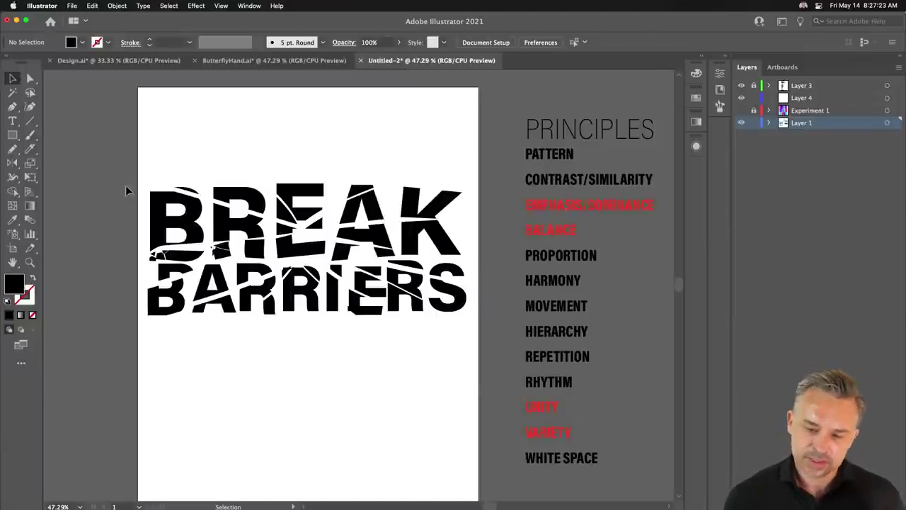
{"action": "scroll", "coordinate": [417, 226], "scroll_direction": "up", "scroll_amount": 1}
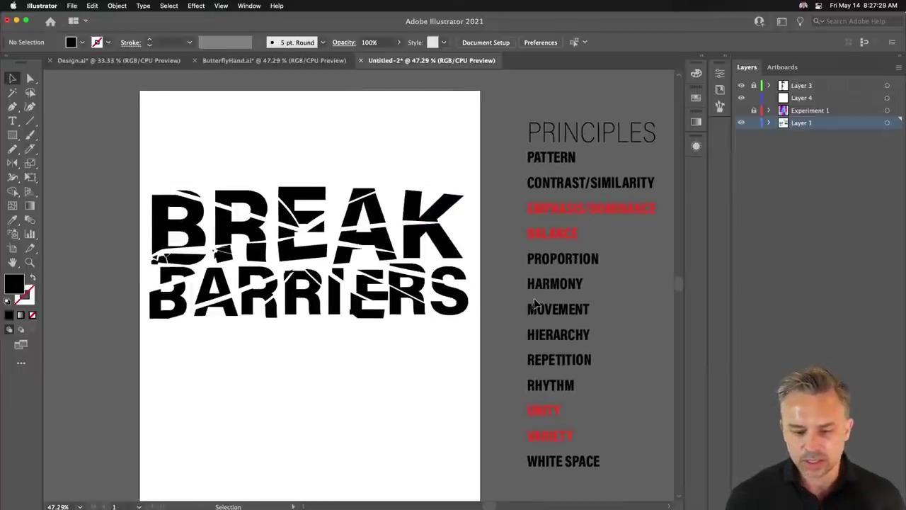
{"action": "scroll", "coordinate": [559, 326], "scroll_direction": "down", "scroll_amount": 1}
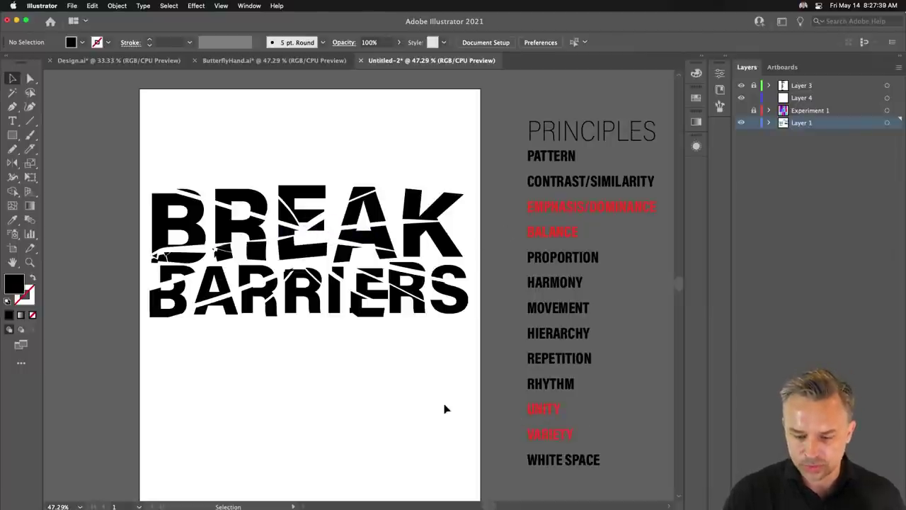
{"action": "left_click", "coordinate": [545, 433]}
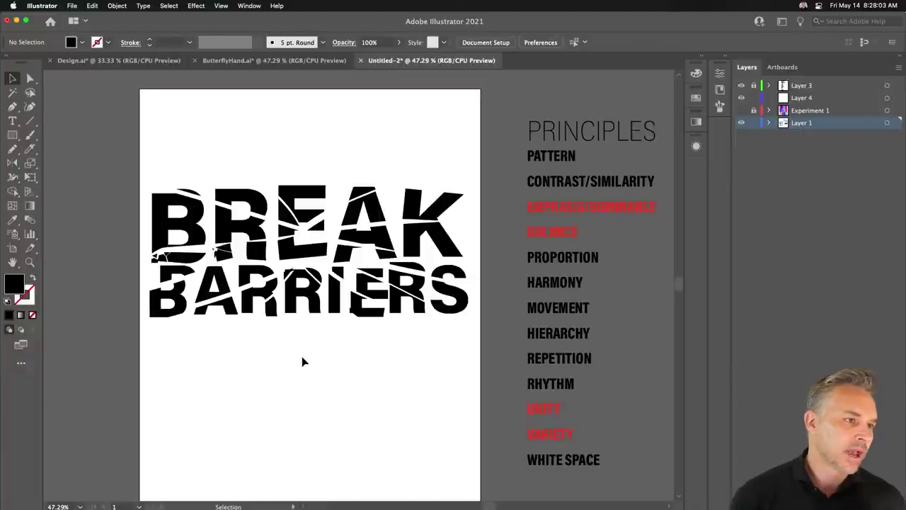
Step: Give all the BREAK BARRIERS pieces black outlines with a 2 pt stroke
{"action": "left_click_drag", "start_coordinate": [141, 157], "coordinate": [460, 357]}
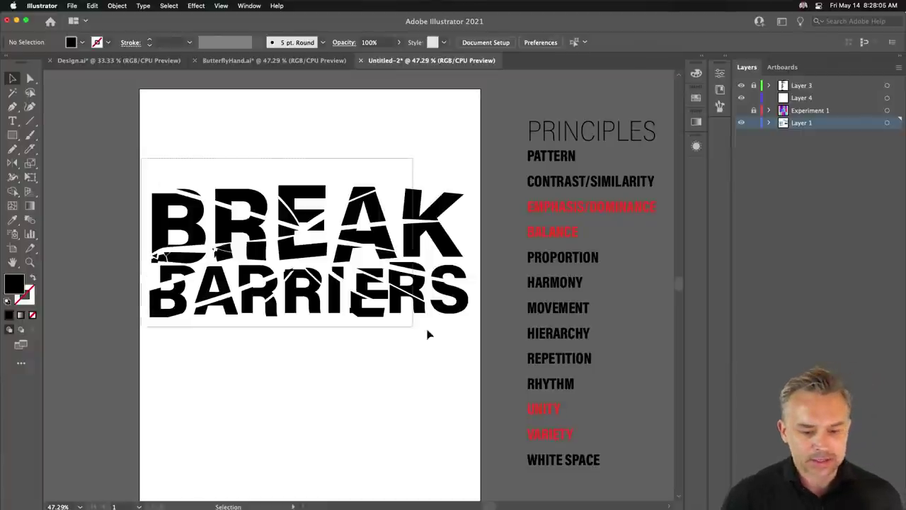
{"action": "left_click", "coordinate": [32, 278]}
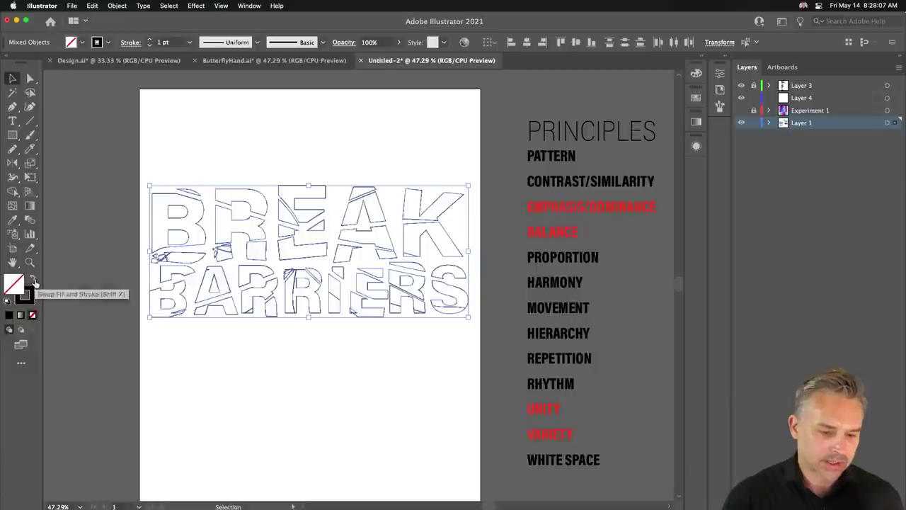
{"action": "left_click", "coordinate": [149, 40]}
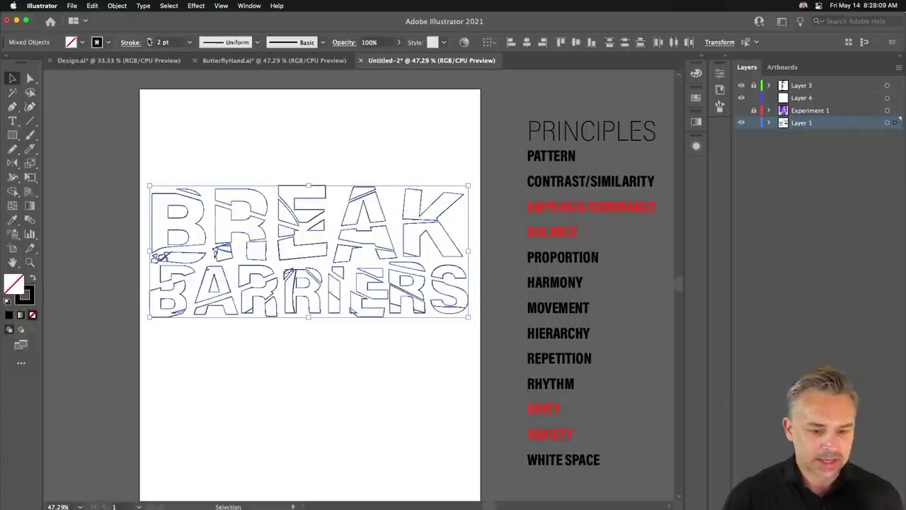
{"action": "left_click", "coordinate": [160, 131]}
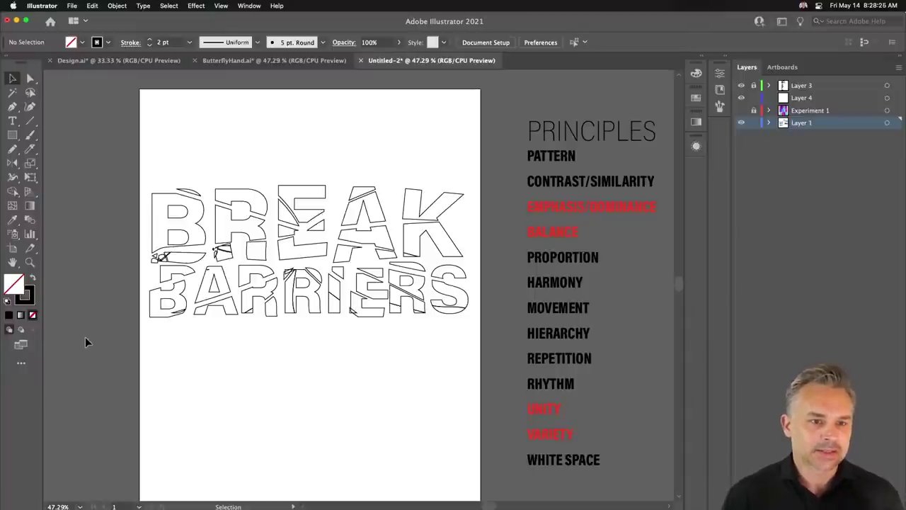
{"action": "left_click", "coordinate": [21, 364]}
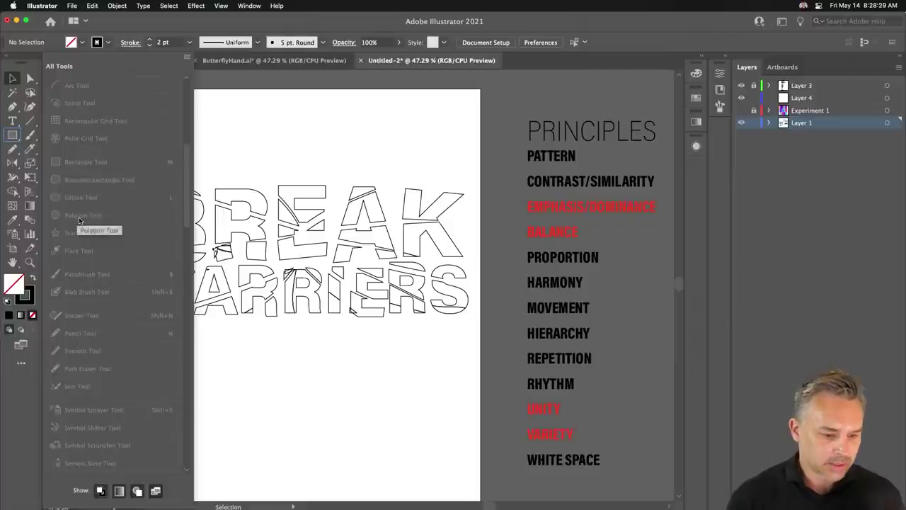
Step: Scroll through the All Tools drawer, then close it
{"action": "scroll", "coordinate": [78, 220], "scroll_direction": "down", "scroll_amount": 10}
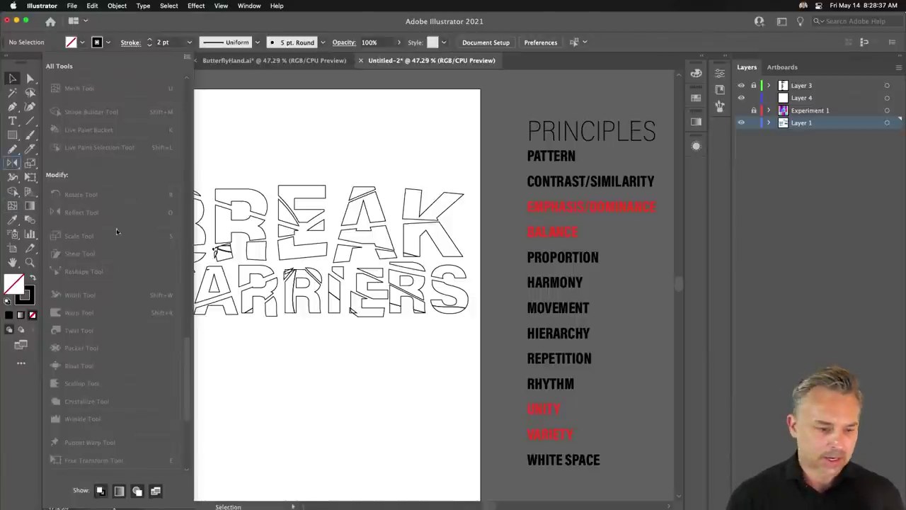
{"action": "scroll", "coordinate": [90, 124], "scroll_direction": "up", "scroll_amount": 5}
{"action": "scroll", "coordinate": [90, 121], "scroll_direction": "up", "scroll_amount": 5}
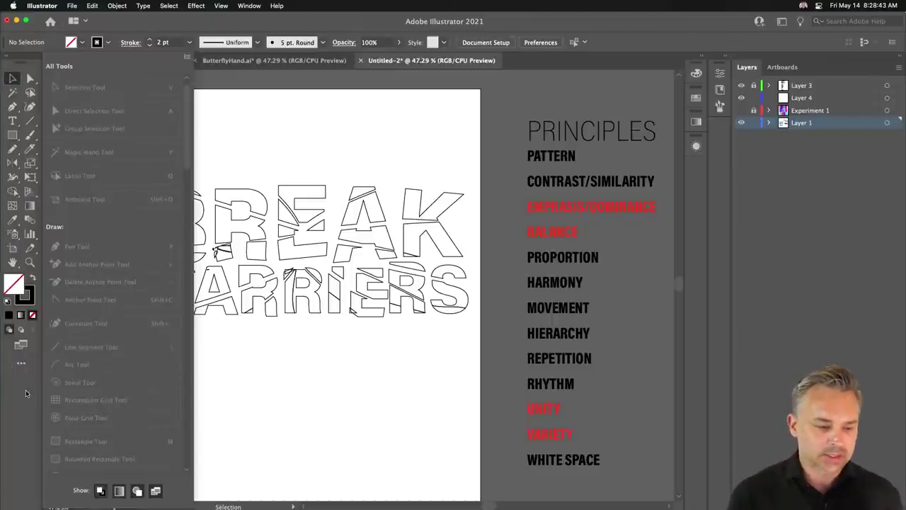
{"action": "left_click", "coordinate": [21, 363]}
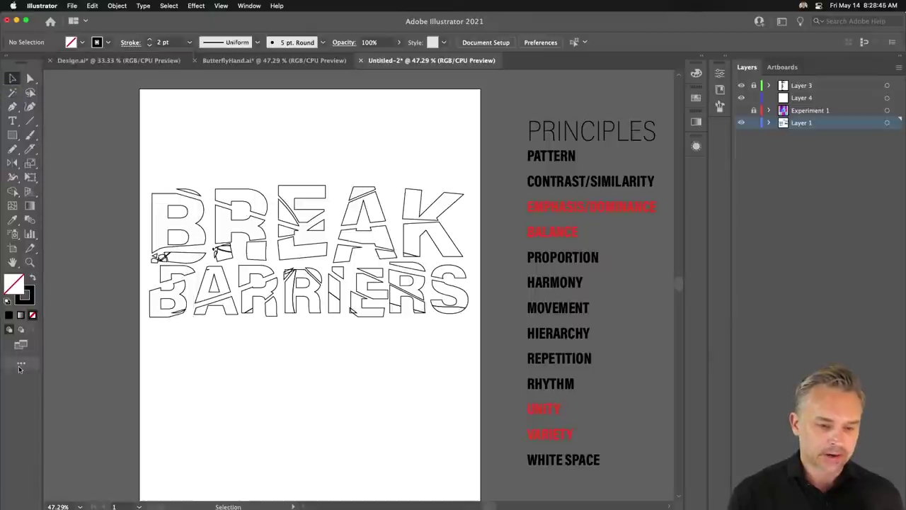
Step: Bring Photoshop full-window on the pink butterfly photo and pick the History Brush Tool via search
{"action": "left_click", "coordinate": [193, 505]}
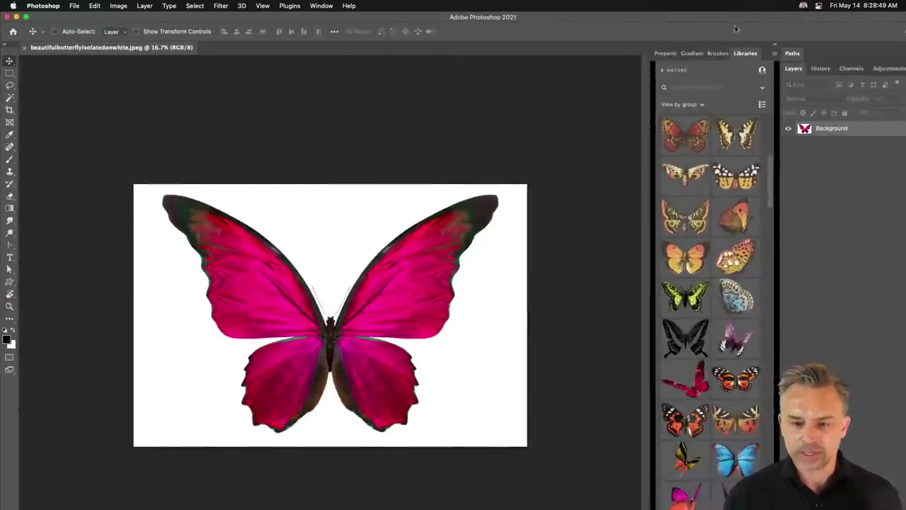
{"action": "left_click", "coordinate": [26, 16]}
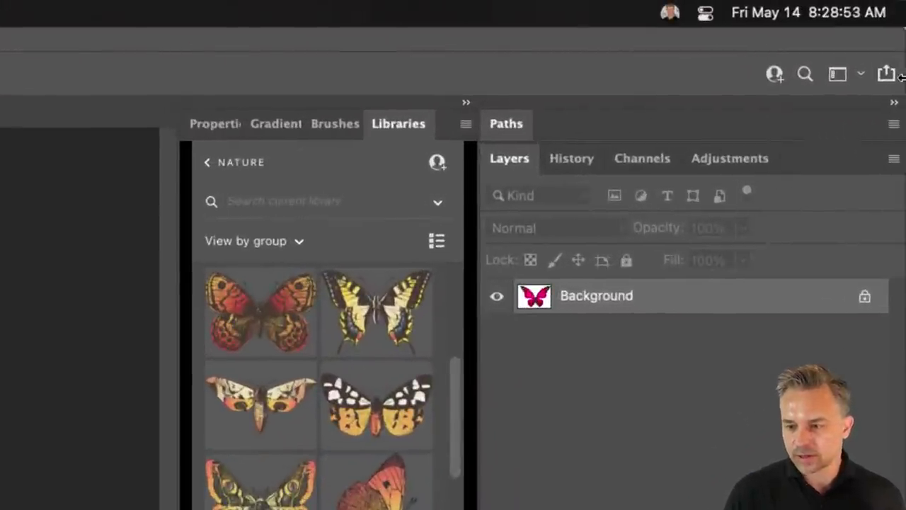
{"action": "left_click", "coordinate": [804, 75]}
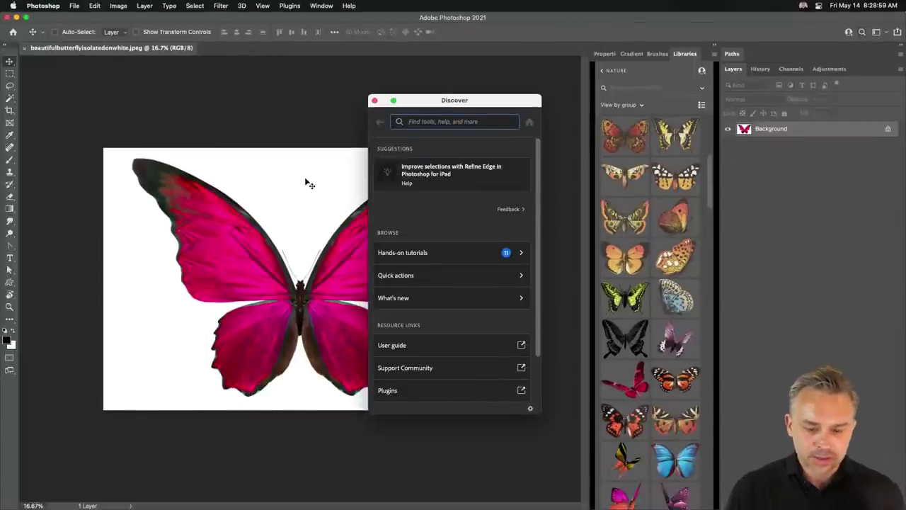
{"action": "type", "text": "h"}
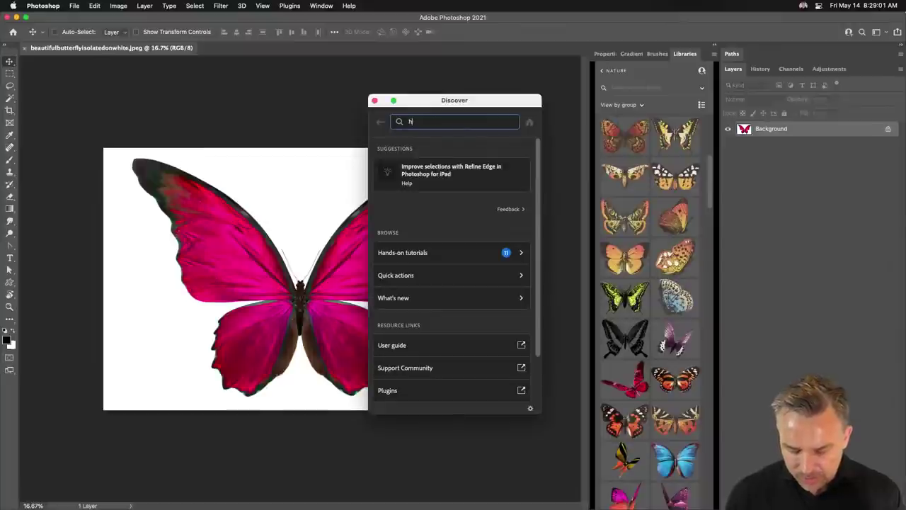
{"action": "type", "text": "istory"}
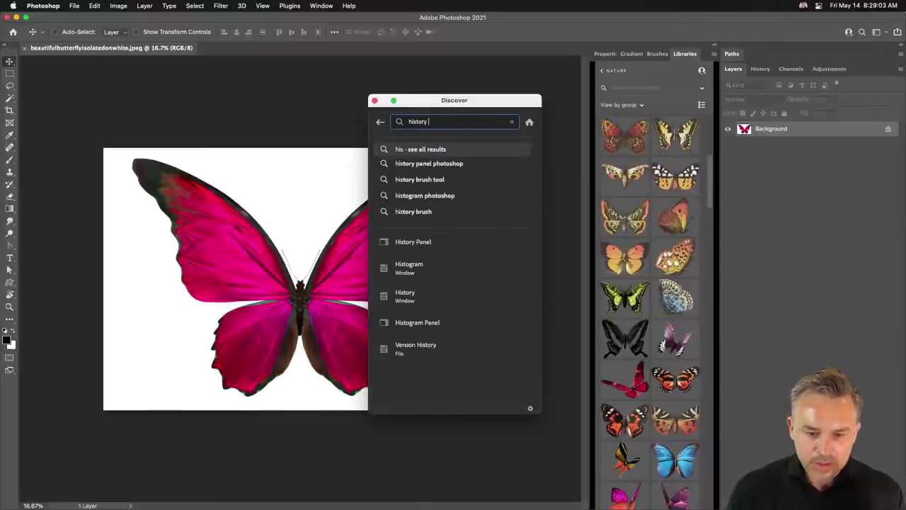
{"action": "type", "text": " brush"}
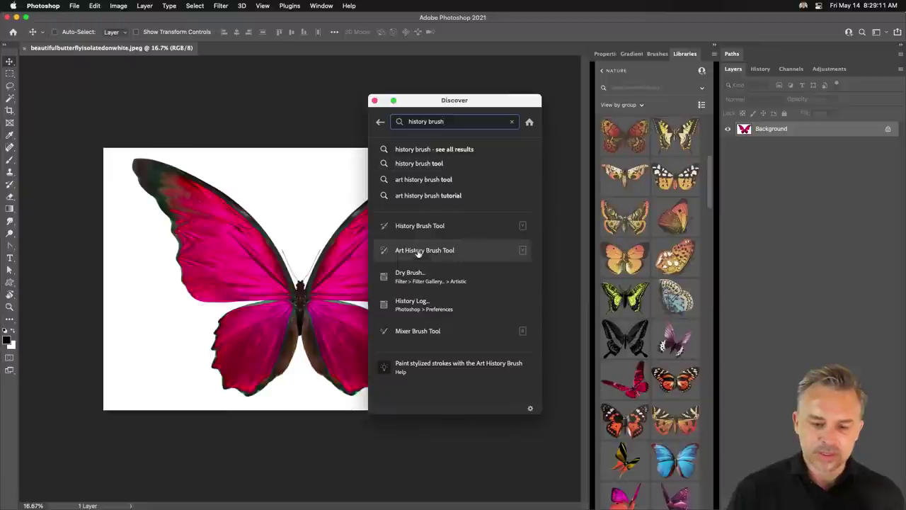
{"action": "mouse_move", "coordinate": [419, 225]}
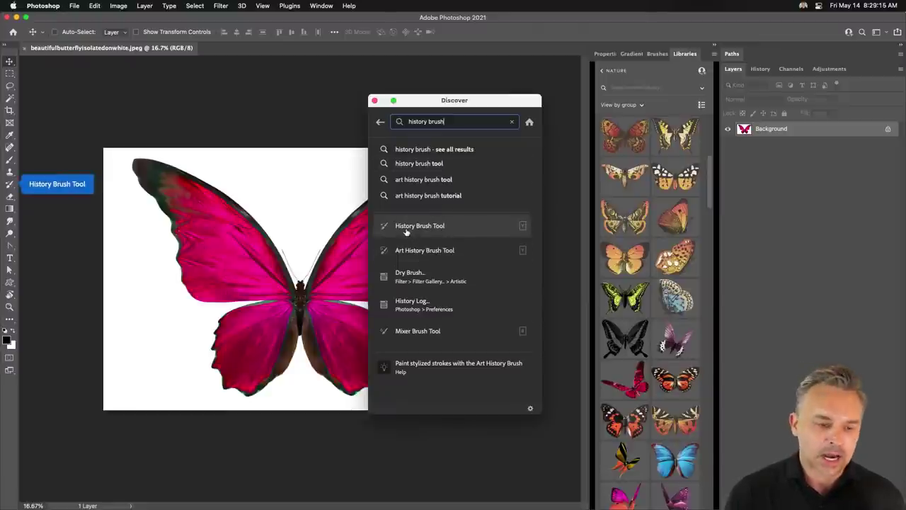
{"action": "left_click", "coordinate": [406, 226]}
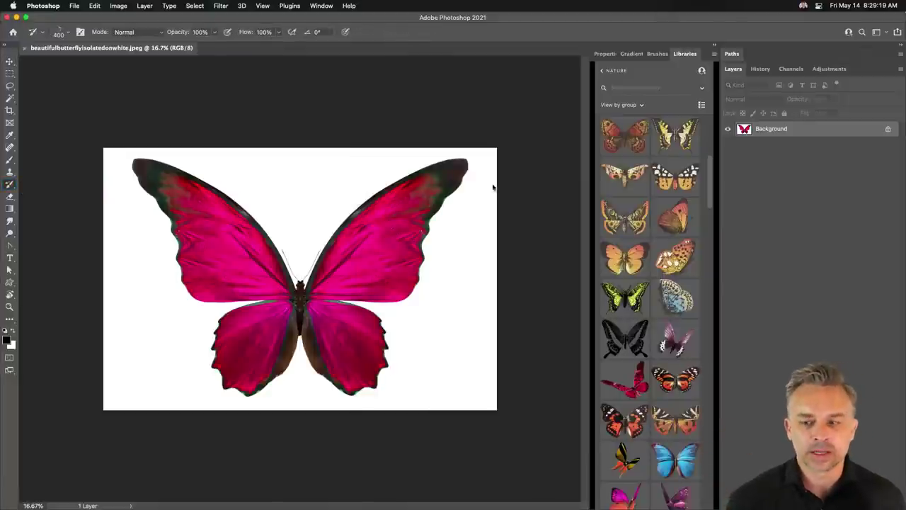
Step: Search for Sky Replacement and open it on the butterfly photo
{"action": "left_click", "coordinate": [862, 33]}
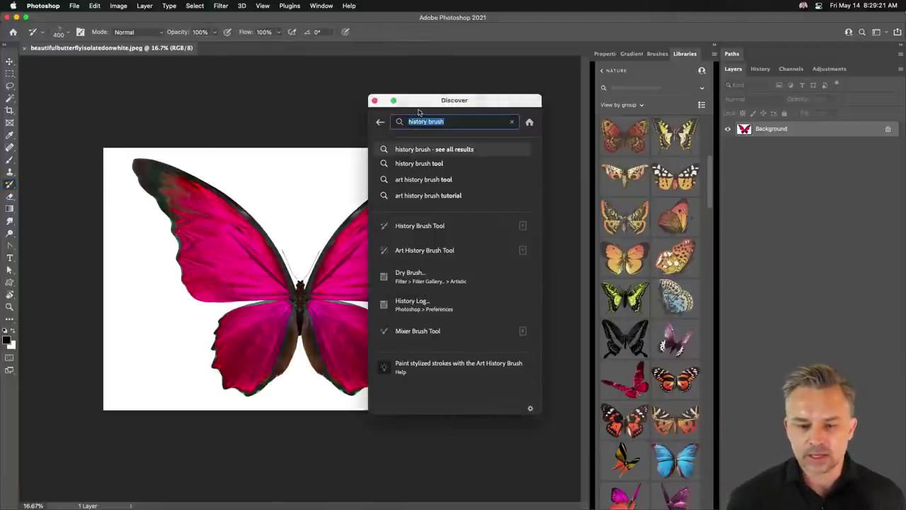
{"action": "left_click_drag", "start_coordinate": [420, 101], "coordinate": [395, 103]}
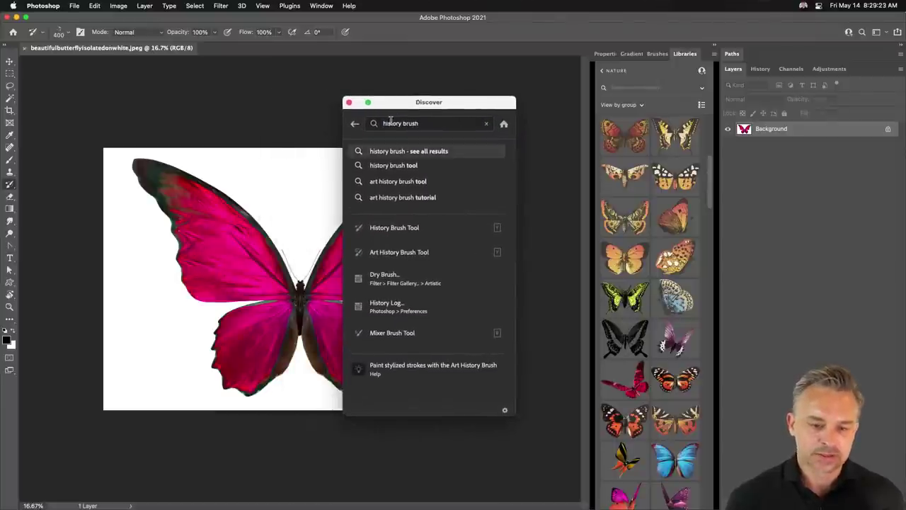
{"action": "triple_click", "coordinate": [420, 125]}
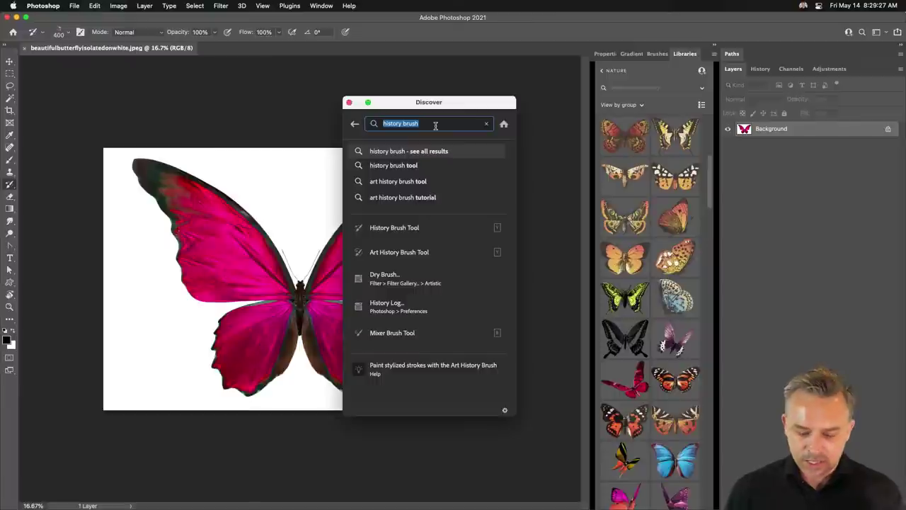
{"action": "type", "text": "Sky Replacement"}
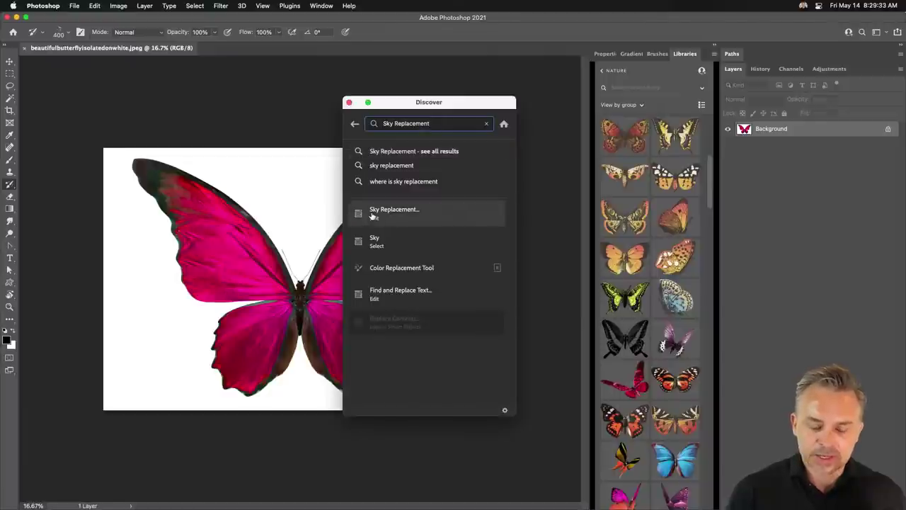
{"action": "left_click", "coordinate": [372, 212]}
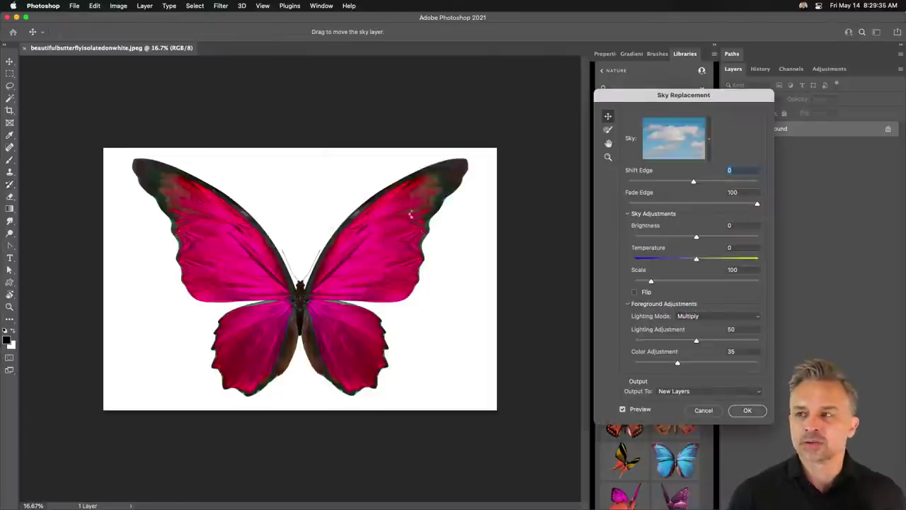
Step: Cancel the Sky Replacement without applying it and return to Illustrator
{"action": "left_click_drag", "start_coordinate": [663, 90], "coordinate": [420, 69]}
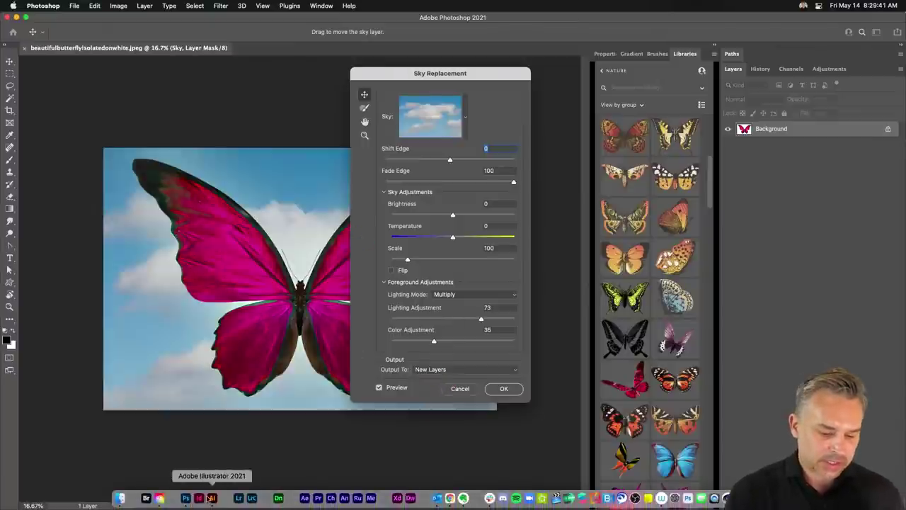
{"action": "key", "text": "Escape"}
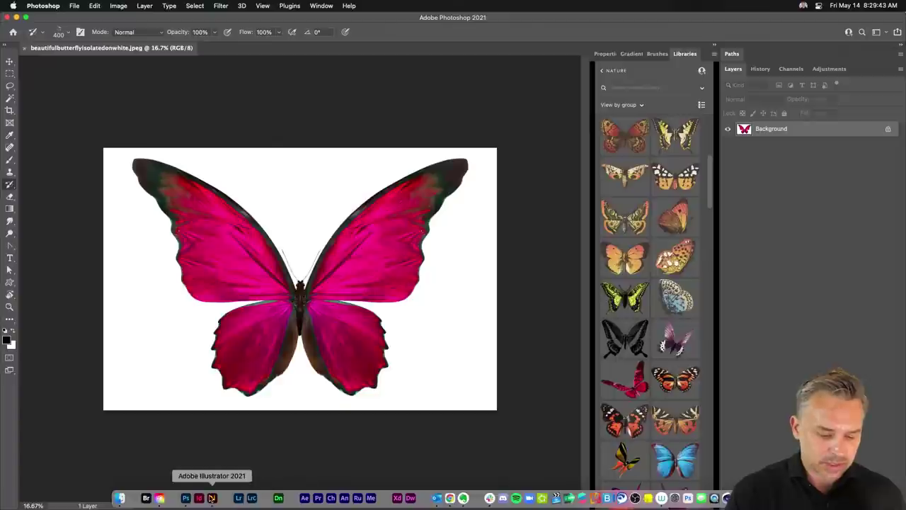
{"action": "left_click", "coordinate": [211, 497]}
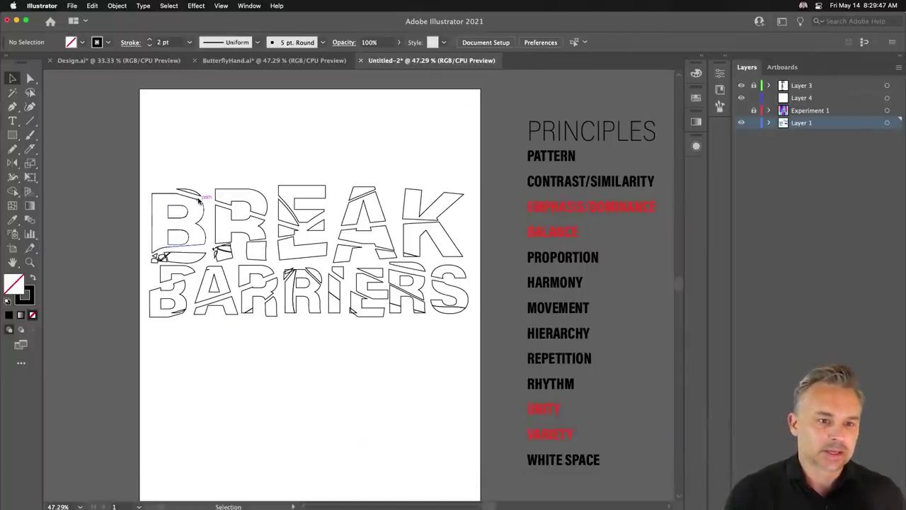
Step: Draw a 1080 × 1350 px rectangle over the whole artboard and expand the Color/Swatches panels
{"action": "left_click", "coordinate": [12, 135]}
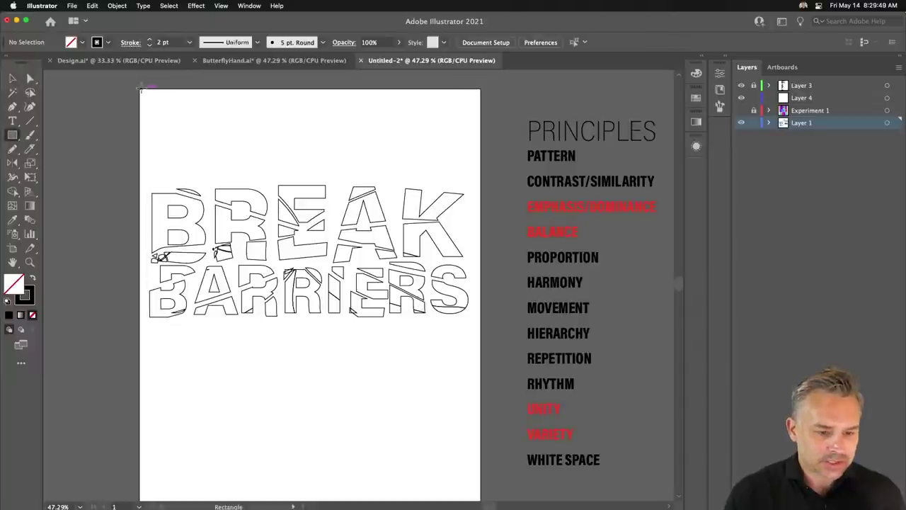
{"action": "mouse_move", "coordinate": [141, 90]}
{"action": "left_mouse_down"}
{"action": "mouse_move", "coordinate": [479, 487]}
{"action": "mouse_move", "coordinate": [479, 321]}
{"action": "left_mouse_up"}
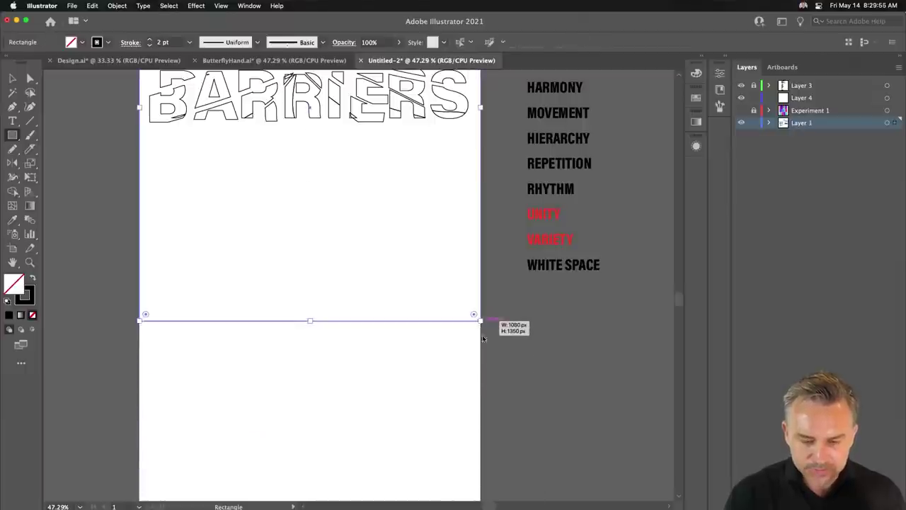
{"action": "scroll", "coordinate": [366, 299], "scroll_direction": "up", "scroll_amount": 5}
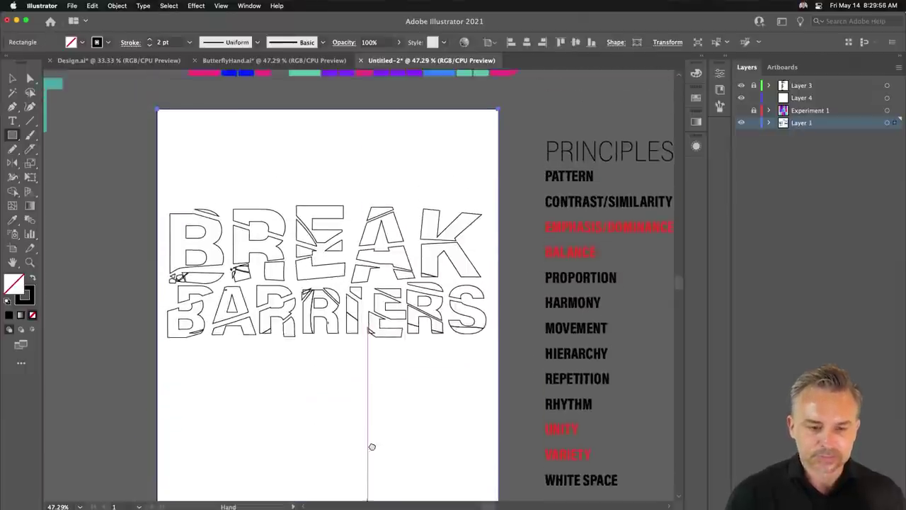
{"action": "left_click", "coordinate": [12, 79]}
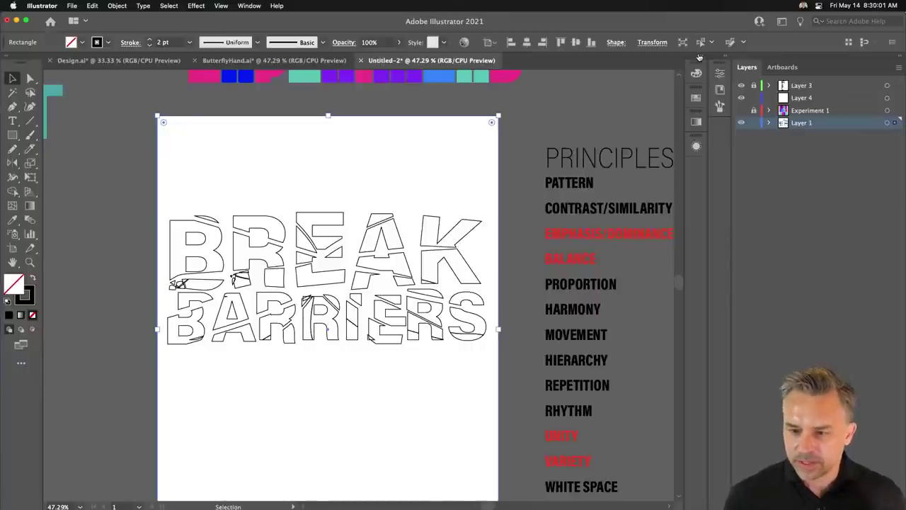
{"action": "left_click", "coordinate": [699, 57]}
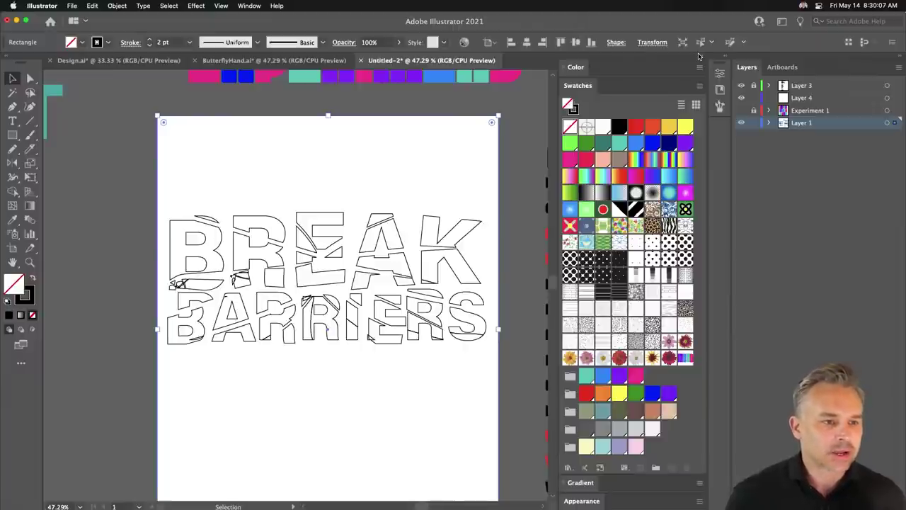
Step: Fill the full-artboard rectangle with a cyan-to-blue gradient and send it behind the lettering
{"action": "left_click", "coordinate": [666, 177]}
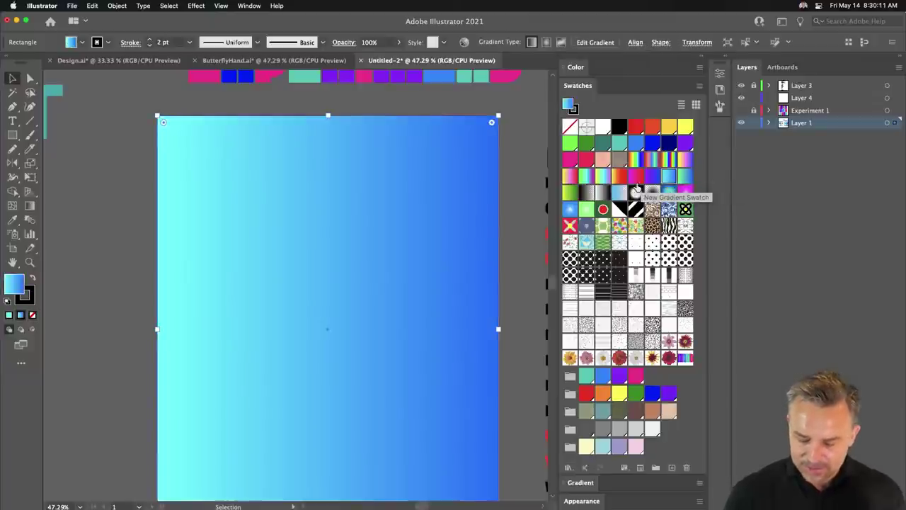
{"action": "key", "text": "ctrl+shift+bracketleft"}
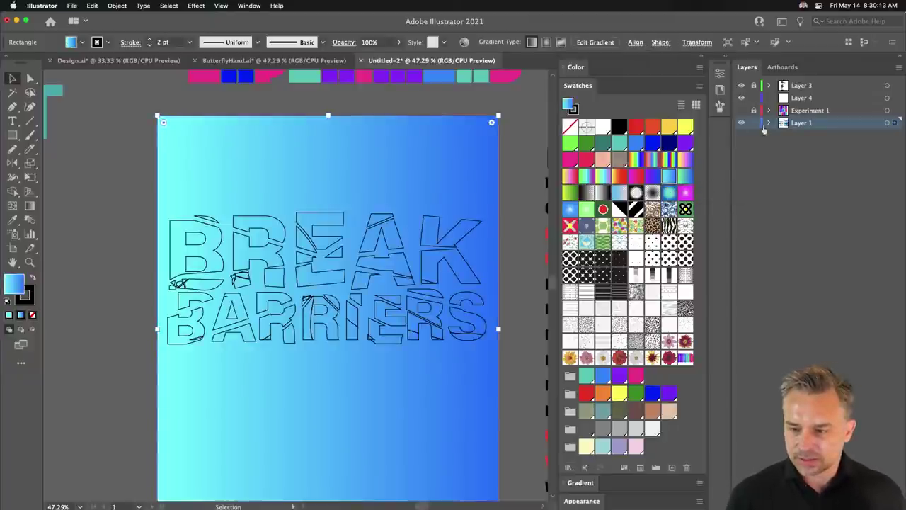
{"action": "left_click", "coordinate": [754, 124]}
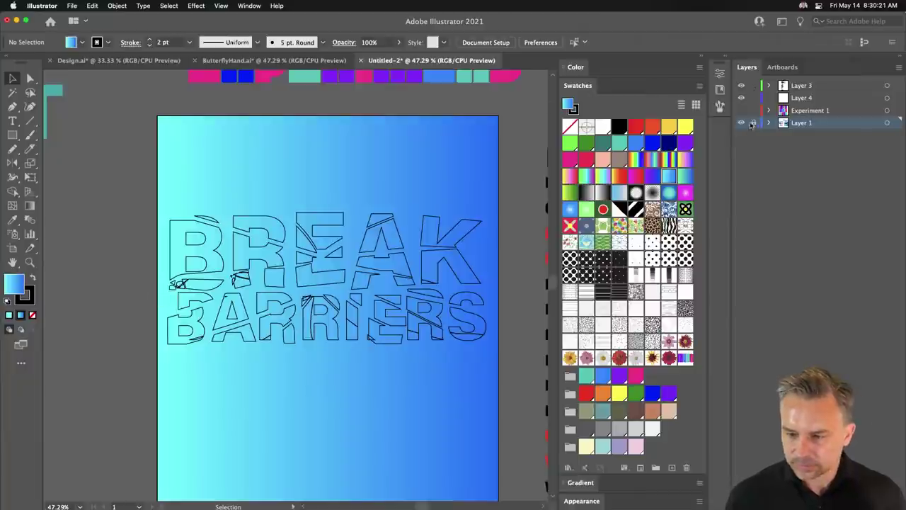
{"action": "left_click", "coordinate": [280, 479]}
Step: Move the gradient rectangle's Layer 5 beneath Layer 1 and lock it
{"action": "key", "text": "a"}
{"action": "key", "text": "Delete"}
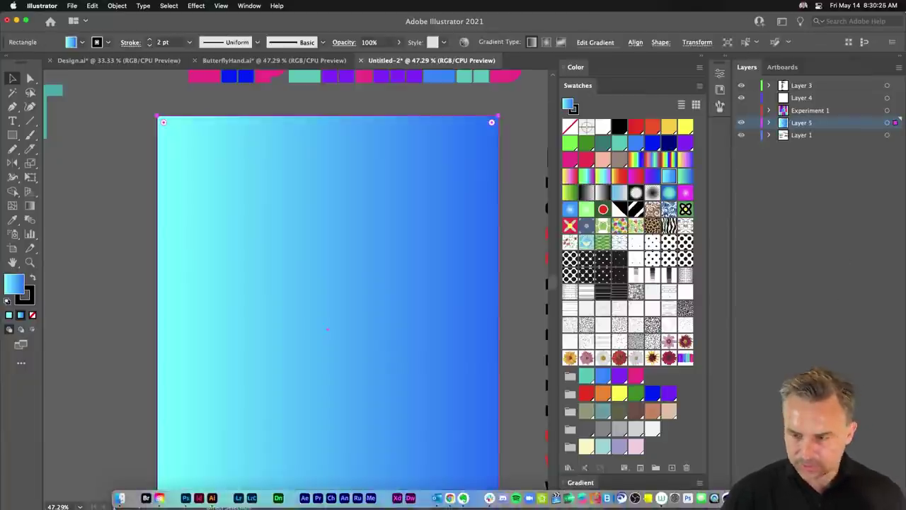
{"action": "key", "text": "super+z"}
{"action": "left_click_drag", "start_coordinate": [814, 148], "coordinate": [733, 143]}
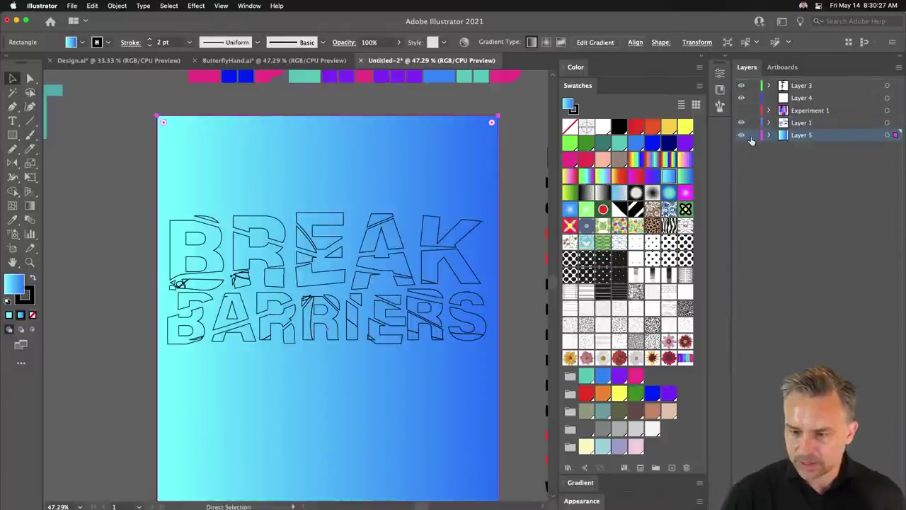
{"action": "left_click", "coordinate": [753, 135]}
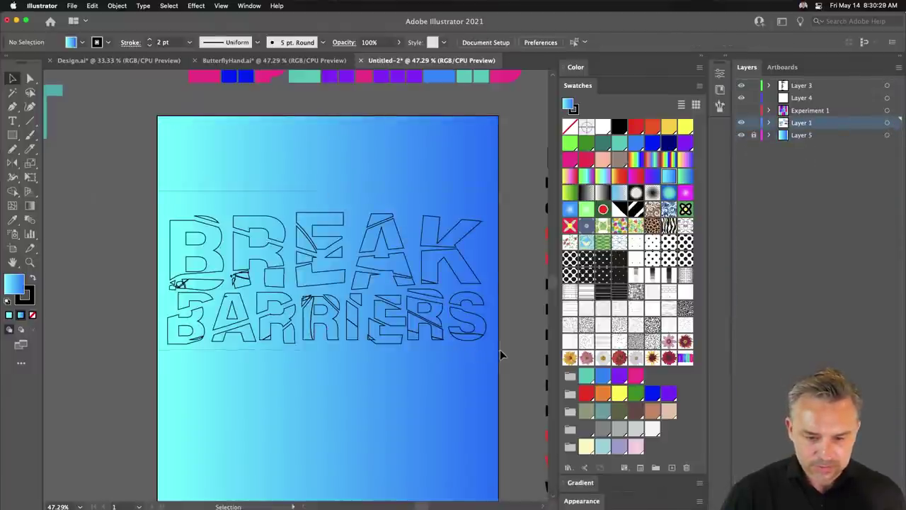
Step: Give all the BREAK BARRIERS outlines a white stroke
{"action": "left_click_drag", "start_coordinate": [90, 193], "coordinate": [499, 357]}
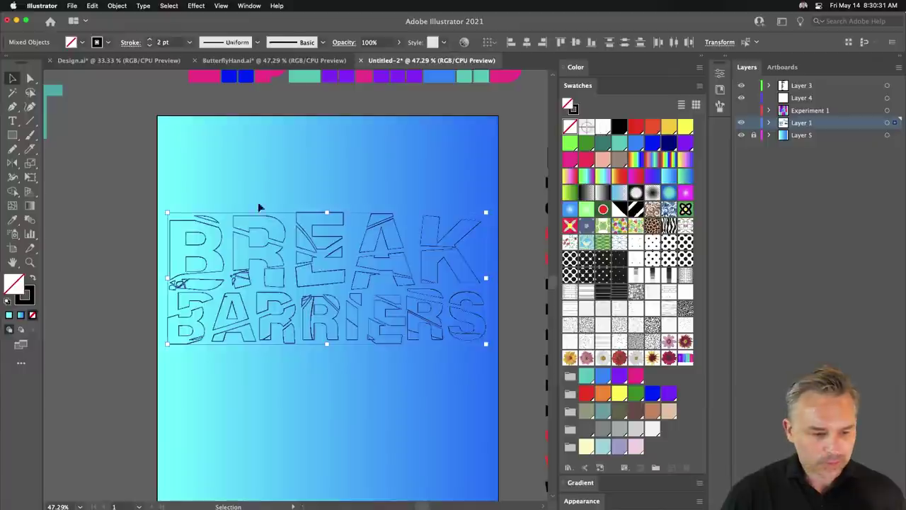
{"action": "left_click", "coordinate": [19, 302]}
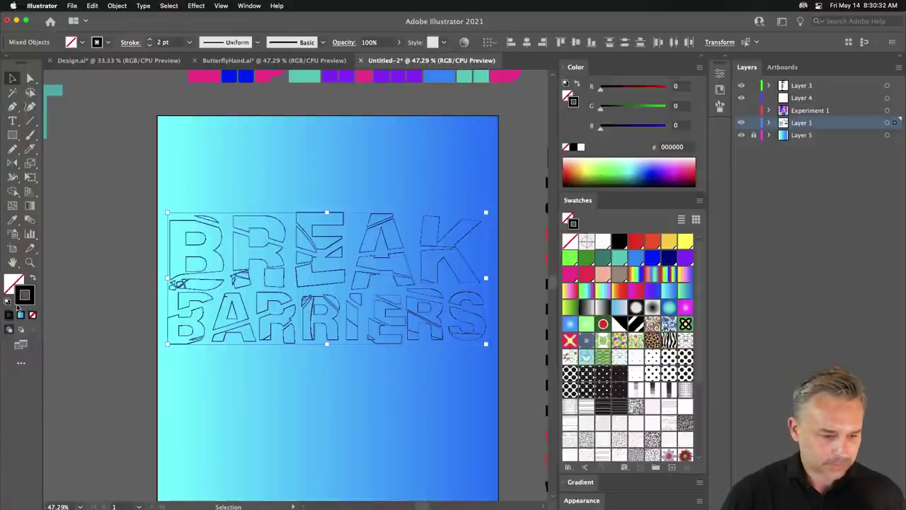
{"action": "left_click", "coordinate": [581, 148]}
{"action": "left_click", "coordinate": [295, 145]}
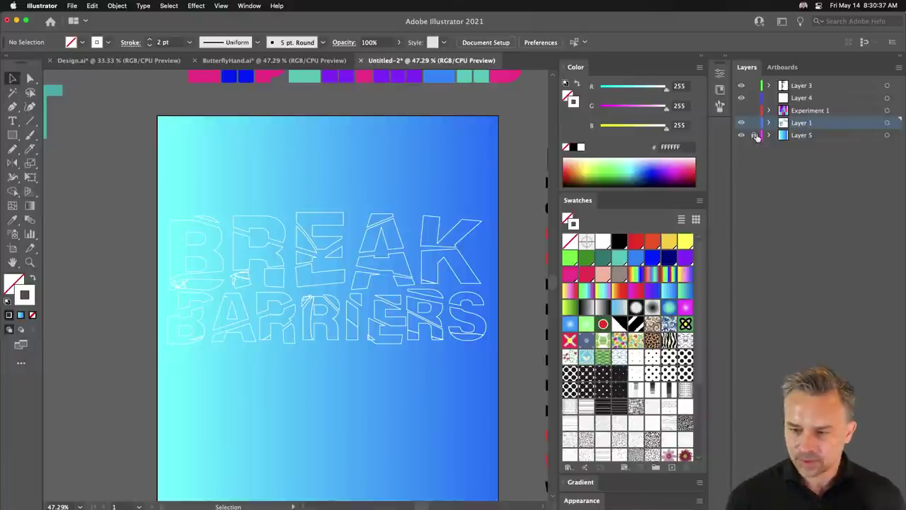
Step: Make Layer 5 active, lock the other layers, and select the background rectangle
{"action": "left_click", "coordinate": [784, 136]}
{"action": "left_click_drag", "start_coordinate": [752, 126], "coordinate": [752, 85]}
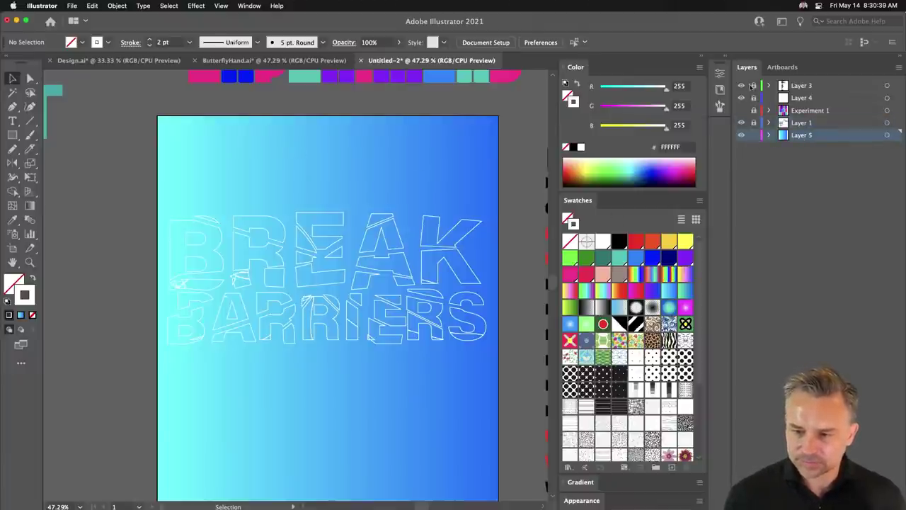
{"action": "left_click", "coordinate": [325, 398]}
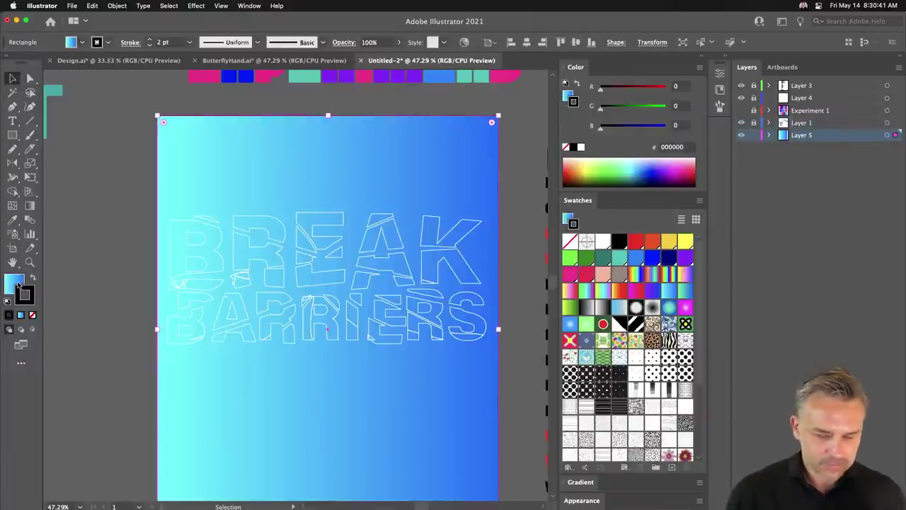
Step: Remove the rectangle's stroke and make its gradient radial, centred behind the lettering
{"action": "left_click", "coordinate": [32, 315]}
{"action": "left_click", "coordinate": [12, 289]}
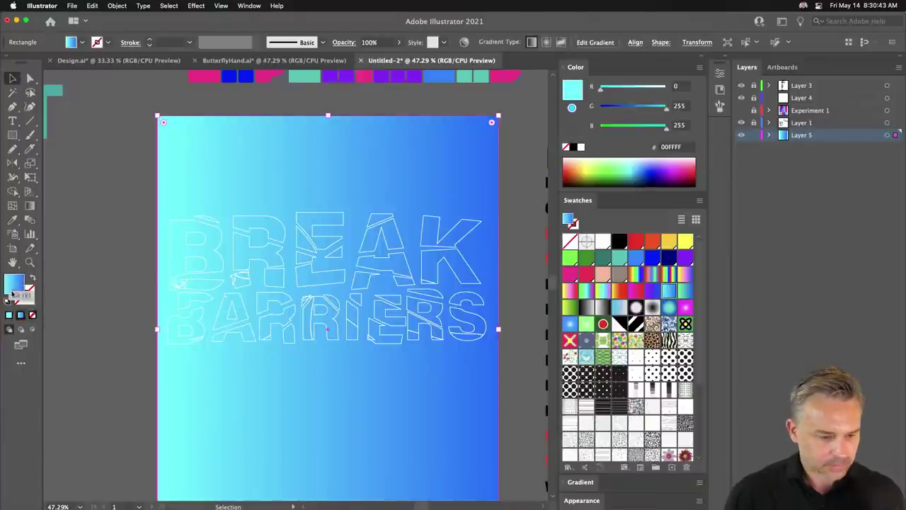
{"action": "left_click", "coordinate": [30, 205]}
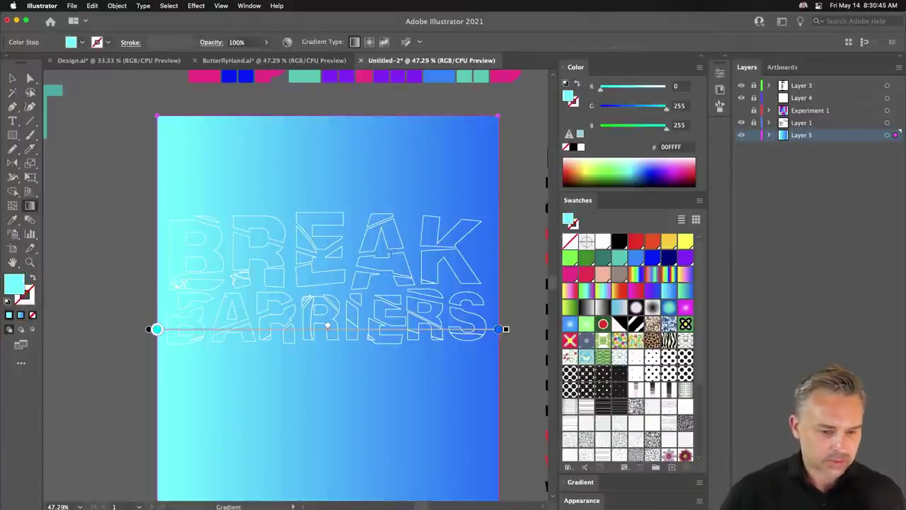
{"action": "left_click_drag", "start_coordinate": [327, 147], "coordinate": [327, 451]}
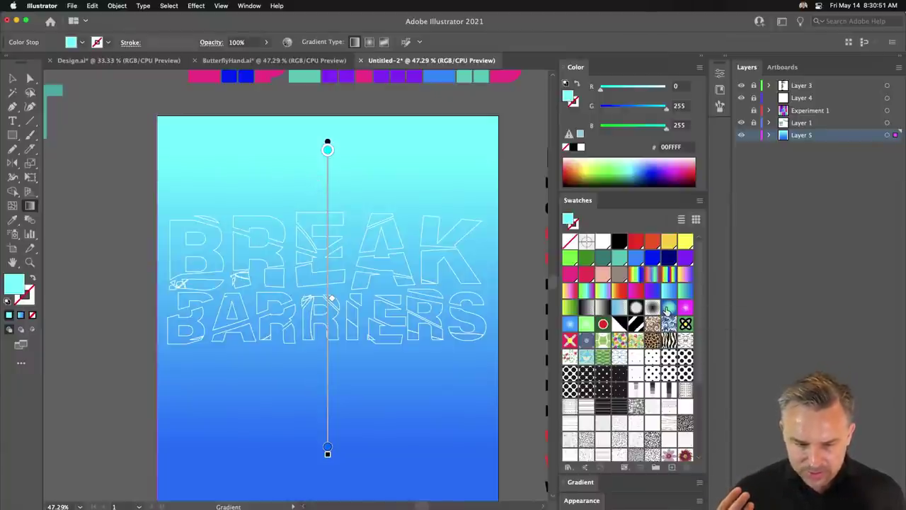
{"action": "left_click", "coordinate": [581, 483]}
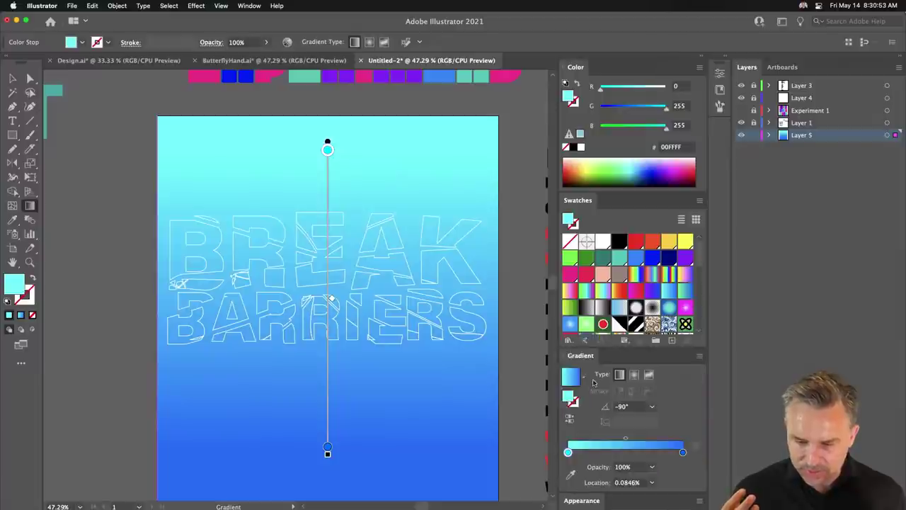
{"action": "left_click", "coordinate": [632, 374]}
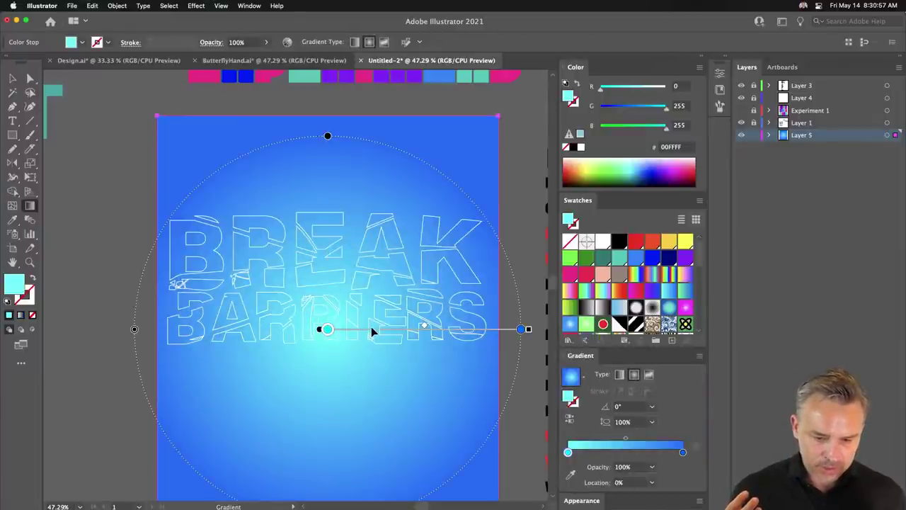
{"action": "left_click_drag", "start_coordinate": [371, 329], "coordinate": [370, 270]}
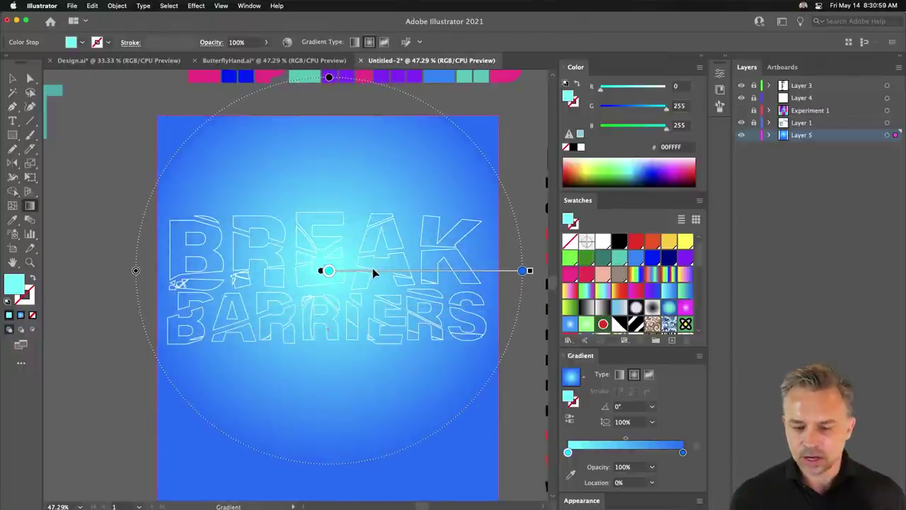
{"action": "left_click", "coordinate": [12, 77]}
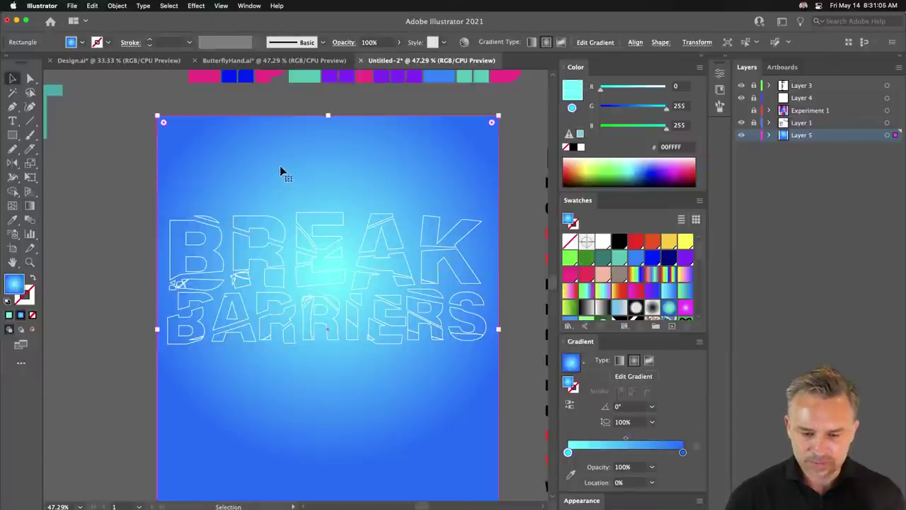
Step: Set the radial gradient's outer stop to black and centre stop to K=80 dark gray
{"action": "double_click", "coordinate": [682, 451]}
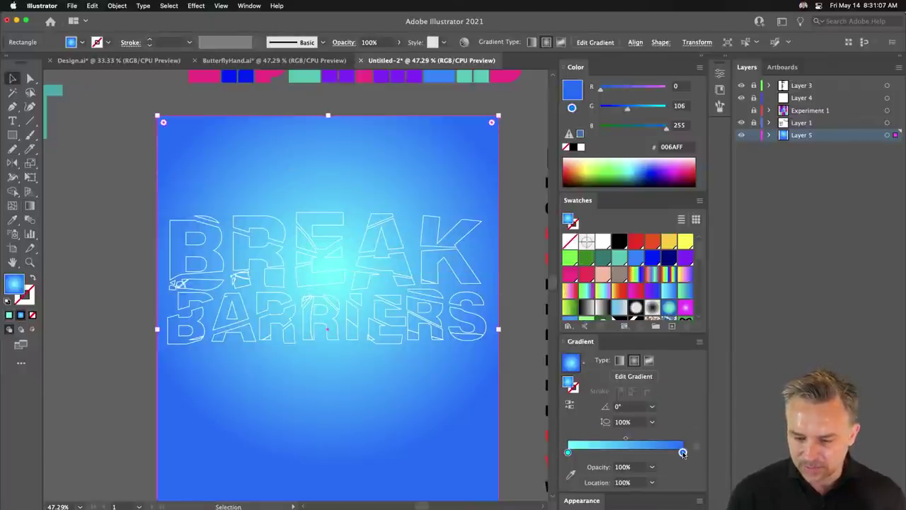
{"action": "left_click", "coordinate": [555, 324]}
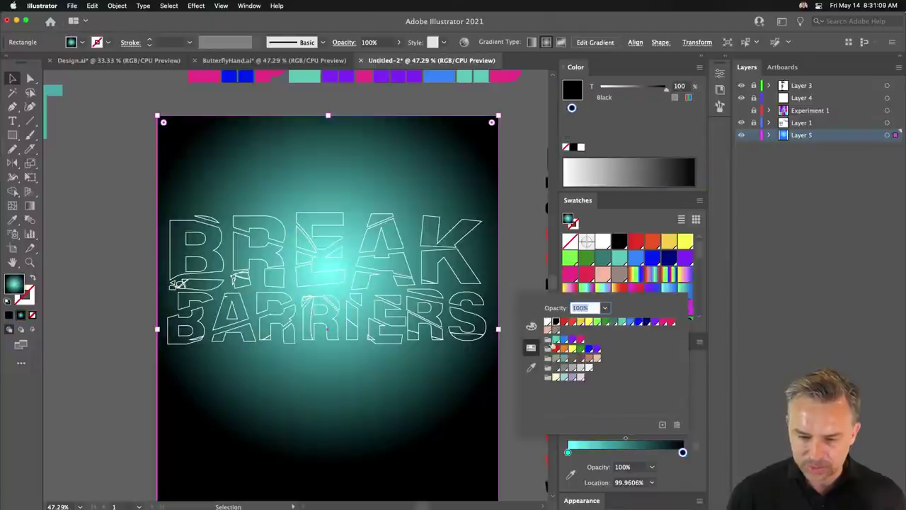
{"action": "left_click", "coordinate": [568, 452]}
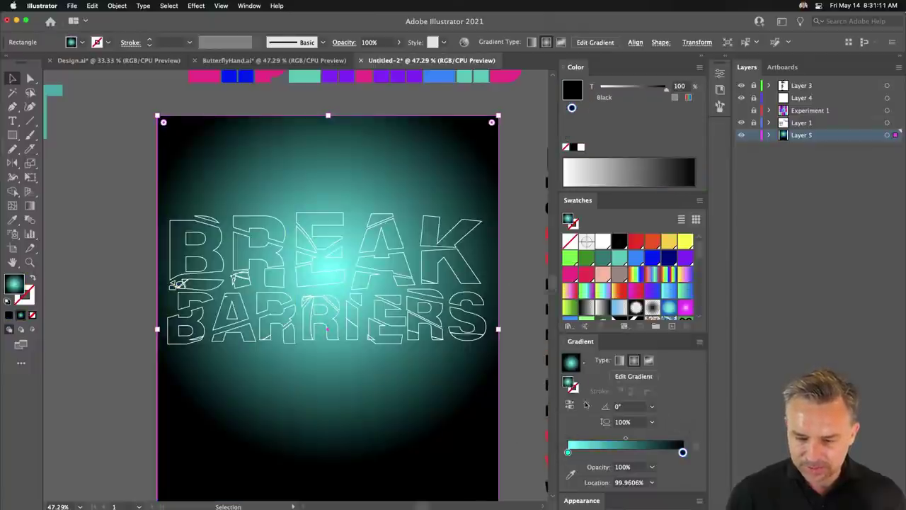
{"action": "double_click", "coordinate": [568, 452]}
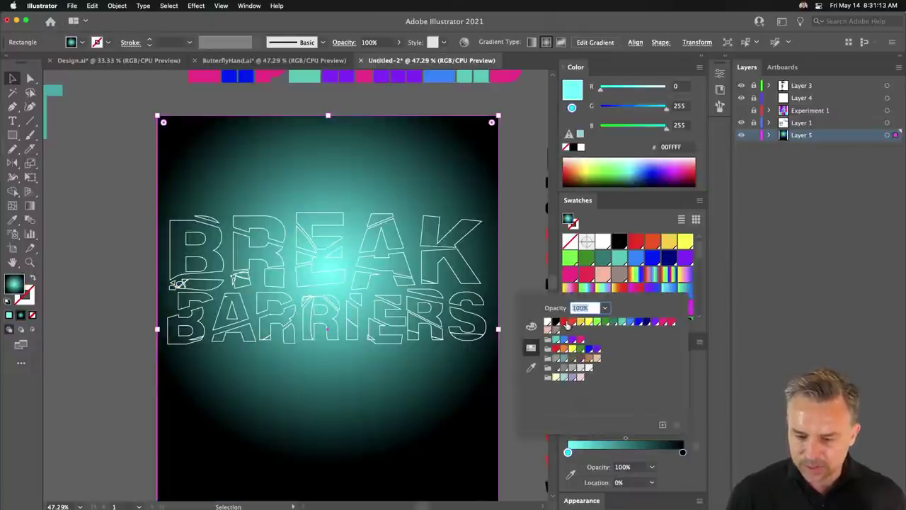
{"action": "left_click", "coordinate": [570, 323]}
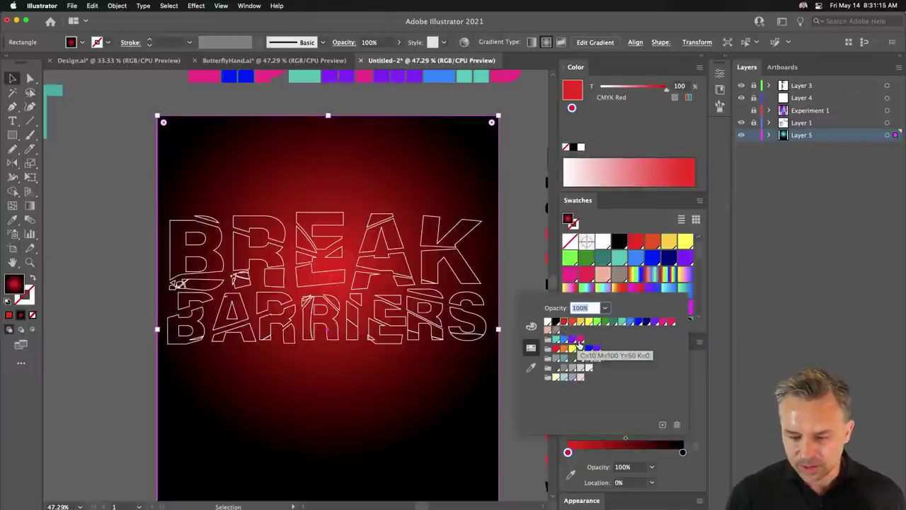
{"action": "left_click", "coordinate": [580, 340]}
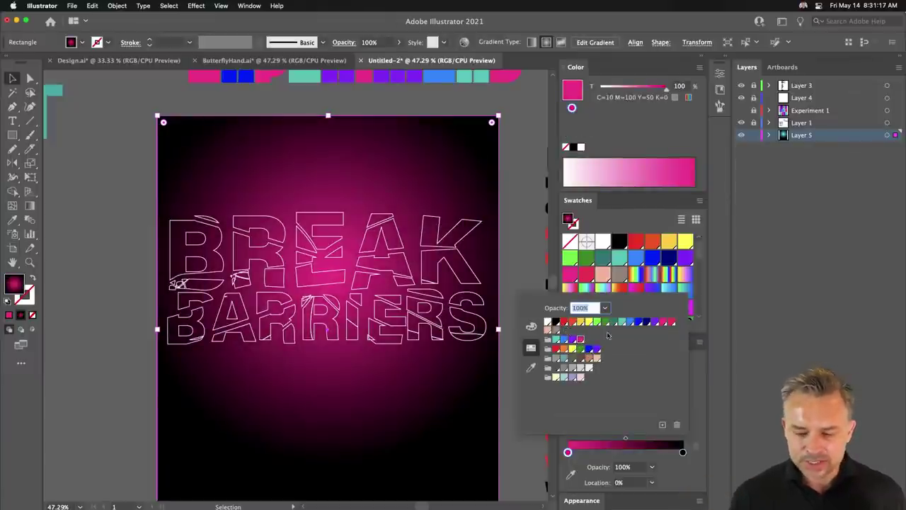
{"action": "left_click", "coordinate": [556, 369]}
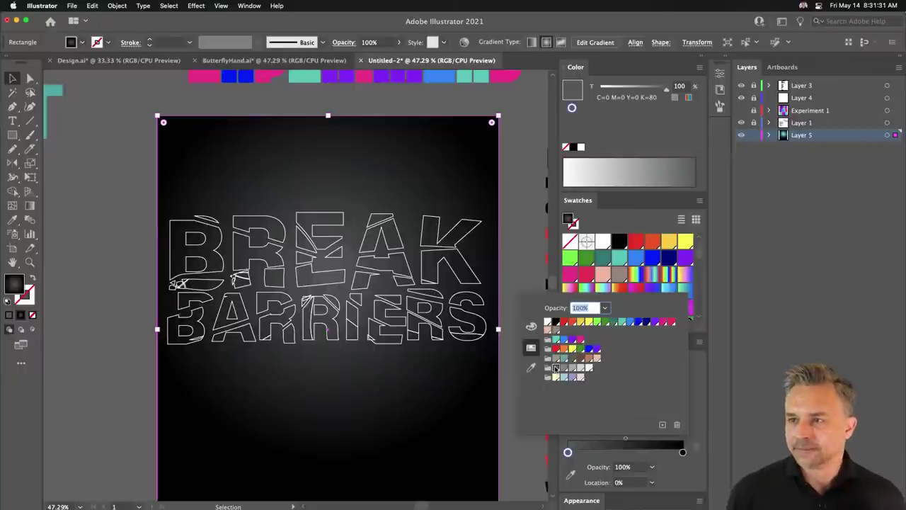
{"action": "left_click", "coordinate": [522, 226]}
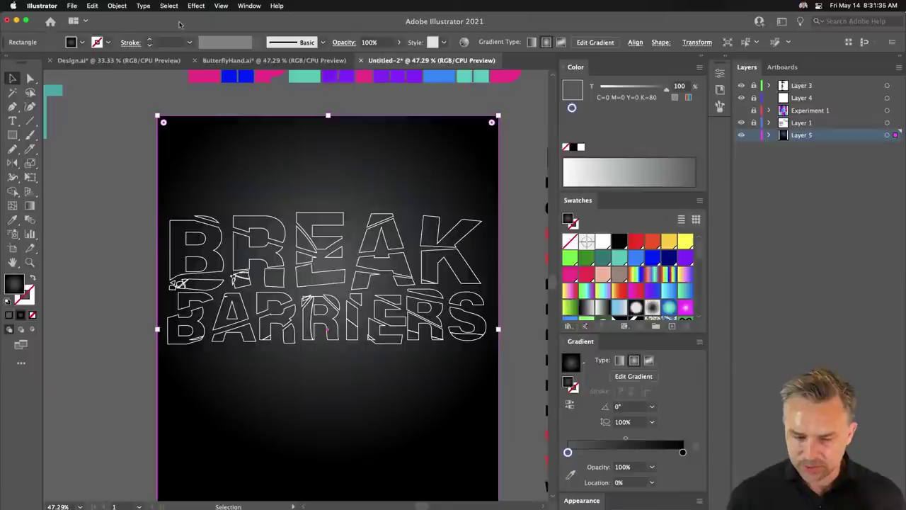
{"action": "left_click", "coordinate": [247, 6]}
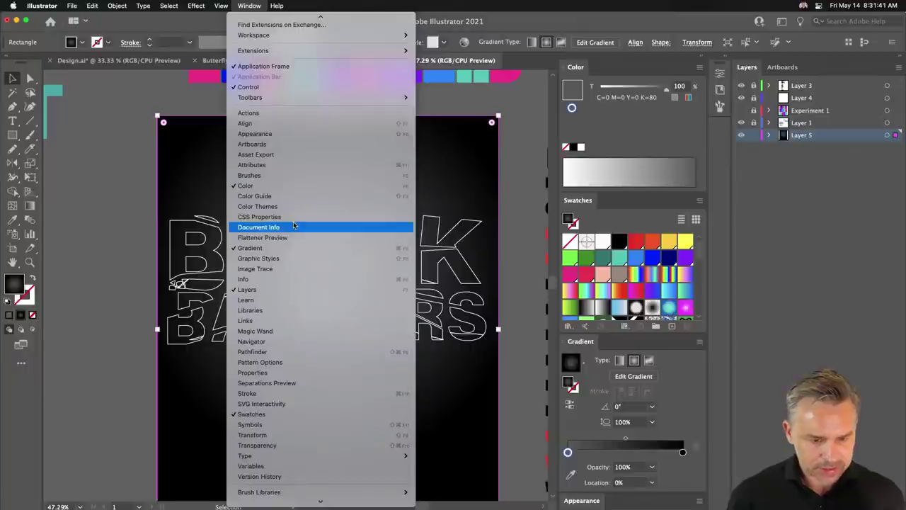
{"action": "left_click", "coordinate": [290, 257]}
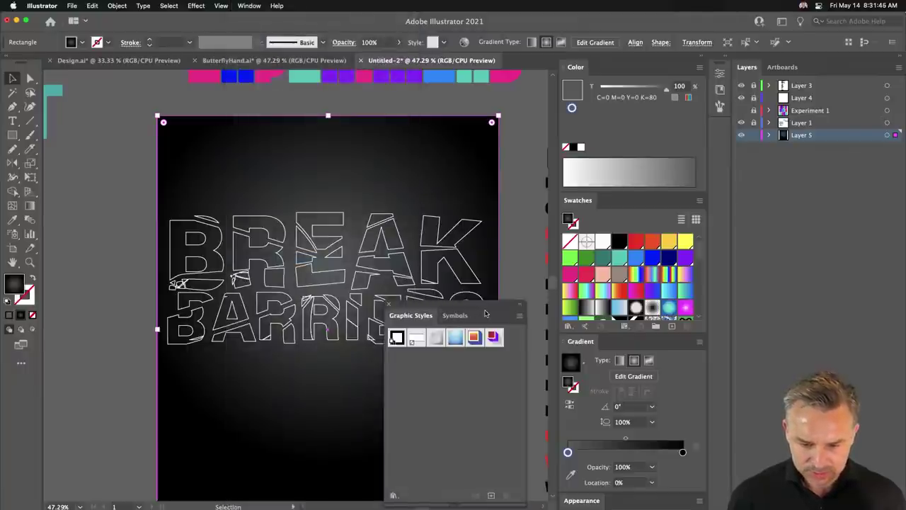
{"action": "left_click_drag", "start_coordinate": [486, 314], "coordinate": [502, 161]}
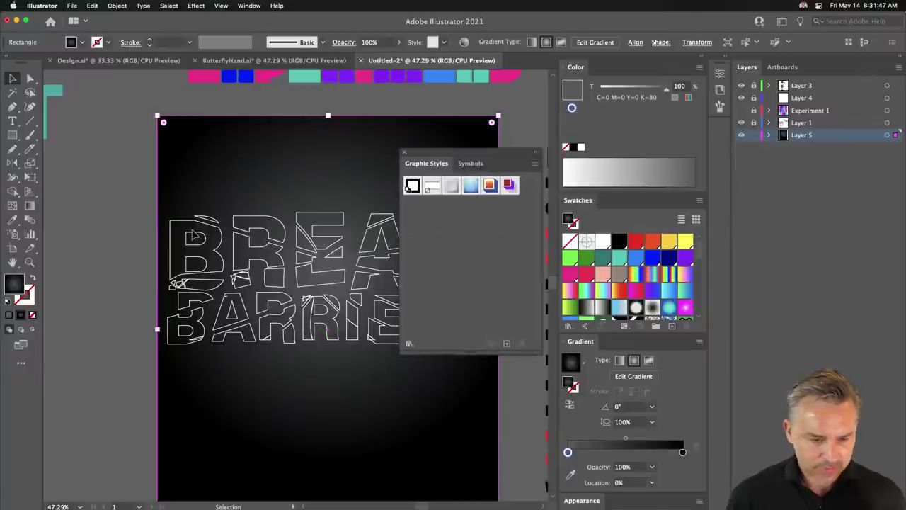
{"action": "left_click", "coordinate": [752, 135]}
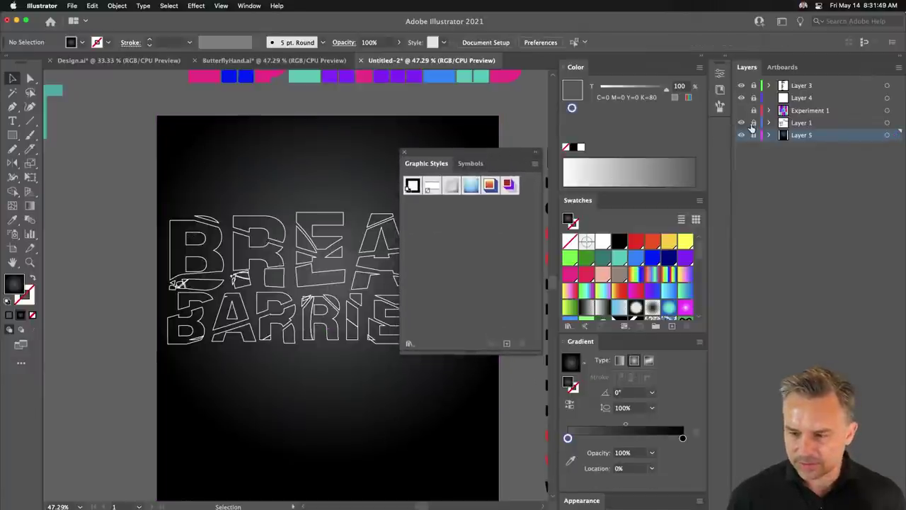
{"action": "left_click", "coordinate": [319, 228]}
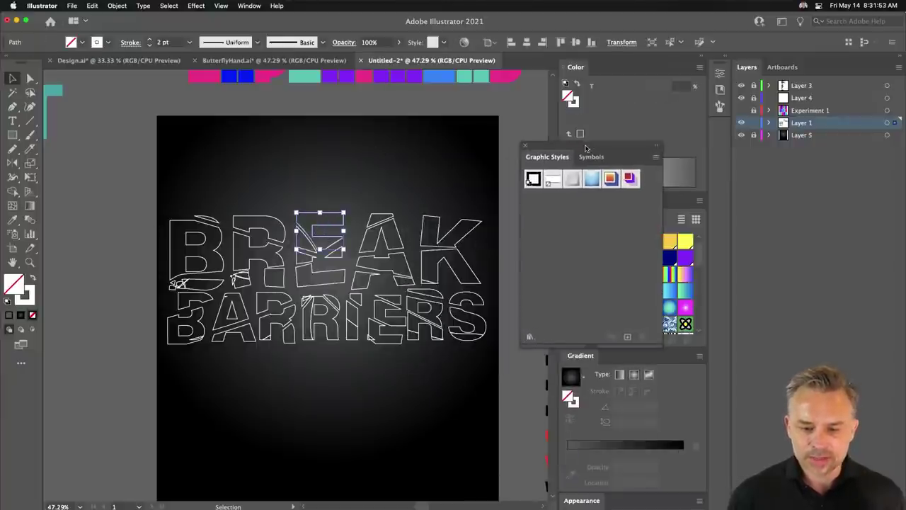
{"action": "left_click_drag", "start_coordinate": [466, 155], "coordinate": [562, 130]}
{"action": "left_click", "coordinate": [97, 198]}
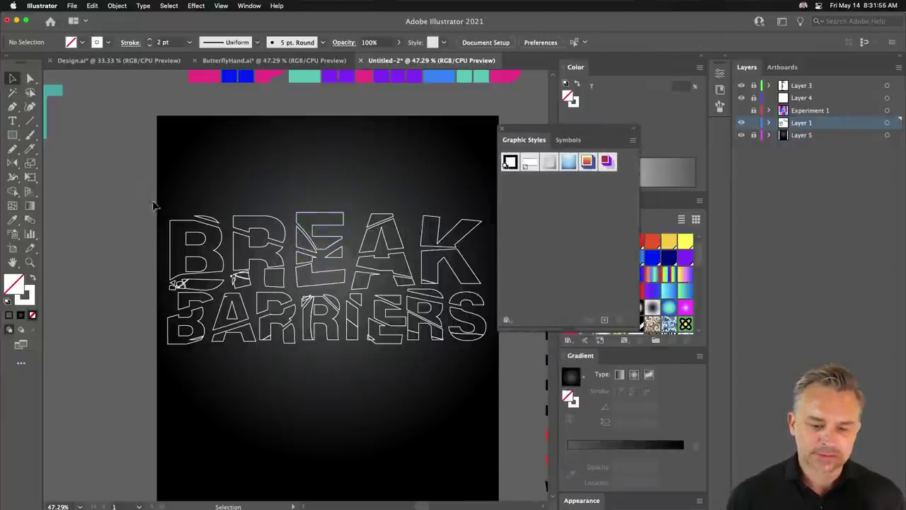
{"action": "left_click_drag", "start_coordinate": [156, 195], "coordinate": [482, 371]}
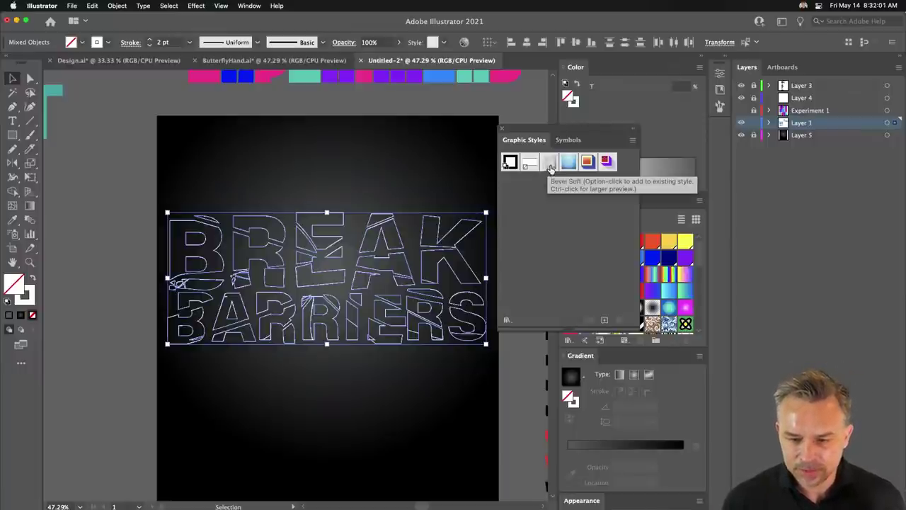
{"action": "left_click", "coordinate": [563, 167]}
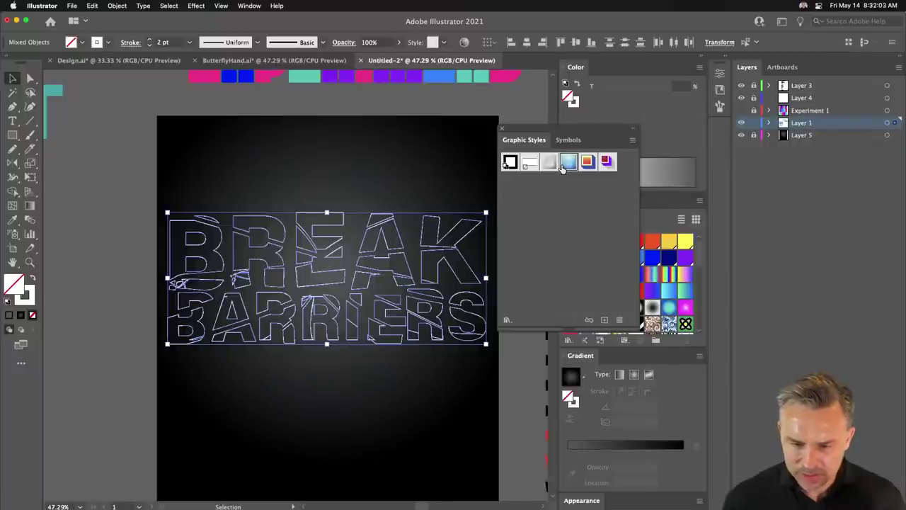
{"action": "left_click", "coordinate": [564, 164]}
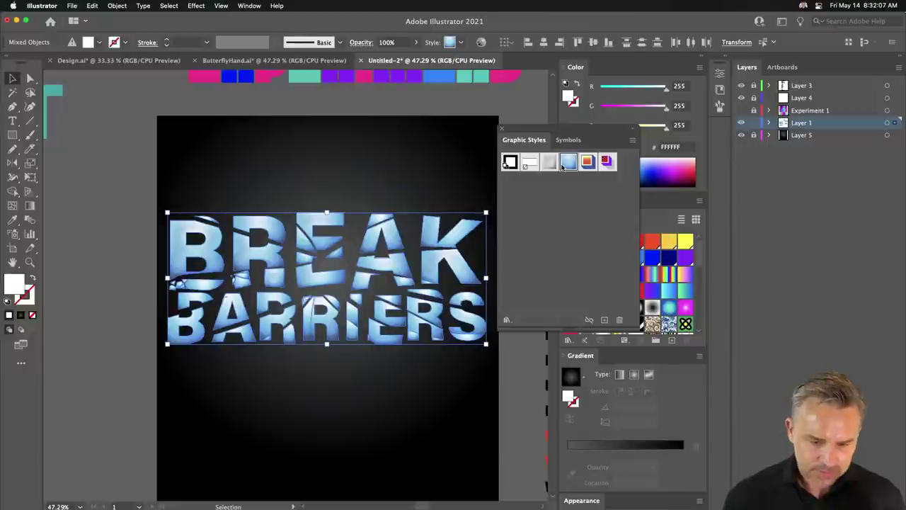
{"action": "key", "text": "super+z"}
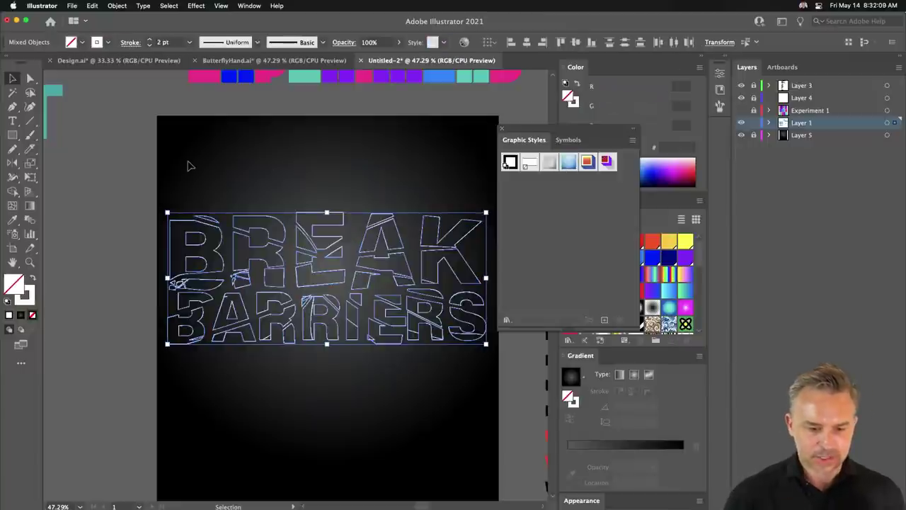
{"action": "left_click", "coordinate": [116, 227]}
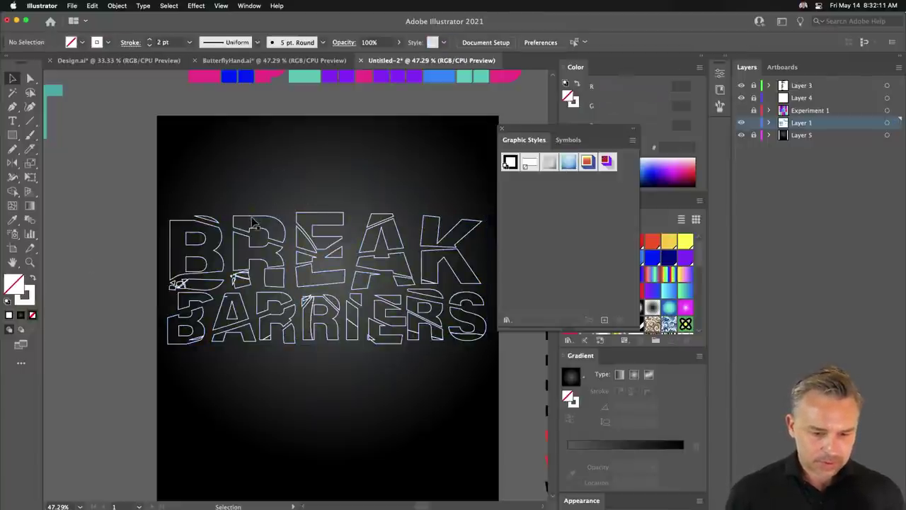
{"action": "key", "text": "a"}
Step: Select the top shard of the E, zoom in, and fill it with a blue gradient swatch
{"action": "left_click_drag", "start_coordinate": [301, 208], "coordinate": [351, 228]}
{"action": "key", "text": "super+equal"}
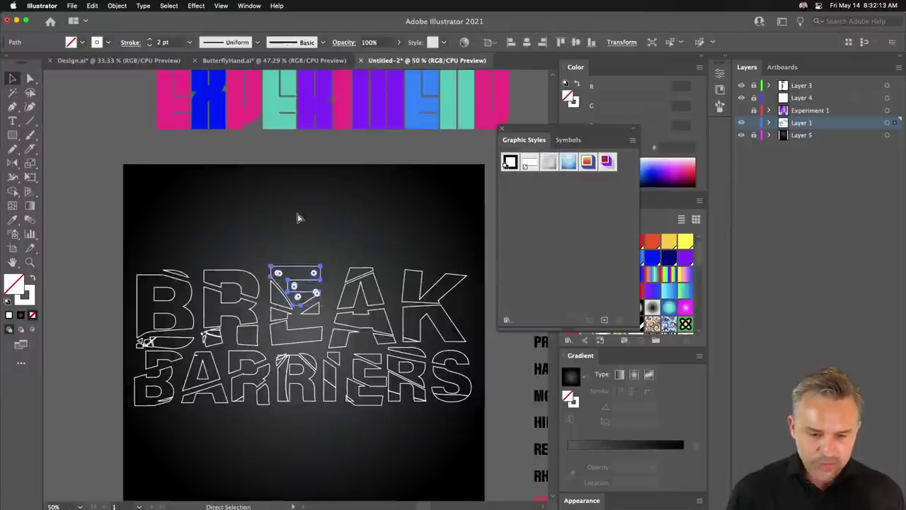
{"action": "key", "text": "v"}
{"action": "key", "text": "super+equal"}
{"action": "key", "text": "super+equal"}
{"action": "key", "text": "super+equal"}
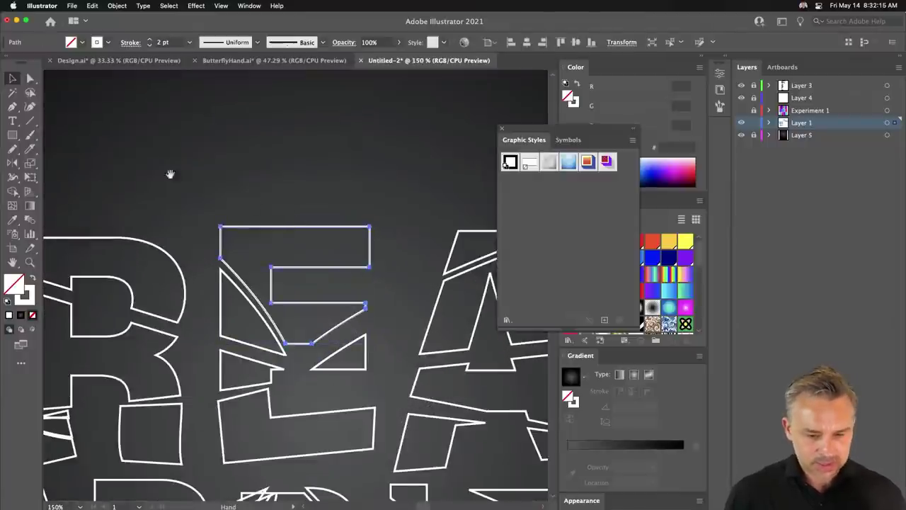
{"action": "scroll", "coordinate": [205, 166], "scroll_direction": "left", "scroll_amount": 3}
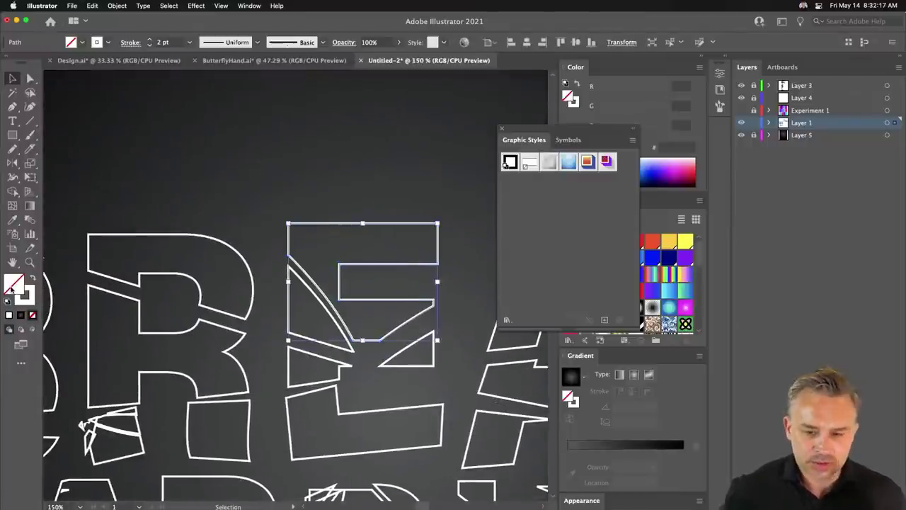
{"action": "mouse_move", "coordinate": [559, 132]}
{"action": "left_mouse_down"}
{"action": "mouse_move", "coordinate": [416, 377]}
{"action": "mouse_move", "coordinate": [458, 344]}
{"action": "left_mouse_up"}
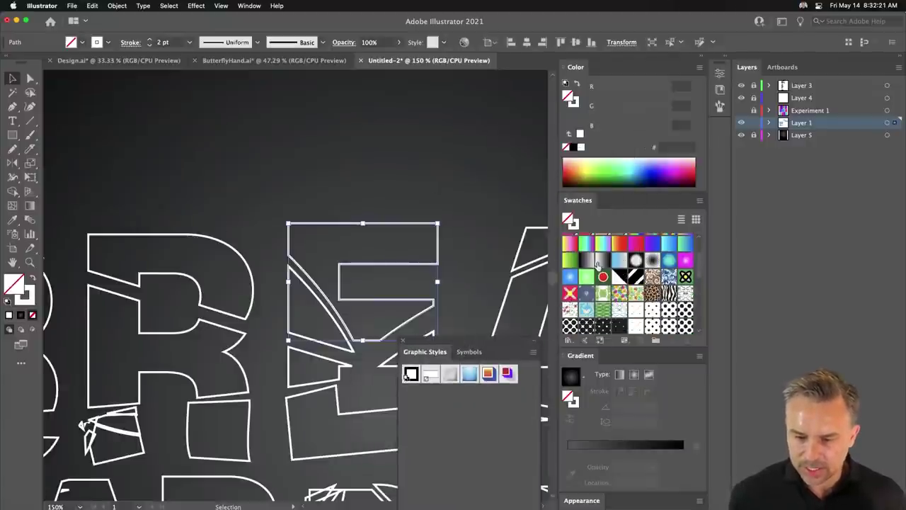
{"action": "scroll", "coordinate": [623, 269], "scroll_direction": "up", "scroll_amount": 3}
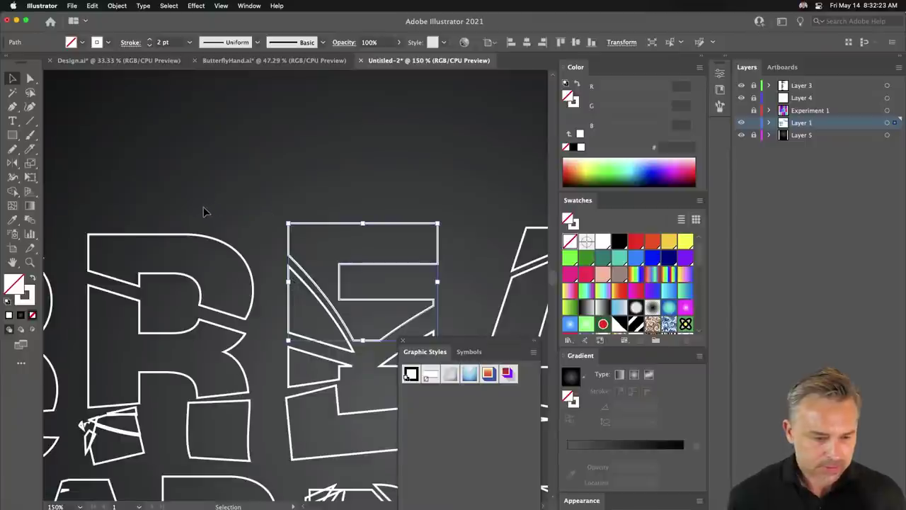
{"action": "left_click", "coordinate": [619, 307]}
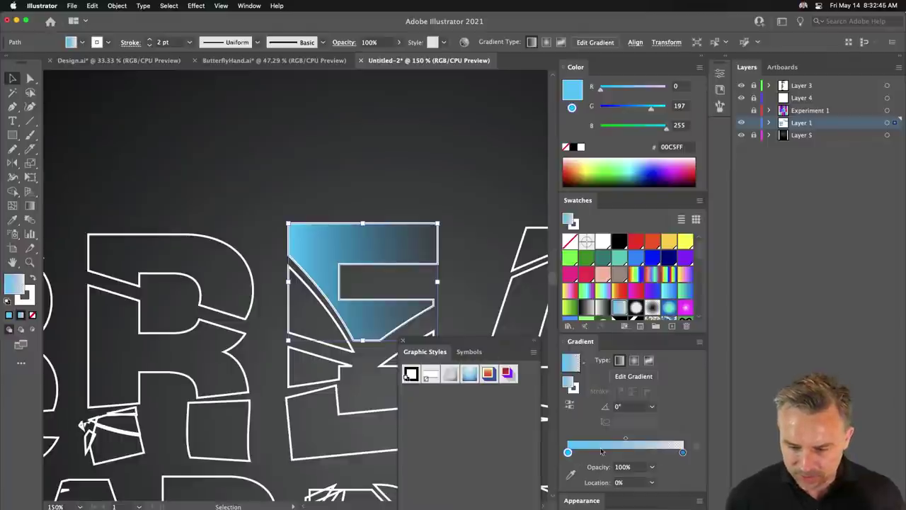
Step: Move the right gradient stop to 89.6% and set its opacity to 70%
{"action": "left_click", "coordinate": [683, 452]}
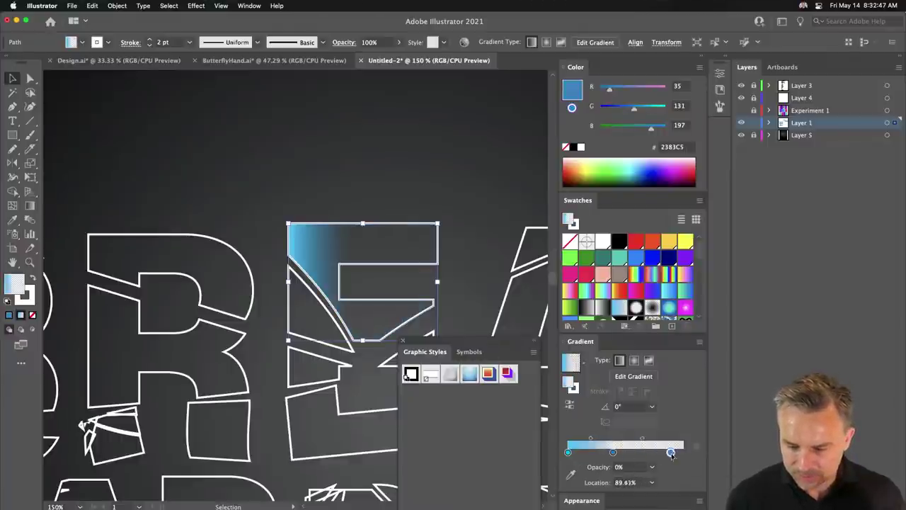
{"action": "left_click_drag", "start_coordinate": [682, 451], "coordinate": [671, 452]}
{"action": "double_click", "coordinate": [672, 452]}
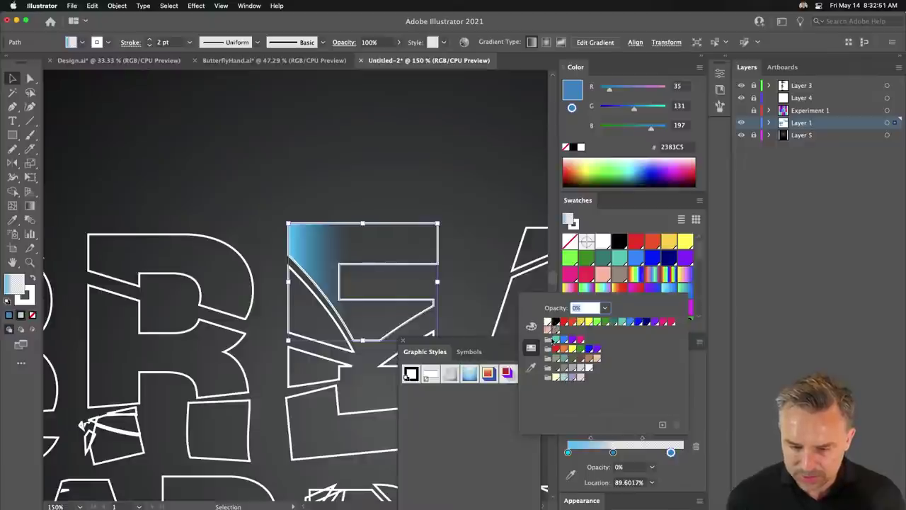
{"action": "left_click", "coordinate": [565, 379]}
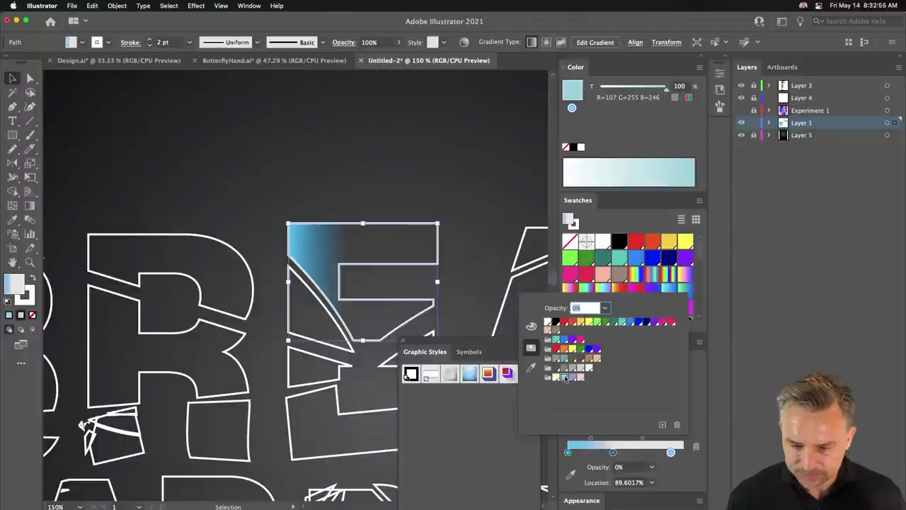
{"action": "left_click", "coordinate": [698, 411]}
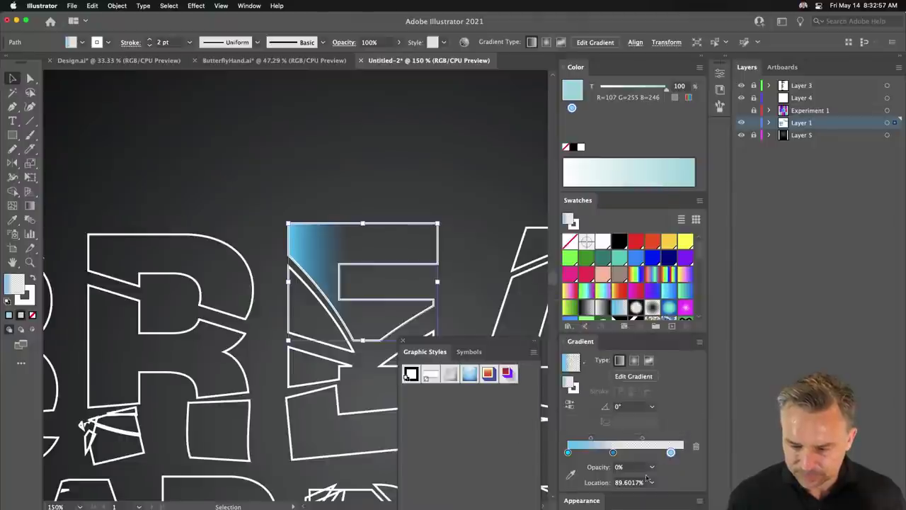
{"action": "left_click", "coordinate": [652, 468]}
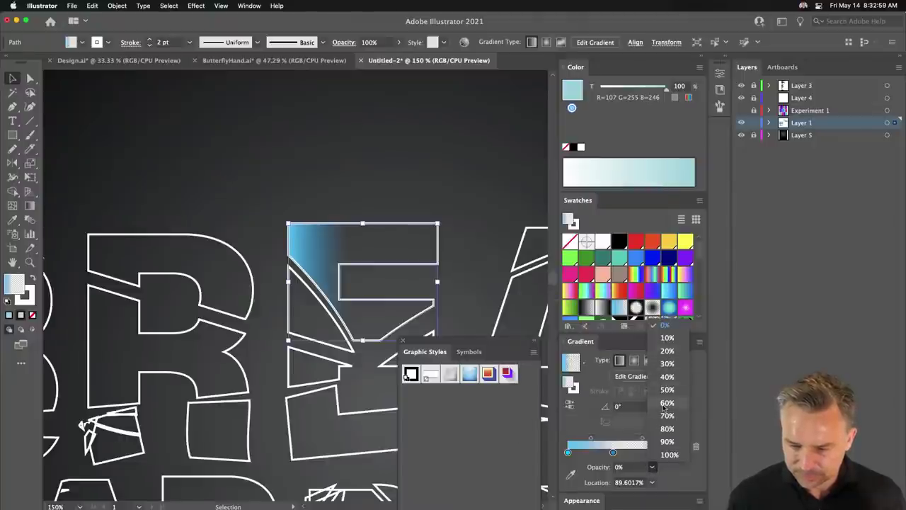
{"action": "left_click", "coordinate": [666, 418]}
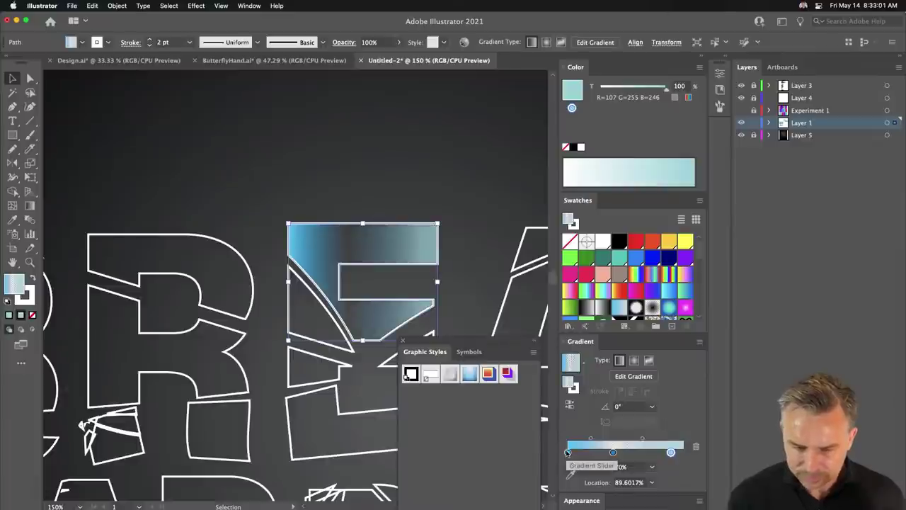
Step: Set both the right and left gradient stops to white
{"action": "double_click", "coordinate": [671, 452]}
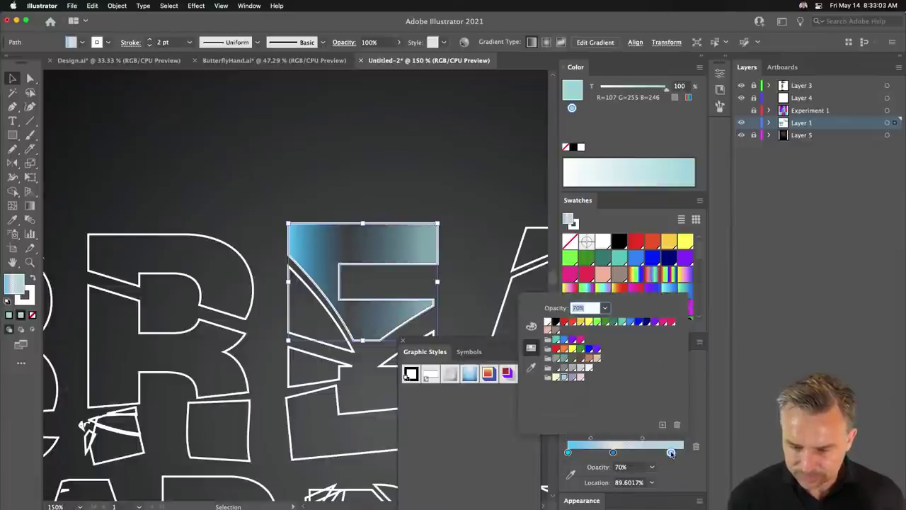
{"action": "left_click", "coordinate": [630, 323]}
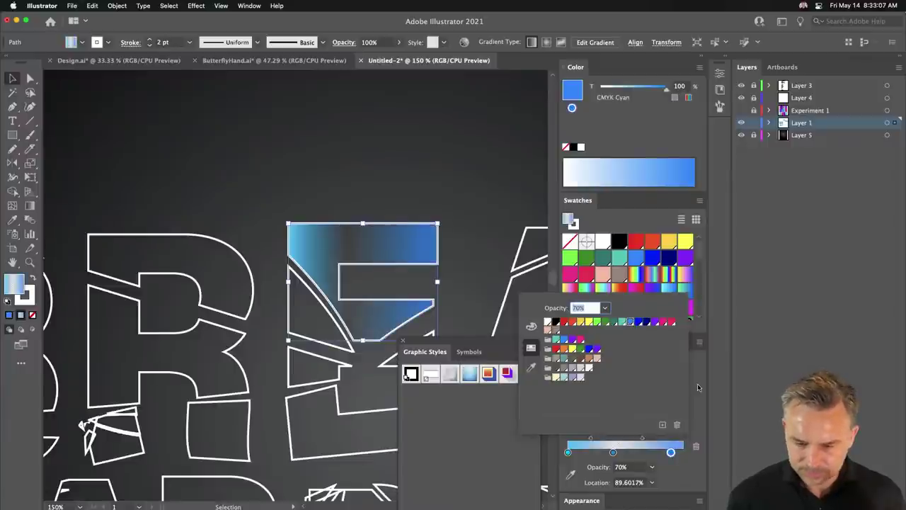
{"action": "left_click", "coordinate": [547, 325]}
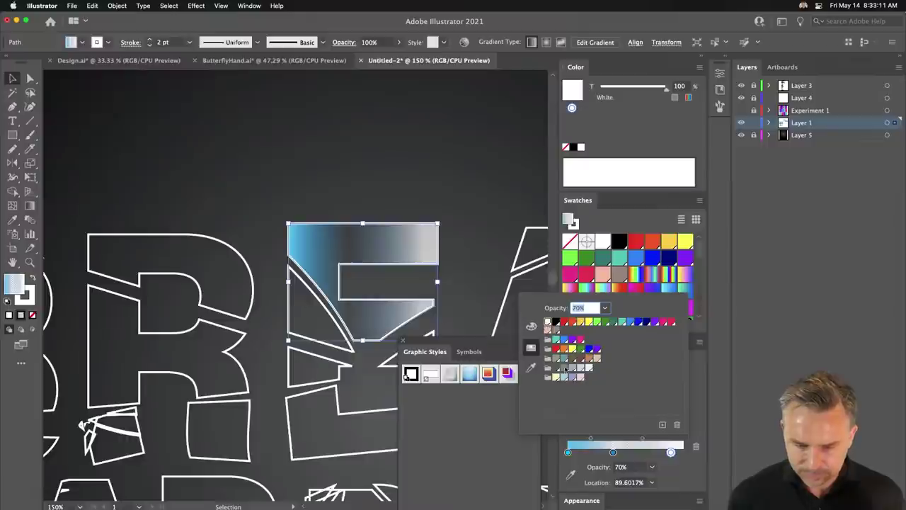
{"action": "left_click", "coordinate": [569, 452]}
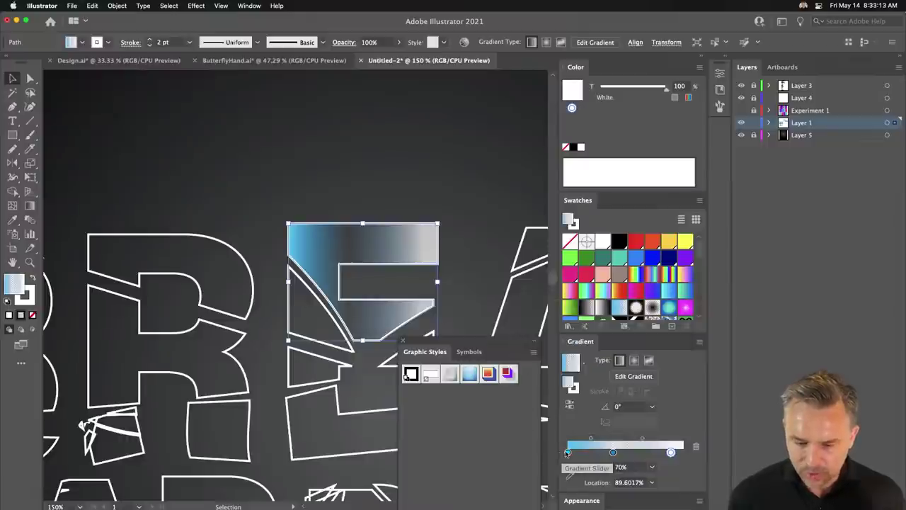
{"action": "left_click", "coordinate": [568, 453]}
{"action": "double_click", "coordinate": [568, 453]}
{"action": "left_click", "coordinate": [548, 323]}
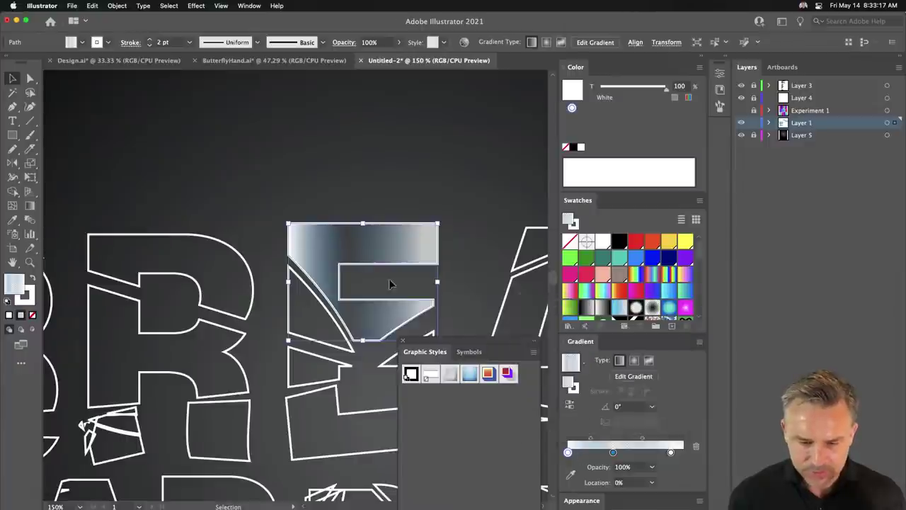
Step: Zoom in on the E shard and set the middle gradient stop's opacity to 0%
{"action": "key", "text": "a"}
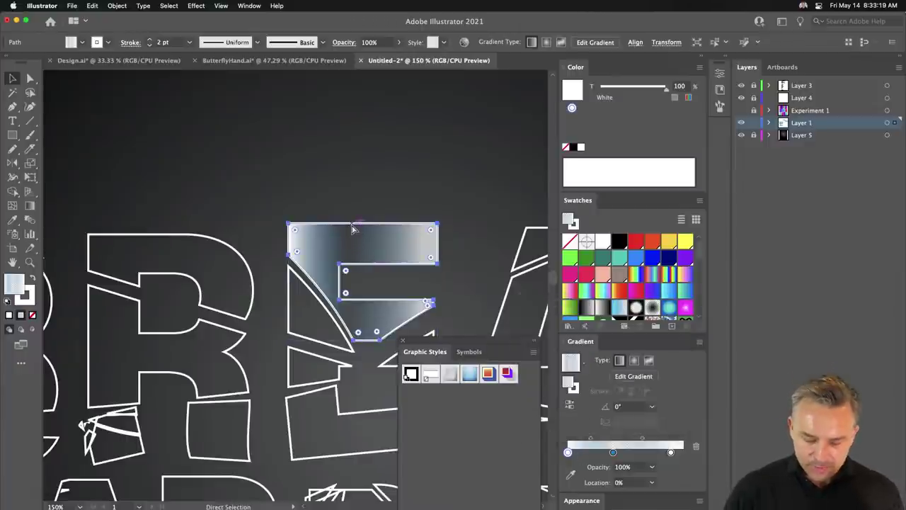
{"action": "key", "text": "super+plus"}
{"action": "key", "text": "super+plus"}
{"action": "key", "text": "v"}
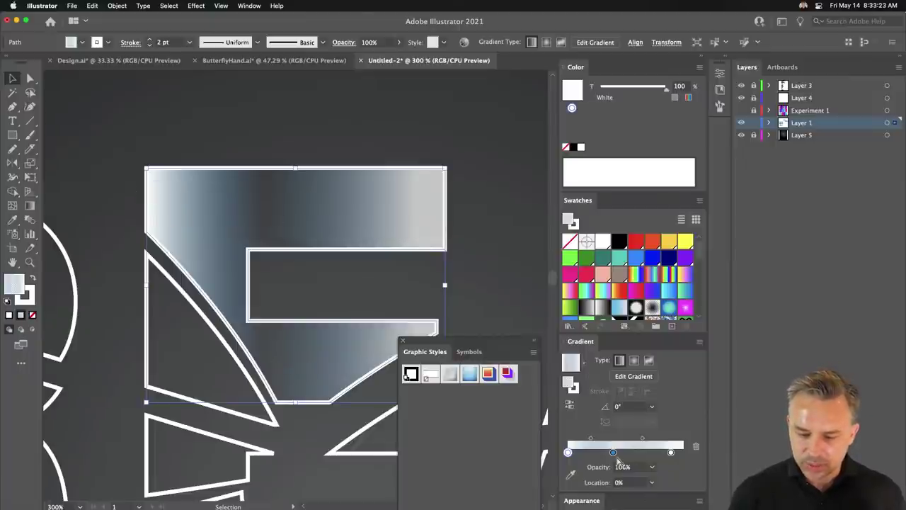
{"action": "left_click", "coordinate": [623, 467]}
{"action": "type", "text": "0"}
{"action": "key", "text": "Return"}
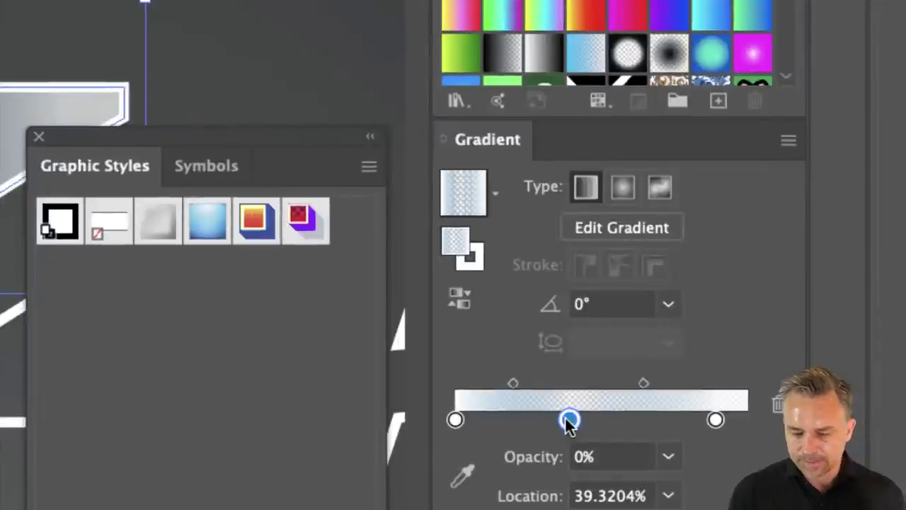
Step: Check the middle stop's colour choices, then open the Effect menu
{"action": "double_click", "coordinate": [570, 421]}
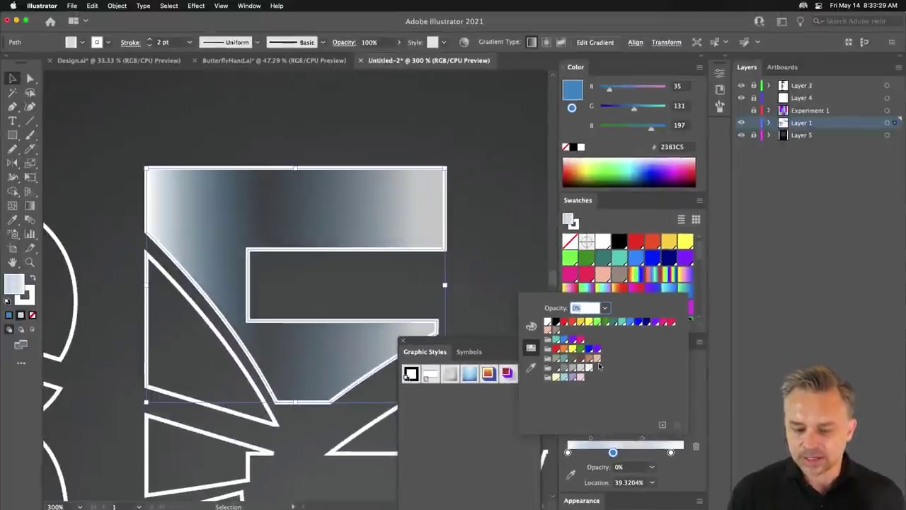
{"action": "left_click", "coordinate": [562, 465]}
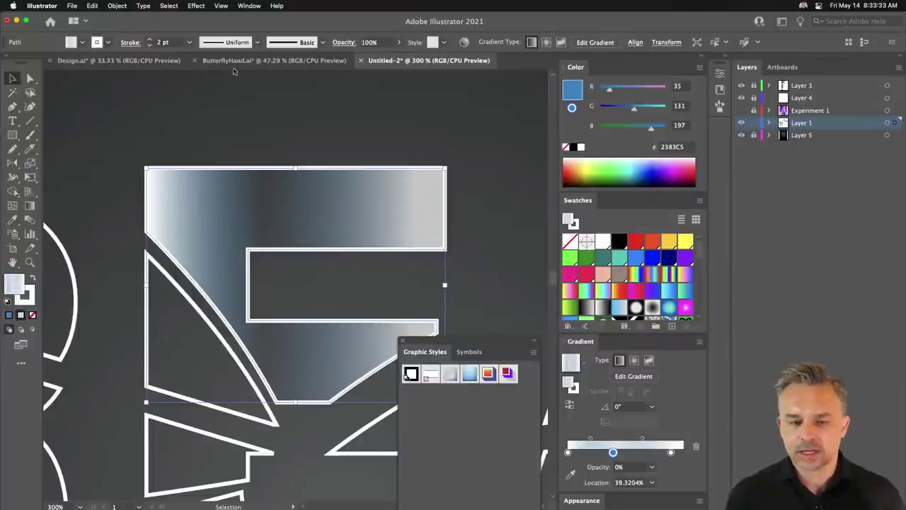
{"action": "left_click", "coordinate": [209, 6]}
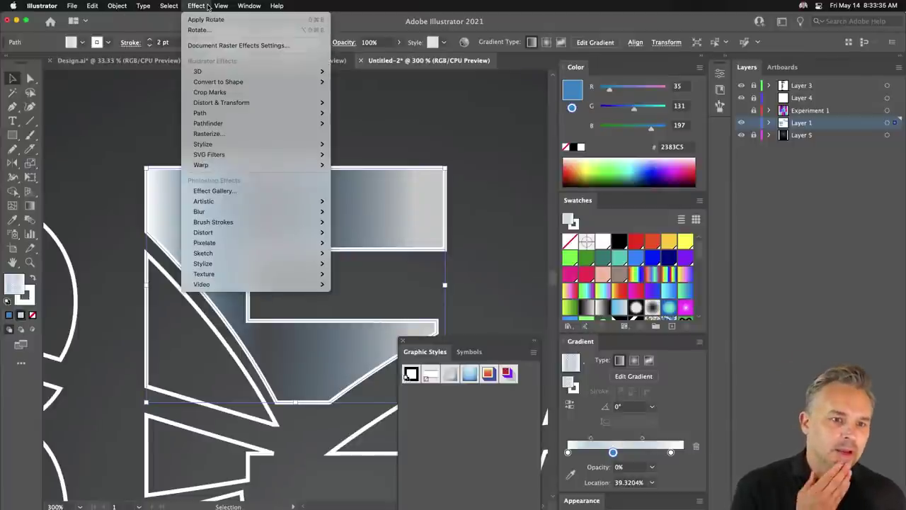
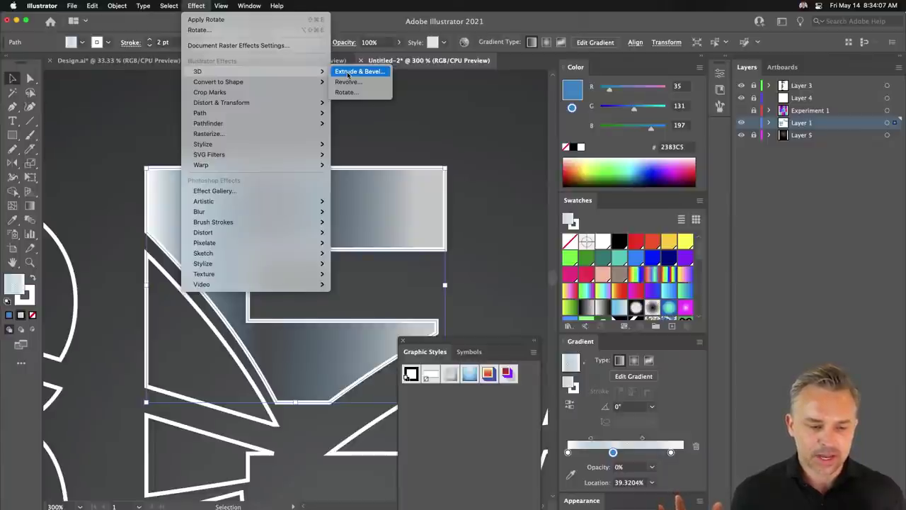
Step: Remove the outline from the gradient E shape, setting its stroke to None
{"action": "left_click", "coordinate": [354, 88]}
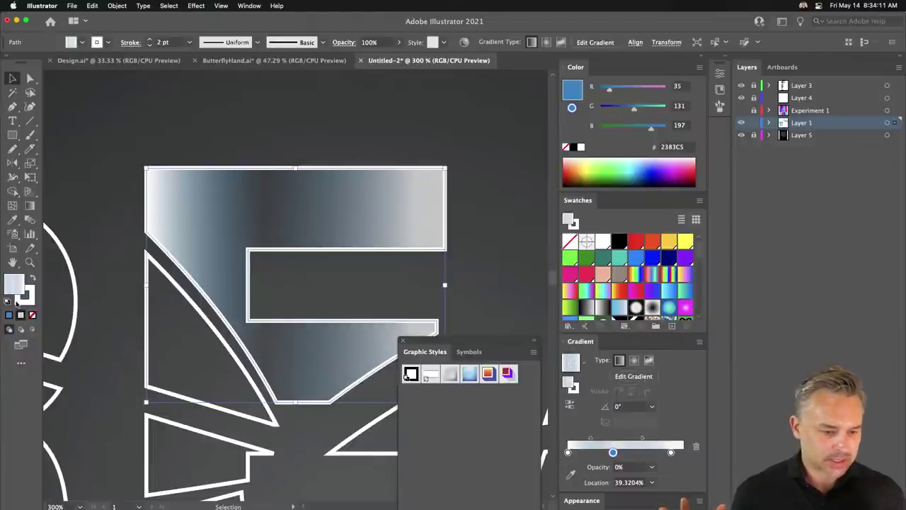
{"action": "left_click", "coordinate": [21, 304]}
{"action": "left_click", "coordinate": [32, 315]}
{"action": "key", "text": "x"}
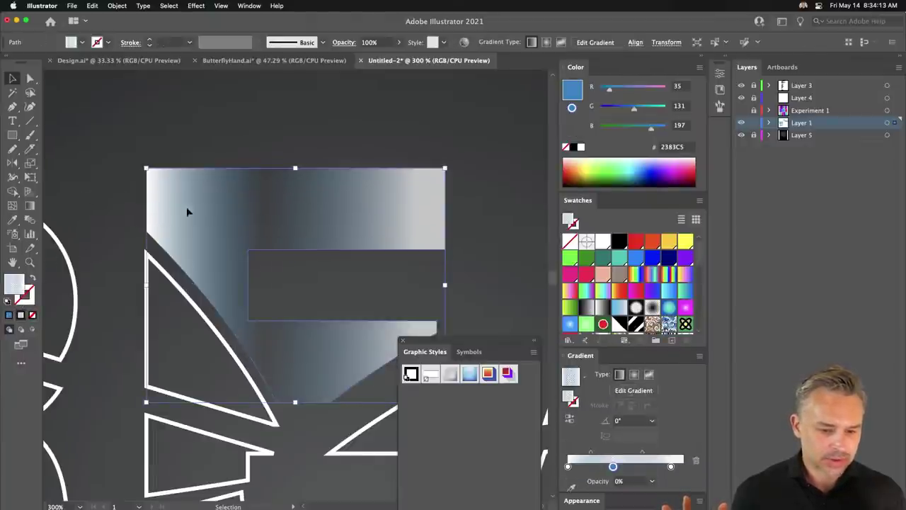
Step: Apply a 3D Extrude & Bevel effect with 2 pt depth and show More Options
{"action": "left_click", "coordinate": [202, 6]}
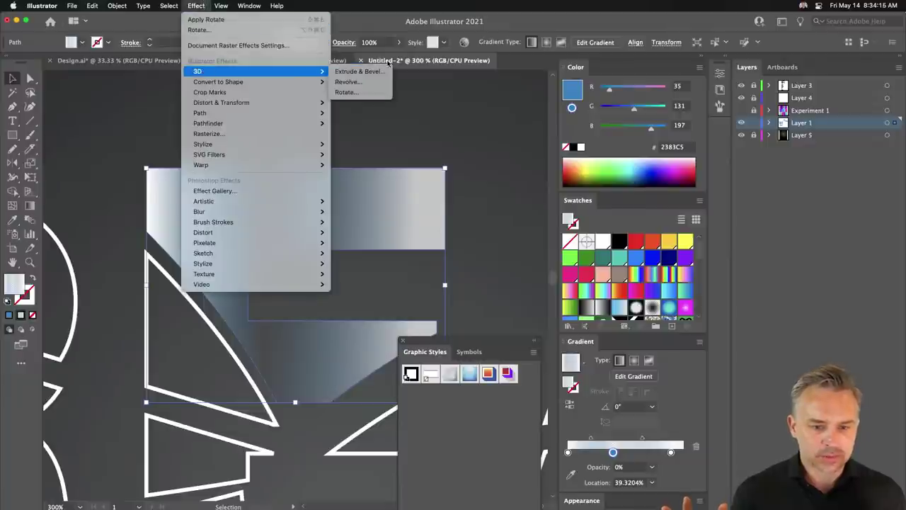
{"action": "left_click", "coordinate": [366, 74]}
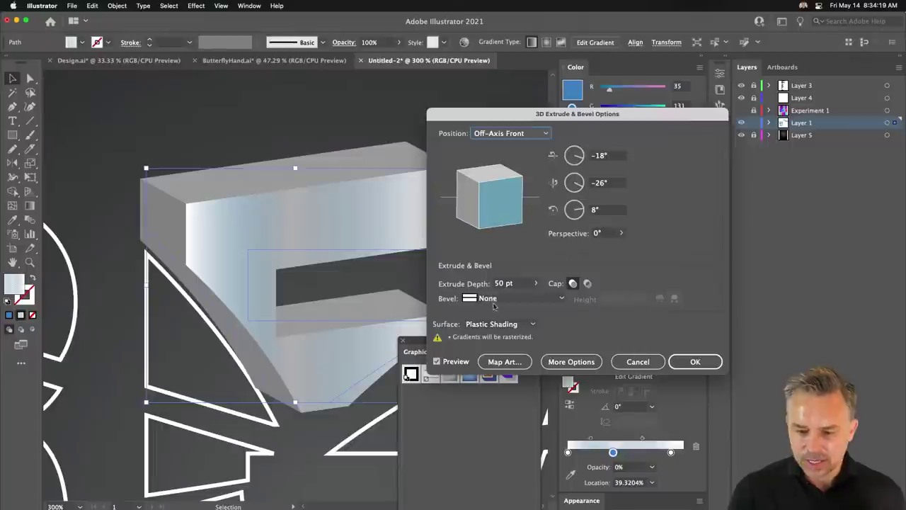
{"action": "left_click", "coordinate": [522, 283]}
{"action": "type", "text": "5"}
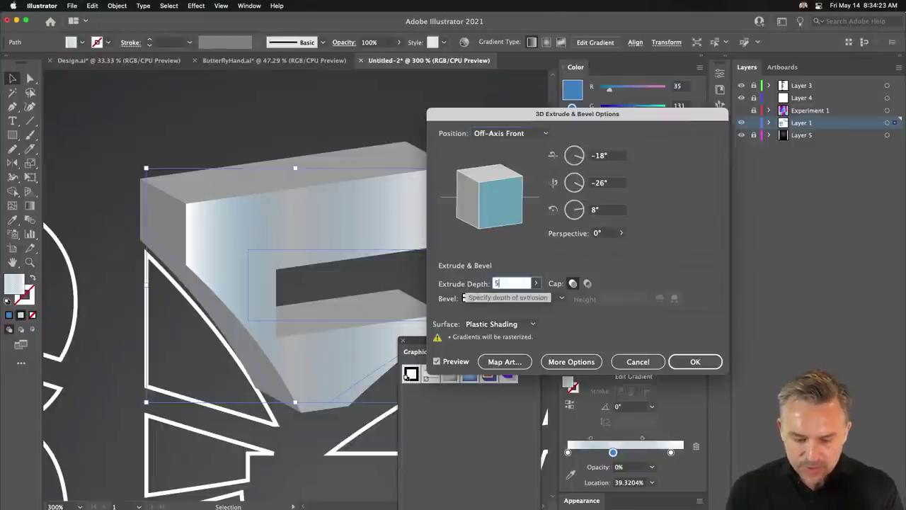
{"action": "key", "text": "Tab"}
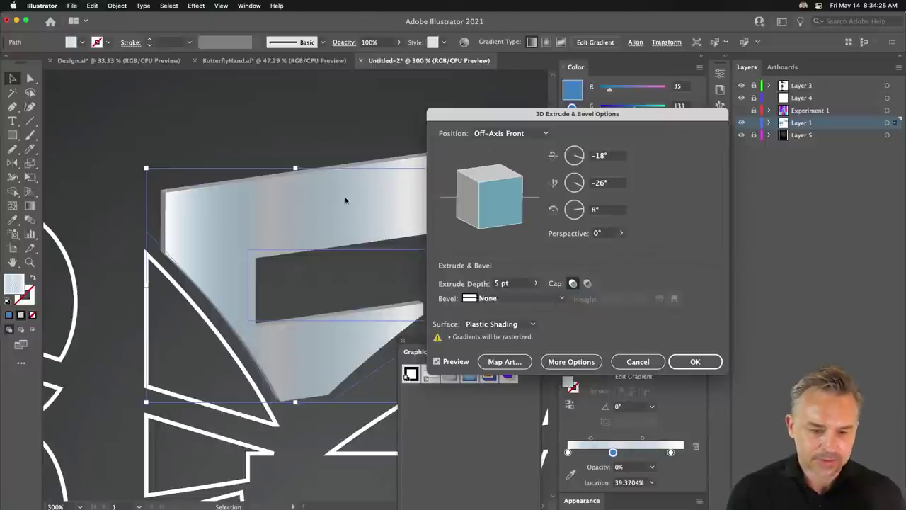
{"action": "left_click", "coordinate": [505, 283]}
{"action": "type", "text": "2"}
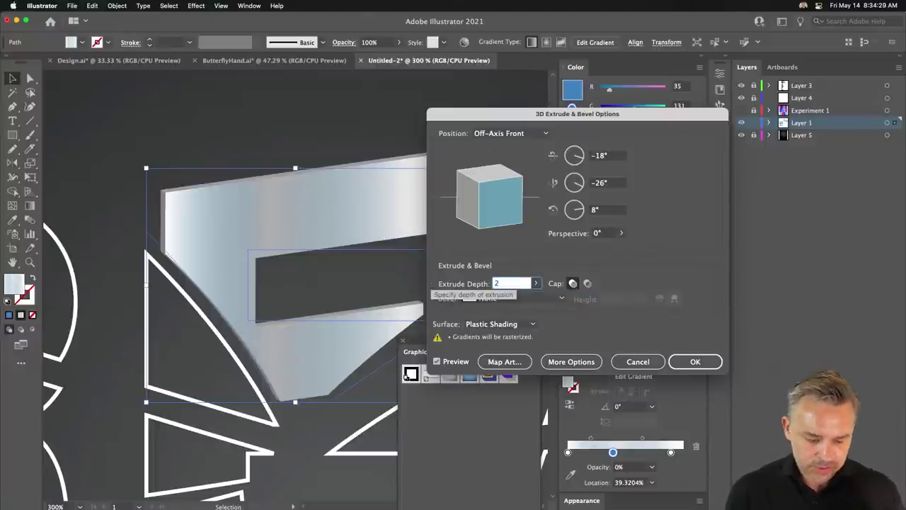
{"action": "key", "text": "Tab"}
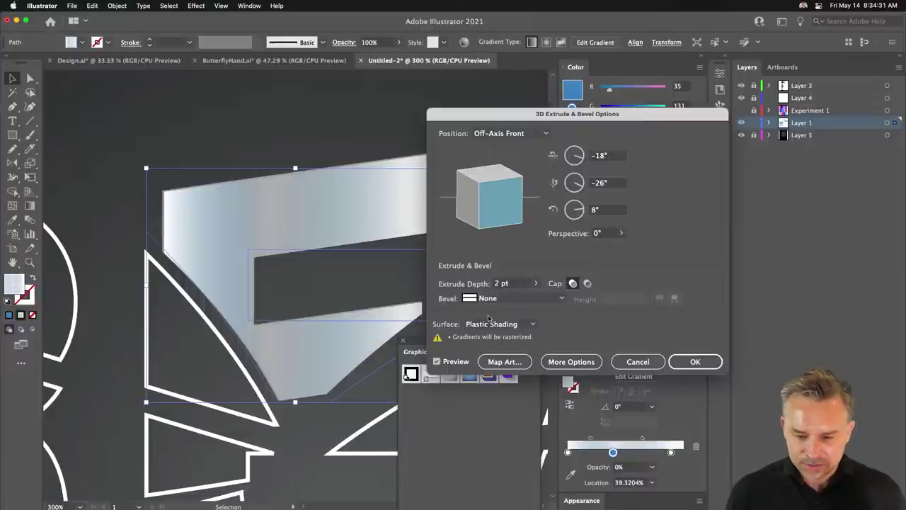
{"action": "left_click", "coordinate": [572, 361]}
Step: Rotate the extruded E in 3D and set ambient light to 46%
{"action": "left_click_drag", "start_coordinate": [517, 116], "coordinate": [550, 37]}
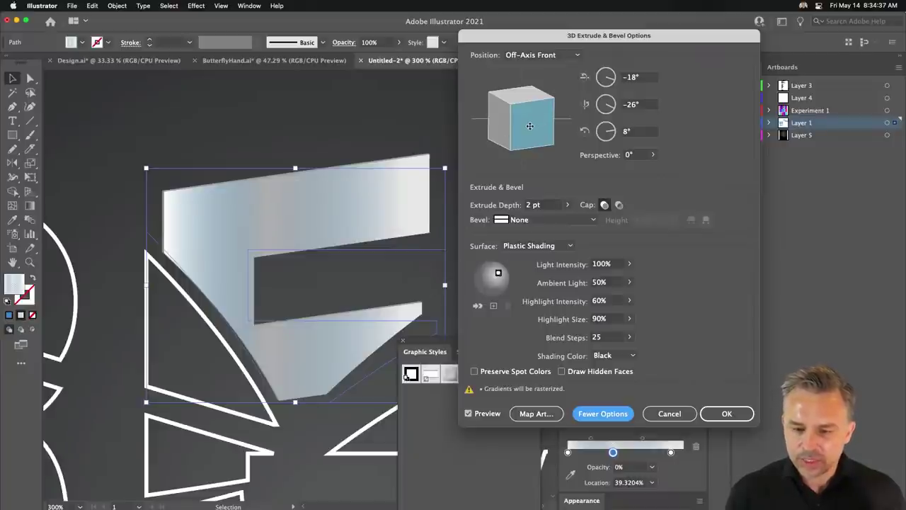
{"action": "mouse_move", "coordinate": [529, 125]}
{"action": "left_mouse_down"}
{"action": "mouse_move", "coordinate": [507, 115]}
{"action": "mouse_move", "coordinate": [518, 114]}
{"action": "left_mouse_up"}
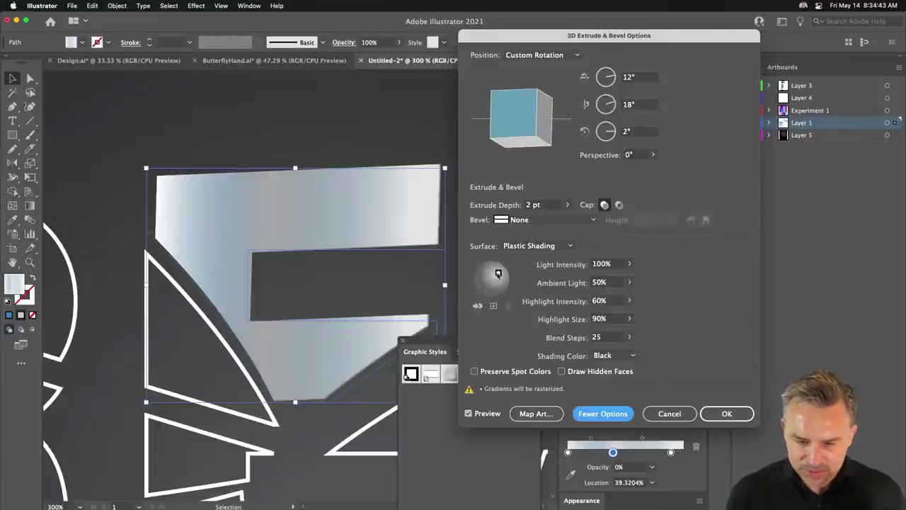
{"action": "left_click_drag", "start_coordinate": [499, 274], "coordinate": [501, 285]}
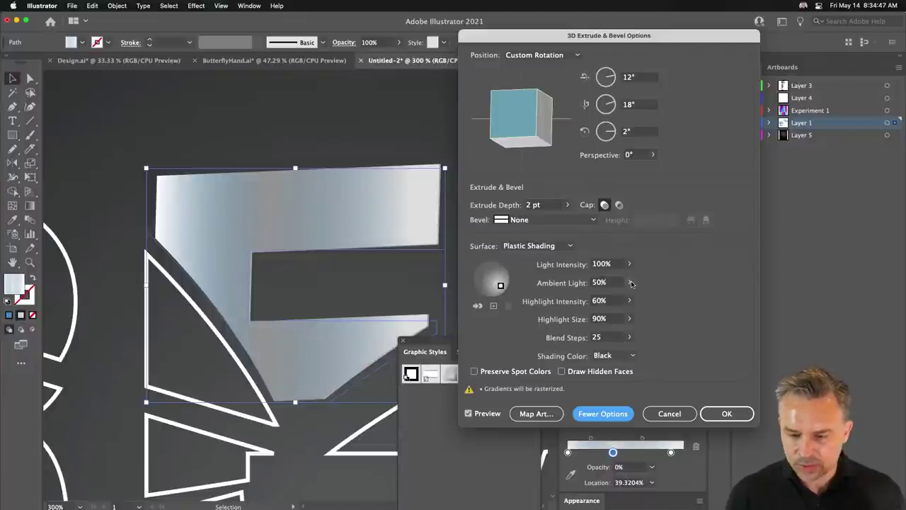
{"action": "left_click_drag", "start_coordinate": [632, 284], "coordinate": [625, 298]}
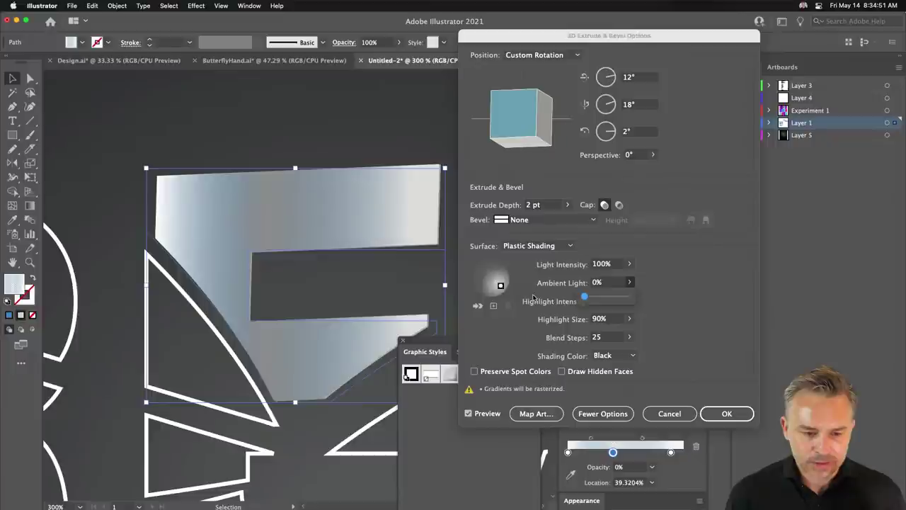
{"action": "left_click_drag", "start_coordinate": [604, 298], "coordinate": [603, 299]}
{"action": "left_click", "coordinate": [603, 299]}
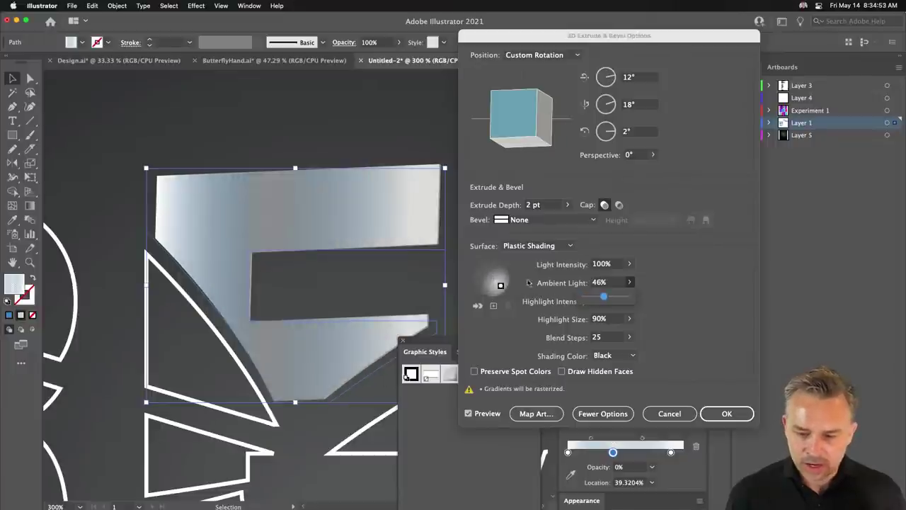
{"action": "left_click", "coordinate": [500, 285]}
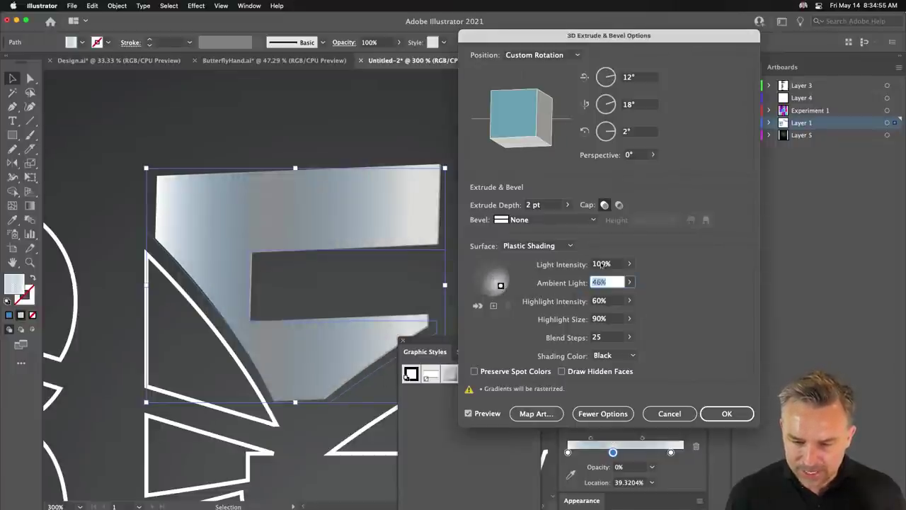
Step: Set highlight size to 100% and add a second light to the shading
{"action": "left_click", "coordinate": [627, 265]}
{"action": "left_click", "coordinate": [615, 268]}
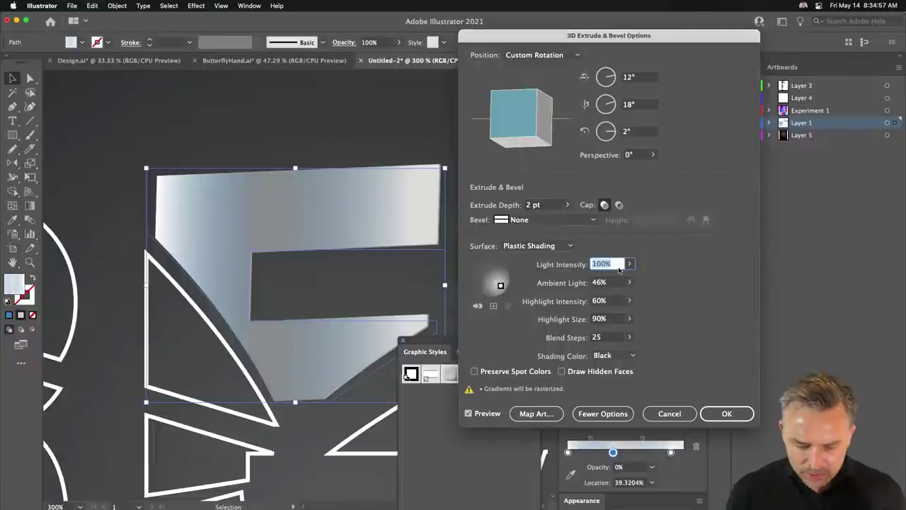
{"action": "type", "text": "20"}
{"action": "key", "text": "Tab"}
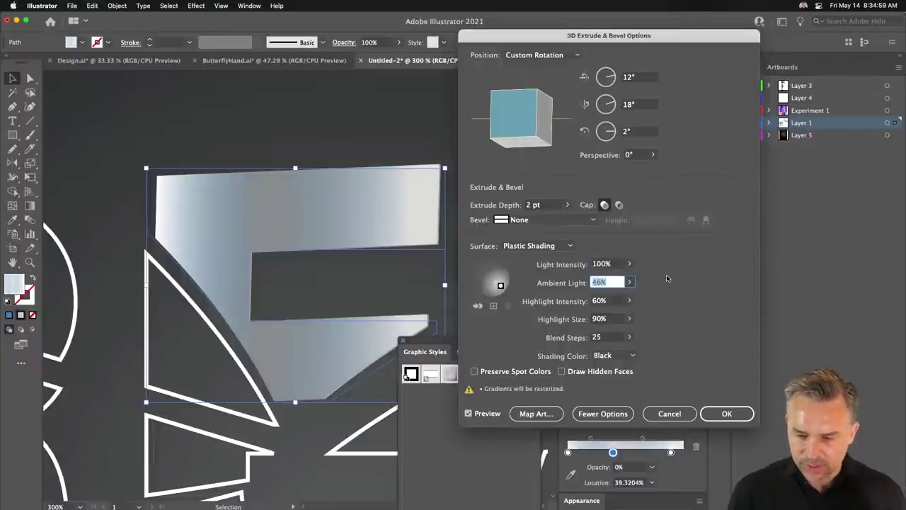
{"action": "left_click", "coordinate": [630, 319]}
{"action": "left_click", "coordinate": [697, 318]}
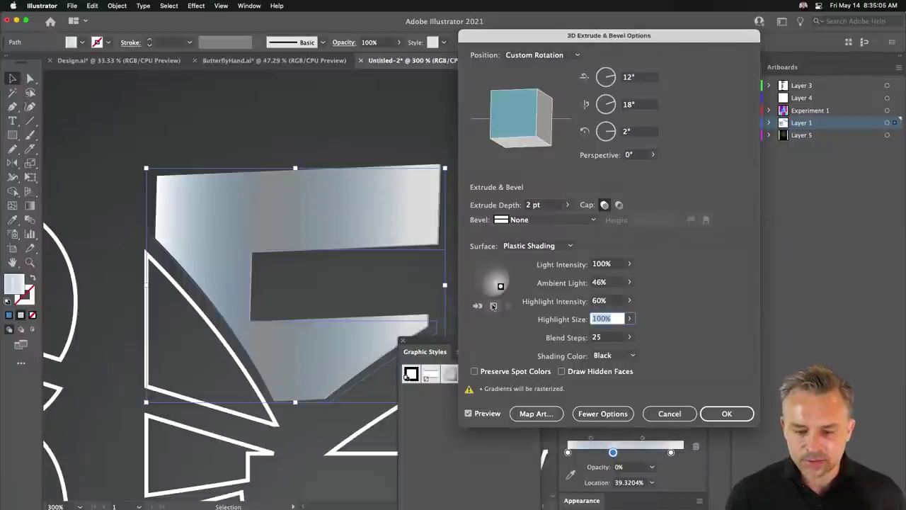
{"action": "left_click", "coordinate": [493, 306]}
{"action": "mouse_move", "coordinate": [491, 280]}
{"action": "left_mouse_down"}
{"action": "mouse_move", "coordinate": [479, 288]}
{"action": "mouse_move", "coordinate": [505, 287]}
{"action": "left_mouse_up"}
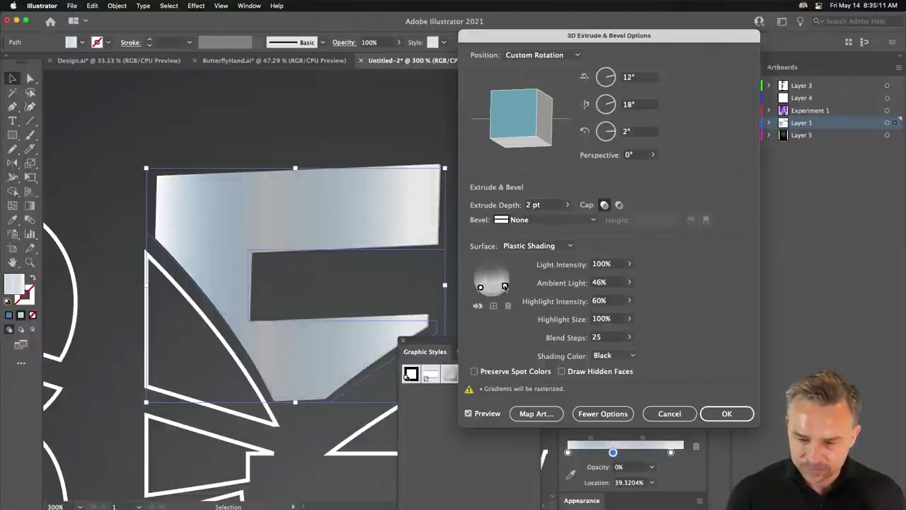
Step: Keep Plastic Shading, nudge the light, rotate the E to 33°, 29°, 12°, and apply
{"action": "left_click", "coordinate": [556, 246]}
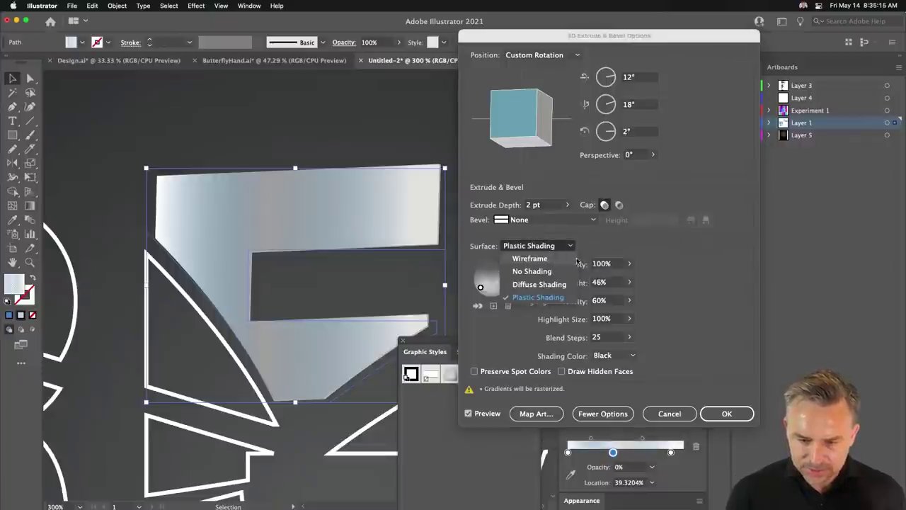
{"action": "left_click", "coordinate": [619, 248]}
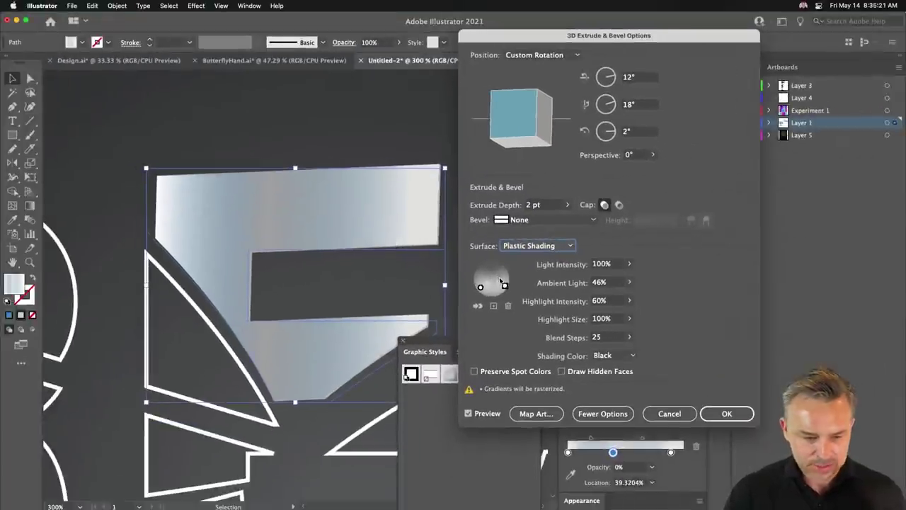
{"action": "left_click_drag", "start_coordinate": [503, 284], "coordinate": [503, 288]}
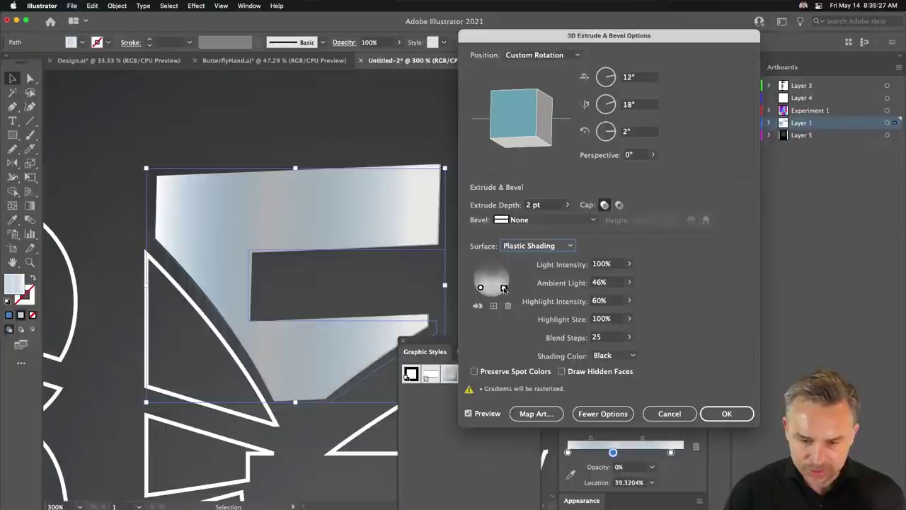
{"action": "mouse_move", "coordinate": [526, 106]}
{"action": "left_mouse_down"}
{"action": "mouse_move", "coordinate": [520, 99]}
{"action": "mouse_move", "coordinate": [534, 135]}
{"action": "left_mouse_up"}
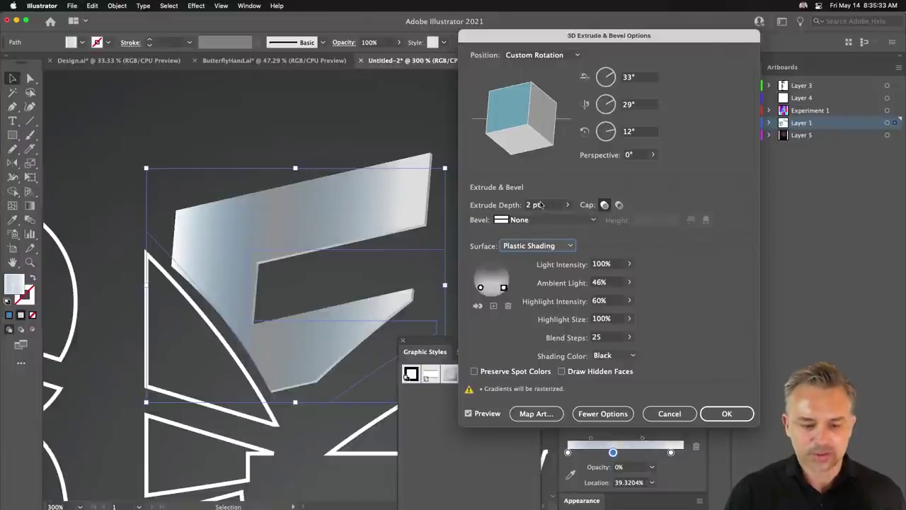
{"action": "left_click", "coordinate": [714, 414]}
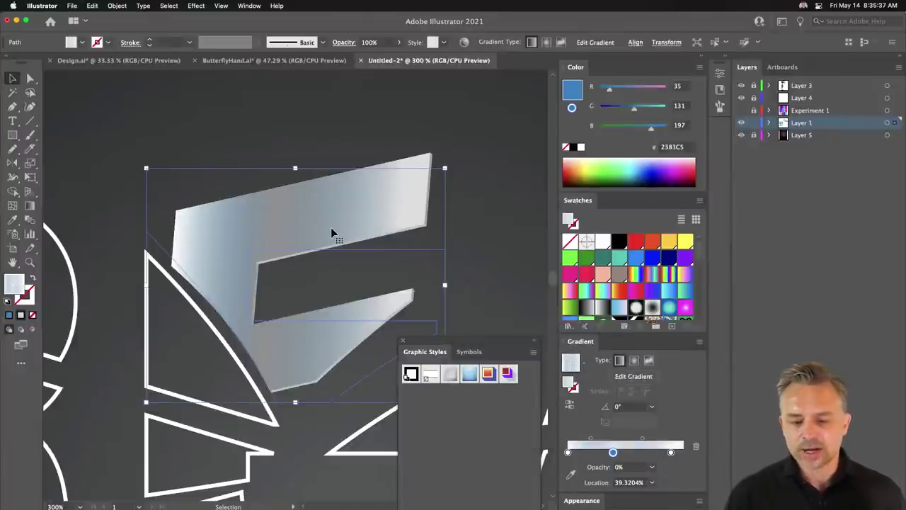
Step: Duplicate the extruded E and move the copy up and to the right
{"action": "scroll", "coordinate": [247, 233], "scroll_direction": "up", "scroll_amount": 5}
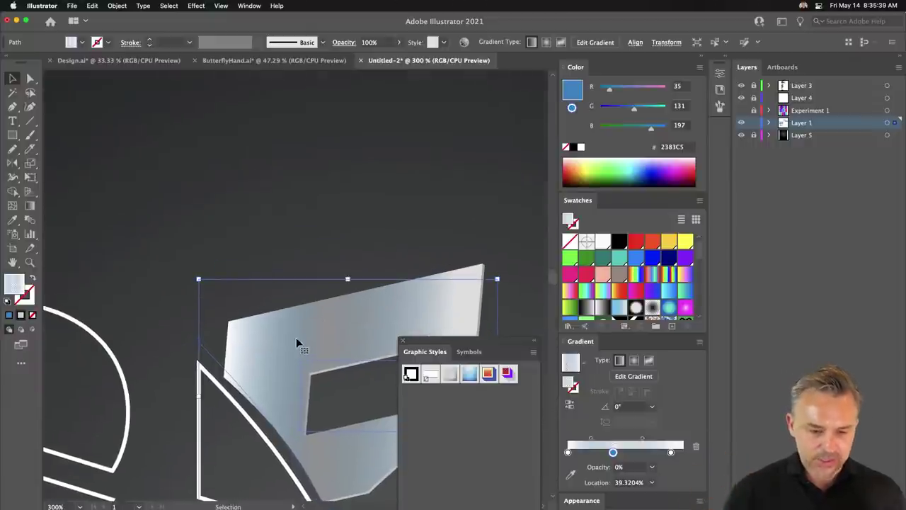
{"action": "left_click", "coordinate": [303, 300]}
{"action": "left_click_drag", "start_coordinate": [324, 340], "coordinate": [327, 157]}
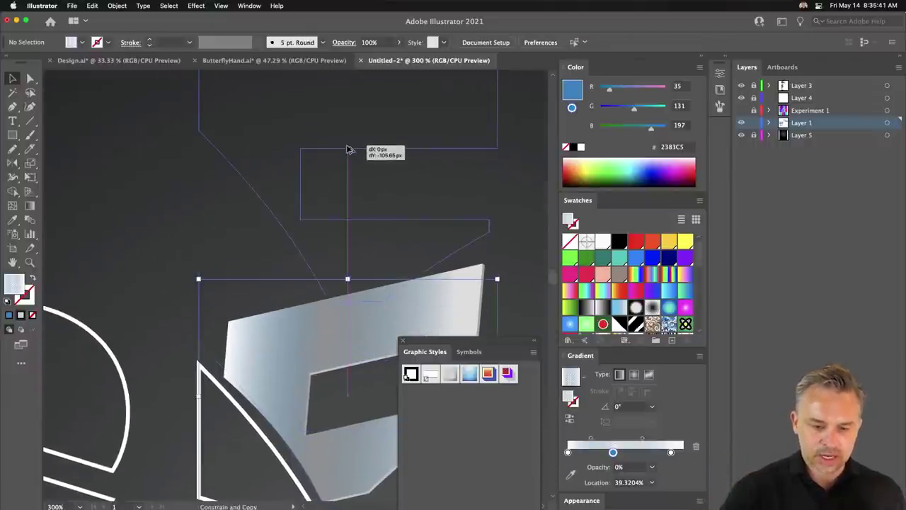
{"action": "left_click_drag", "start_coordinate": [302, 248], "coordinate": [202, 285]}
{"action": "left_click_drag", "start_coordinate": [211, 221], "coordinate": [244, 145]}
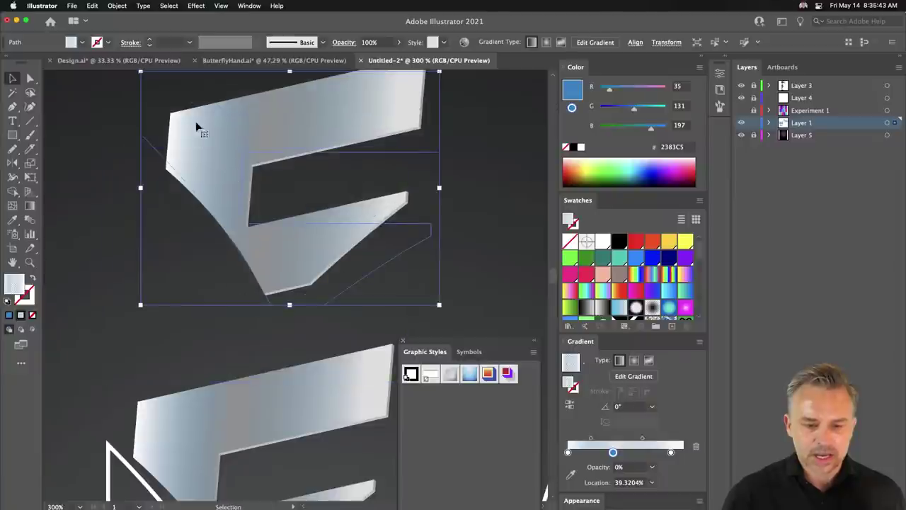
Step: Expand the copy's 3D appearance into shapes and ungroup it twice
{"action": "left_click", "coordinate": [117, 5]}
{"action": "left_click", "coordinate": [132, 134]}
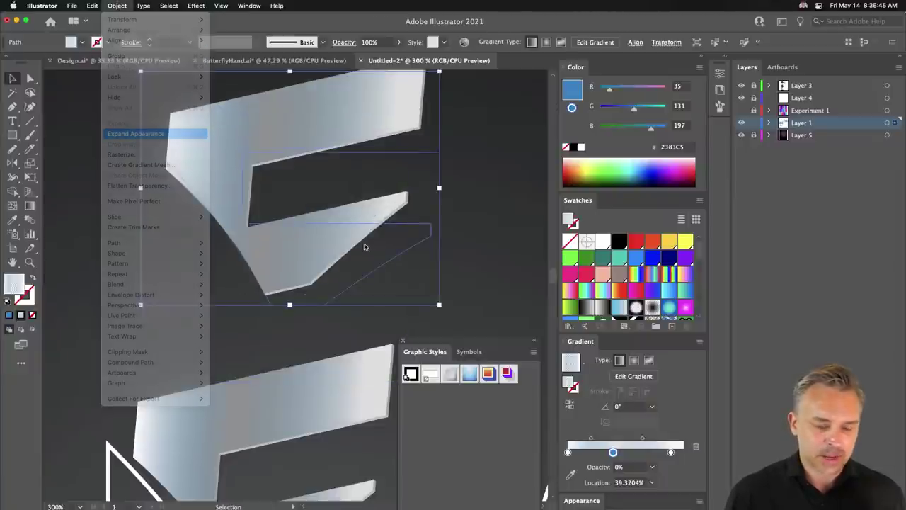
{"action": "left_click_drag", "start_coordinate": [232, 135], "coordinate": [275, 210]}
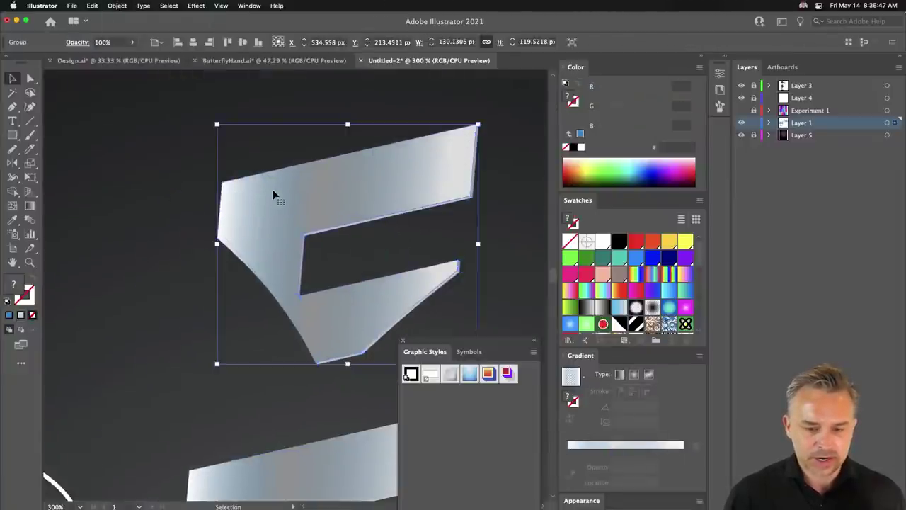
{"action": "right_click", "coordinate": [239, 181]}
{"action": "left_click", "coordinate": [262, 265]}
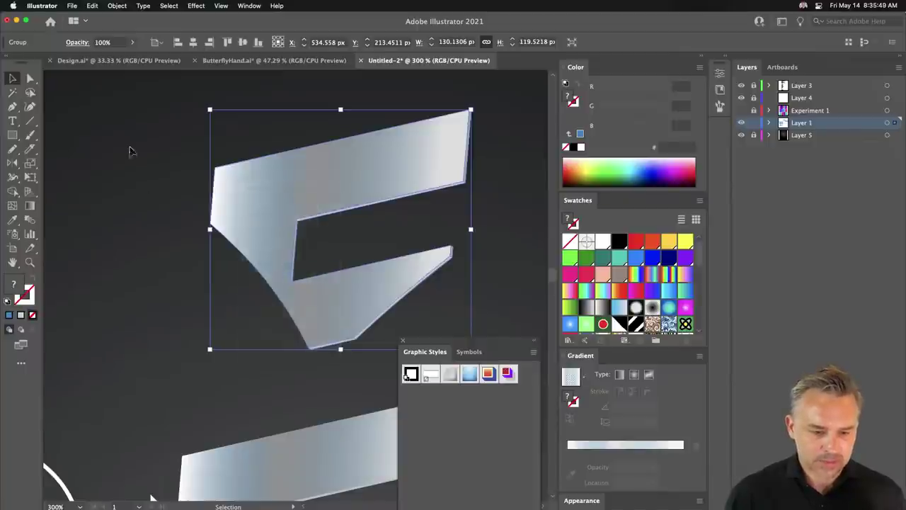
{"action": "right_click", "coordinate": [274, 182]}
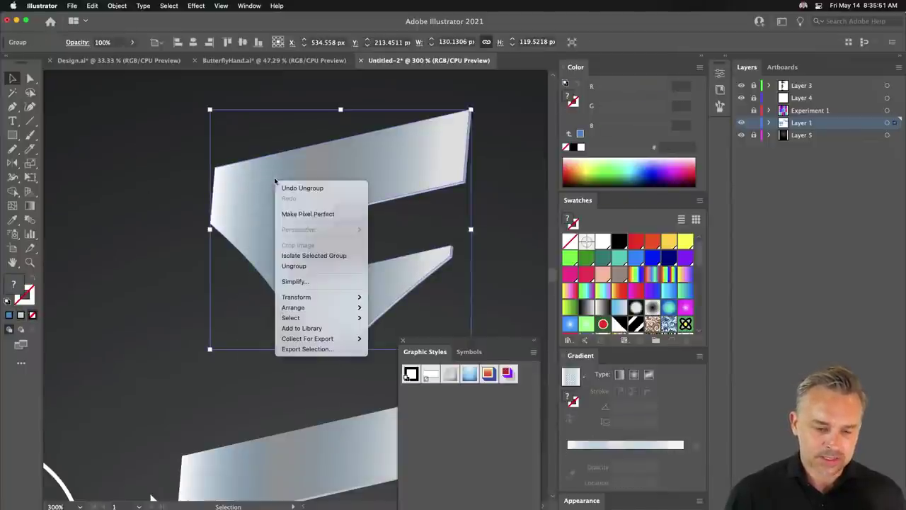
{"action": "left_click", "coordinate": [292, 267]}
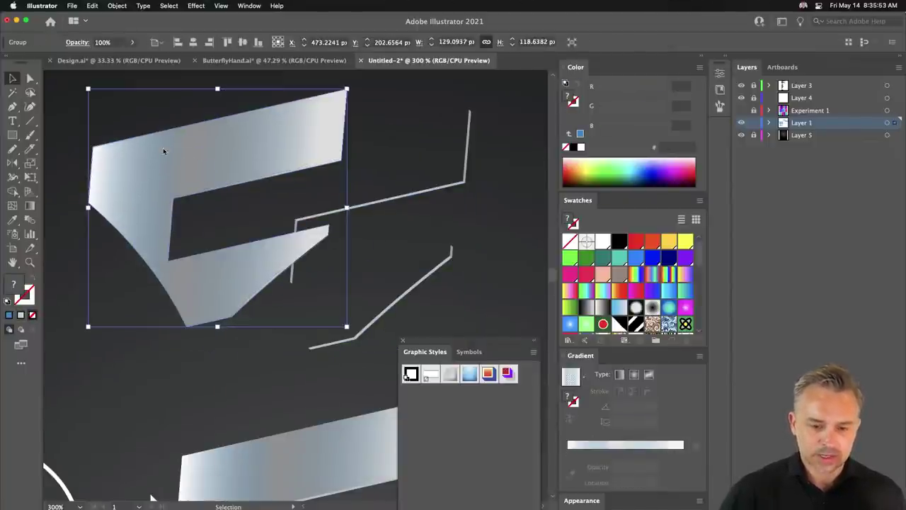
{"action": "key", "text": "shift+super+b"}
{"action": "key", "text": "shift+super+b"}
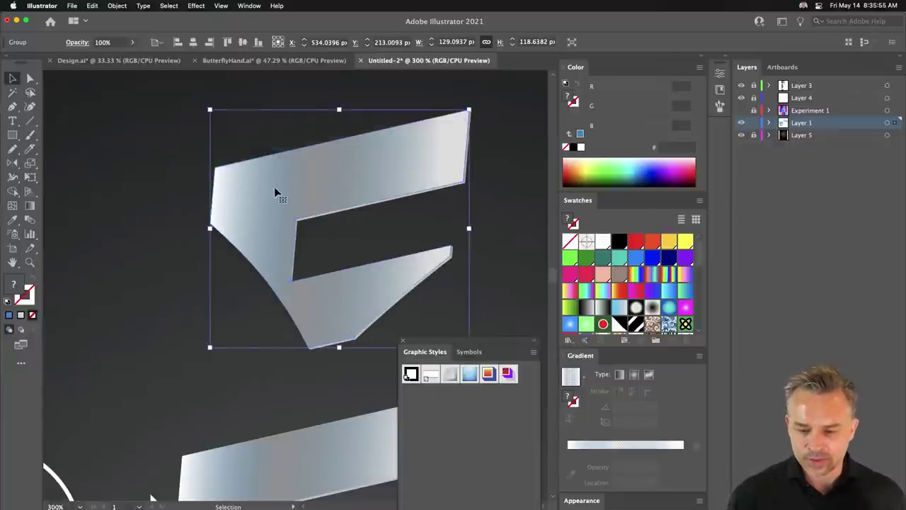
Step: Select the top E group and ungroup it down to its clip group
{"action": "left_click", "coordinate": [253, 384]}
{"action": "mouse_move", "coordinate": [168, 278]}
{"action": "left_mouse_down"}
{"action": "mouse_move", "coordinate": [196, 193]}
{"action": "mouse_move", "coordinate": [154, 106]}
{"action": "mouse_move", "coordinate": [165, 299]}
{"action": "mouse_move", "coordinate": [185, 341]}
{"action": "left_mouse_up"}
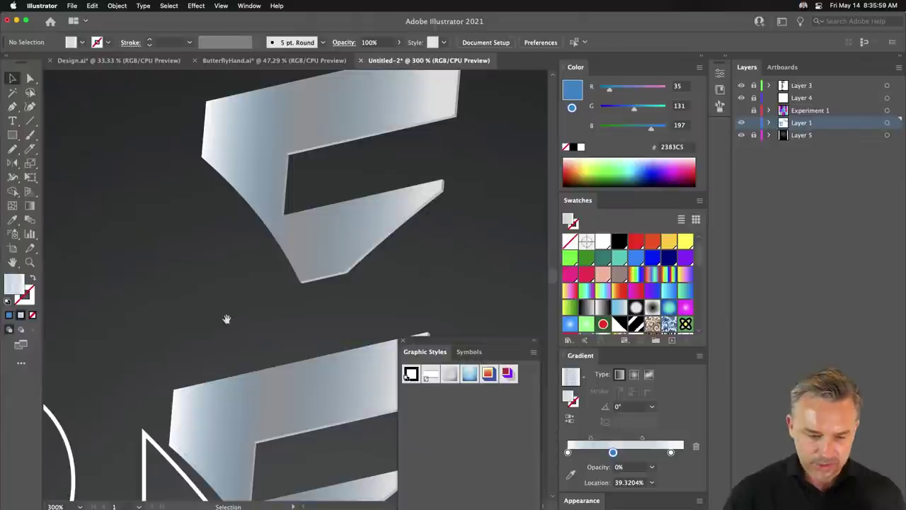
{"action": "left_click", "coordinate": [252, 136]}
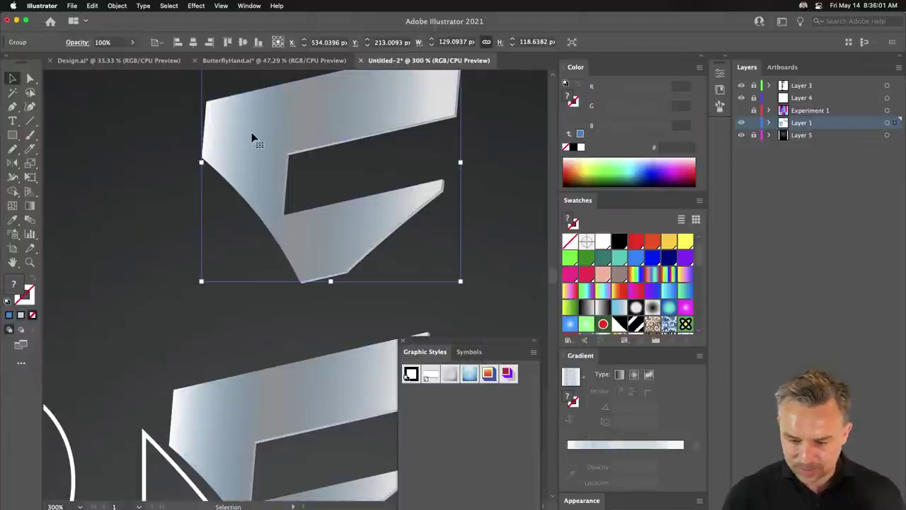
{"action": "left_click_drag", "start_coordinate": [253, 137], "coordinate": [236, 207]}
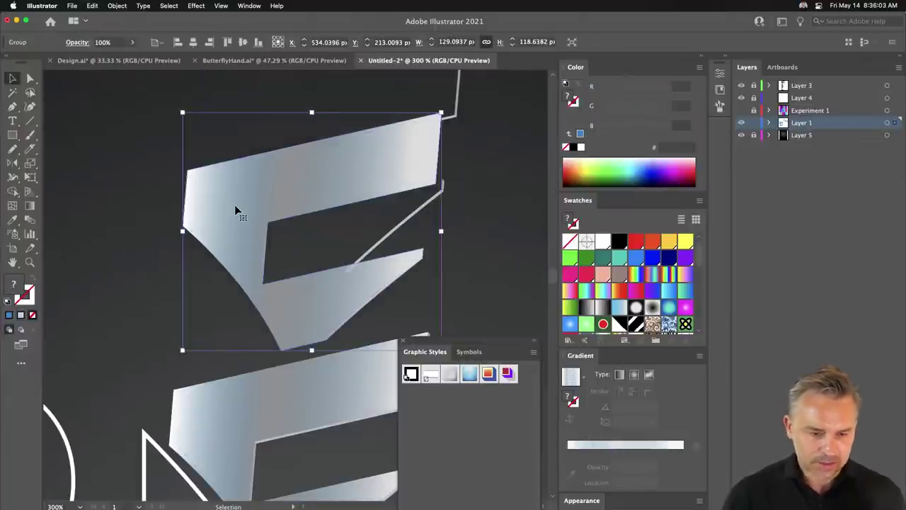
{"action": "key", "text": "a"}
{"action": "key", "text": "ctrl+z"}
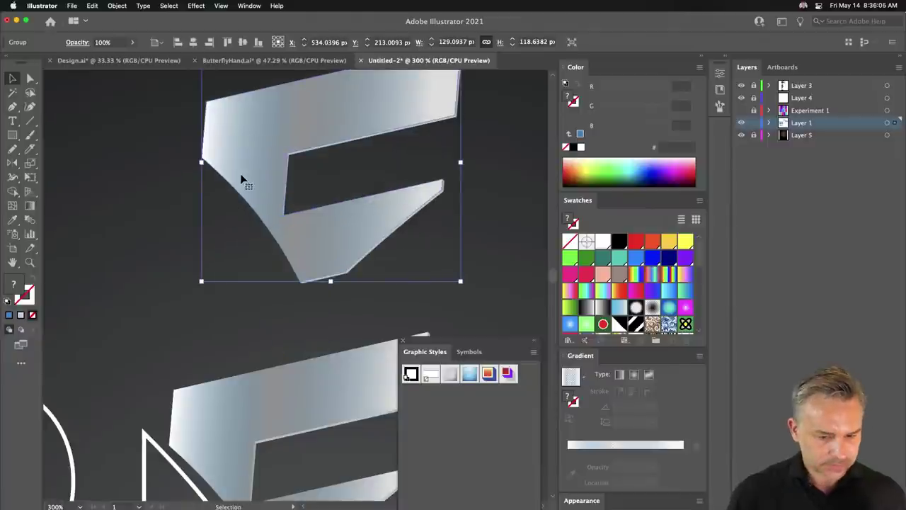
{"action": "right_click", "coordinate": [271, 178]}
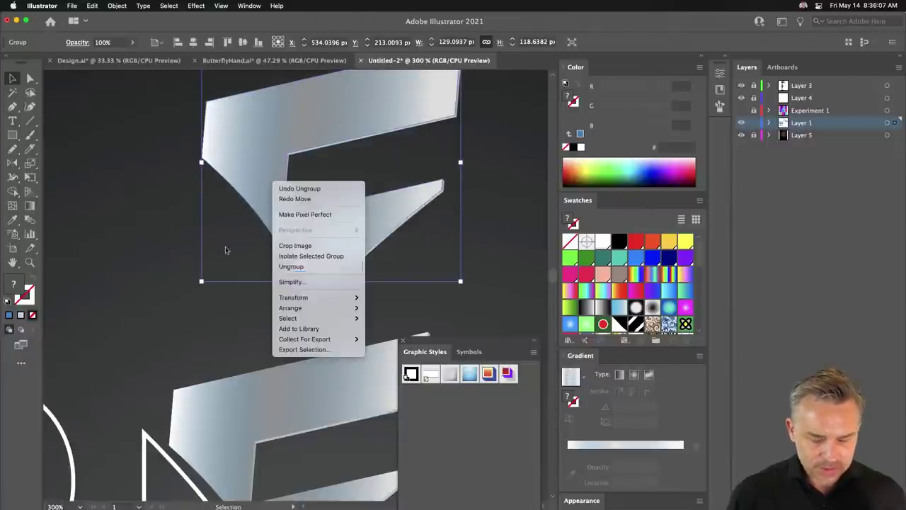
{"action": "key", "text": "ctrl+7"}
{"action": "left_click_drag", "start_coordinate": [249, 155], "coordinate": [216, 249]}
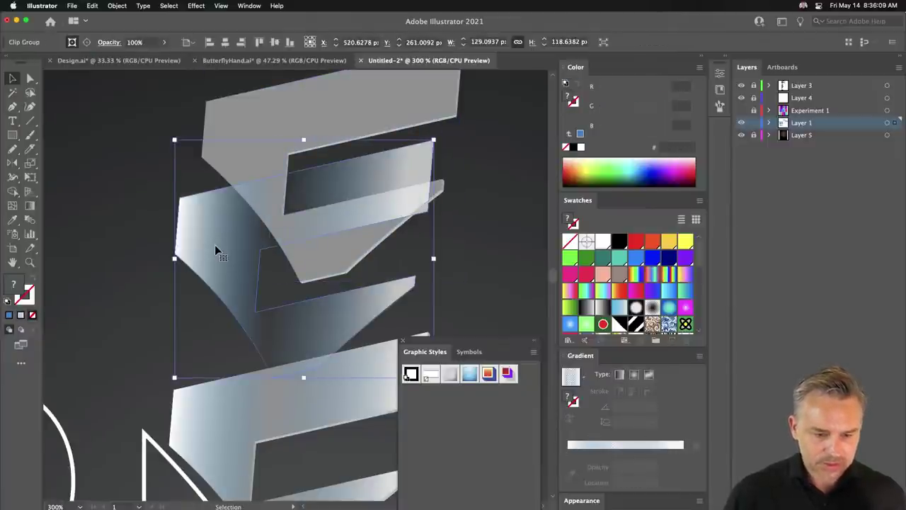
{"action": "key", "text": "ctrl+z"}
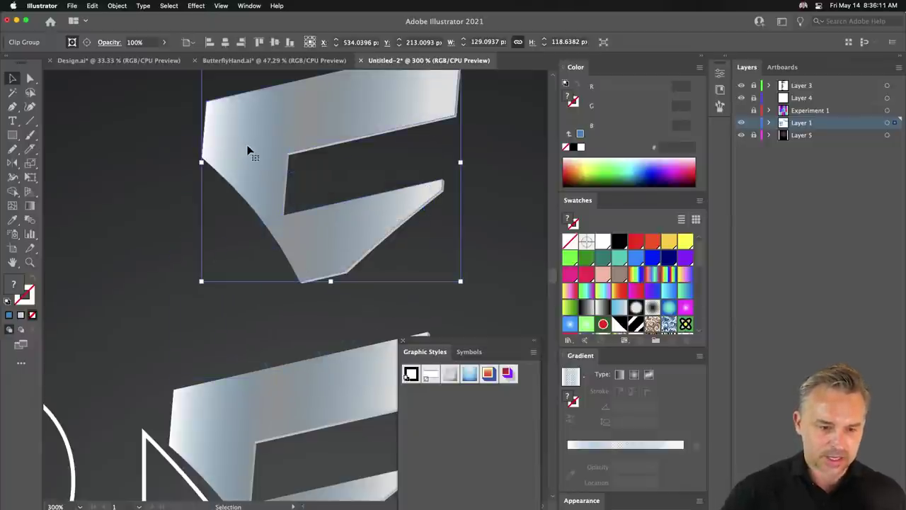
Step: Copy the gradient, remove the grey top shape, and clip the copy inside the E outline
{"action": "left_click_drag", "start_coordinate": [248, 150], "coordinate": [239, 247], "text": "alt"}
{"action": "left_click", "coordinate": [260, 119]}
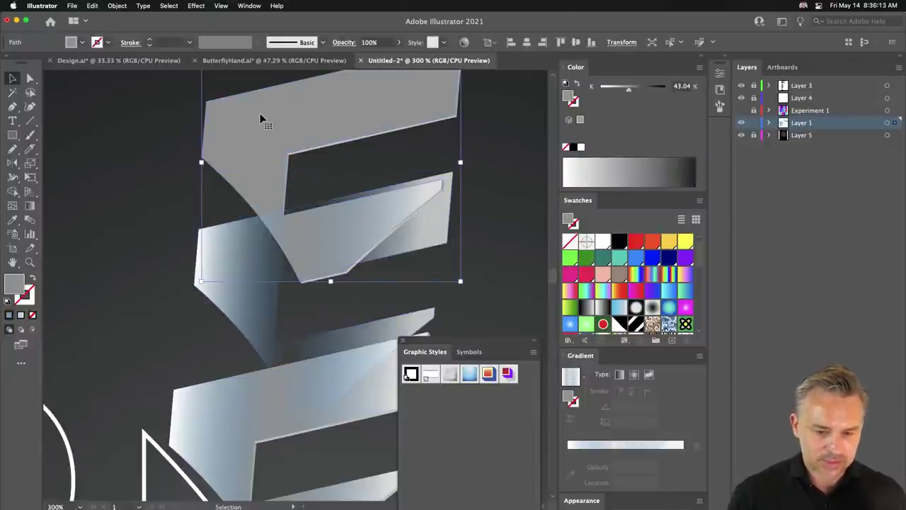
{"action": "key", "text": "ctrl+shift+bracketleft"}
{"action": "mouse_move", "coordinate": [238, 267]}
{"action": "left_mouse_down"}
{"action": "mouse_move", "coordinate": [245, 128]}
{"action": "mouse_move", "coordinate": [257, 130]}
{"action": "left_mouse_up"}
{"action": "key", "text": "ctrl+7"}
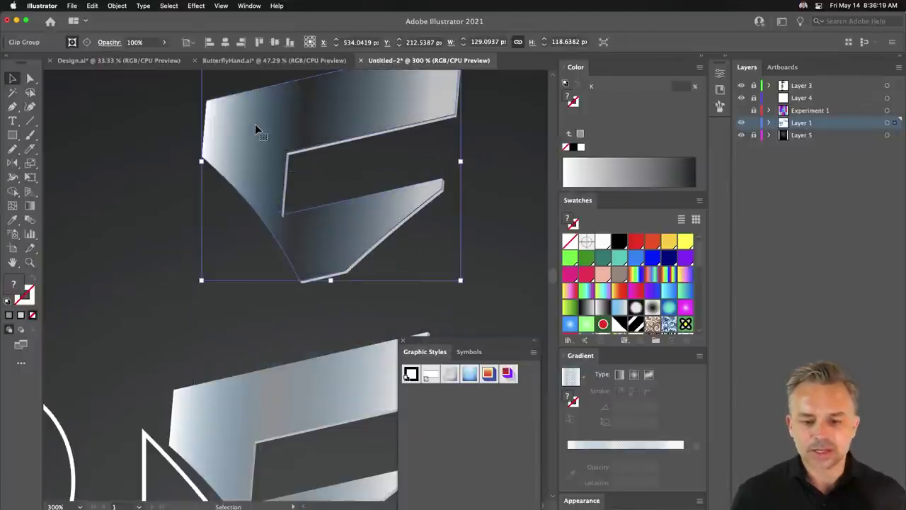
Step: Fill the E's thin vertical edge with white, then view the BREAK lettering
{"action": "left_click", "coordinate": [167, 263]}
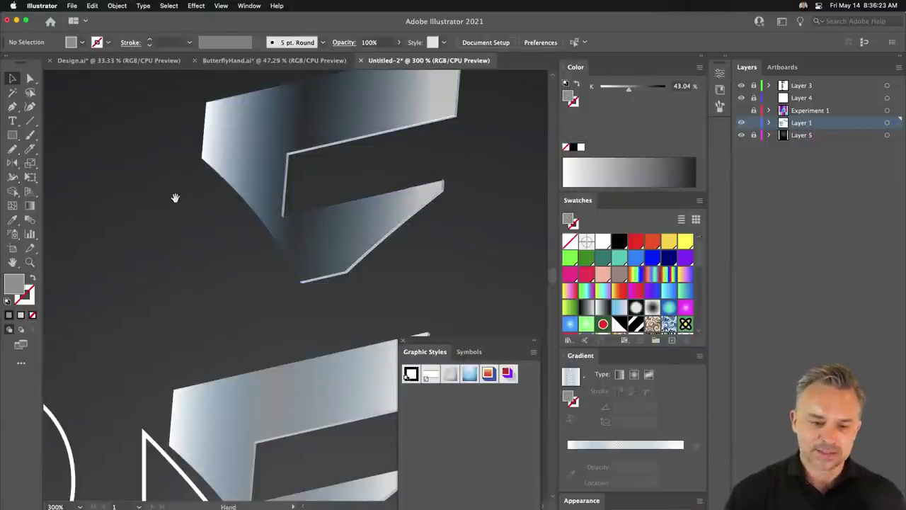
{"action": "left_click_drag", "start_coordinate": [173, 196], "coordinate": [146, 293]}
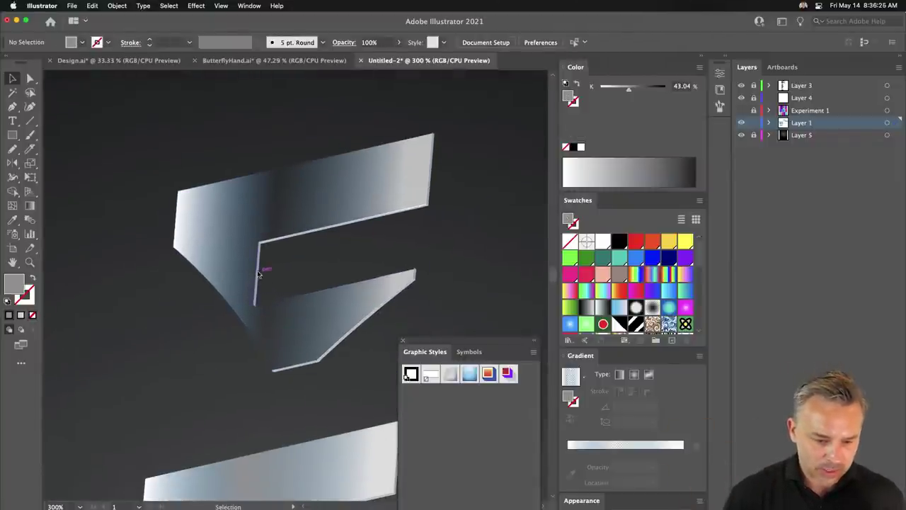
{"action": "left_click", "coordinate": [259, 274]}
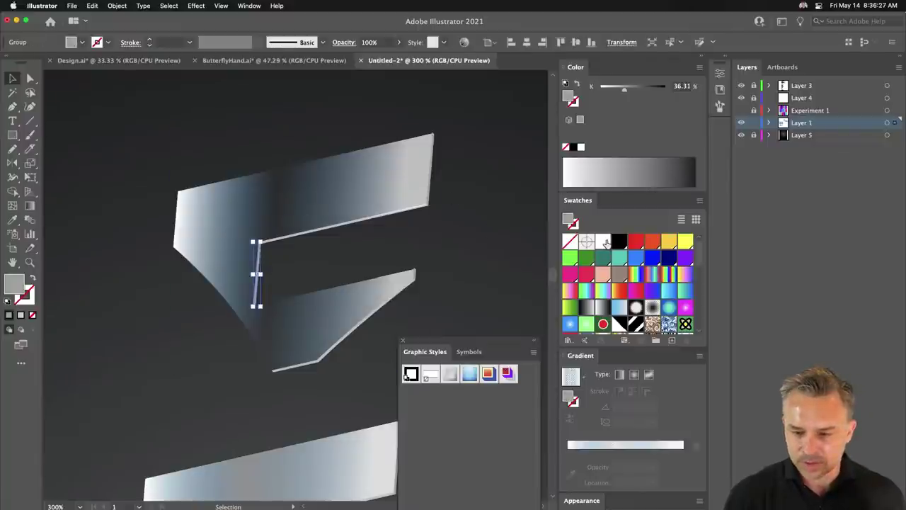
{"action": "left_click", "coordinate": [603, 242]}
{"action": "left_click", "coordinate": [142, 312]}
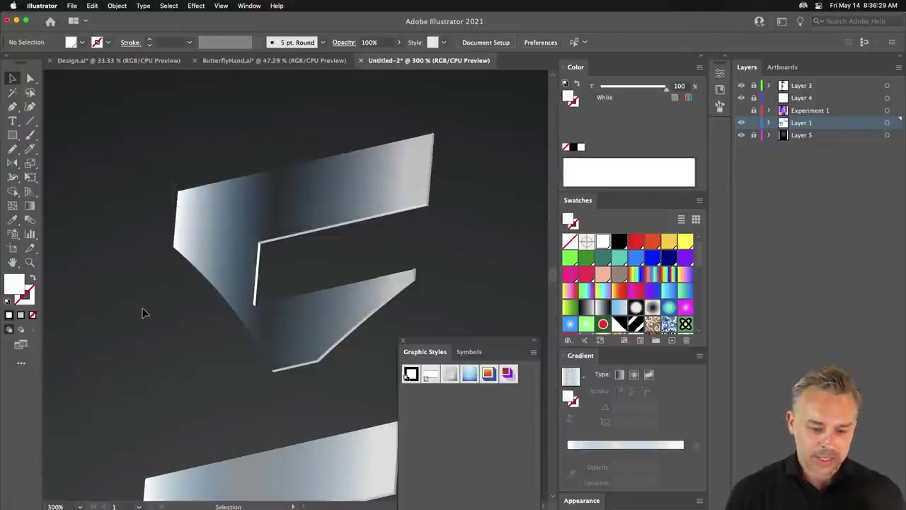
{"action": "key", "text": "super+minus"}
{"action": "key", "text": "super+minus"}
{"action": "key", "text": "super+minus"}
{"action": "left_click_drag", "start_coordinate": [142, 303], "coordinate": [182, 194]}
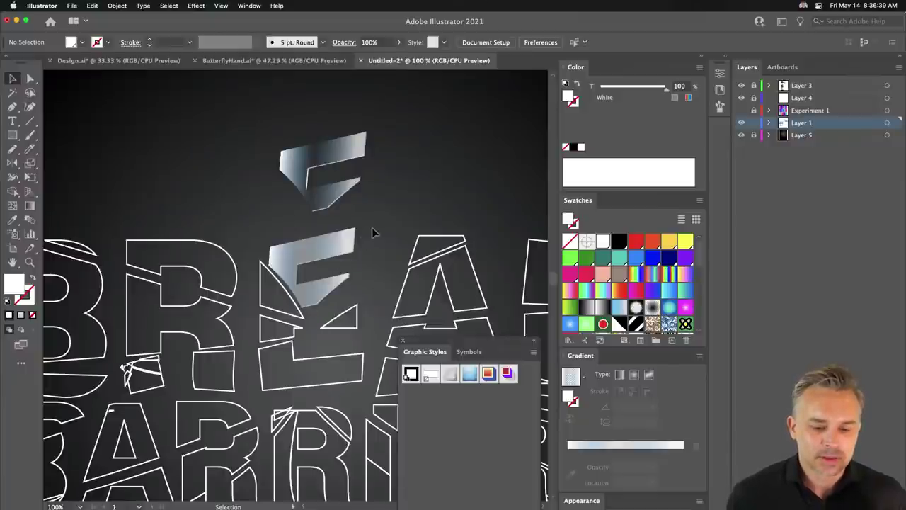
Step: Delete the lower gradient E and group all pieces of the upper E
{"action": "left_click", "coordinate": [310, 279]}
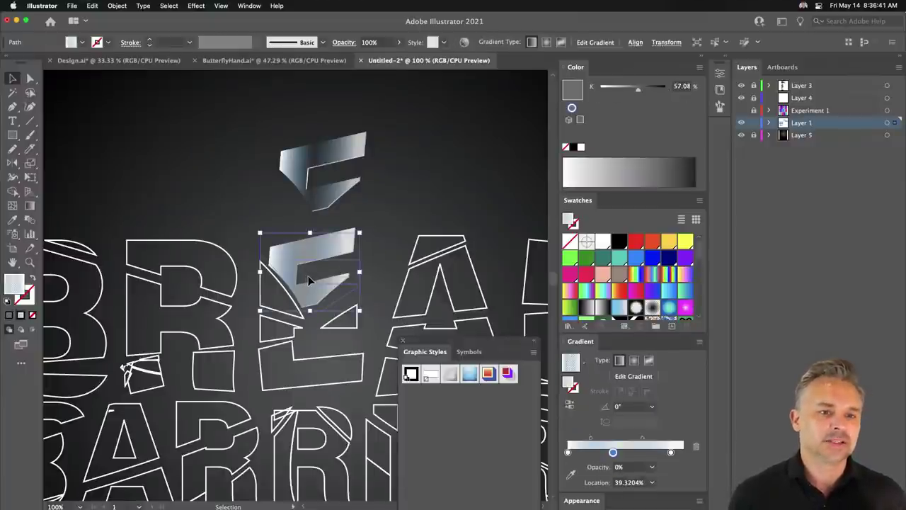
{"action": "key", "text": "Delete"}
{"action": "left_click_drag", "start_coordinate": [238, 106], "coordinate": [381, 215]}
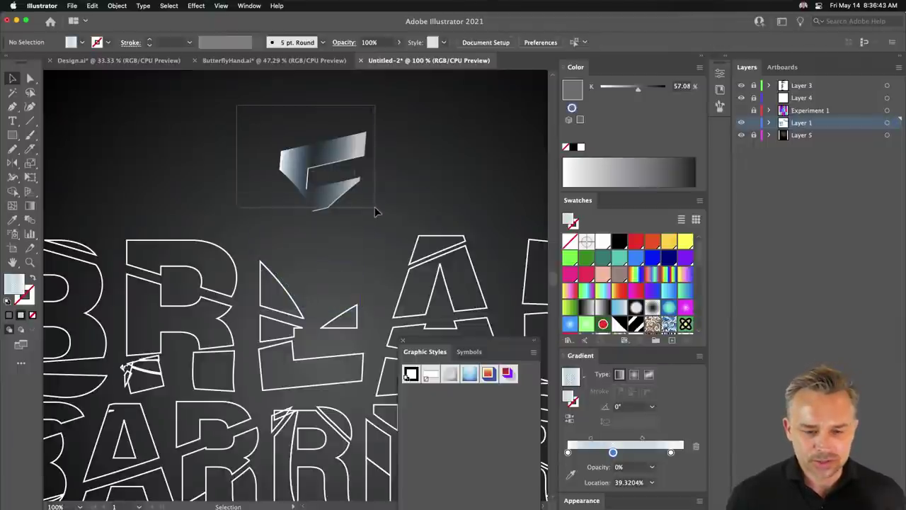
{"action": "right_click", "coordinate": [309, 155]}
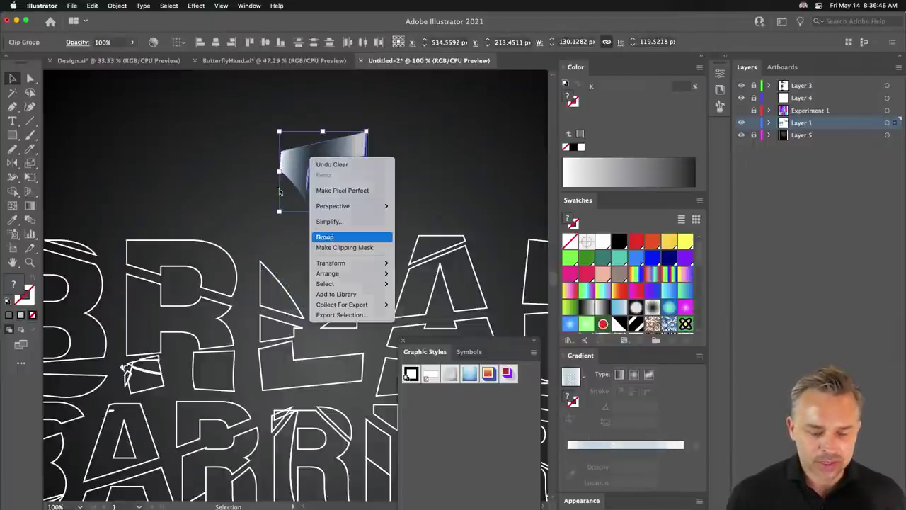
{"action": "left_click", "coordinate": [325, 237]}
Step: Place the grouped E onto the E of BREAK and zoom out to the artboard
{"action": "left_click_drag", "start_coordinate": [296, 160], "coordinate": [286, 249]}
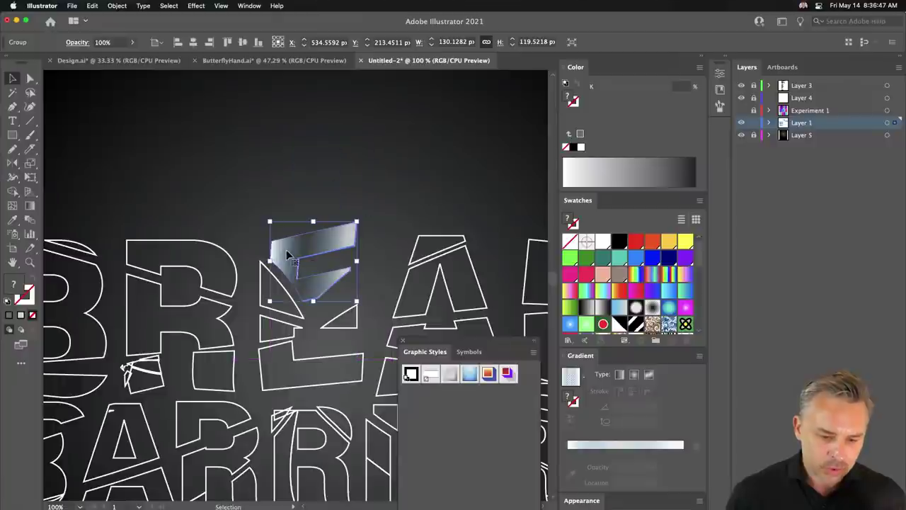
{"action": "left_click", "coordinate": [210, 194]}
{"action": "key", "text": "super+minus"}
{"action": "key", "text": "super+minus"}
{"action": "key", "text": "super+minus"}
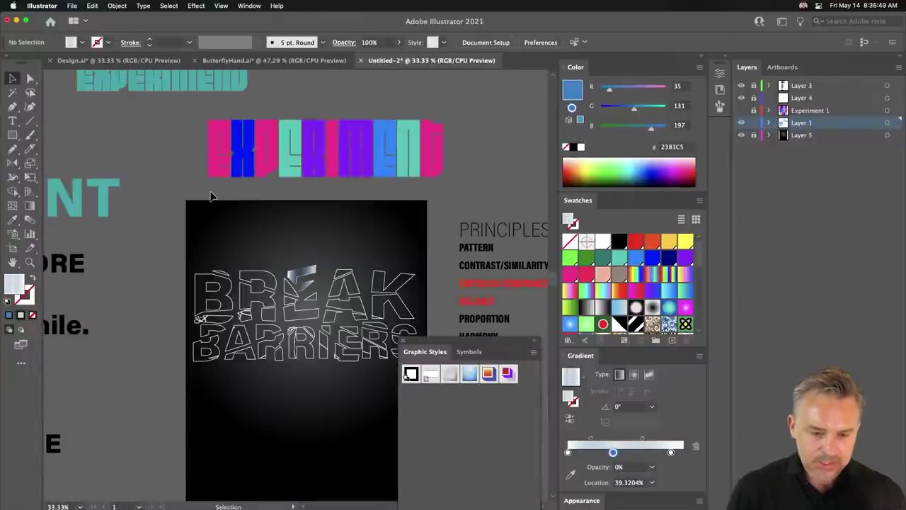
{"action": "key", "text": "super+equal"}
{"action": "key", "text": "super+equal"}
{"action": "key", "text": "super+equal"}
{"action": "key", "text": "super+equal"}
{"action": "key", "text": "super+equal"}
{"action": "key", "text": "super+minus"}
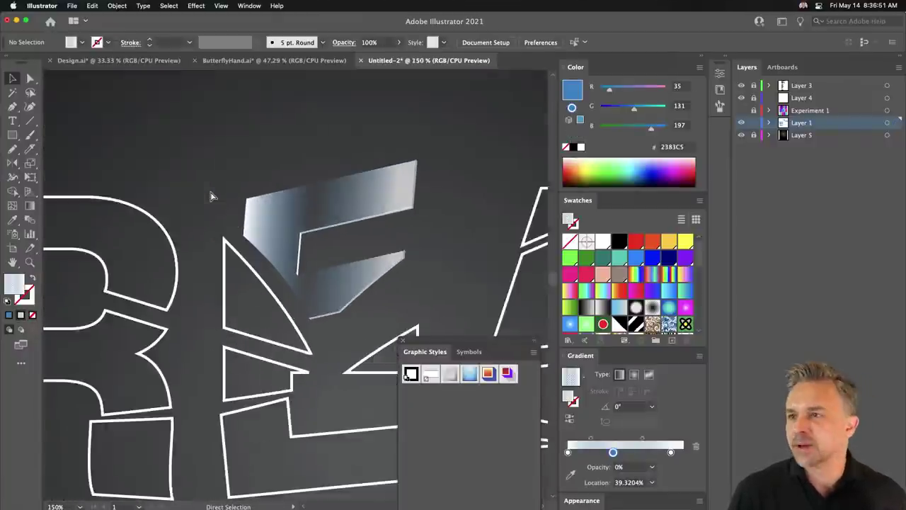
{"action": "key", "text": "super+minus"}
{"action": "key", "text": "super+minus"}
{"action": "key", "text": "super+minus"}
{"action": "key", "text": "super+minus"}
{"action": "key", "text": "super+minus"}
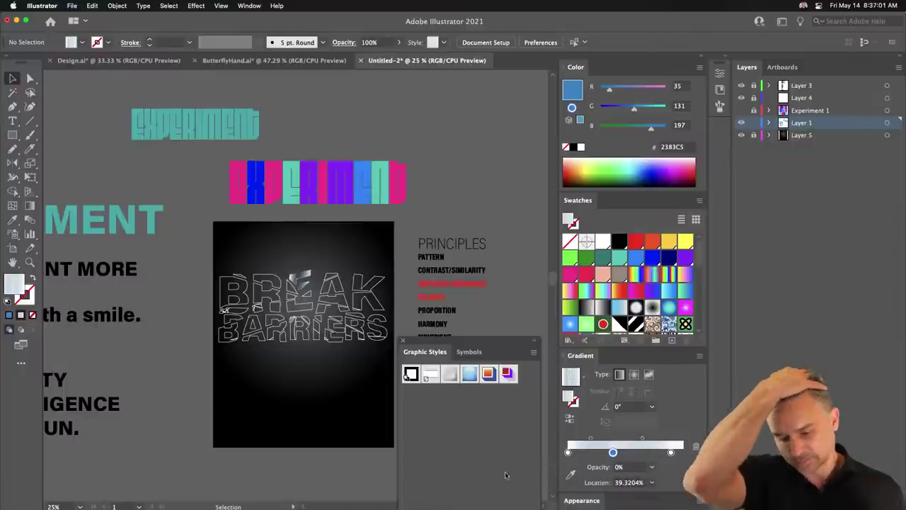
Step: Close the Graphic Styles panel and centre the poster with the PRINCIPLES list in view
{"action": "left_click", "coordinate": [401, 341]}
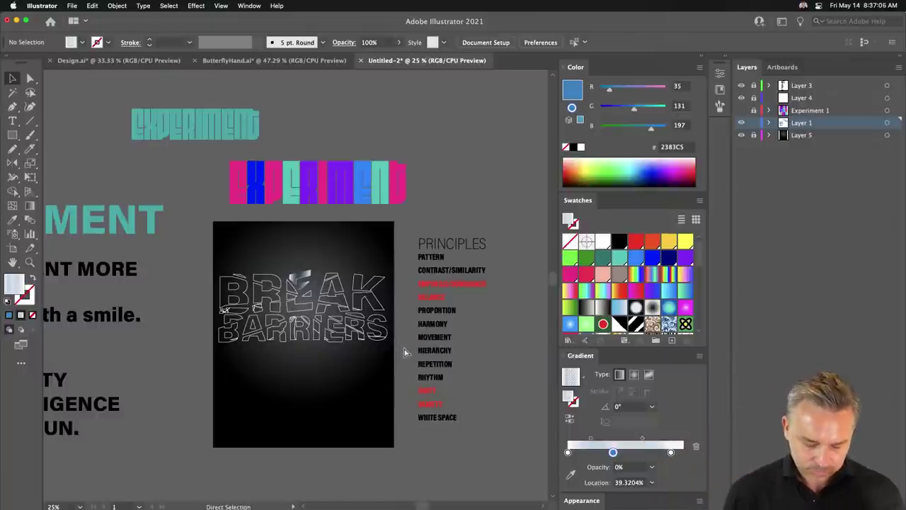
{"action": "key", "text": "ctrl+equal"}
{"action": "left_click_drag", "start_coordinate": [423, 291], "coordinate": [305, 203]}
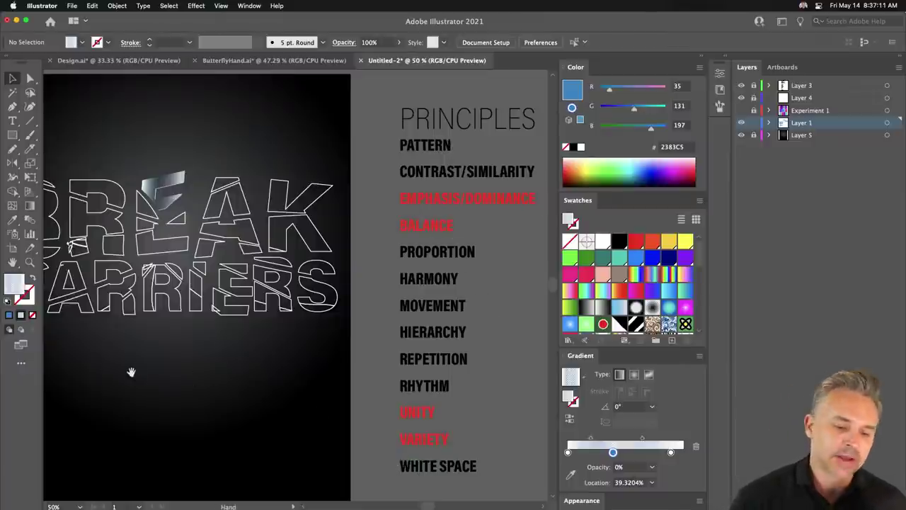
{"action": "left_click_drag", "start_coordinate": [157, 371], "coordinate": [315, 398]}
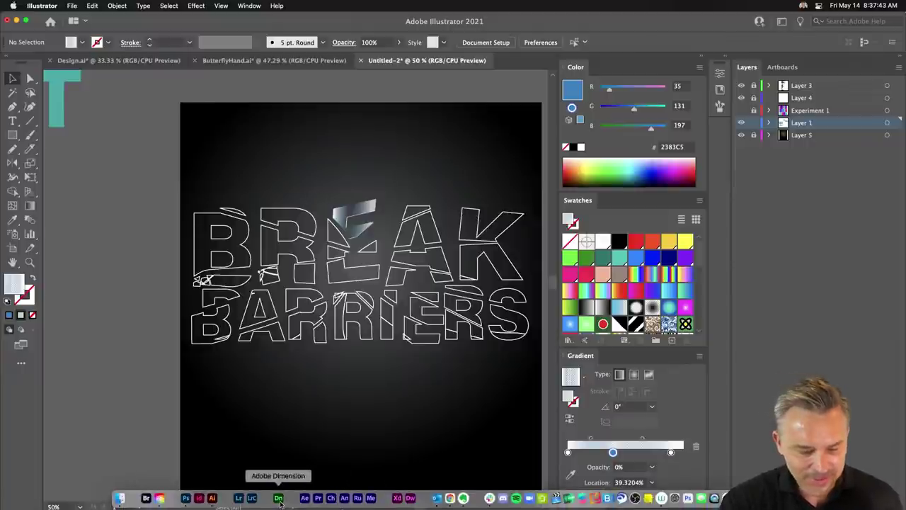
Step: Launch Adobe Dimension with a new blank project, then return to Illustrator's BREAK BARRIERS document
{"action": "left_click", "coordinate": [281, 499]}
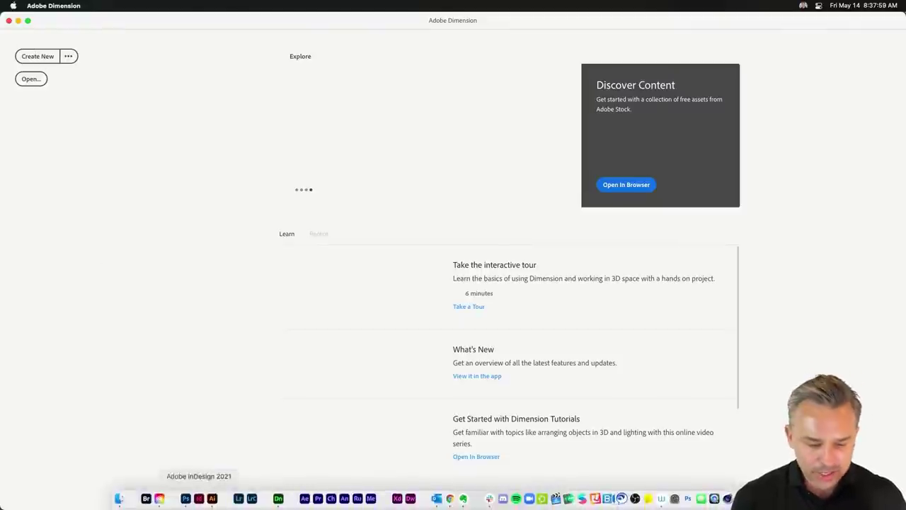
{"action": "left_click", "coordinate": [31, 57]}
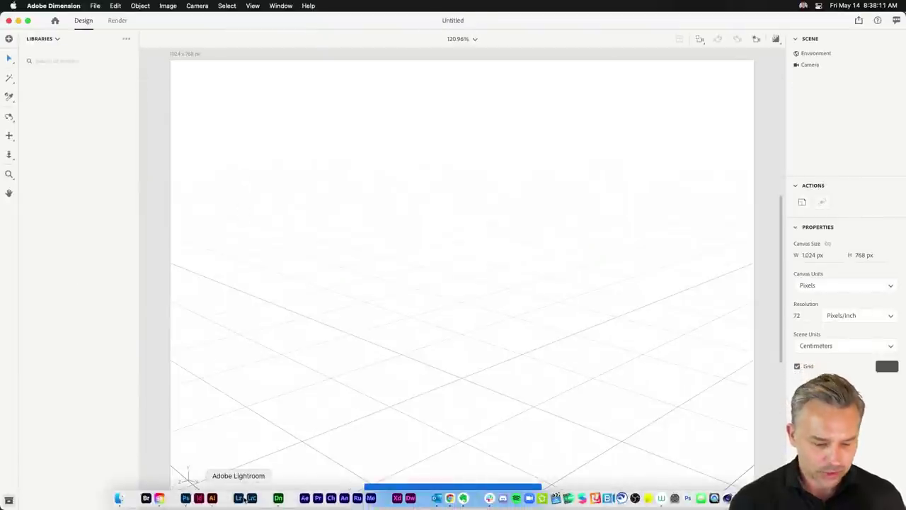
{"action": "mouse_move", "coordinate": [185, 499]}
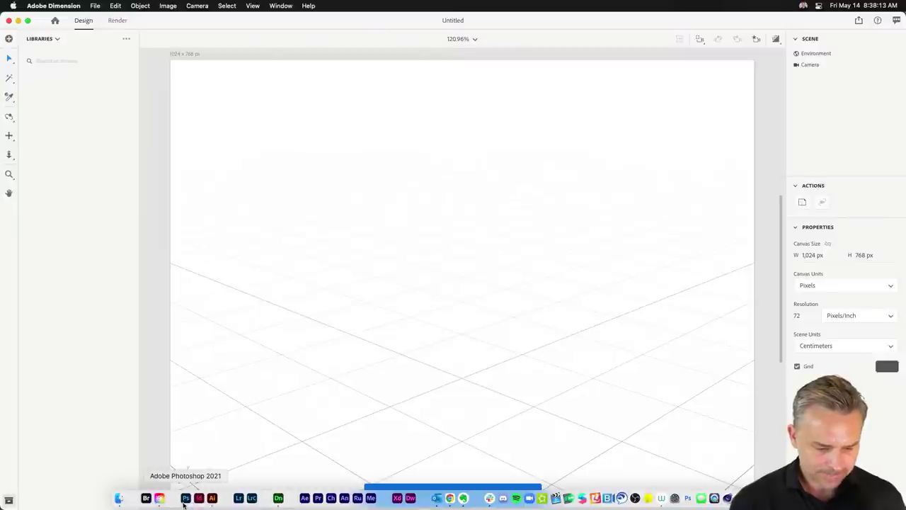
{"action": "left_click", "coordinate": [211, 498]}
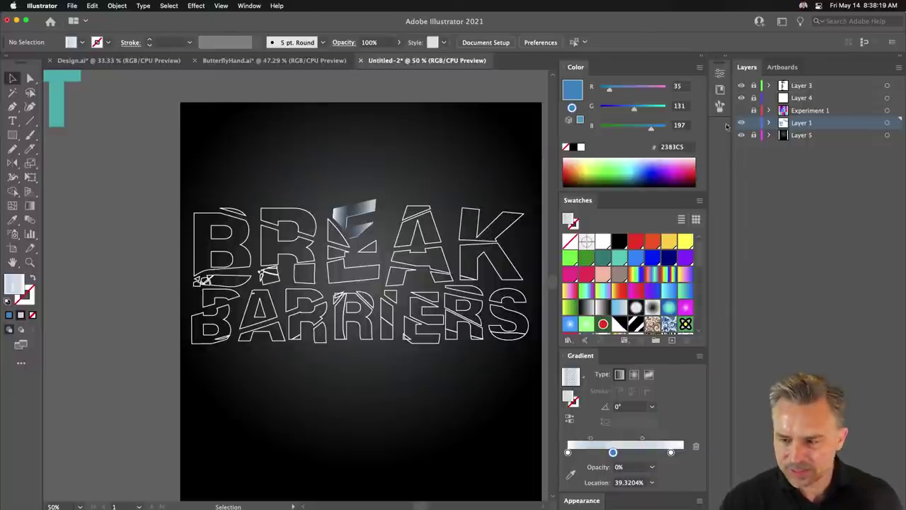
Step: Duplicate the BREAK BARRIERS outlines and place the copy below the original
{"action": "scroll", "coordinate": [162, 205], "scroll_direction": "right", "scroll_amount": 5}
{"action": "left_click_drag", "start_coordinate": [71, 190], "coordinate": [415, 390]}
{"action": "scroll", "coordinate": [385, 233], "scroll_direction": "down", "scroll_amount": 5}
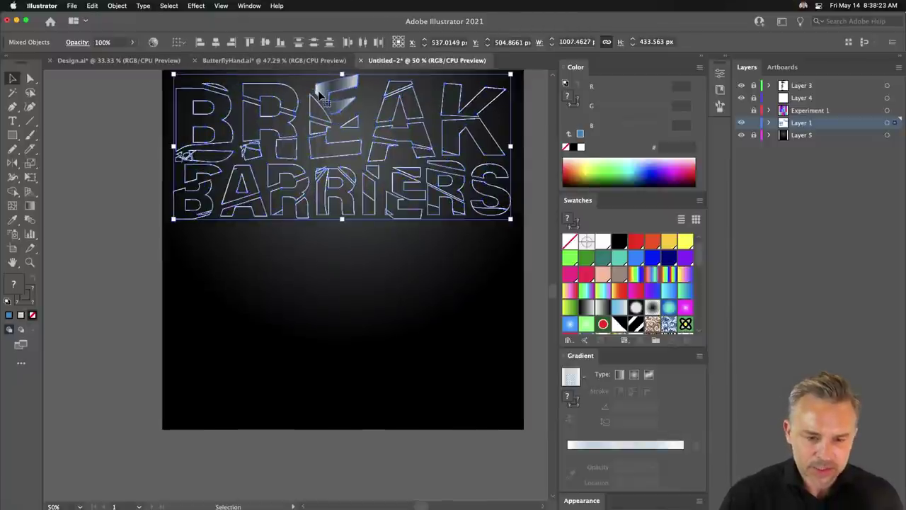
{"action": "left_click_drag", "start_coordinate": [320, 96], "coordinate": [320, 301]}
{"action": "left_click", "coordinate": [301, 257]}
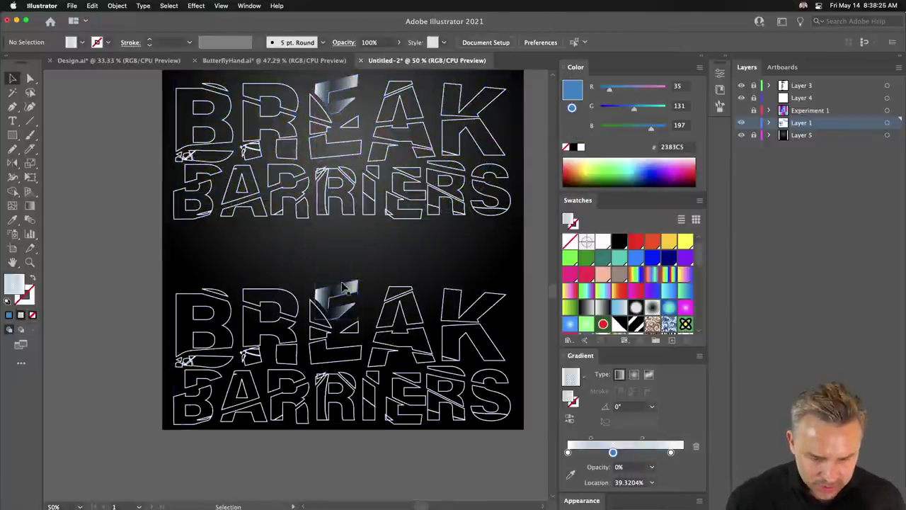
Step: Tidy the gradient E into a clip group, delete stray outline segments, and move it onto the copy
{"action": "key", "text": "ctrl+equal"}
{"action": "key", "text": "ctrl+equal"}
{"action": "key", "text": "ctrl+equal"}
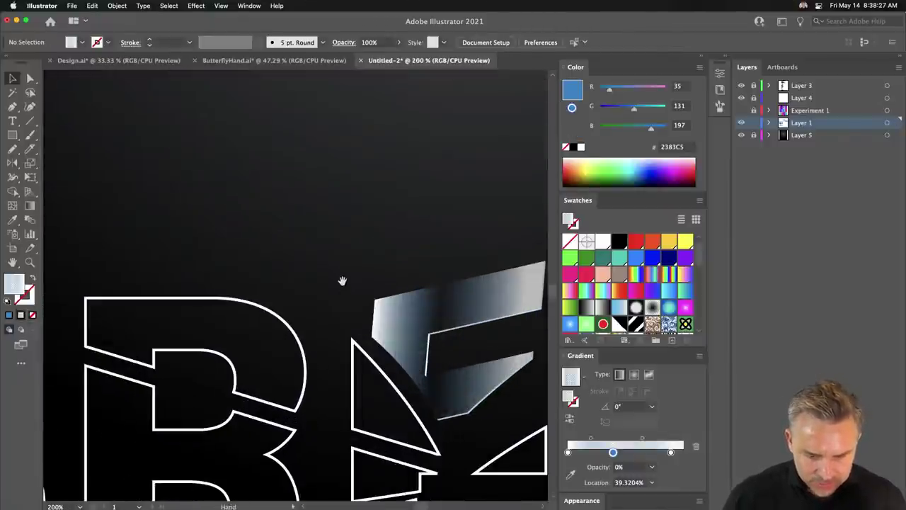
{"action": "left_click_drag", "start_coordinate": [342, 281], "coordinate": [191, 222]}
{"action": "mouse_move", "coordinate": [262, 251]}
{"action": "left_mouse_down"}
{"action": "mouse_move", "coordinate": [217, 170]}
{"action": "mouse_move", "coordinate": [151, 145]}
{"action": "mouse_move", "coordinate": [300, 259]}
{"action": "mouse_move", "coordinate": [114, 177]}
{"action": "left_mouse_up"}
{"action": "right_click", "coordinate": [300, 259]}
{"action": "left_click", "coordinate": [304, 344]}
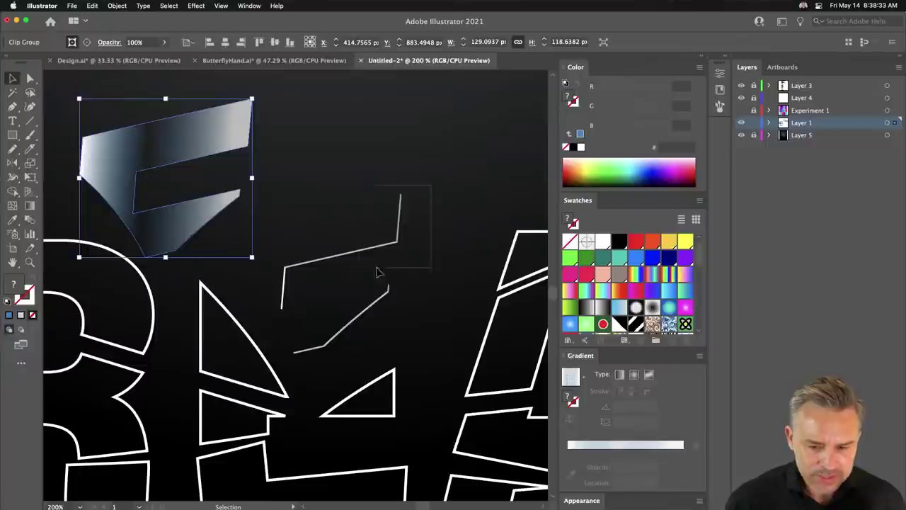
{"action": "left_click_drag", "start_coordinate": [429, 186], "coordinate": [298, 360]}
{"action": "key", "text": "Delete"}
{"action": "left_click_drag", "start_coordinate": [114, 168], "coordinate": [271, 286]}
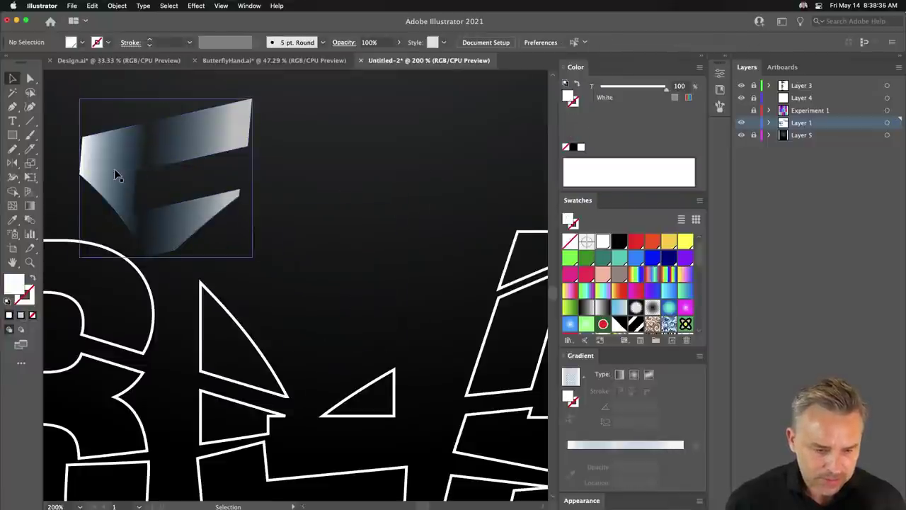
Step: Give the lower BREAK BARRIERS copy white fills with no stroke
{"action": "key", "text": "super+minus"}
{"action": "key", "text": "super+minus"}
{"action": "key", "text": "super+minus"}
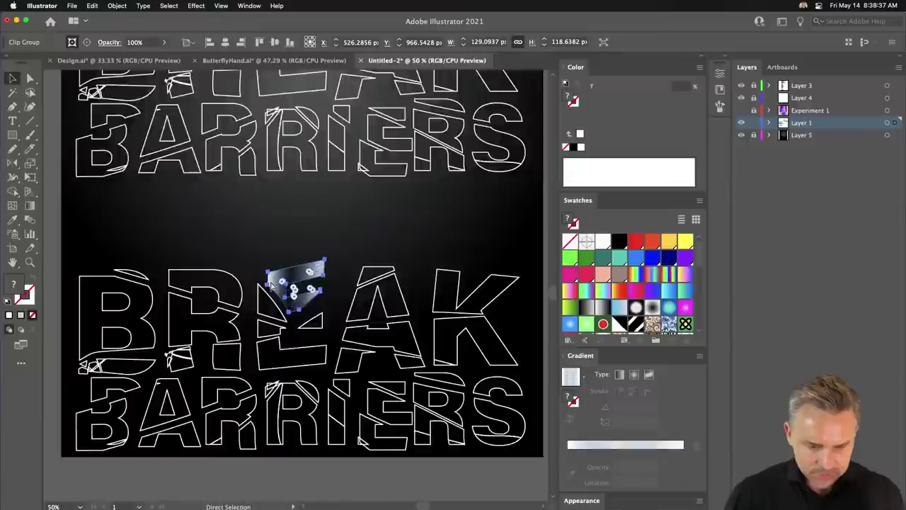
{"action": "left_click_drag", "start_coordinate": [454, 445], "coordinate": [124, 258]}
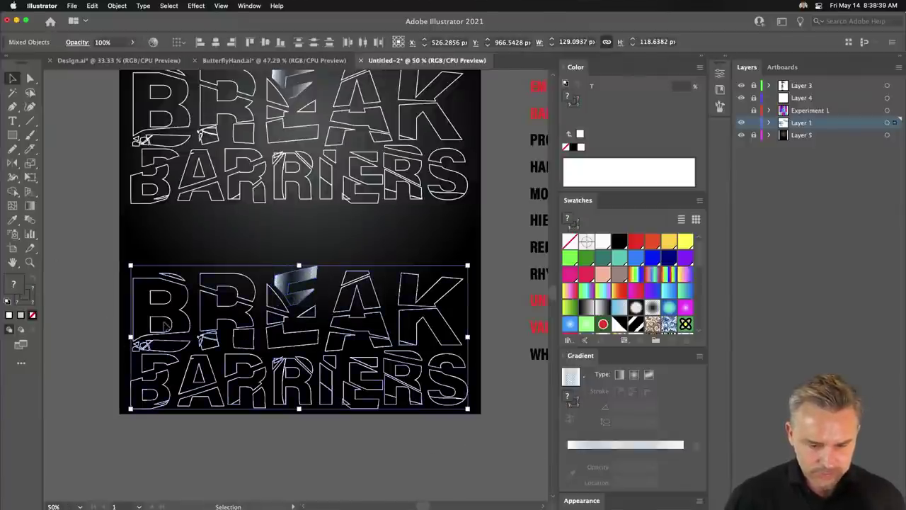
{"action": "left_click", "coordinate": [8, 301]}
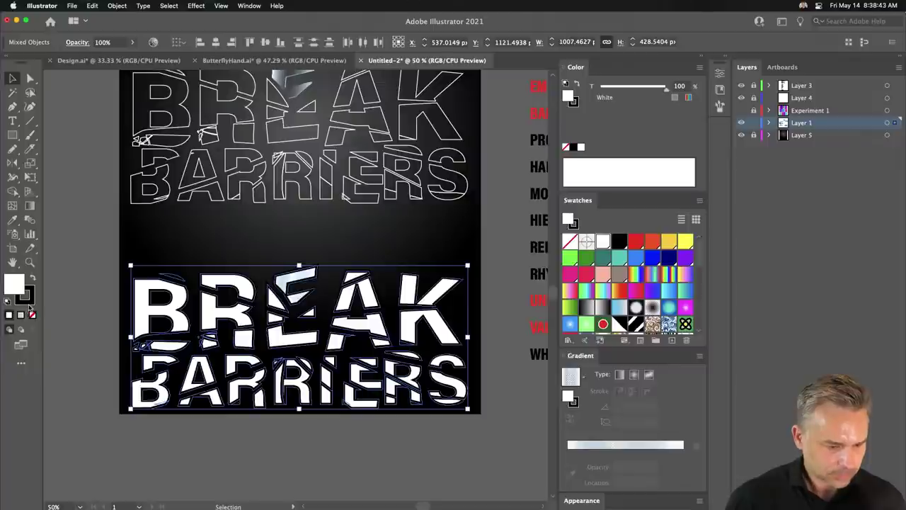
{"action": "left_click", "coordinate": [29, 304]}
{"action": "left_click", "coordinate": [31, 315]}
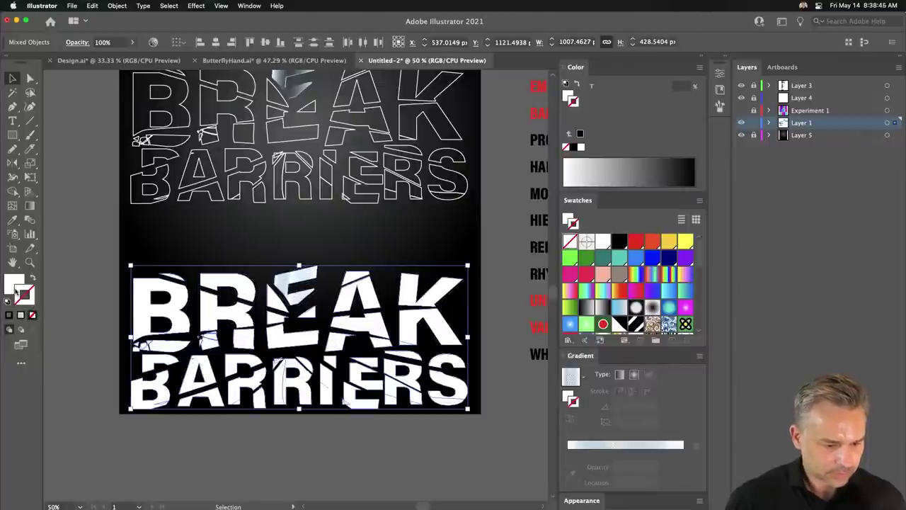
{"action": "left_click", "coordinate": [14, 283]}
{"action": "left_click_drag", "start_coordinate": [177, 318], "coordinate": [177, 304]}
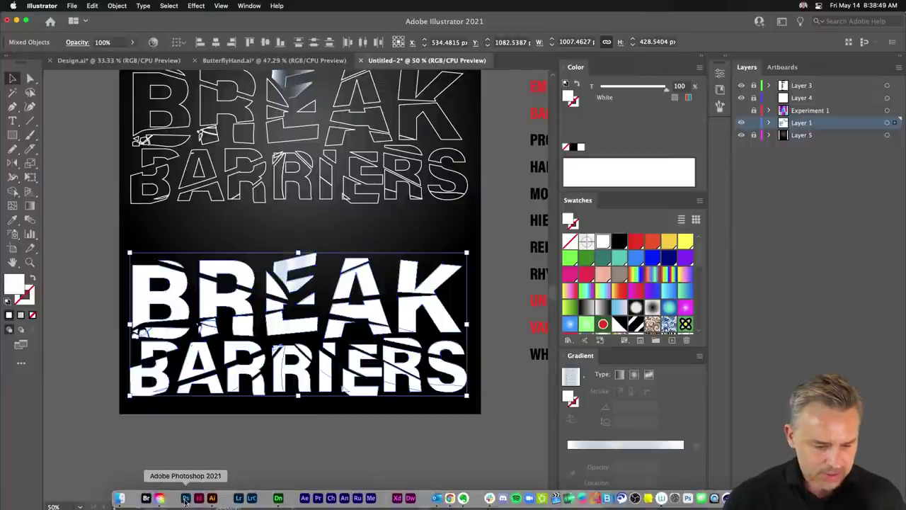
Step: Create a new Photoshop document and paste the BREAK BARRIERS artwork as a Smart Object
{"action": "left_click", "coordinate": [186, 499]}
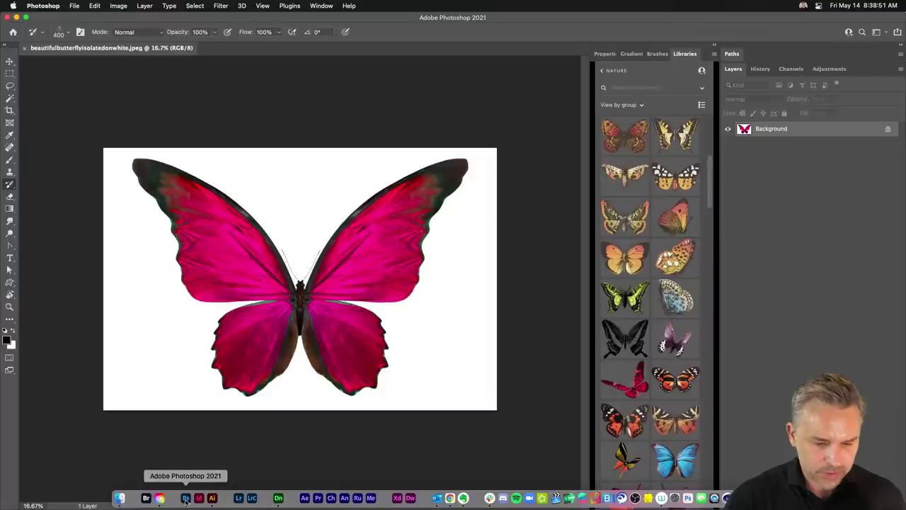
{"action": "left_click", "coordinate": [75, 6]}
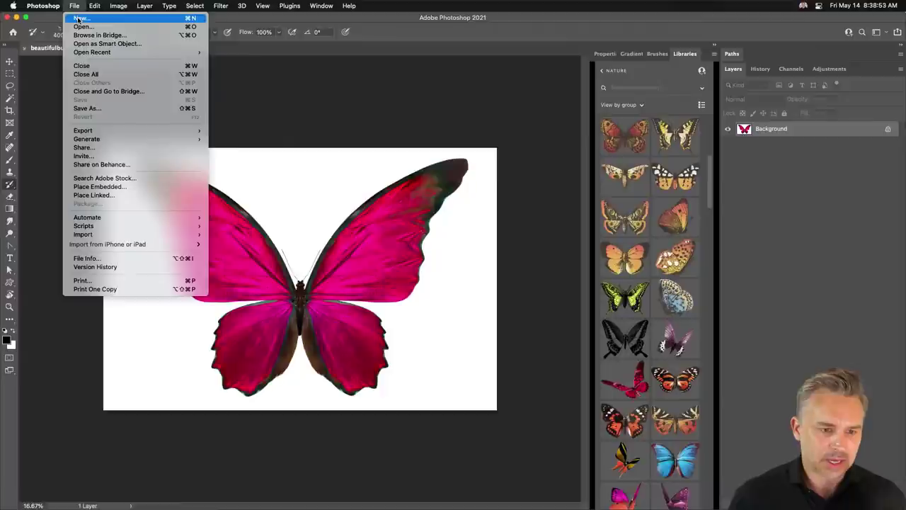
{"action": "left_click", "coordinate": [85, 18]}
{"action": "key", "text": "Return"}
{"action": "key", "text": "ctrl+v"}
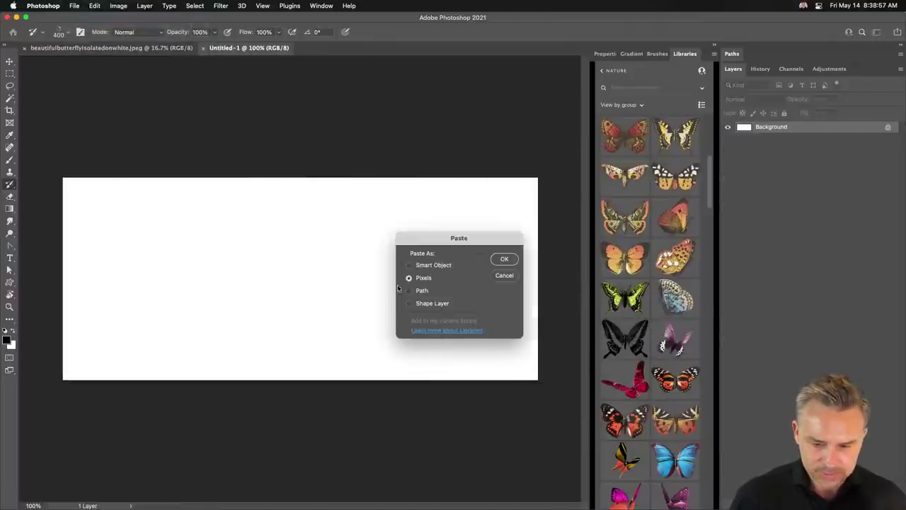
{"action": "left_click", "coordinate": [408, 304]}
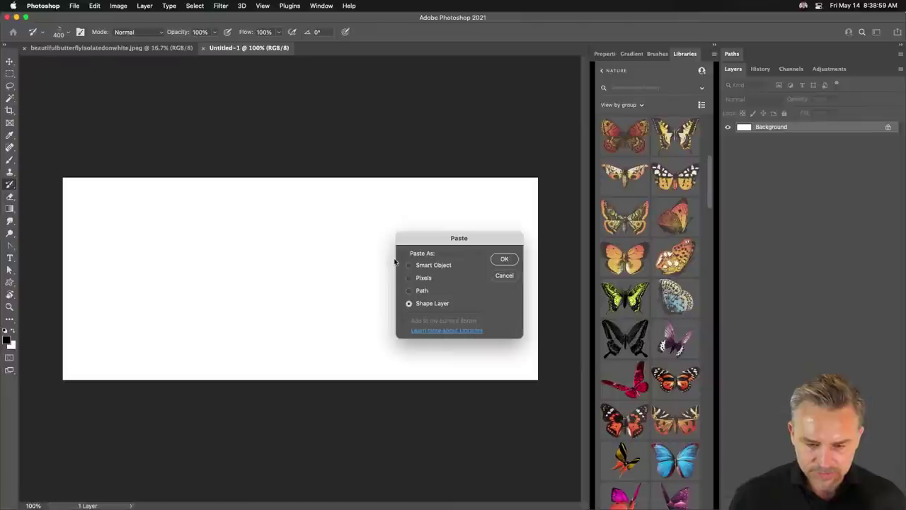
{"action": "left_click", "coordinate": [409, 266]}
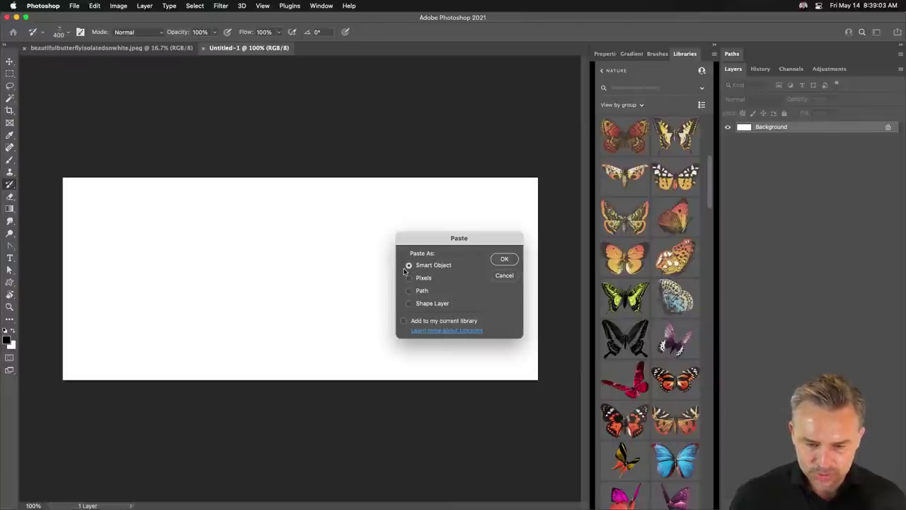
{"action": "left_click", "coordinate": [504, 259]}
{"action": "key", "text": "Return"}
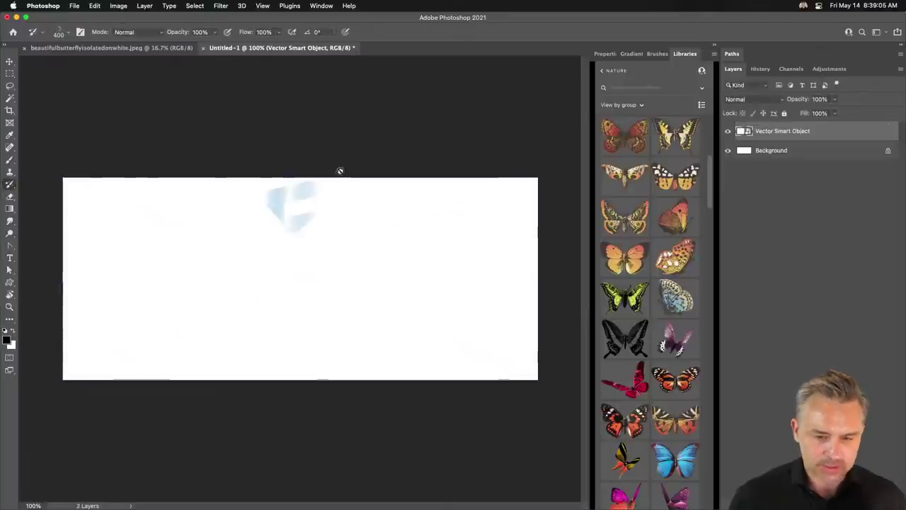
Step: Fill the Background layer with black and target the Vector Smart Object layer
{"action": "left_click", "coordinate": [773, 150]}
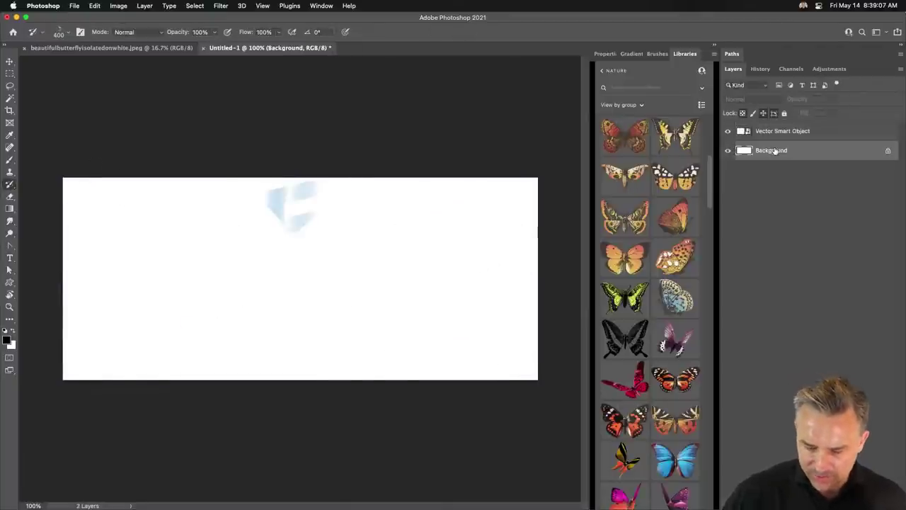
{"action": "key", "text": "alt+BackSpace"}
{"action": "left_click", "coordinate": [779, 132]}
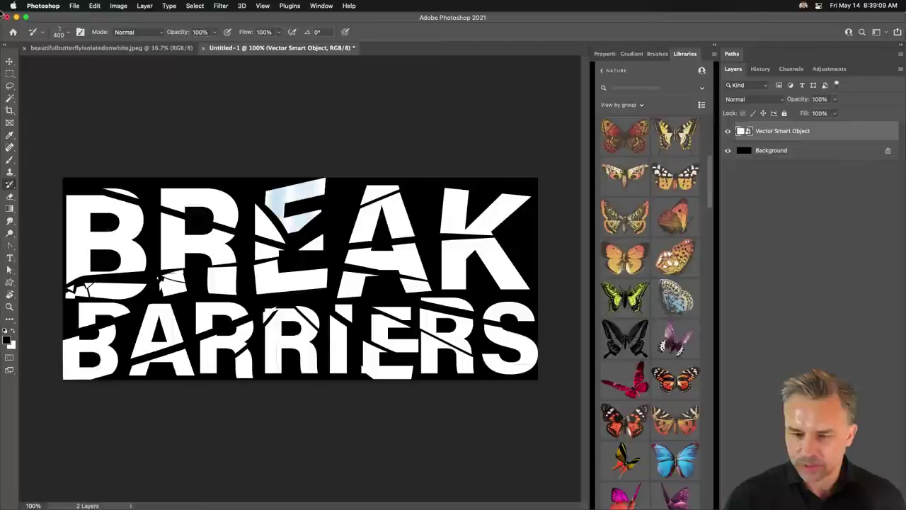
{"action": "left_click", "coordinate": [242, 6]}
{"action": "mouse_move", "coordinate": [271, 44]}
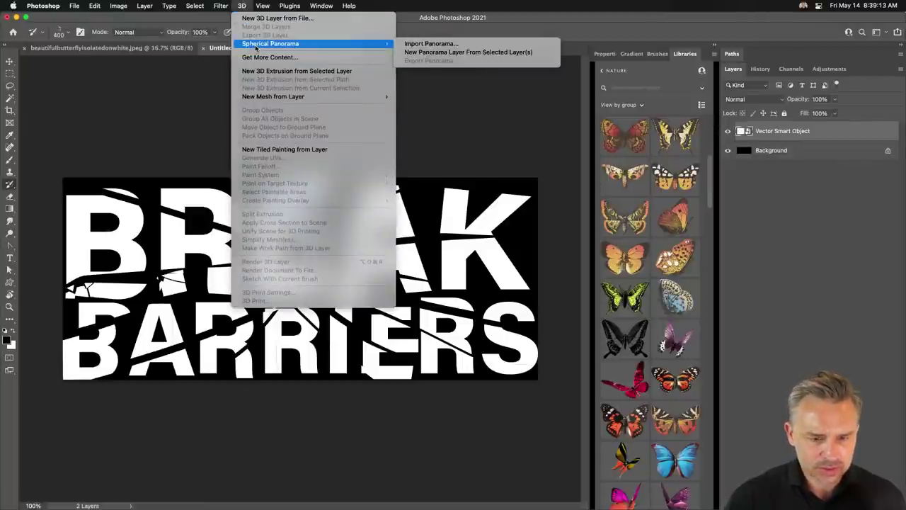
Step: Paste the artwork again as a shape layer, hide the smart object, and fill it light pink
{"action": "key", "text": "Escape"}
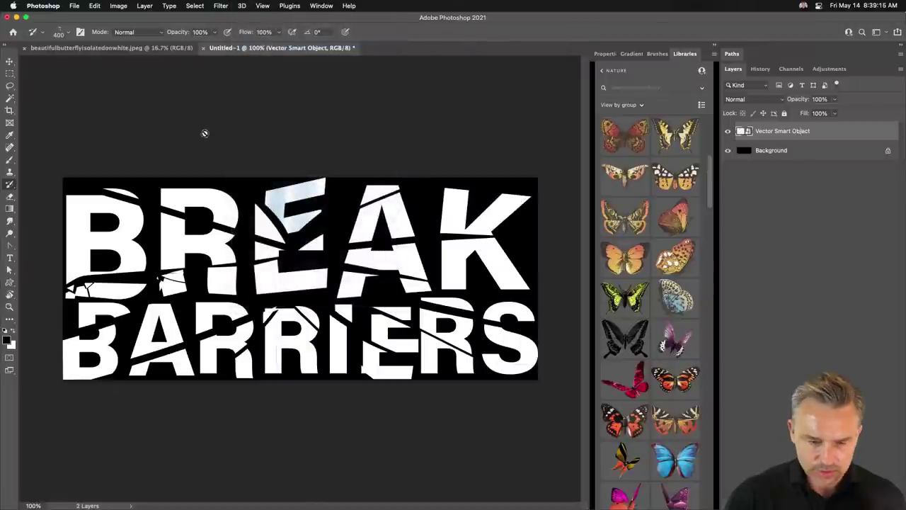
{"action": "key", "text": "ctrl+v"}
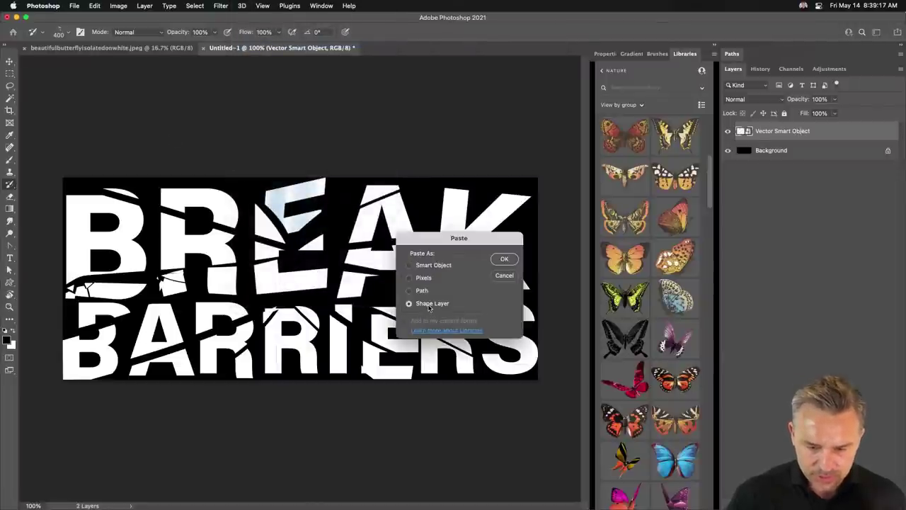
{"action": "left_click", "coordinate": [427, 303]}
{"action": "key", "text": "Return"}
{"action": "left_click", "coordinate": [727, 151]}
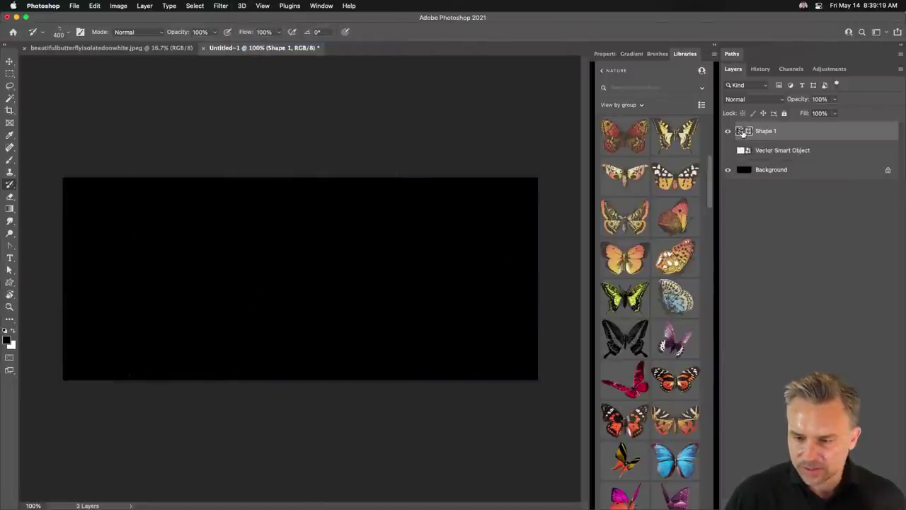
{"action": "double_click", "coordinate": [741, 133]}
{"action": "left_click_drag", "start_coordinate": [668, 217], "coordinate": [627, 176]}
{"action": "left_click", "coordinate": [808, 156]}
{"action": "key", "text": "y"}
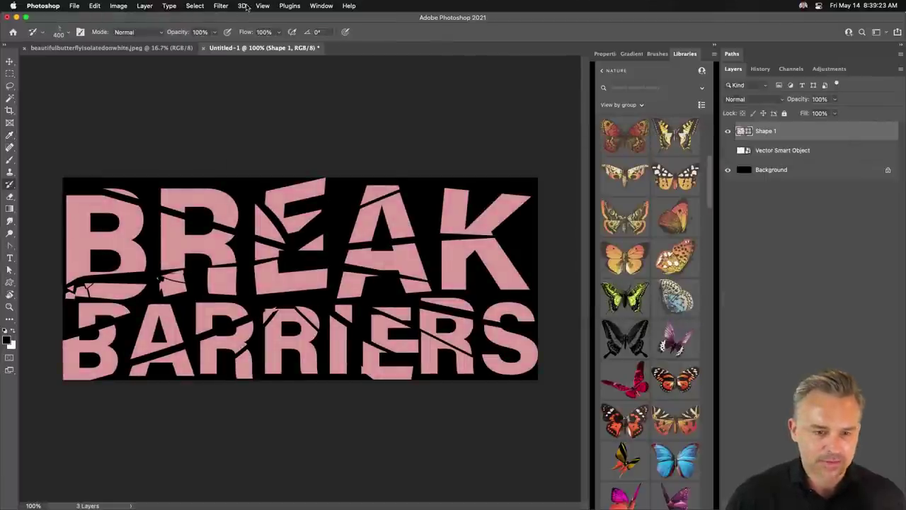
Step: Extrude the pink lettering into 3D, trying depths 10 and 5 before settling at 145.55 px
{"action": "left_click", "coordinate": [244, 6]}
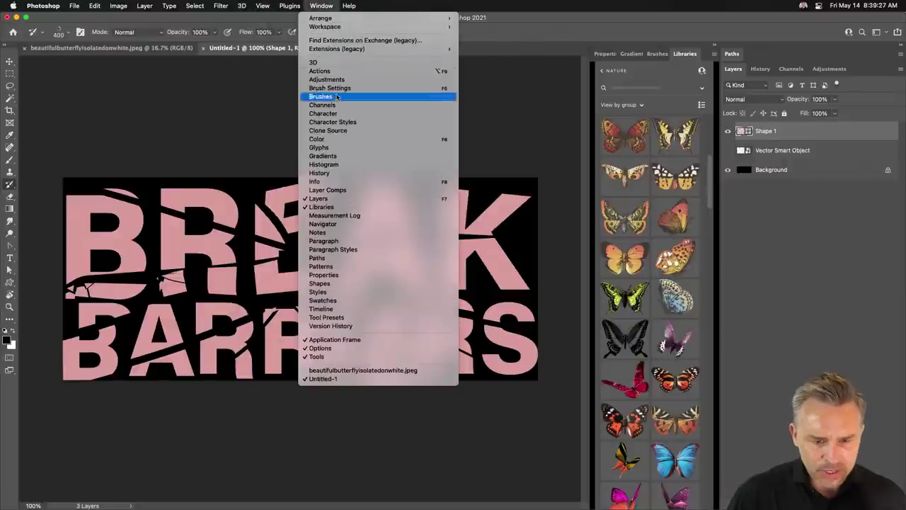
{"action": "left_click", "coordinate": [319, 62]}
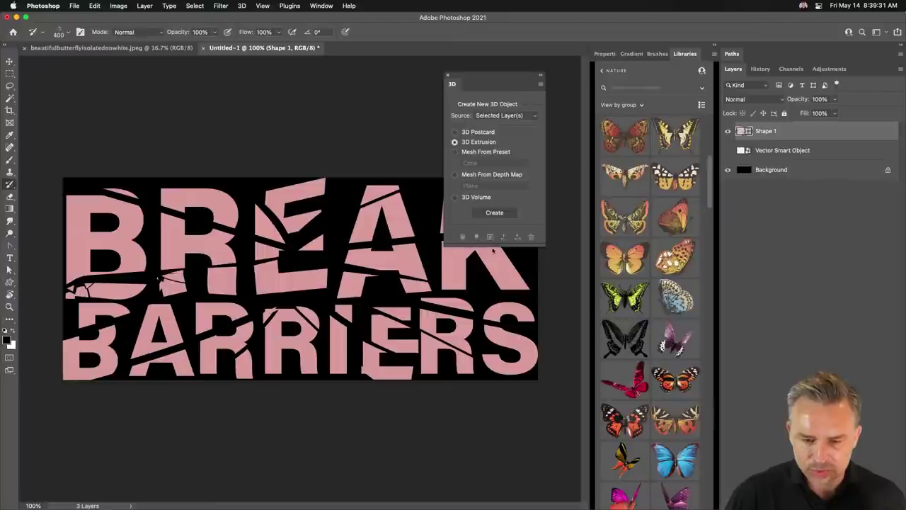
{"action": "mouse_move", "coordinate": [493, 243]}
{"action": "left_mouse_down"}
{"action": "mouse_move", "coordinate": [501, 289]}
{"action": "mouse_move", "coordinate": [501, 265]}
{"action": "left_mouse_up"}
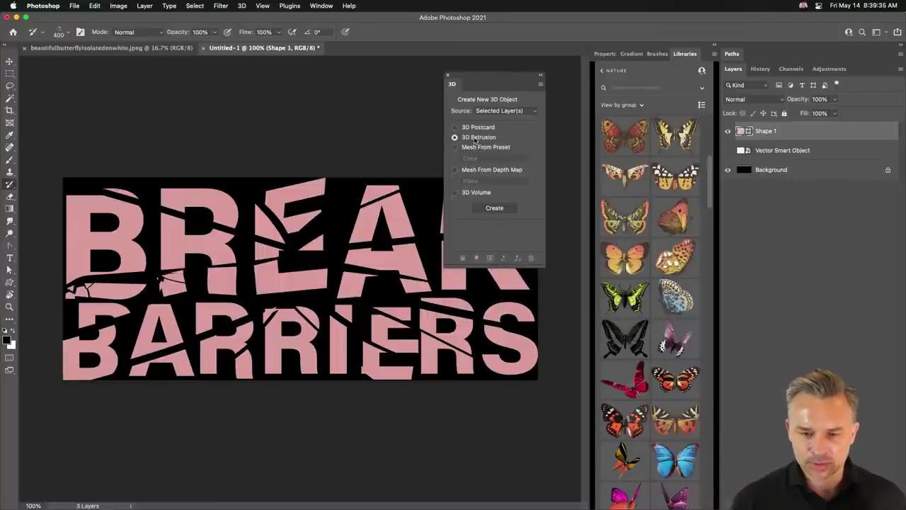
{"action": "left_click", "coordinate": [495, 208]}
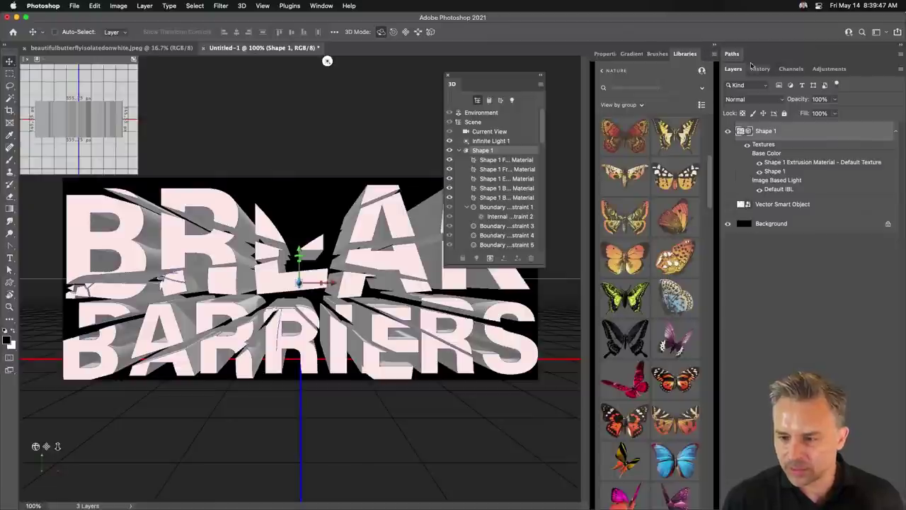
{"action": "left_click", "coordinate": [611, 55]}
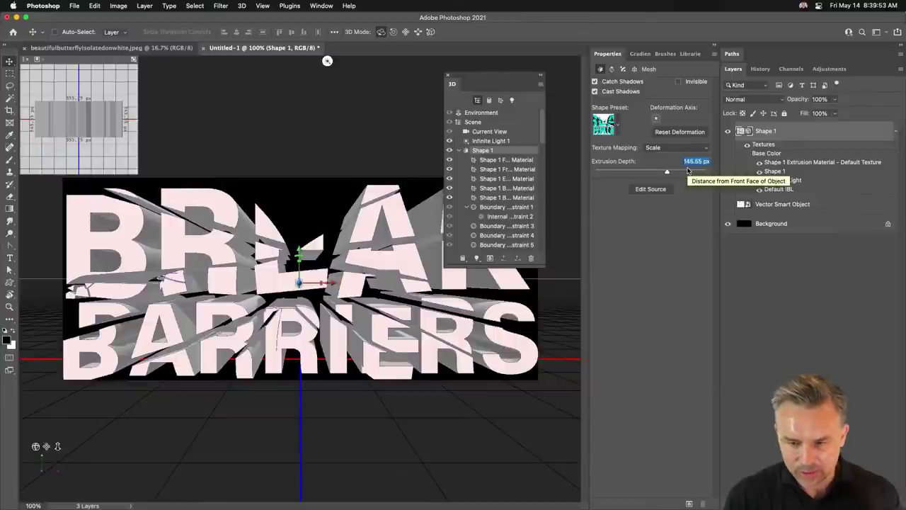
{"action": "type", "text": "10"}
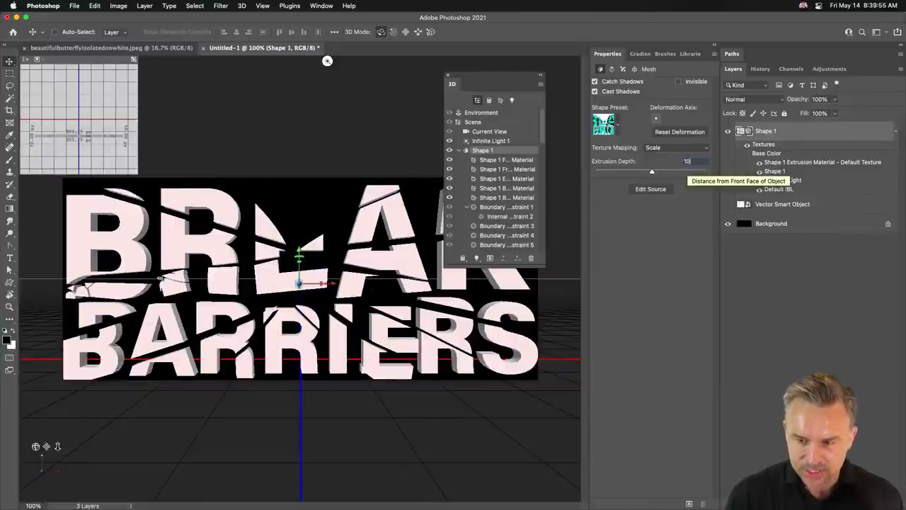
{"action": "key", "text": "BackSpace"}
{"action": "key", "text": "BackSpace"}
{"action": "type", "text": "5"}
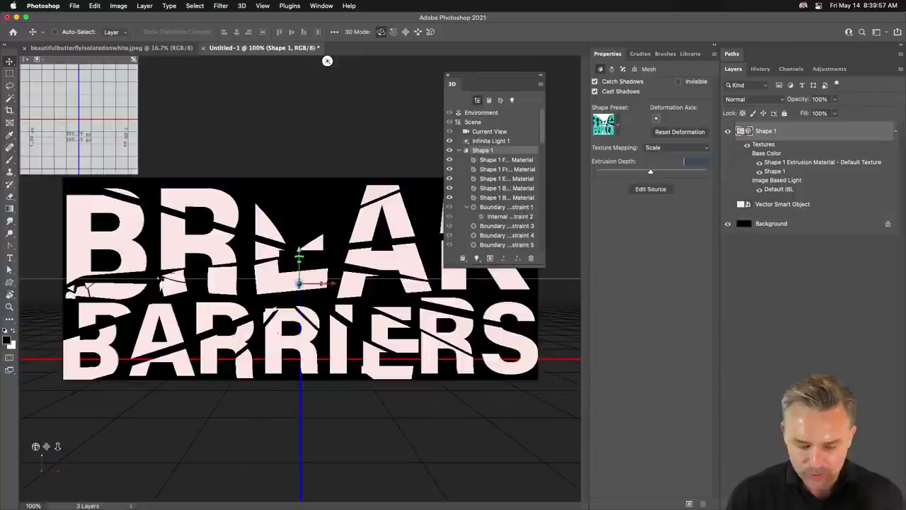
{"action": "left_click_drag", "start_coordinate": [651, 171], "coordinate": [673, 170]}
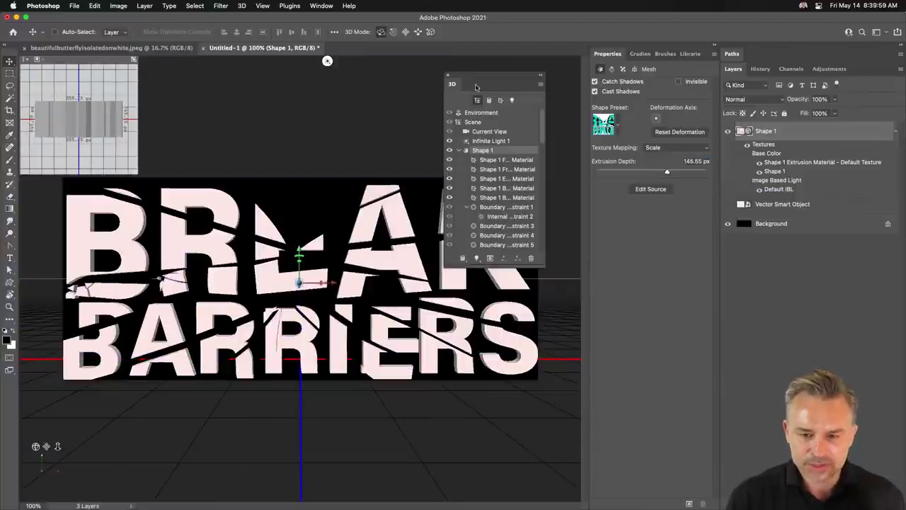
Step: Close the 3D panel, reopen it via Window > 3D, and select the scene camera
{"action": "left_click_drag", "start_coordinate": [476, 87], "coordinate": [518, 78]}
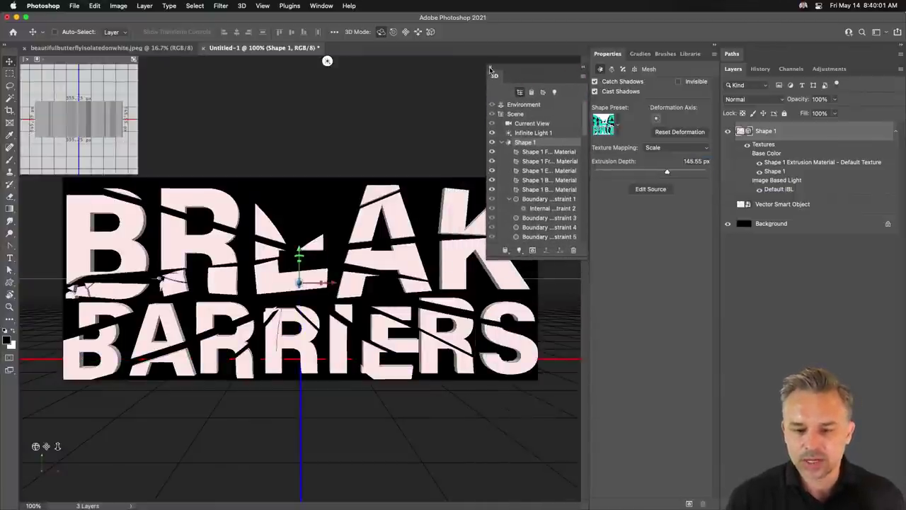
{"action": "left_click", "coordinate": [490, 68]}
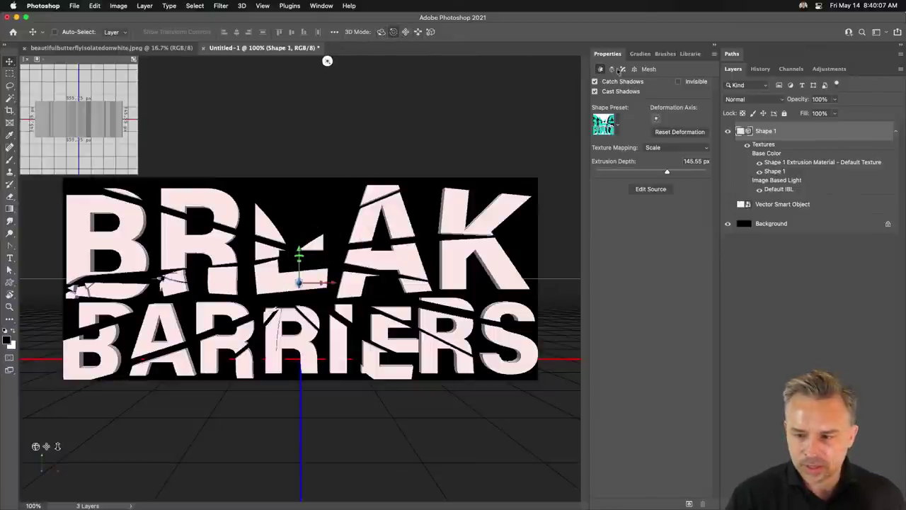
{"action": "left_click", "coordinate": [320, 6]}
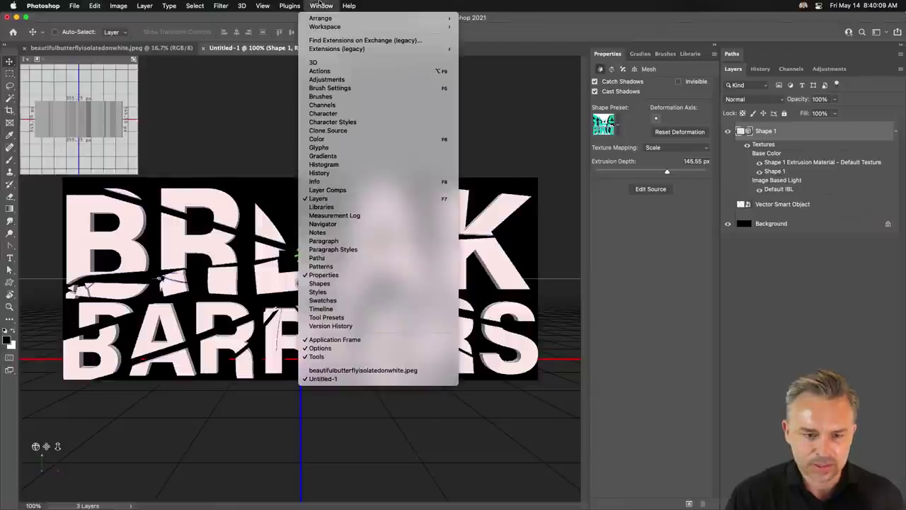
{"action": "left_click", "coordinate": [327, 62]}
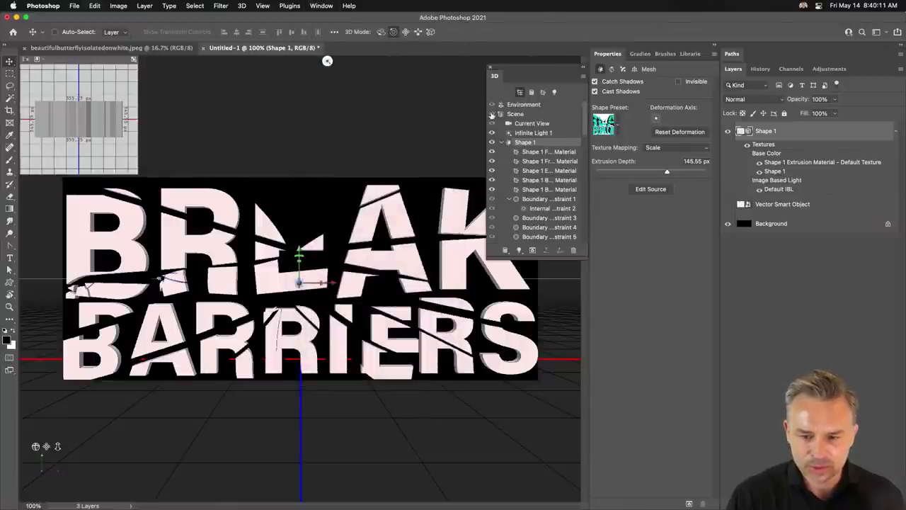
{"action": "left_click", "coordinate": [531, 123]}
Step: Set Shape 1's extrusion depth to 2 px, orbiting around the text and back to a frontal view
{"action": "left_click_drag", "start_coordinate": [389, 267], "coordinate": [395, 239]}
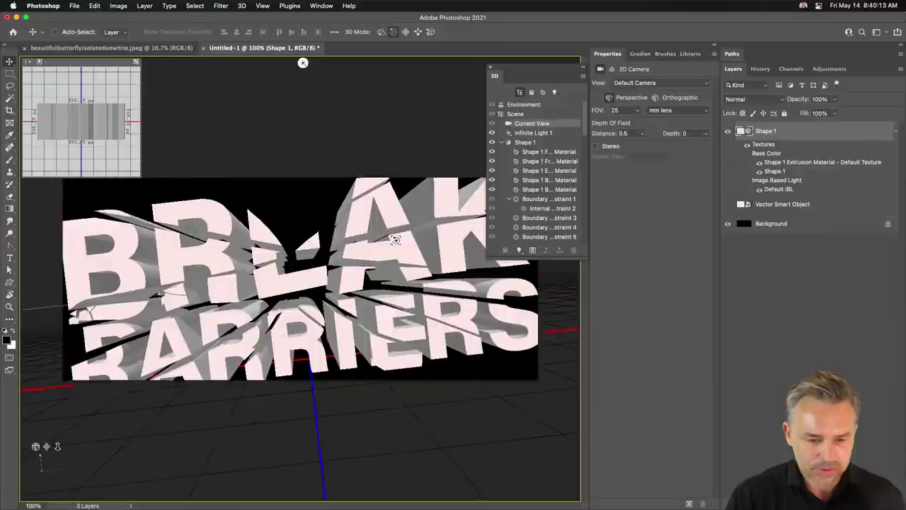
{"action": "left_click_drag", "start_coordinate": [364, 273], "coordinate": [383, 272]}
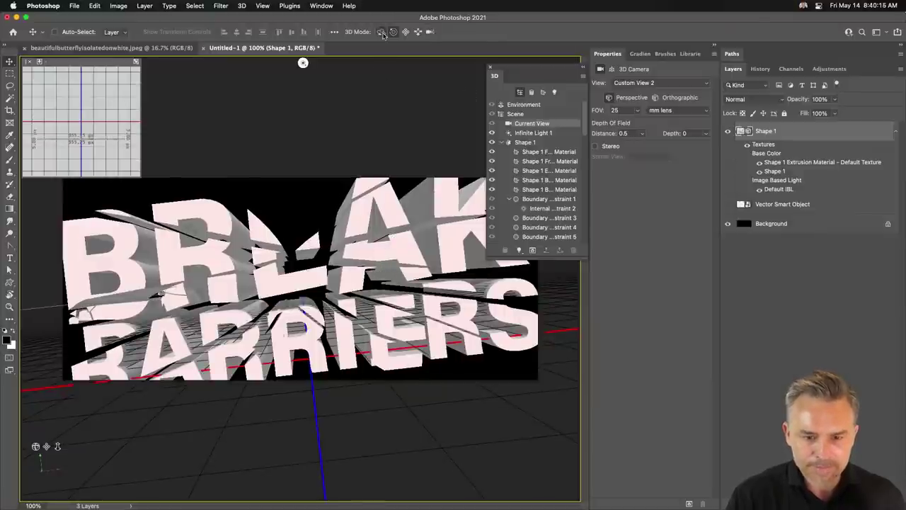
{"action": "mouse_move", "coordinate": [383, 36]}
{"action": "left_mouse_down"}
{"action": "mouse_move", "coordinate": [172, 293]}
{"action": "mouse_move", "coordinate": [249, 277]}
{"action": "left_mouse_up"}
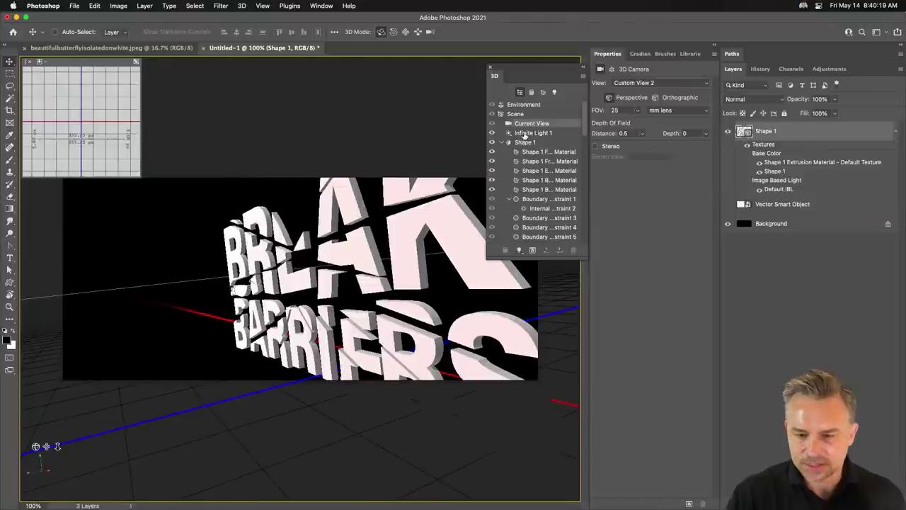
{"action": "left_click", "coordinate": [526, 142]}
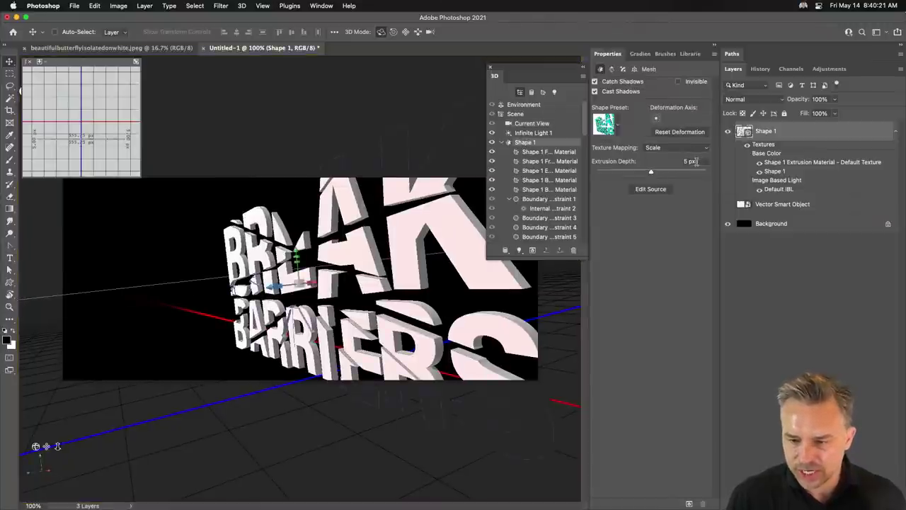
{"action": "left_click", "coordinate": [611, 70]}
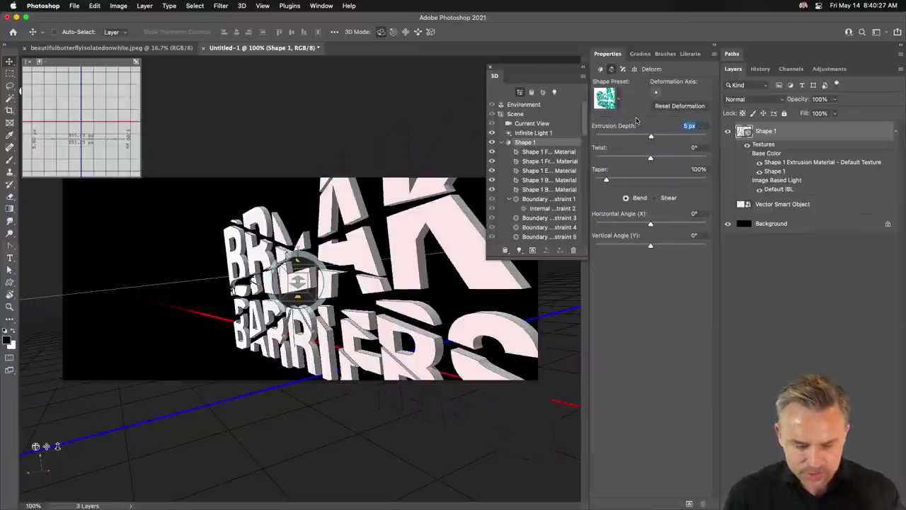
{"action": "type", "text": "2"}
{"action": "key", "text": "Return"}
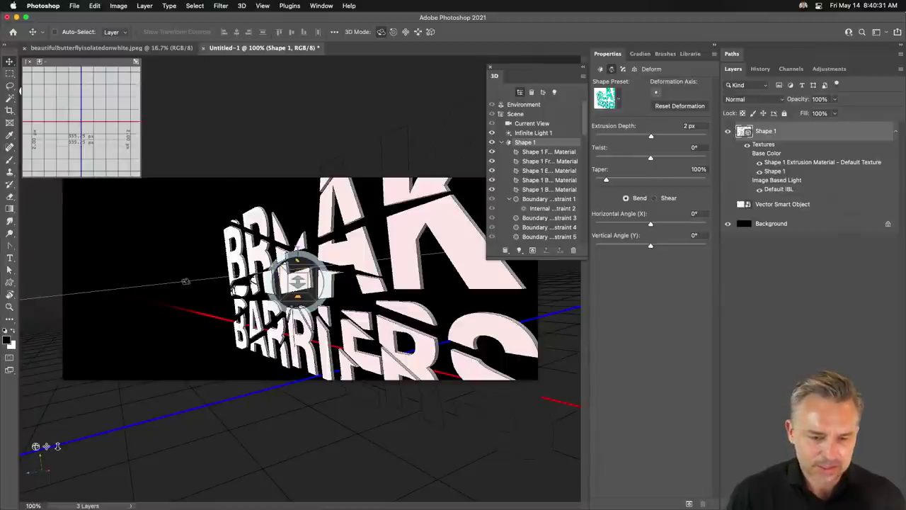
{"action": "mouse_move", "coordinate": [185, 281]}
{"action": "left_mouse_down"}
{"action": "mouse_move", "coordinate": [85, 283]}
{"action": "mouse_move", "coordinate": [190, 290]}
{"action": "mouse_move", "coordinate": [197, 275]}
{"action": "mouse_move", "coordinate": [195, 296]}
{"action": "left_mouse_up"}
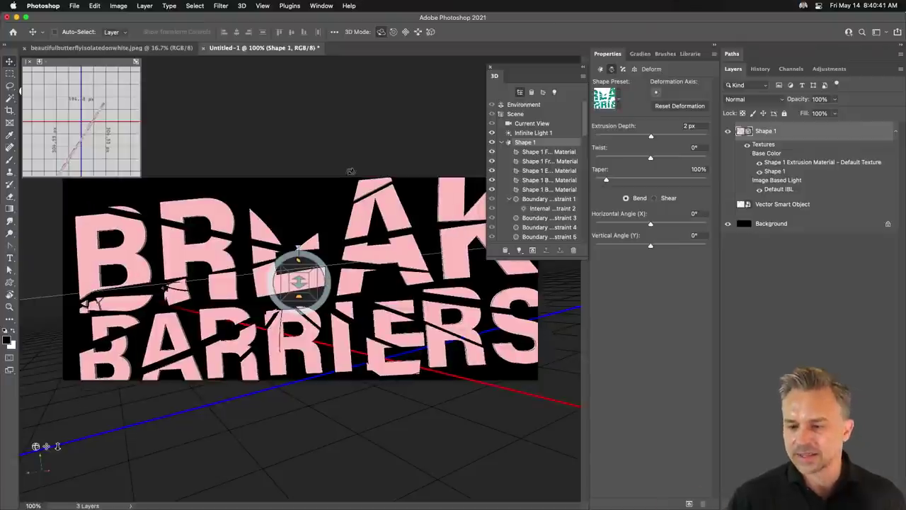
Step: Open Shape 1's flat source shape from the mesh settings, then close it again
{"action": "left_click", "coordinate": [507, 143]}
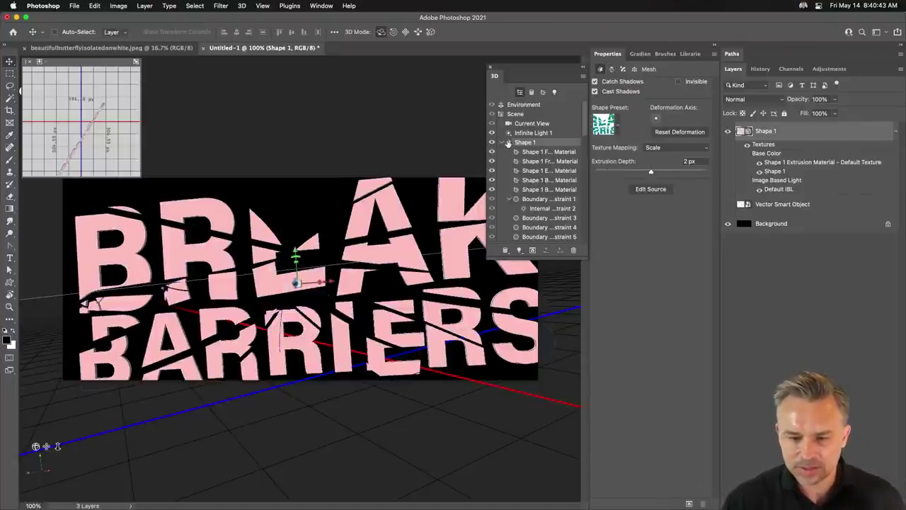
{"action": "left_click", "coordinate": [648, 190]}
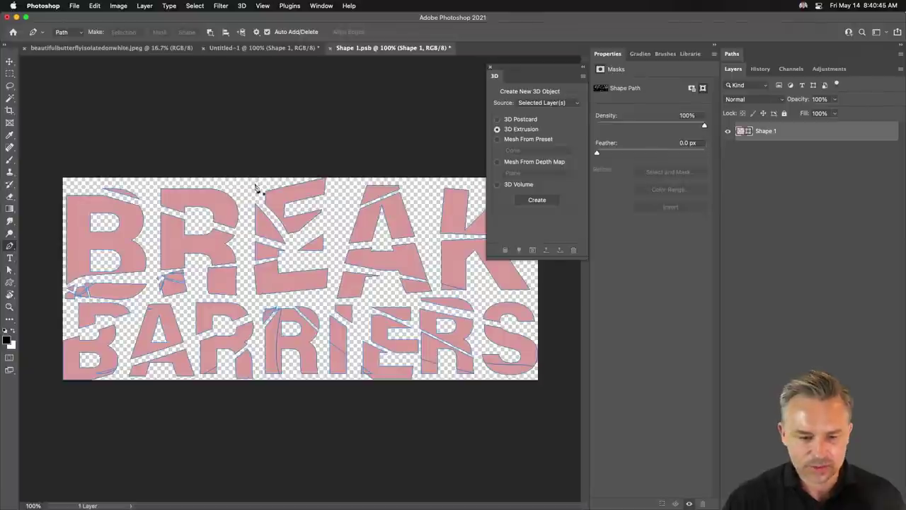
{"action": "left_click_drag", "start_coordinate": [556, 85], "coordinate": [543, 287]}
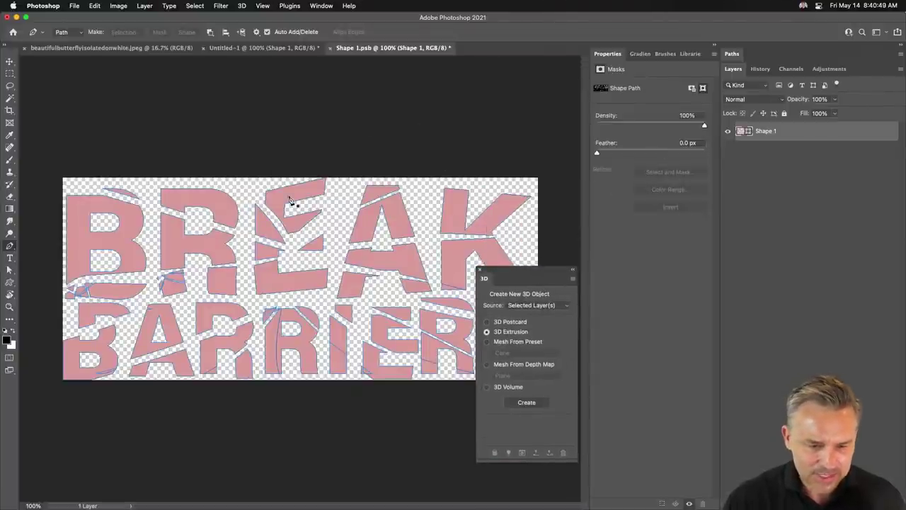
{"action": "key", "text": "v"}
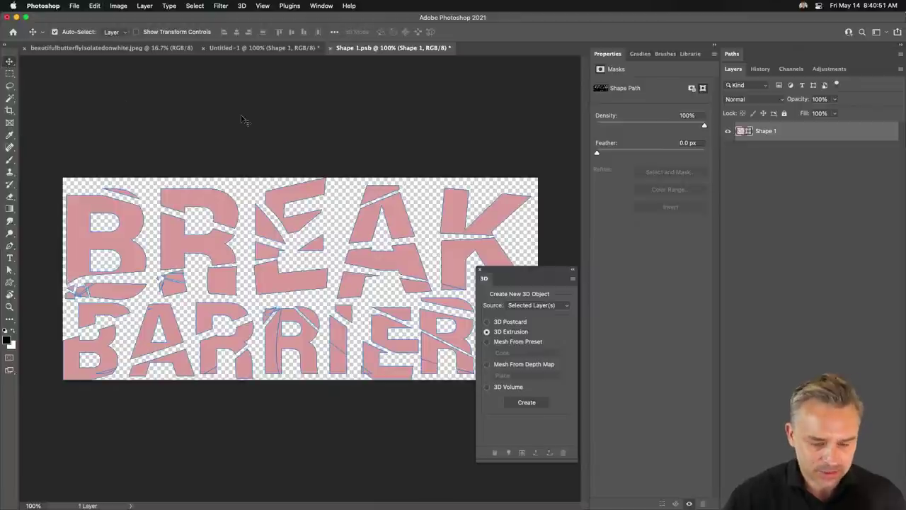
{"action": "key", "text": "Return"}
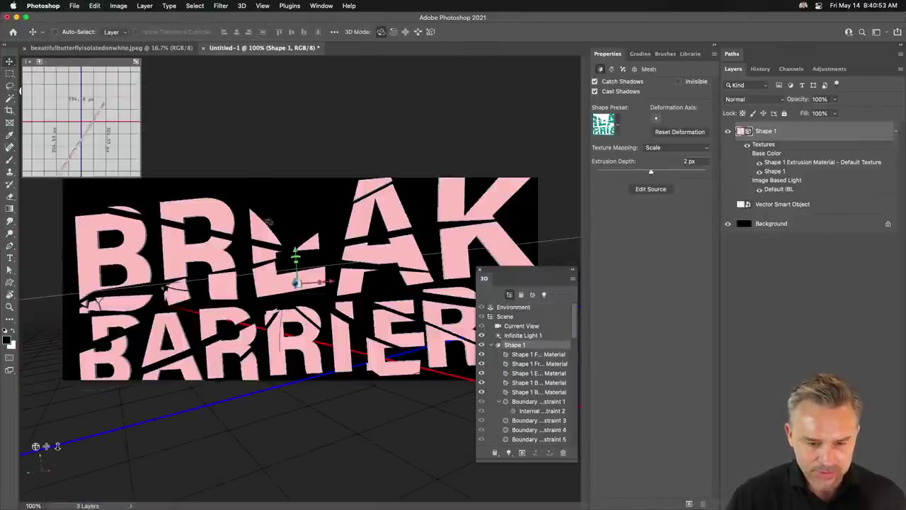
Step: Toggle the black Background layer off and on, then reopen and close the source shape
{"action": "left_click", "coordinate": [727, 225]}
{"action": "left_click", "coordinate": [727, 225]}
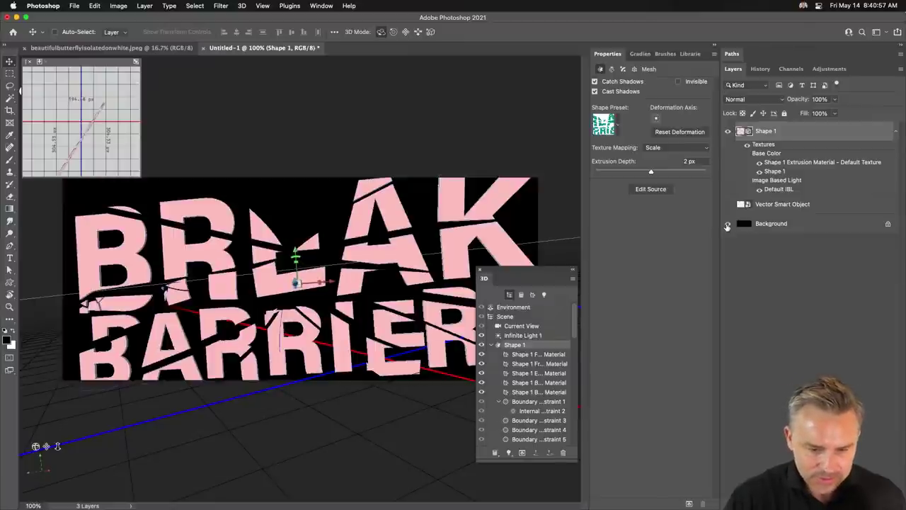
{"action": "left_click", "coordinate": [650, 189]}
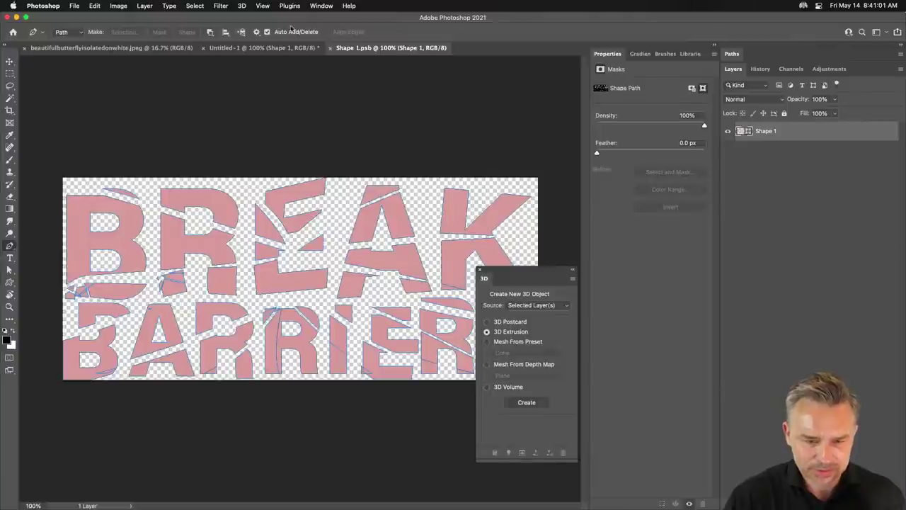
{"action": "left_click", "coordinate": [331, 48]}
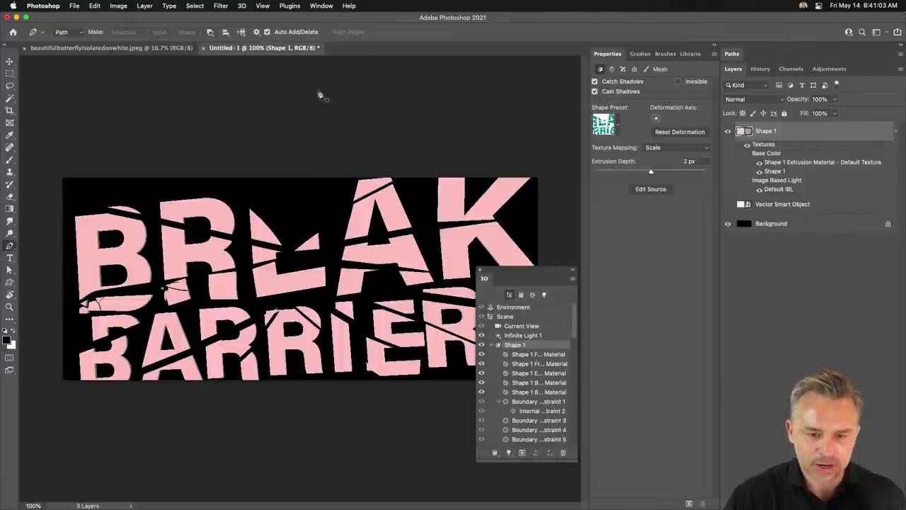
{"action": "left_click", "coordinate": [242, 5]}
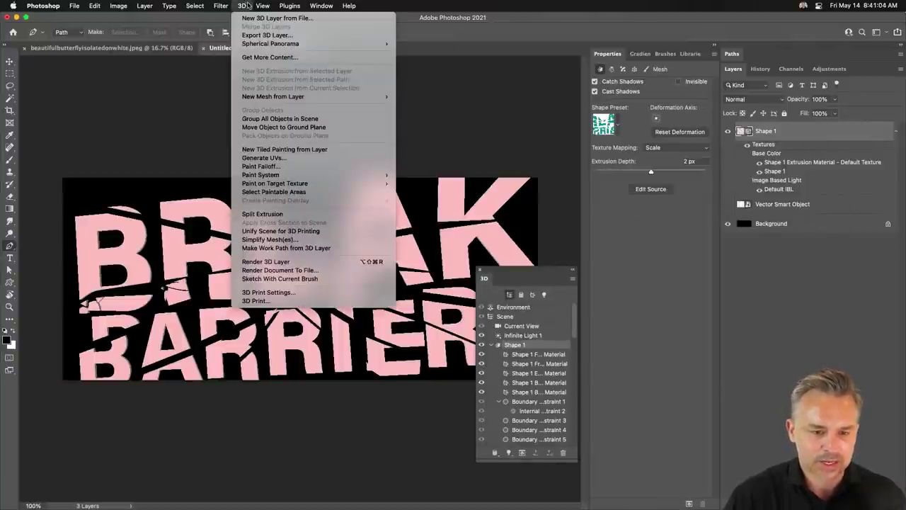
Step: Export the 3D layer as a Wavefront OBJ file named Breaking.obj to the Desktop
{"action": "left_click", "coordinate": [262, 36]}
{"action": "left_click", "coordinate": [411, 202]}
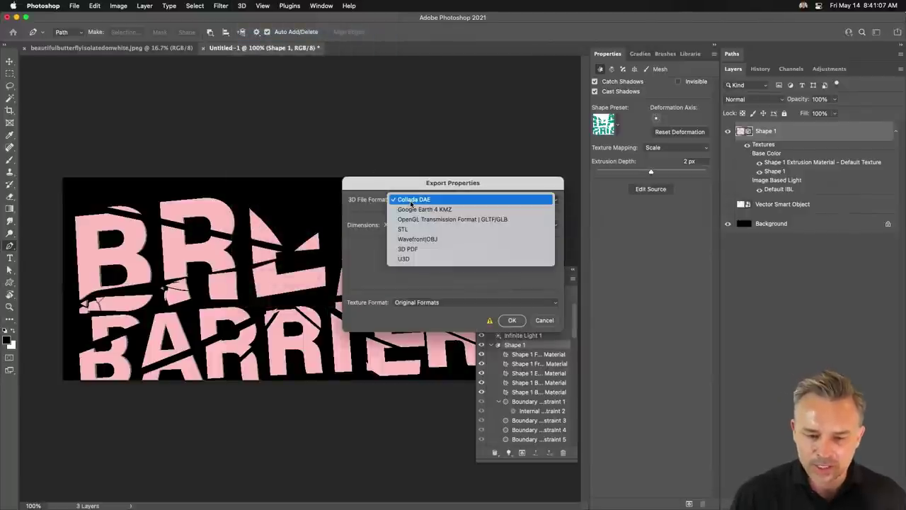
{"action": "left_click", "coordinate": [440, 240]}
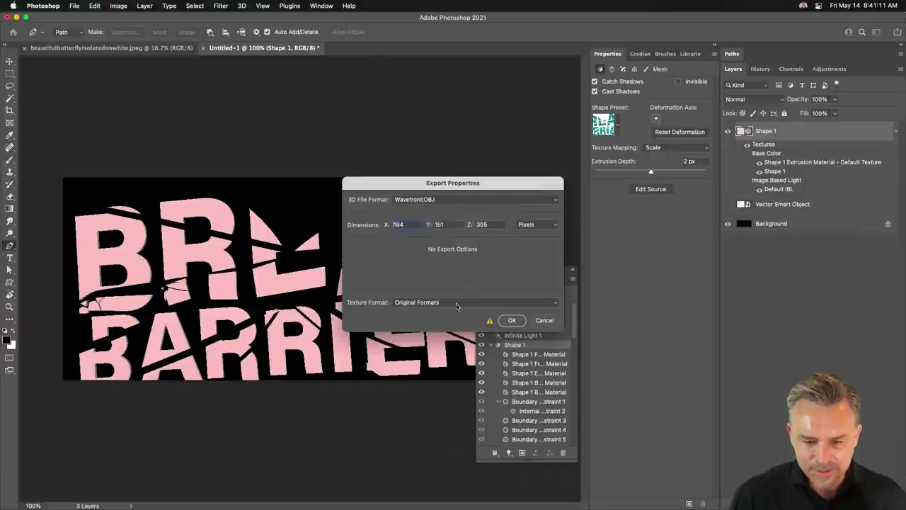
{"action": "left_click", "coordinate": [514, 321]}
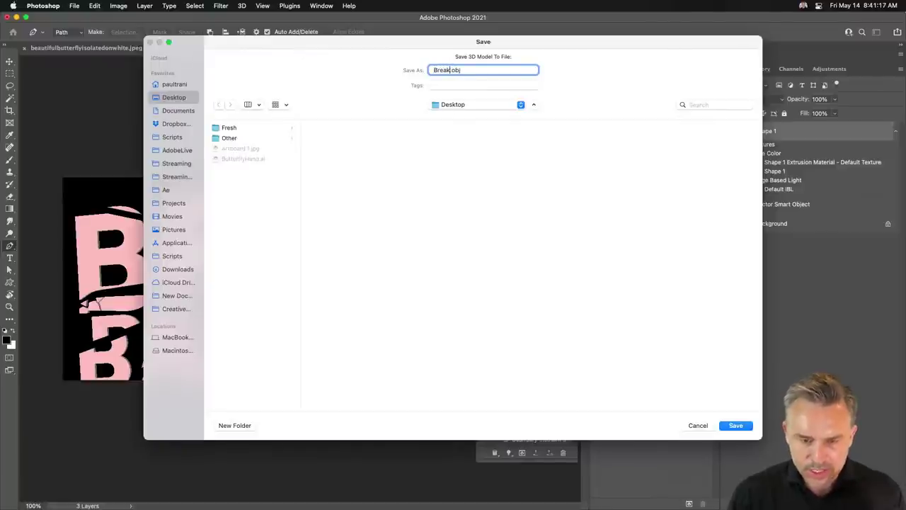
{"action": "key", "text": "Return"}
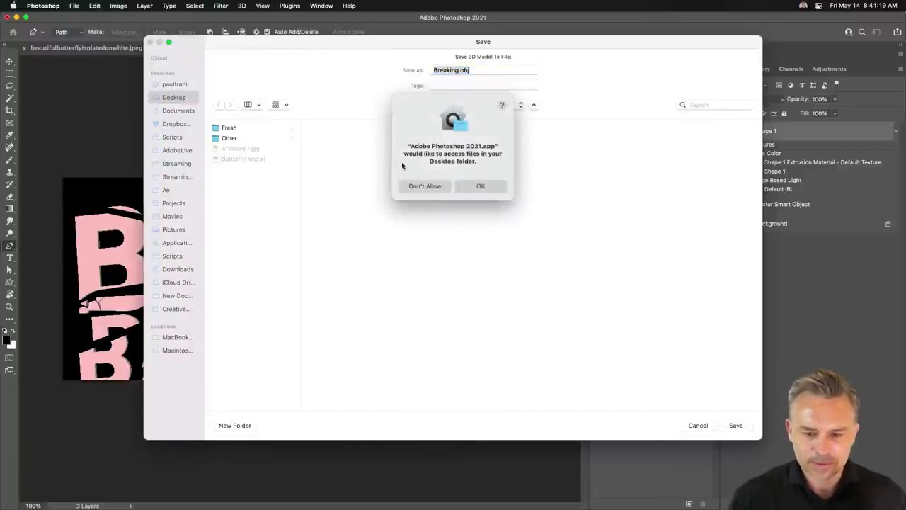
{"action": "left_click", "coordinate": [481, 187]}
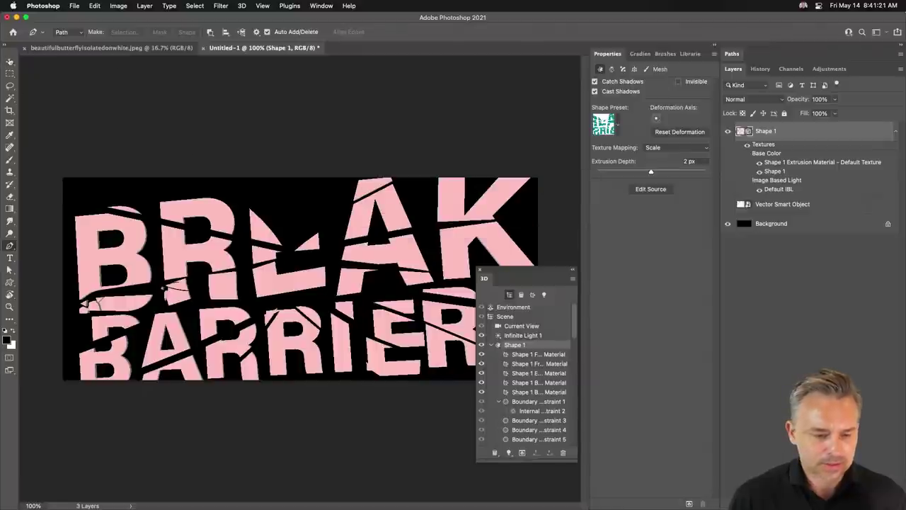
{"action": "left_click", "coordinate": [479, 270]}
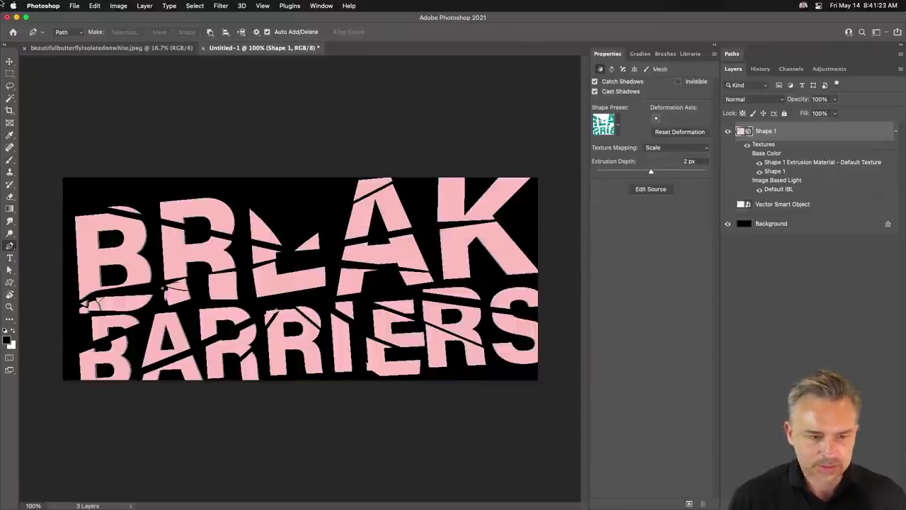
Step: Minimize Illustrator, Evernote and the browser, then drag Breaking.obj from the desktop into Dimension
{"action": "key", "text": "super+Tab"}
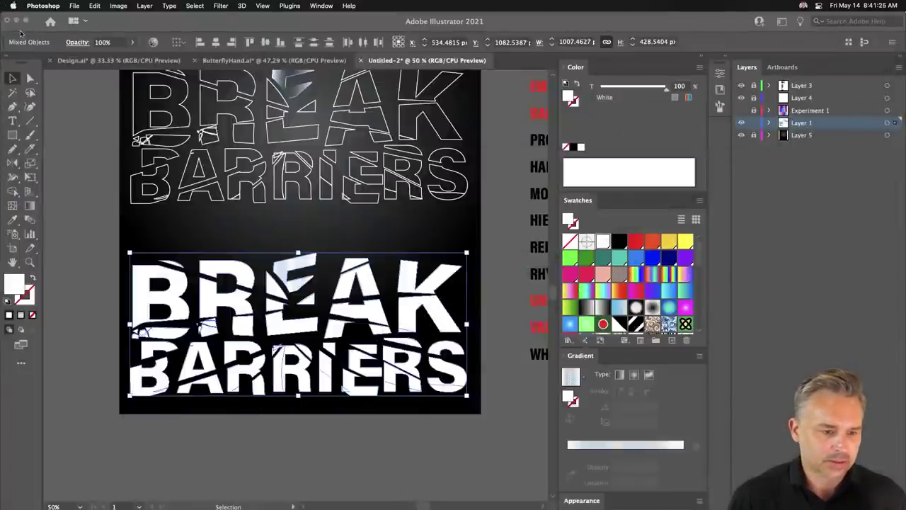
{"action": "left_click", "coordinate": [17, 20]}
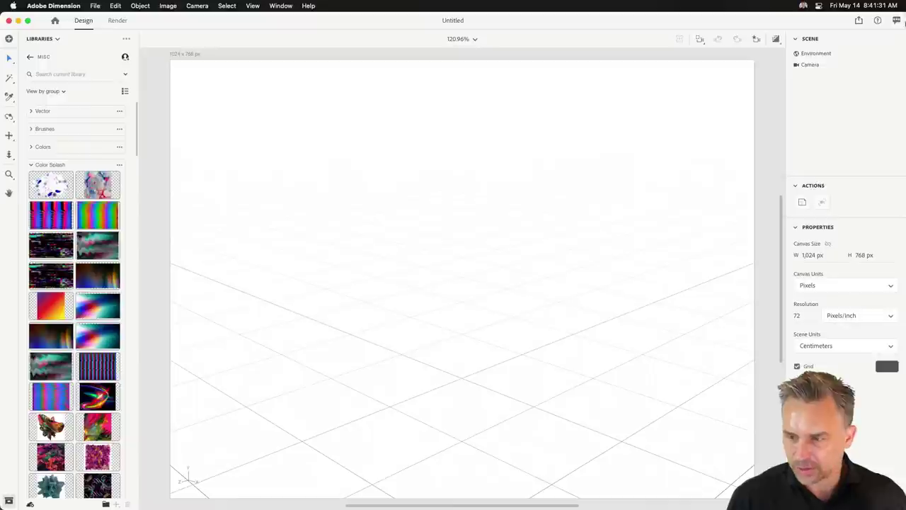
{"action": "left_click_drag", "start_coordinate": [905, 32], "coordinate": [730, 32]}
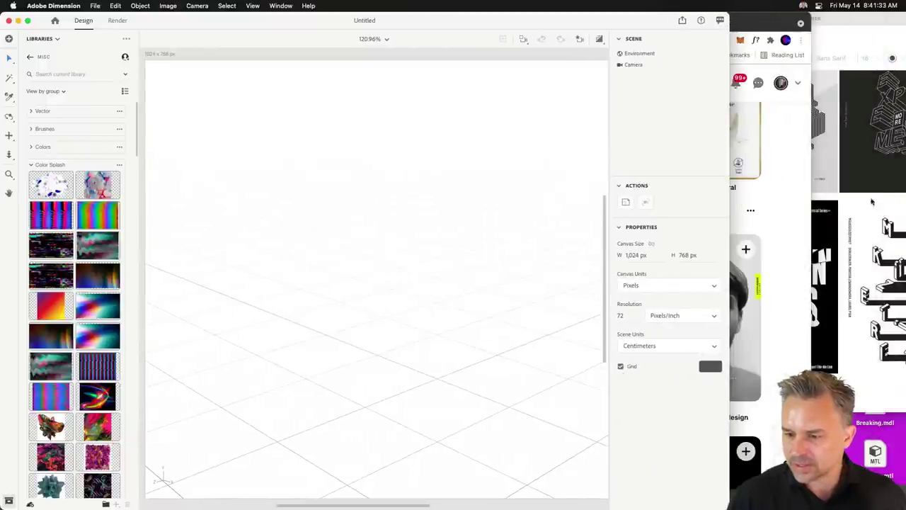
{"action": "left_click", "coordinate": [741, 31]}
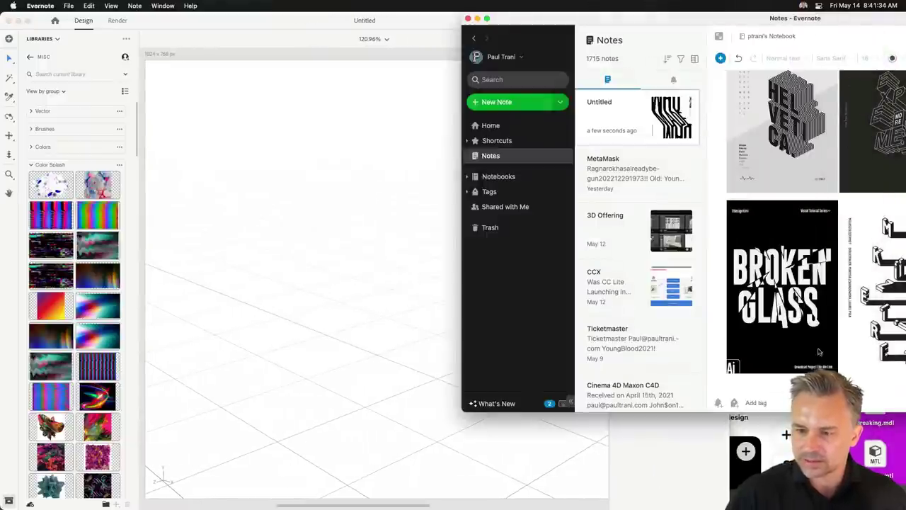
{"action": "left_click", "coordinate": [477, 20]}
{"action": "left_click", "coordinate": [799, 203]}
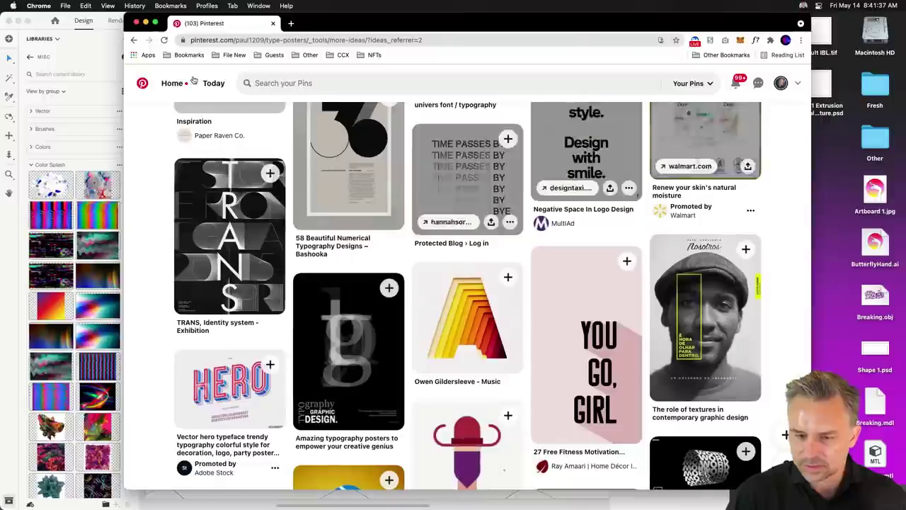
{"action": "left_click", "coordinate": [146, 23]}
{"action": "left_click", "coordinate": [807, 234]}
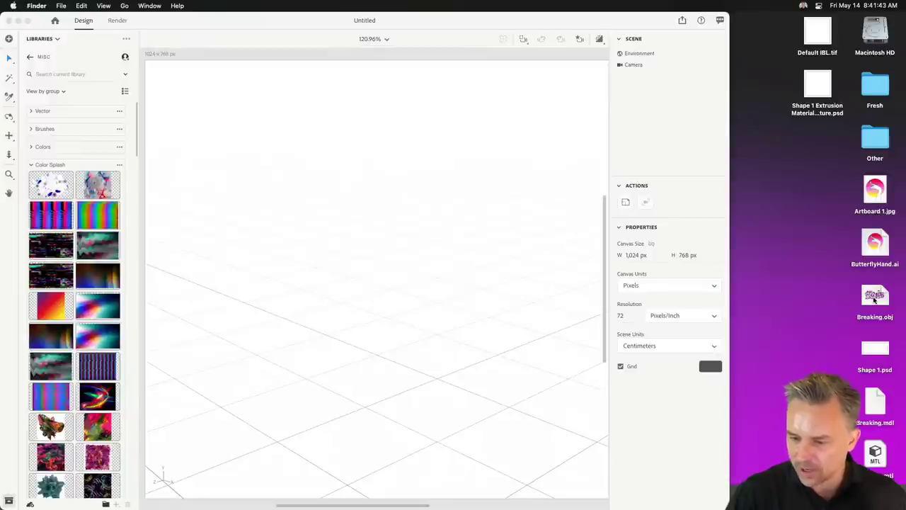
{"action": "left_click_drag", "start_coordinate": [875, 296], "coordinate": [305, 266]}
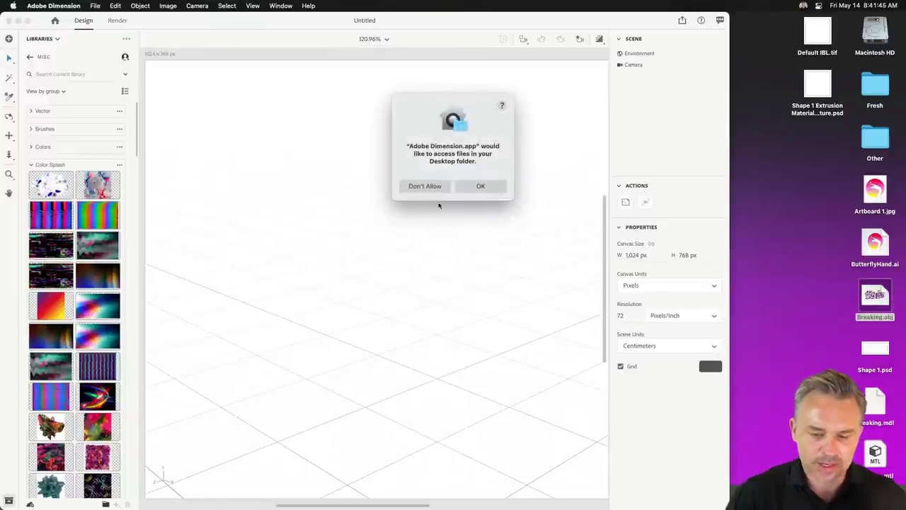
Step: Allow desktop access, fit and maximize the view, and rotate the model -13° on Y
{"action": "left_click", "coordinate": [476, 186]}
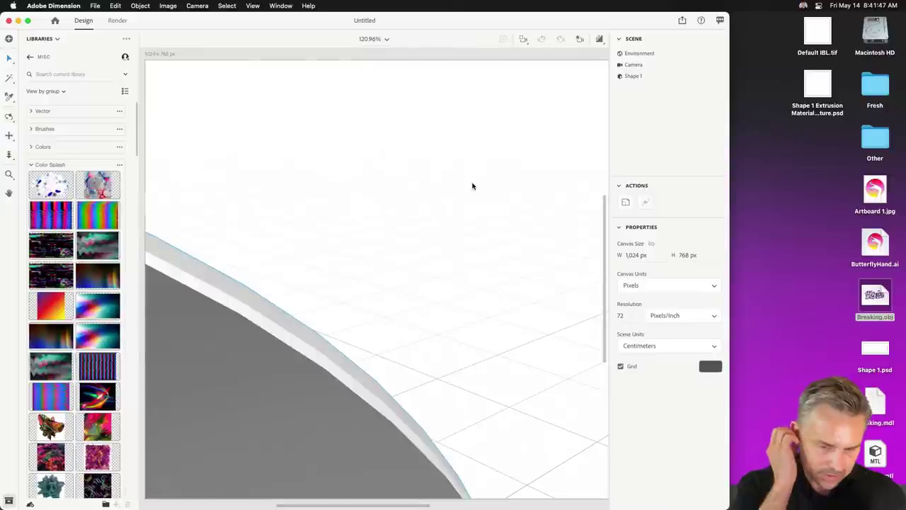
{"action": "left_click", "coordinate": [521, 39]}
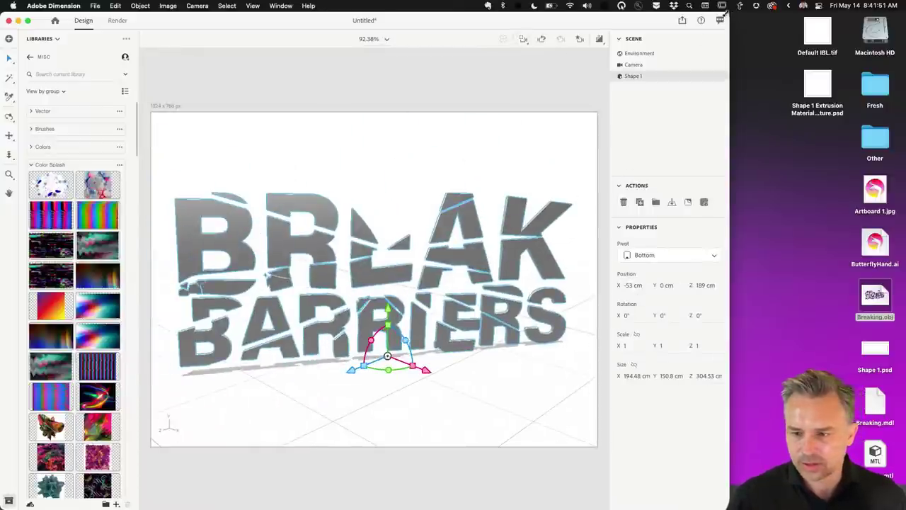
{"action": "double_click", "coordinate": [673, 20]}
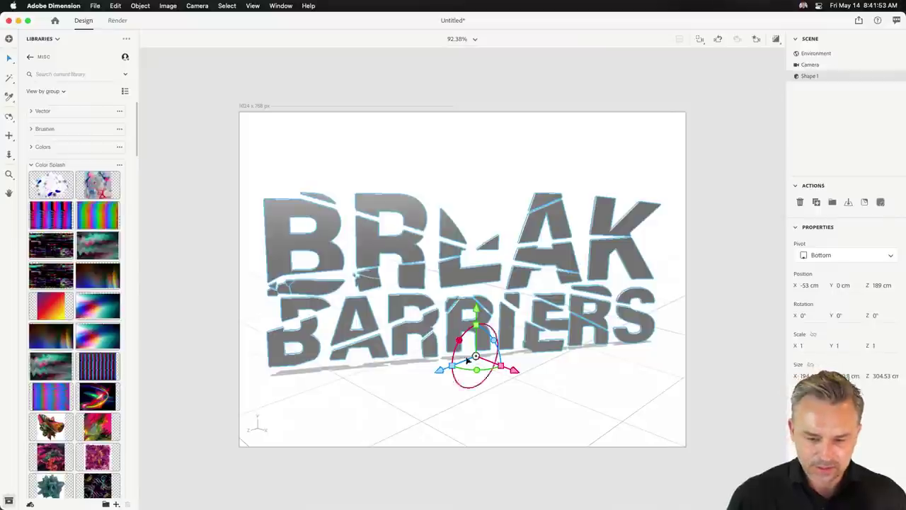
{"action": "left_click_drag", "start_coordinate": [496, 370], "coordinate": [489, 370]}
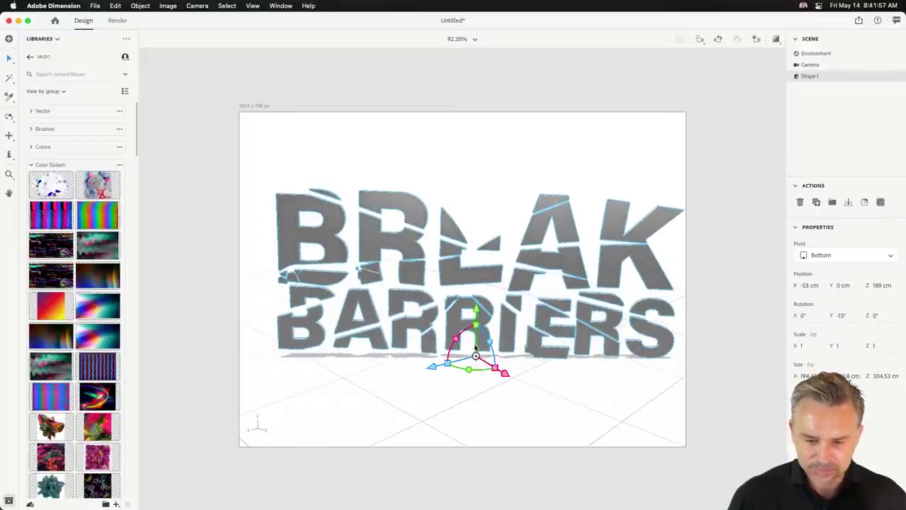
{"action": "left_click", "coordinate": [29, 58]}
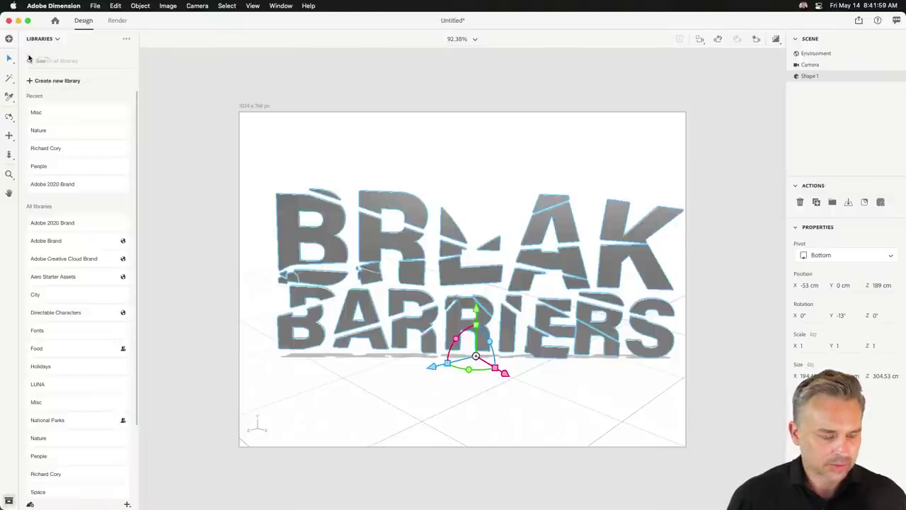
{"action": "left_click", "coordinate": [40, 39]}
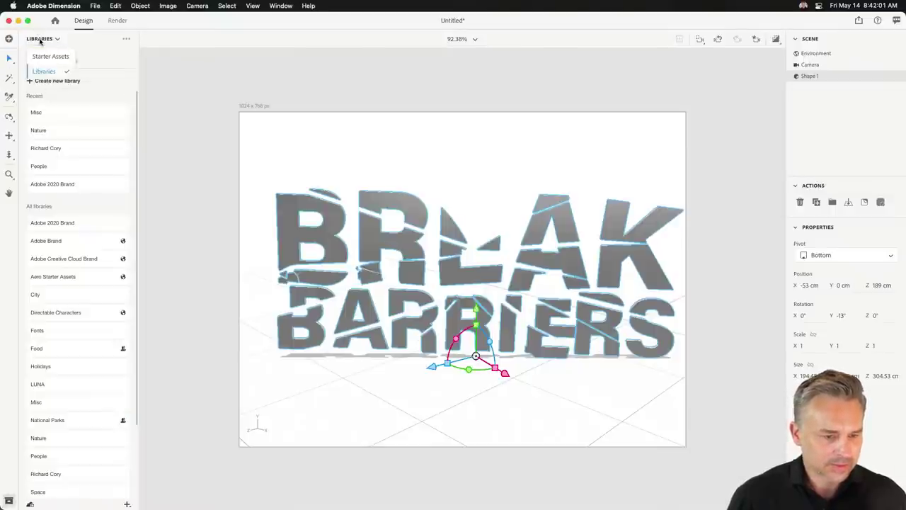
Step: Apply the Glass starter material to the BREAK BARRIERS lettering
{"action": "left_click", "coordinate": [41, 56]}
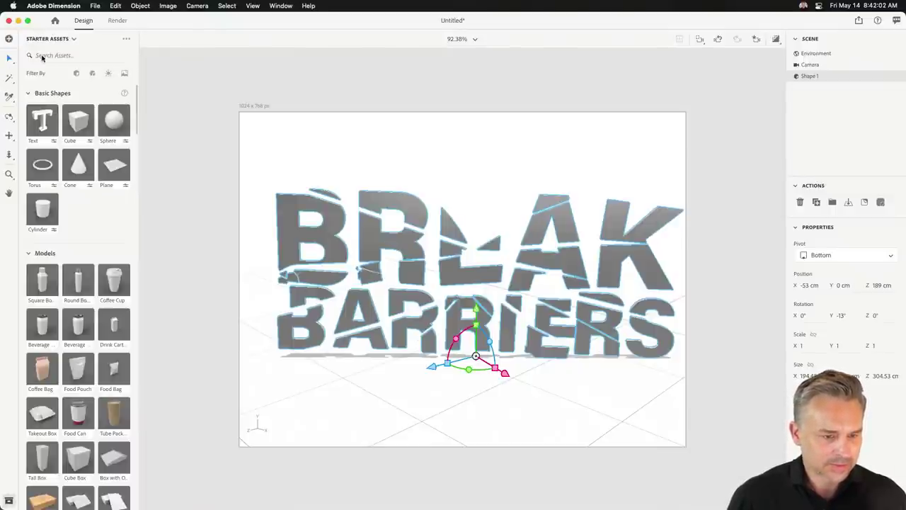
{"action": "left_click", "coordinate": [92, 74]}
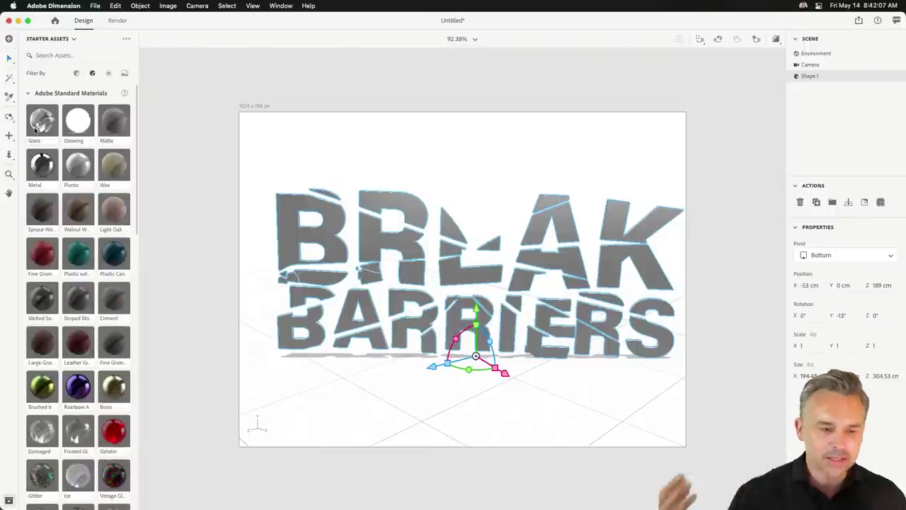
{"action": "left_click_drag", "start_coordinate": [35, 128], "coordinate": [399, 196]}
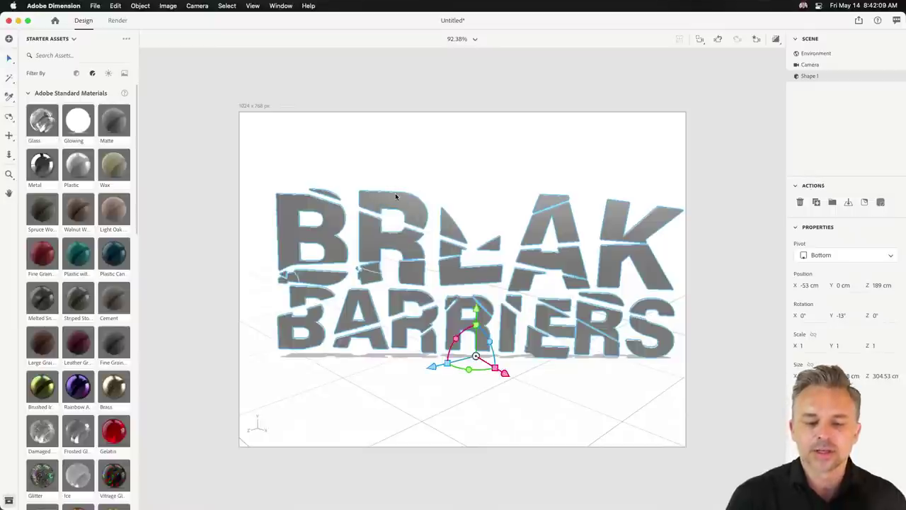
{"action": "left_click", "coordinate": [209, 145]}
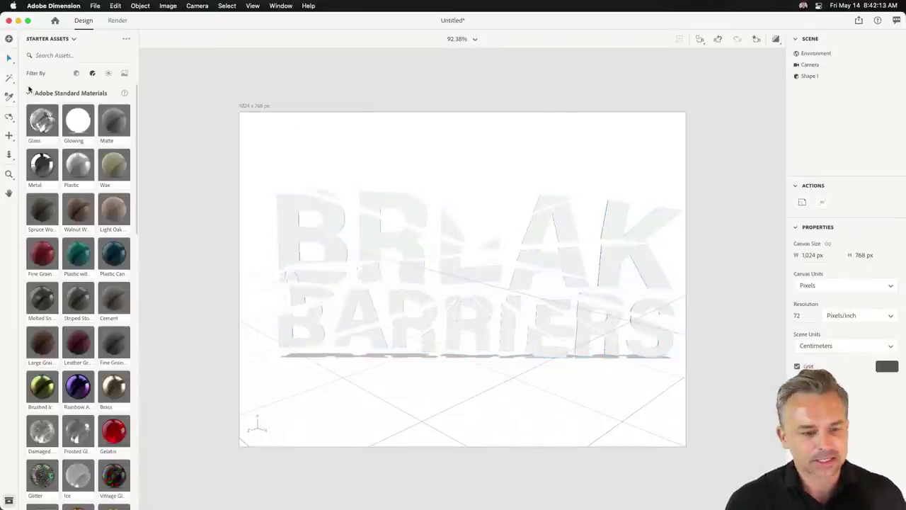
Step: Add the 3-Point Light rig with key, fill and back lights
{"action": "left_click", "coordinate": [107, 74]}
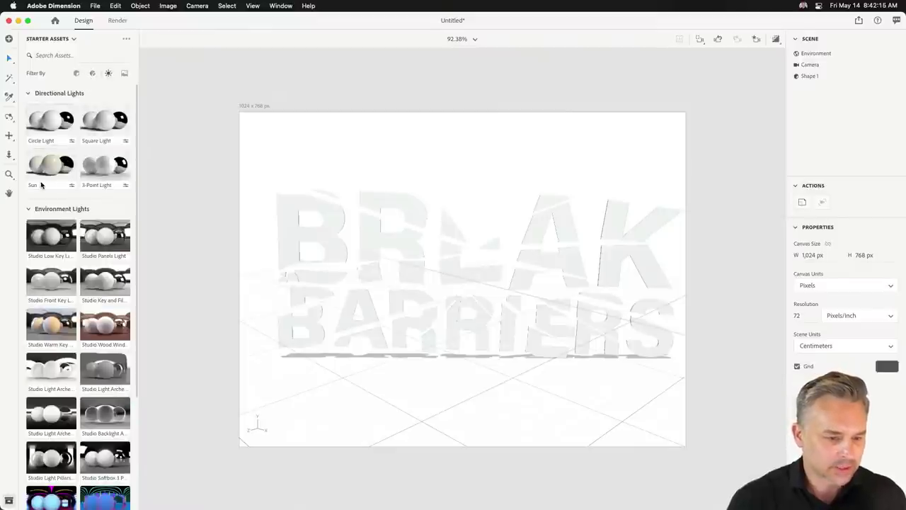
{"action": "left_click", "coordinate": [95, 169]}
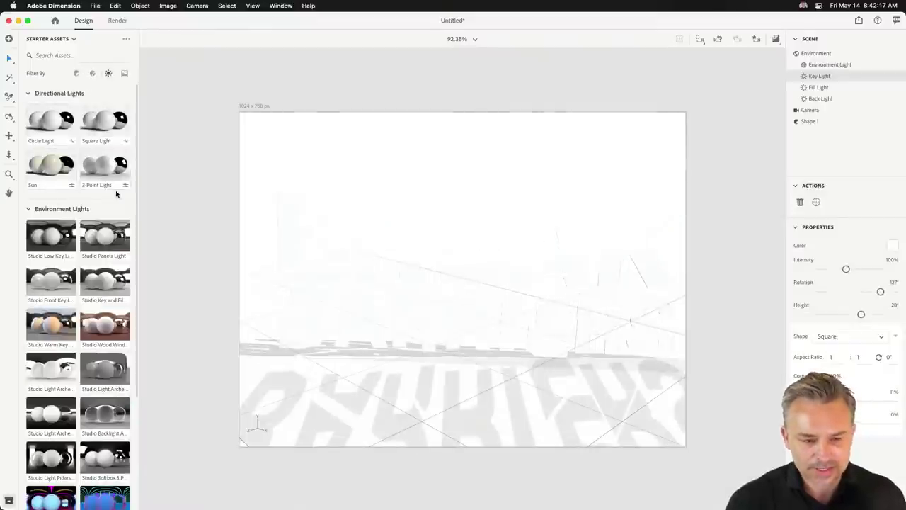
{"action": "left_click", "coordinate": [478, 118]}
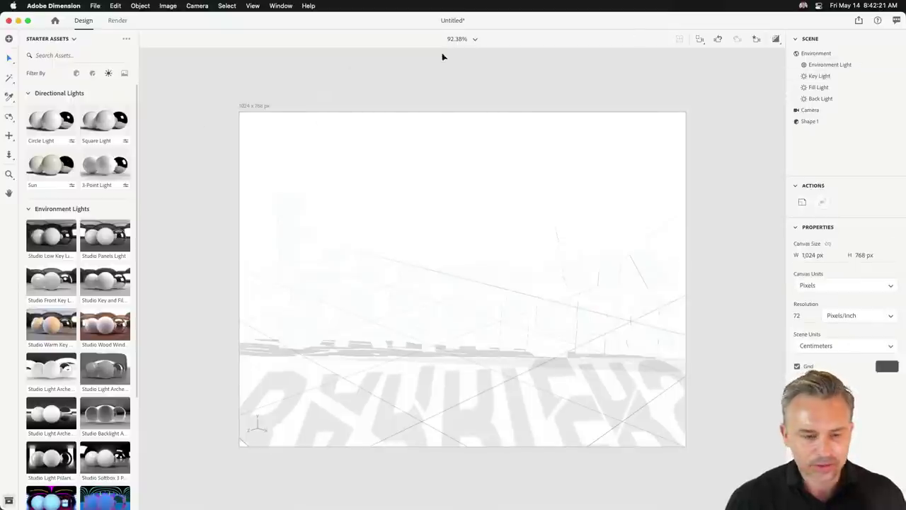
{"action": "left_click", "coordinate": [124, 74]}
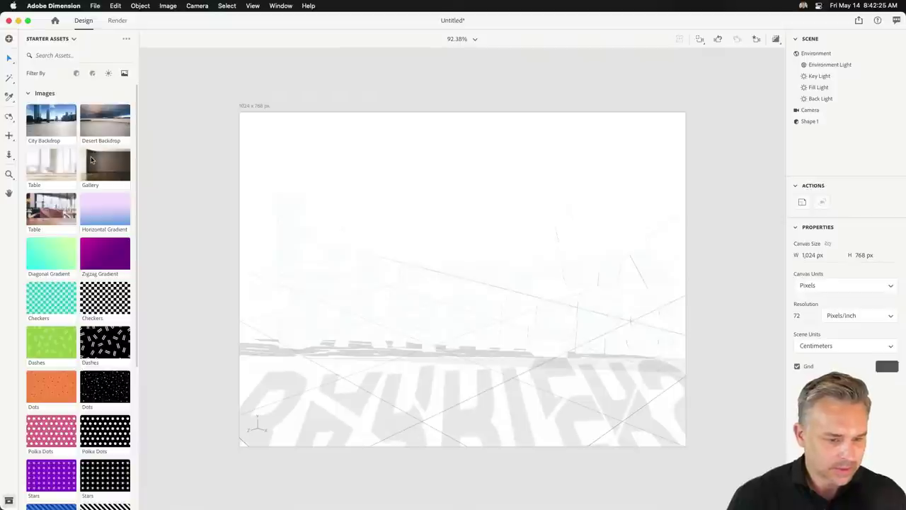
Step: Try Gallery, Diagonal, Zigzag and Horizontal Gradient images as the scene background
{"action": "left_click", "coordinate": [91, 160]}
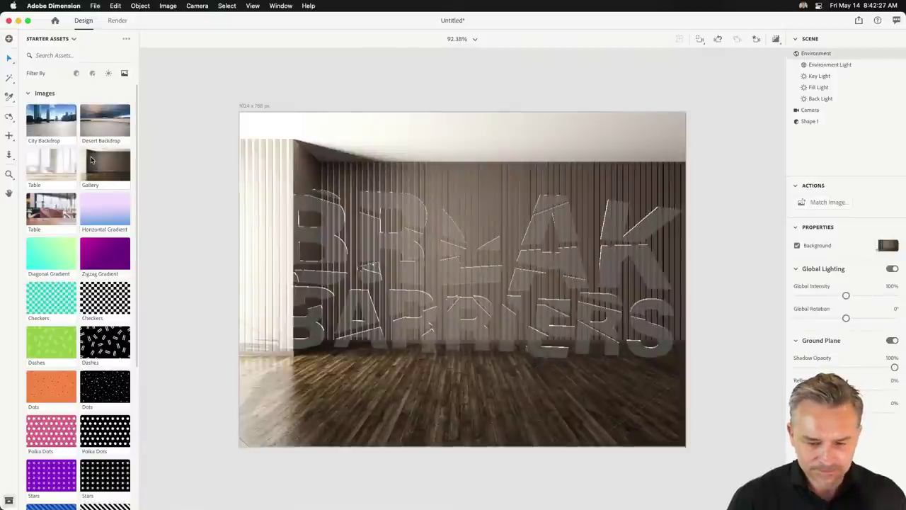
{"action": "left_click", "coordinate": [46, 260]}
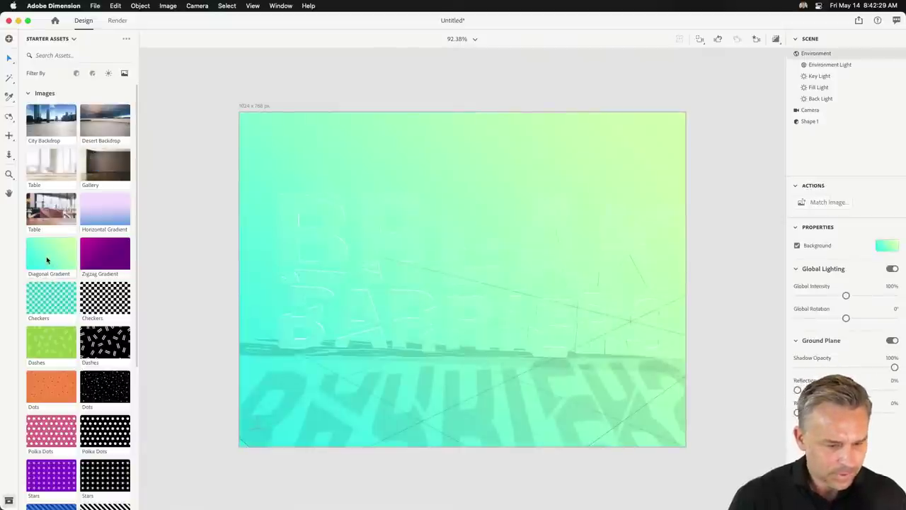
{"action": "left_click", "coordinate": [90, 262]}
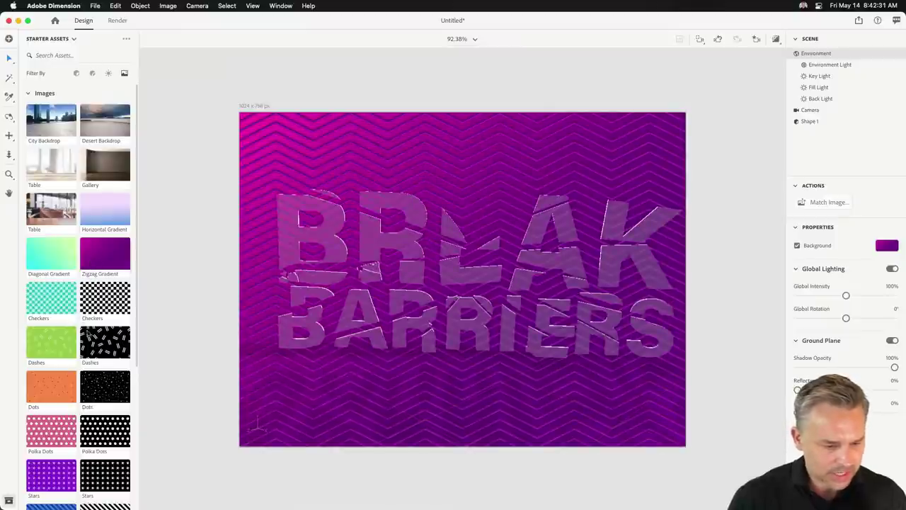
{"action": "scroll", "coordinate": [93, 330], "scroll_direction": "down", "scroll_amount": 2}
{"action": "scroll", "coordinate": [92, 330], "scroll_direction": "down", "scroll_amount": 3}
{"action": "scroll", "coordinate": [92, 330], "scroll_direction": "up", "scroll_amount": 5}
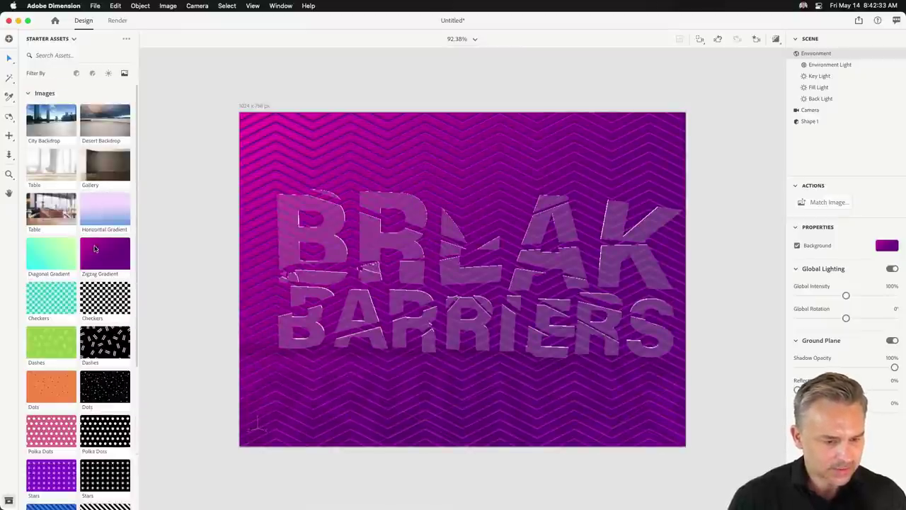
{"action": "left_click", "coordinate": [51, 257]}
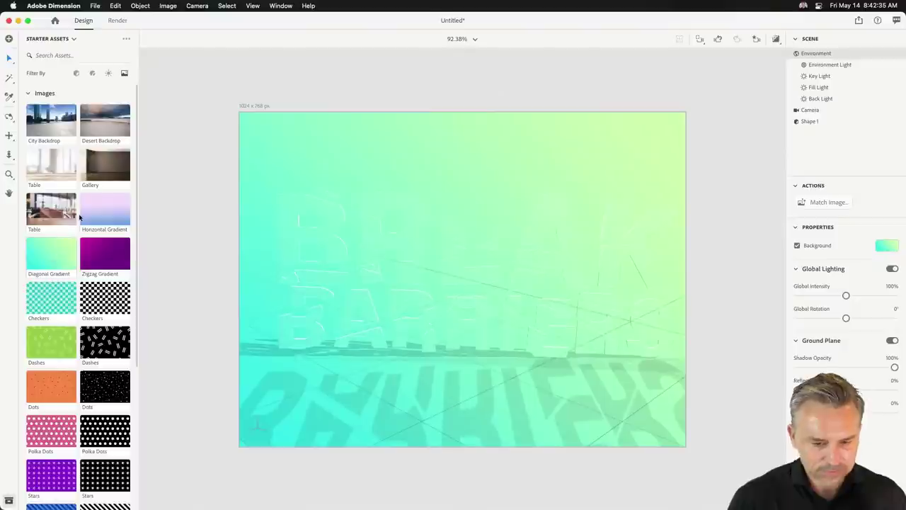
{"action": "left_click", "coordinate": [97, 215]}
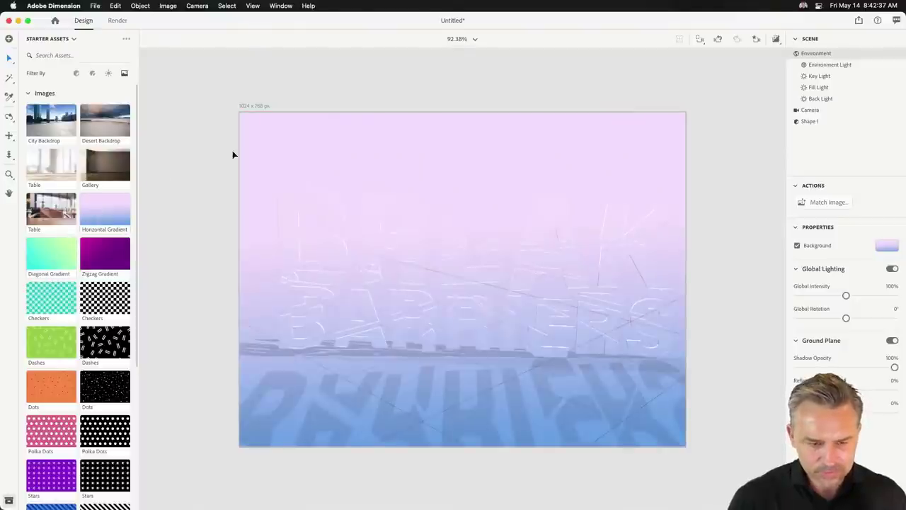
Step: Set the Desert Backdrop photo as background and turn on the live rendered preview
{"action": "left_click", "coordinate": [90, 121]}
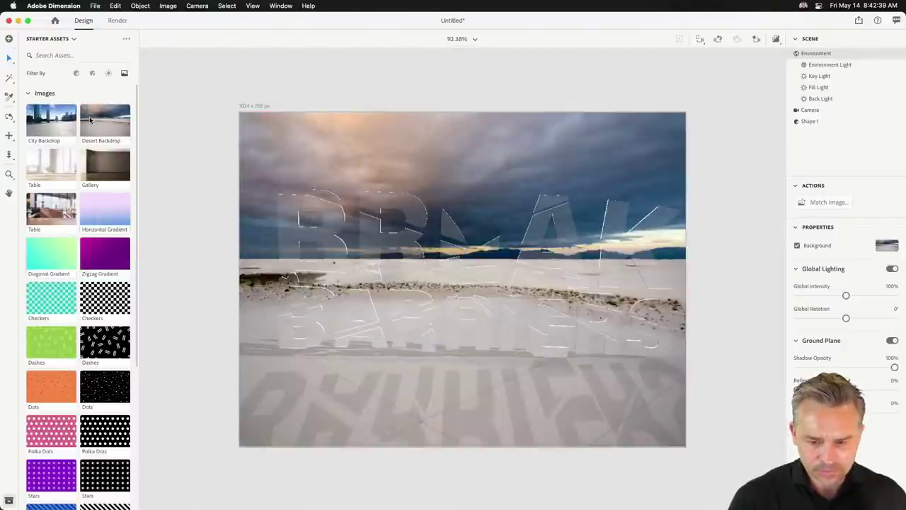
{"action": "left_click", "coordinate": [219, 152]}
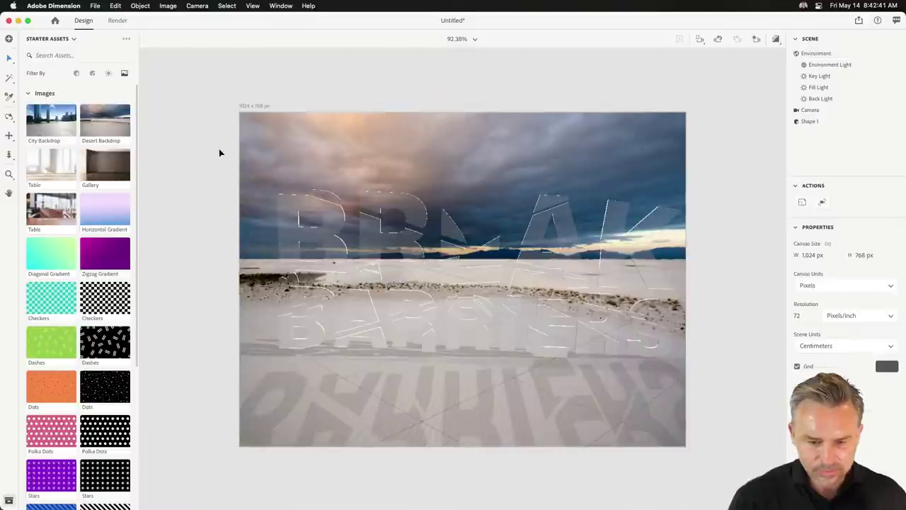
{"action": "left_click", "coordinate": [775, 39]}
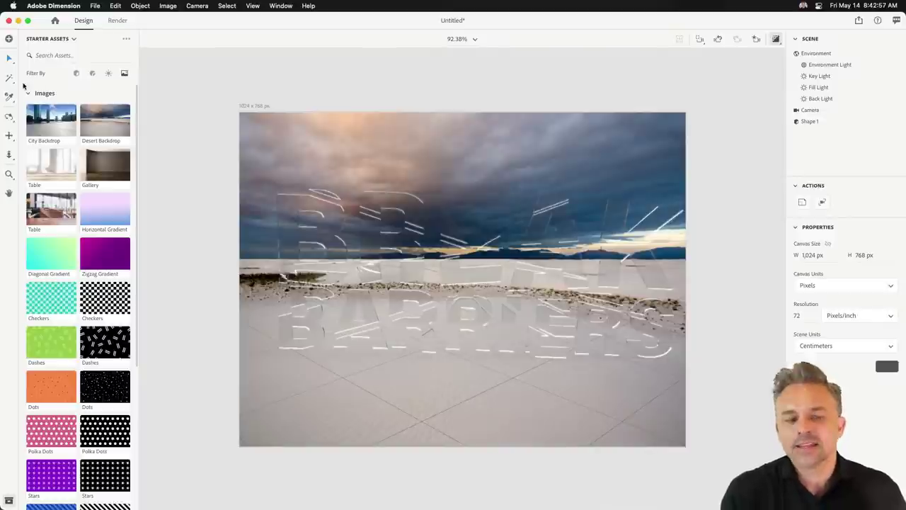
Step: From Libraries > Nature > Full Nature Images, drag the Sky photo in as the background
{"action": "left_click", "coordinate": [41, 43]}
{"action": "left_click", "coordinate": [40, 74]}
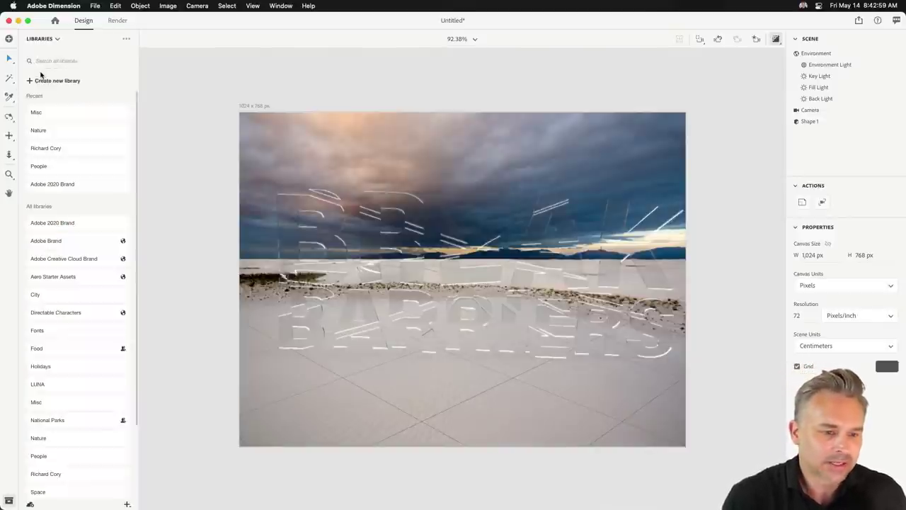
{"action": "left_click", "coordinate": [39, 114]}
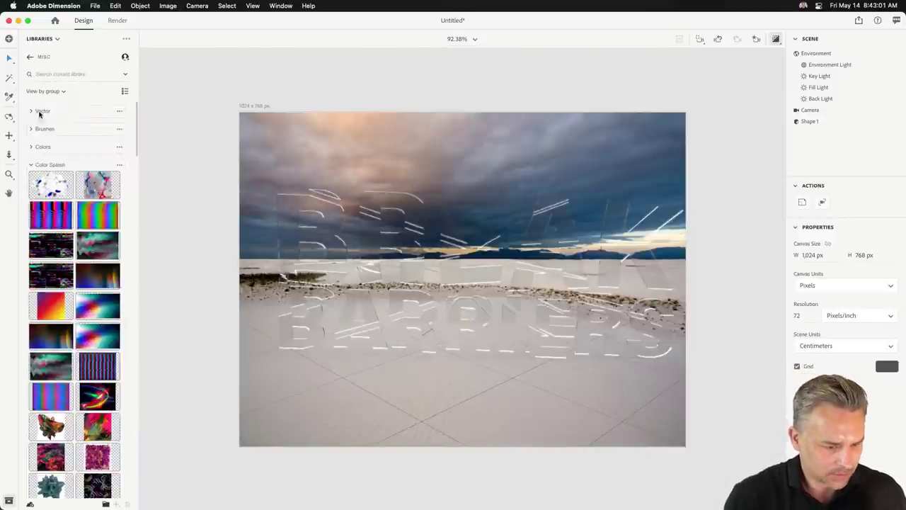
{"action": "left_click", "coordinate": [29, 59]}
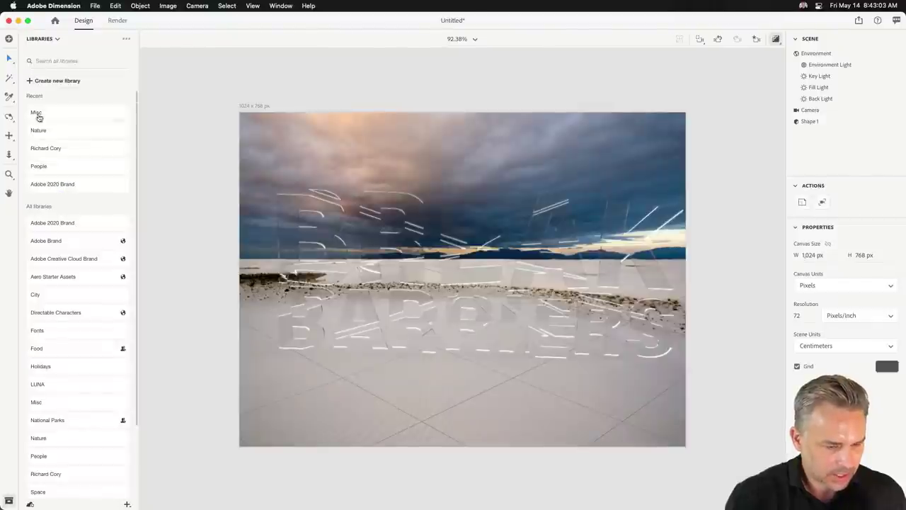
{"action": "left_click", "coordinate": [82, 134]}
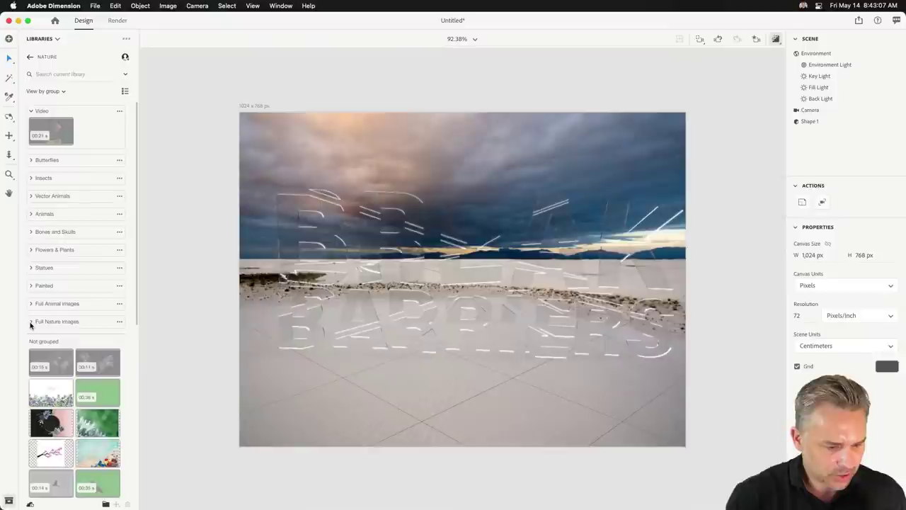
{"action": "left_click", "coordinate": [30, 322]}
{"action": "scroll", "coordinate": [30, 325], "scroll_direction": "down", "scroll_amount": 3}
{"action": "scroll", "coordinate": [31, 325], "scroll_direction": "down", "scroll_amount": 2}
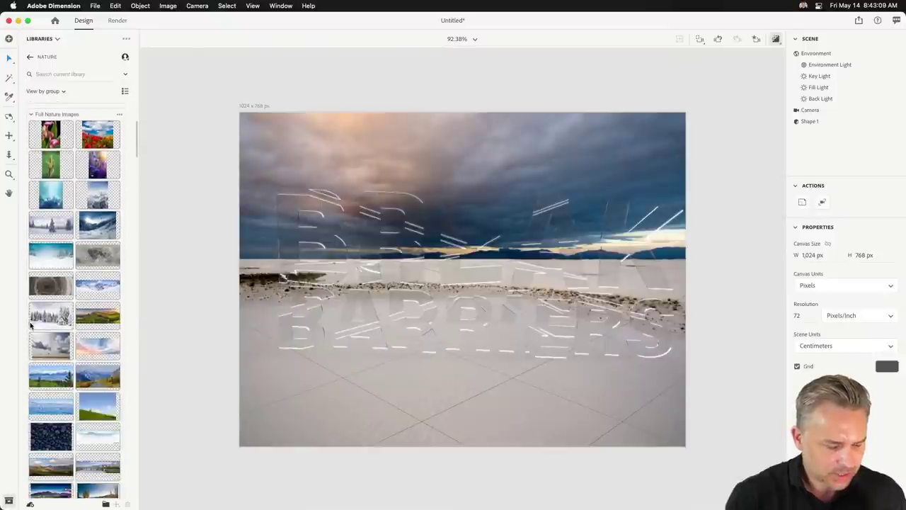
{"action": "scroll", "coordinate": [71, 331], "scroll_direction": "down", "scroll_amount": 2}
{"action": "scroll", "coordinate": [88, 333], "scroll_direction": "down", "scroll_amount": 2}
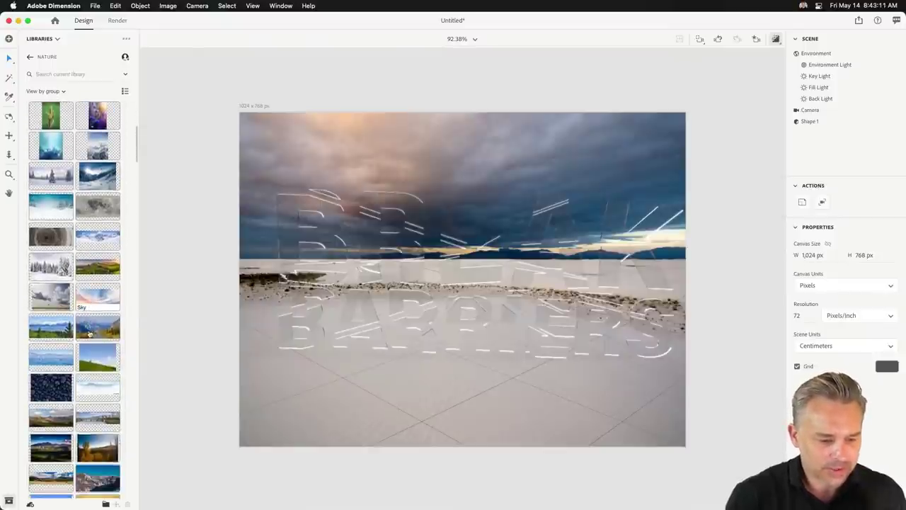
{"action": "scroll", "coordinate": [88, 333], "scroll_direction": "down", "scroll_amount": 3}
{"action": "left_click_drag", "start_coordinate": [92, 151], "coordinate": [364, 152]}
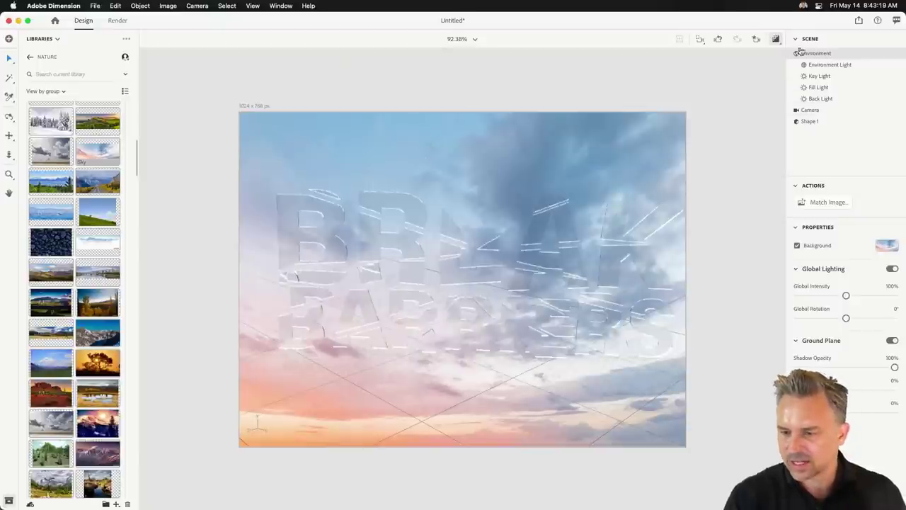
Step: Switch off the ground plane, orbit the camera slightly, and restart the rendered preview
{"action": "left_click", "coordinate": [890, 342]}
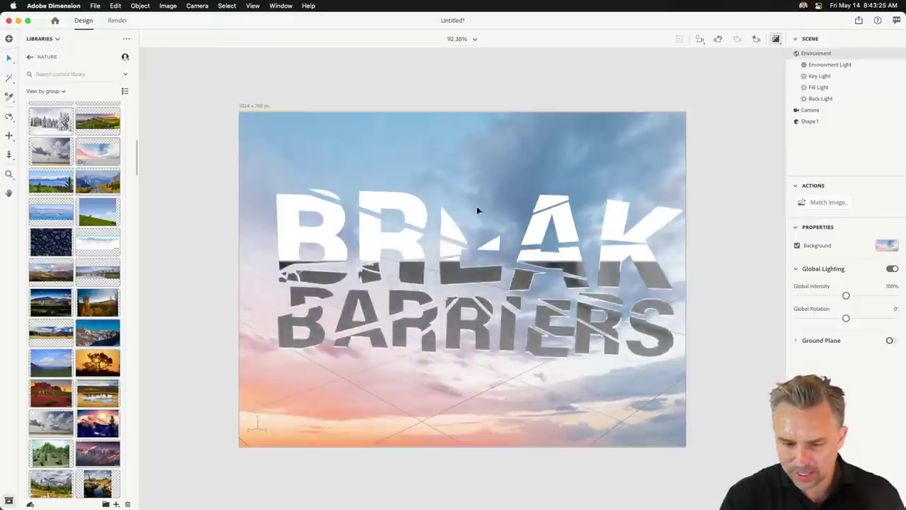
{"action": "left_click", "coordinate": [436, 230]}
{"action": "left_click", "coordinate": [452, 165]}
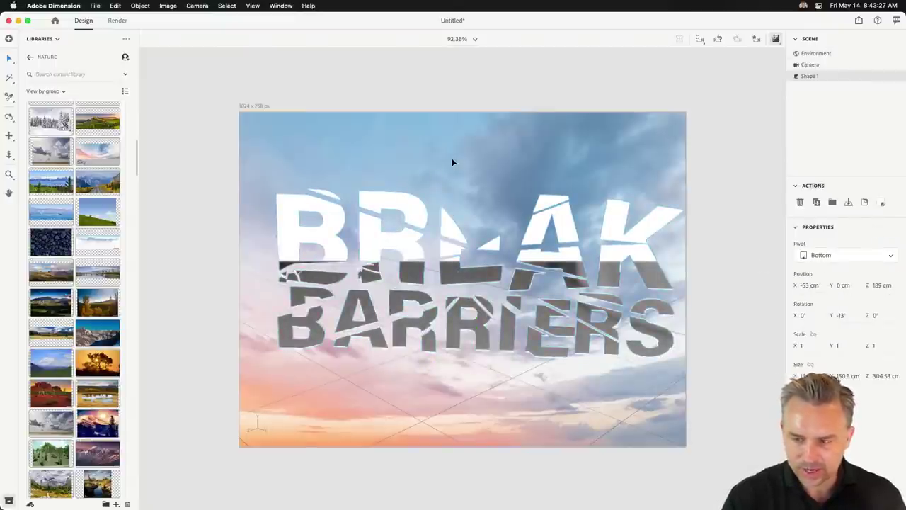
{"action": "key", "text": "1"}
{"action": "left_click_drag", "start_coordinate": [454, 176], "coordinate": [447, 146]}
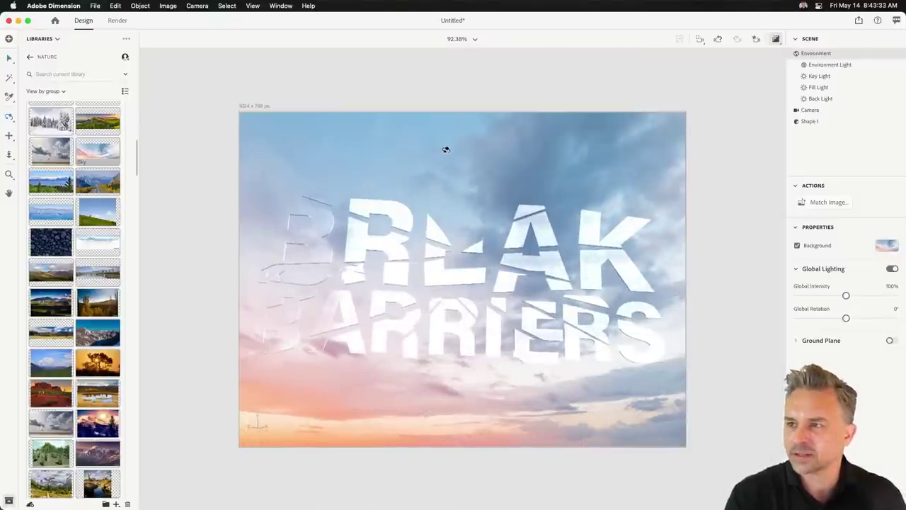
{"action": "key", "text": "v"}
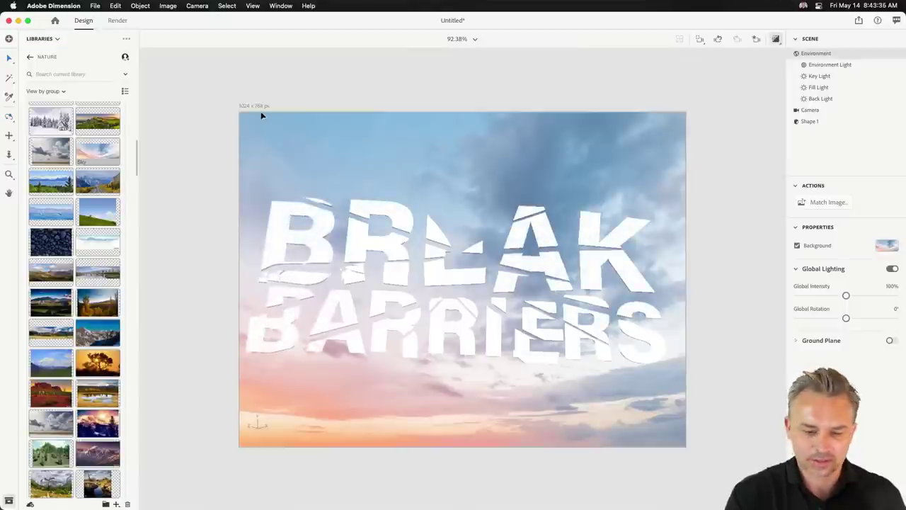
{"action": "left_click", "coordinate": [775, 40]}
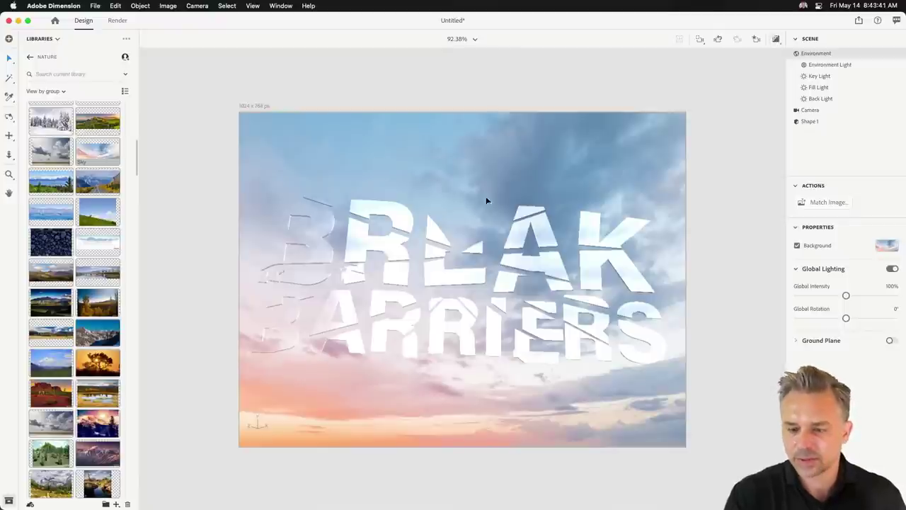
Step: Select the 3D text object in the scene panel
{"action": "left_click", "coordinate": [810, 122]}
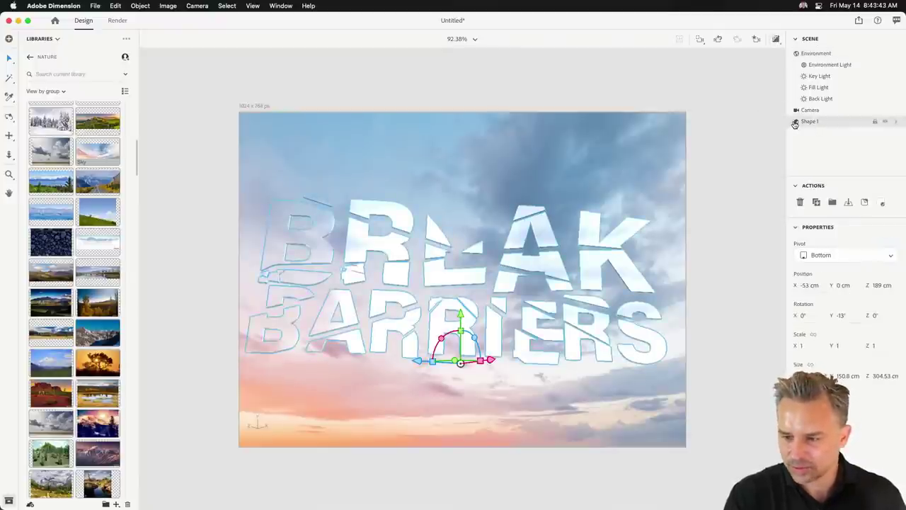
{"action": "left_click", "coordinate": [796, 123]}
{"action": "left_click", "coordinate": [796, 57]}
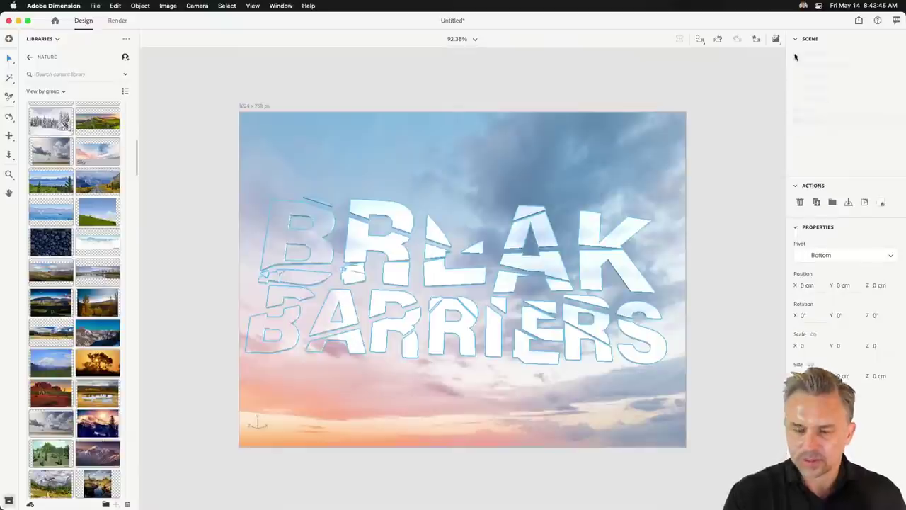
Step: In the Render workspace, save the scene as 'Break' and render a Low (Fast) PSD
{"action": "left_click", "coordinate": [293, 130]}
{"action": "left_click", "coordinate": [117, 21]}
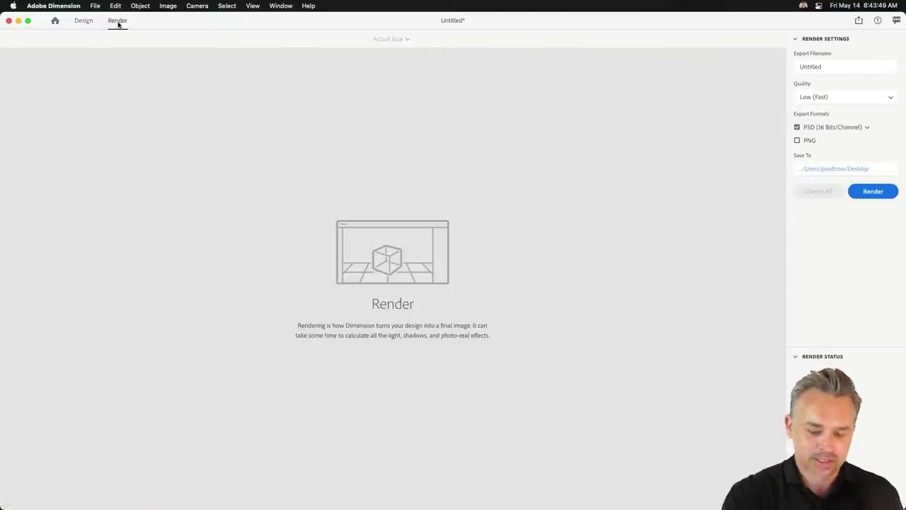
{"action": "key", "text": "super+s"}
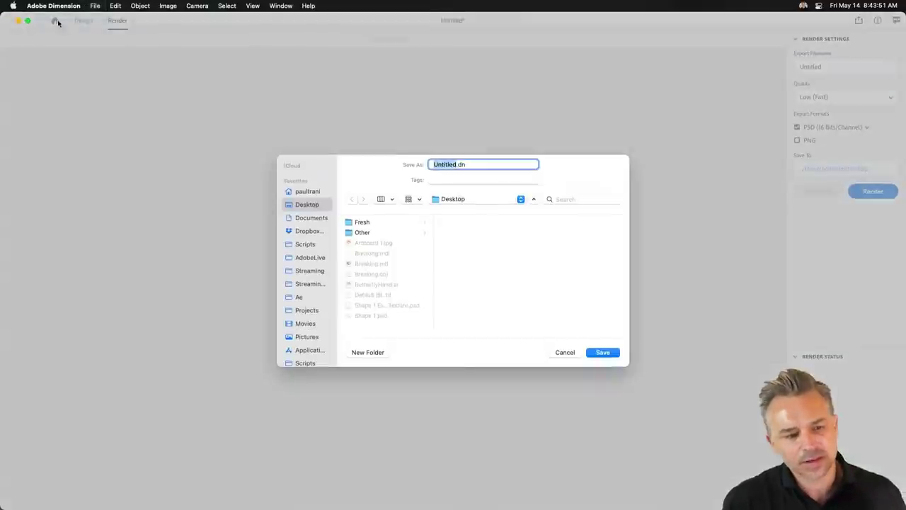
{"action": "type", "text": "Break"}
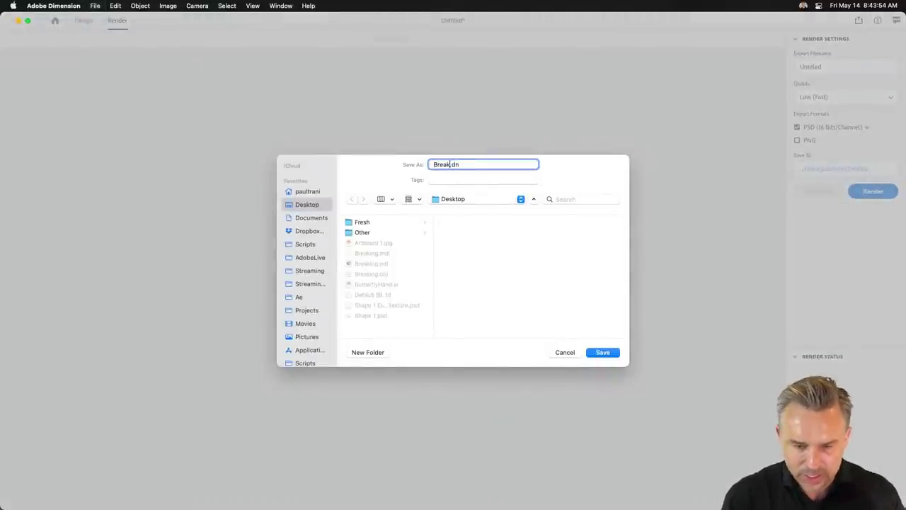
{"action": "key", "text": "Return"}
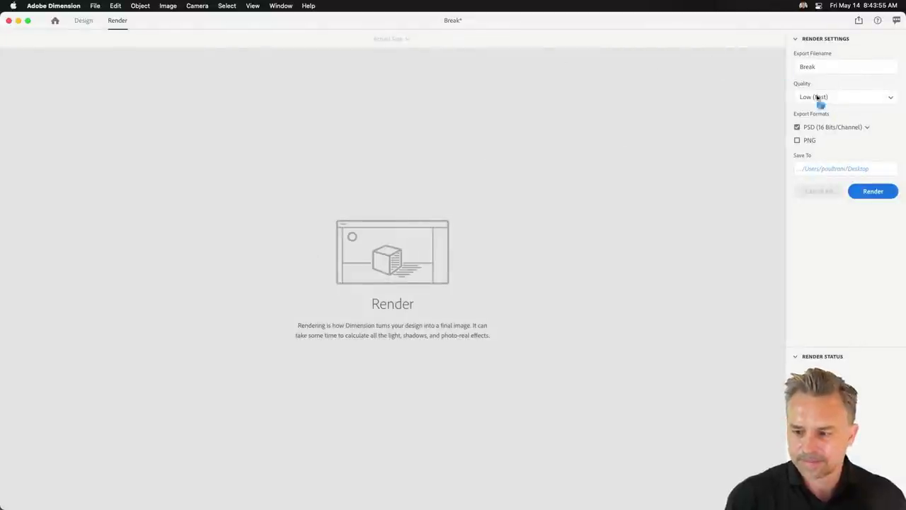
{"action": "left_click", "coordinate": [872, 192]}
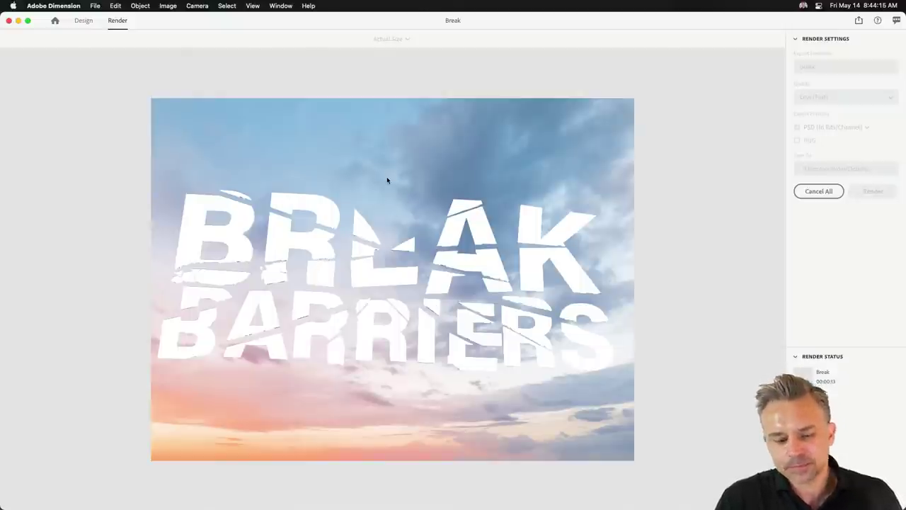
Step: Select the 3D text in Design and scale it to 90% on X
{"action": "left_click", "coordinate": [83, 20]}
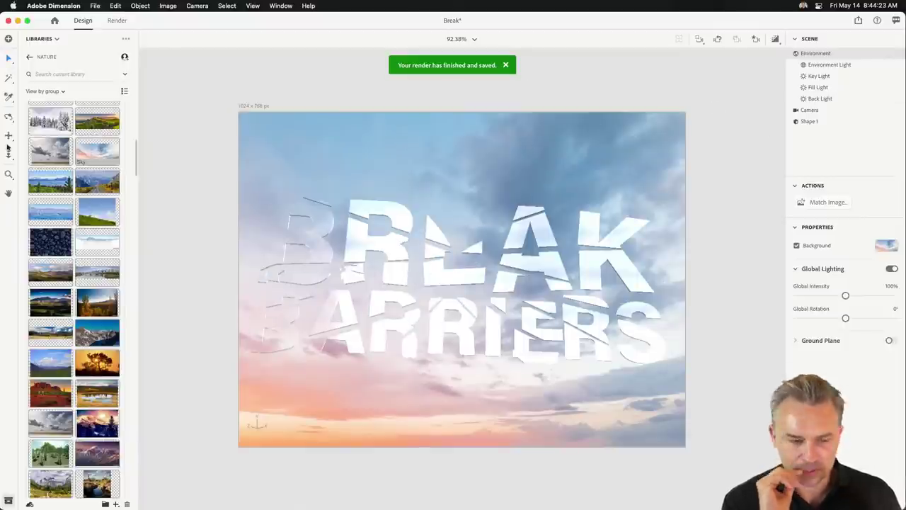
{"action": "left_click", "coordinate": [397, 236]}
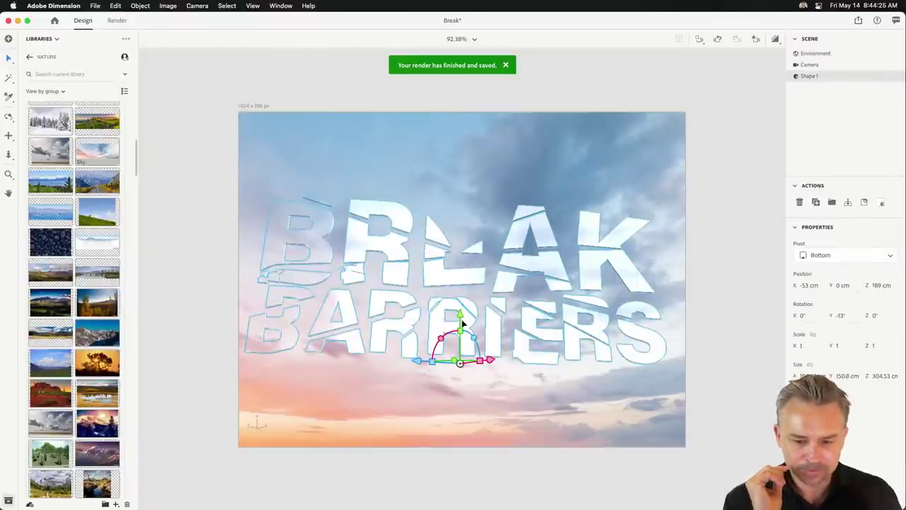
{"action": "mouse_move", "coordinate": [479, 360]}
{"action": "left_mouse_down"}
{"action": "mouse_move", "coordinate": [487, 365]}
{"action": "mouse_move", "coordinate": [480, 363]}
{"action": "left_mouse_up"}
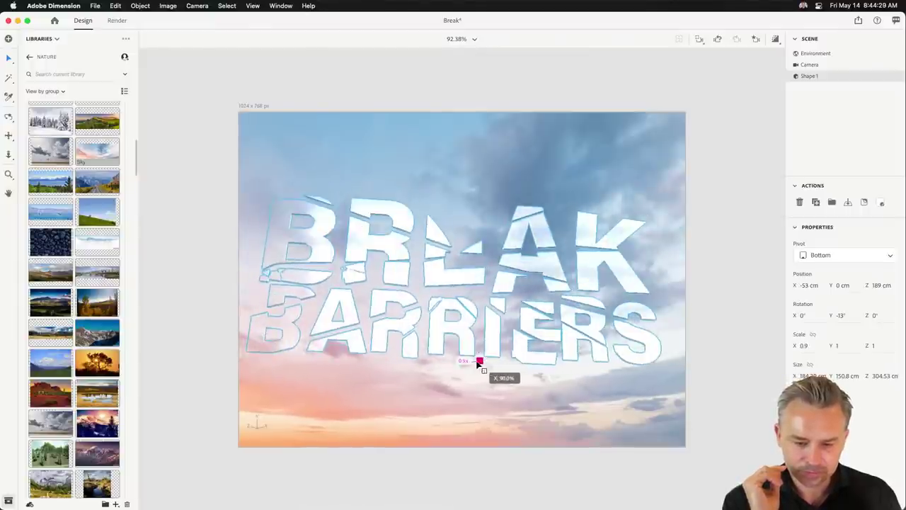
{"action": "key", "text": "z"}
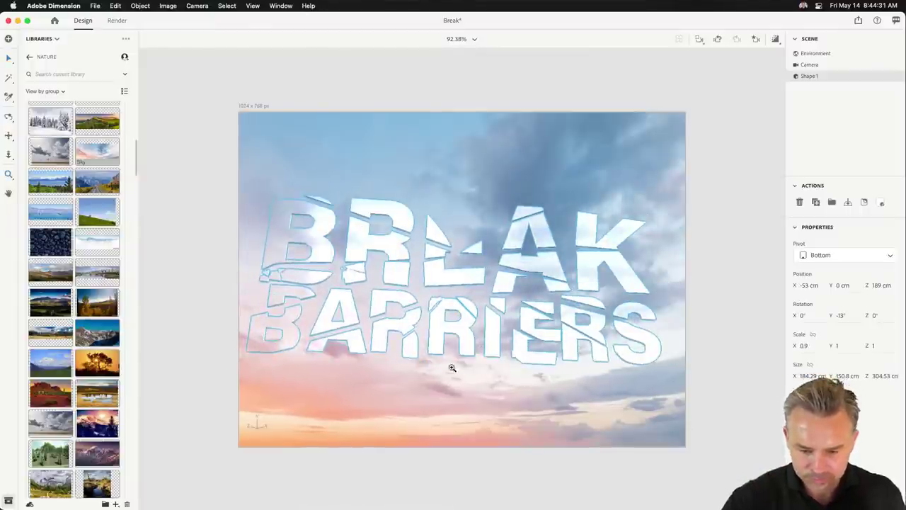
Step: Rotate the text further around its vertical axis, fine-tuning the Y rotation angle
{"action": "left_click", "coordinate": [6, 58]}
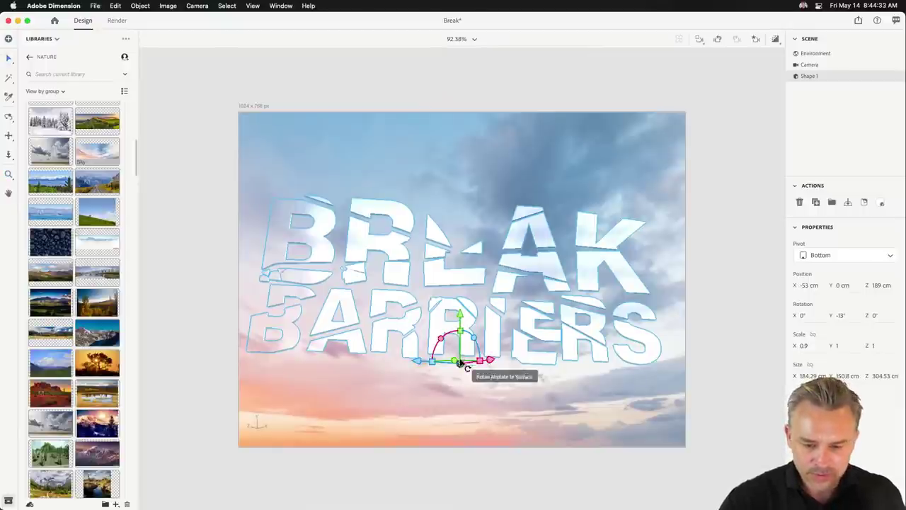
{"action": "mouse_move", "coordinate": [469, 365]}
{"action": "left_mouse_down"}
{"action": "mouse_move", "coordinate": [429, 362]}
{"action": "mouse_move", "coordinate": [444, 364]}
{"action": "left_mouse_up"}
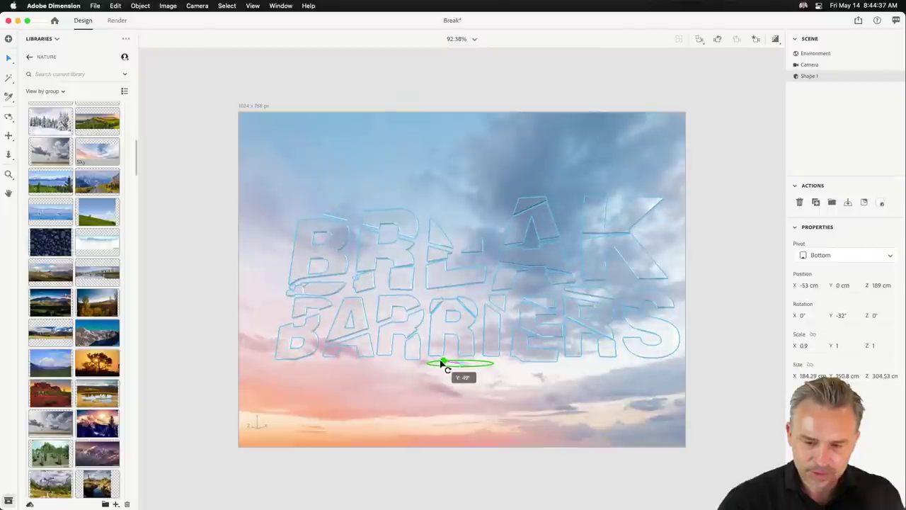
{"action": "mouse_move", "coordinate": [444, 364]}
{"action": "left_mouse_down"}
{"action": "mouse_move", "coordinate": [394, 364]}
{"action": "mouse_move", "coordinate": [431, 363]}
{"action": "left_mouse_up"}
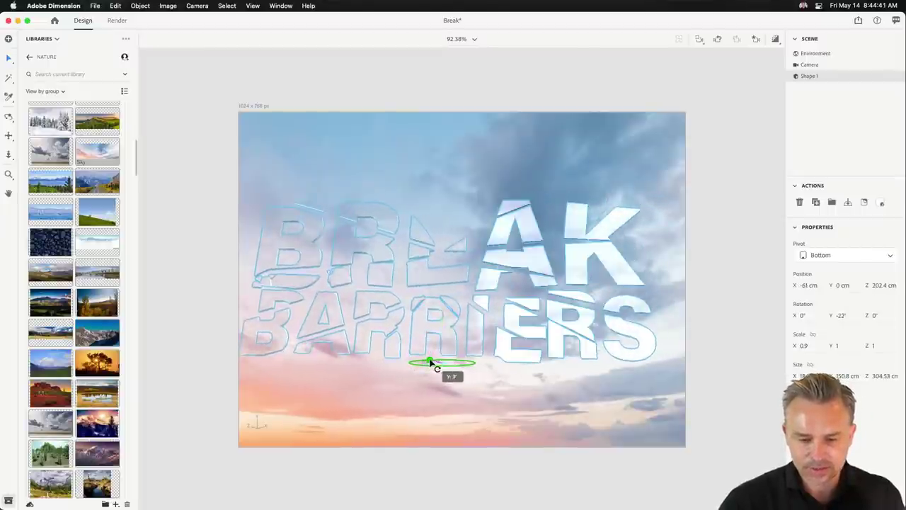
Step: Deselect the Shape 1 lettering, leaving it rotated to about -21° on Y
{"action": "left_click", "coordinate": [698, 126]}
Step: Swing the key light around the text and lower its intensity to 56% with live preview on
{"action": "left_click", "coordinate": [795, 54]}
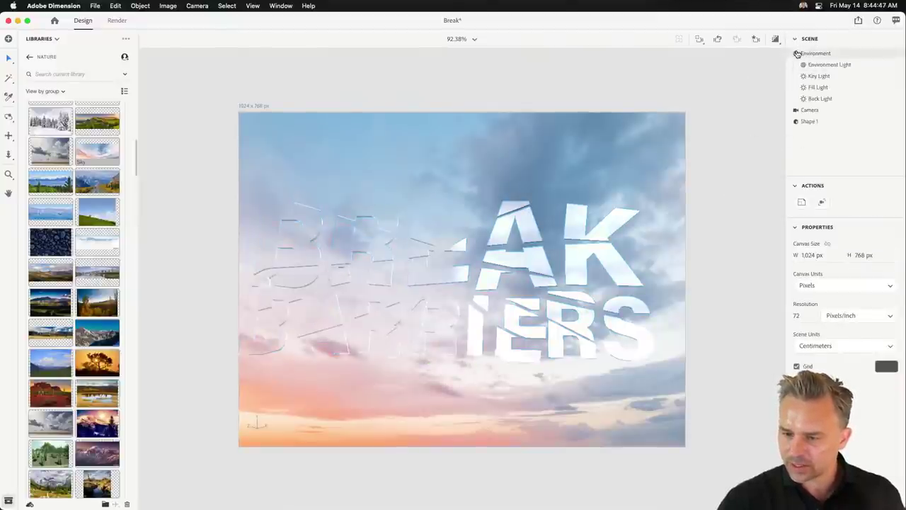
{"action": "left_click", "coordinate": [814, 78]}
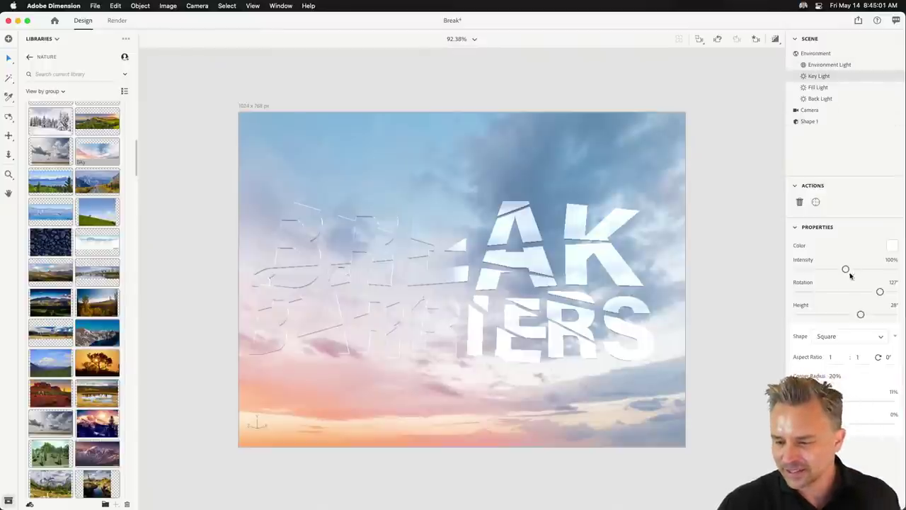
{"action": "mouse_move", "coordinate": [880, 293]}
{"action": "left_mouse_down"}
{"action": "mouse_move", "coordinate": [821, 293]}
{"action": "mouse_move", "coordinate": [891, 295]}
{"action": "left_mouse_up"}
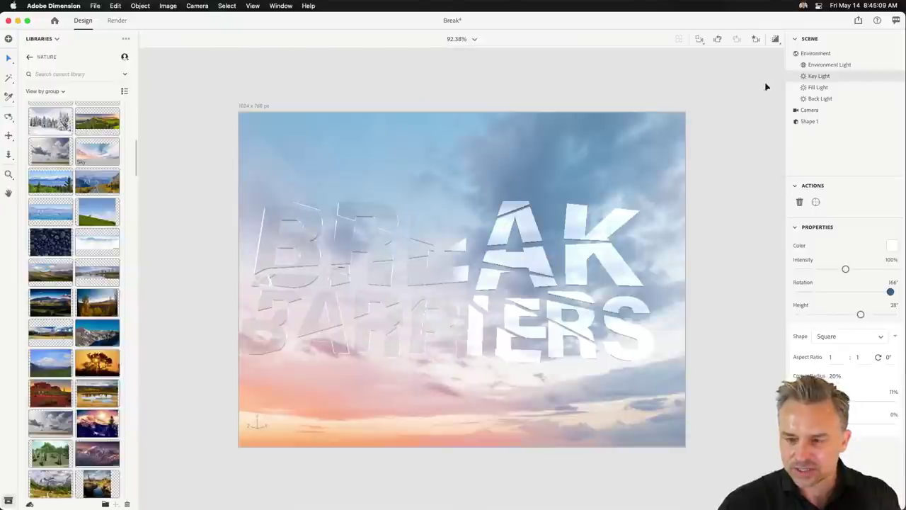
{"action": "left_click", "coordinate": [774, 39]}
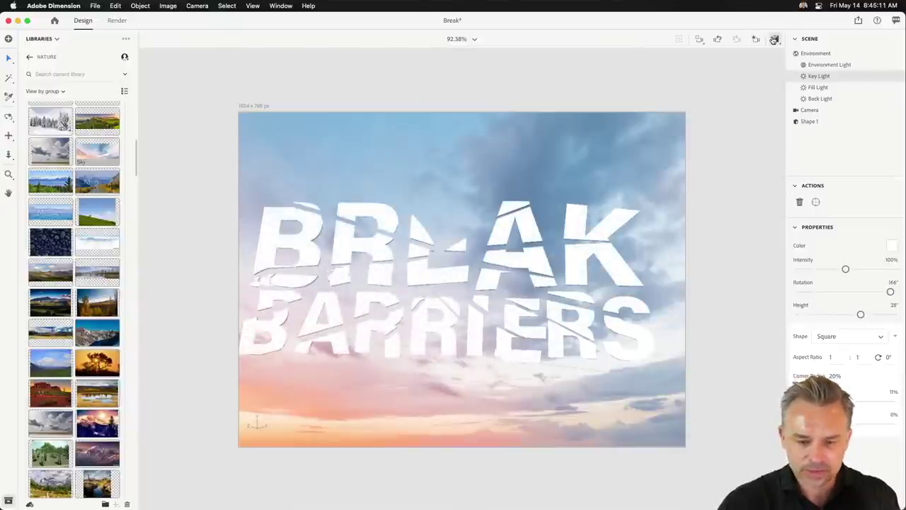
{"action": "left_click", "coordinate": [824, 269]}
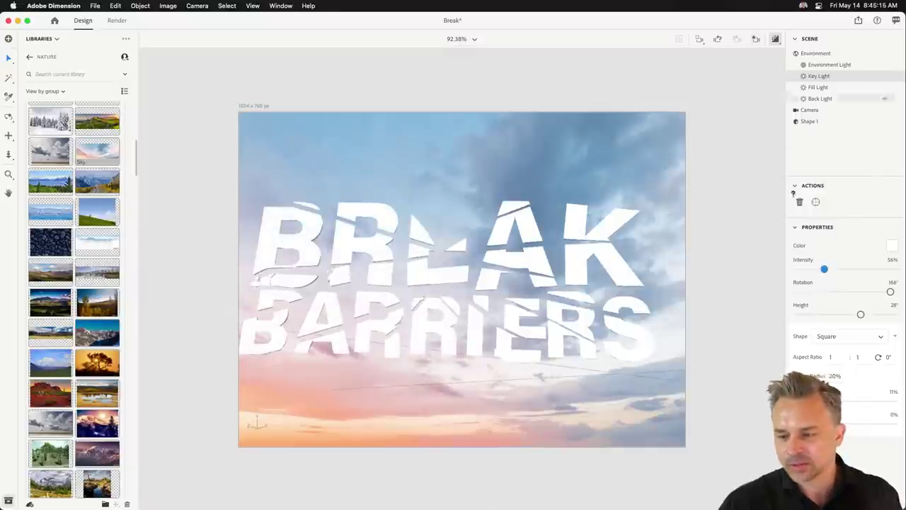
Step: Lower the back light intensity to 34% and turn off the key light
{"action": "left_click", "coordinate": [818, 87]}
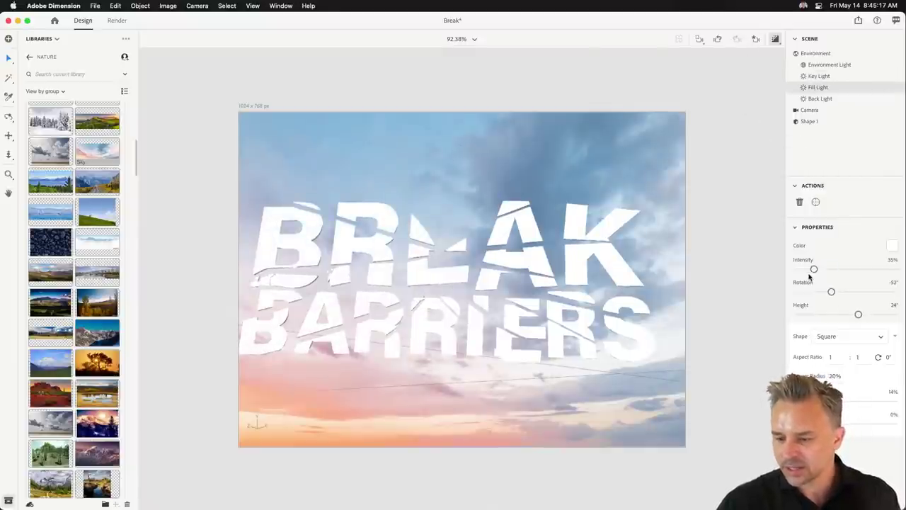
{"action": "left_click", "coordinate": [814, 98]}
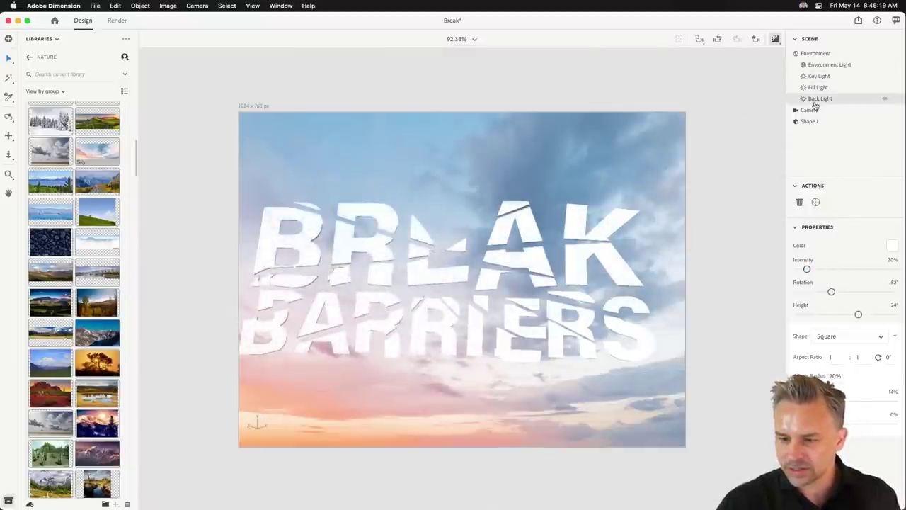
{"action": "left_click", "coordinate": [815, 270]}
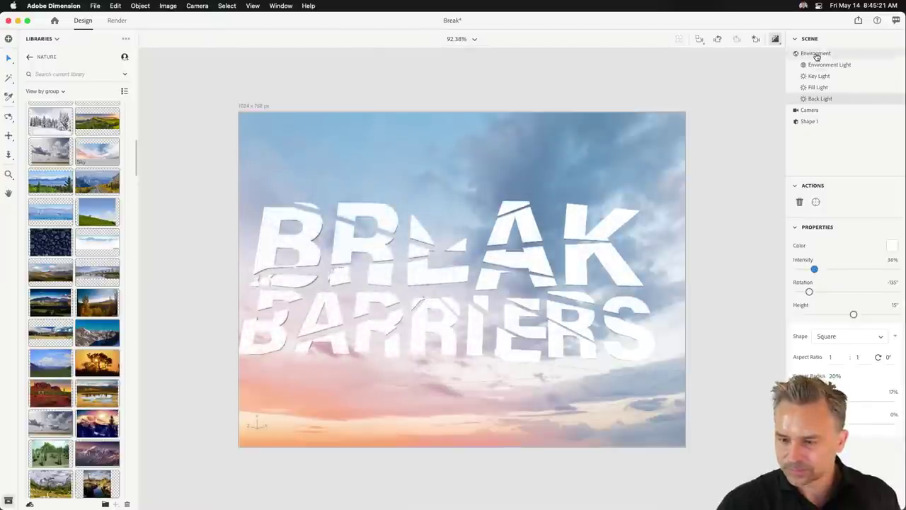
{"action": "left_click", "coordinate": [823, 77]}
{"action": "left_click", "coordinate": [884, 77]}
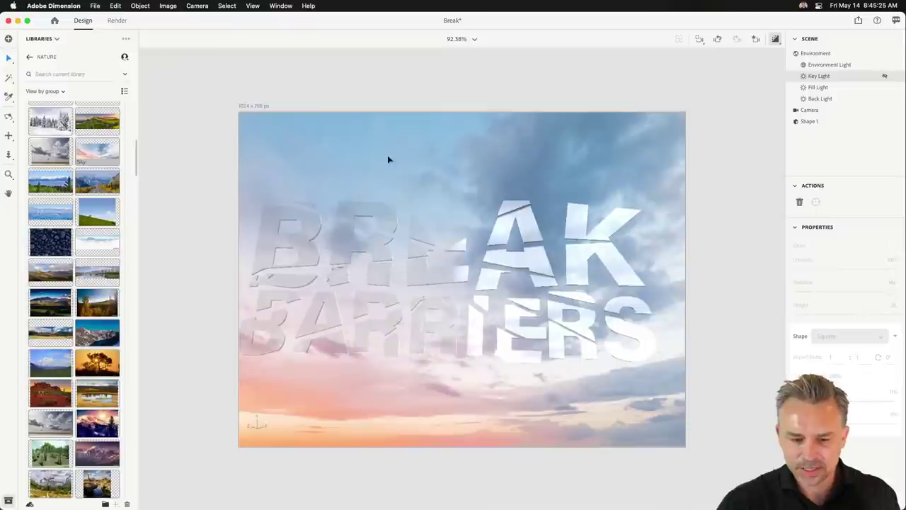
Step: Turn off the fill and environment lights, then open Shape 1's Glass material
{"action": "left_click", "coordinate": [344, 177]}
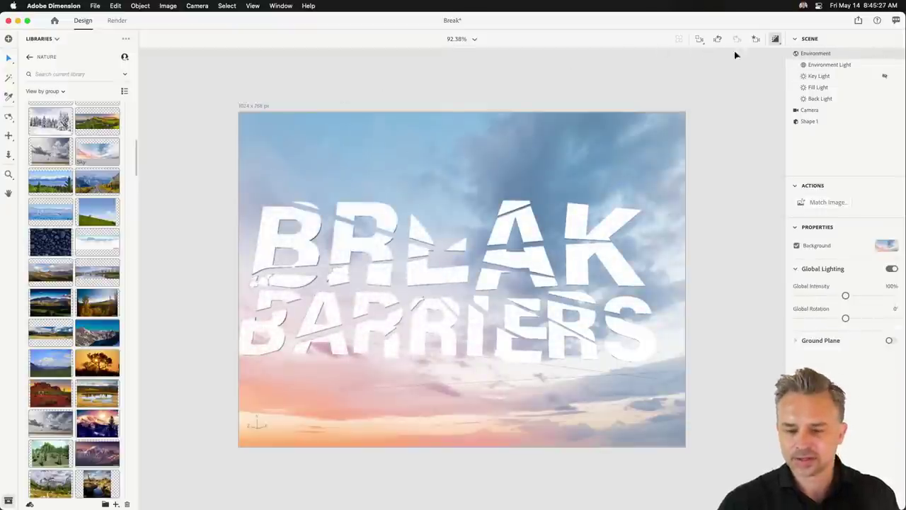
{"action": "mouse_move", "coordinate": [842, 87]}
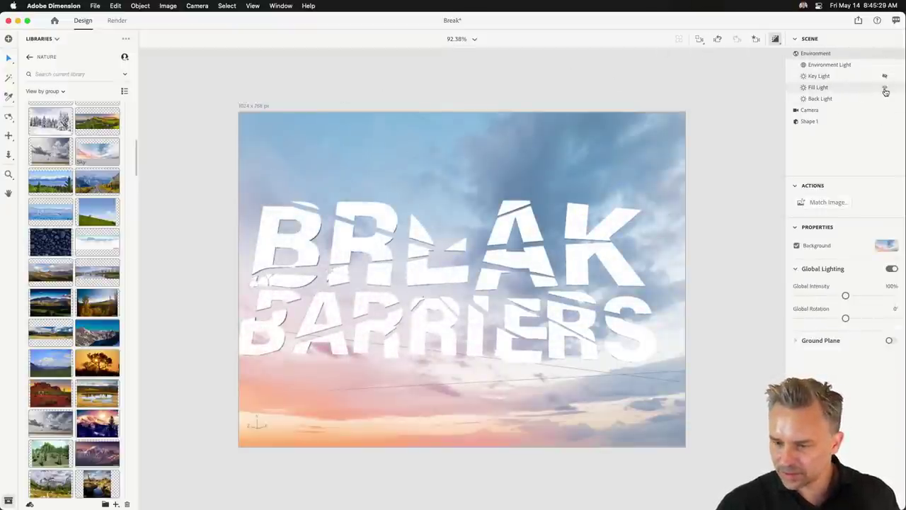
{"action": "left_click", "coordinate": [884, 88]}
{"action": "left_click", "coordinate": [884, 65]}
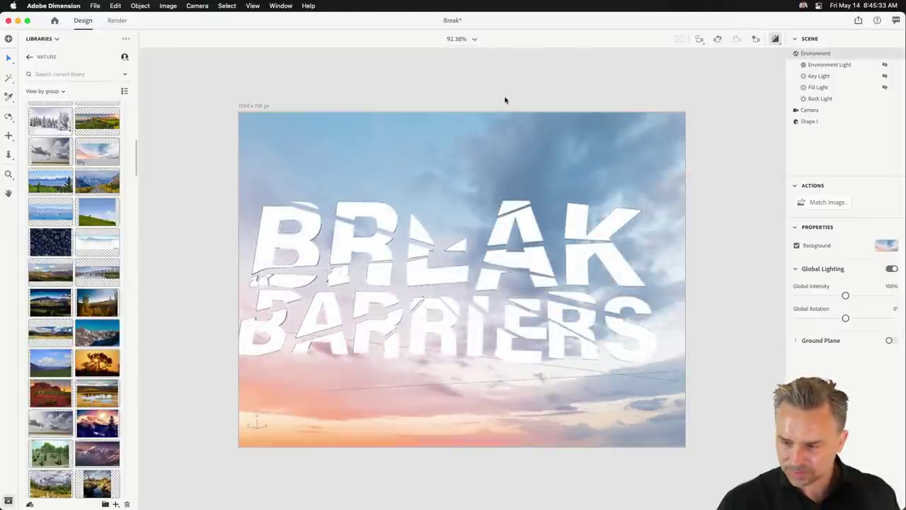
{"action": "left_click", "coordinate": [804, 123]}
{"action": "left_click", "coordinate": [798, 122]}
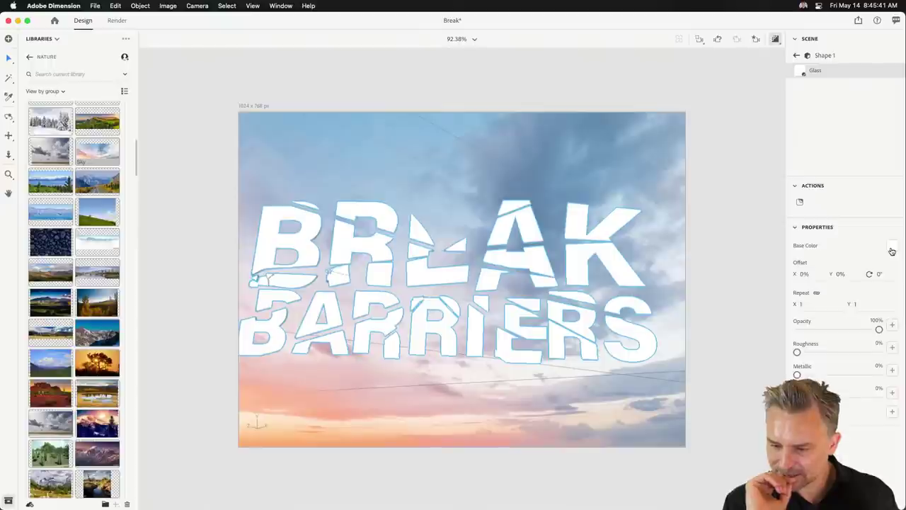
Step: Try the glass at 8% opacity and 56% metallic, then deselect
{"action": "mouse_move", "coordinate": [879, 331]}
{"action": "left_mouse_down"}
{"action": "mouse_move", "coordinate": [788, 337]}
{"action": "mouse_move", "coordinate": [903, 338]}
{"action": "mouse_move", "coordinate": [825, 331]}
{"action": "left_mouse_up"}
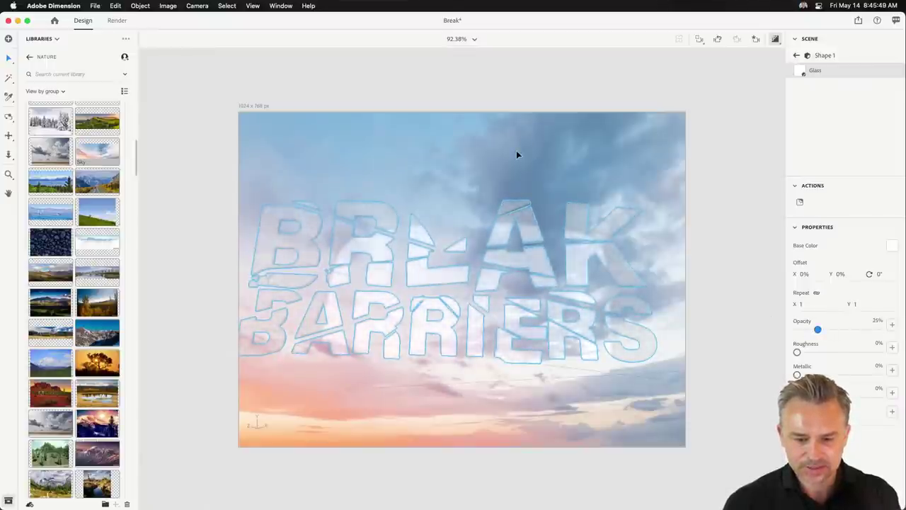
{"action": "left_click", "coordinate": [803, 330]}
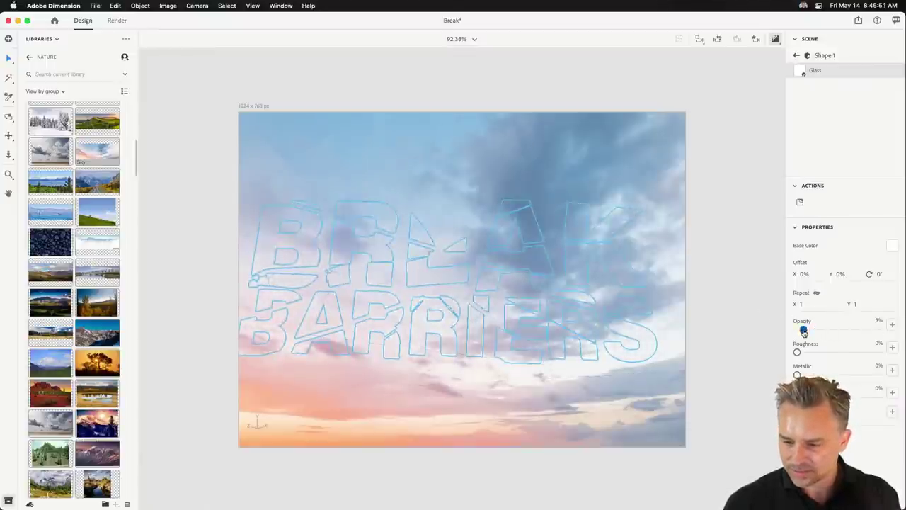
{"action": "left_click", "coordinate": [843, 376]}
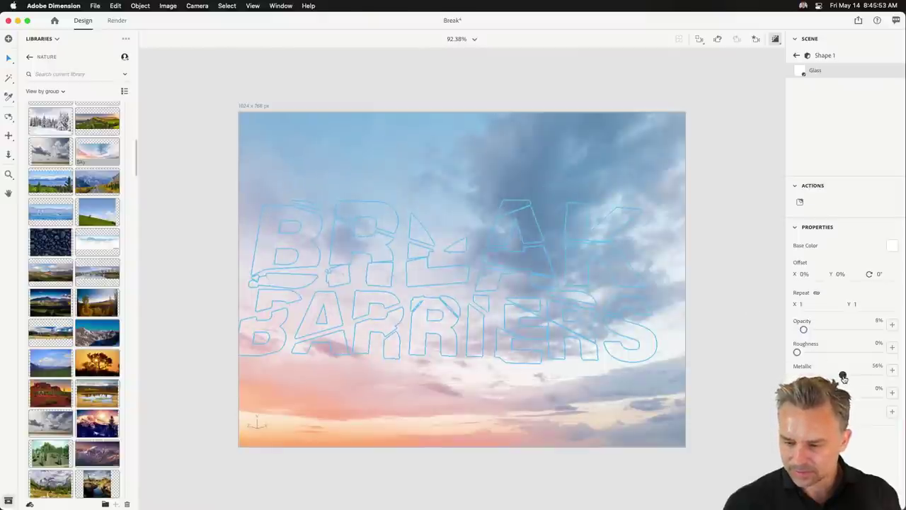
{"action": "left_click", "coordinate": [393, 140]}
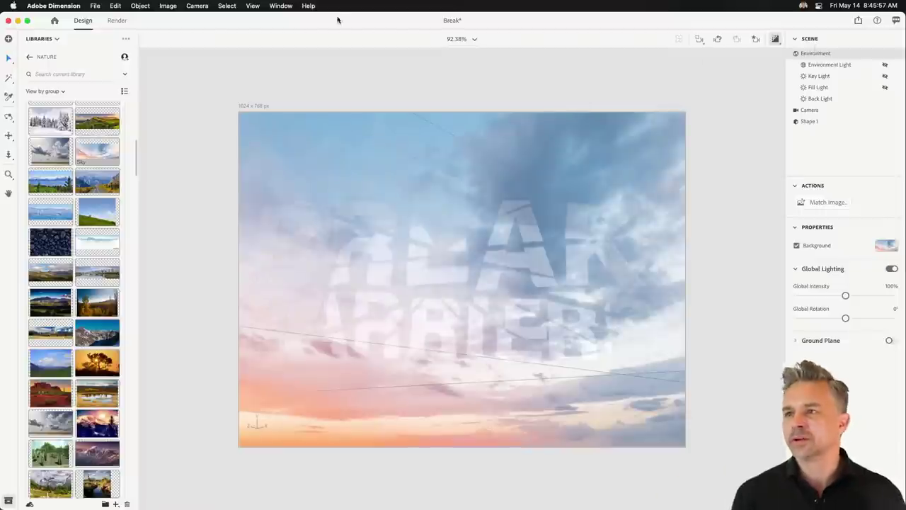
{"action": "mouse_move", "coordinate": [810, 121]}
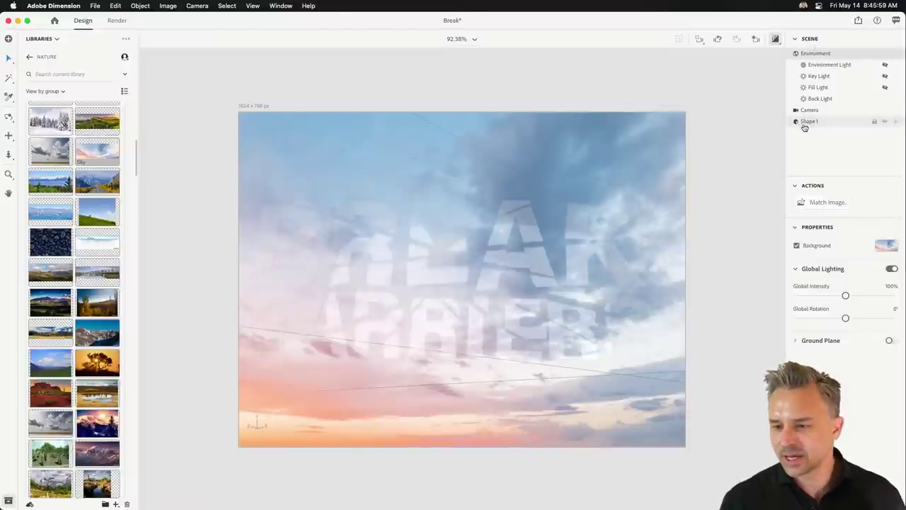
Step: Reopen Shape 1's Glass and set it to 98% metallic and 22% opacity
{"action": "left_click", "coordinate": [807, 121]}
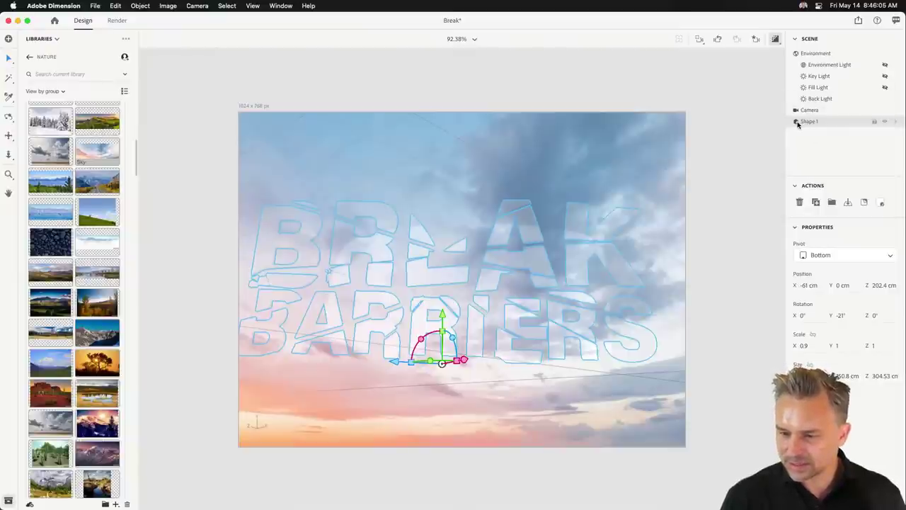
{"action": "double_click", "coordinate": [798, 123]}
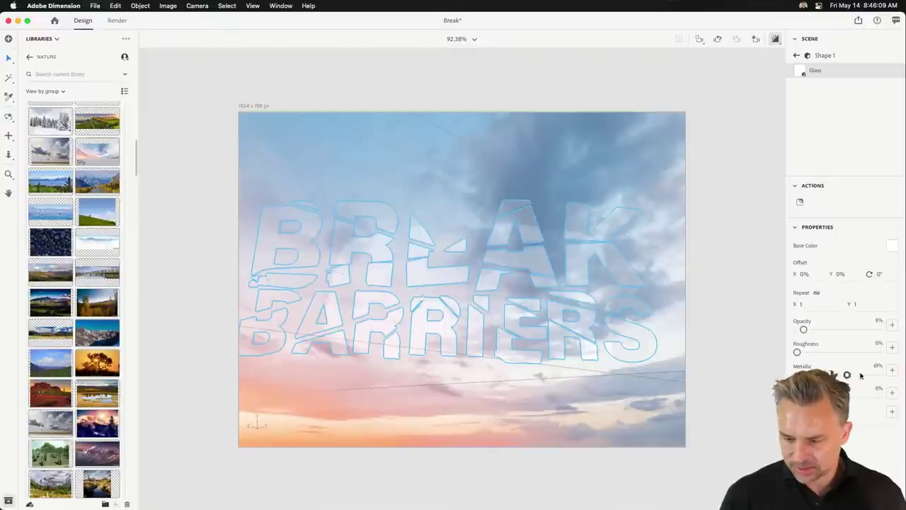
{"action": "left_click_drag", "start_coordinate": [861, 375], "coordinate": [878, 375]}
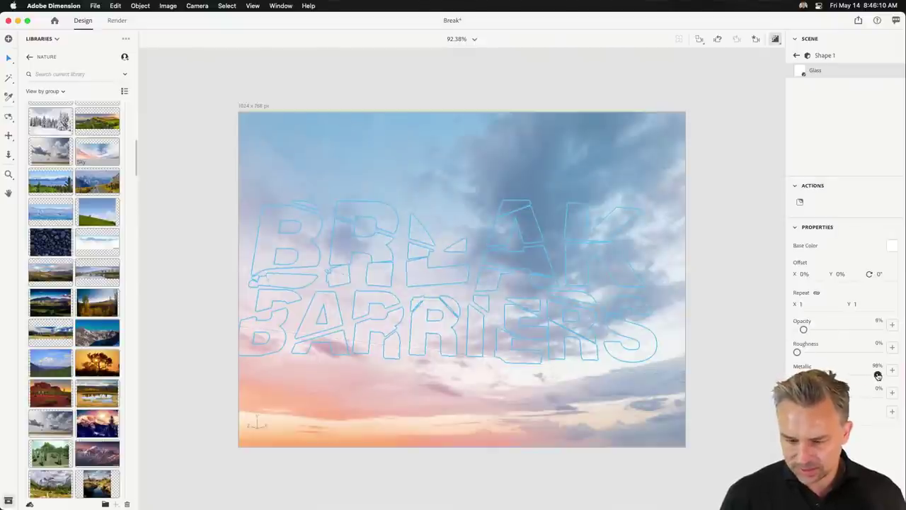
{"action": "left_click", "coordinate": [816, 331]}
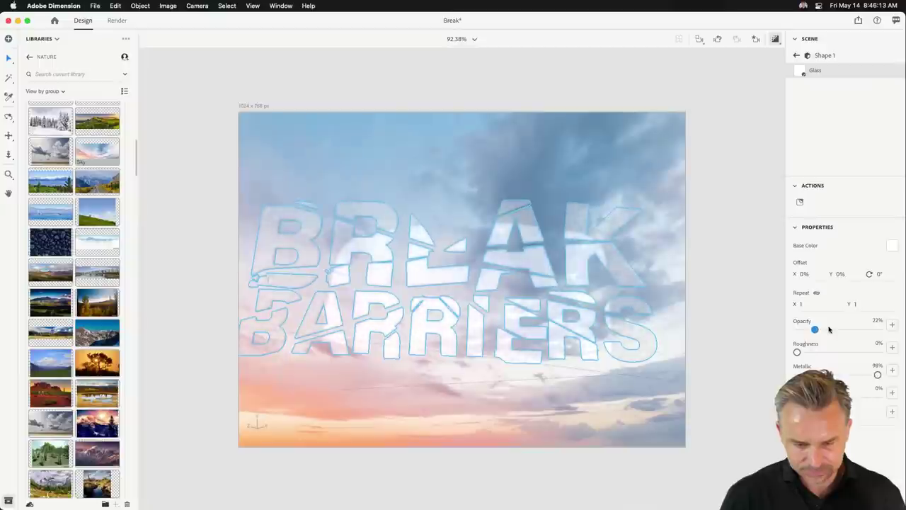
{"action": "left_click", "coordinate": [404, 158]}
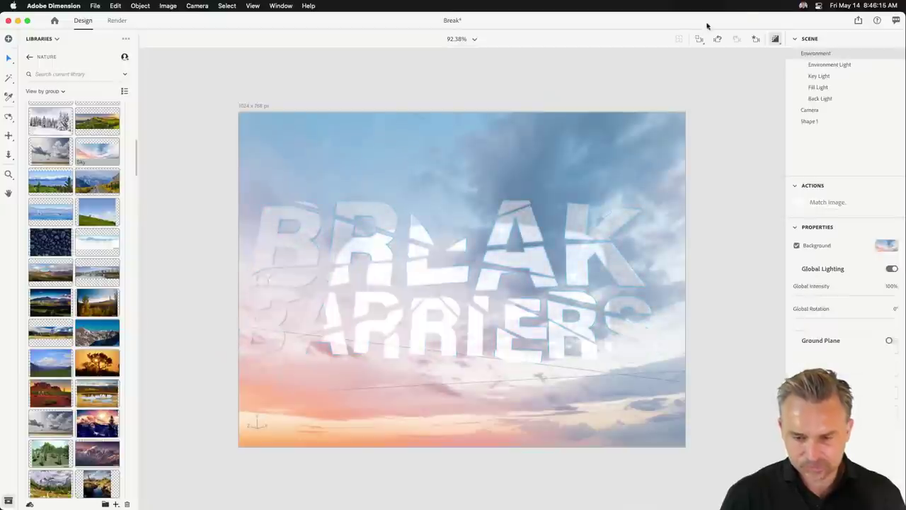
Step: Render the scene as a 16-bit PSD named Break2, then minimize Dimension
{"action": "left_click", "coordinate": [118, 20]}
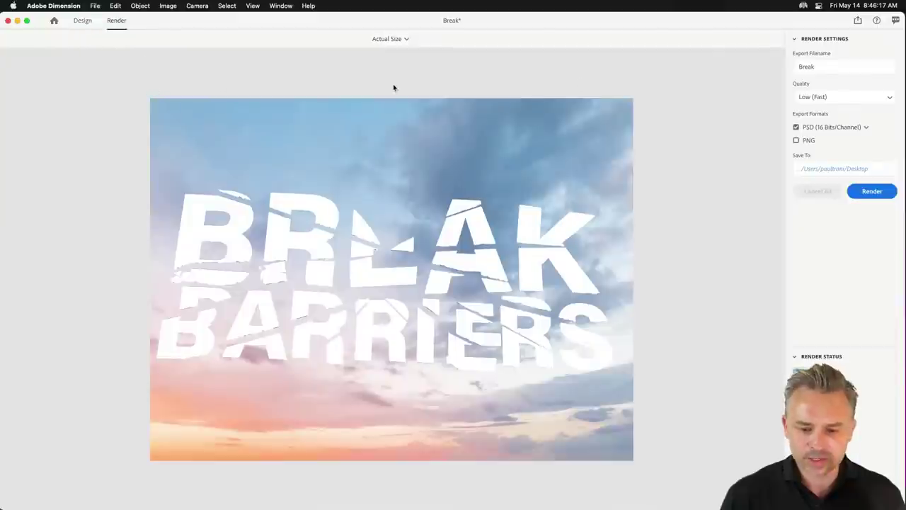
{"action": "left_click", "coordinate": [832, 64]}
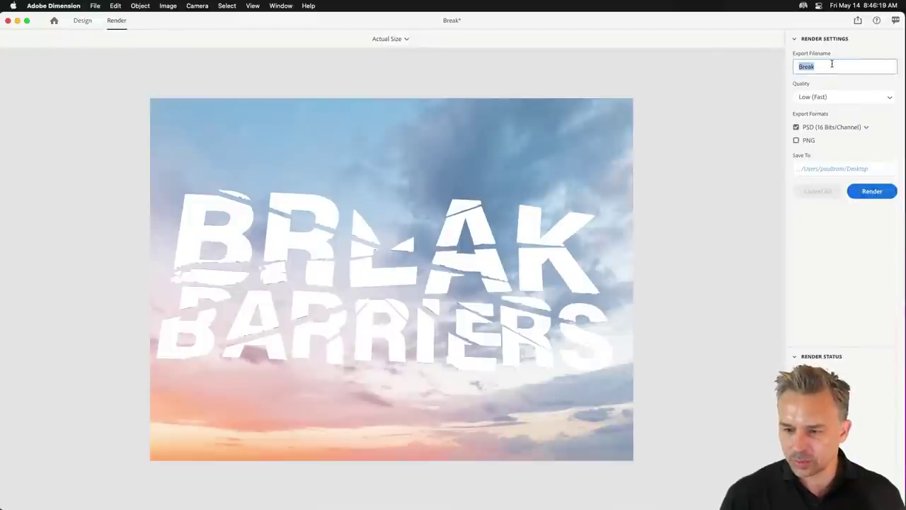
{"action": "type", "text": "2"}
{"action": "left_click", "coordinate": [856, 190]}
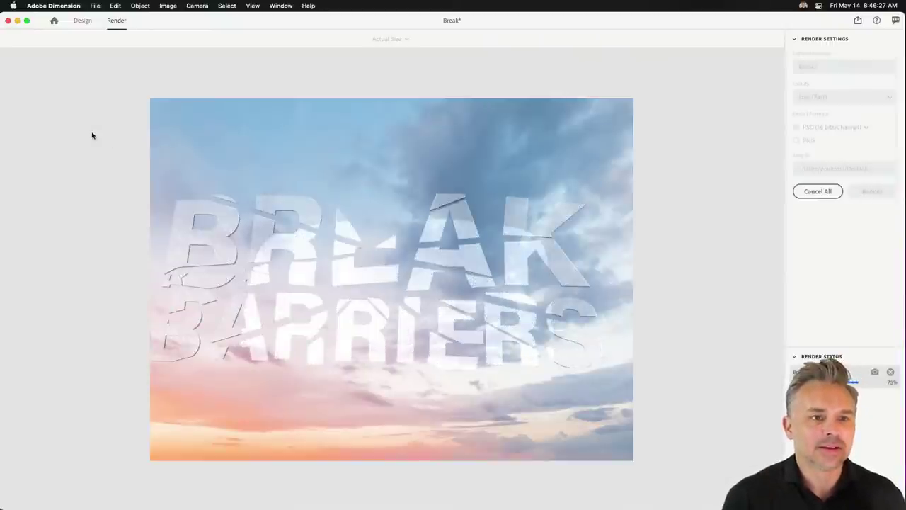
{"action": "left_click", "coordinate": [17, 21]}
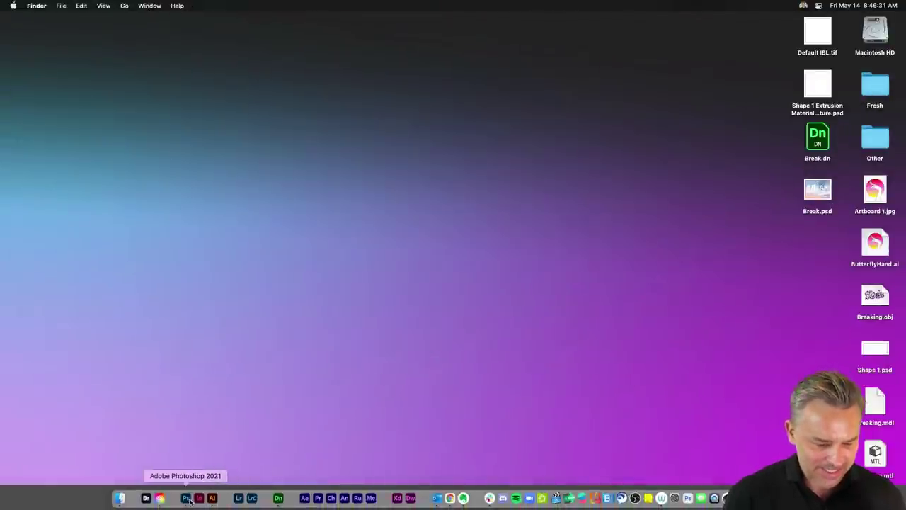
Step: Bring Illustrator 2021 back to the front from the Dock to show the BREAK BARRIERS poster
{"action": "left_click", "coordinate": [212, 499]}
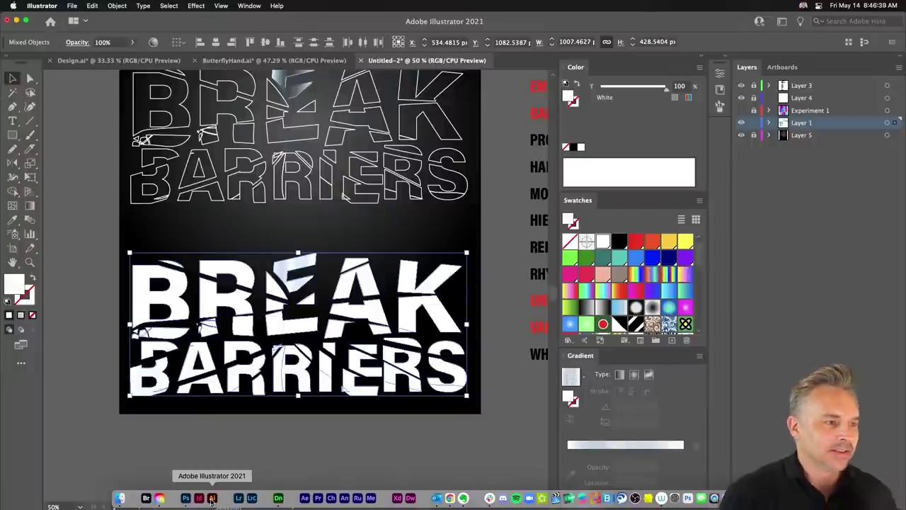
Step: Deselect the BREAK BARRIERS artwork, recentre the poster, and add Layer 6 above Layer 1
{"action": "left_click", "coordinate": [287, 61]}
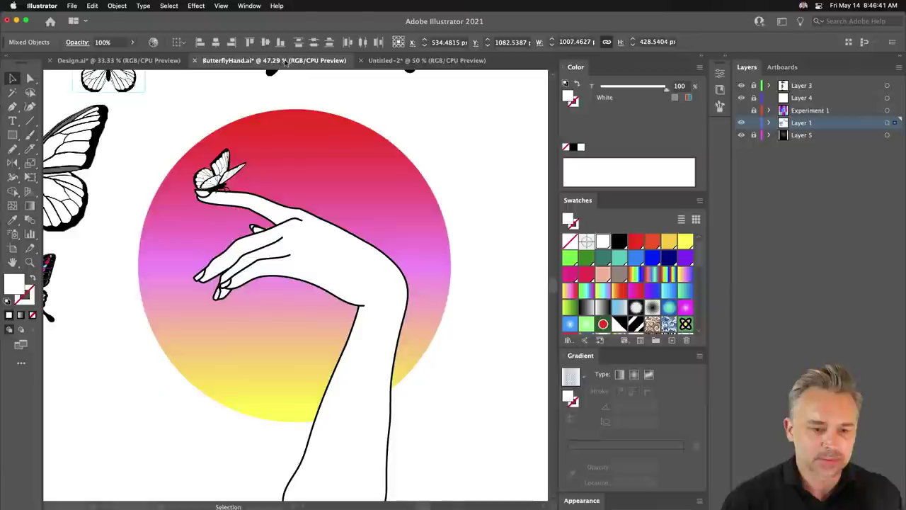
{"action": "left_click", "coordinate": [427, 60]}
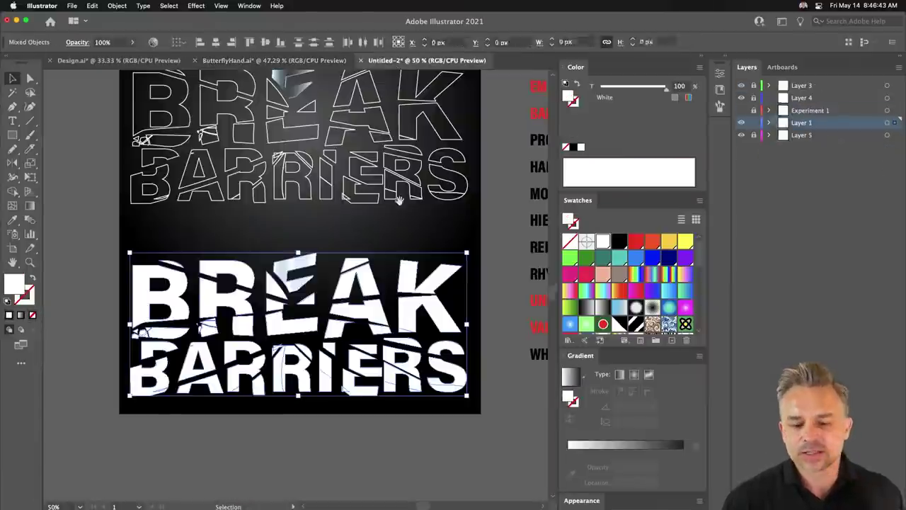
{"action": "left_click_drag", "start_coordinate": [213, 227], "coordinate": [264, 285]}
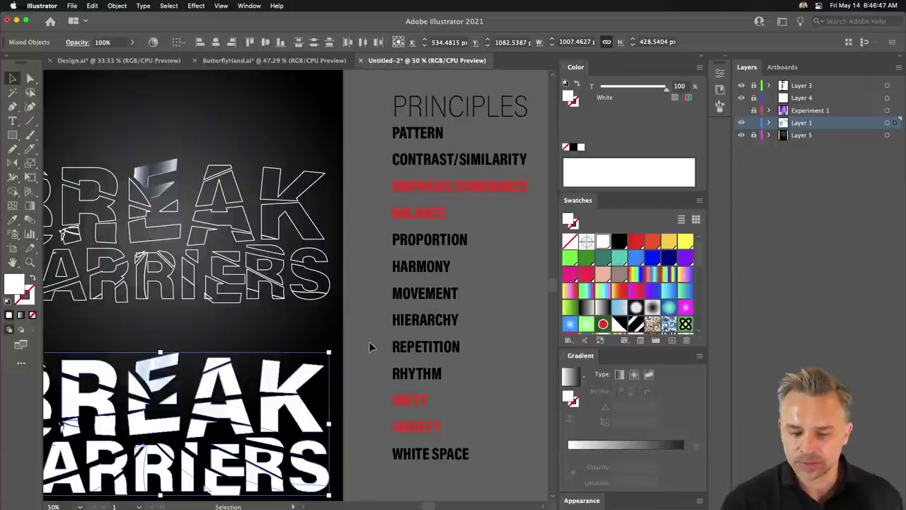
{"action": "mouse_move", "coordinate": [190, 255]}
{"action": "left_mouse_down"}
{"action": "mouse_move", "coordinate": [330, 147]}
{"action": "mouse_move", "coordinate": [321, 233]}
{"action": "left_mouse_up"}
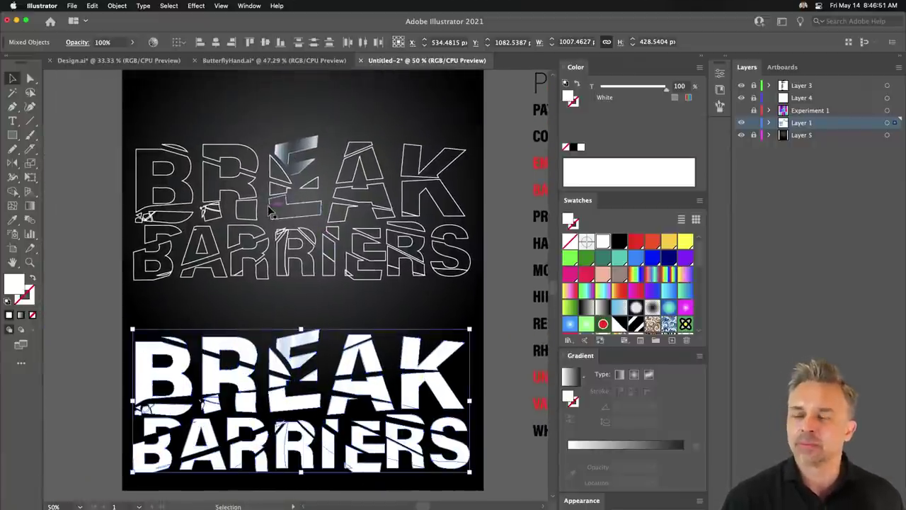
{"action": "scroll", "coordinate": [411, 189], "scroll_direction": "right", "scroll_amount": 5}
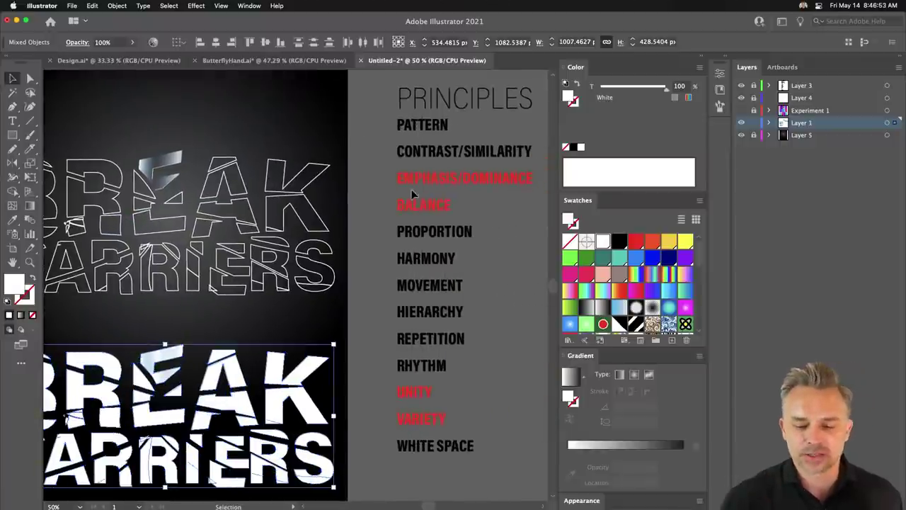
{"action": "left_click", "coordinate": [410, 180]}
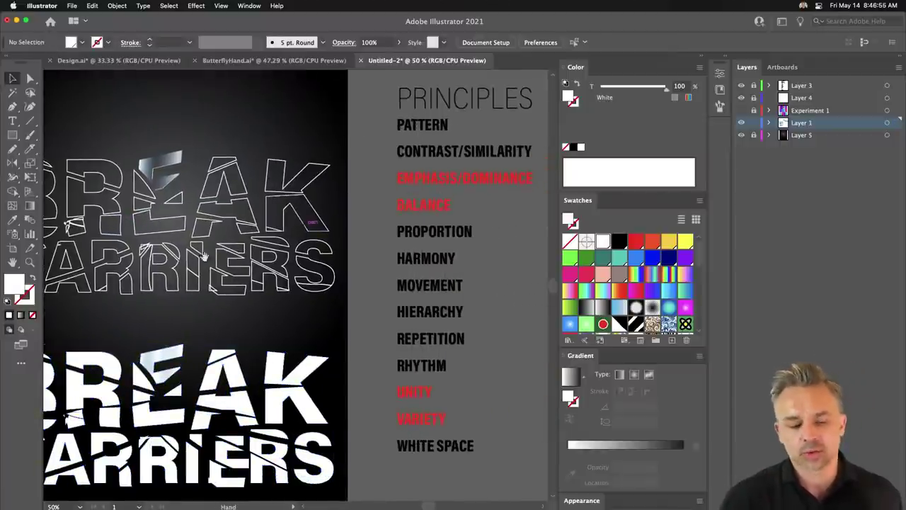
{"action": "left_click_drag", "start_coordinate": [85, 226], "coordinate": [223, 226]}
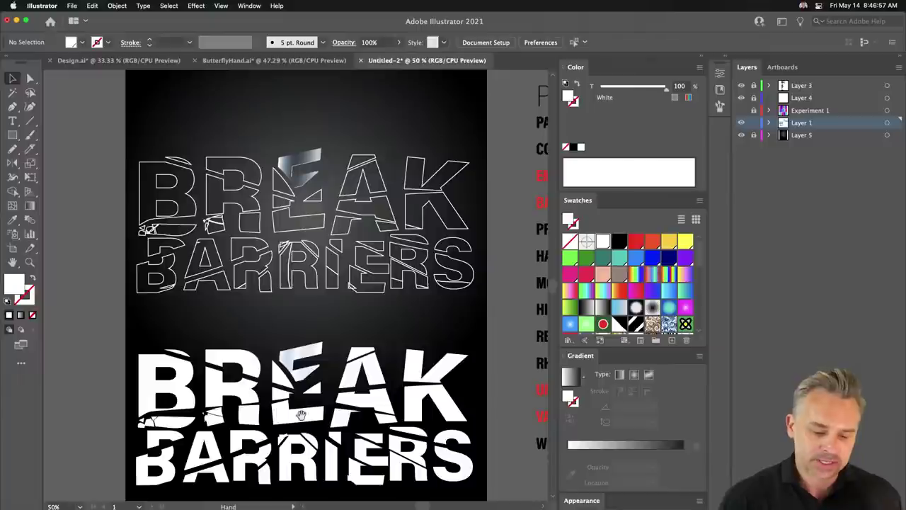
{"action": "scroll", "coordinate": [297, 411], "scroll_direction": "up", "scroll_amount": 5}
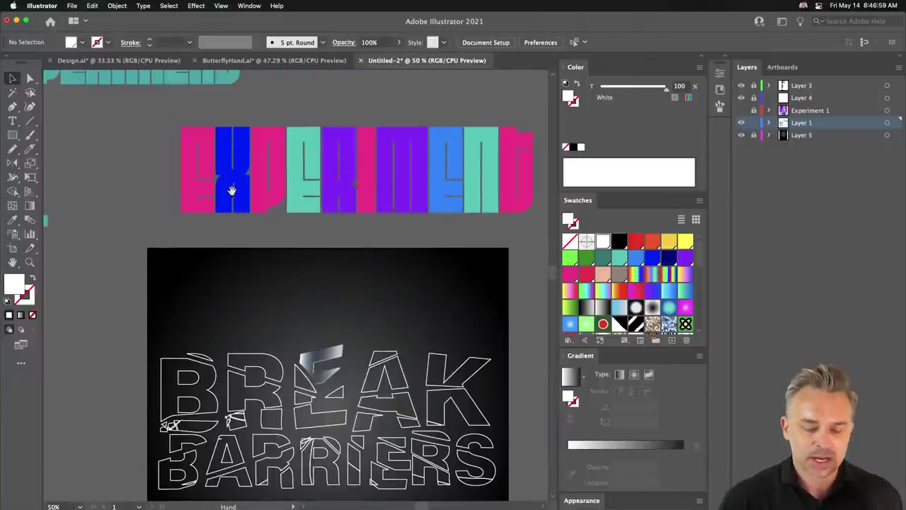
{"action": "left_click_drag", "start_coordinate": [296, 275], "coordinate": [276, 91]}
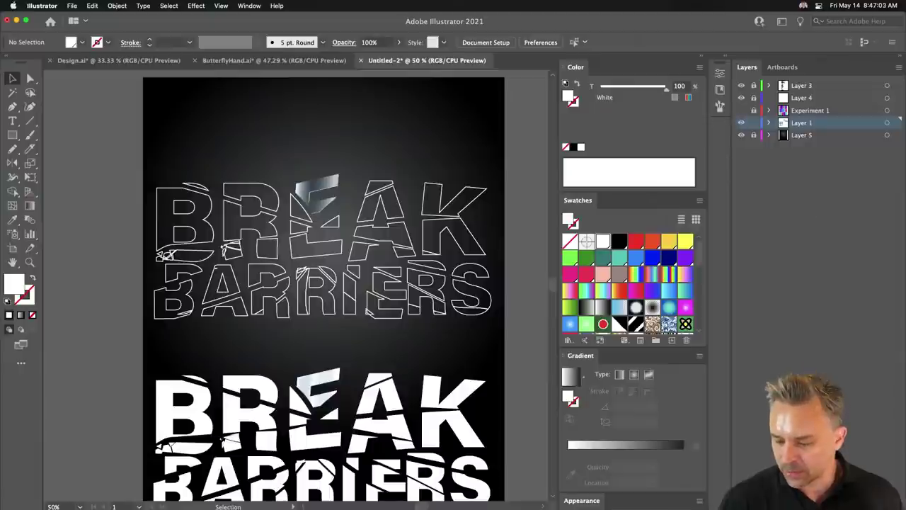
{"action": "key", "text": "super+l"}
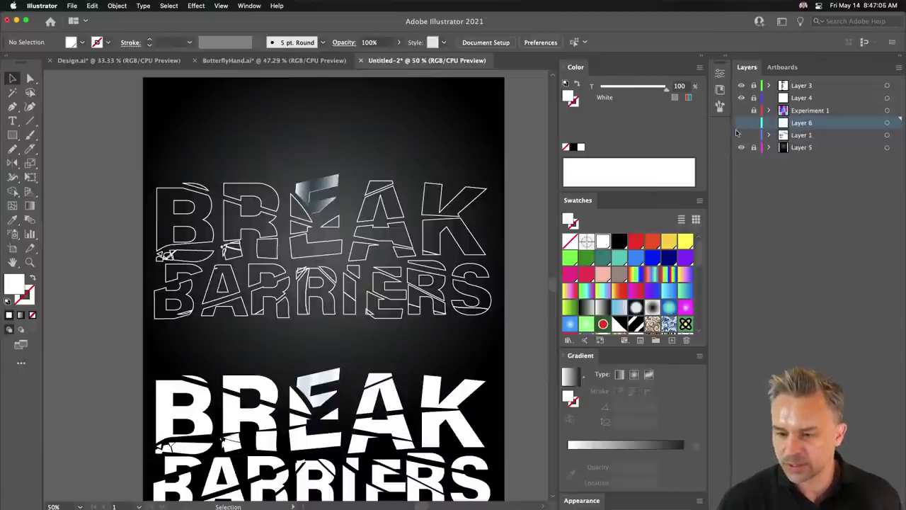
Step: Show the Experiment 1, Layer 6 and Layer 1 artwork and select the teal EXPERIMENT text
{"action": "left_click", "coordinate": [741, 110]}
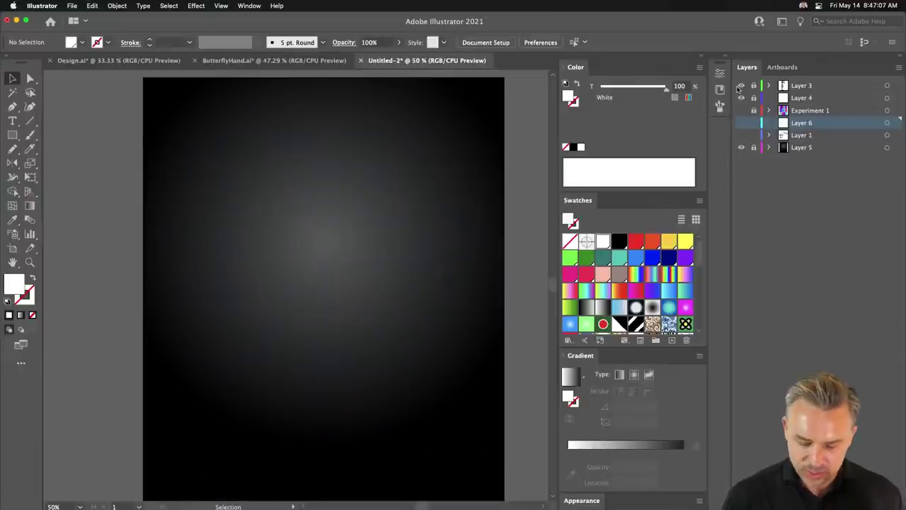
{"action": "left_click", "coordinate": [742, 98]}
{"action": "key", "text": "super+minus"}
{"action": "key", "text": "super+minus"}
{"action": "key", "text": "super+minus"}
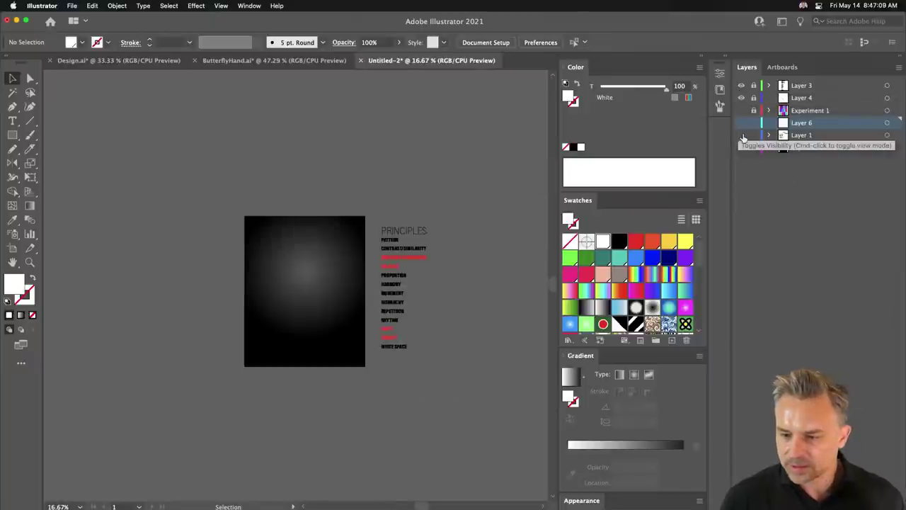
{"action": "left_click_drag", "start_coordinate": [743, 136], "coordinate": [741, 107]}
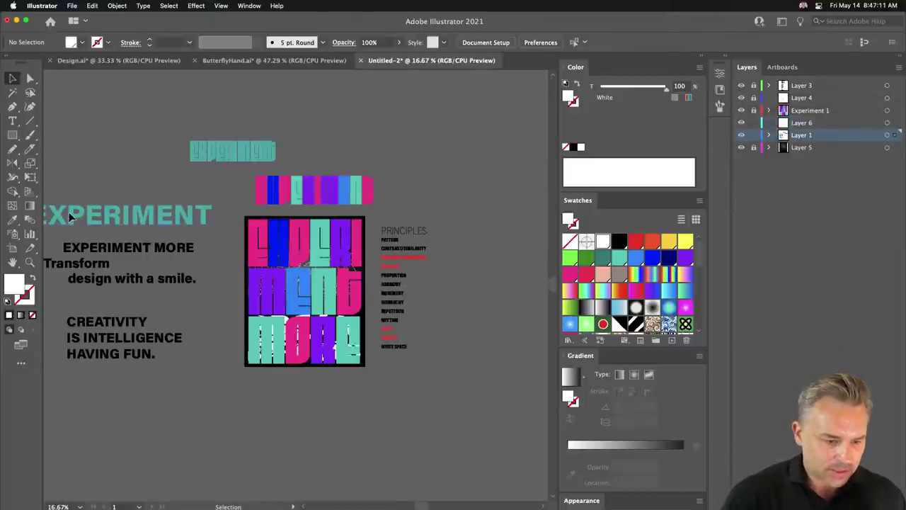
{"action": "left_click", "coordinate": [69, 217]}
Step: Target Layer 6, hide Layer 1 and Experiment 1, and paste EXPERIMENT into Layer 6
{"action": "left_click", "coordinate": [814, 123]}
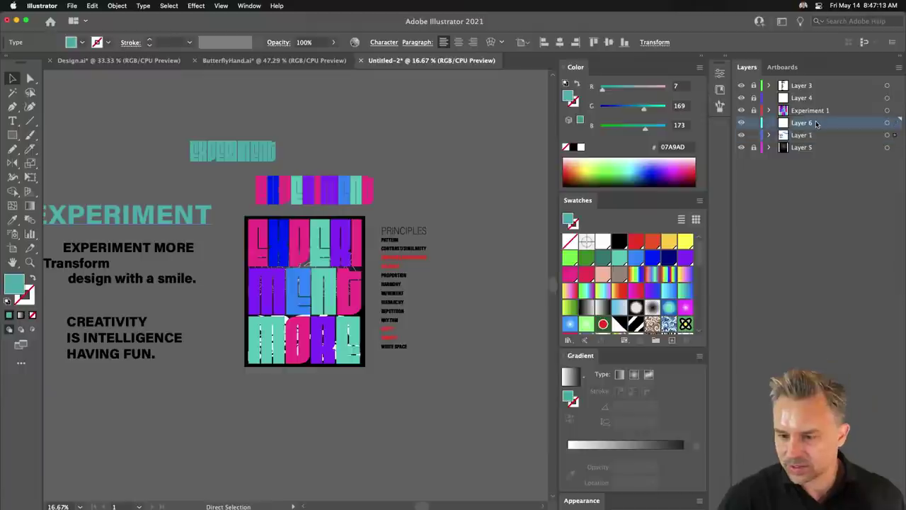
{"action": "left_click_drag", "start_coordinate": [741, 135], "coordinate": [741, 110]}
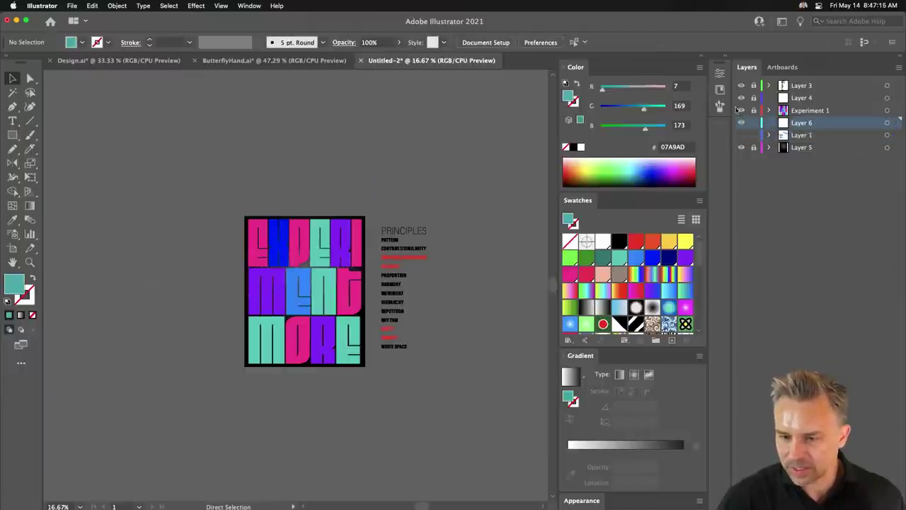
{"action": "key", "text": "super+equal"}
{"action": "key", "text": "super+equal"}
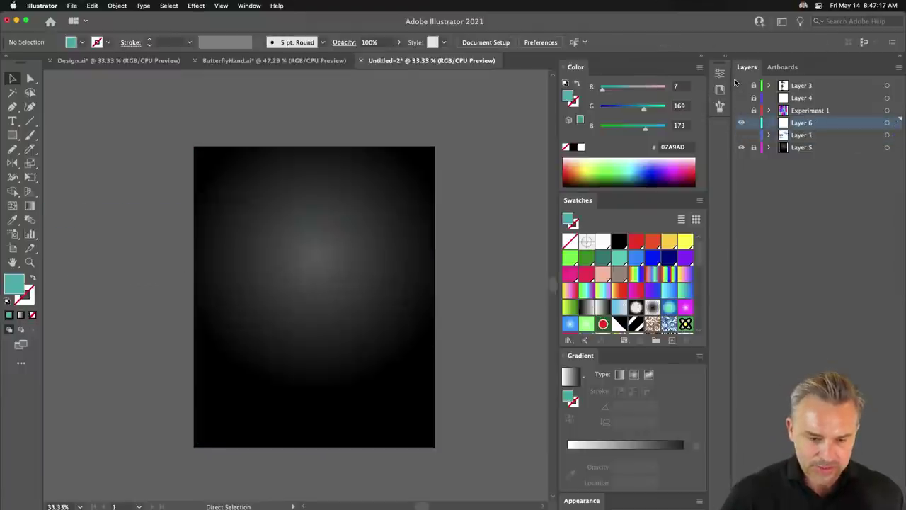
{"action": "key", "text": "super+equal"}
{"action": "key", "text": "super+a"}
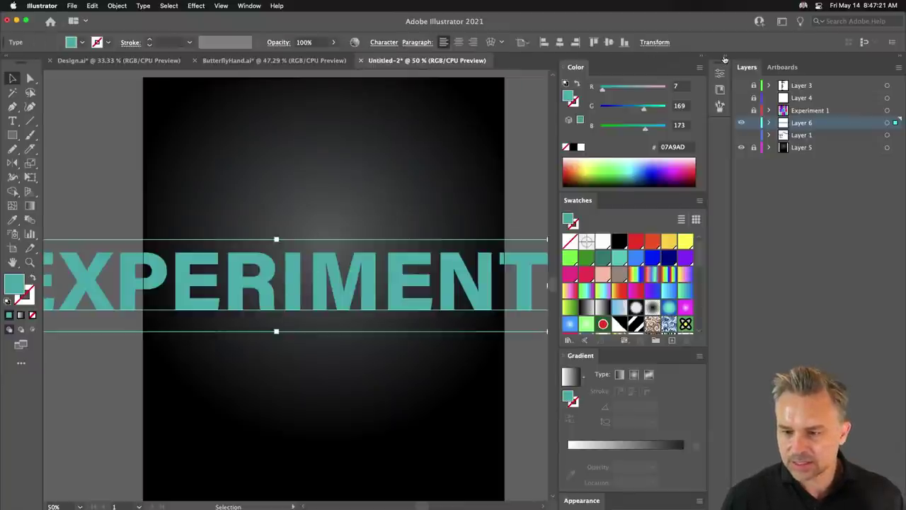
Step: Set the EXPERIMENT text in the Abolition font
{"action": "left_click", "coordinate": [724, 58]}
{"action": "left_click", "coordinate": [576, 58]}
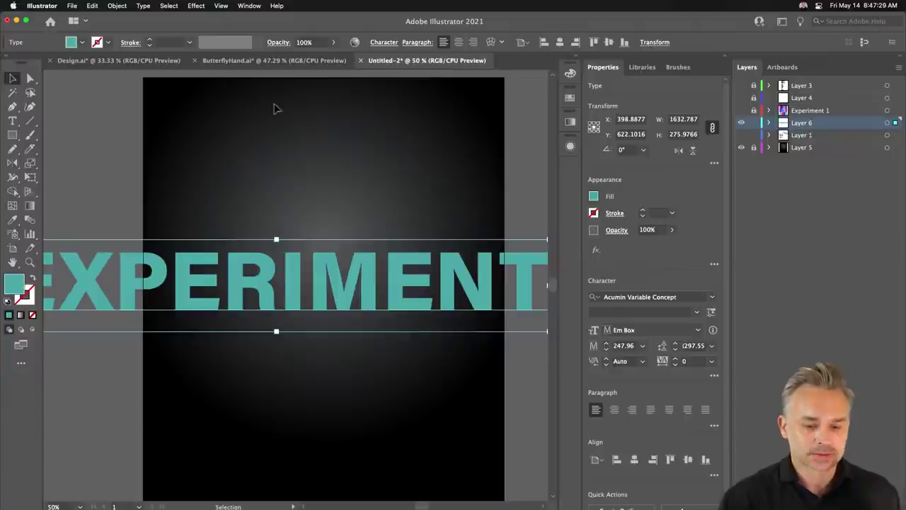
{"action": "left_click", "coordinate": [710, 297]}
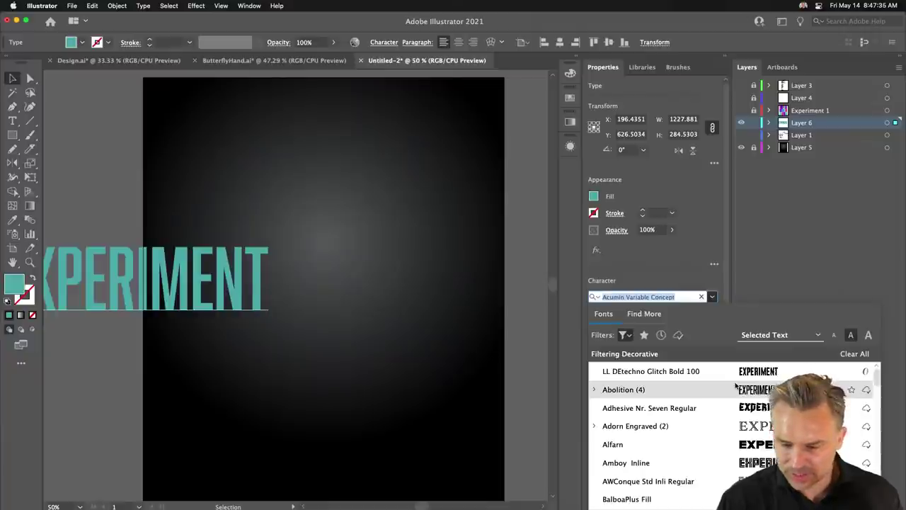
{"action": "left_click", "coordinate": [737, 386]}
Step: Centre EXPERIMENT on the poster and scale it up to span the artboard width
{"action": "left_click_drag", "start_coordinate": [107, 282], "coordinate": [292, 275]}
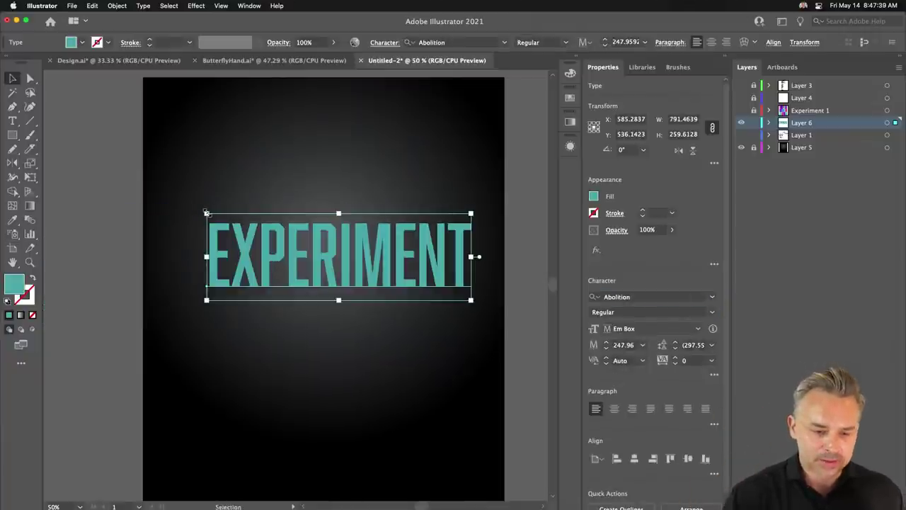
{"action": "left_click_drag", "start_coordinate": [206, 213], "coordinate": [81, 172]}
{"action": "left_click_drag", "start_coordinate": [166, 228], "coordinate": [195, 251]}
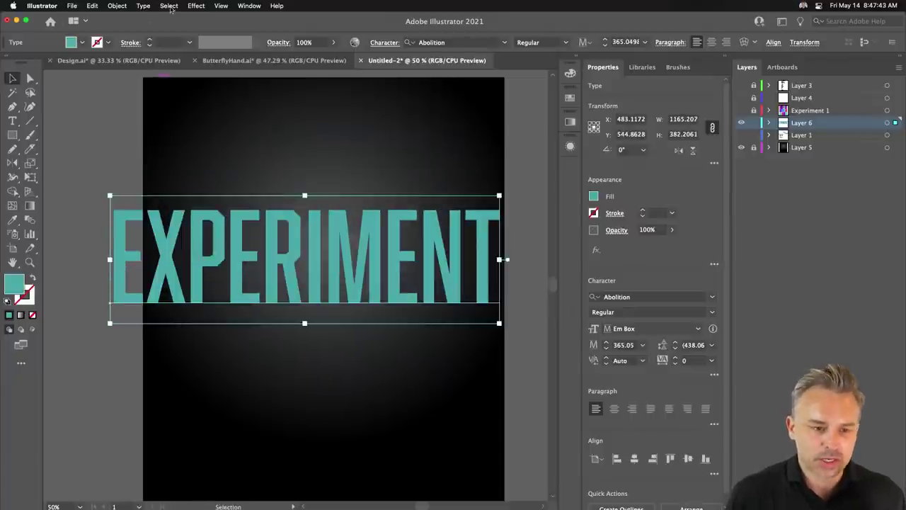
{"action": "left_click", "coordinate": [196, 5]}
{"action": "mouse_move", "coordinate": [213, 72]}
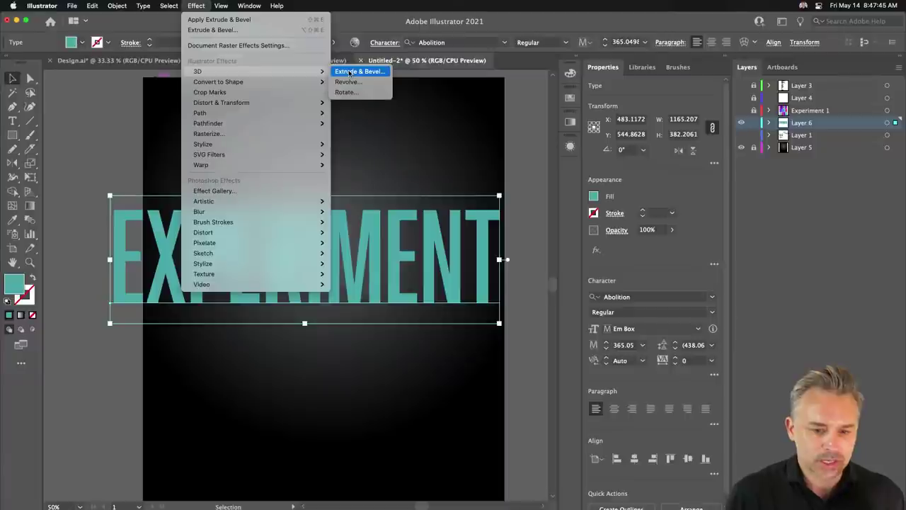
Step: Apply a 3D Extrude & Bevel to EXPERIMENT with 200 pt extrusion depth
{"action": "left_click", "coordinate": [349, 72]}
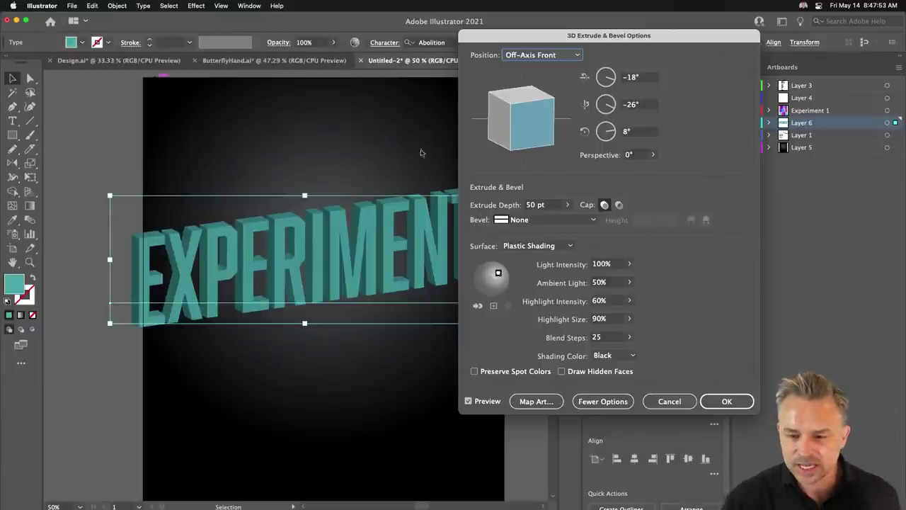
{"action": "left_click", "coordinate": [549, 206]}
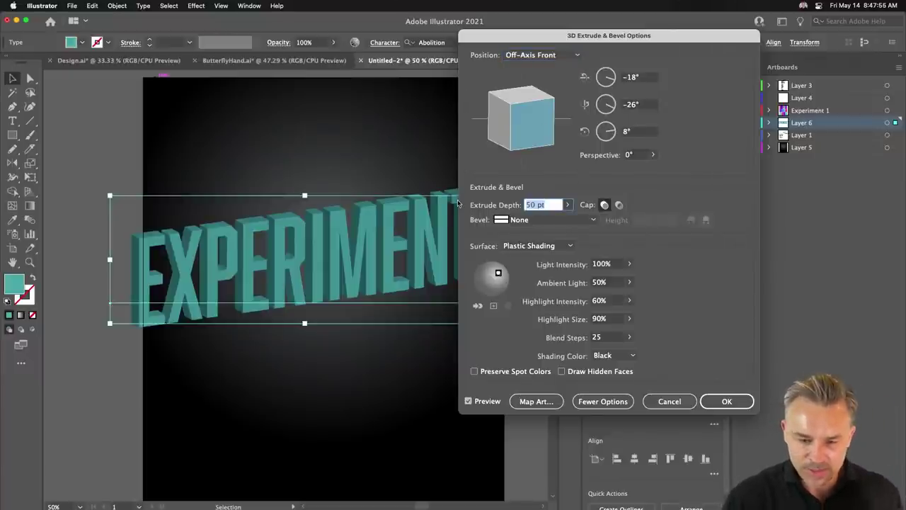
{"action": "type", "text": "100"}
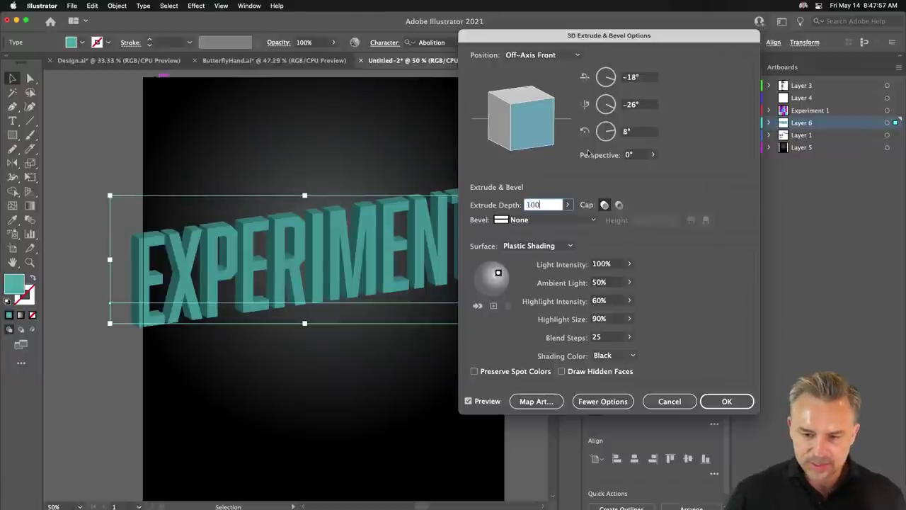
{"action": "key", "text": "Tab"}
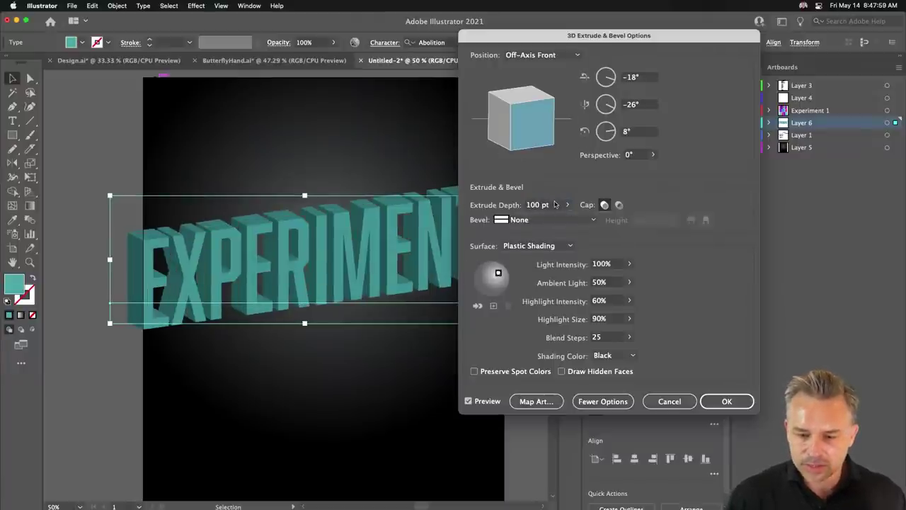
{"action": "key", "text": "Tab"}
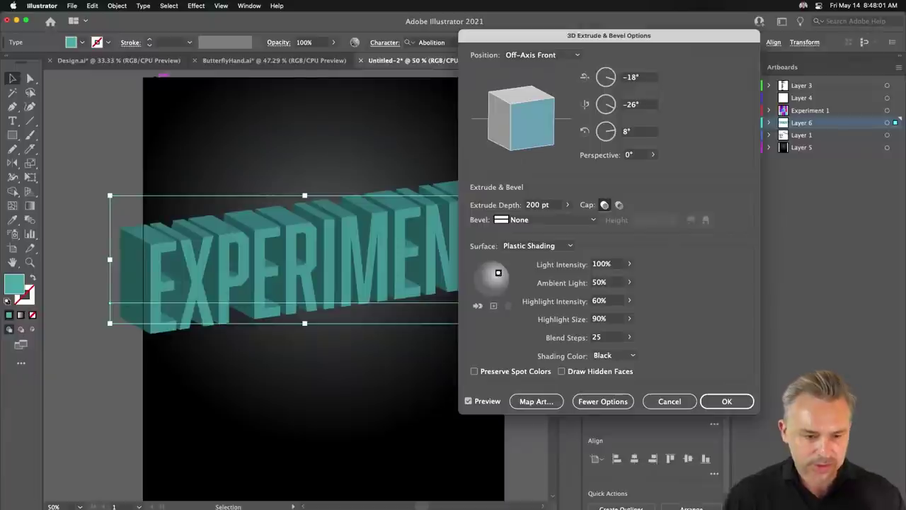
Step: Set the 3D position to Isometric Left and shift the light to brighten the front faces
{"action": "left_click", "coordinate": [509, 57]}
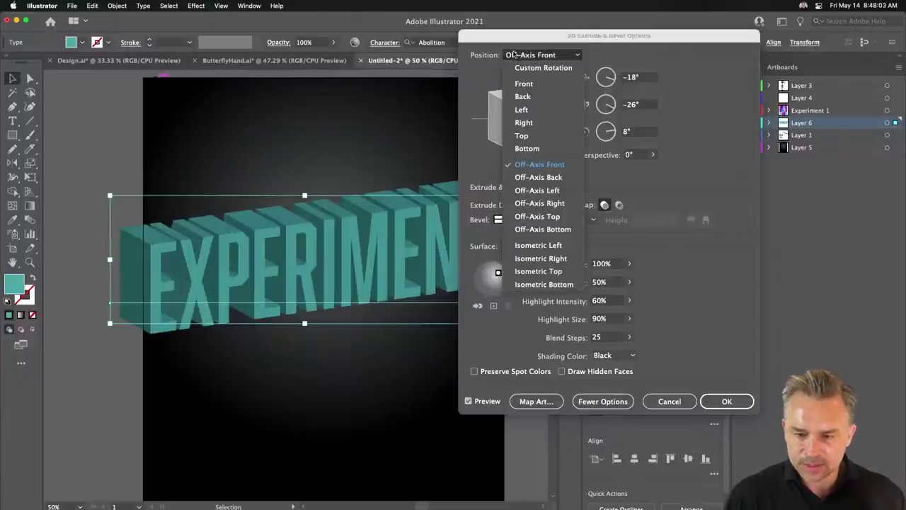
{"action": "left_click", "coordinate": [535, 244]}
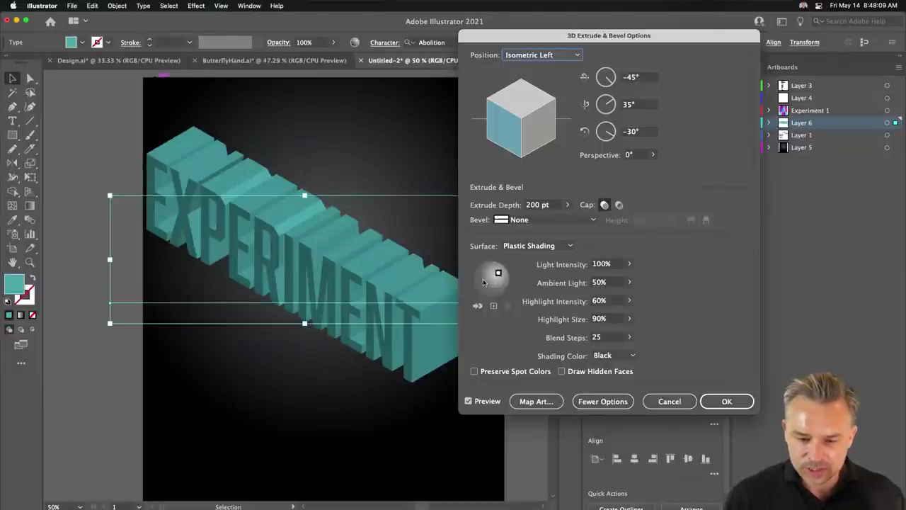
{"action": "left_click_drag", "start_coordinate": [498, 273], "coordinate": [484, 277]}
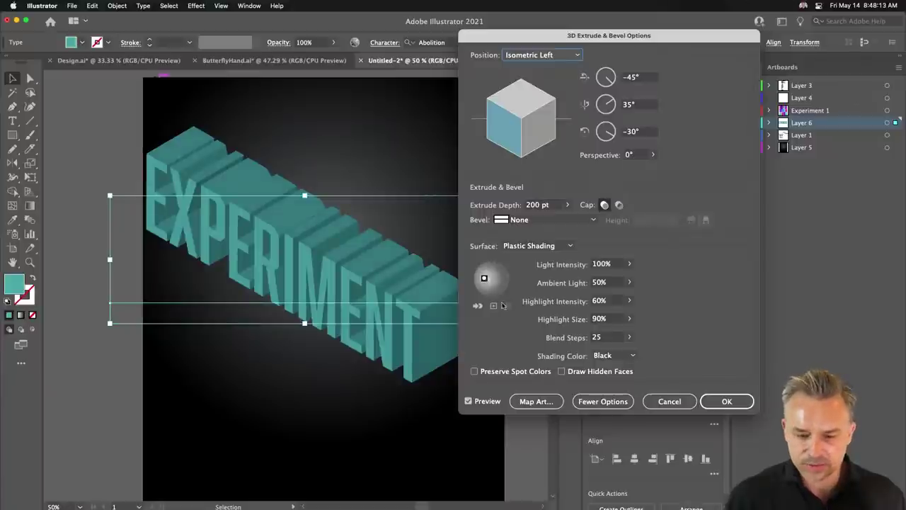
{"action": "left_click_drag", "start_coordinate": [484, 278], "coordinate": [487, 283]}
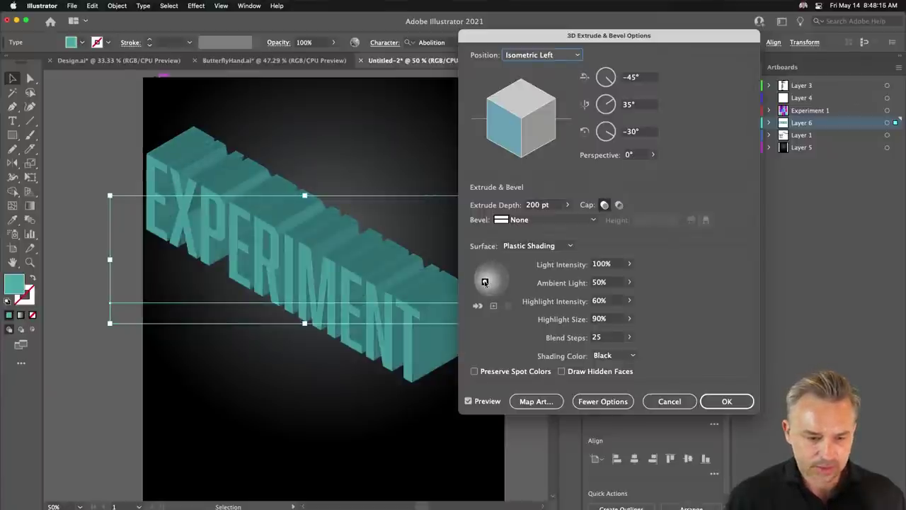
Step: Confirm the extrusion and move the flat EXPERIMENT copy further down the poster
{"action": "left_click", "coordinate": [724, 401]}
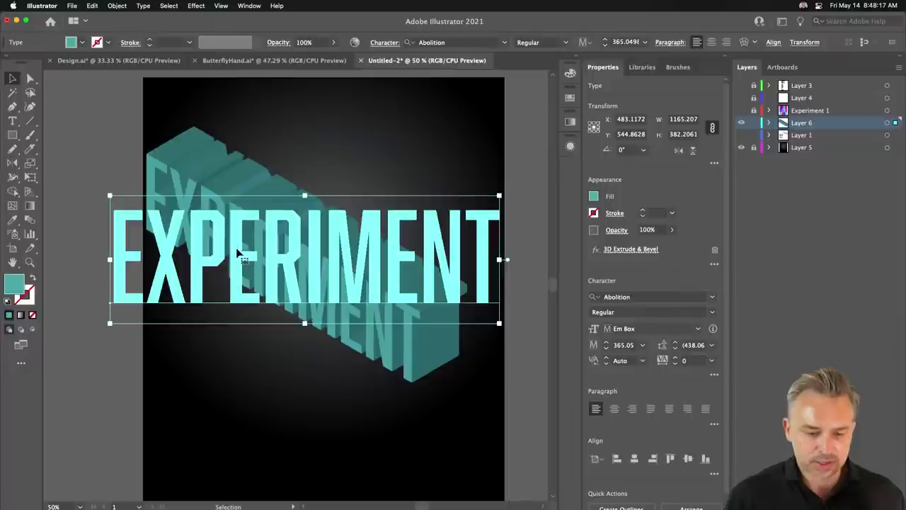
{"action": "key", "text": "space"}
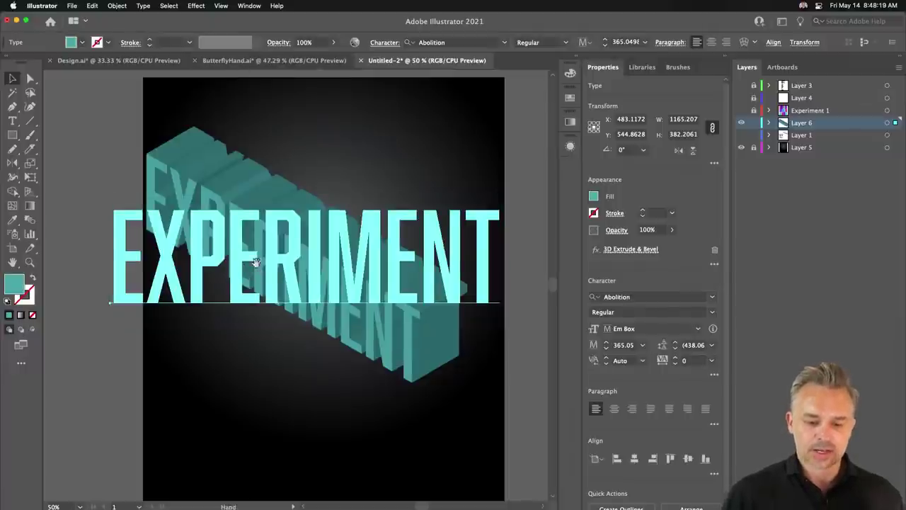
{"action": "left_click_drag", "start_coordinate": [256, 262], "coordinate": [275, 205]}
{"action": "left_click_drag", "start_coordinate": [307, 178], "coordinate": [274, 356]}
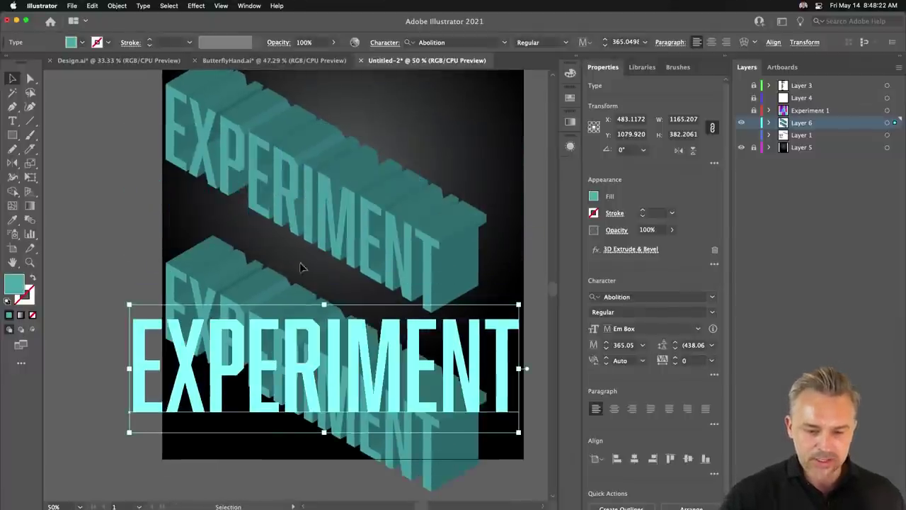
Step: Change the lower EXPERIMENT's 3D position to Isometric Right
{"action": "left_click", "coordinate": [627, 251]}
{"action": "left_click", "coordinate": [530, 56]}
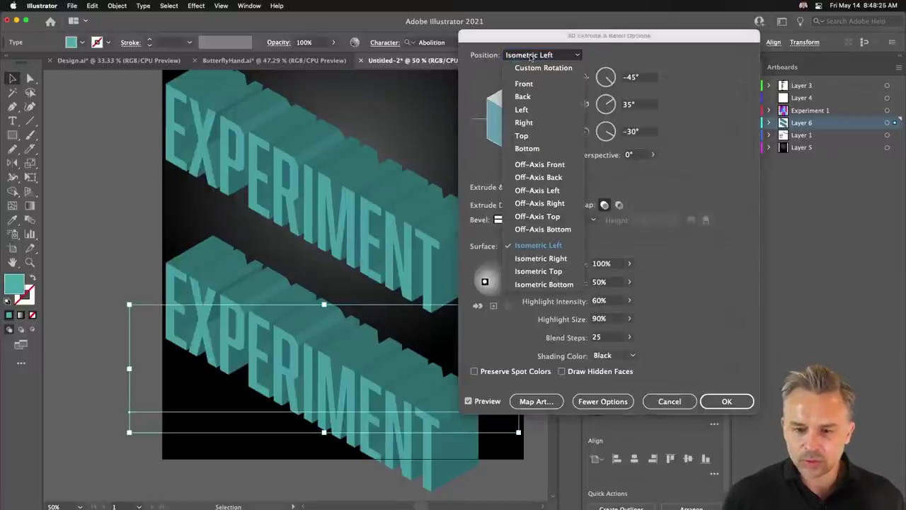
{"action": "left_click", "coordinate": [536, 263]}
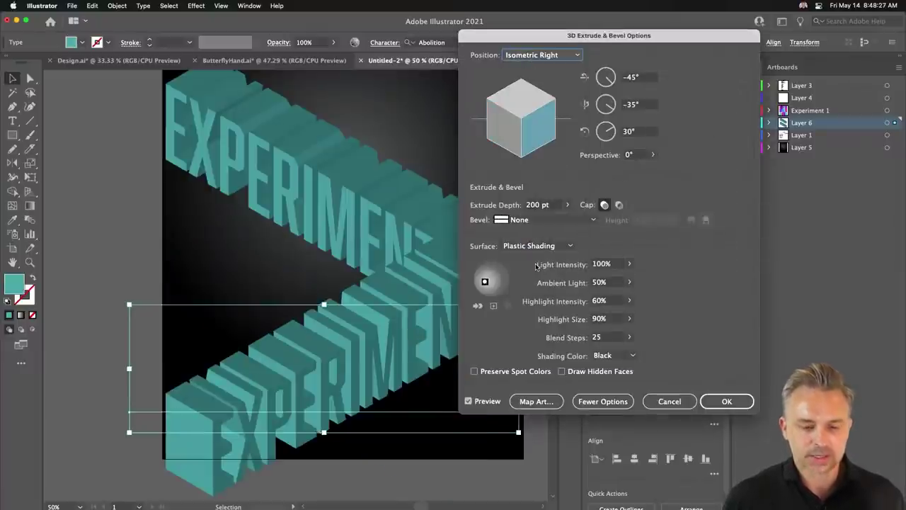
{"action": "left_click", "coordinate": [726, 401]}
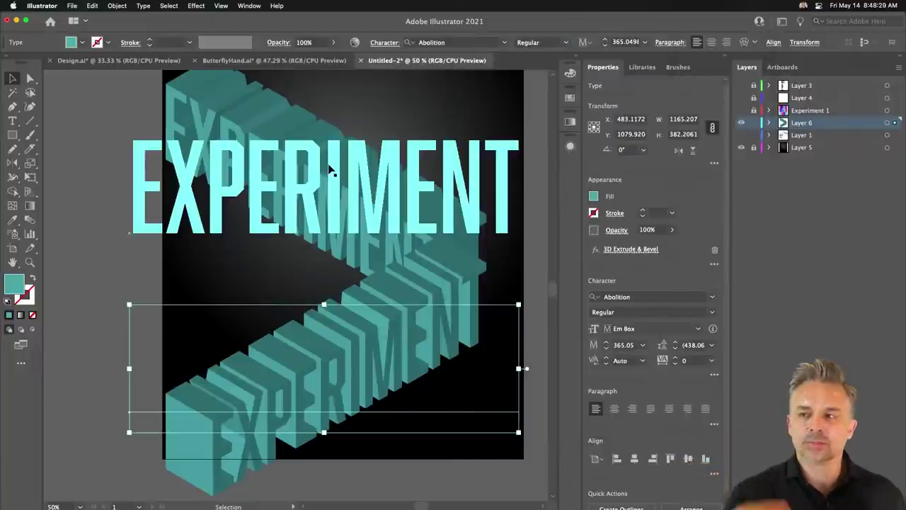
Step: Position the lower EXPERIMENT so the two extruded words form a zigzag
{"action": "left_click_drag", "start_coordinate": [233, 131], "coordinate": [248, 314]}
{"action": "scroll", "coordinate": [310, 137], "scroll_direction": "down", "scroll_amount": 5}
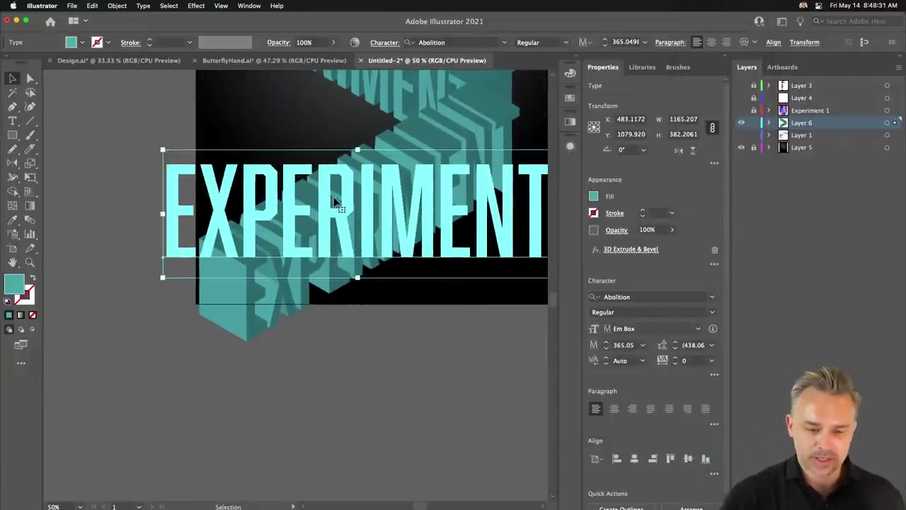
{"action": "left_click_drag", "start_coordinate": [337, 203], "coordinate": [344, 460]}
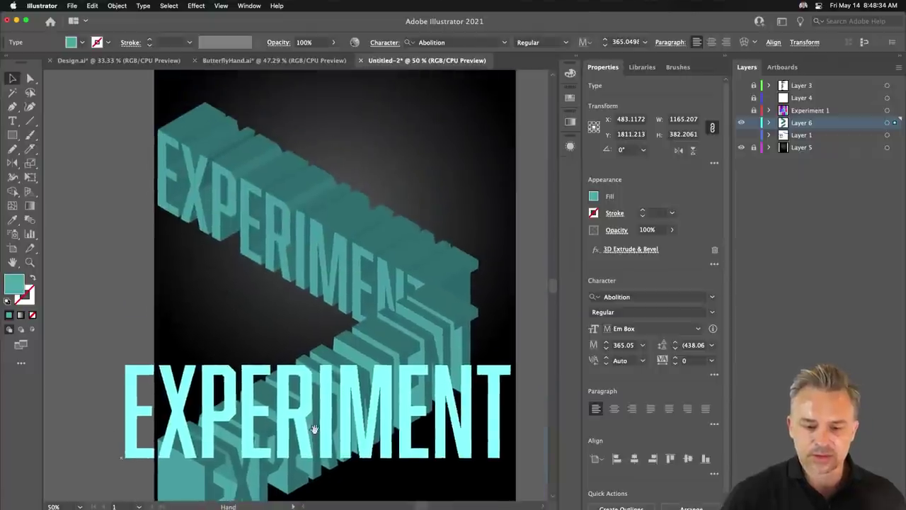
{"action": "mouse_move", "coordinate": [312, 397]}
{"action": "left_mouse_down"}
{"action": "mouse_move", "coordinate": [305, 255]}
{"action": "mouse_move", "coordinate": [321, 358]}
{"action": "left_mouse_up"}
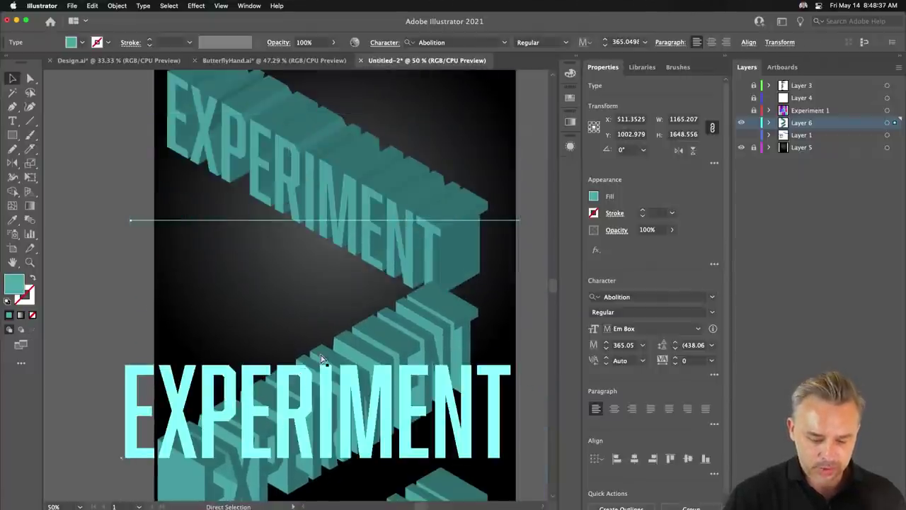
{"action": "left_click", "coordinate": [83, 227]}
{"action": "left_click_drag", "start_coordinate": [338, 394], "coordinate": [302, 203]}
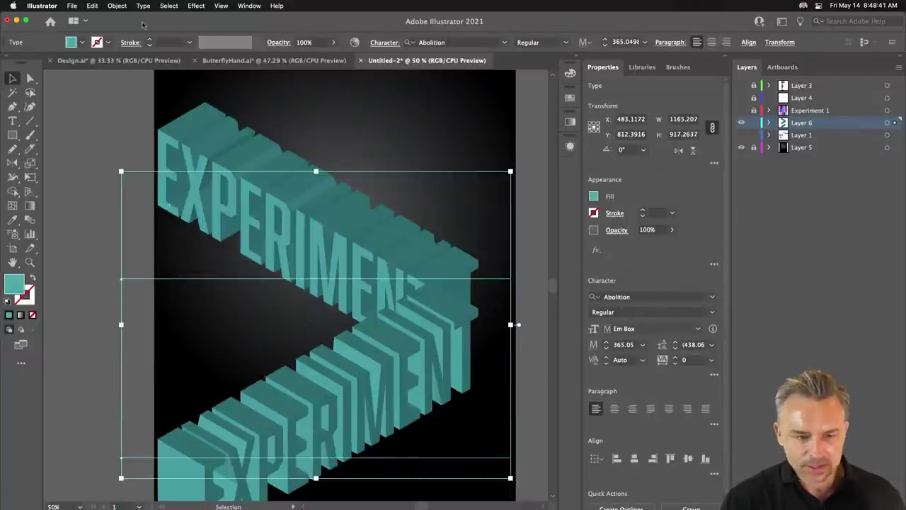
Step: Expand the 3D words into editable outlines and nudge the upper EXPERIMENT up slightly
{"action": "left_click", "coordinate": [115, 5]}
{"action": "left_click", "coordinate": [109, 134]}
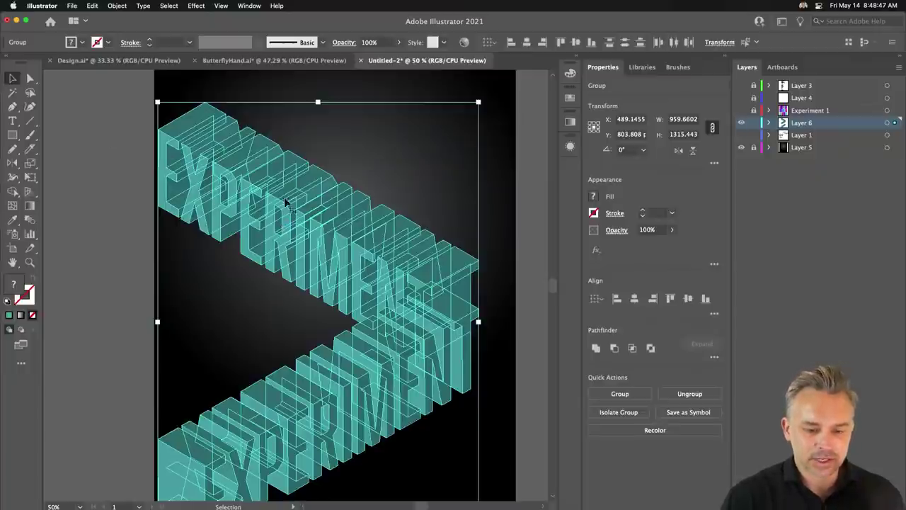
{"action": "left_click", "coordinate": [139, 191]}
{"action": "left_click", "coordinate": [253, 211]}
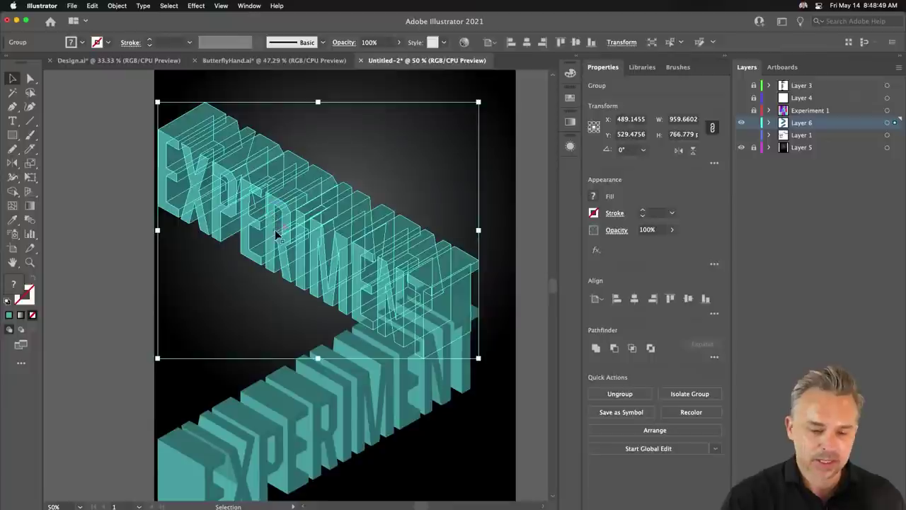
{"action": "left_click_drag", "start_coordinate": [278, 230], "coordinate": [281, 184]}
Step: Group the upper and lower EXPERIMENT words together
{"action": "right_click", "coordinate": [282, 172]}
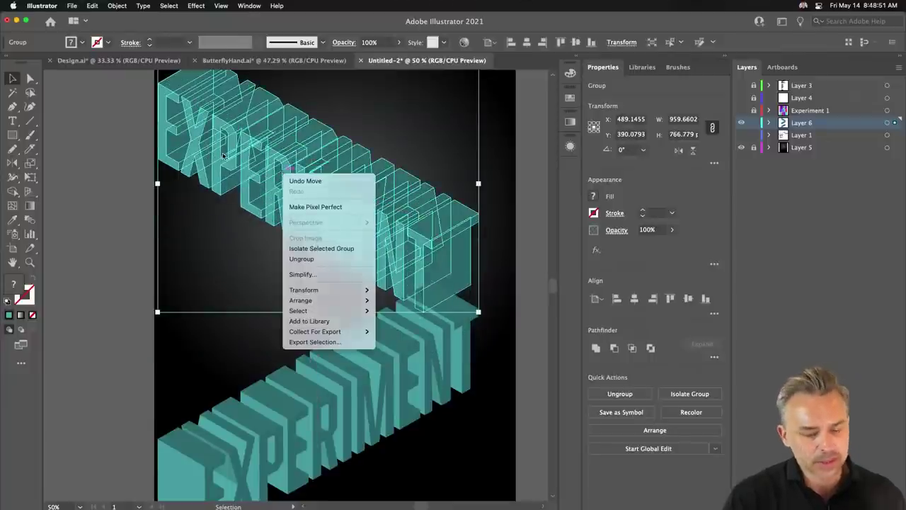
{"action": "left_click", "coordinate": [264, 321]}
{"action": "left_click", "coordinate": [333, 375], "text": "shift"}
{"action": "right_click", "coordinate": [333, 343]}
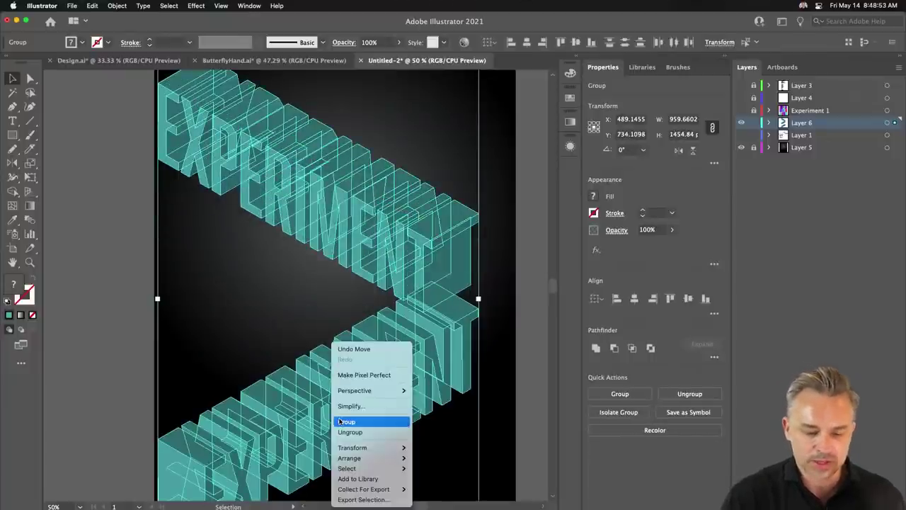
{"action": "left_click", "coordinate": [340, 421]}
{"action": "left_click", "coordinate": [205, 250]}
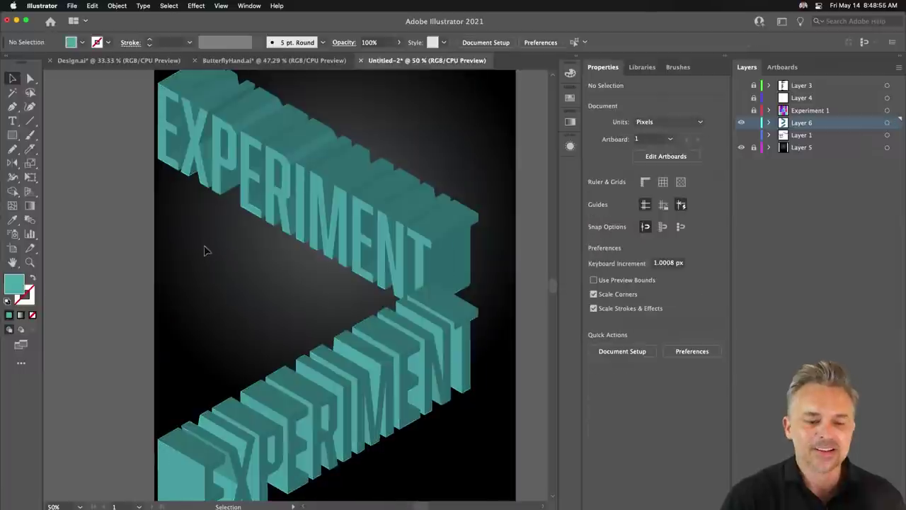
Step: Move the lower EXPERIMENT word up and to the right toward the upper one
{"action": "left_click", "coordinate": [262, 132]}
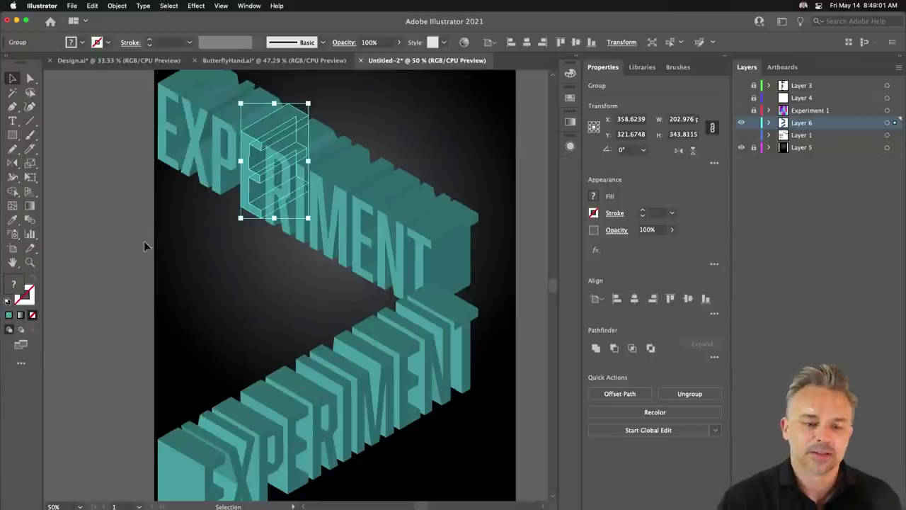
{"action": "left_click", "coordinate": [161, 259]}
{"action": "left_click_drag", "start_coordinate": [192, 269], "coordinate": [224, 249]}
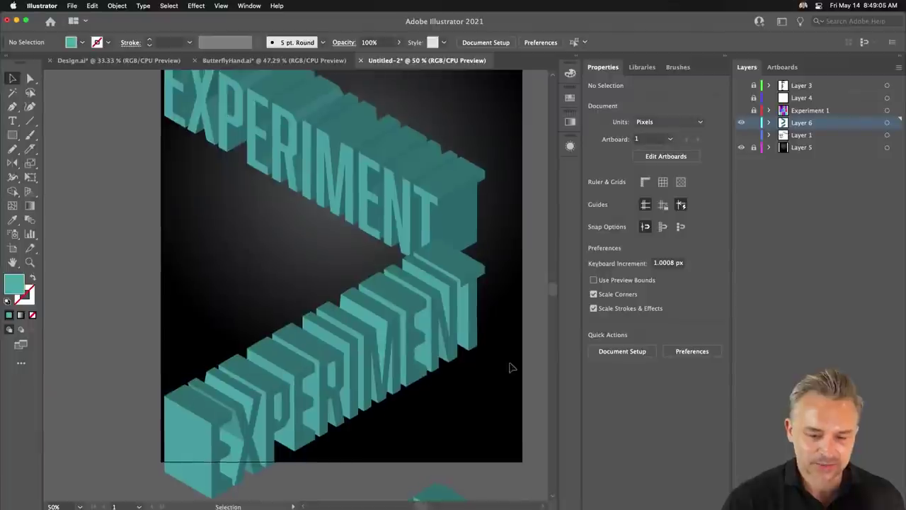
{"action": "scroll", "coordinate": [460, 445], "scroll_direction": "left", "scroll_amount": 3}
{"action": "left_click", "coordinate": [157, 299]}
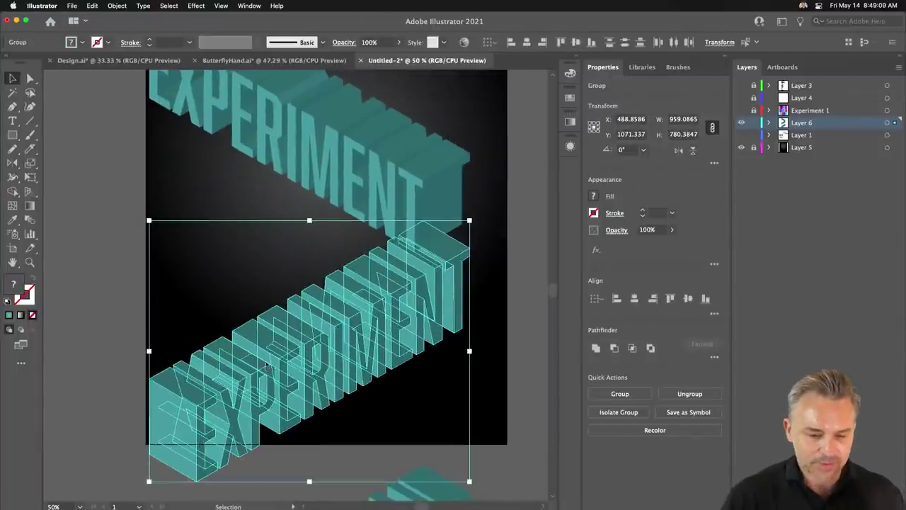
{"action": "left_click_drag", "start_coordinate": [265, 365], "coordinate": [278, 334]}
Step: Select individual letters P, X and E in the upper word
{"action": "scroll", "coordinate": [244, 213], "scroll_direction": "up", "scroll_amount": 2}
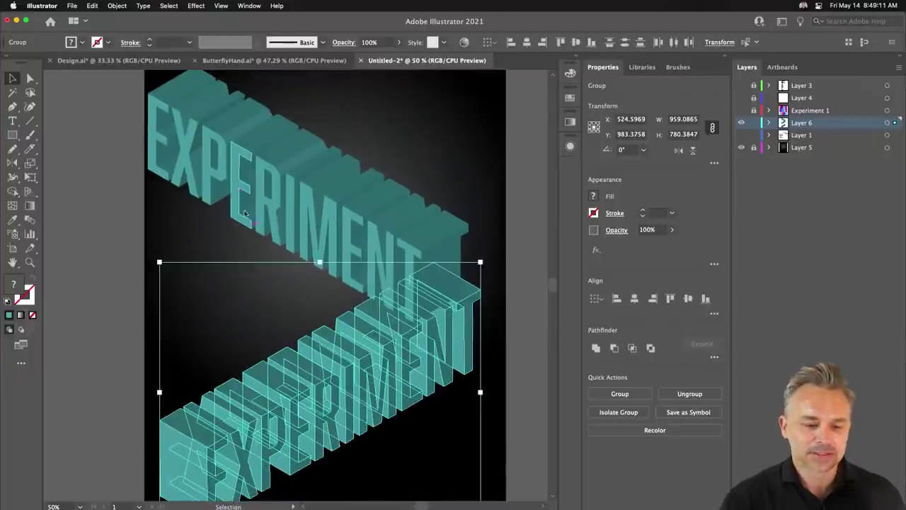
{"action": "left_click", "coordinate": [245, 212]}
{"action": "left_click", "coordinate": [186, 172]}
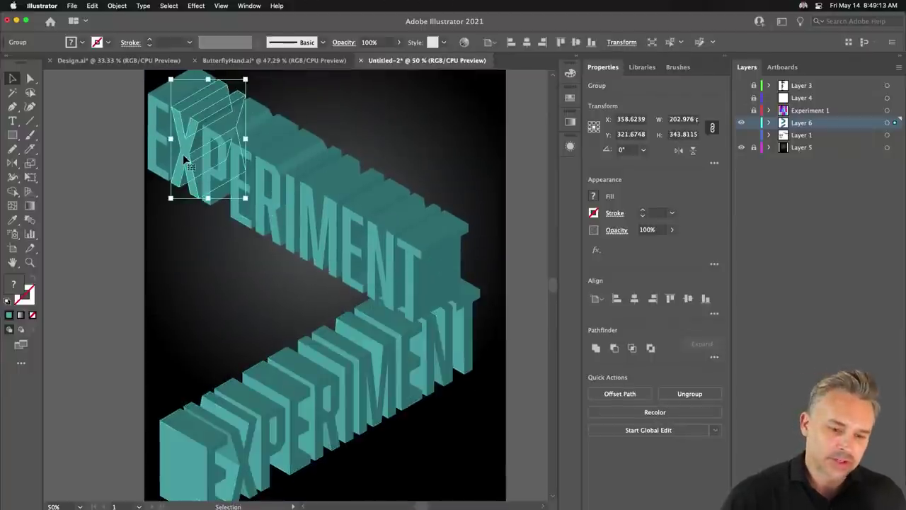
{"action": "left_click", "coordinate": [222, 321]}
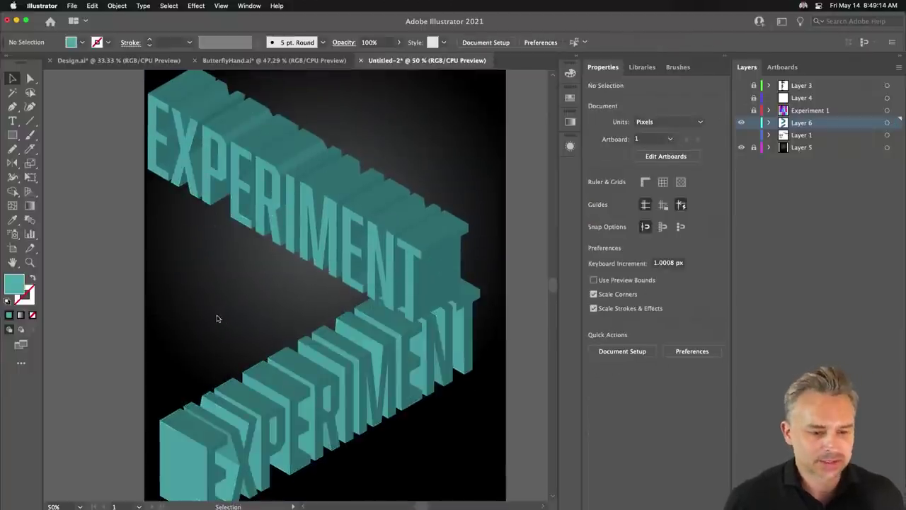
{"action": "left_click", "coordinate": [246, 166]}
Step: Move the E and the letters after EXP off the artboard's left edge
{"action": "key", "text": "Delete"}
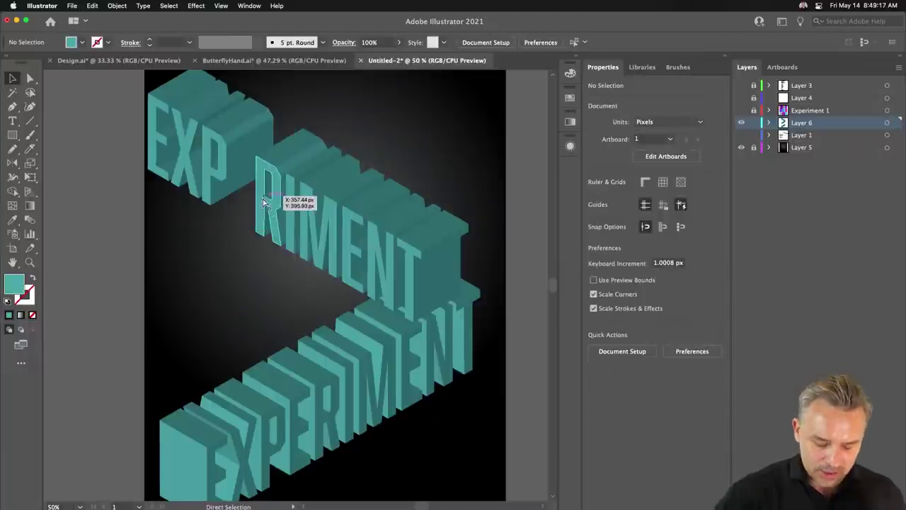
{"action": "key", "text": "cmd+z"}
{"action": "left_click", "coordinate": [286, 223], "text": "shift"}
{"action": "left_click", "coordinate": [257, 207], "text": "shift"}
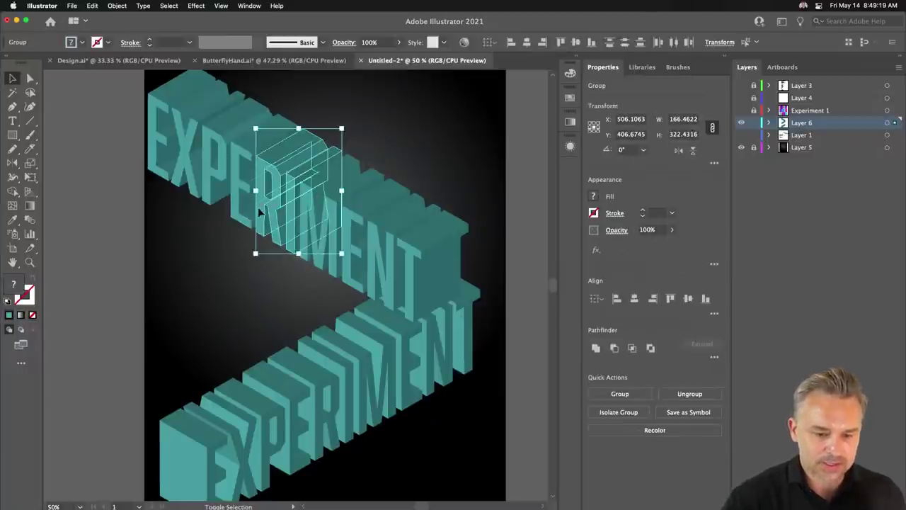
{"action": "left_click", "coordinate": [241, 167], "text": "shift"}
{"action": "left_click_drag", "start_coordinate": [264, 196], "coordinate": [65, 259]}
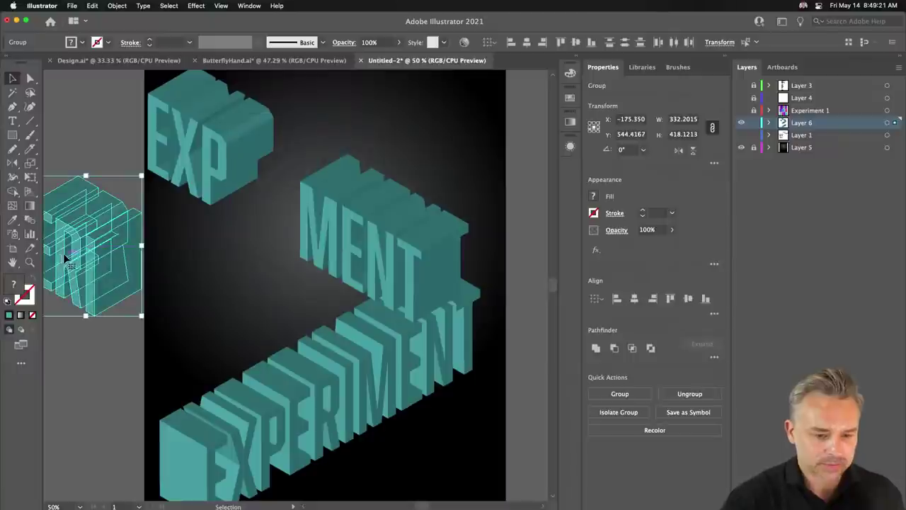
Step: Move letters from the lower EXPERIMENT up into place beside EXP near the top
{"action": "left_click", "coordinate": [286, 412]}
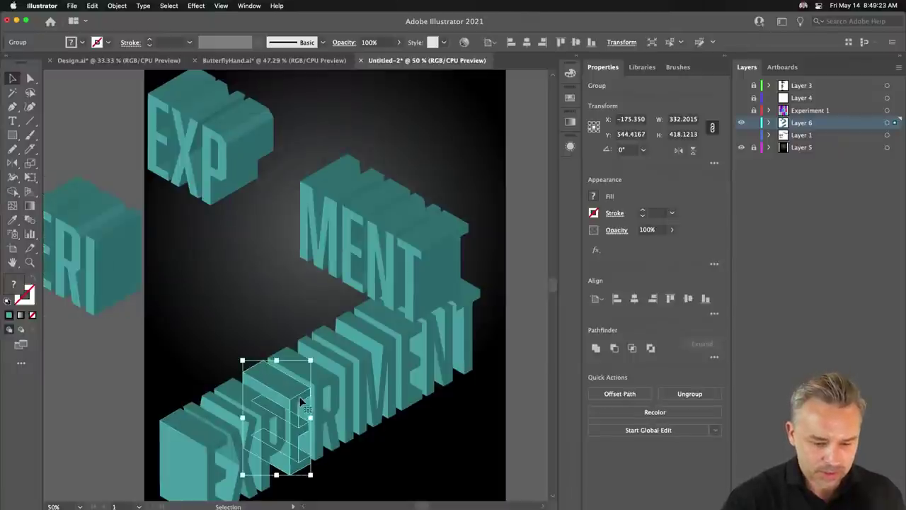
{"action": "left_click", "coordinate": [343, 389], "text": "shift"}
{"action": "left_click_drag", "start_coordinate": [317, 411], "coordinate": [258, 211]}
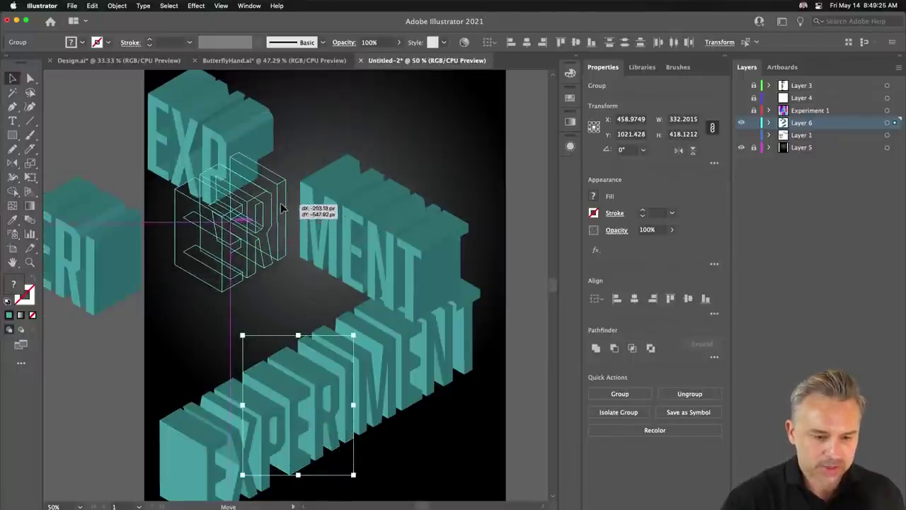
{"action": "left_click_drag", "start_coordinate": [197, 231], "coordinate": [219, 225]}
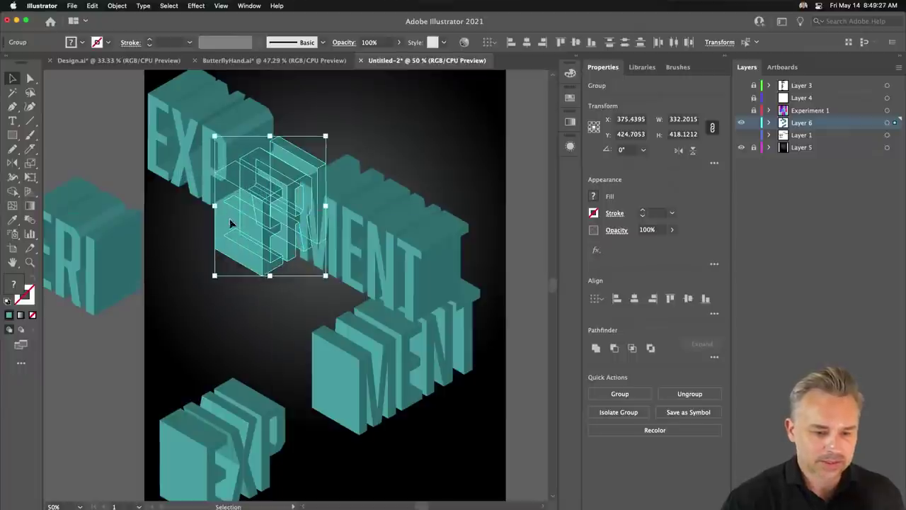
{"action": "left_click", "coordinate": [239, 329]}
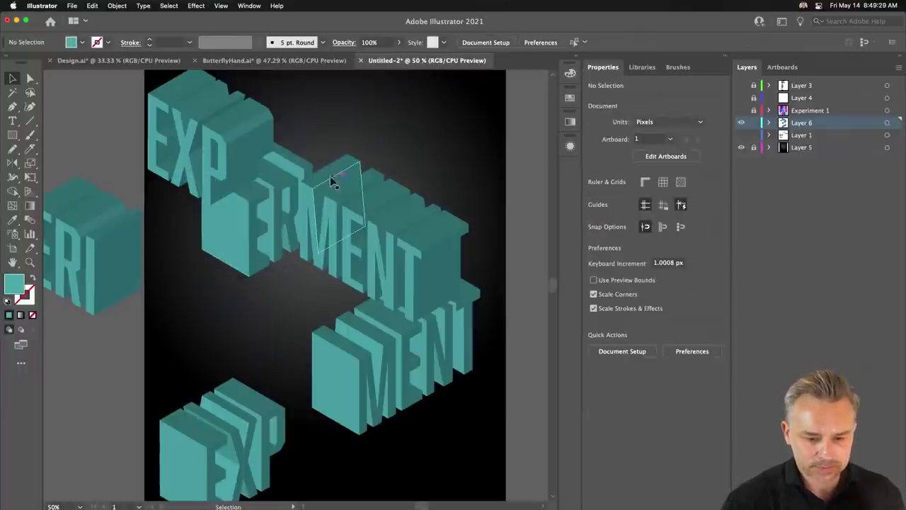
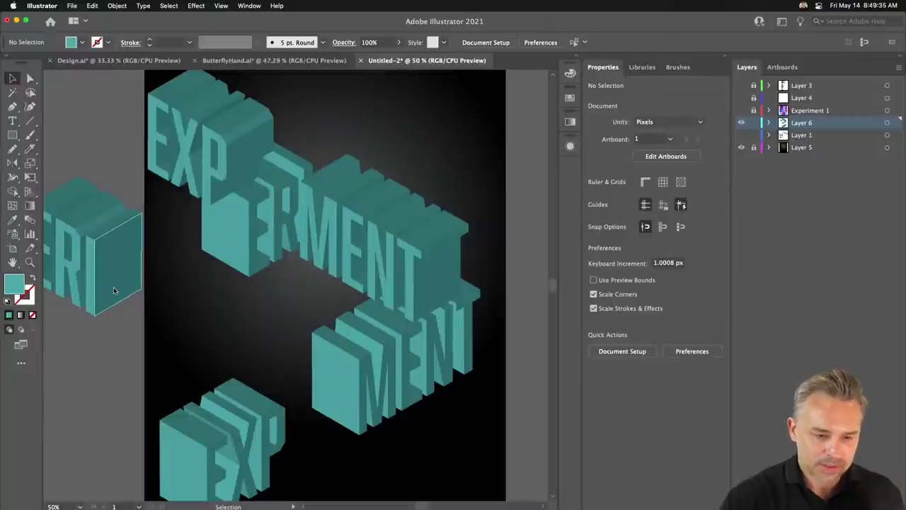
Step: Move the ERMENT group down-left so it sits beneath EXP
{"action": "left_click", "coordinate": [331, 244]}
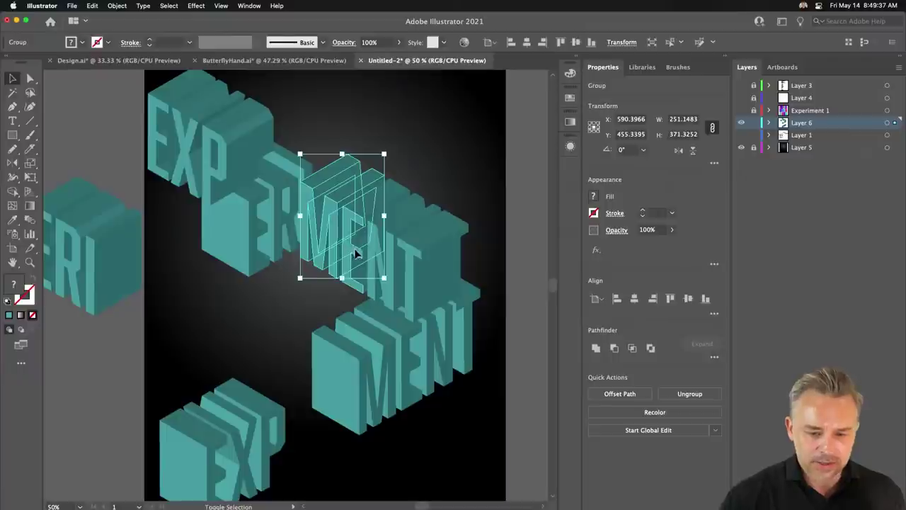
{"action": "left_click", "coordinate": [266, 309]}
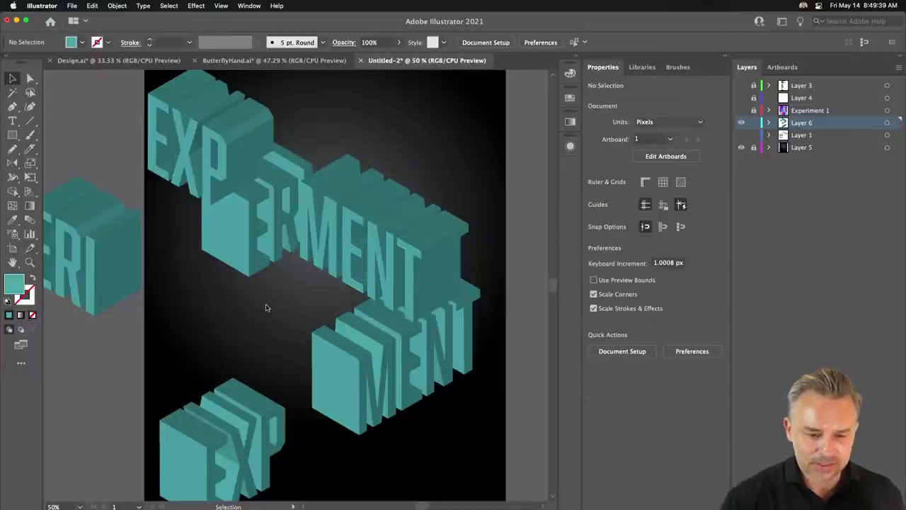
{"action": "mouse_move", "coordinate": [316, 238]}
{"action": "left_mouse_down"}
{"action": "mouse_move", "coordinate": [413, 276]}
{"action": "mouse_move", "coordinate": [190, 287]}
{"action": "left_mouse_up"}
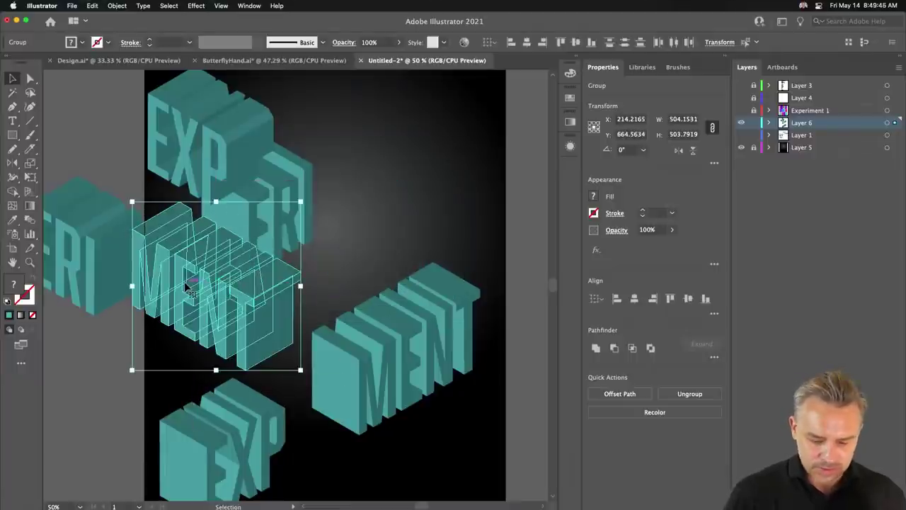
{"action": "key", "text": "a"}
{"action": "key", "text": "v"}
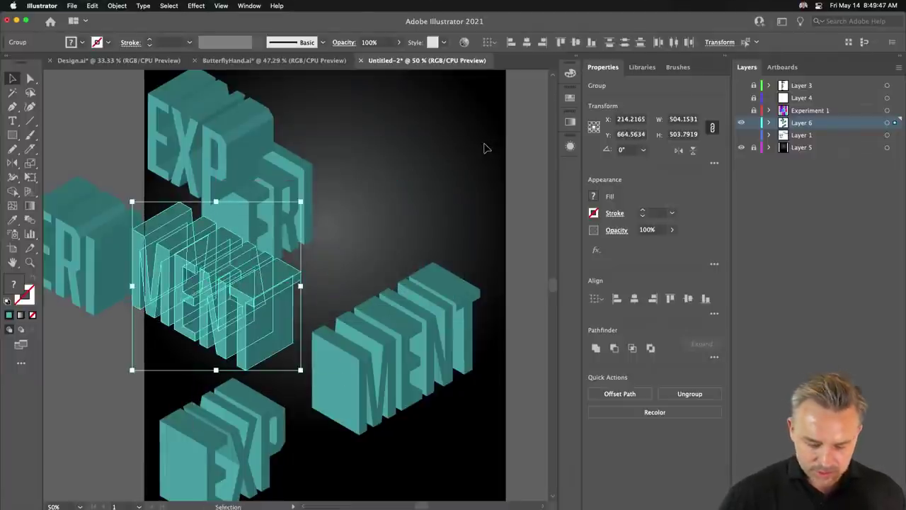
{"action": "key", "text": "a"}
{"action": "key", "text": "v"}
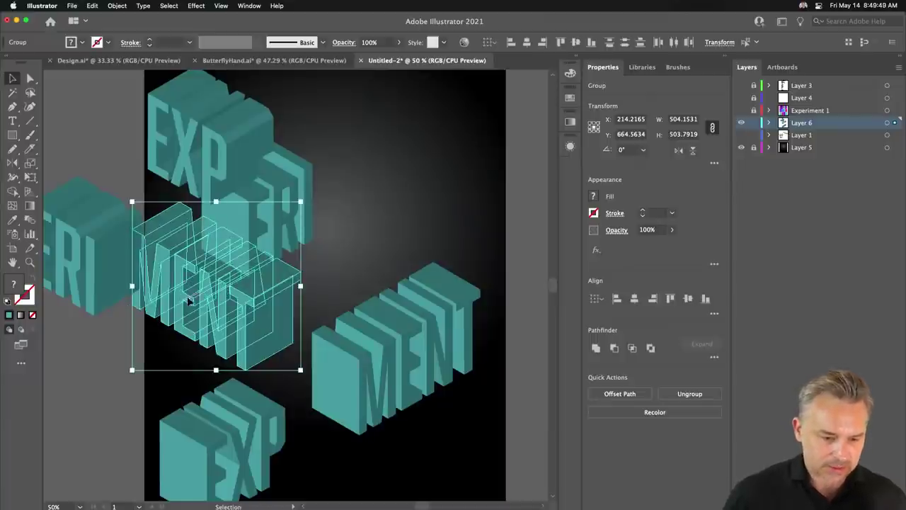
{"action": "left_click_drag", "start_coordinate": [189, 301], "coordinate": [191, 289]}
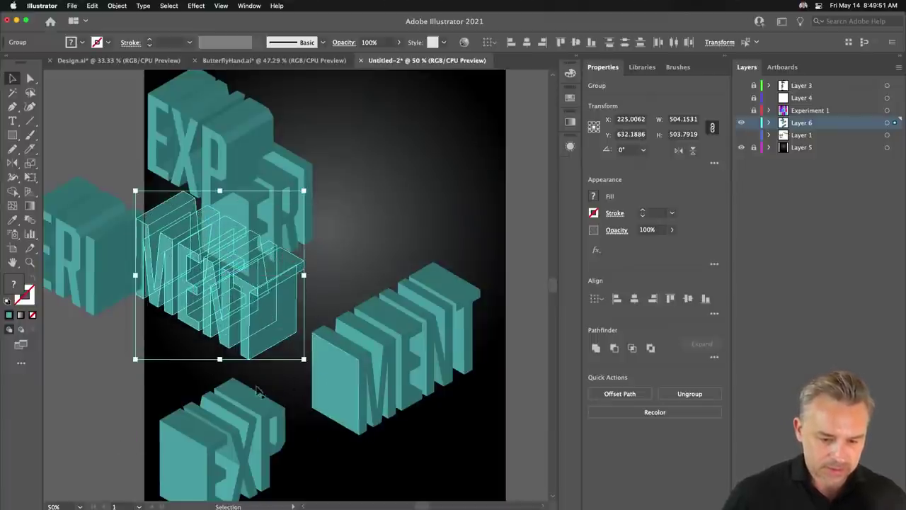
Step: Move the spare MENT and EXP blocks together off the artboard's left edge
{"action": "left_click", "coordinate": [234, 400]}
{"action": "left_click", "coordinate": [127, 377]}
{"action": "left_click_drag", "start_coordinate": [127, 378], "coordinate": [215, 308]}
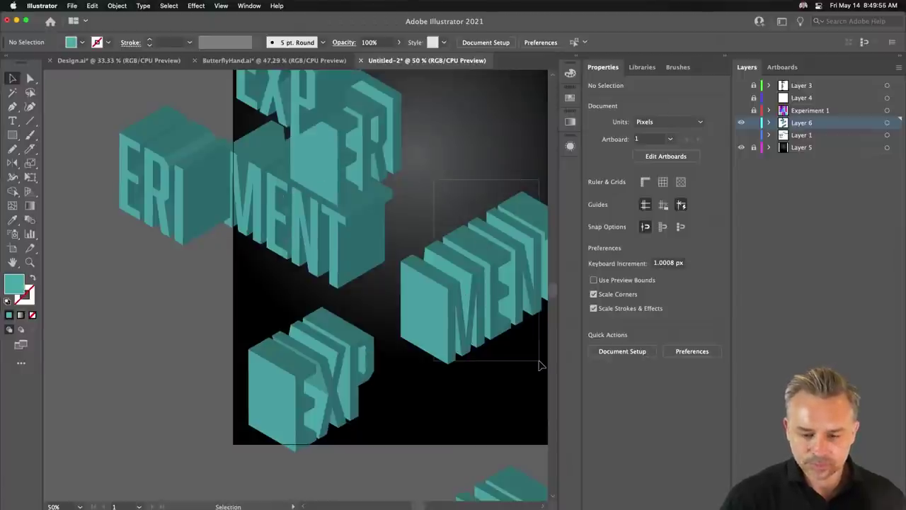
{"action": "left_click_drag", "start_coordinate": [434, 179], "coordinate": [540, 366]}
{"action": "left_click", "coordinate": [315, 362], "text": "shift"}
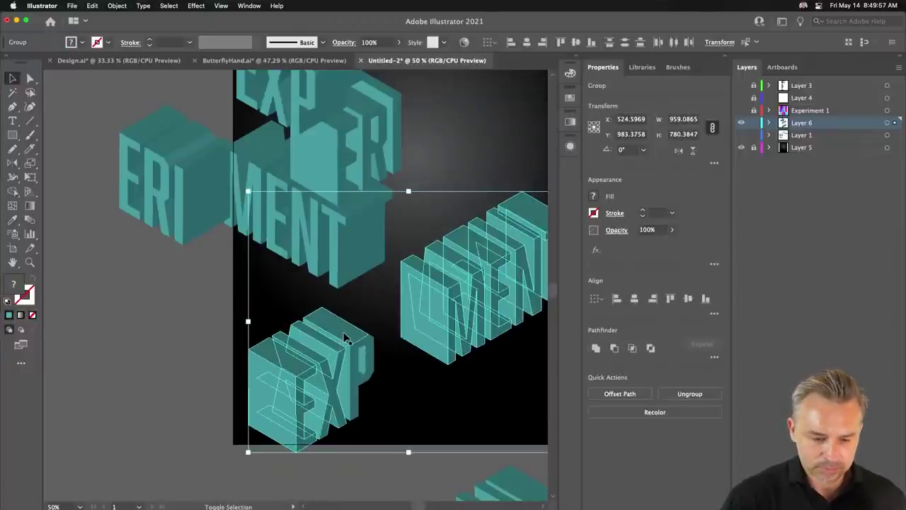
{"action": "left_click_drag", "start_coordinate": [502, 272], "coordinate": [235, 324]}
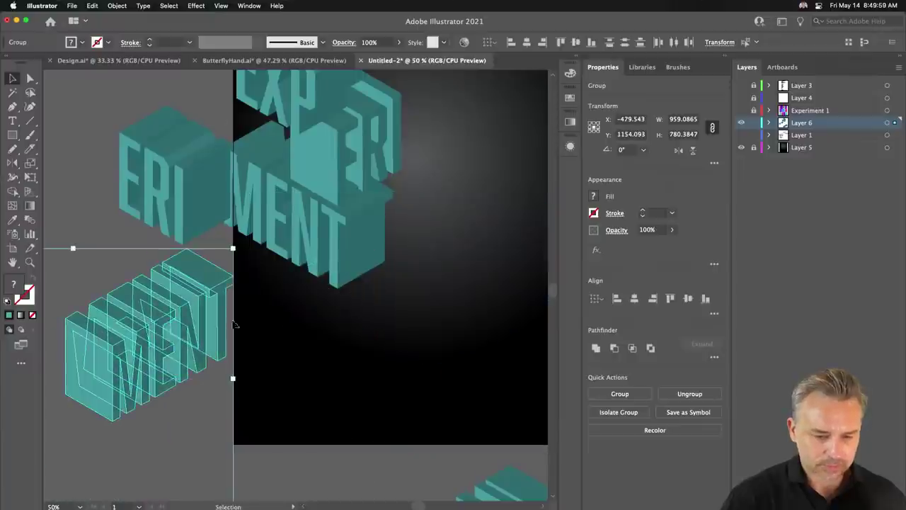
{"action": "scroll", "coordinate": [235, 324], "scroll_direction": "up", "scroll_amount": 3}
{"action": "scroll", "coordinate": [173, 395], "scroll_direction": "right", "scroll_amount": 3}
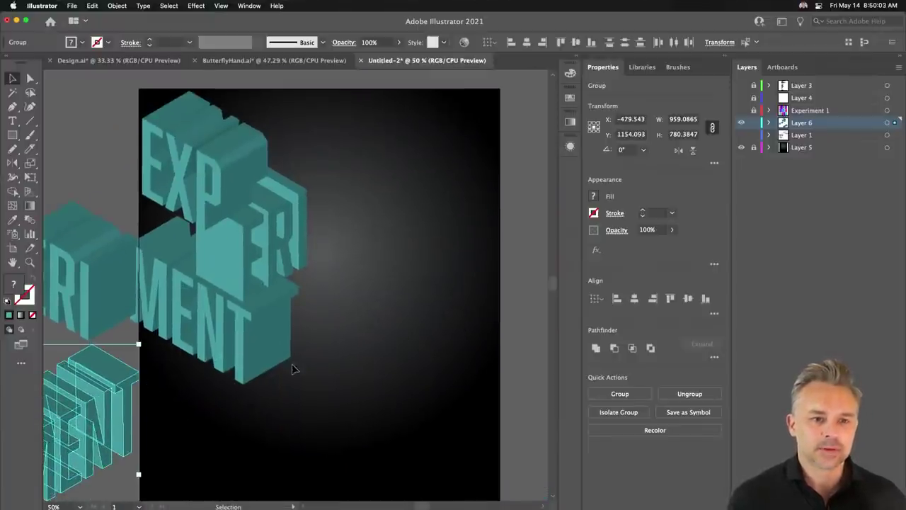
Step: Reposition the 3D EXPERIMENT text just below the artboard
{"action": "mouse_move", "coordinate": [239, 390]}
{"action": "left_mouse_down"}
{"action": "mouse_move", "coordinate": [340, 415]}
{"action": "mouse_move", "coordinate": [313, 133]}
{"action": "left_mouse_up"}
{"action": "left_click_drag", "start_coordinate": [308, 435], "coordinate": [336, 301]}
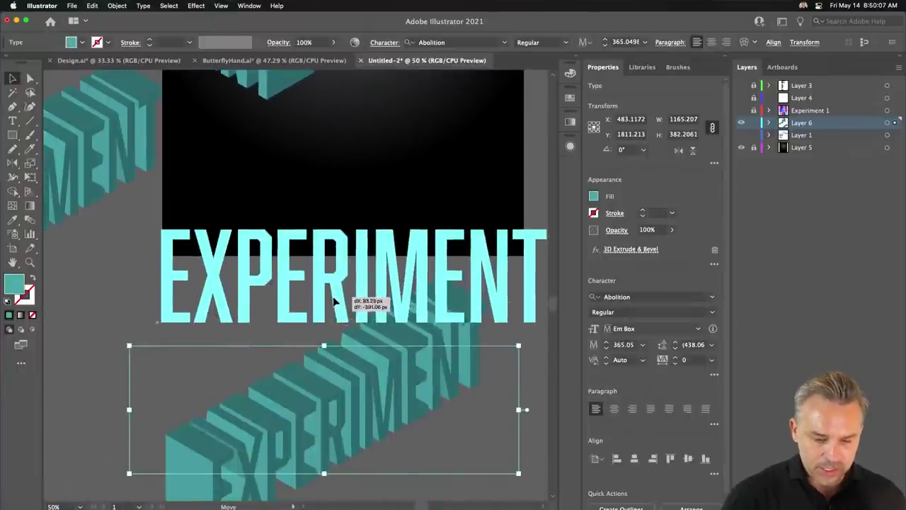
{"action": "left_click_drag", "start_coordinate": [336, 301], "coordinate": [296, 324]}
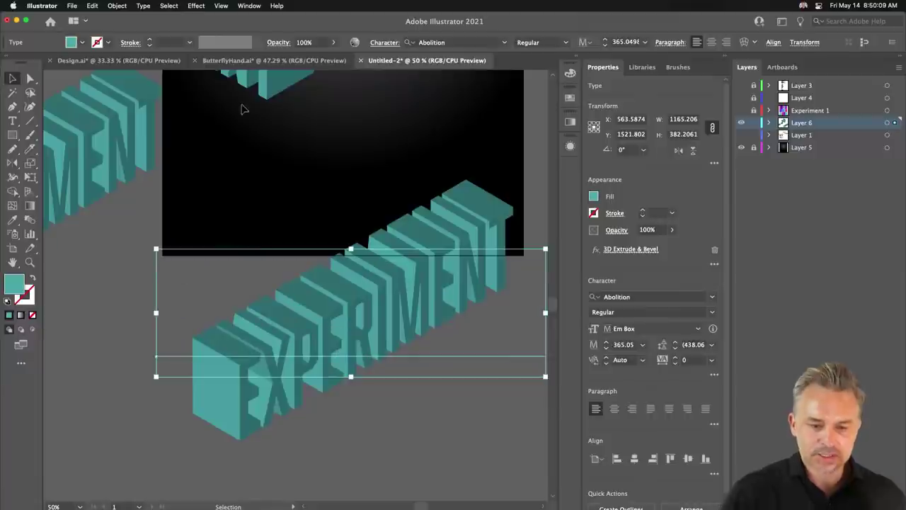
{"action": "scroll", "coordinate": [241, 108], "scroll_direction": "up", "scroll_amount": 5}
{"action": "scroll", "coordinate": [269, 370], "scroll_direction": "up", "scroll_amount": 1}
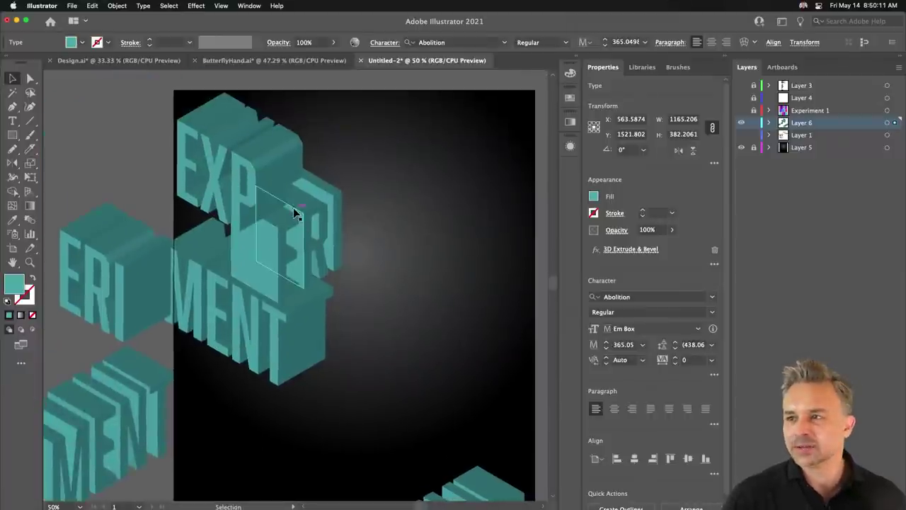
{"action": "left_click", "coordinate": [295, 212]}
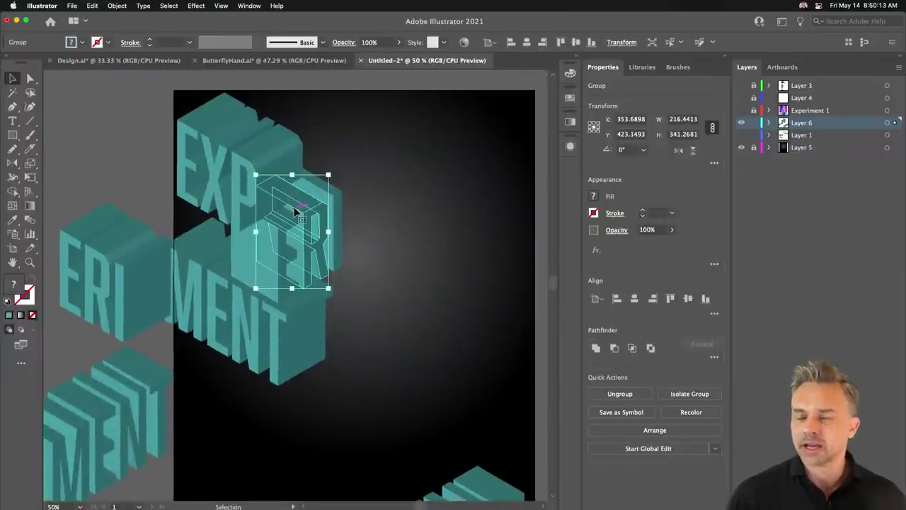
{"action": "left_click", "coordinate": [297, 263]}
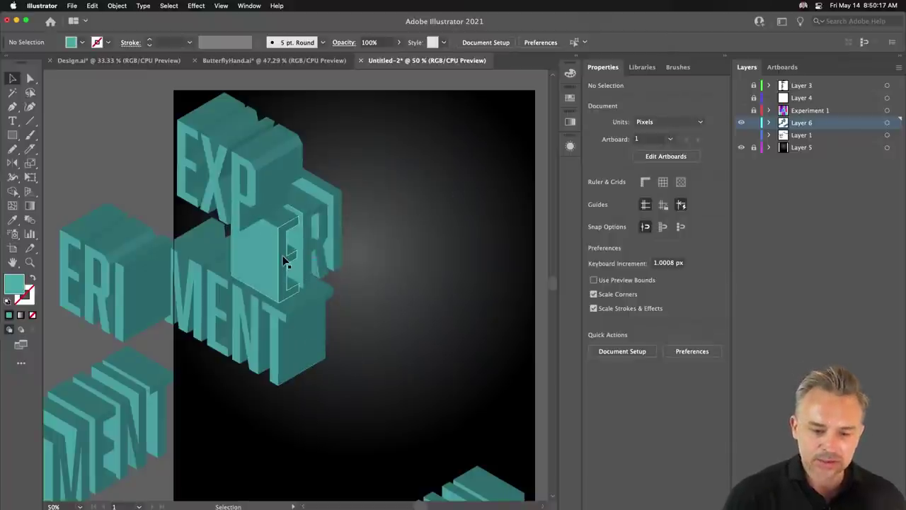
{"action": "left_click_drag", "start_coordinate": [366, 344], "coordinate": [358, 68]}
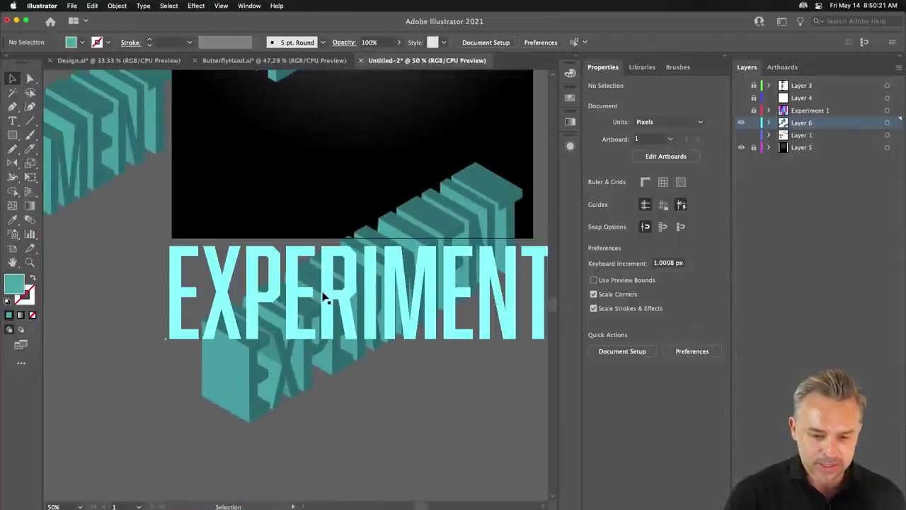
Step: Delete ERIMENT to leave EXP, then place a duplicate of EXP directly below it
{"action": "double_click", "coordinate": [322, 294]}
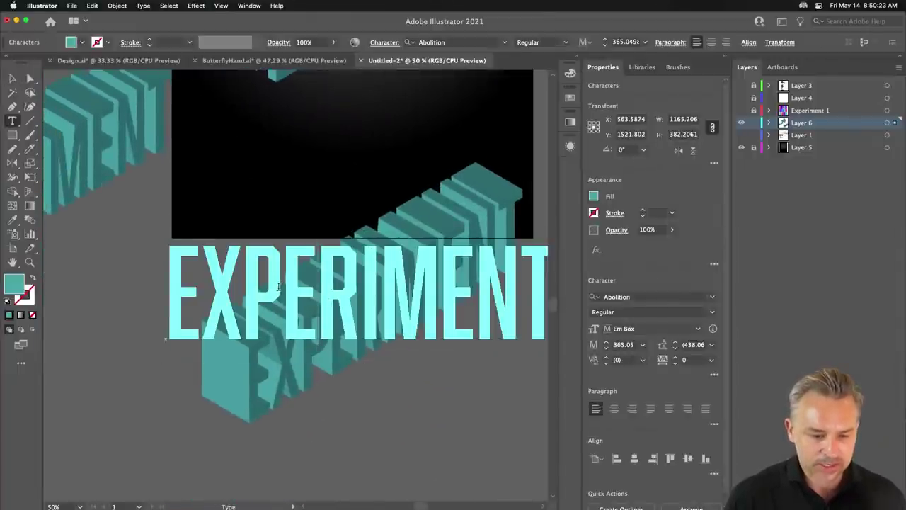
{"action": "left_click_drag", "start_coordinate": [278, 286], "coordinate": [496, 292]}
{"action": "key", "text": "BackSpace"}
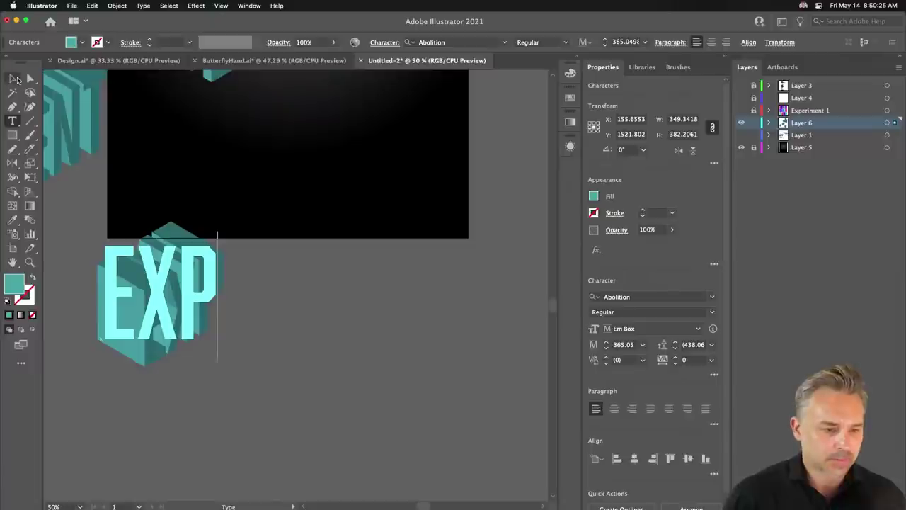
{"action": "left_click", "coordinate": [12, 78]}
{"action": "mouse_move", "coordinate": [147, 298]}
{"action": "left_mouse_down"}
{"action": "mouse_move", "coordinate": [313, 178]}
{"action": "mouse_move", "coordinate": [309, 307]}
{"action": "left_mouse_up"}
{"action": "left_click", "coordinate": [283, 196]}
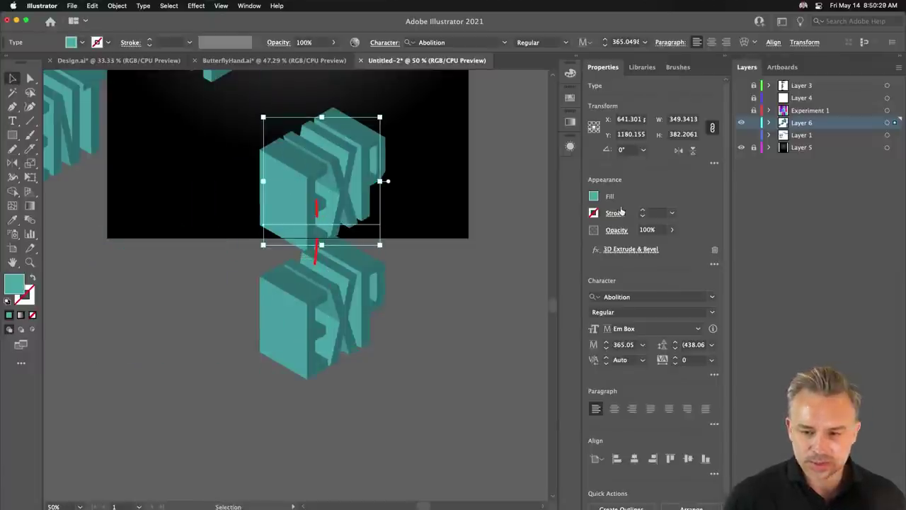
Step: Set the EXP block's 3D Extrude & Bevel position to Isometric Left
{"action": "left_click", "coordinate": [641, 250]}
{"action": "left_click", "coordinate": [521, 55]}
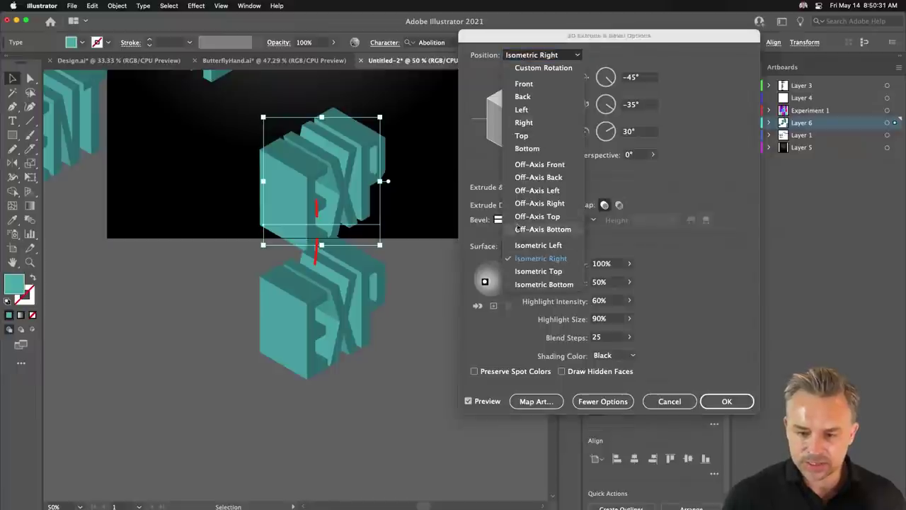
{"action": "left_click", "coordinate": [541, 245]}
{"action": "left_click", "coordinate": [733, 405]}
Step: Retype the lower EXP copy as ERI and place it beneath EXP
{"action": "left_click", "coordinate": [315, 314]}
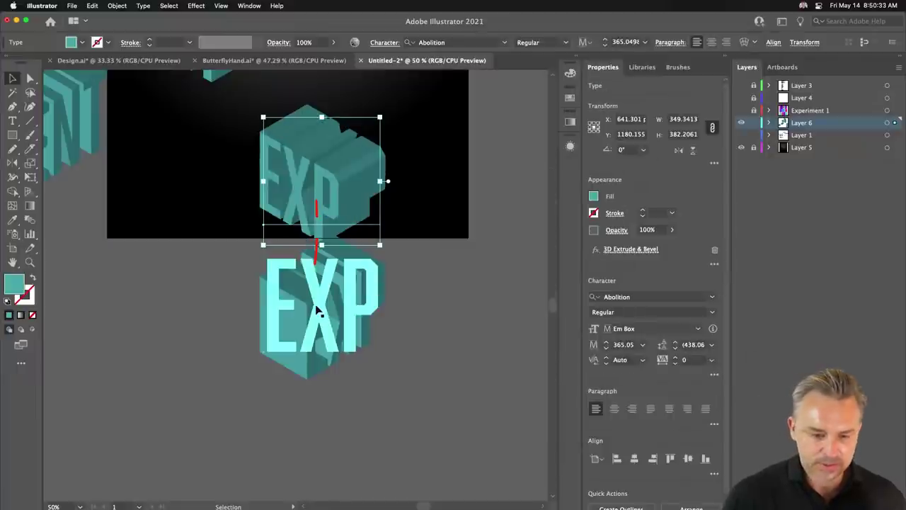
{"action": "double_click", "coordinate": [316, 314]}
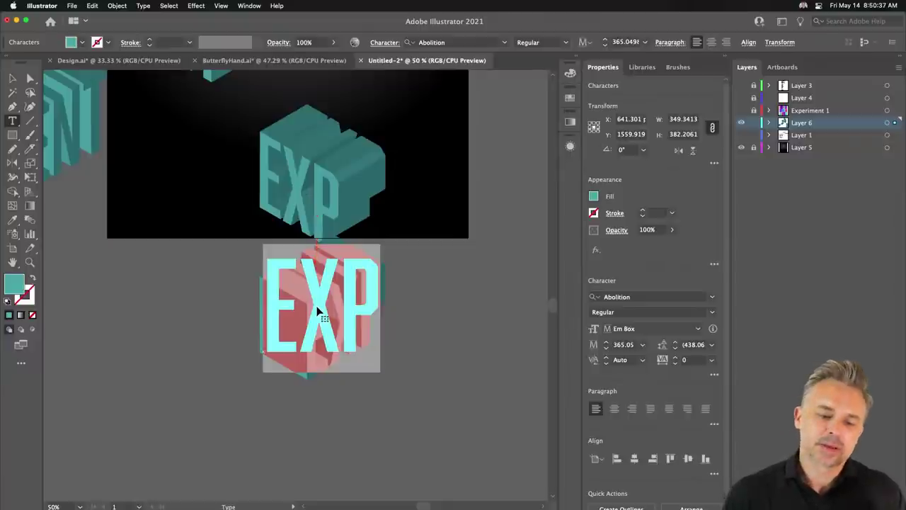
{"action": "type", "text": "E"}
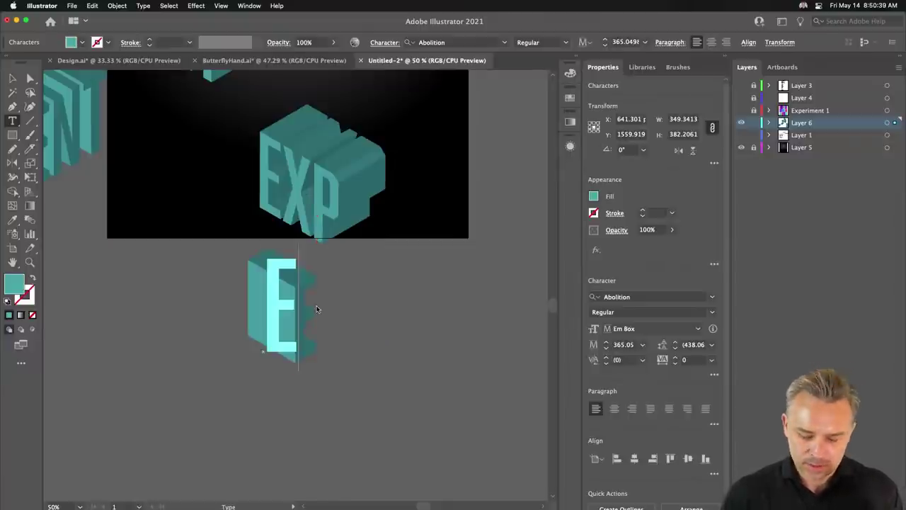
{"action": "type", "text": "RI"}
{"action": "left_click", "coordinate": [12, 78]}
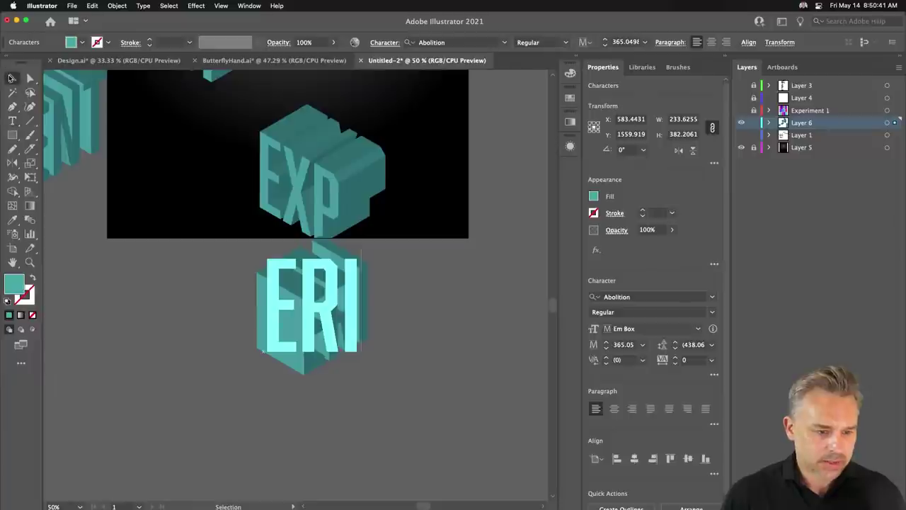
{"action": "mouse_move", "coordinate": [293, 307]}
{"action": "left_mouse_down"}
{"action": "mouse_move", "coordinate": [330, 264]}
{"action": "mouse_move", "coordinate": [344, 394]}
{"action": "left_mouse_up"}
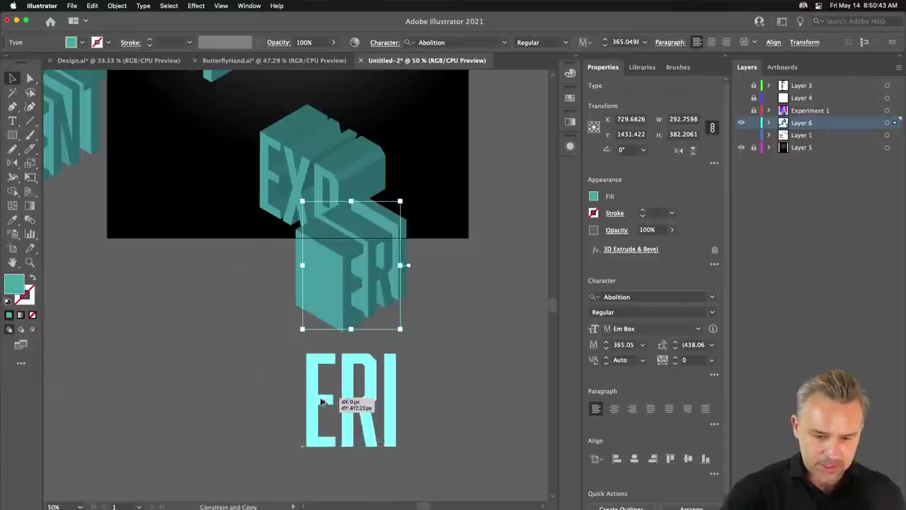
{"action": "key", "text": "ctrl+z"}
Step: Make another EXP copy, retype it as MENT, and place it beneath the ER block
{"action": "left_click", "coordinate": [314, 172]}
{"action": "left_click_drag", "start_coordinate": [300, 166], "coordinate": [299, 373]}
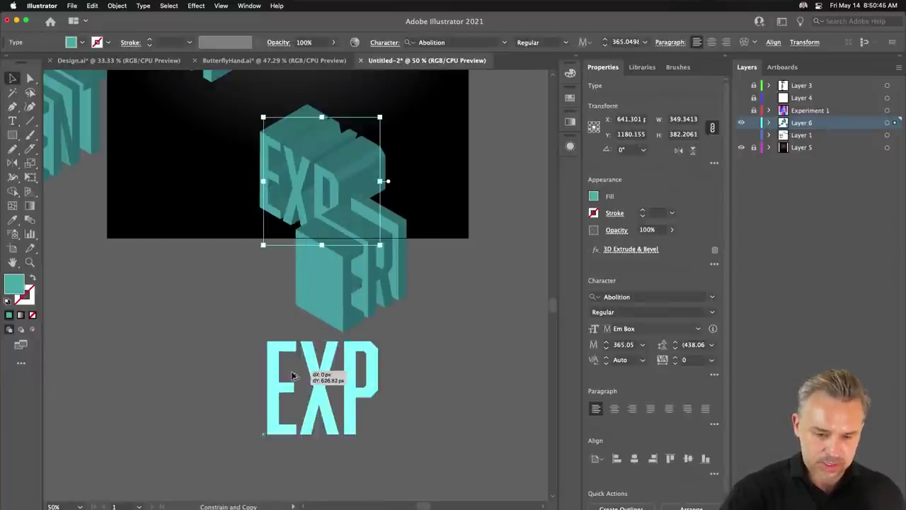
{"action": "double_click", "coordinate": [317, 417]}
{"action": "key", "text": "ctrl+a"}
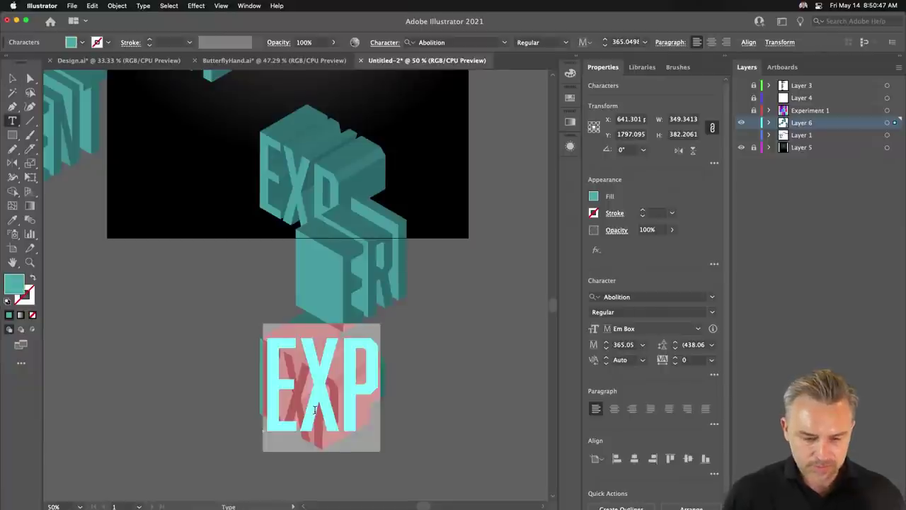
{"action": "type", "text": "MENT"}
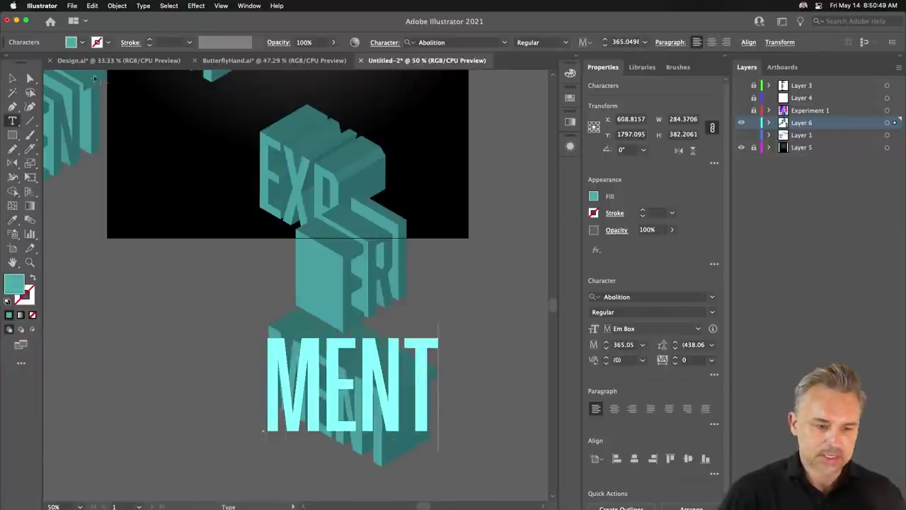
{"action": "left_click", "coordinate": [12, 78]}
{"action": "left_click_drag", "start_coordinate": [283, 319], "coordinate": [253, 267]}
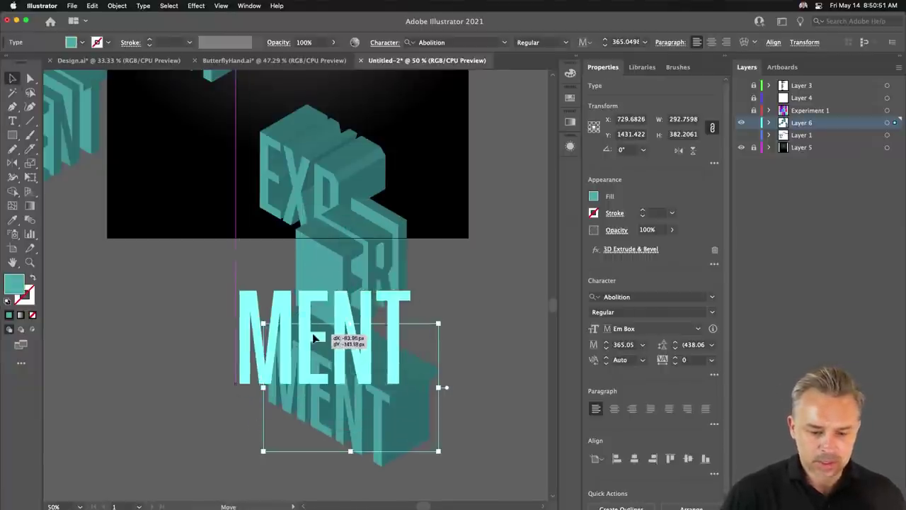
{"action": "left_click", "coordinate": [189, 210]}
{"action": "left_click", "coordinate": [354, 265]}
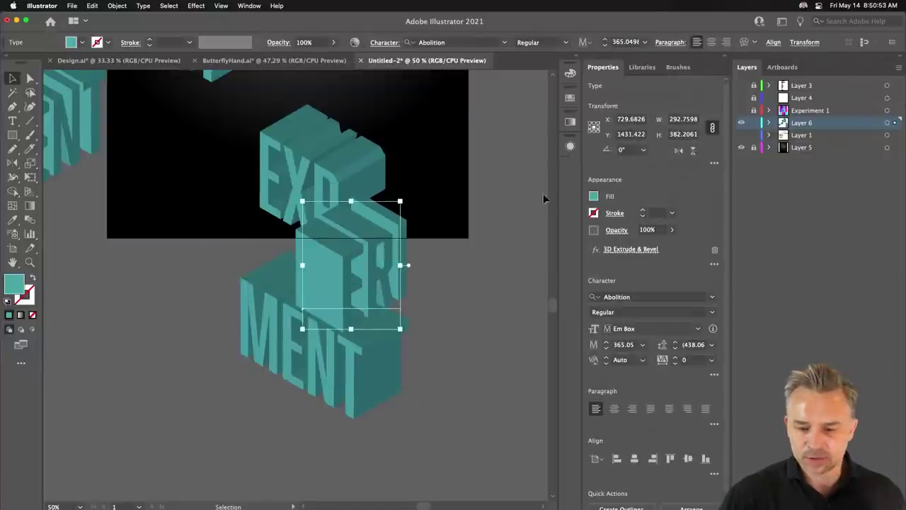
{"action": "left_click", "coordinate": [631, 249]}
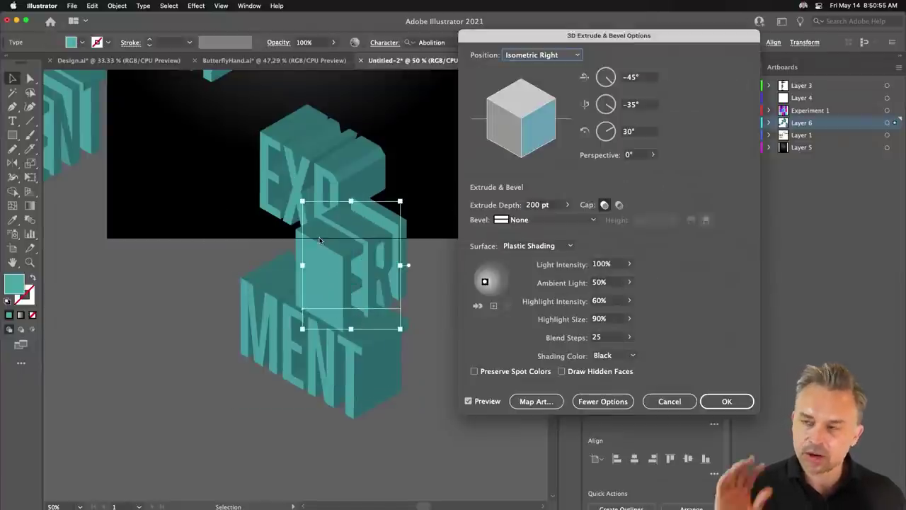
Step: Shift the ERI block's light source slightly right and apply its 3D extrusion
{"action": "left_click_drag", "start_coordinate": [485, 281], "coordinate": [497, 283]}
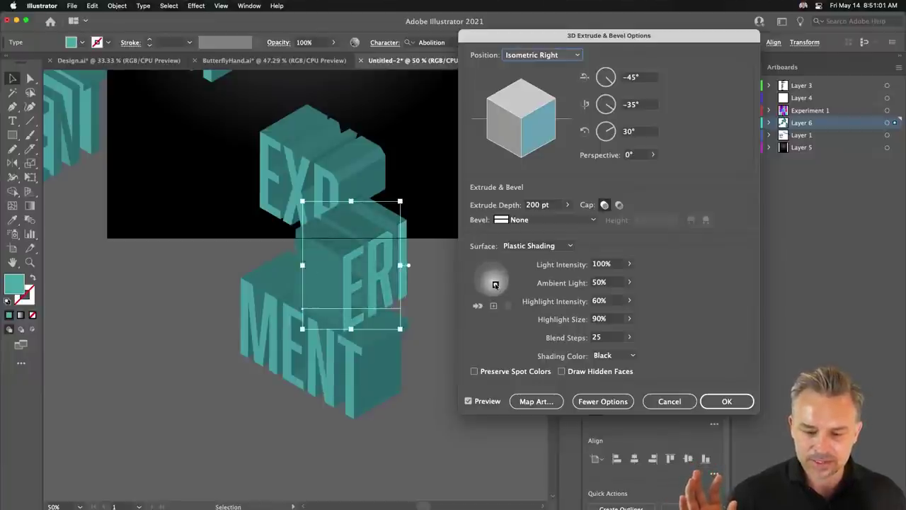
{"action": "left_click_drag", "start_coordinate": [498, 284], "coordinate": [499, 285]}
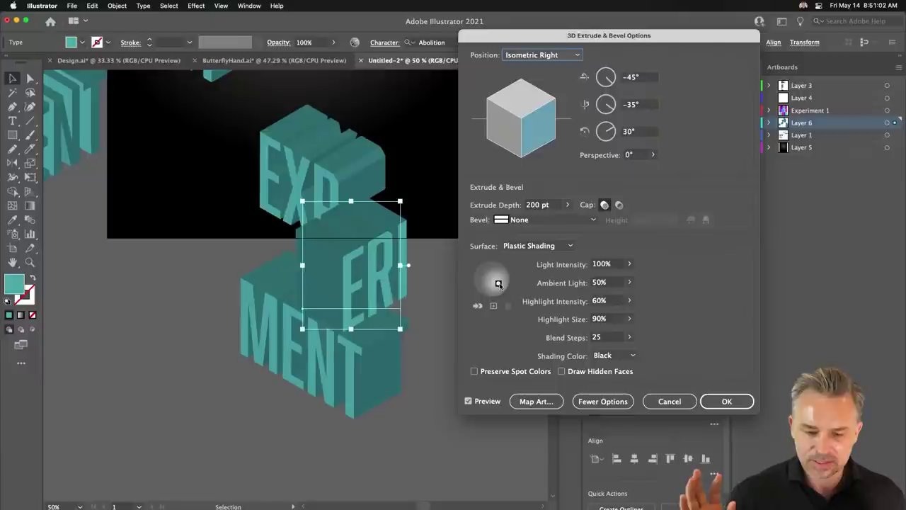
{"action": "left_click", "coordinate": [727, 401]}
{"action": "left_click", "coordinate": [286, 168]}
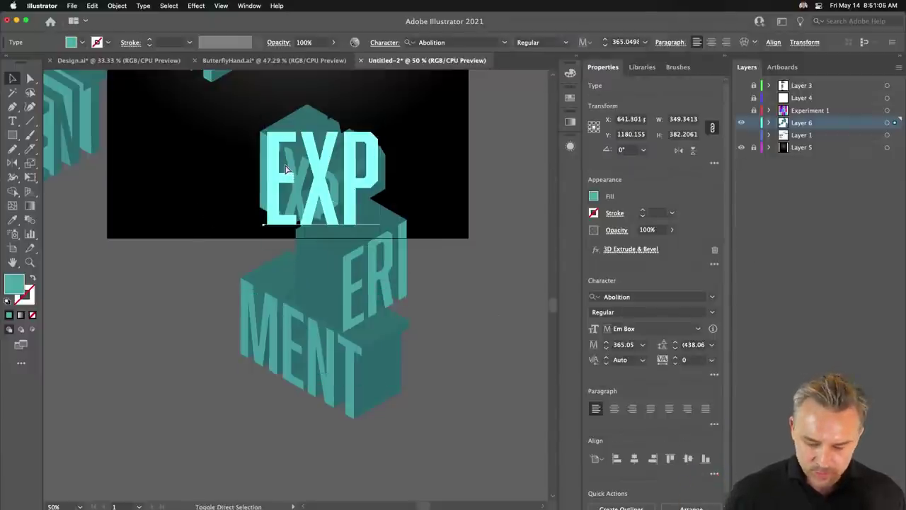
Step: Nudge EXP, MENT and ERI into alignment, shifting ERI right with Shift+arrow keys
{"action": "left_click_drag", "start_coordinate": [287, 190], "coordinate": [305, 205]}
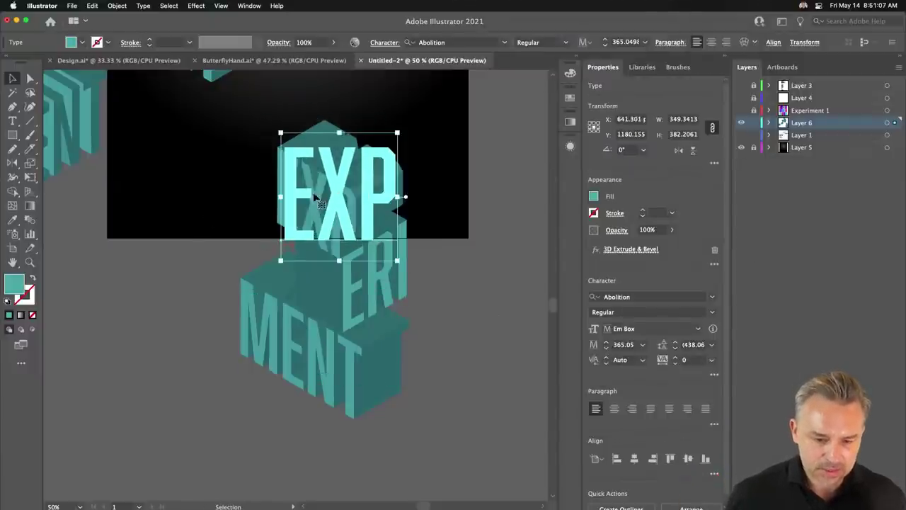
{"action": "left_click_drag", "start_coordinate": [273, 342], "coordinate": [286, 335]}
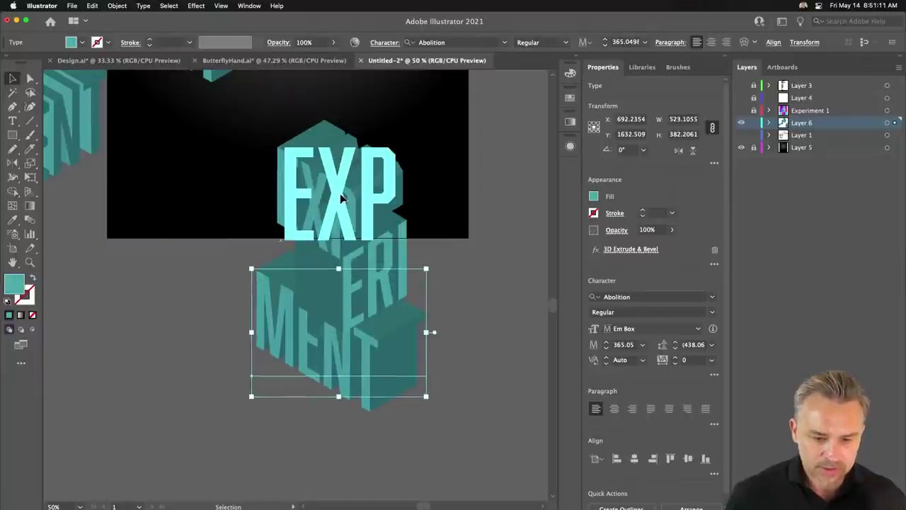
{"action": "left_click", "coordinate": [364, 300]}
{"action": "key", "text": "shift+Up"}
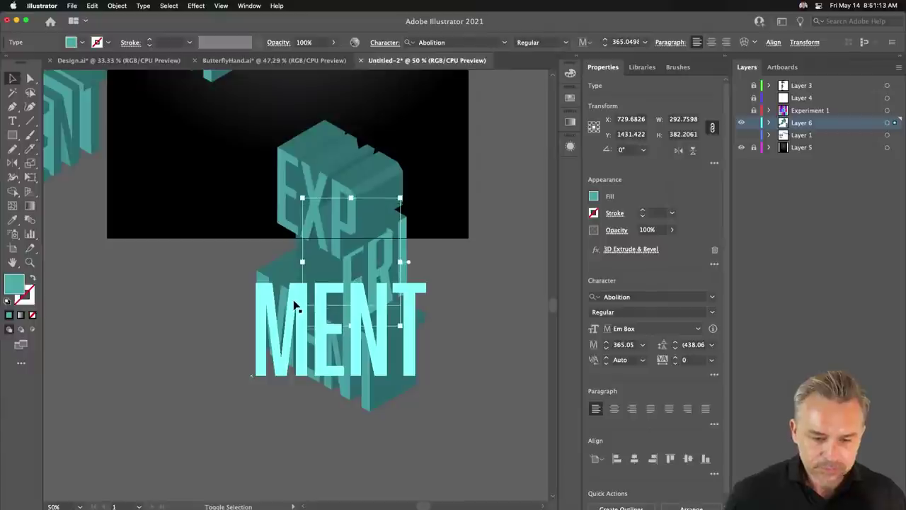
{"action": "key", "text": "shift+Right"}
{"action": "key", "text": "shift+Right"}
{"action": "key", "text": "shift+Right"}
{"action": "key", "text": "shift+Right"}
{"action": "key", "text": "shift+Right"}
{"action": "key", "text": "shift+Right"}
{"action": "key", "text": "shift+Right"}
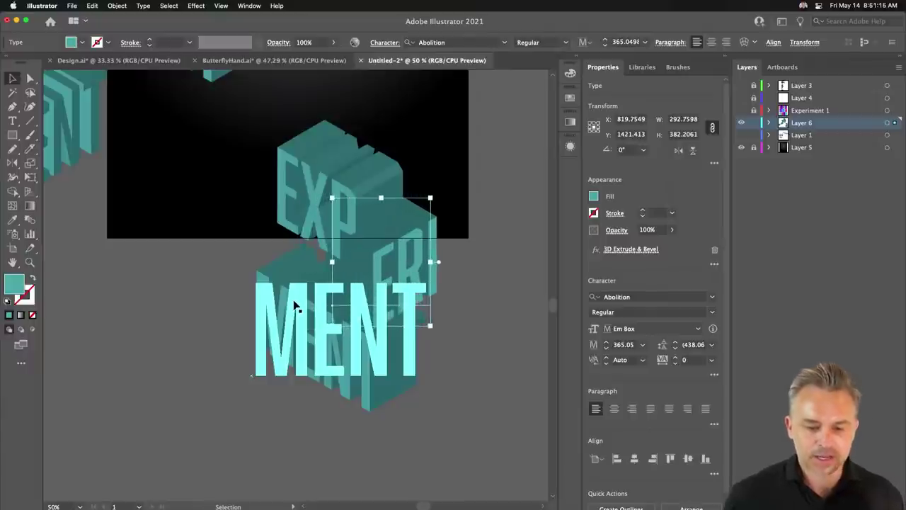
{"action": "key", "text": "shift+Left"}
{"action": "key", "text": "shift+Left"}
{"action": "key", "text": "shift+Left"}
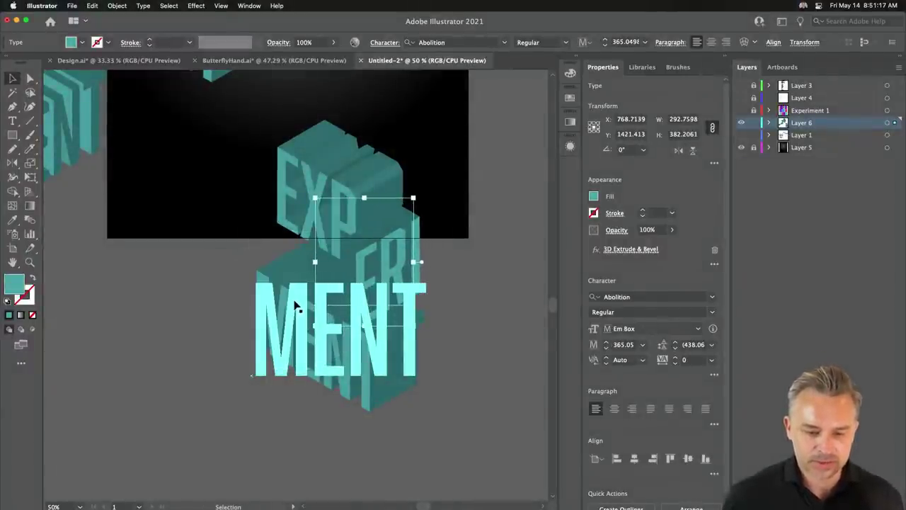
{"action": "left_click", "coordinate": [205, 242]}
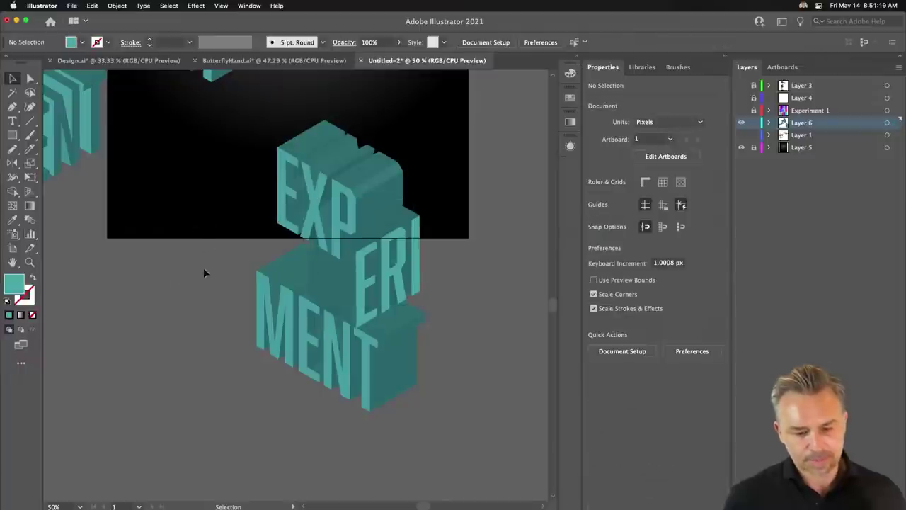
{"action": "left_click", "coordinate": [374, 283]}
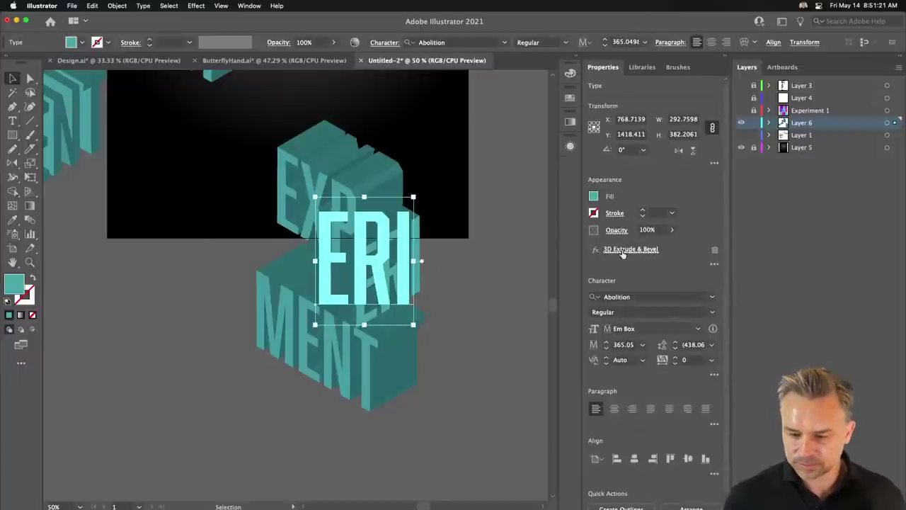
Step: Move ERI's 3D light source slightly up and apply the change
{"action": "left_click", "coordinate": [622, 252]}
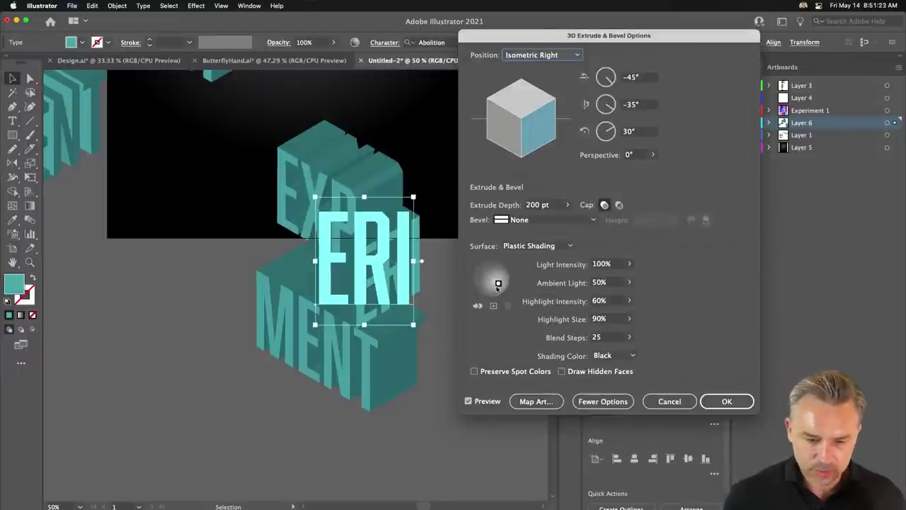
{"action": "left_click_drag", "start_coordinate": [497, 286], "coordinate": [497, 279]}
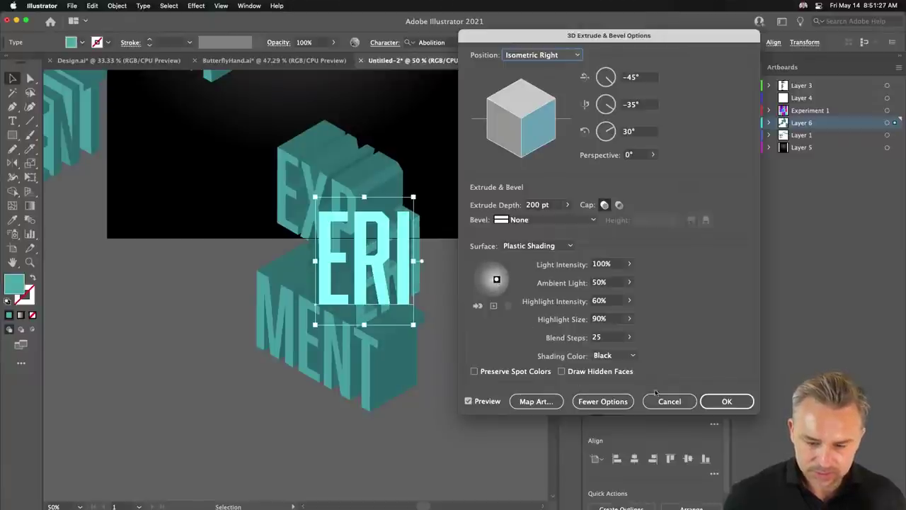
{"action": "left_click", "coordinate": [727, 401]}
{"action": "left_click", "coordinate": [206, 238]}
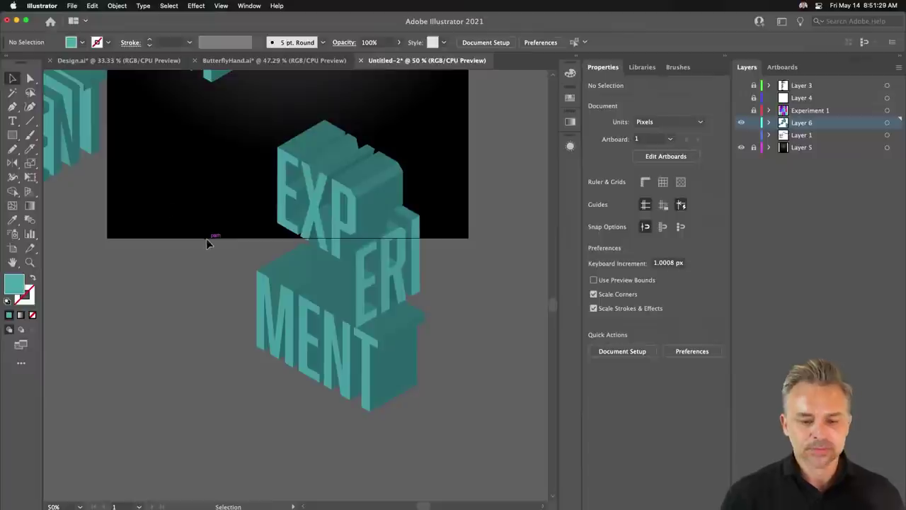
Step: Copy MENT to the left, retype it as MORE, and give it an Isometric Right position
{"action": "left_click", "coordinate": [322, 355]}
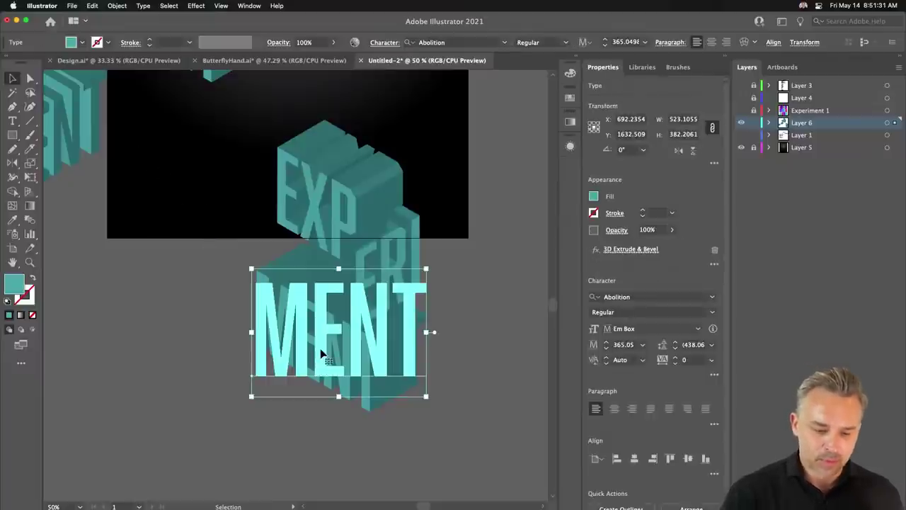
{"action": "left_click_drag", "start_coordinate": [322, 355], "coordinate": [149, 355]}
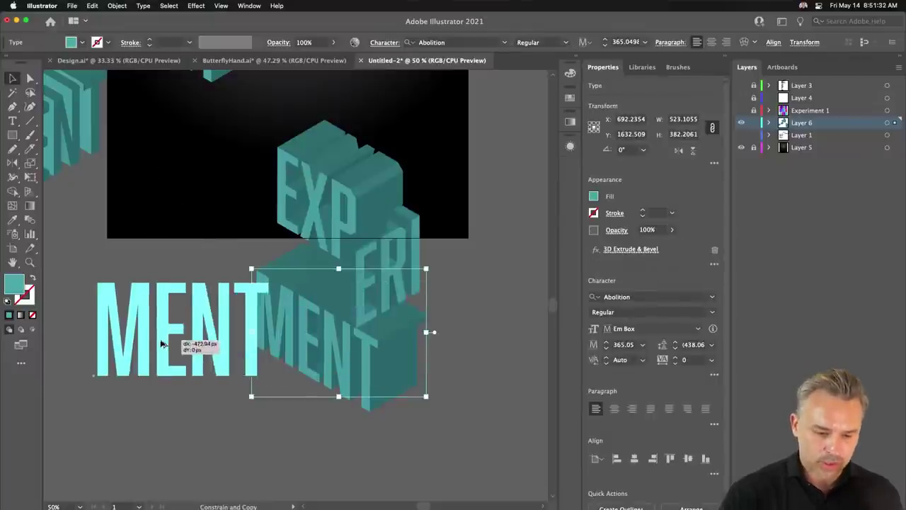
{"action": "double_click", "coordinate": [127, 329]}
{"action": "type", "text": "MORE"}
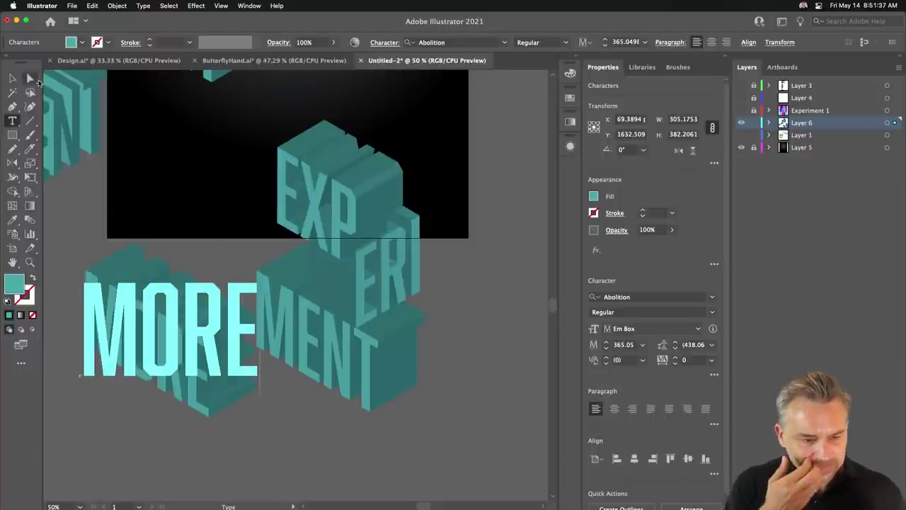
{"action": "key", "text": "Escape"}
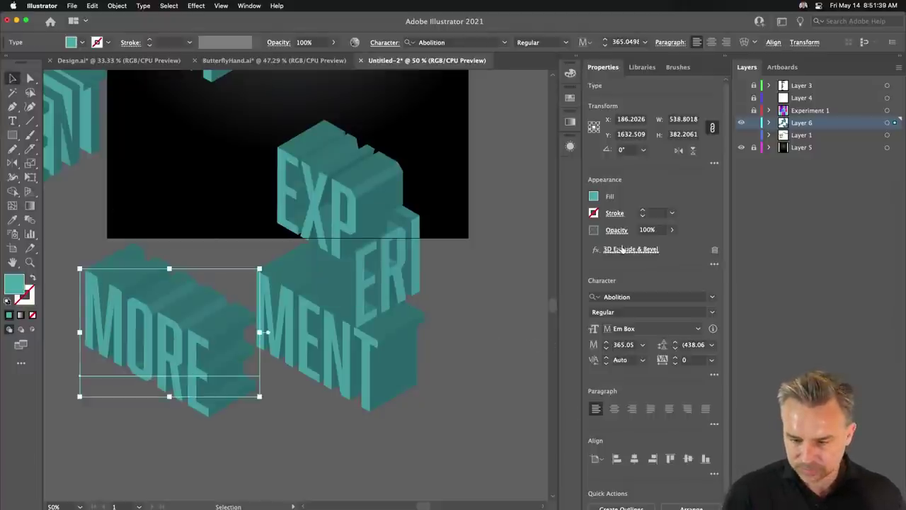
{"action": "left_click", "coordinate": [622, 249]}
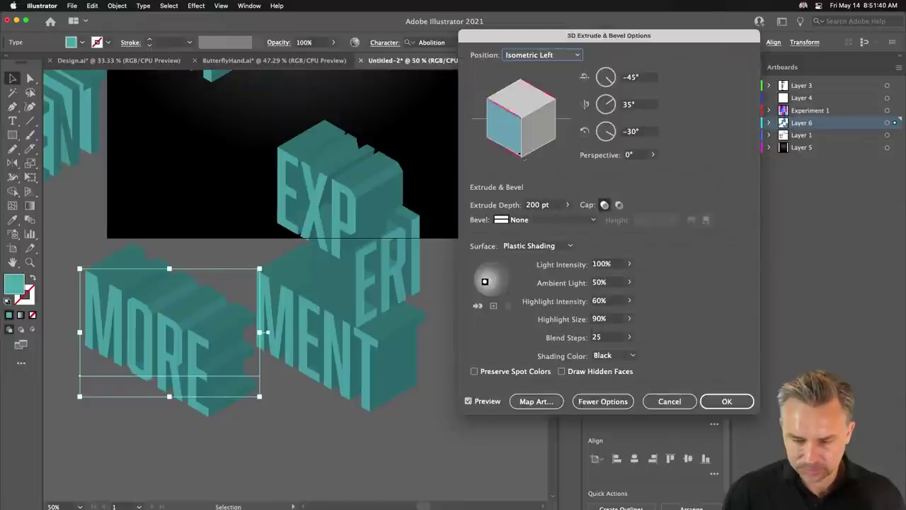
{"action": "left_click", "coordinate": [523, 55]}
{"action": "left_click", "coordinate": [538, 258]}
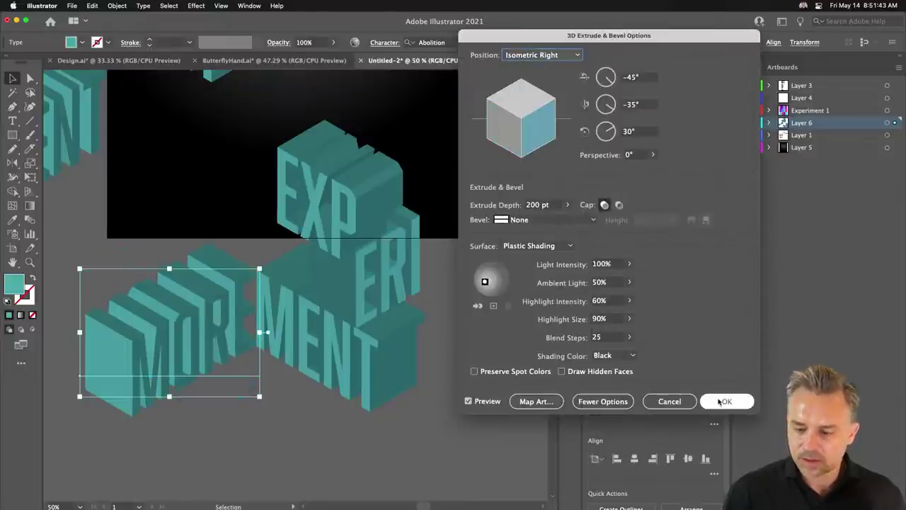
{"action": "left_click", "coordinate": [720, 402]}
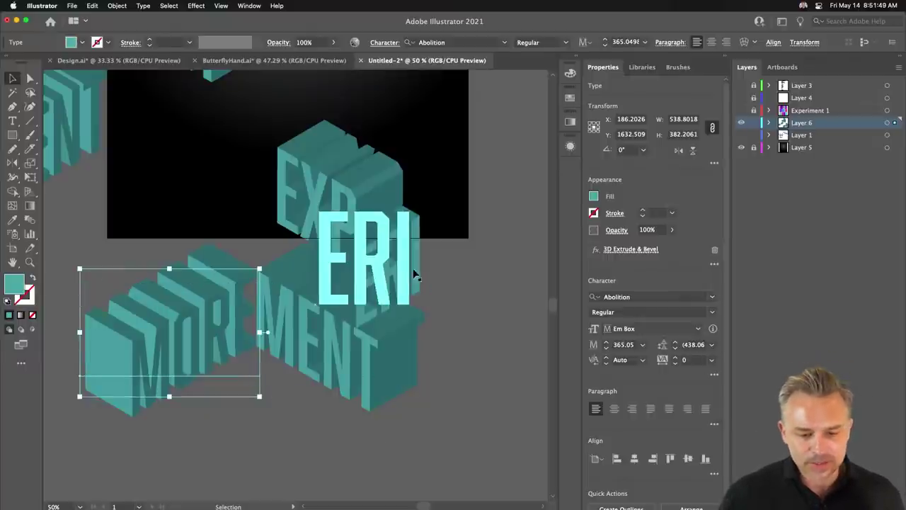
Step: Delete the side MORE block and retype a copy of ERI below MENT as MORE
{"action": "key", "text": "Delete"}
{"action": "left_click", "coordinate": [374, 269]}
{"action": "left_click", "coordinate": [367, 422]}
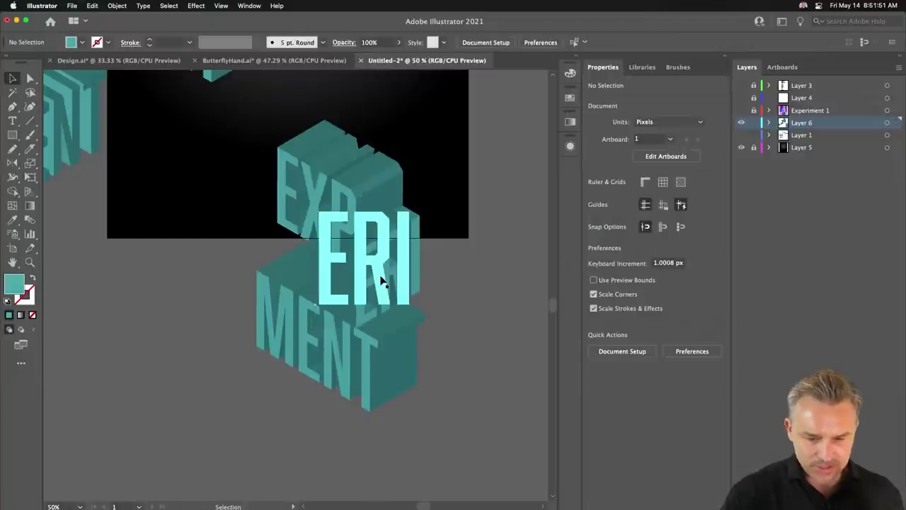
{"action": "mouse_move", "coordinate": [380, 284]}
{"action": "left_mouse_down"}
{"action": "mouse_move", "coordinate": [369, 420]}
{"action": "mouse_move", "coordinate": [396, 398]}
{"action": "left_mouse_up"}
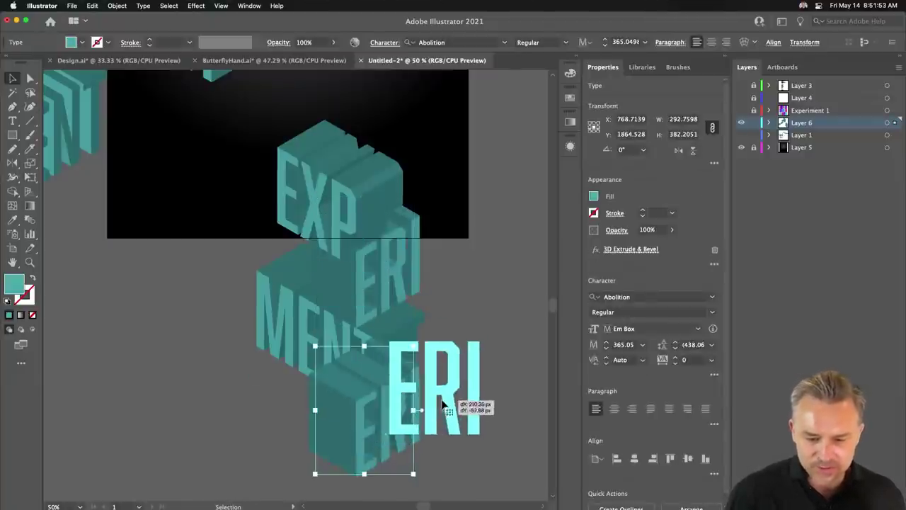
{"action": "double_click", "coordinate": [424, 395]}
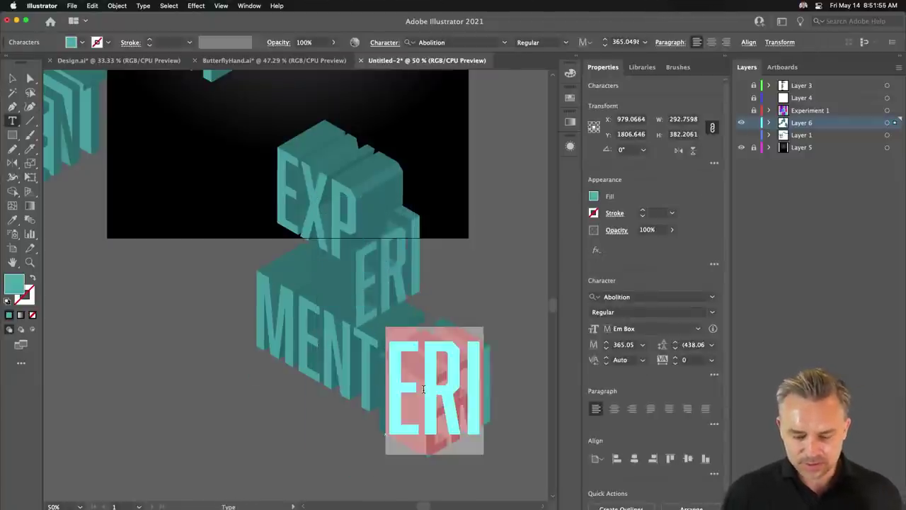
{"action": "type", "text": "MORE"}
{"action": "left_click", "coordinate": [12, 78]}
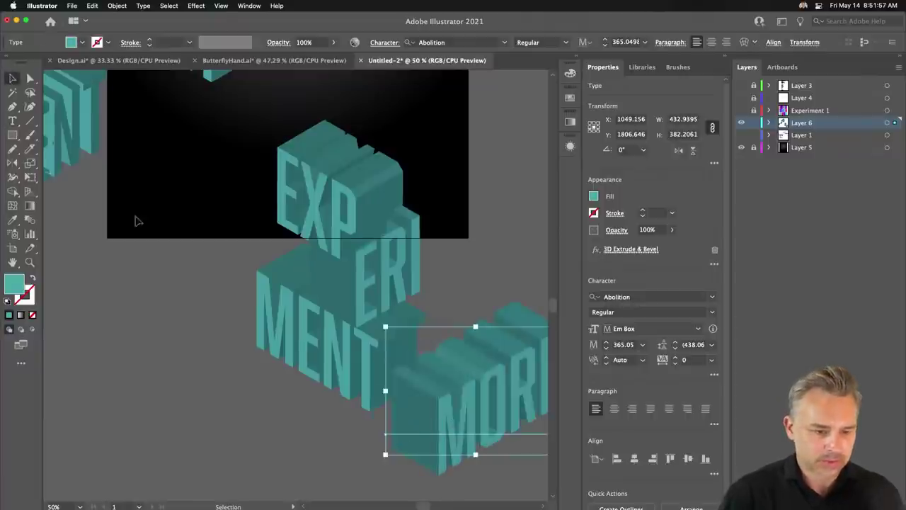
Step: Move MORE under MENT and adjust MENT so the stack interlocks
{"action": "mouse_move", "coordinate": [460, 361]}
{"action": "left_mouse_down"}
{"action": "mouse_move", "coordinate": [370, 459]}
{"action": "mouse_move", "coordinate": [321, 436]}
{"action": "left_mouse_up"}
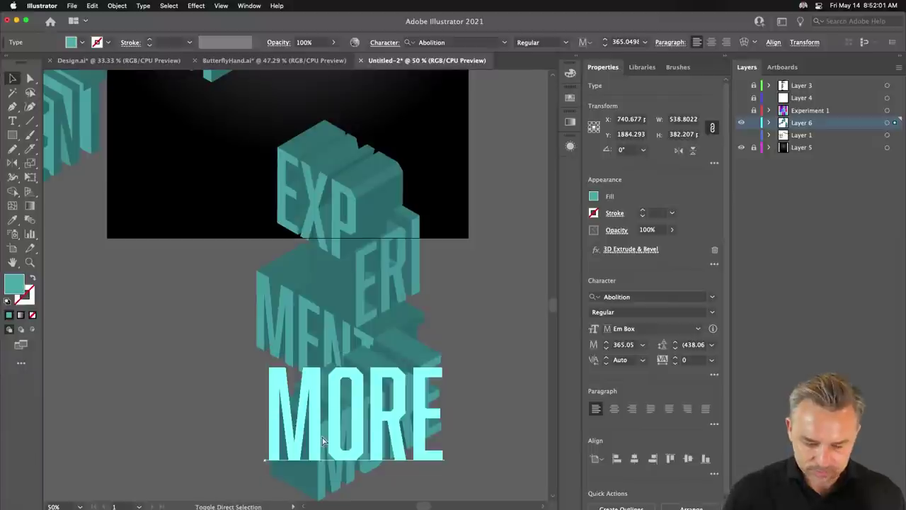
{"action": "left_click", "coordinate": [204, 258]}
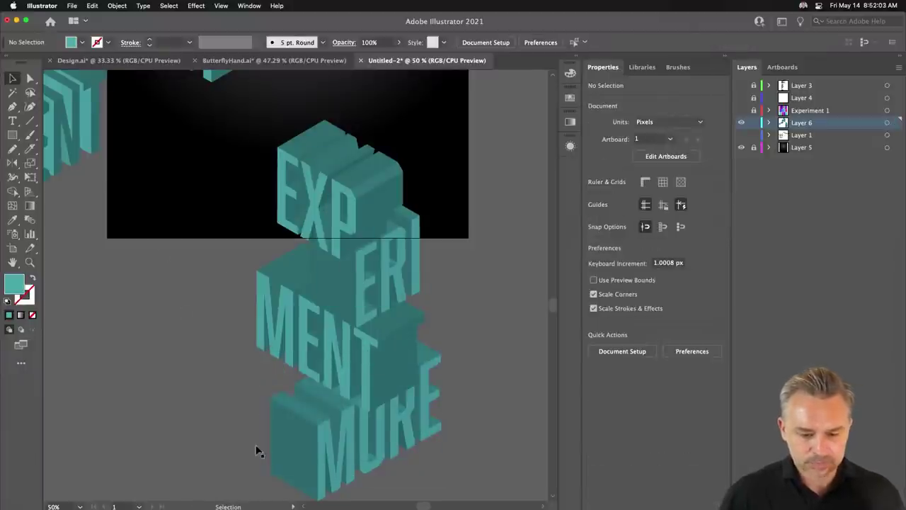
{"action": "left_click_drag", "start_coordinate": [330, 345], "coordinate": [283, 331]}
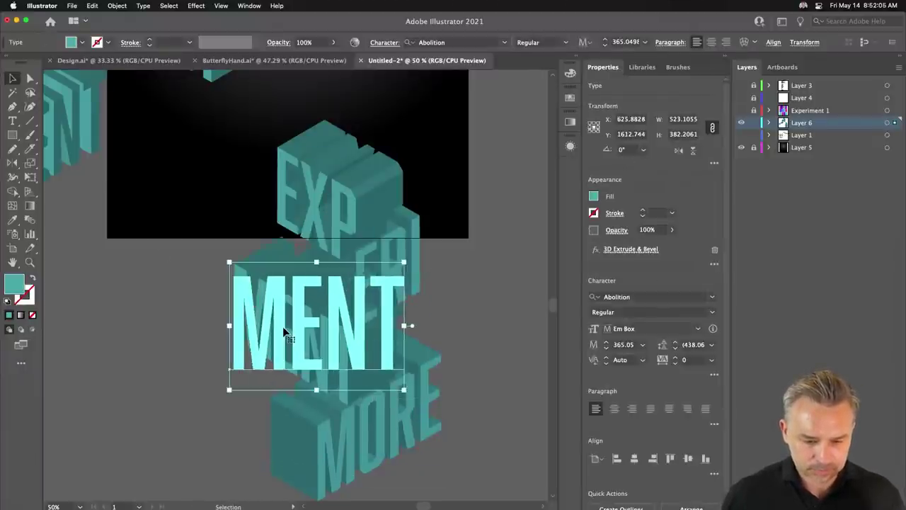
{"action": "left_click", "coordinate": [190, 353]}
{"action": "left_click_drag", "start_coordinate": [308, 332], "coordinate": [348, 331]}
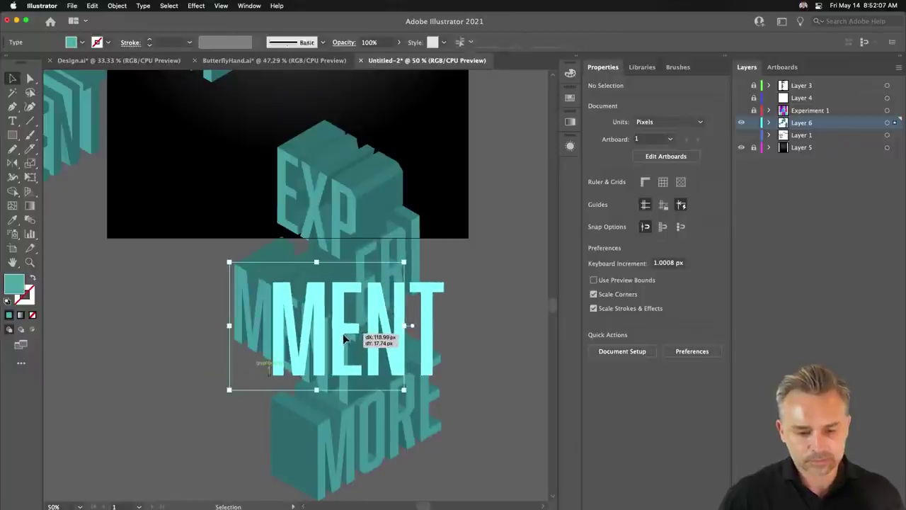
{"action": "left_click", "coordinate": [185, 309]}
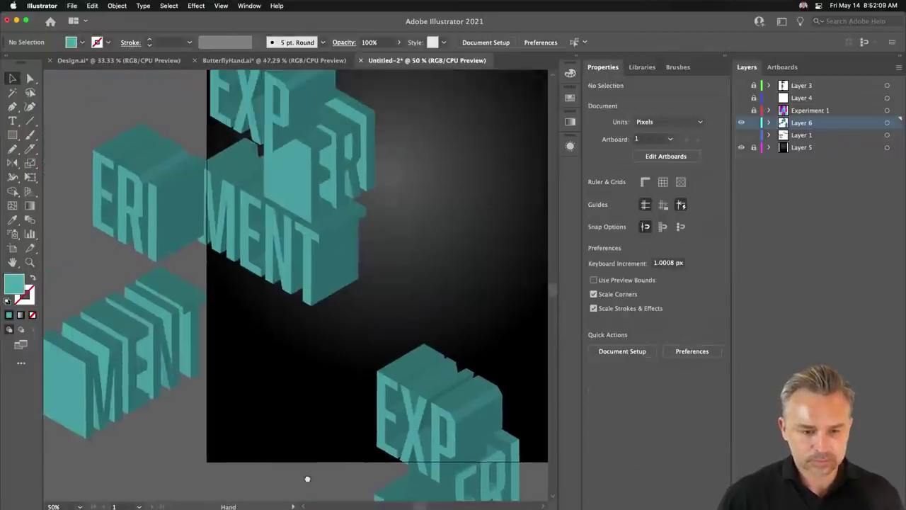
Step: Drag the teal EXP/ERI/MENT/MORE stack onto the poster and enlarge it to 486.2 pt type
{"action": "left_click_drag", "start_coordinate": [200, 267], "coordinate": [189, 437]}
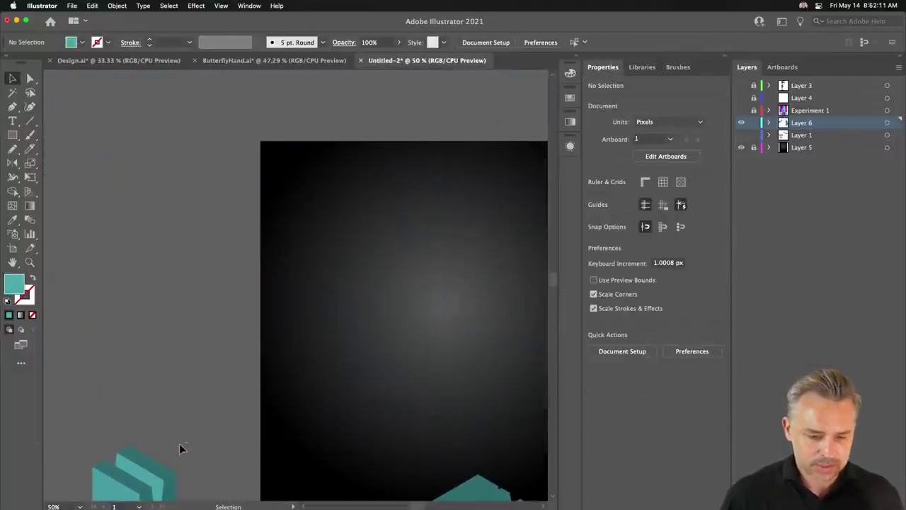
{"action": "scroll", "coordinate": [259, 111], "scroll_direction": "down", "scroll_amount": 5}
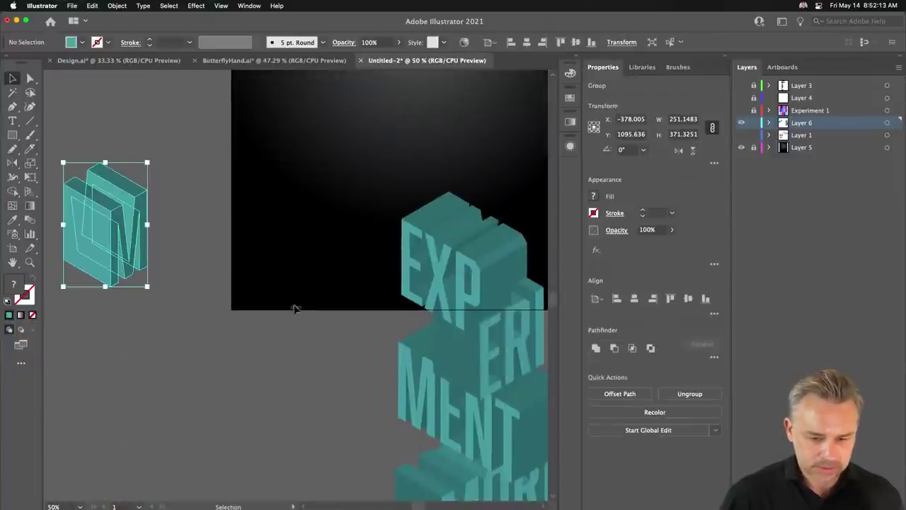
{"action": "scroll", "coordinate": [155, 255], "scroll_direction": "down", "scroll_amount": 4}
{"action": "scroll", "coordinate": [155, 255], "scroll_direction": "right", "scroll_amount": 5}
{"action": "left_click_drag", "start_coordinate": [143, 105], "coordinate": [467, 488]}
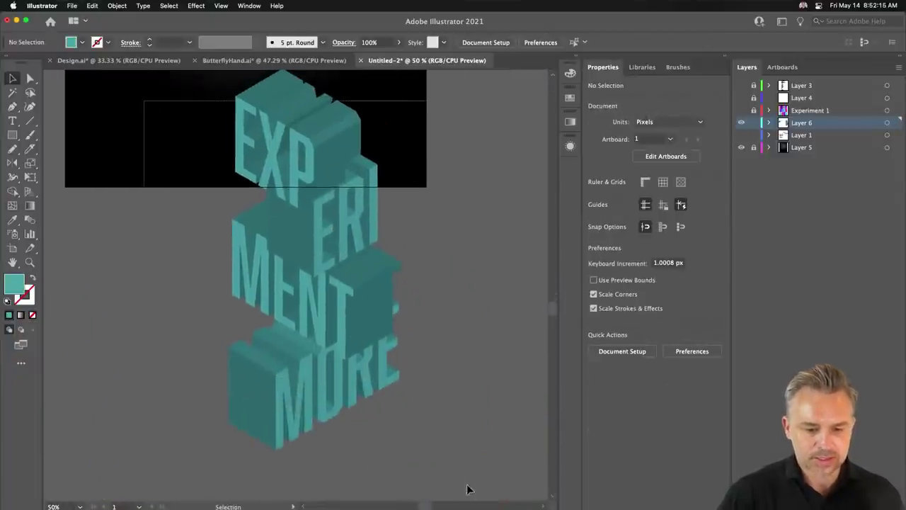
{"action": "left_click_drag", "start_coordinate": [322, 109], "coordinate": [184, 178]}
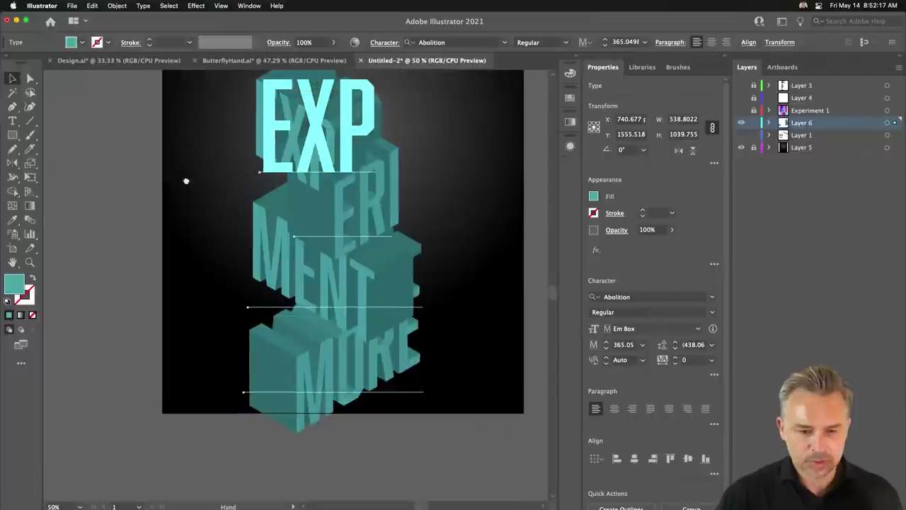
{"action": "left_click_drag", "start_coordinate": [317, 283], "coordinate": [336, 248]}
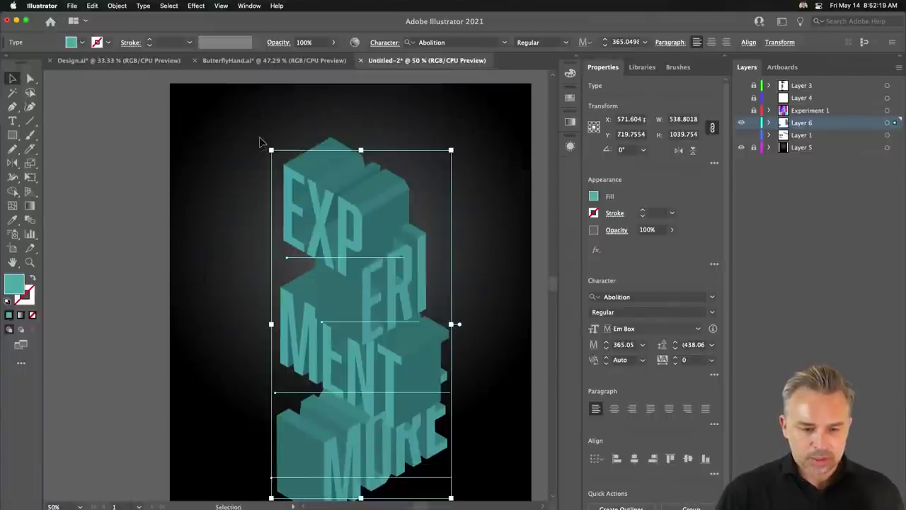
{"action": "left_click_drag", "start_coordinate": [271, 151], "coordinate": [212, 79]}
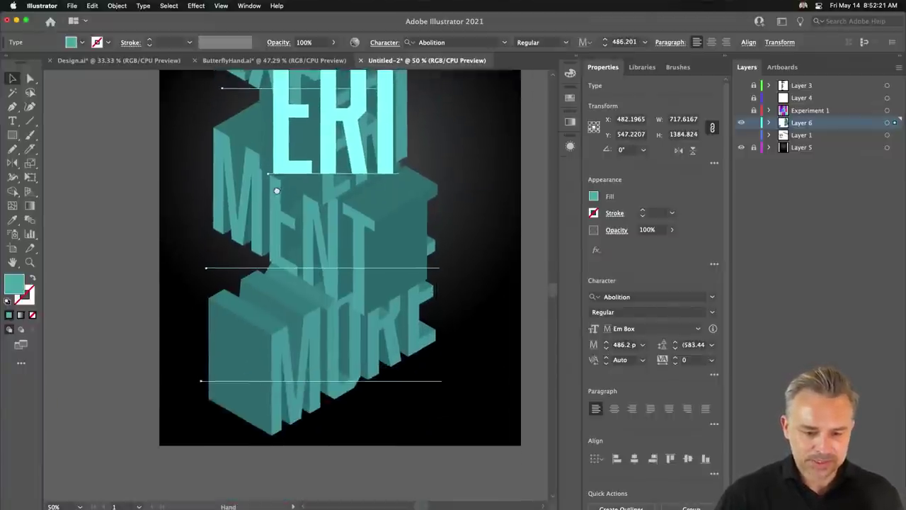
{"action": "left_click_drag", "start_coordinate": [272, 181], "coordinate": [286, 227]}
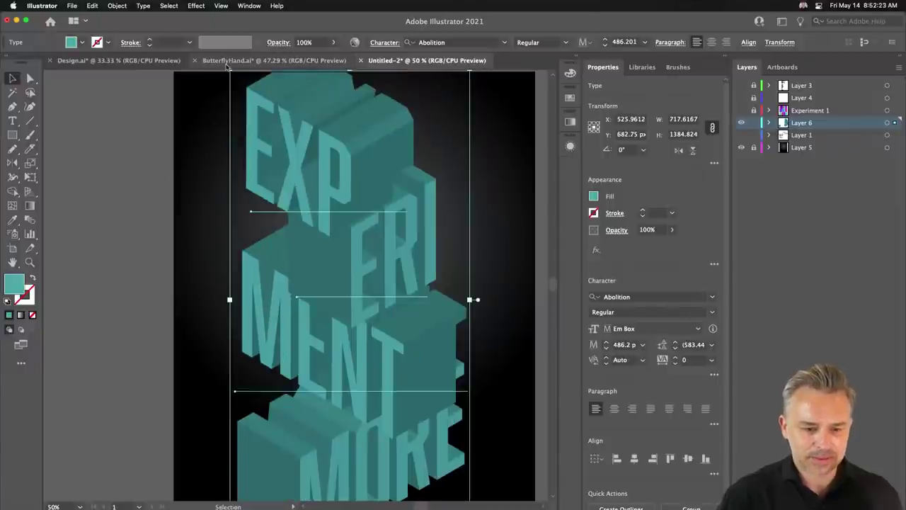
{"action": "key", "text": "ctrl+minus"}
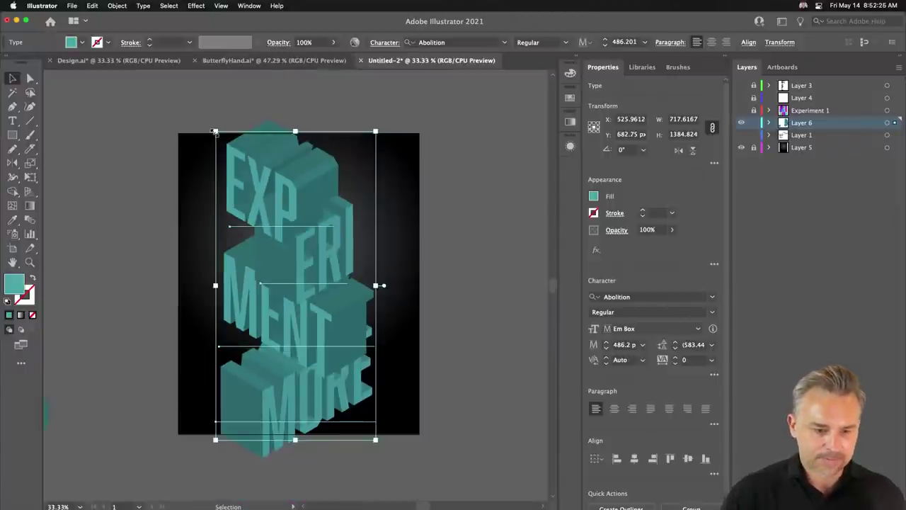
Step: Scale the stack down slightly and shrink MORE, nudging it up under MENT
{"action": "left_click_drag", "start_coordinate": [214, 131], "coordinate": [228, 155]}
{"action": "left_click_drag", "start_coordinate": [283, 266], "coordinate": [286, 246]}
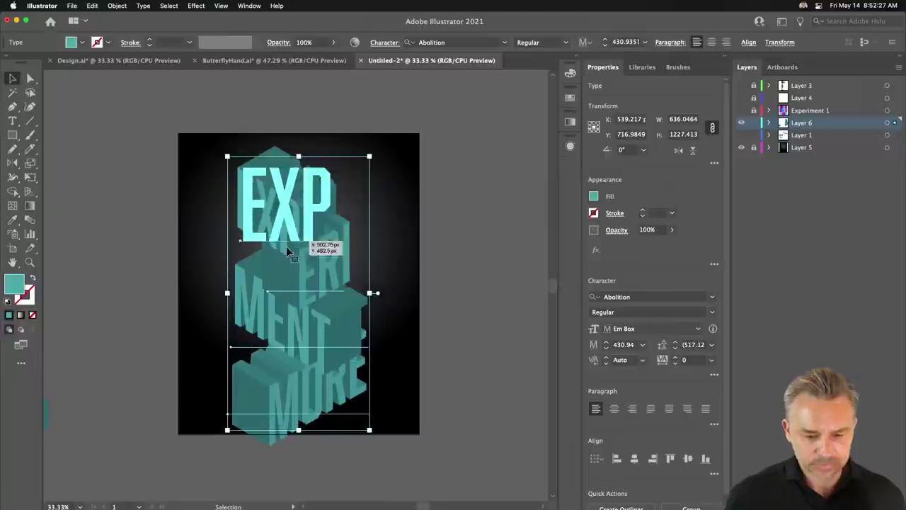
{"action": "left_click", "coordinate": [166, 188]}
{"action": "scroll", "coordinate": [166, 199], "scroll_direction": "left", "scroll_amount": 5}
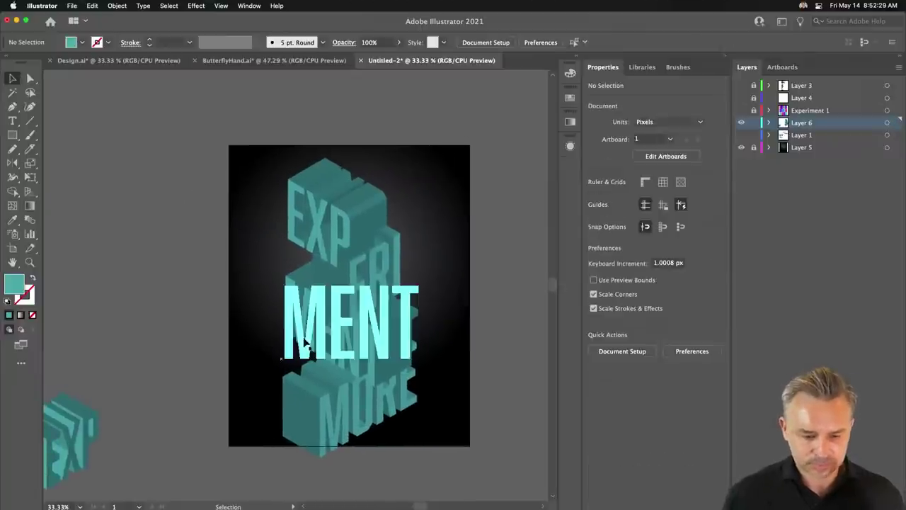
{"action": "left_click", "coordinate": [284, 354]}
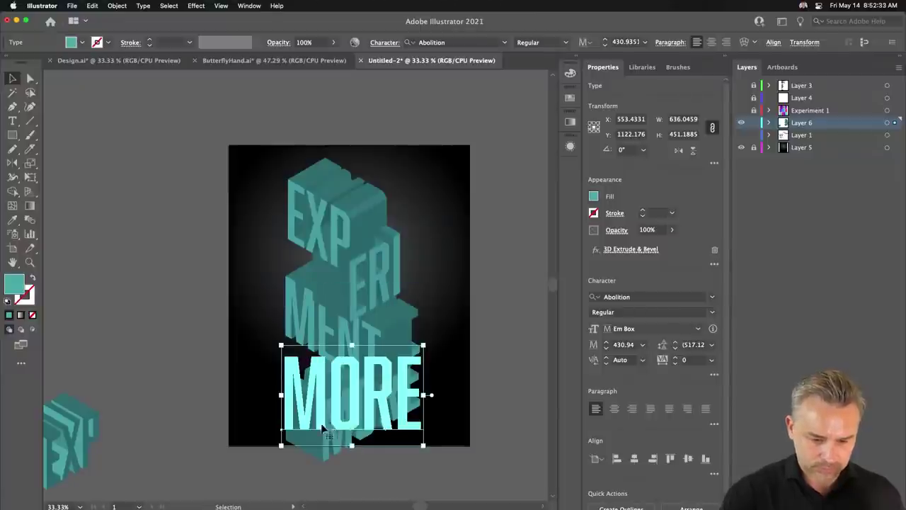
{"action": "left_click", "coordinate": [283, 347]}
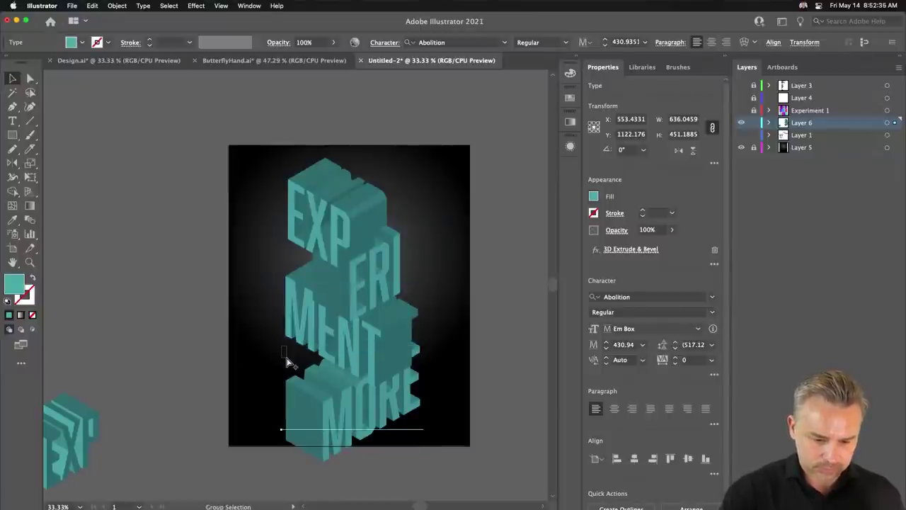
{"action": "left_click", "coordinate": [317, 418]}
{"action": "left_click_drag", "start_coordinate": [281, 346], "coordinate": [301, 359]}
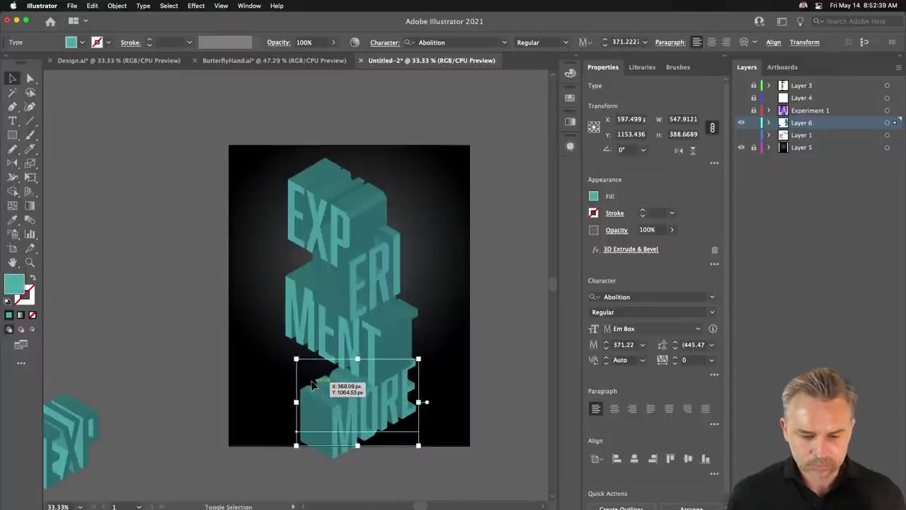
{"action": "key", "text": "shift+Up"}
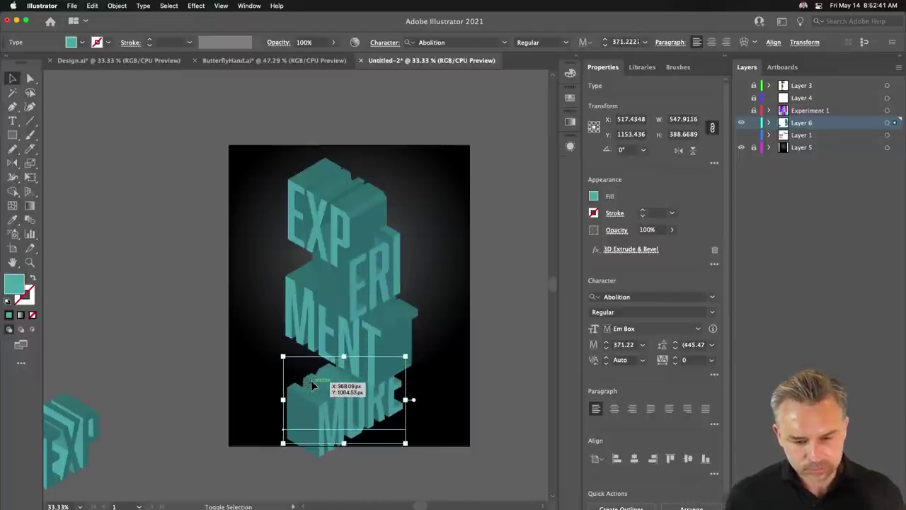
{"action": "key", "text": "shift+Up"}
{"action": "key", "text": "shift+Up"}
{"action": "key", "text": "shift+Up"}
{"action": "key", "text": "shift+Up"}
{"action": "key", "text": "shift+Up"}
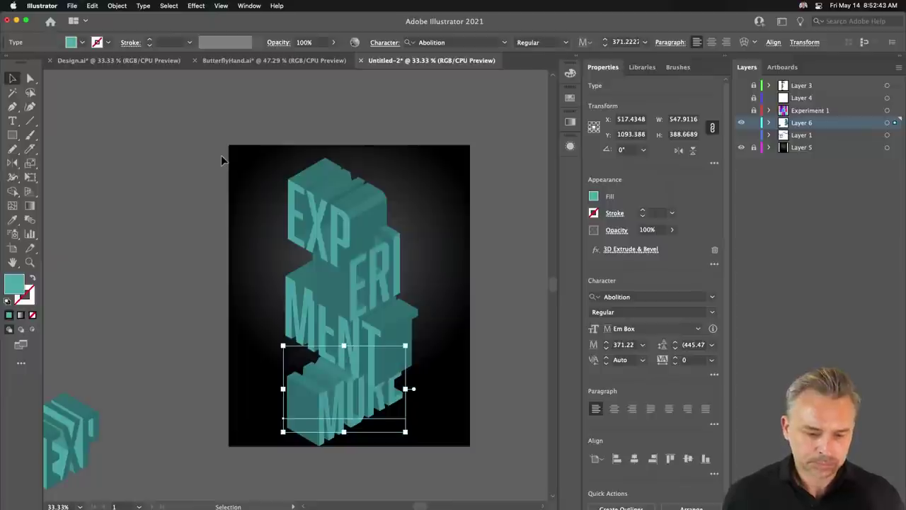
Step: Centre the whole four-block stack on the poster and fit the artboard in the window
{"action": "left_click_drag", "start_coordinate": [221, 156], "coordinate": [418, 390]}
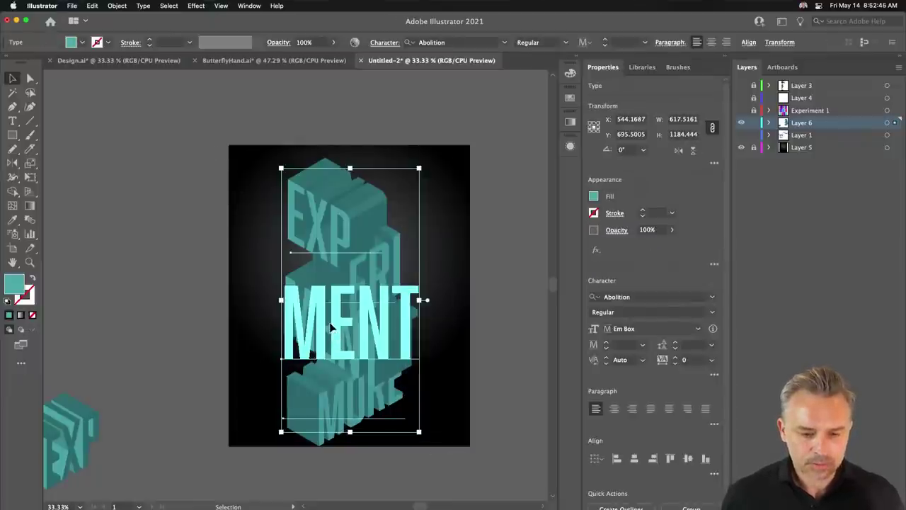
{"action": "left_click_drag", "start_coordinate": [337, 338], "coordinate": [342, 332]}
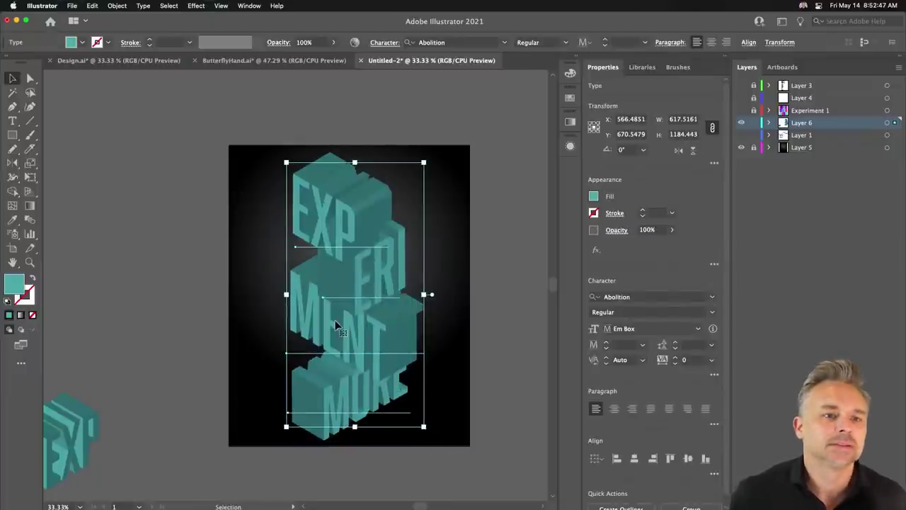
{"action": "key", "text": "Right"}
{"action": "key", "text": "Right"}
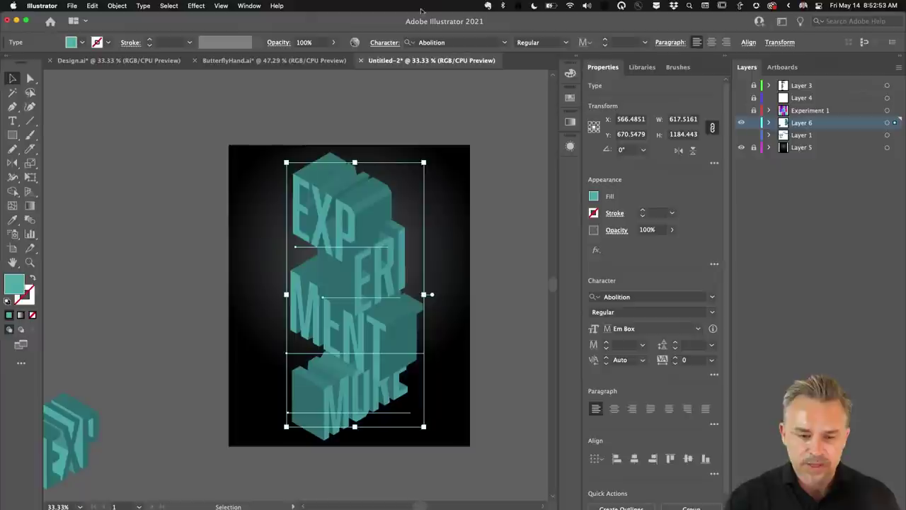
{"action": "left_click", "coordinate": [172, 265]}
{"action": "key", "text": "super+0"}
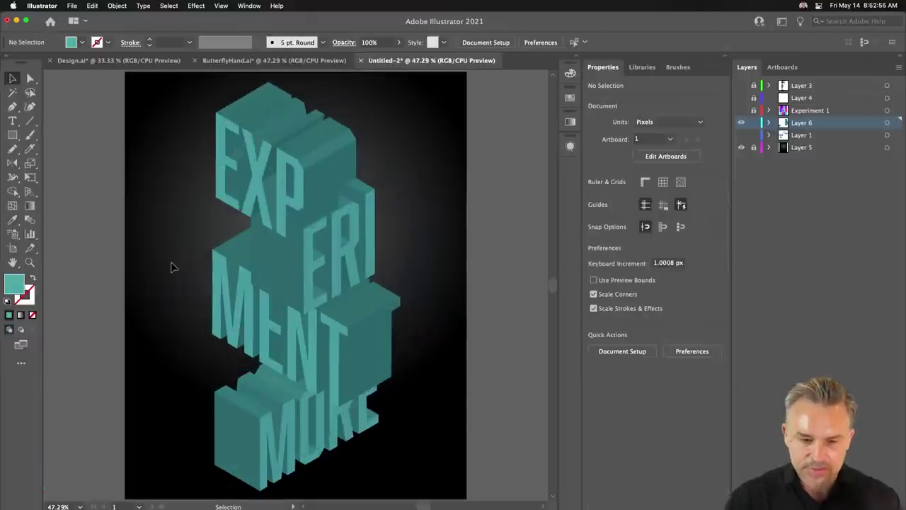
{"action": "left_click", "coordinate": [724, 58]}
{"action": "scroll", "coordinate": [585, 121], "scroll_direction": "left", "scroll_amount": 4}
{"action": "scroll", "coordinate": [567, 126], "scroll_direction": "left", "scroll_amount": 2}
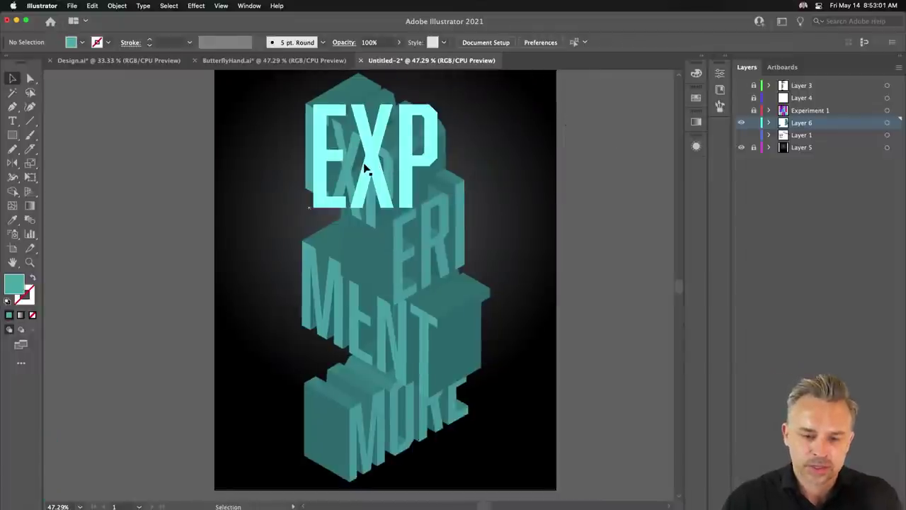
{"action": "left_click", "coordinate": [338, 160]}
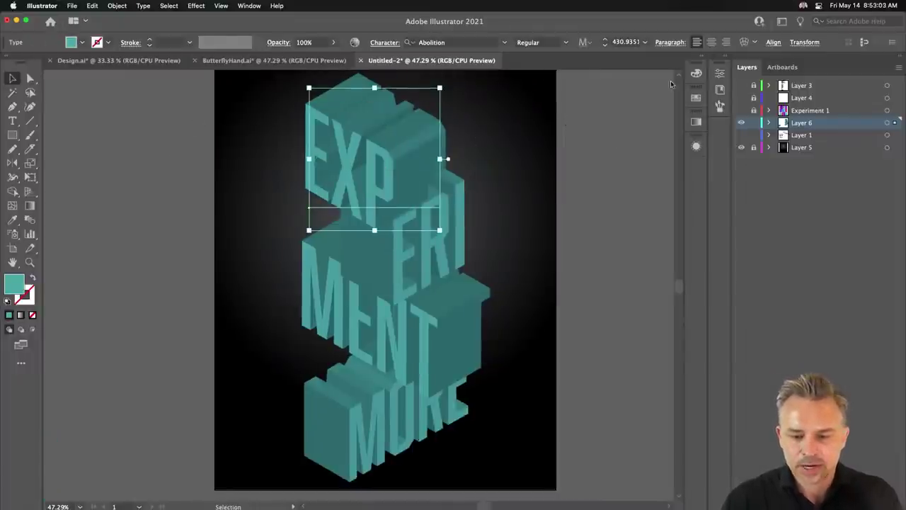
Step: Fill EXP with magenta, ERI with purple and MORE with blue, leaving MENT teal
{"action": "left_click", "coordinate": [702, 58]}
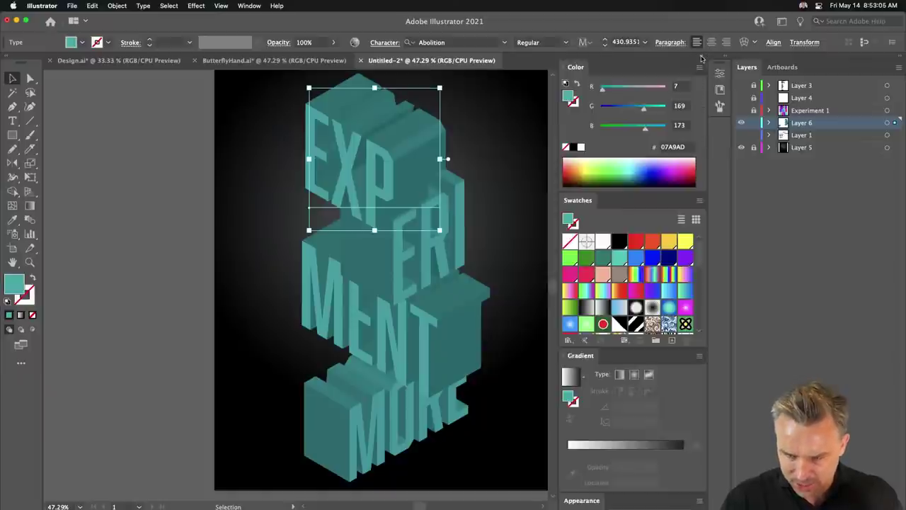
{"action": "scroll", "coordinate": [583, 278], "scroll_direction": "down", "scroll_amount": 5}
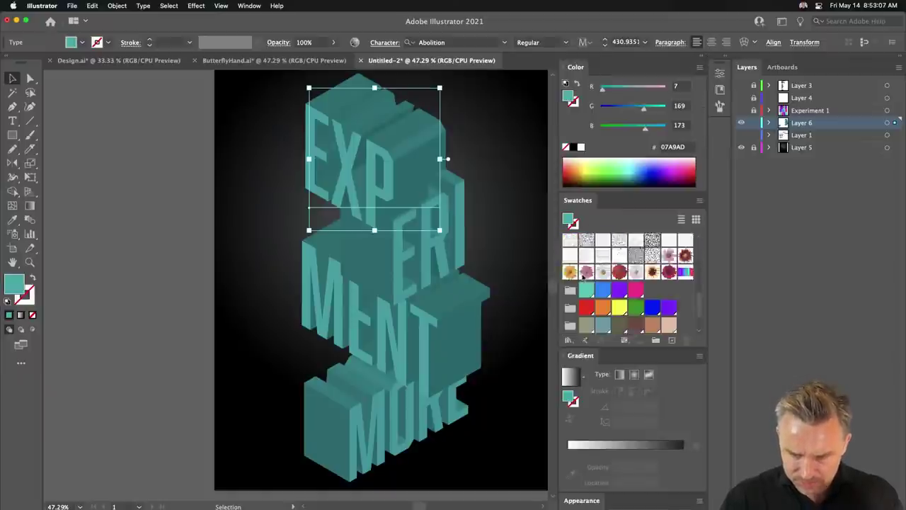
{"action": "scroll", "coordinate": [582, 277], "scroll_direction": "down", "scroll_amount": 3}
{"action": "left_click", "coordinate": [634, 253]}
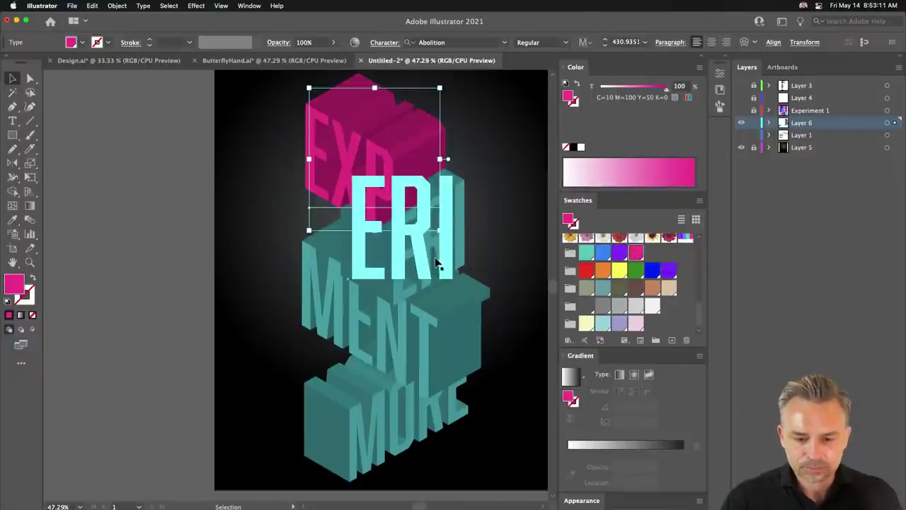
{"action": "left_click", "coordinate": [436, 262]}
{"action": "left_click", "coordinate": [620, 253]}
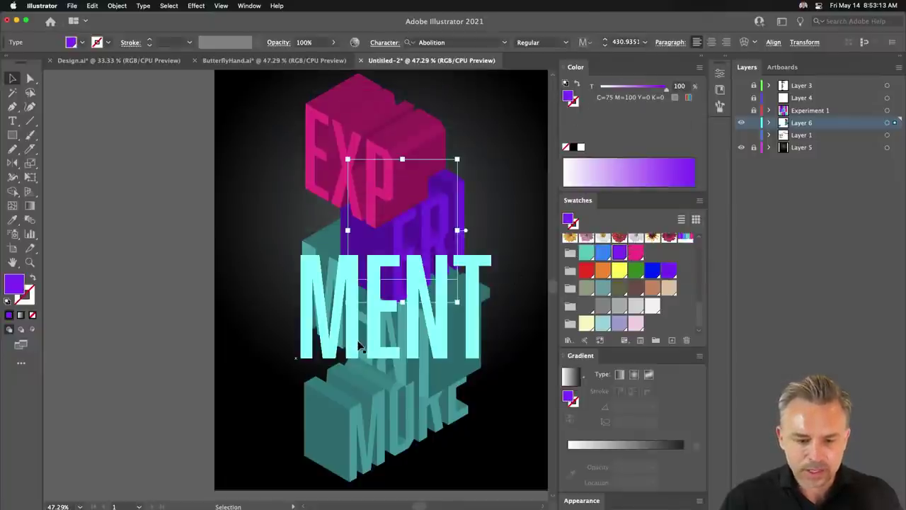
{"action": "left_click", "coordinate": [357, 343]}
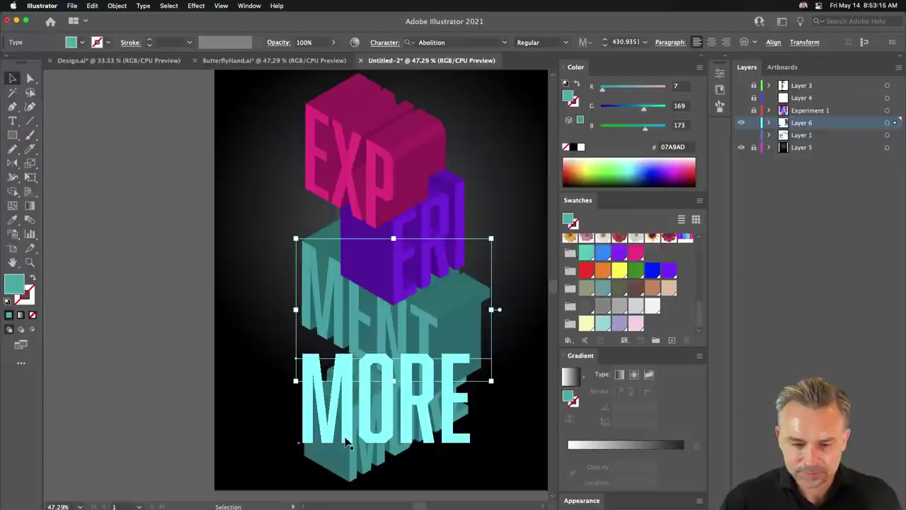
{"action": "left_click", "coordinate": [344, 434]}
{"action": "left_click", "coordinate": [601, 254]}
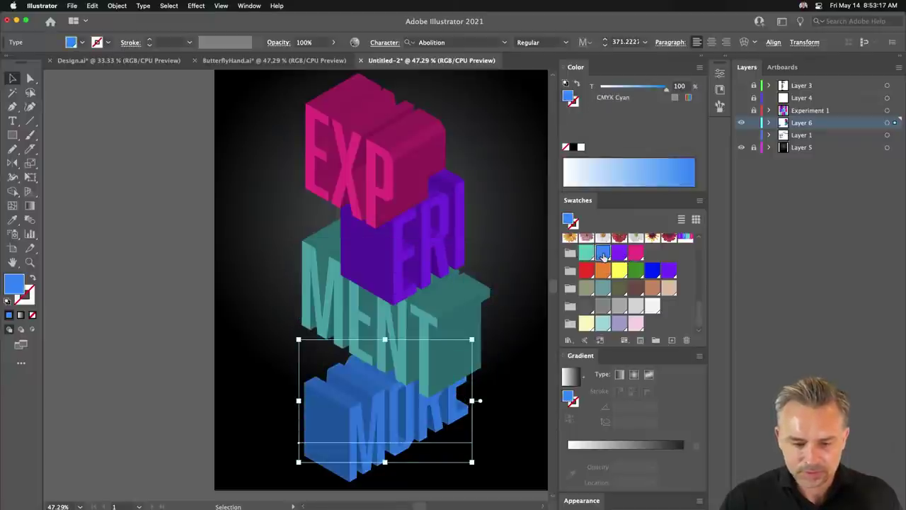
{"action": "left_click", "coordinate": [199, 246]}
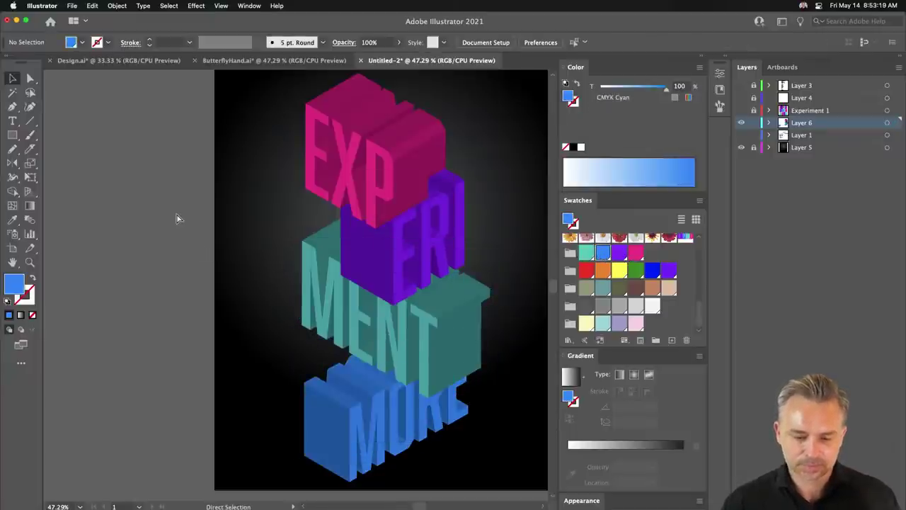
{"action": "key", "text": "super+minus"}
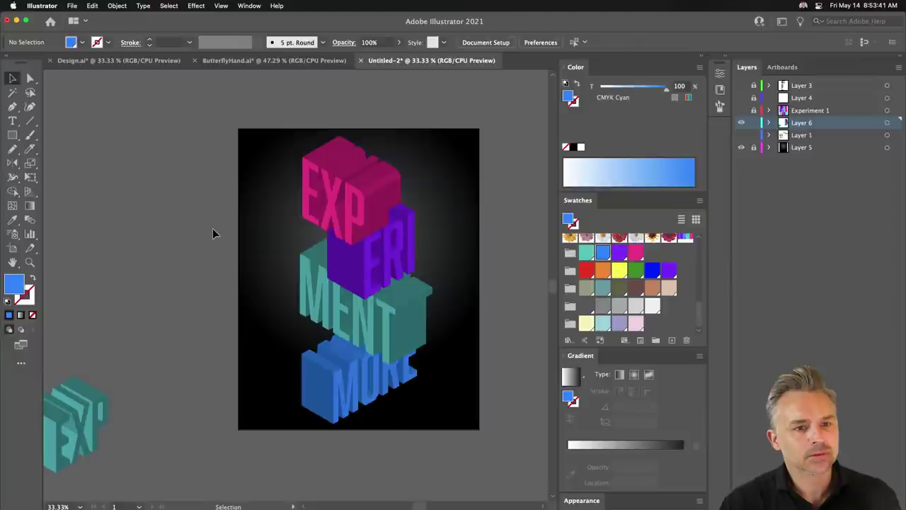
{"action": "left_click_drag", "start_coordinate": [223, 264], "coordinate": [221, 282]}
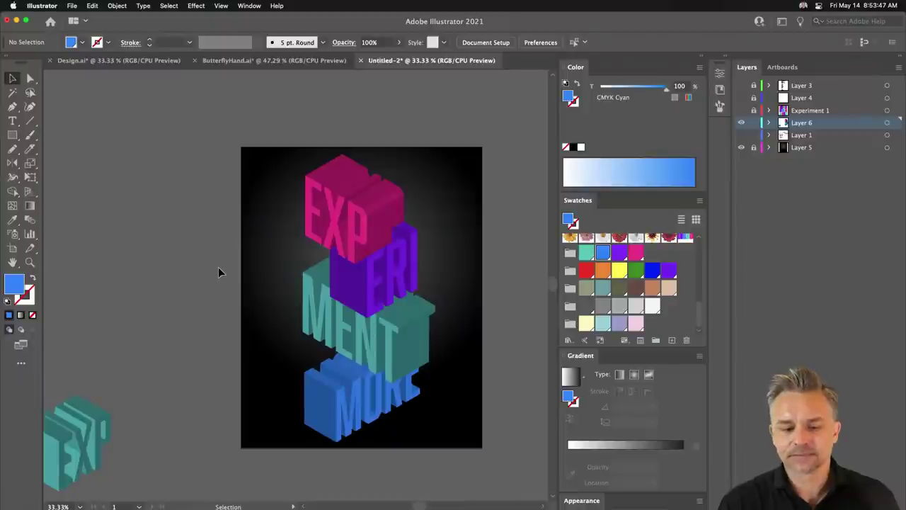
{"action": "left_click", "coordinate": [741, 135]}
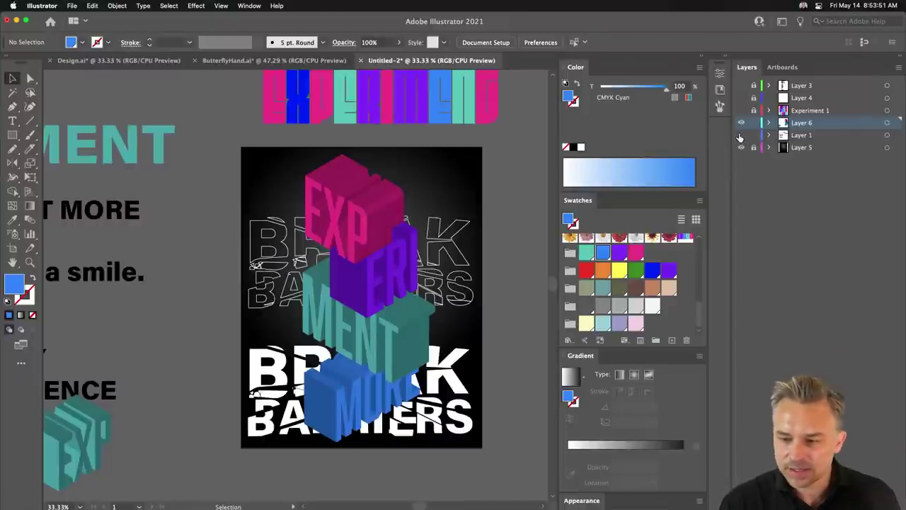
{"action": "left_click", "coordinate": [740, 135]}
{"action": "scroll", "coordinate": [299, 202], "scroll_direction": "right", "scroll_amount": 3}
{"action": "scroll", "coordinate": [425, 188], "scroll_direction": "right", "scroll_amount": 2}
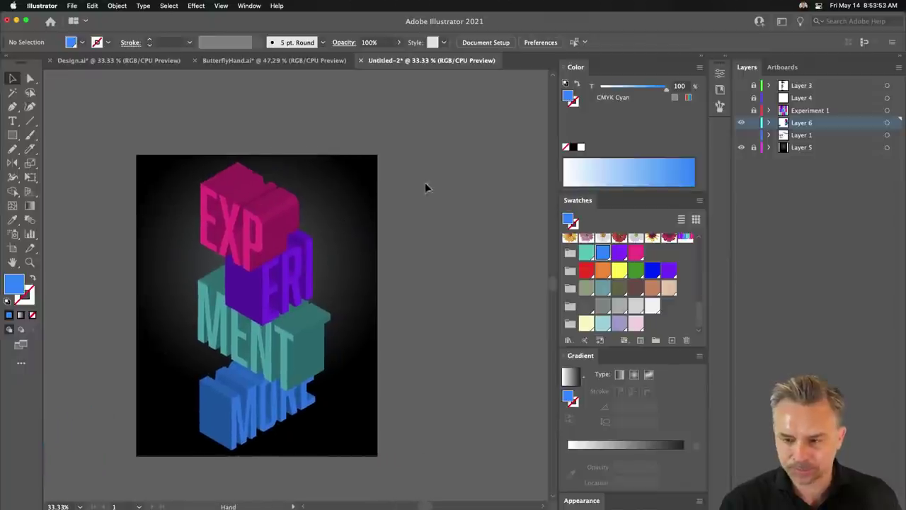
{"action": "left_click", "coordinate": [741, 85]}
{"action": "scroll", "coordinate": [382, 170], "scroll_direction": "down", "scroll_amount": 1}
{"action": "scroll", "coordinate": [382, 170], "scroll_direction": "left", "scroll_amount": 1}
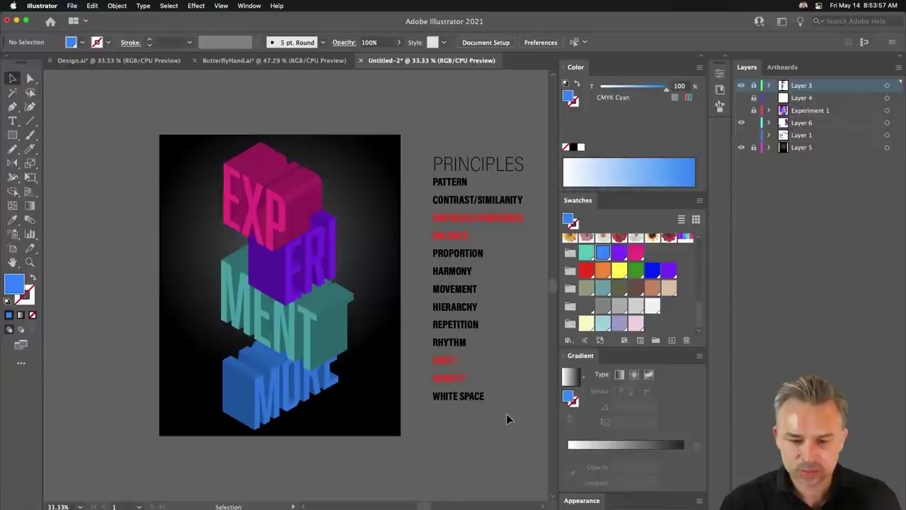
Step: Turn the whole PRINCIPLES list white, including the formerly red items
{"action": "left_click", "coordinate": [440, 223]}
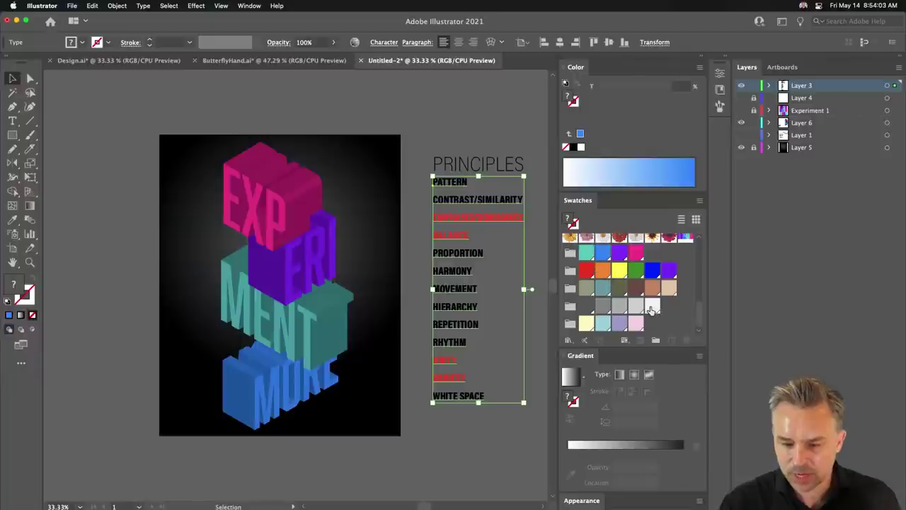
{"action": "left_click", "coordinate": [651, 308]}
{"action": "left_click", "coordinate": [425, 113]}
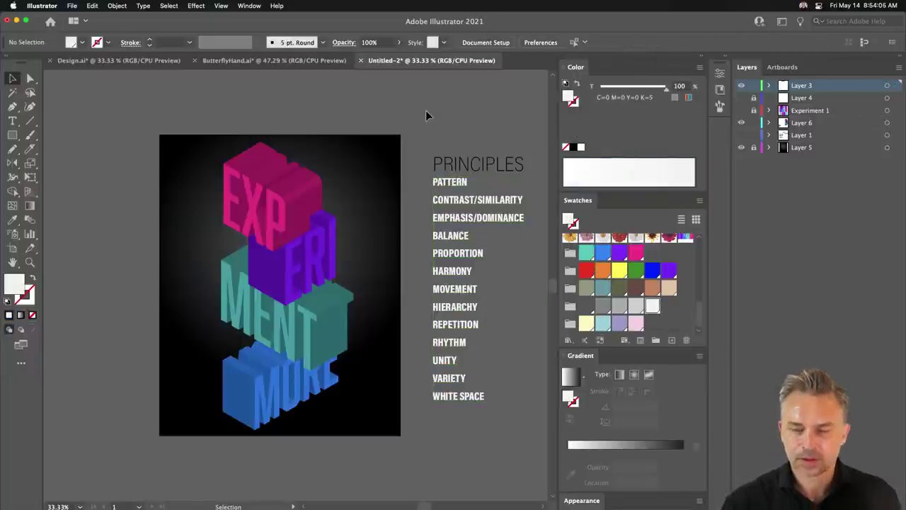
Step: Collapse the Color, Swatches and Gradient panels to icons and zoom in on the poster
{"action": "left_click", "coordinate": [703, 57]}
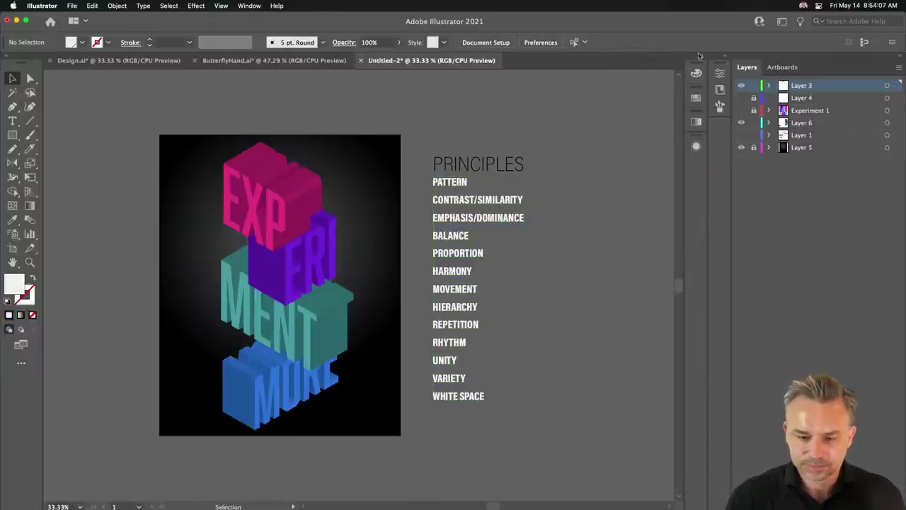
{"action": "key", "text": "super+equal"}
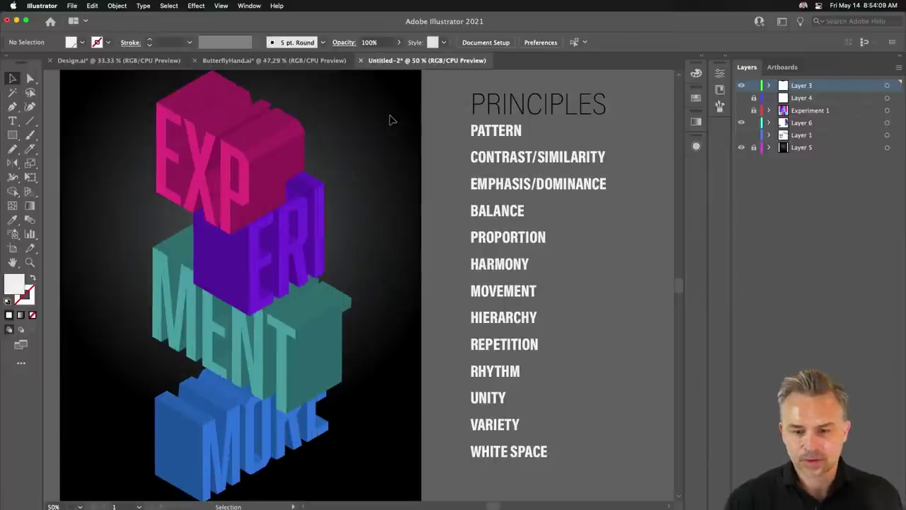
{"action": "left_click", "coordinate": [480, 163]}
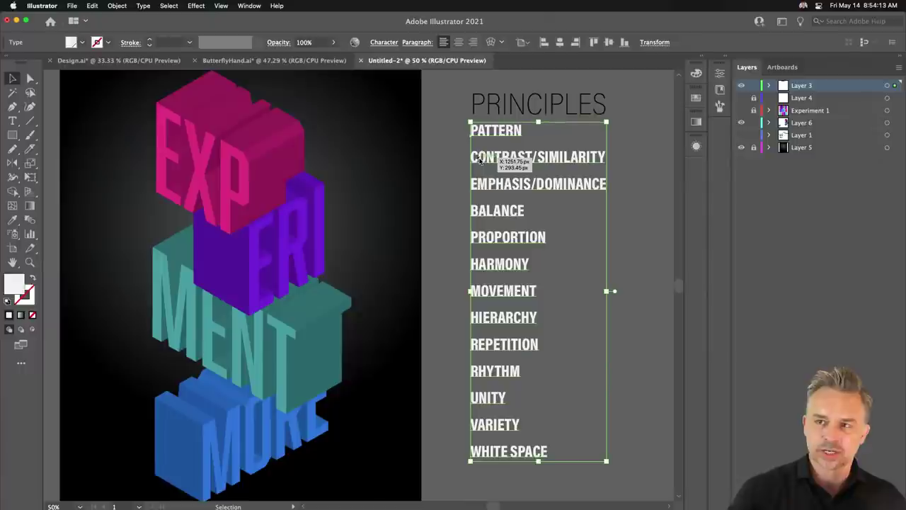
{"action": "left_click", "coordinate": [435, 145]}
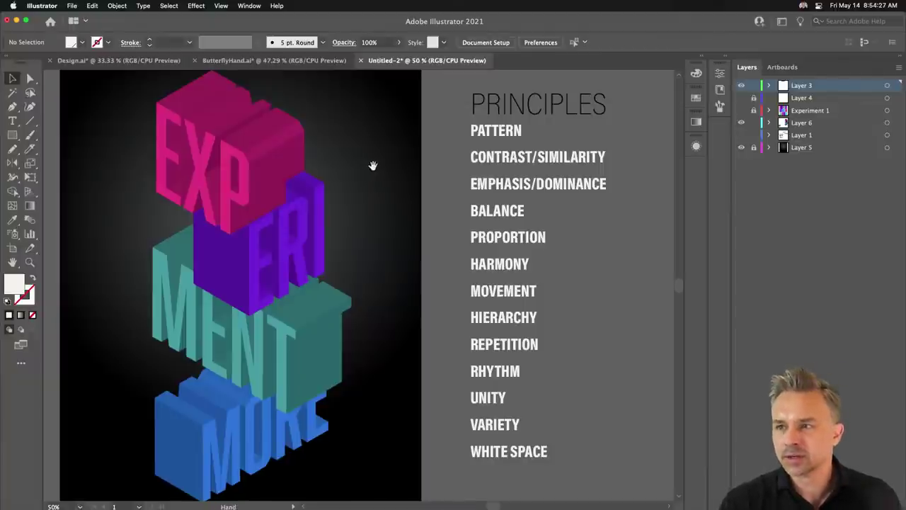
Step: Nudge and drag the MORE block to settle it under MENT
{"action": "left_click_drag", "start_coordinate": [371, 165], "coordinate": [472, 152]}
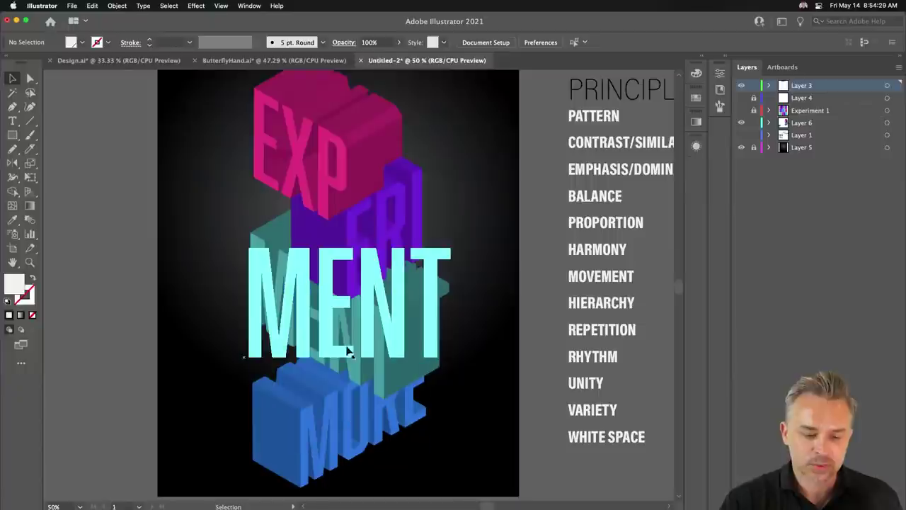
{"action": "left_click", "coordinate": [344, 409]}
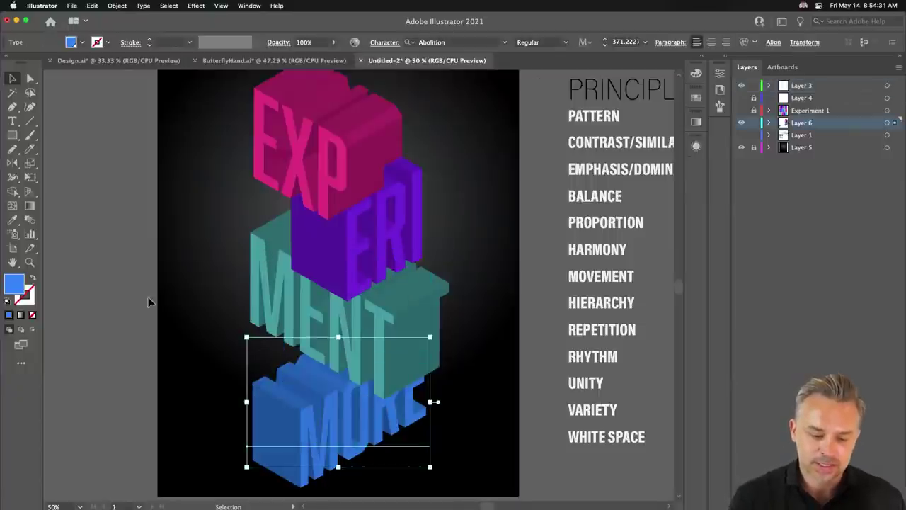
{"action": "key", "text": "shift+Down"}
{"action": "key", "text": "shift+Left"}
{"action": "key", "text": "shift+Left"}
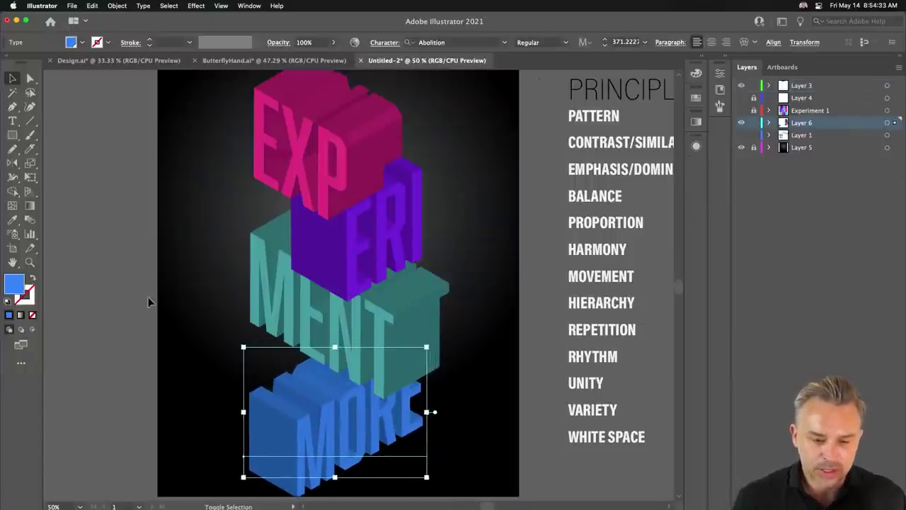
{"action": "key", "text": "shift+Up"}
{"action": "key", "text": "shift+Up"}
{"action": "key", "text": "shift+Up"}
{"action": "key", "text": "shift+Up"}
{"action": "key", "text": "shift+Up"}
{"action": "key", "text": "shift+Up"}
{"action": "key", "text": "shift+Up"}
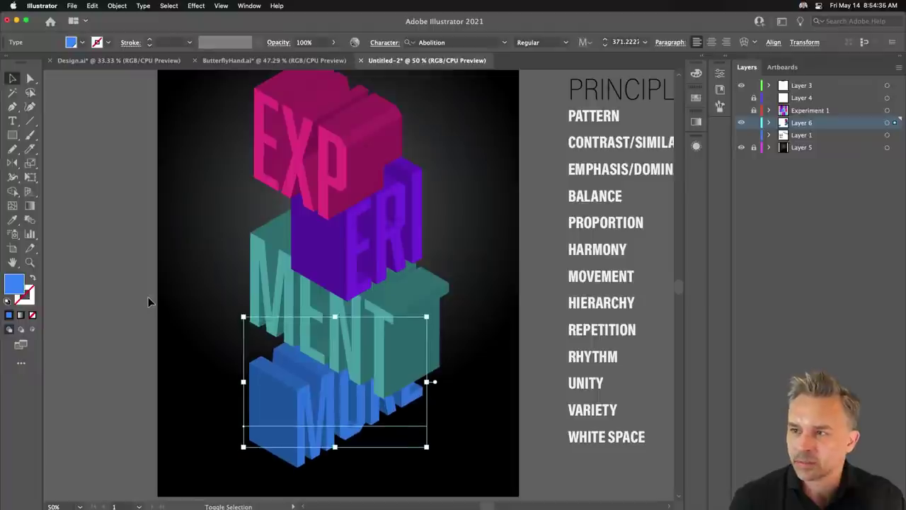
{"action": "key", "text": "shift+Up"}
{"action": "left_click_drag", "start_coordinate": [305, 430], "coordinate": [311, 461]}
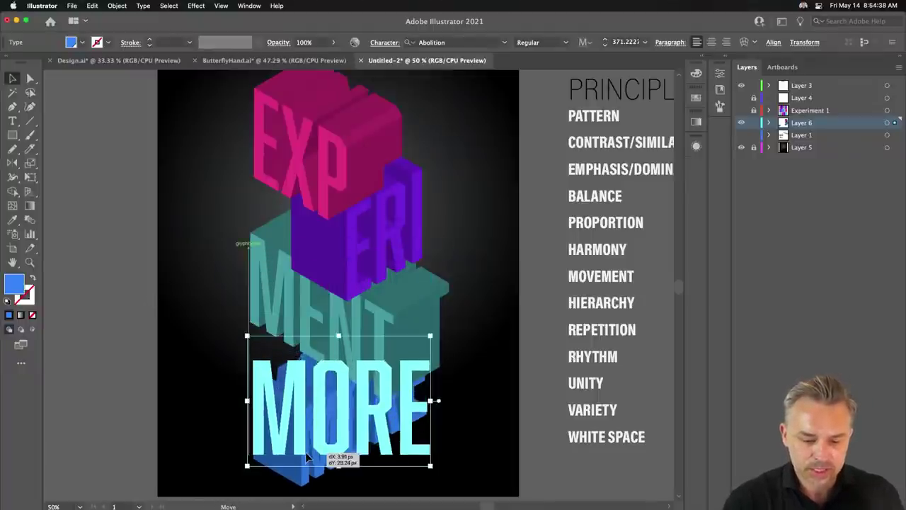
{"action": "left_click", "coordinate": [117, 315]}
Step: Lower the EXP block slightly and shift ERI left to align the stack
{"action": "key", "text": "space"}
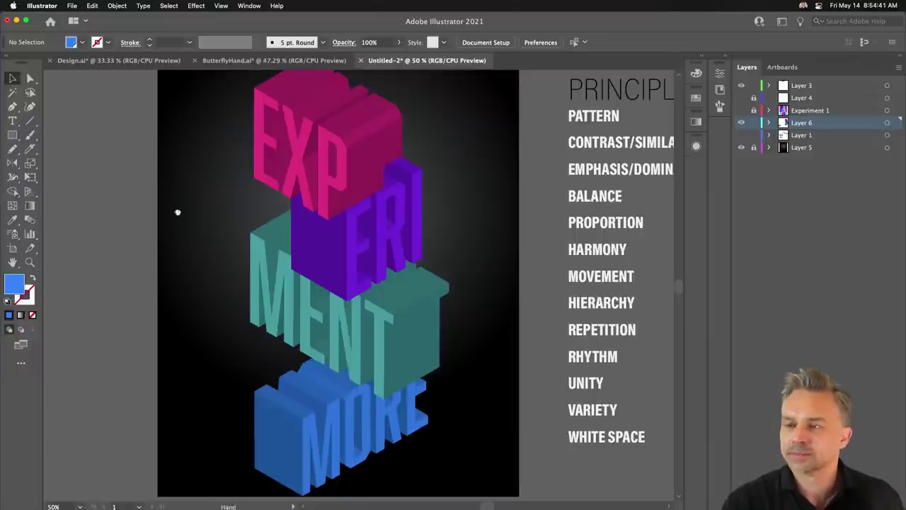
{"action": "left_click_drag", "start_coordinate": [177, 212], "coordinate": [192, 240]}
{"action": "left_click_drag", "start_coordinate": [326, 160], "coordinate": [326, 173]}
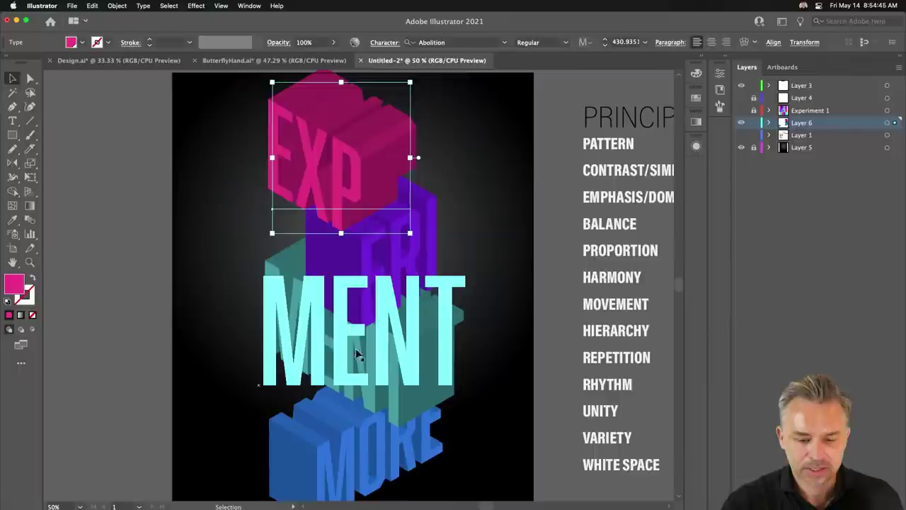
{"action": "left_click_drag", "start_coordinate": [358, 354], "coordinate": [303, 327]}
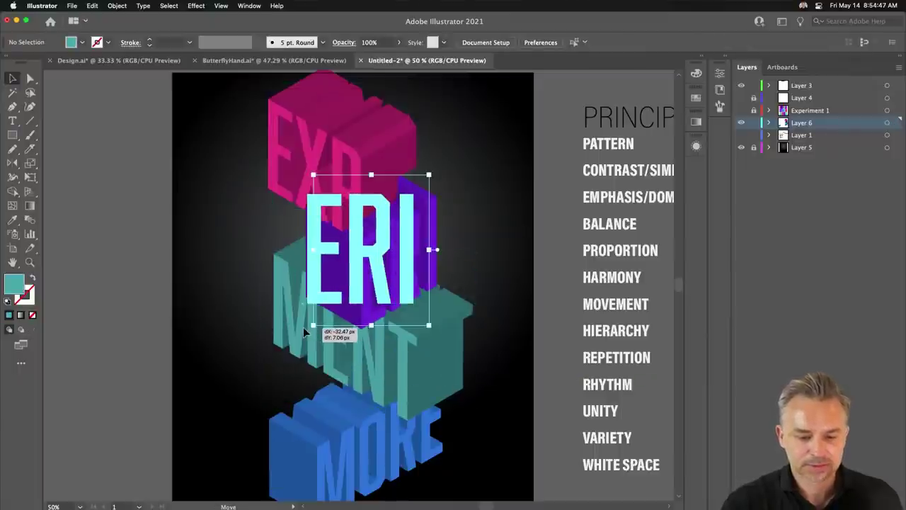
{"action": "left_click", "coordinate": [404, 395]}
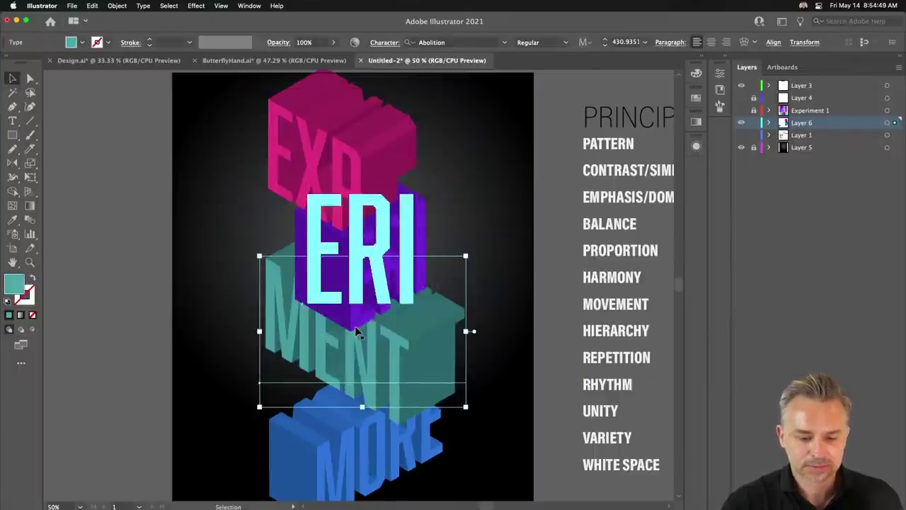
{"action": "left_click", "coordinate": [206, 244]}
{"action": "scroll", "coordinate": [188, 228], "scroll_direction": "down", "scroll_amount": 2}
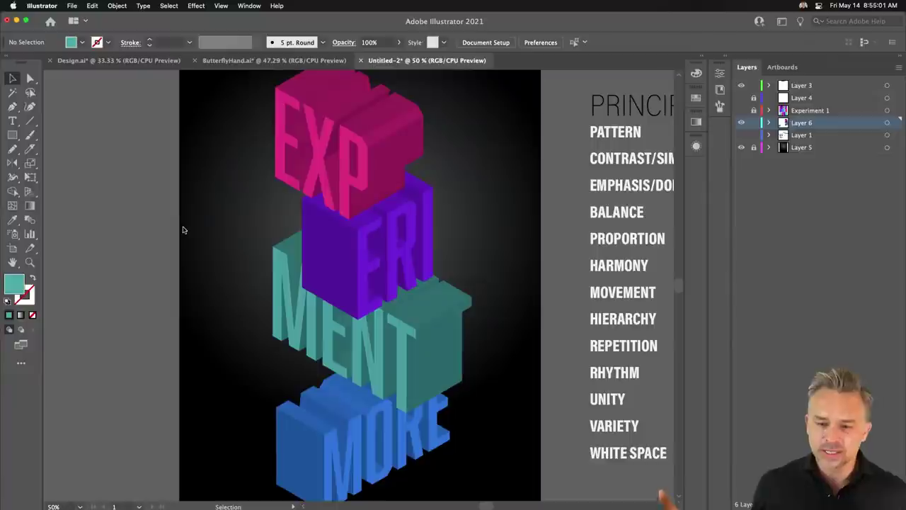
Step: Compare the flat colourful EXPERIMENT MORE and BREAK BARRIERS versions against the isometric artwork
{"action": "left_click", "coordinate": [740, 123]}
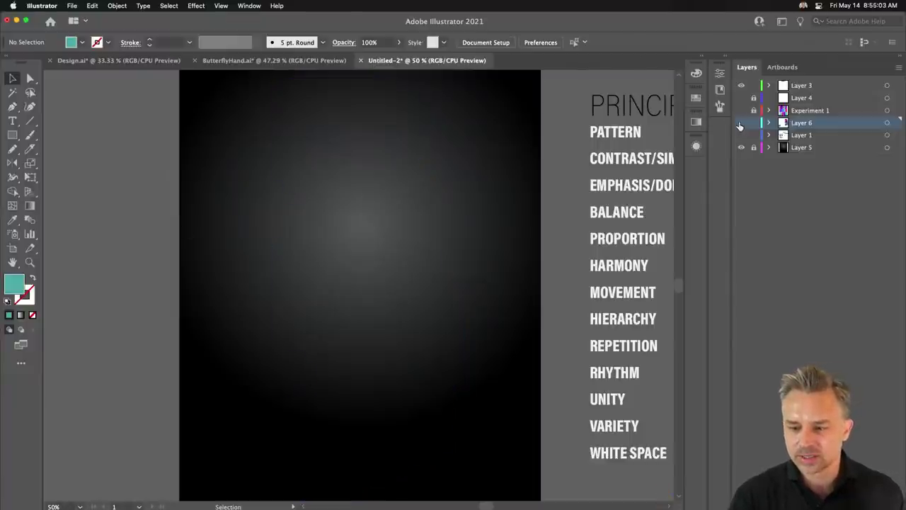
{"action": "left_click", "coordinate": [741, 111]}
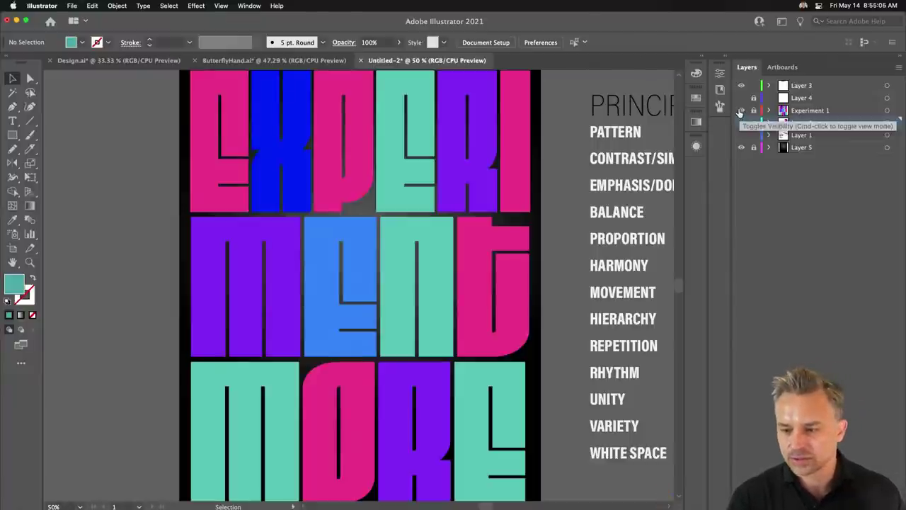
{"action": "left_click", "coordinate": [742, 111]}
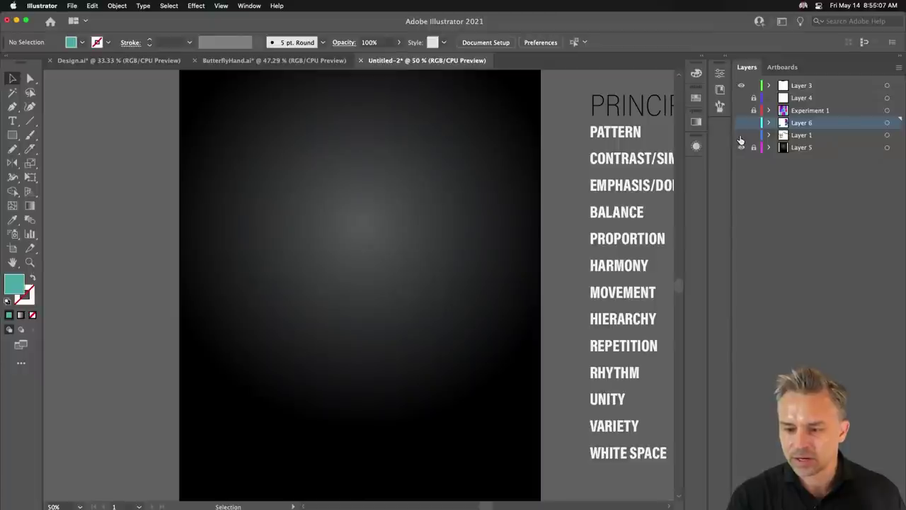
{"action": "left_click", "coordinate": [741, 136]}
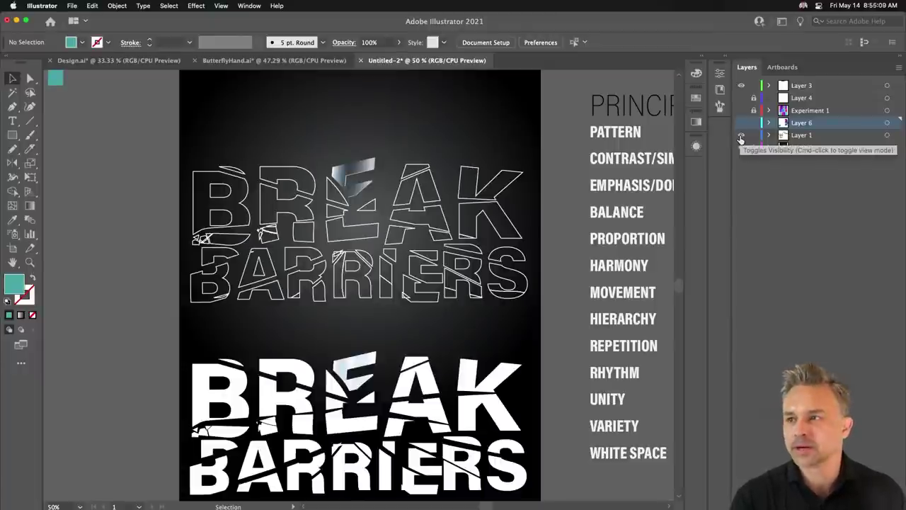
{"action": "left_click", "coordinate": [741, 135]}
Step: Restore the isometric poster and show it full-screen in Presentation Mode
{"action": "left_click", "coordinate": [741, 111]}
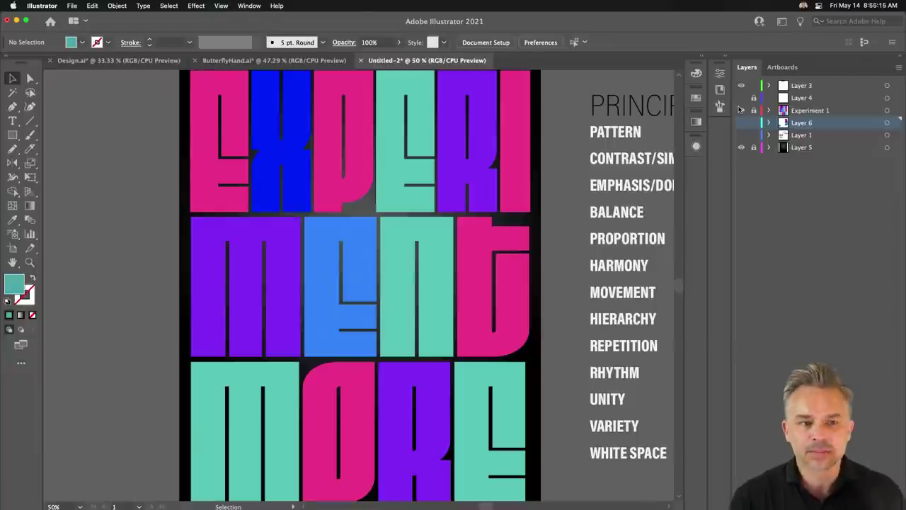
{"action": "left_click", "coordinate": [741, 110]}
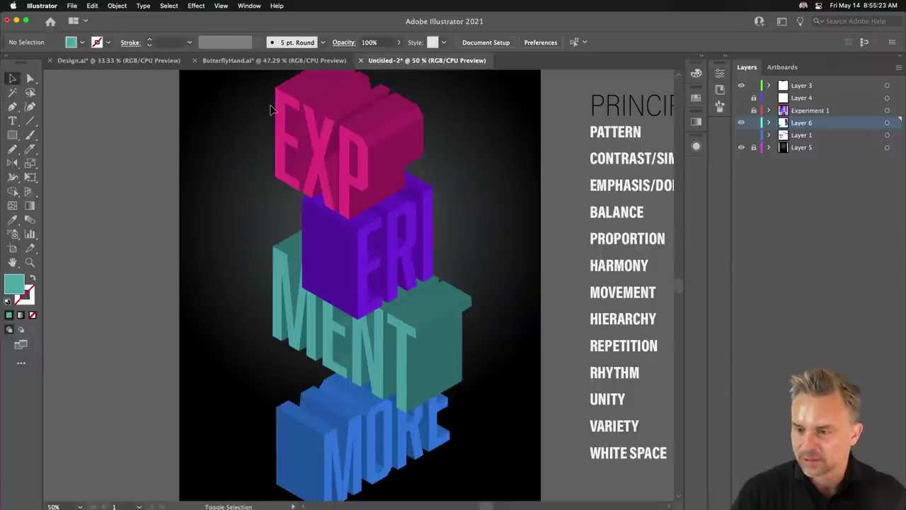
{"action": "key", "text": "shift+f"}
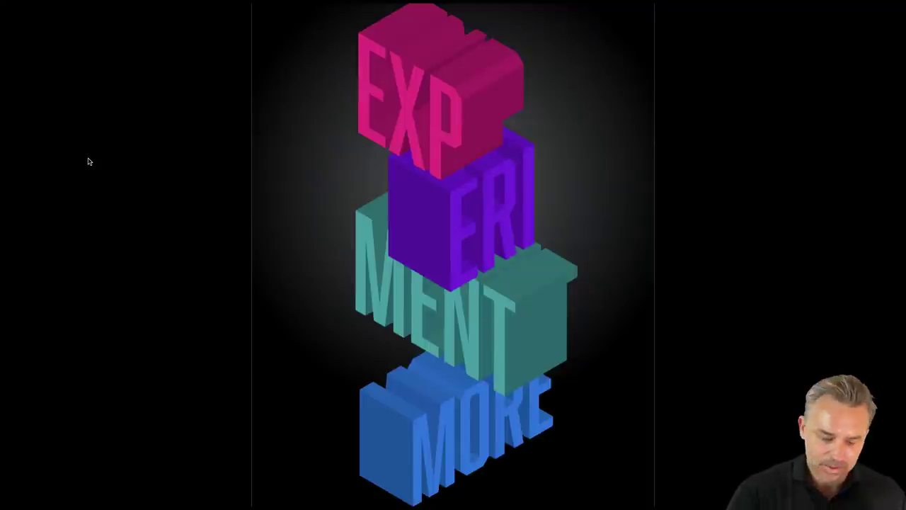
{"action": "key", "text": "Escape"}
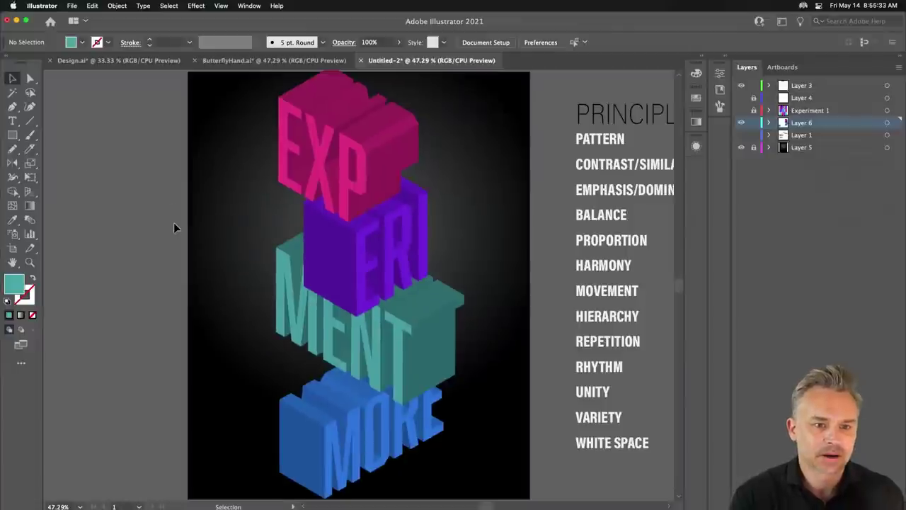
{"action": "scroll", "coordinate": [164, 191], "scroll_direction": "right", "scroll_amount": 1}
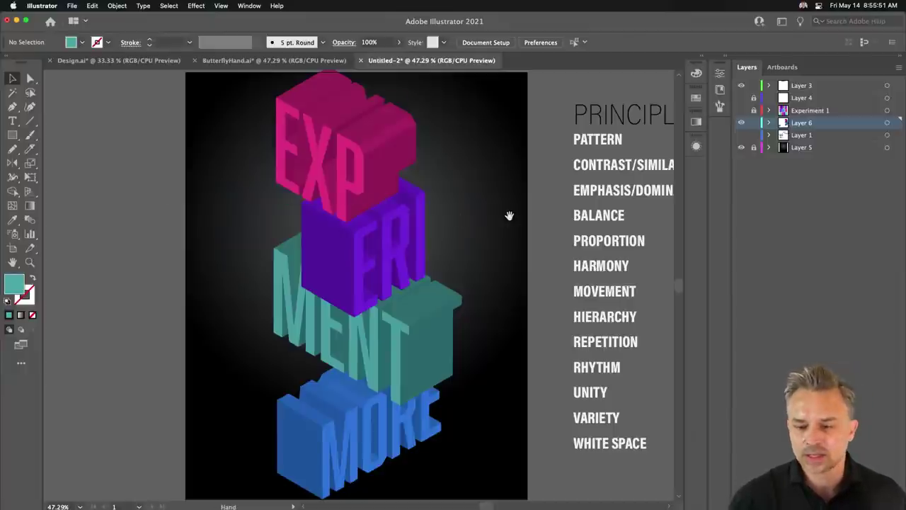
{"action": "mouse_move", "coordinate": [508, 214]}
{"action": "left_mouse_down"}
{"action": "mouse_move", "coordinate": [410, 223]}
{"action": "mouse_move", "coordinate": [420, 230]}
{"action": "left_mouse_up"}
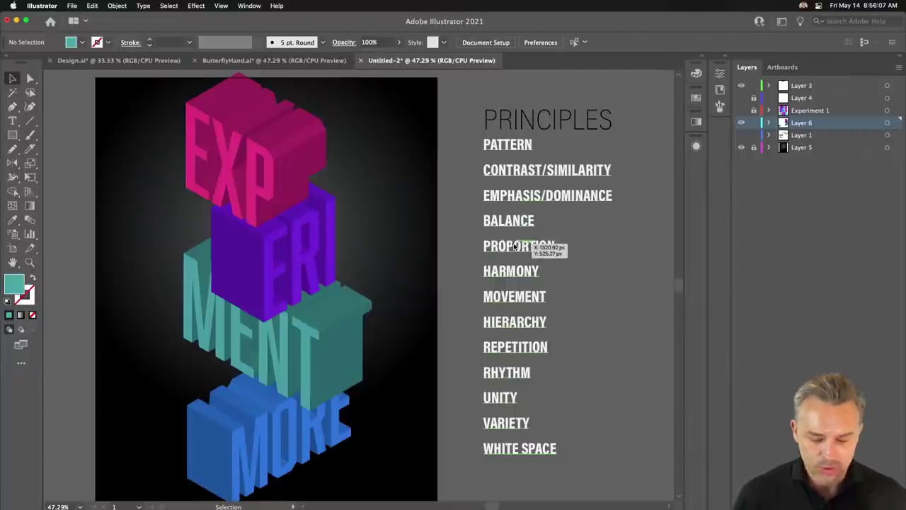
{"action": "key", "text": "shift+f"}
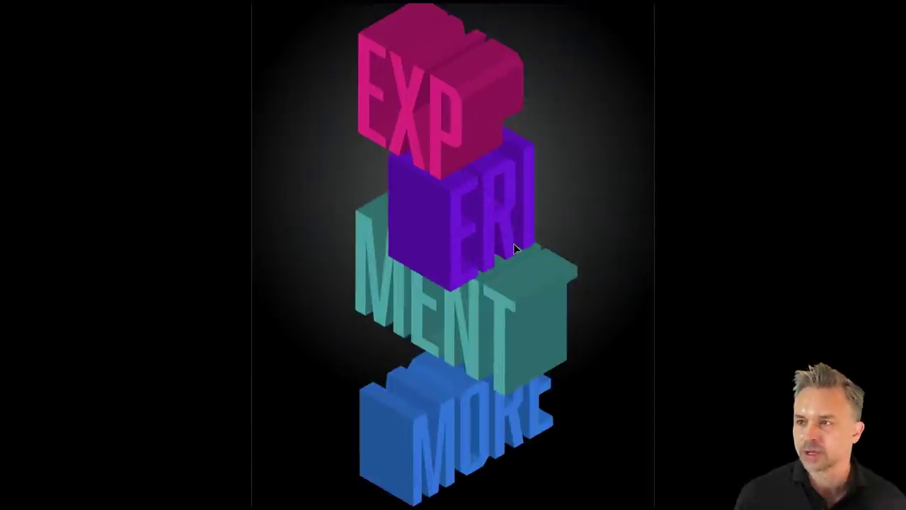